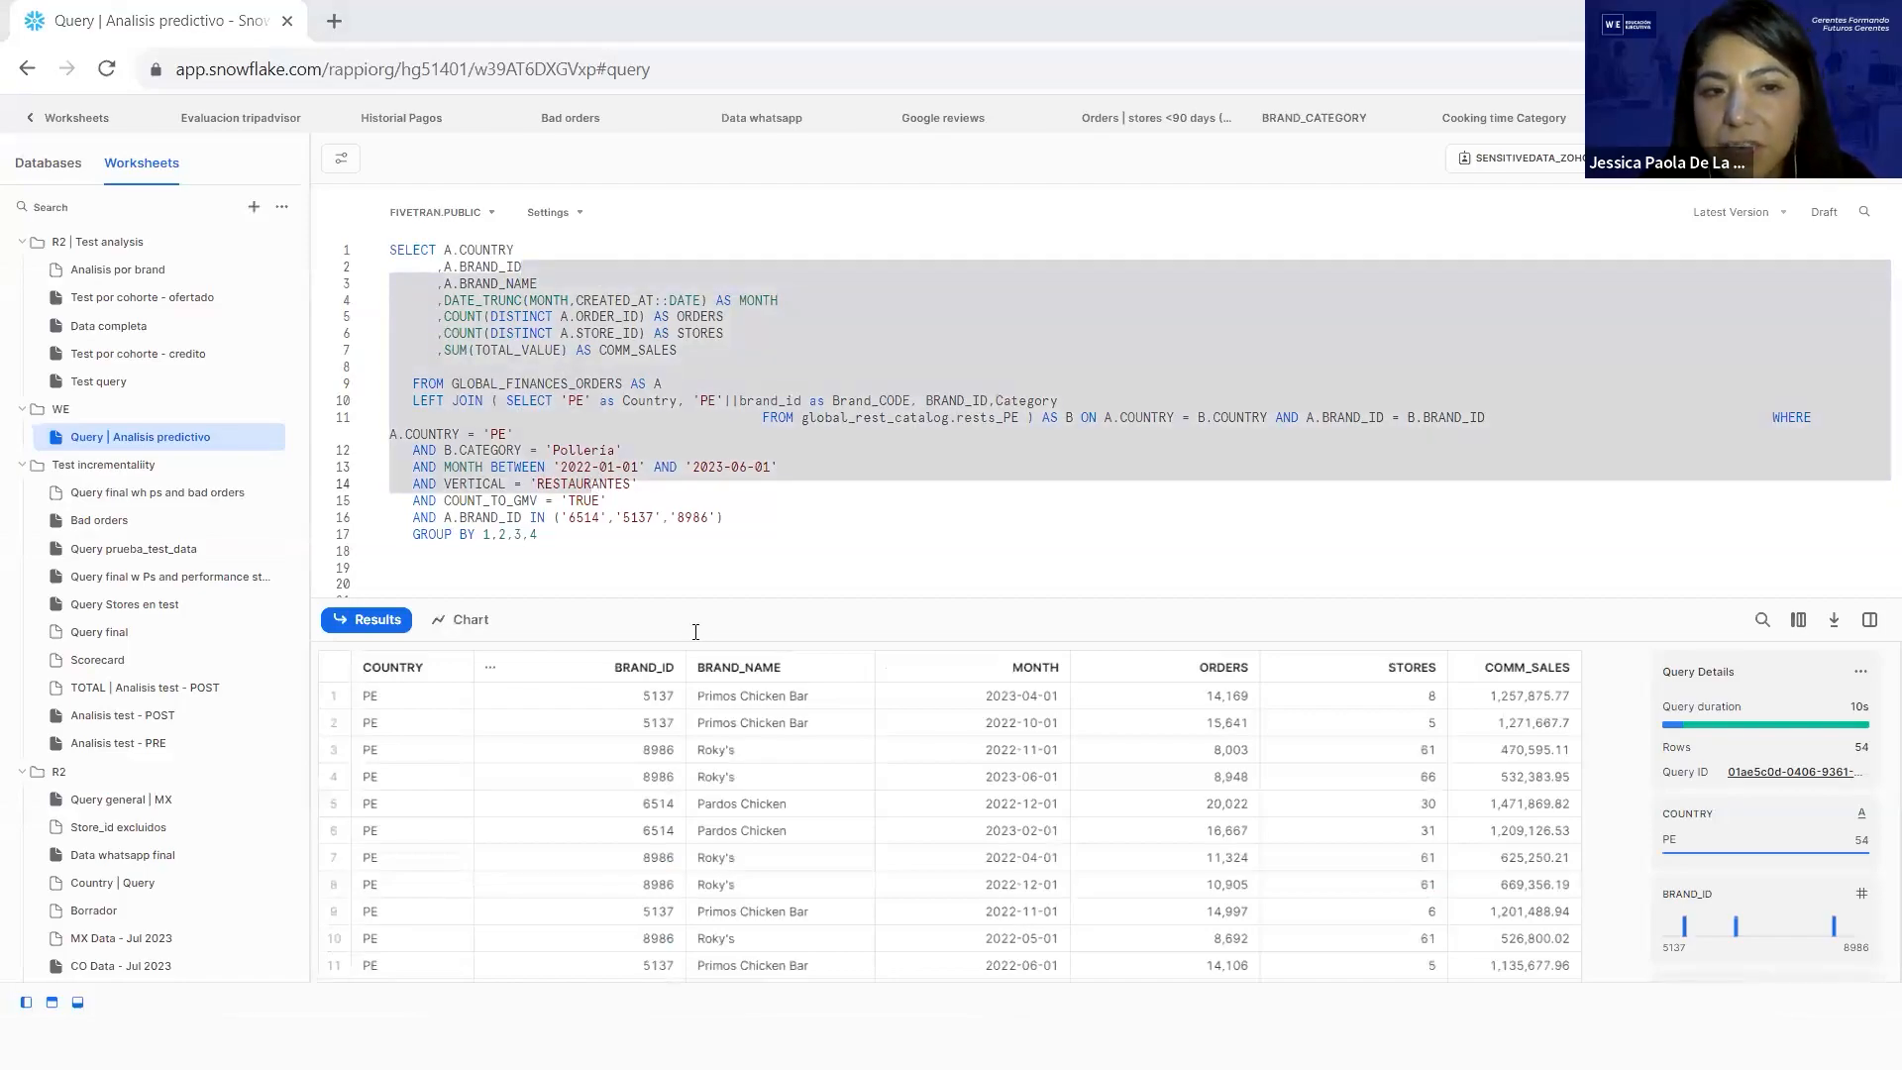
Review the full SQL query, focusing on the COUNT and SUM columns and the LEFT JOIN to global_rest_catalog.rests_PE
{"action": "left_click", "coordinate": [1246, 511]}
{"action": "key", "text": "ctrl+a"}
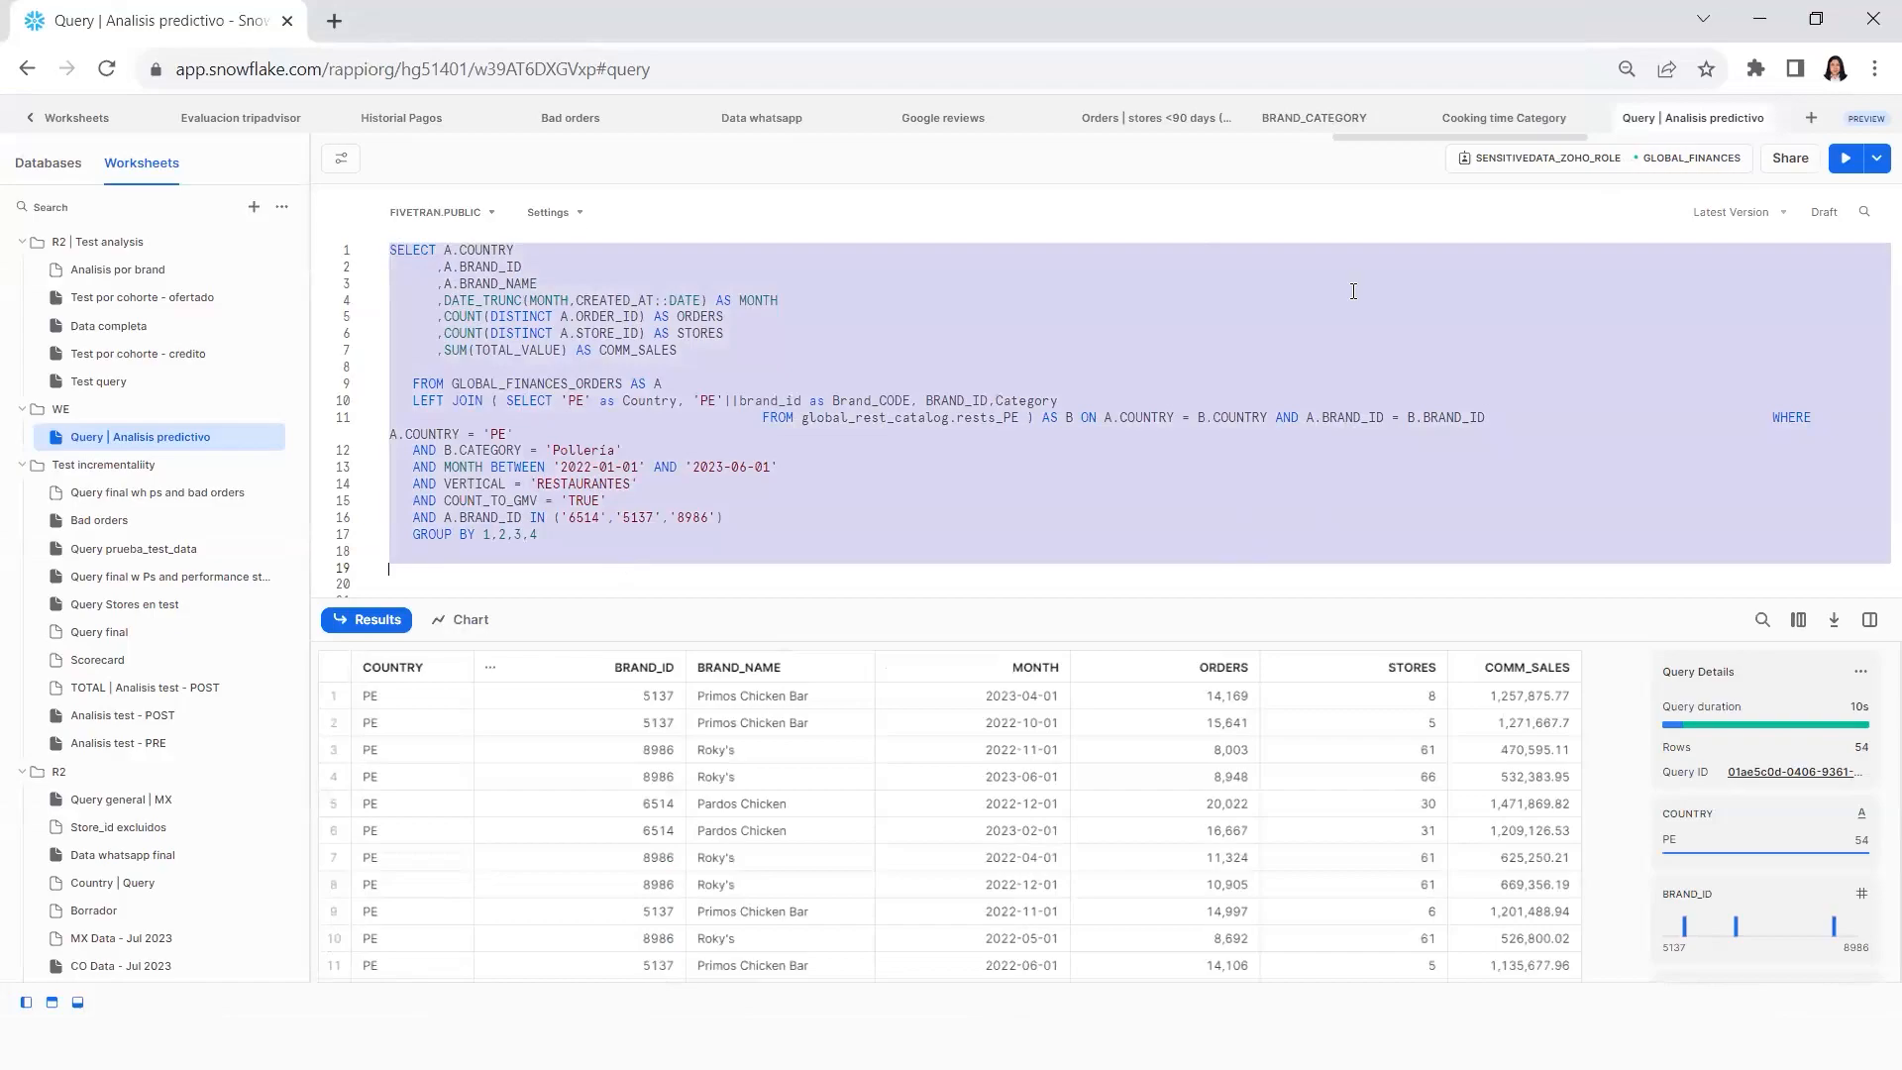
{"action": "left_click", "coordinate": [643, 288]}
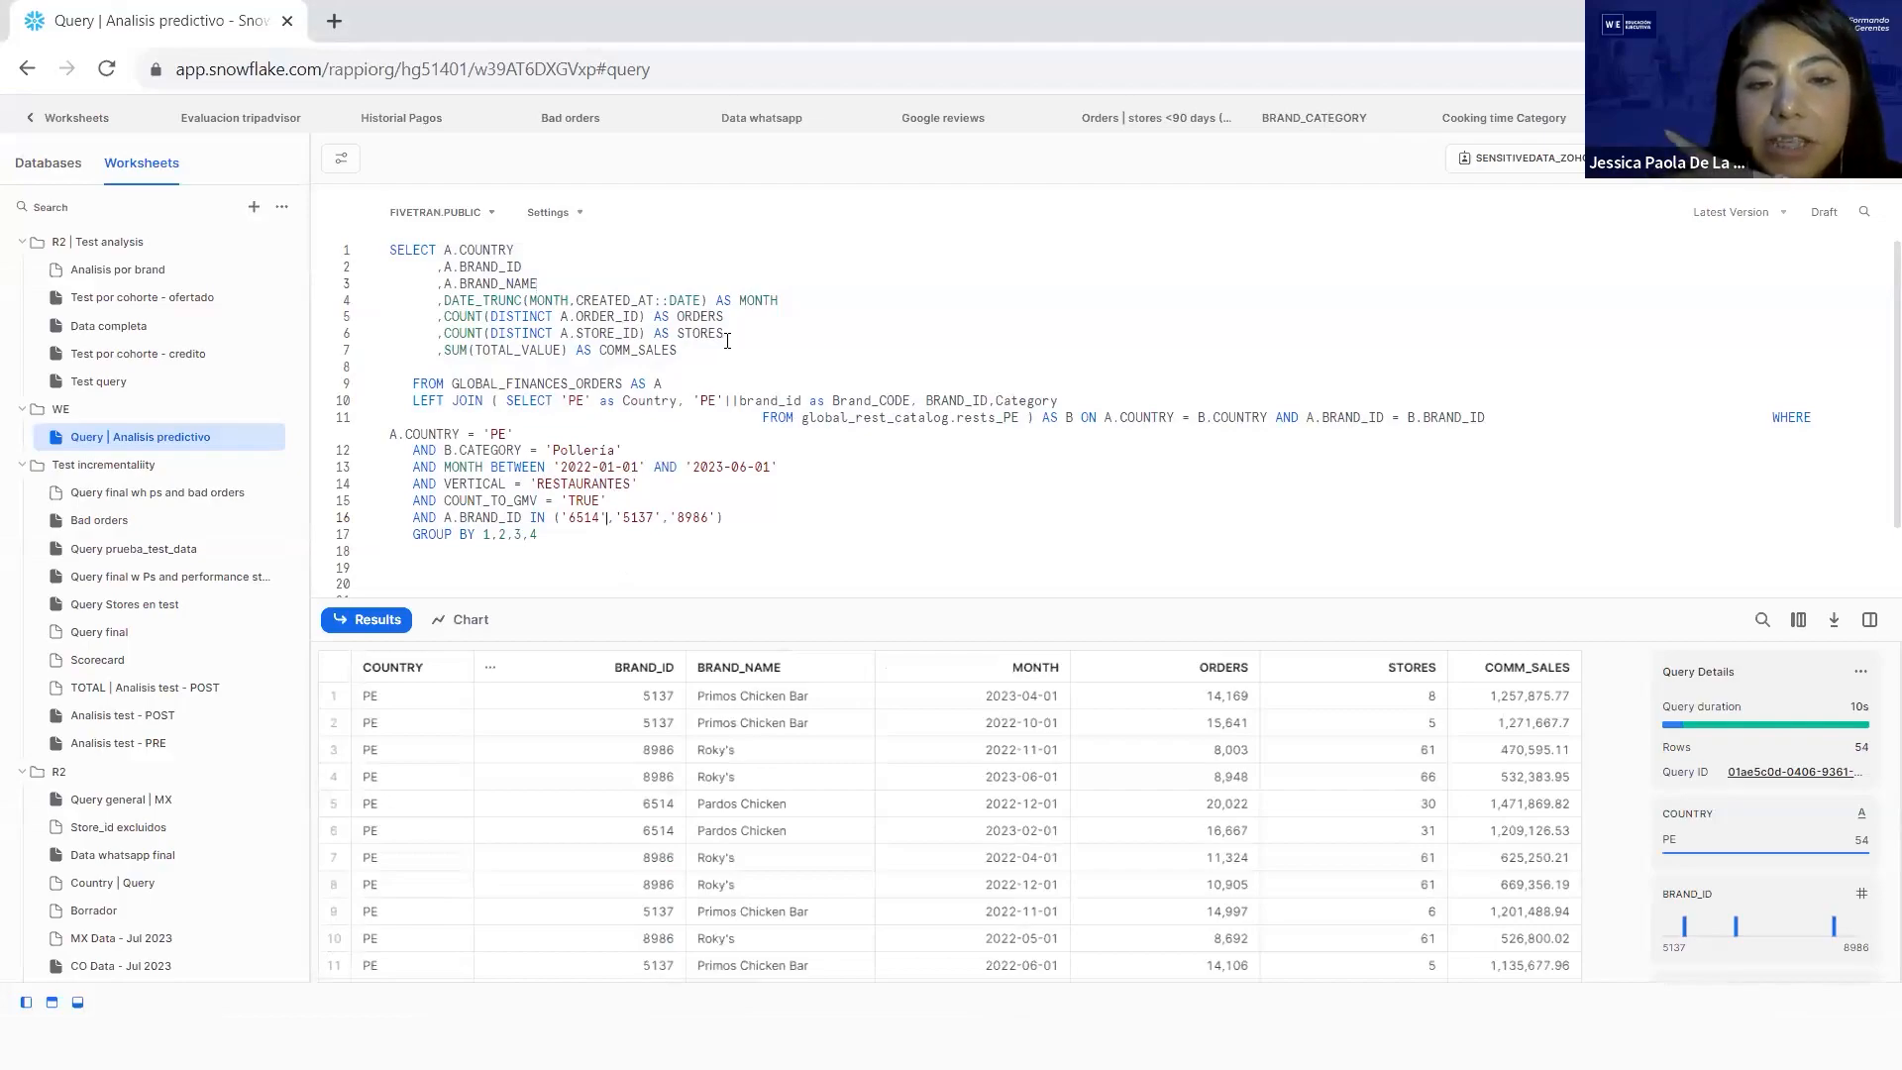
{"action": "left_click_drag", "start_coordinate": [577, 319], "coordinate": [765, 347]}
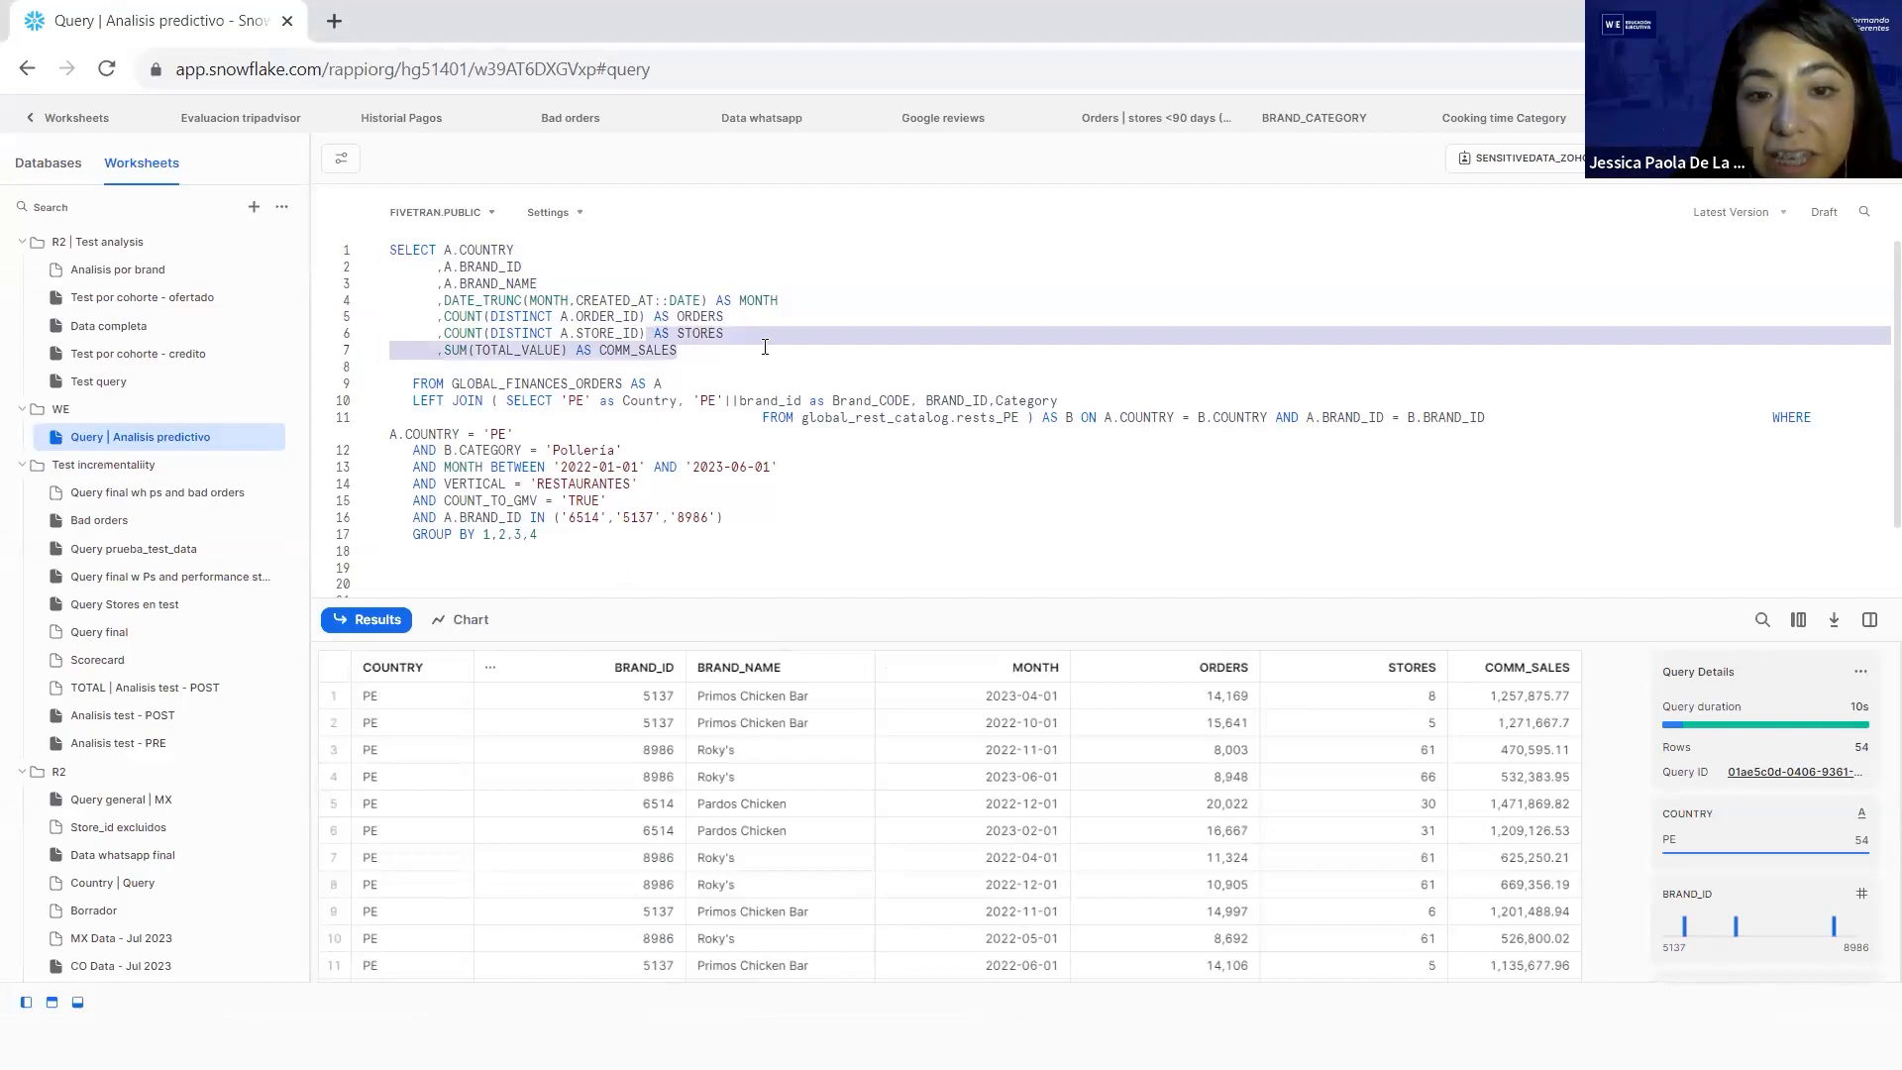
{"action": "left_click", "coordinate": [900, 438]}
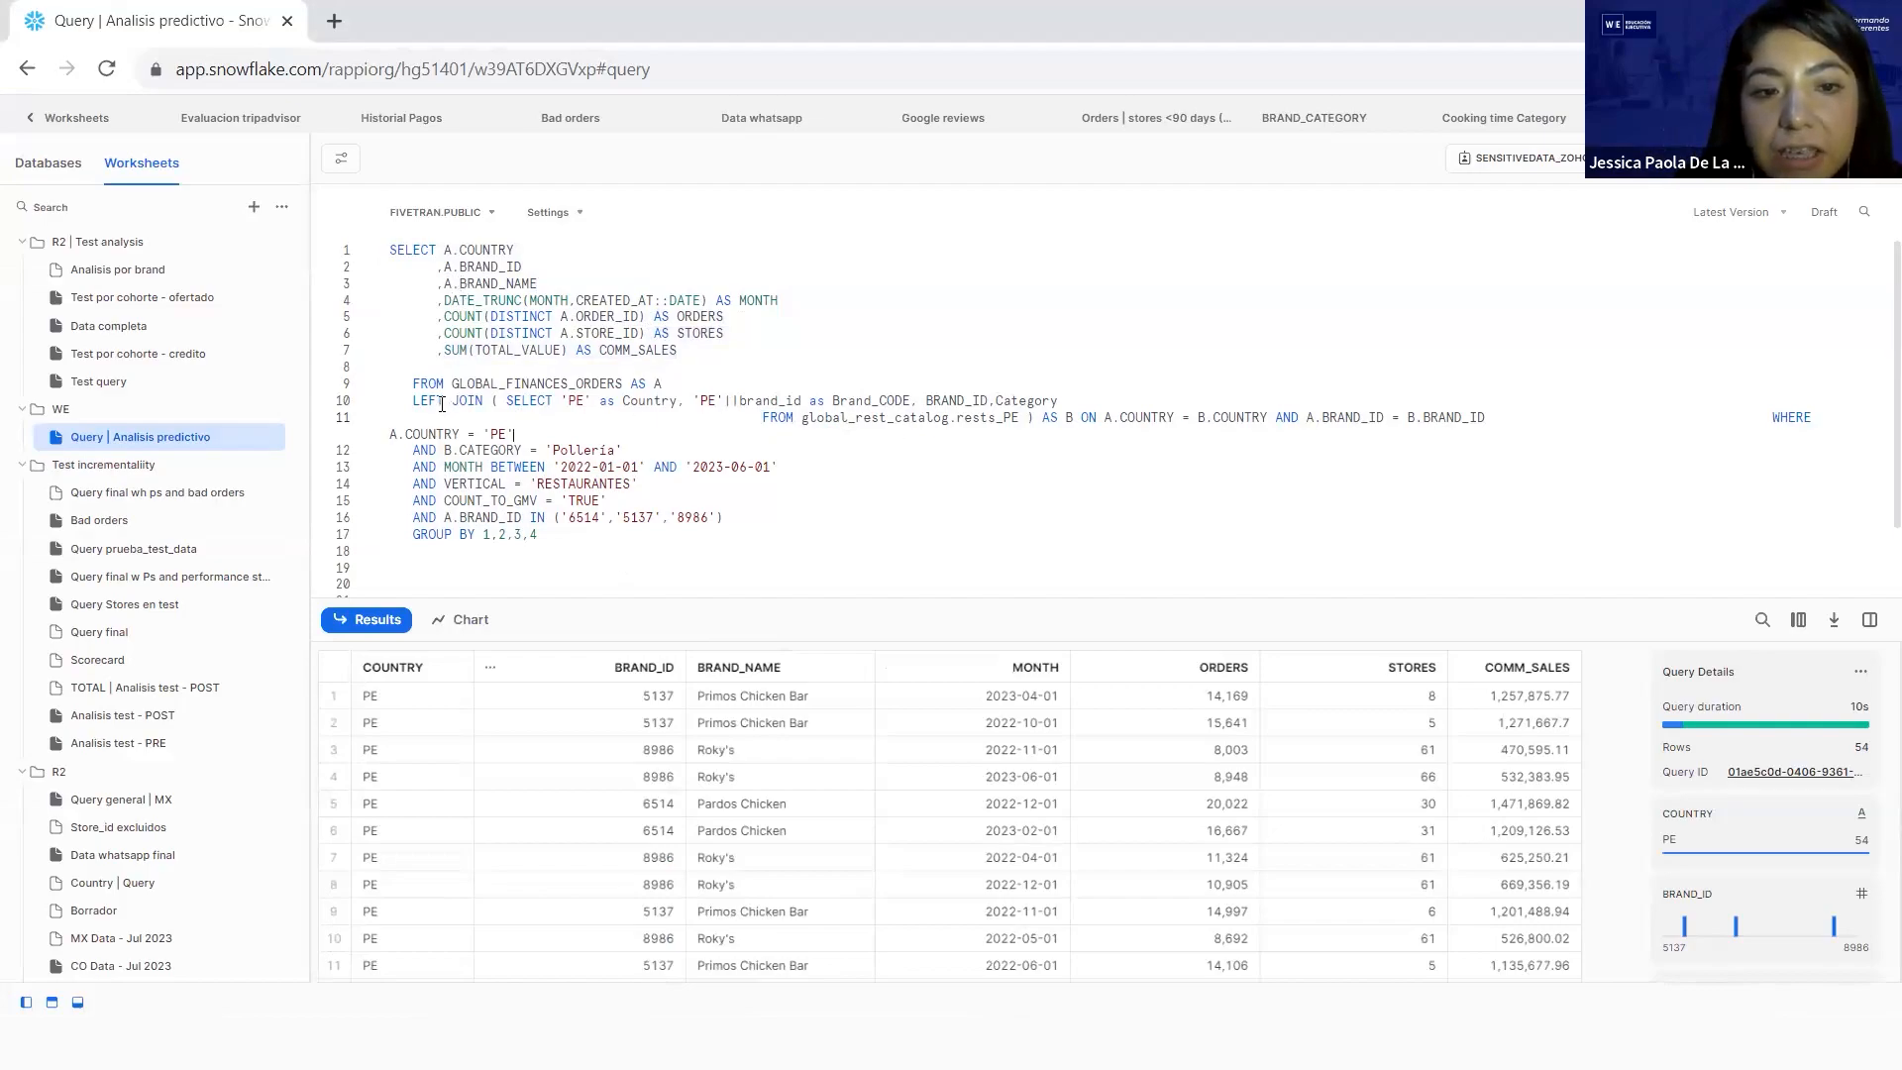
{"action": "left_click_drag", "start_coordinate": [452, 404], "coordinate": [1004, 423]}
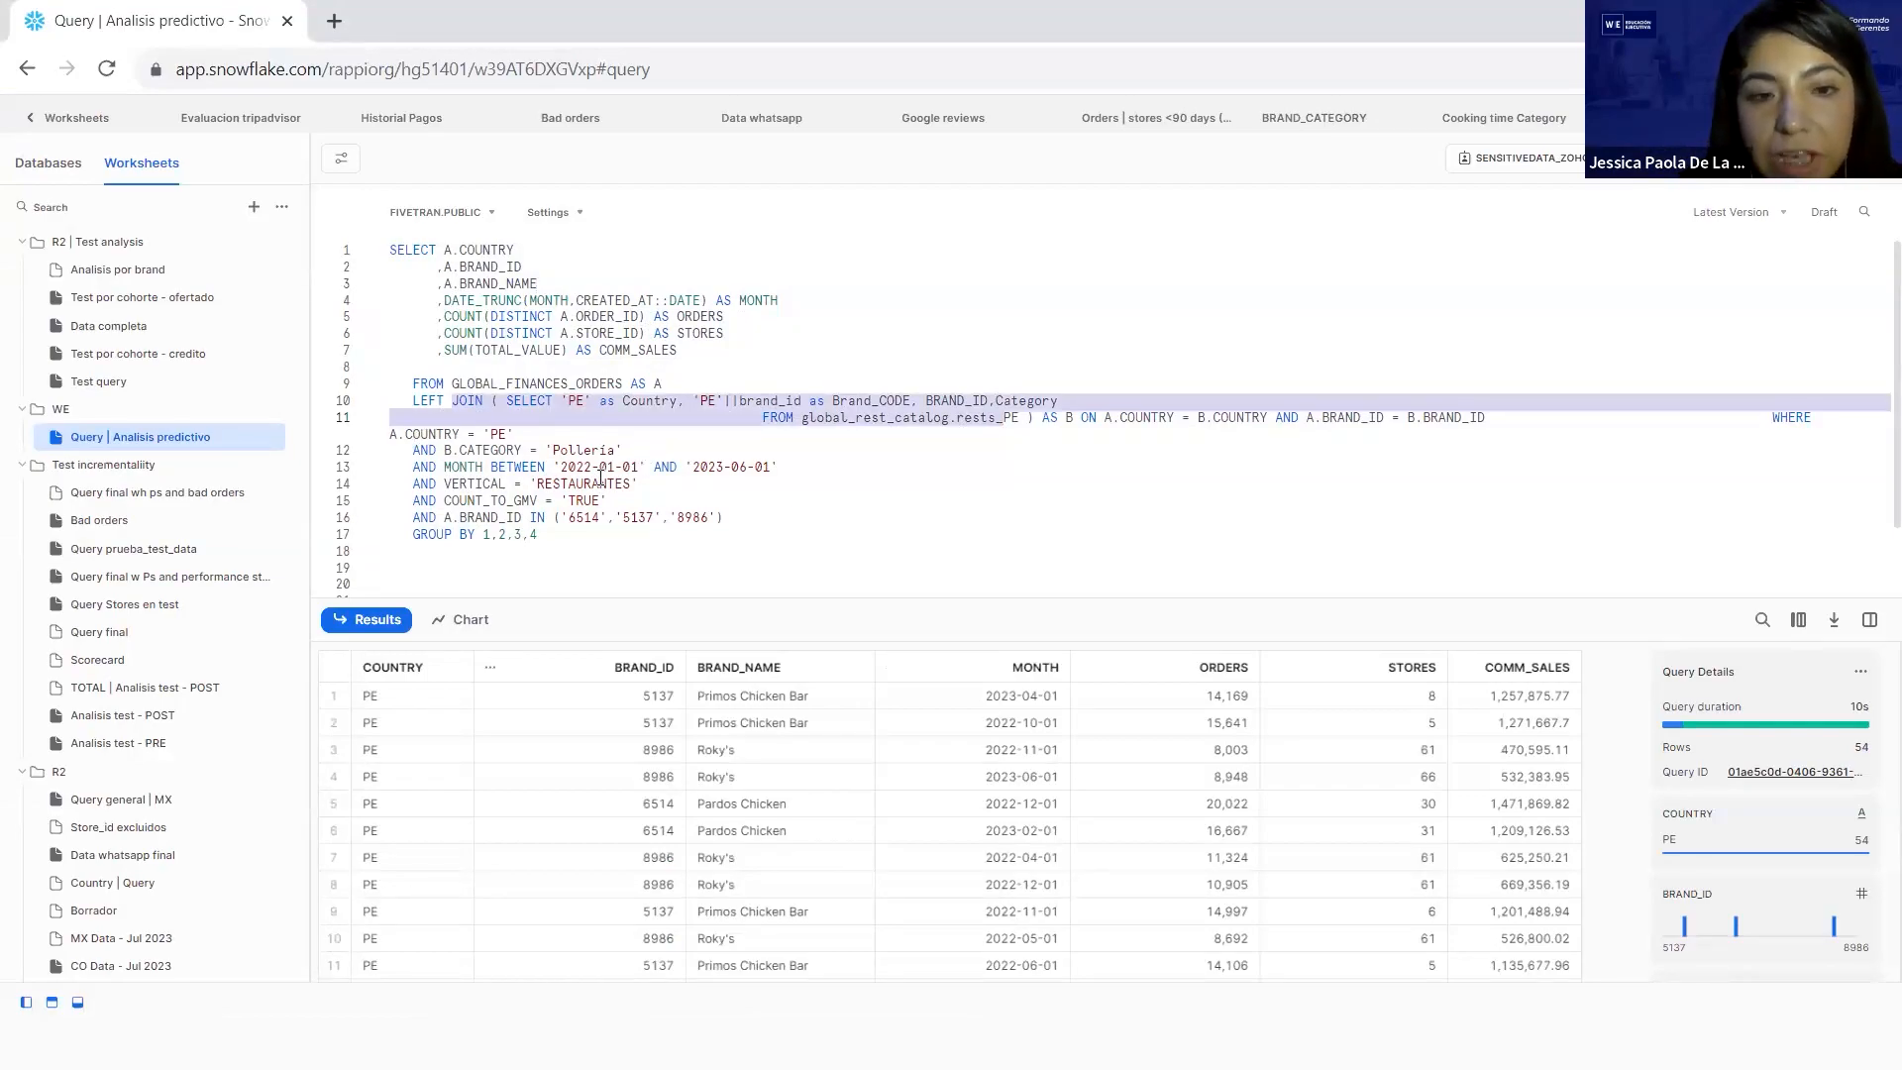
Examine the query's filter conditions on country, category, month range, VERTICAL and COUNT_TO_GMV
{"action": "left_click_drag", "start_coordinate": [408, 436], "coordinate": [646, 449]}
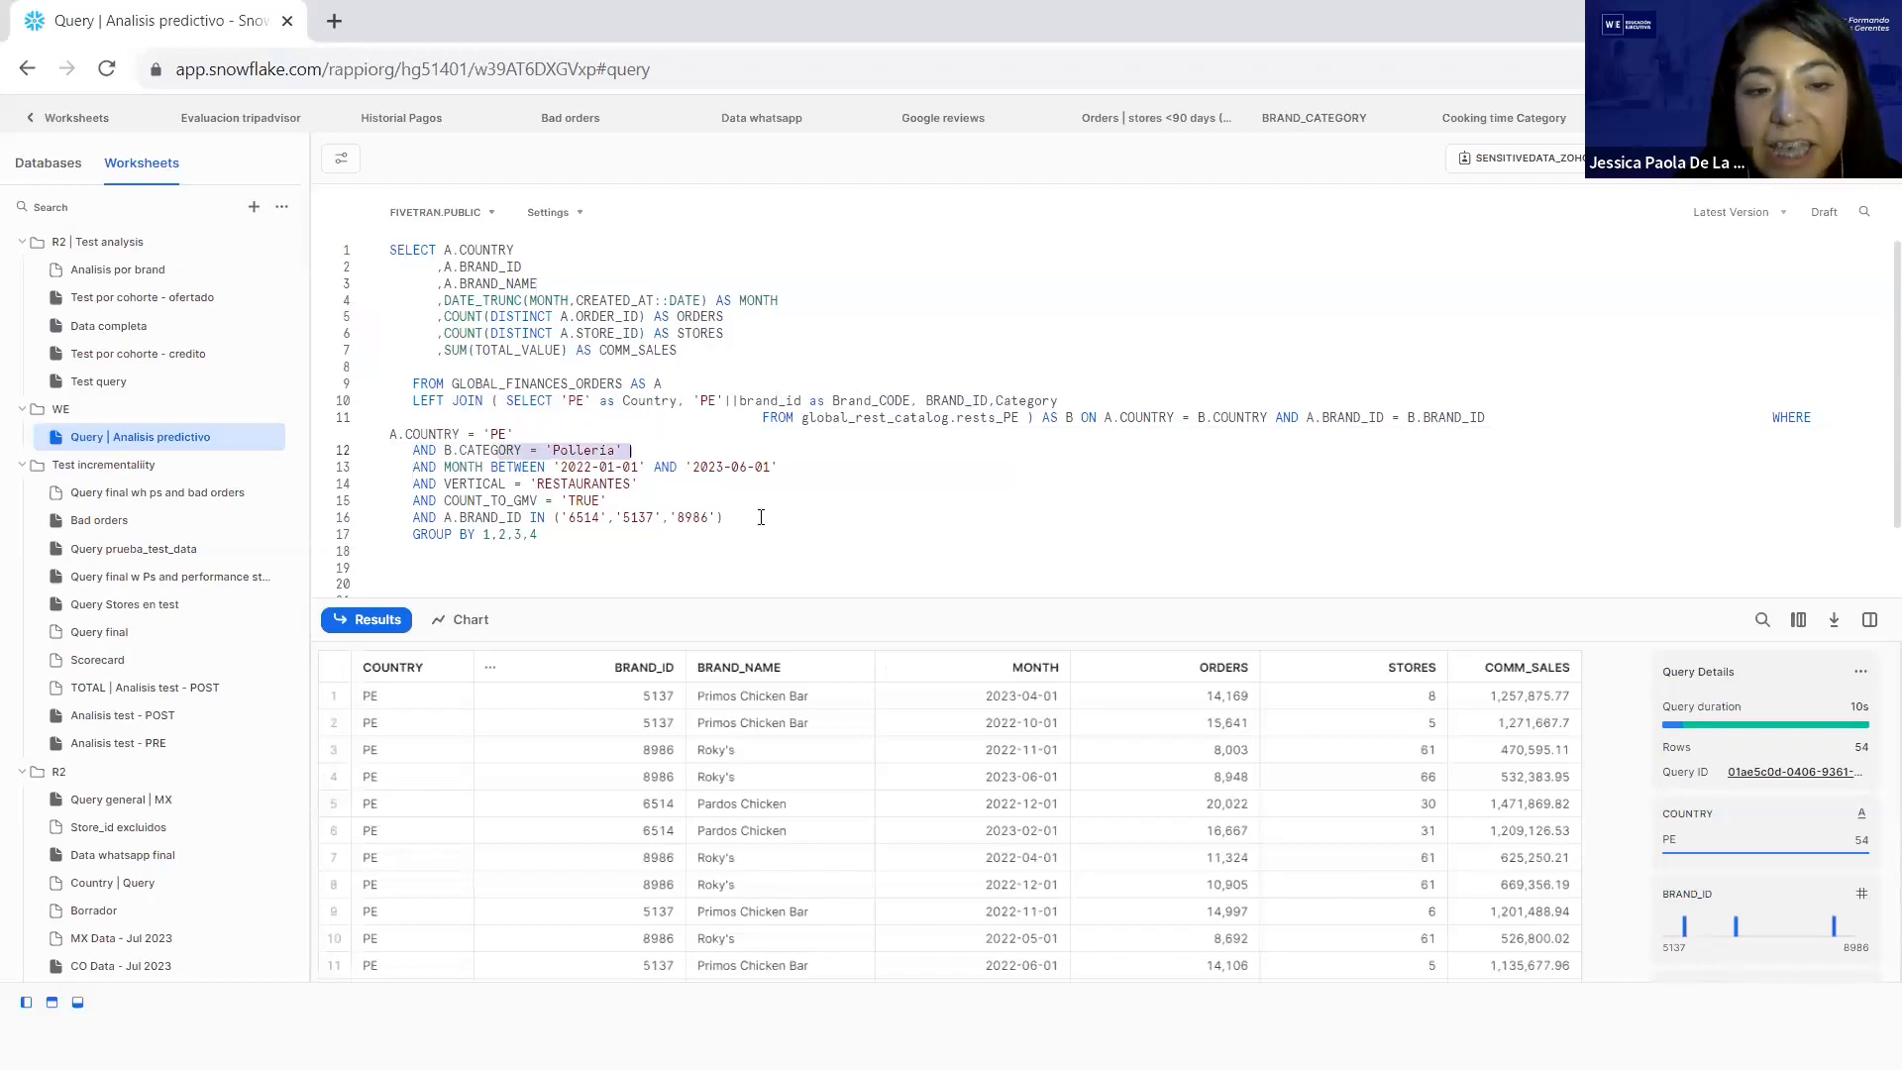
{"action": "left_click_drag", "start_coordinate": [413, 466], "coordinate": [859, 457]}
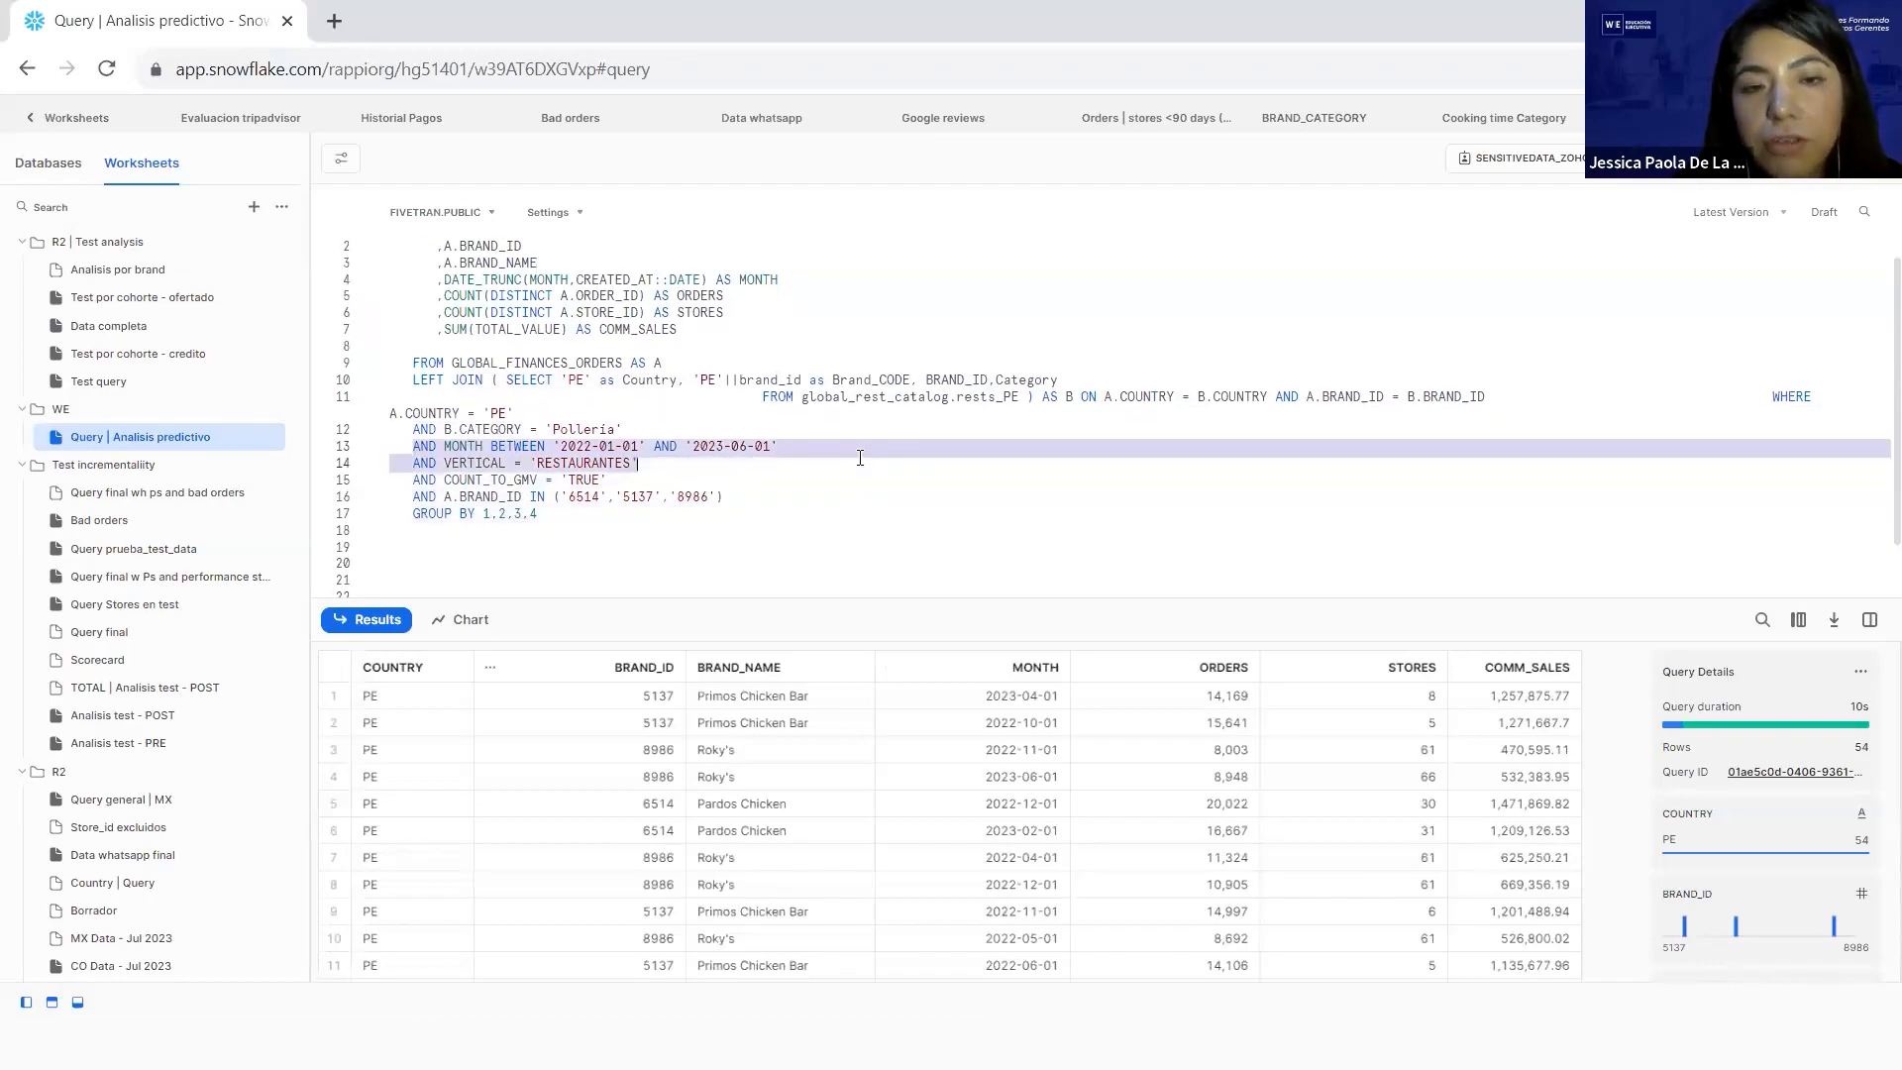
{"action": "left_click", "coordinate": [556, 449]}
{"action": "left_click_drag", "start_coordinate": [451, 475], "coordinate": [671, 463]}
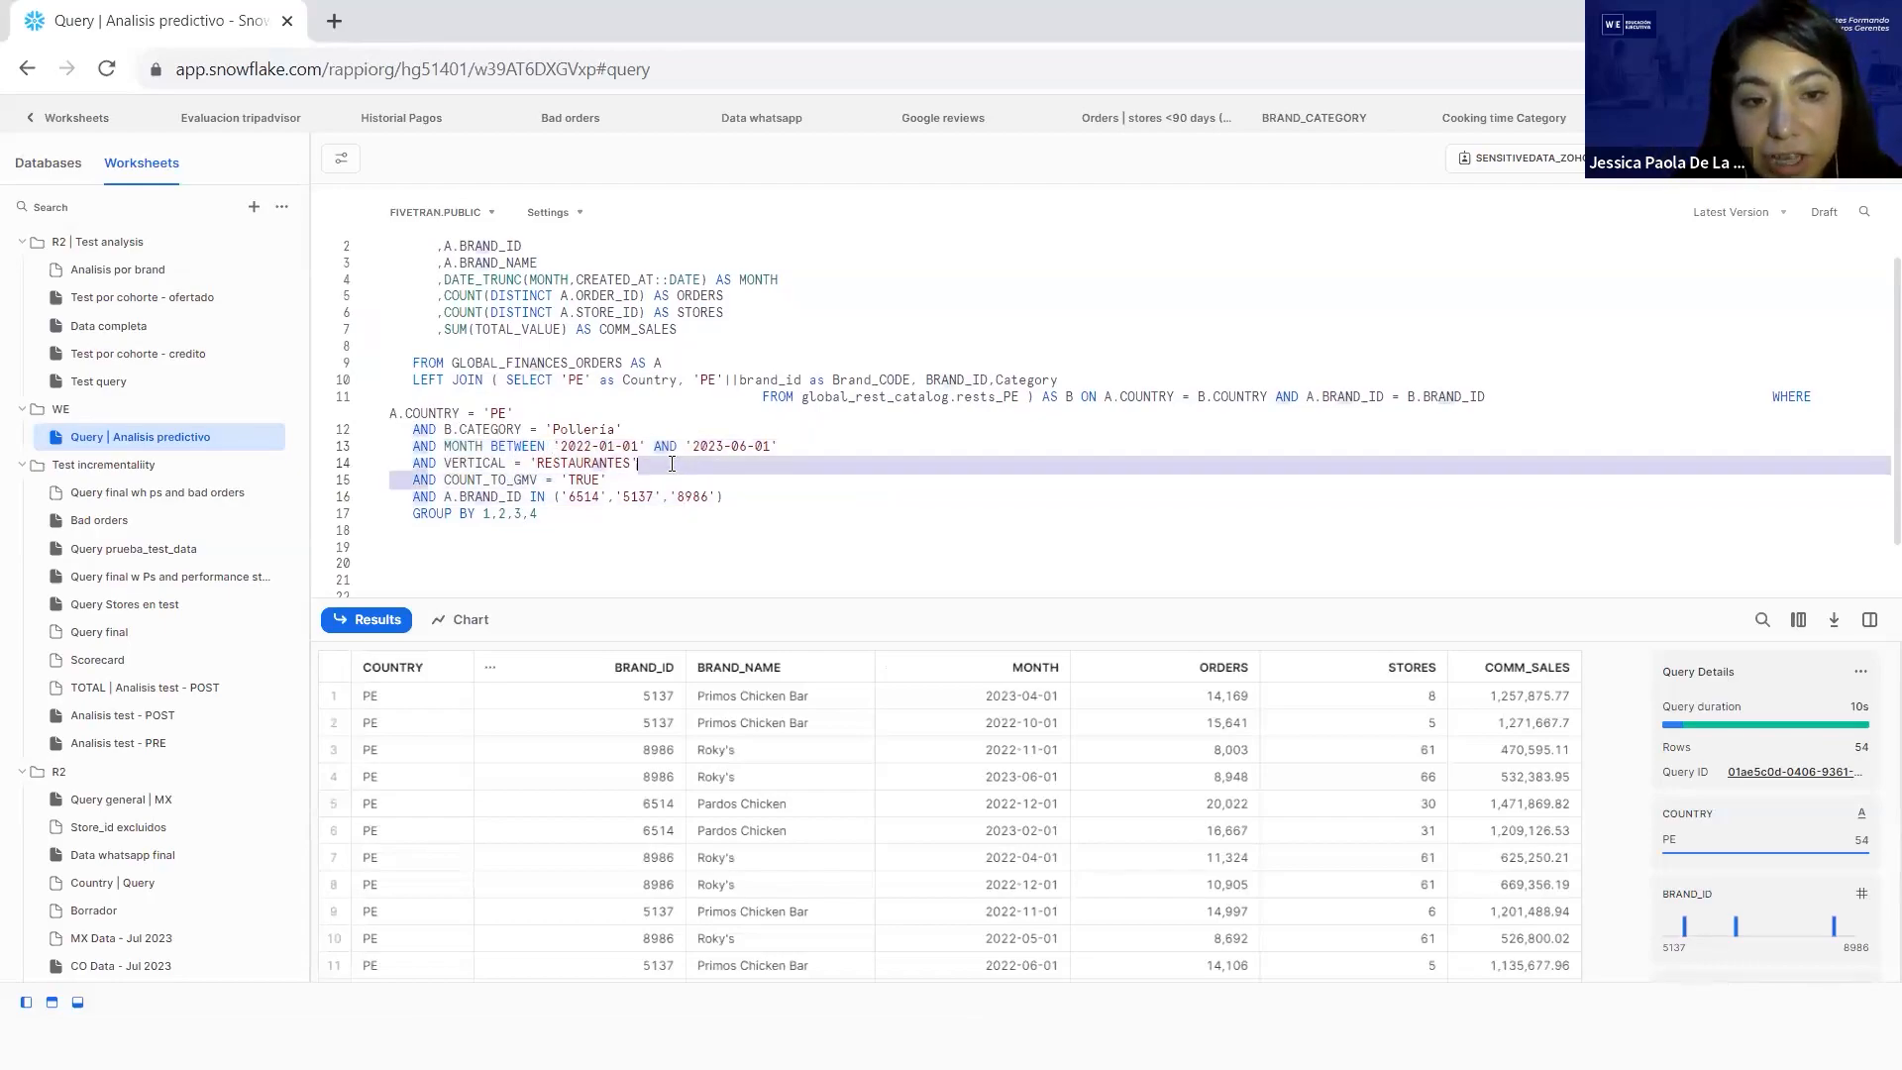
{"action": "left_click_drag", "start_coordinate": [445, 492], "coordinate": [614, 485]}
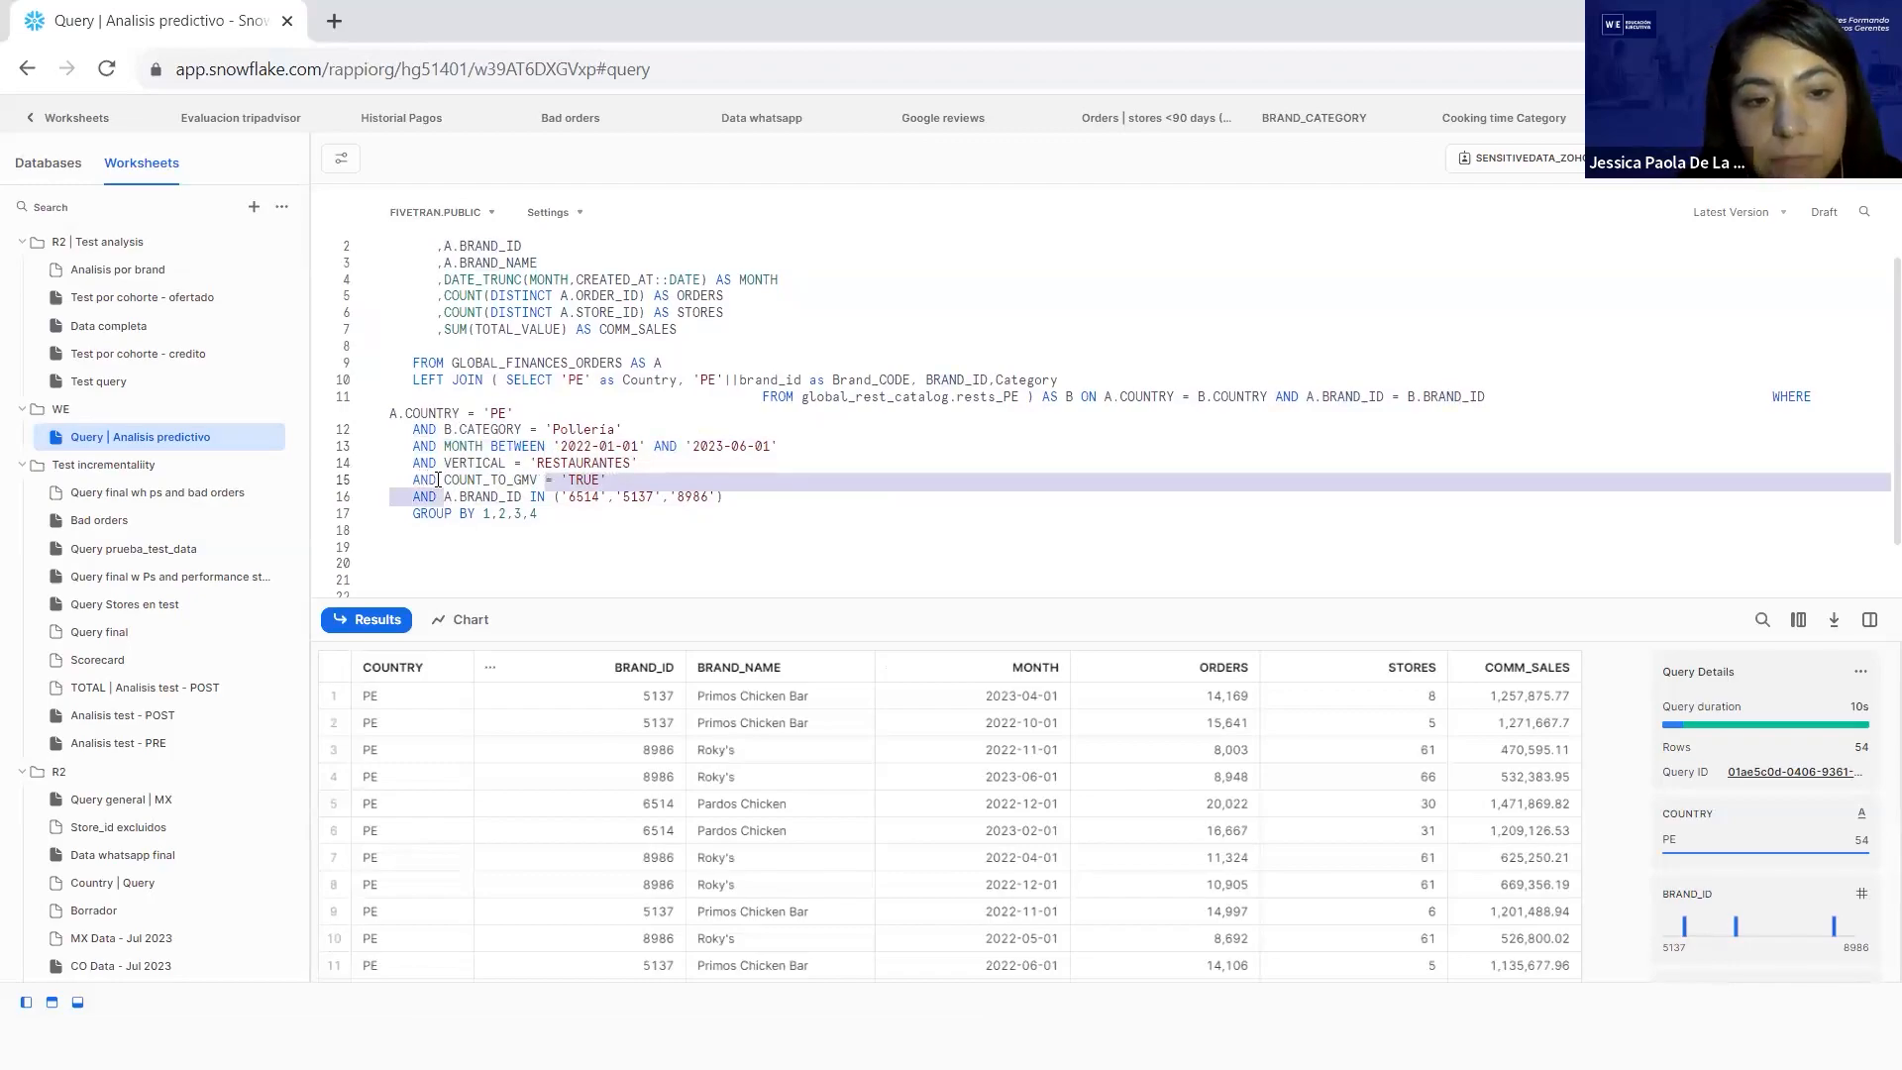
{"action": "left_click_drag", "start_coordinate": [439, 480], "coordinate": [602, 485]}
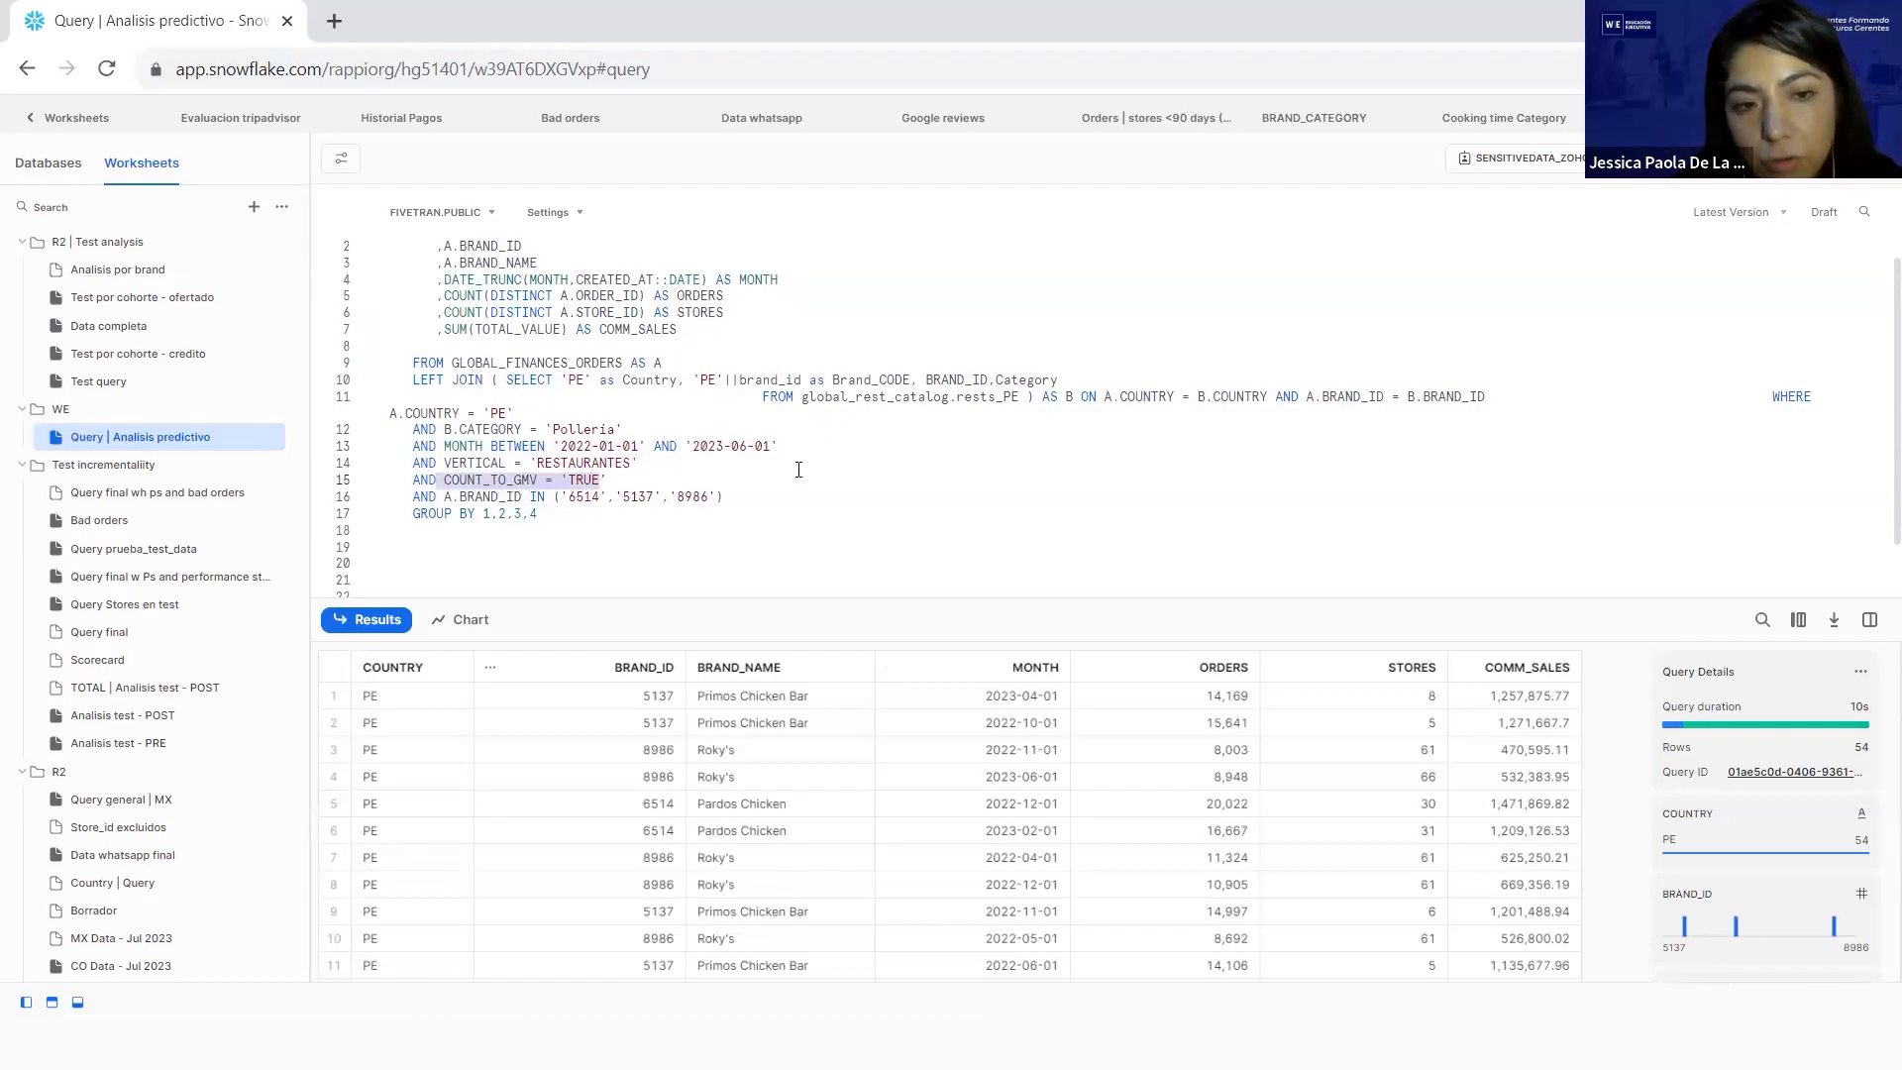
{"action": "left_click_drag", "start_coordinate": [406, 481], "coordinate": [610, 484]}
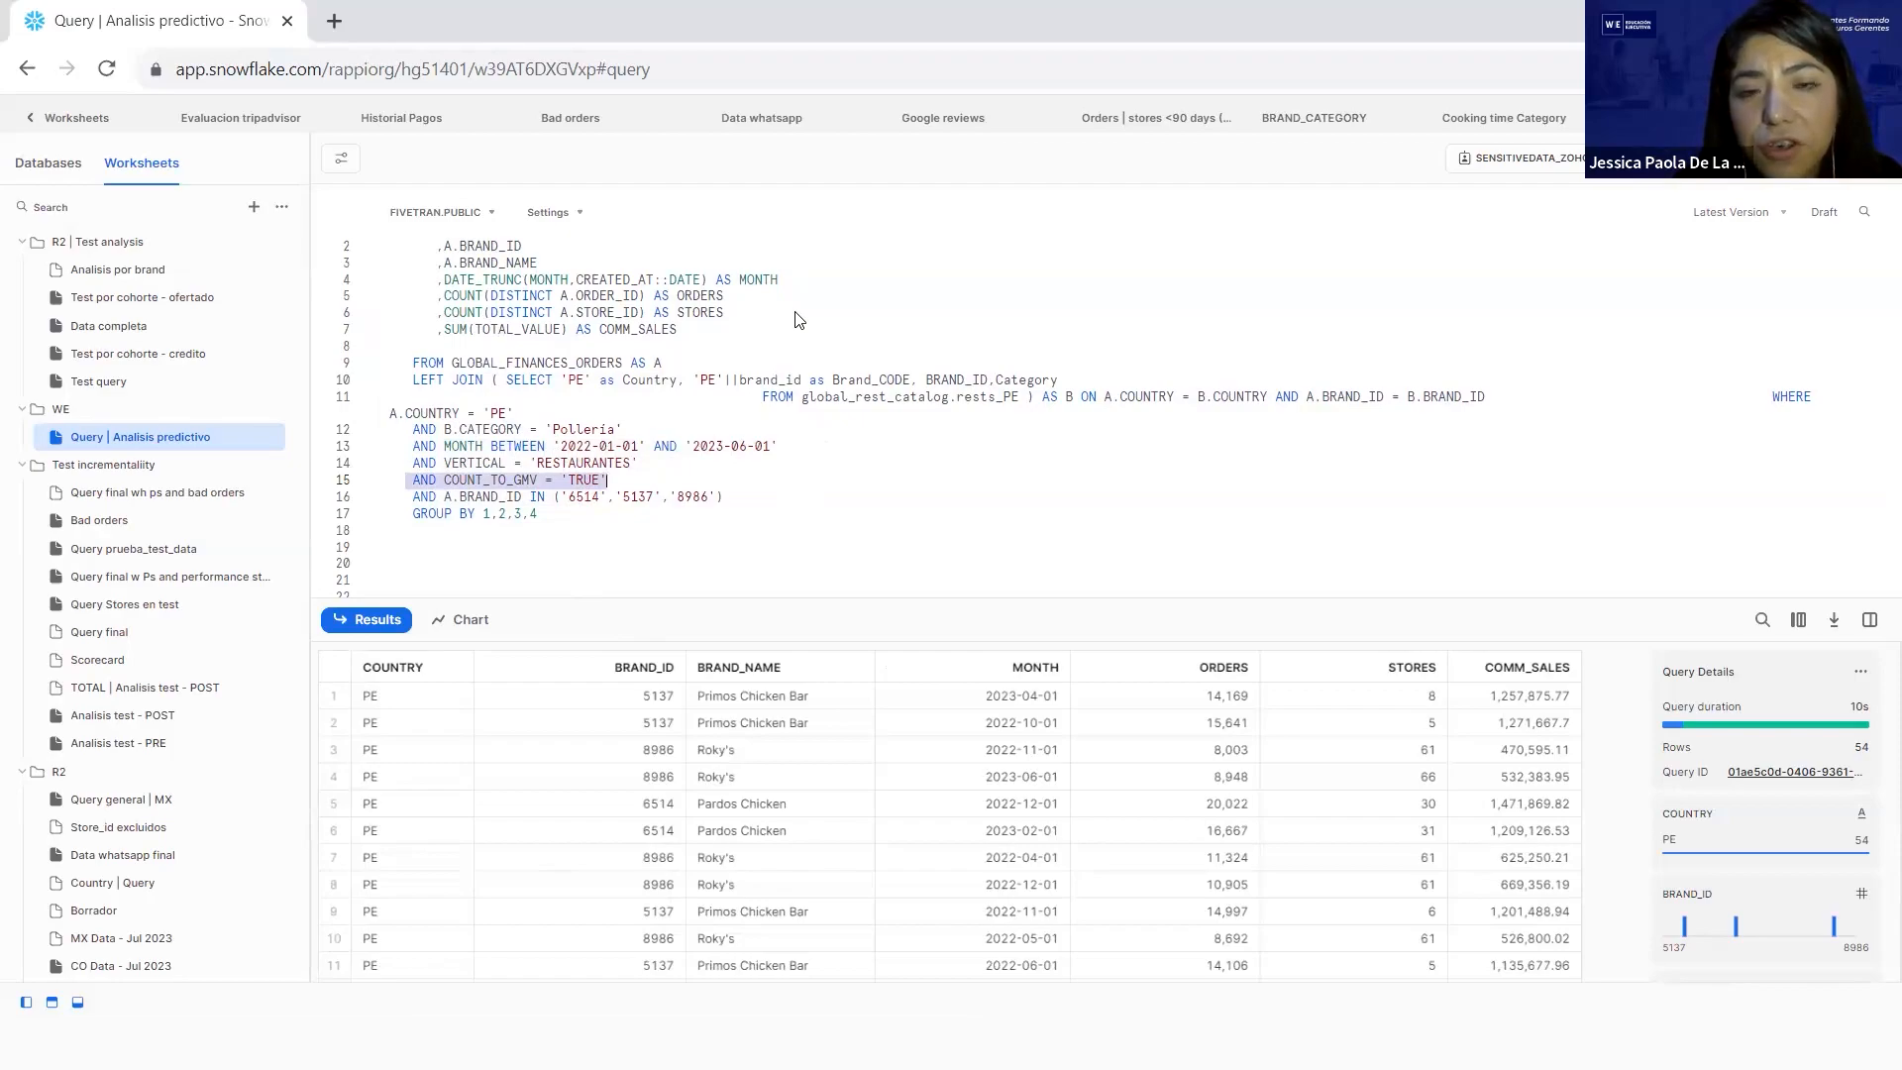
{"action": "left_click", "coordinate": [491, 480]}
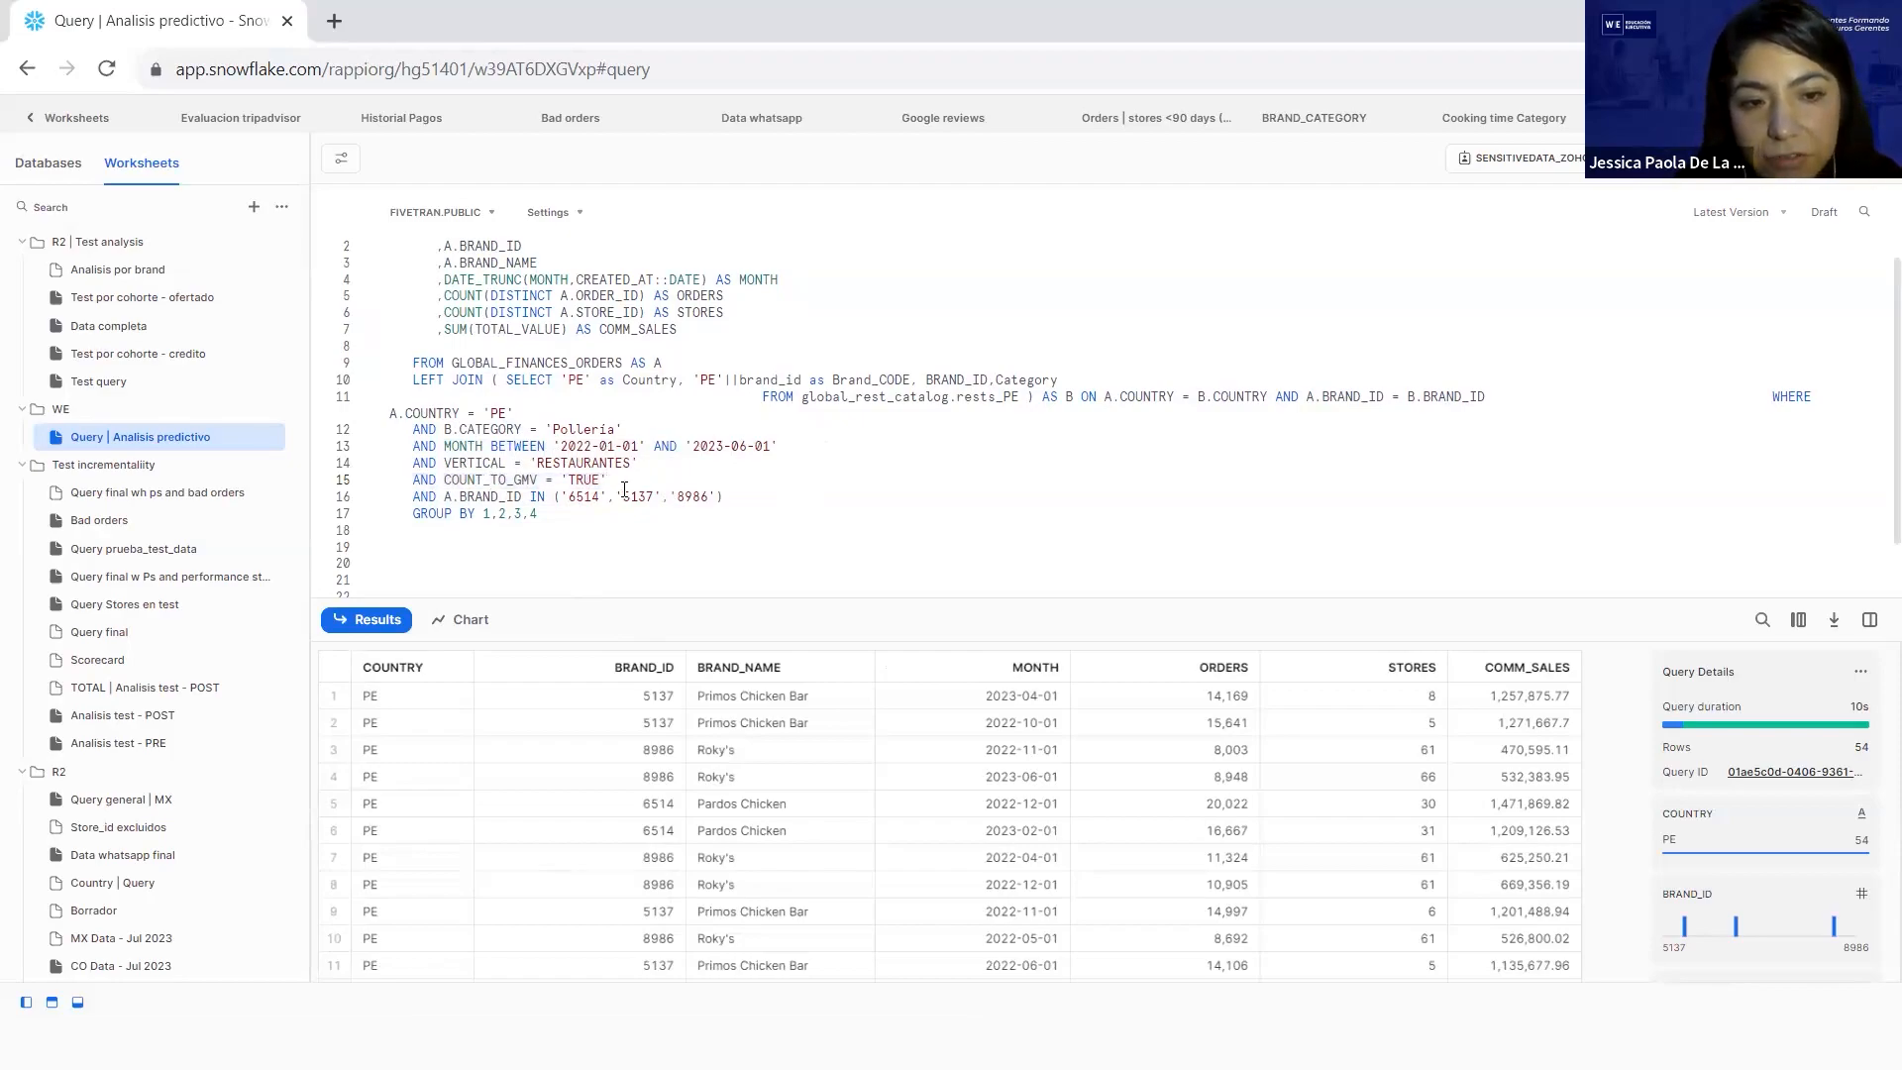
{"action": "left_click_drag", "start_coordinate": [624, 485], "coordinate": [396, 481]}
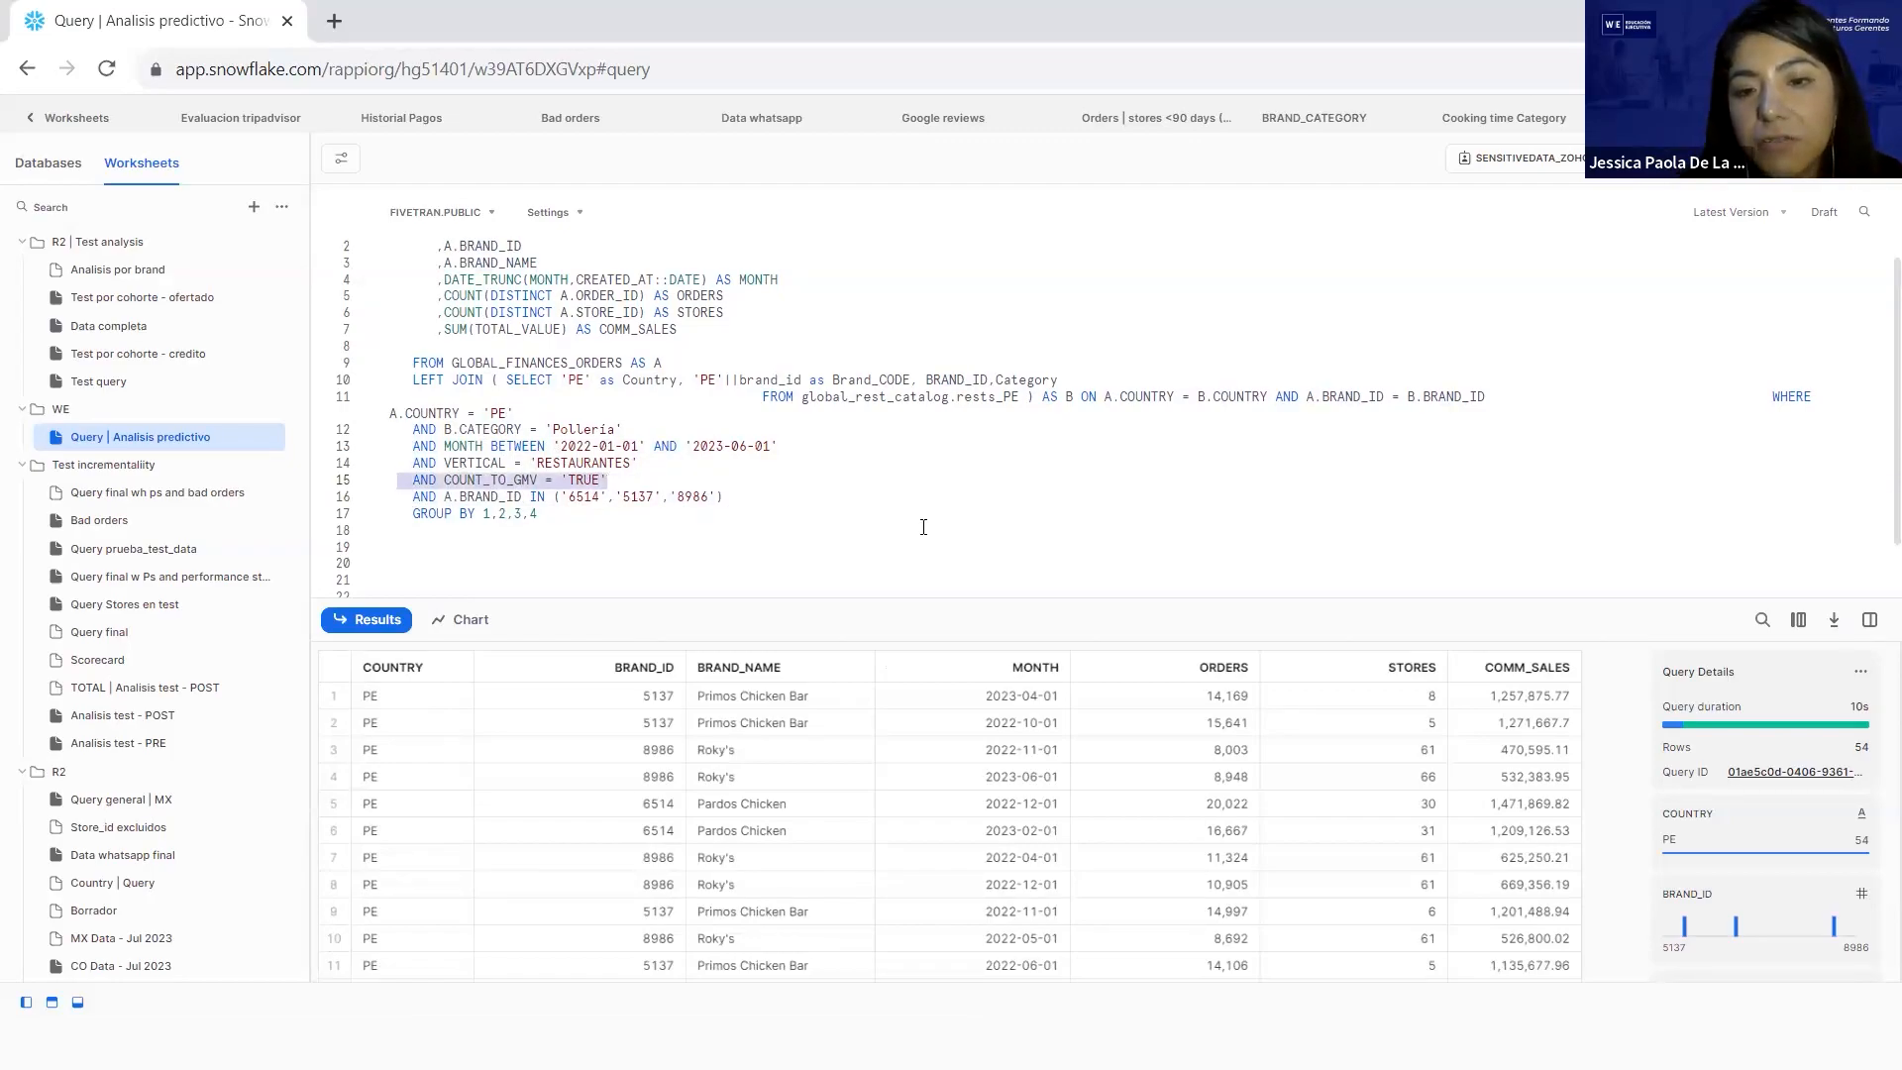
Enlarge the query results area and look through the monthly orders, stores and sales rows for each brand
{"action": "left_click_drag", "start_coordinate": [1075, 616], "coordinate": [1073, 582]}
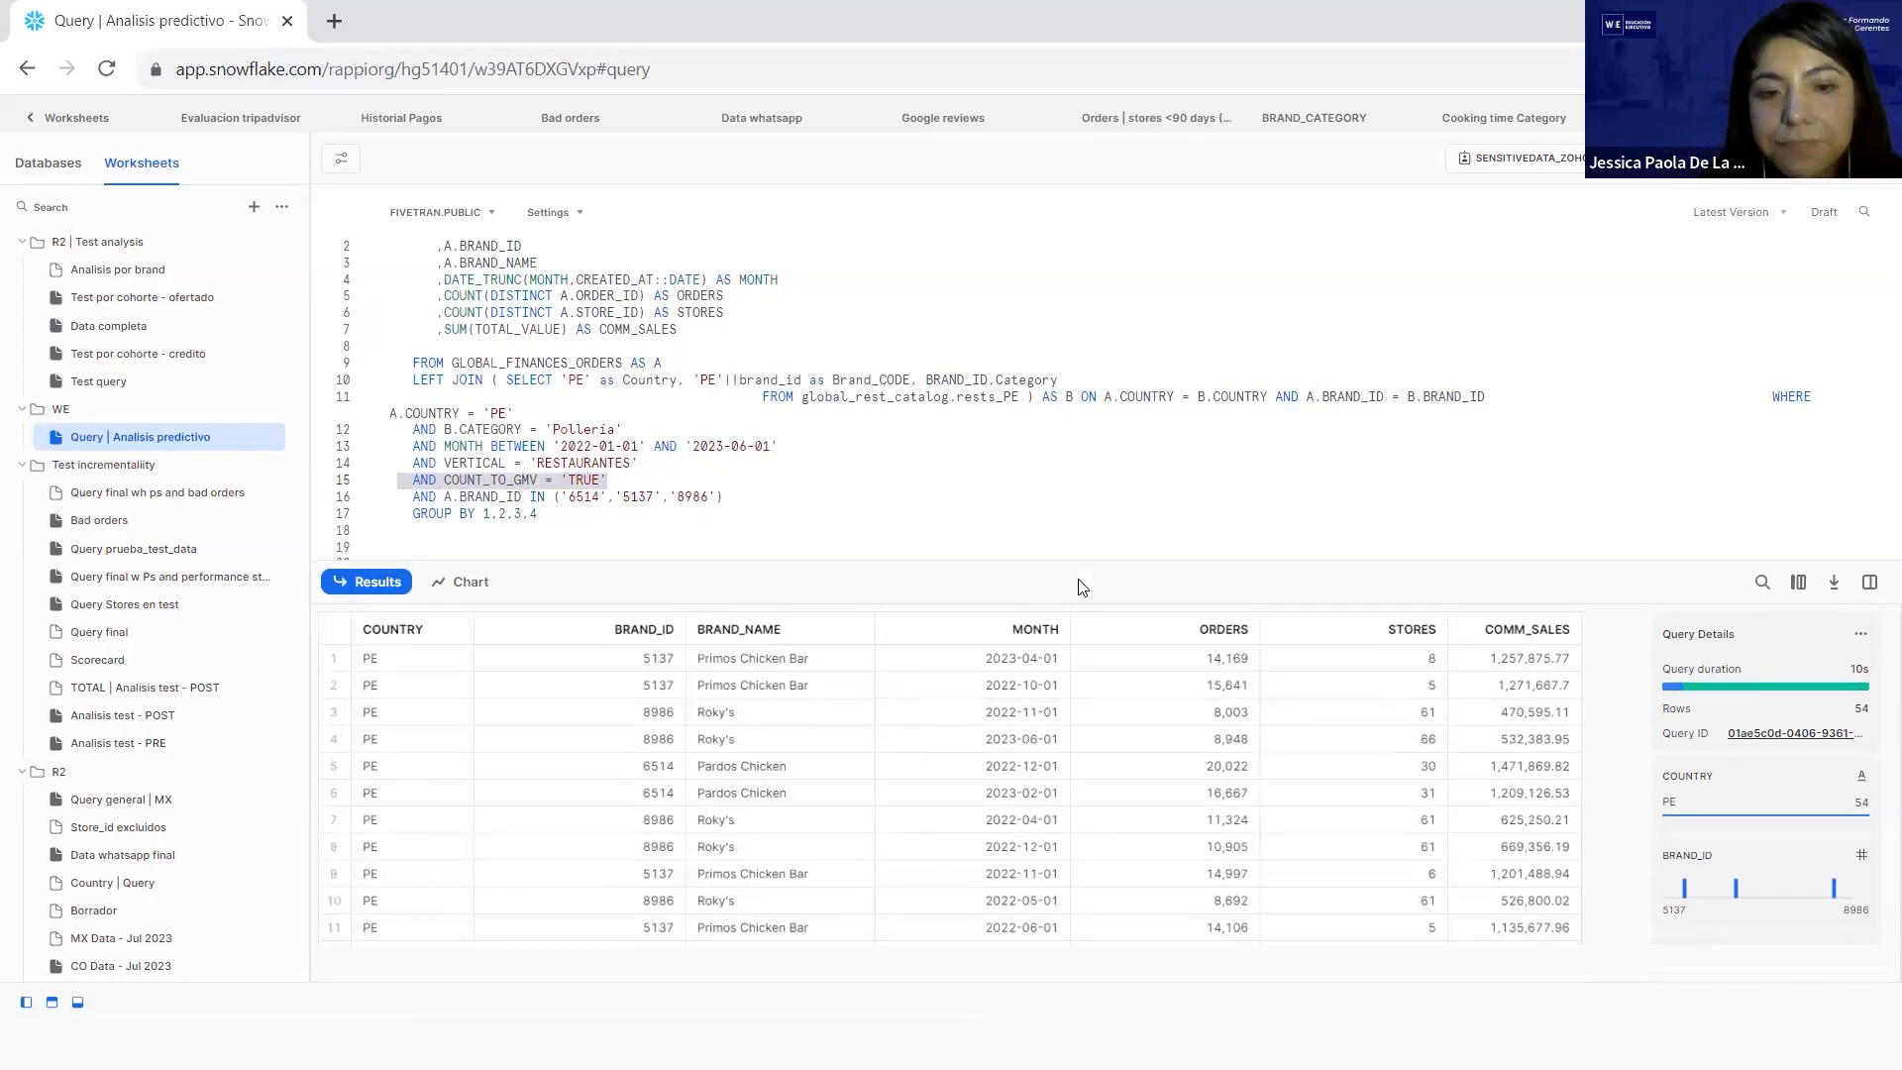
{"action": "left_click_drag", "start_coordinate": [437, 263], "coordinate": [634, 509]}
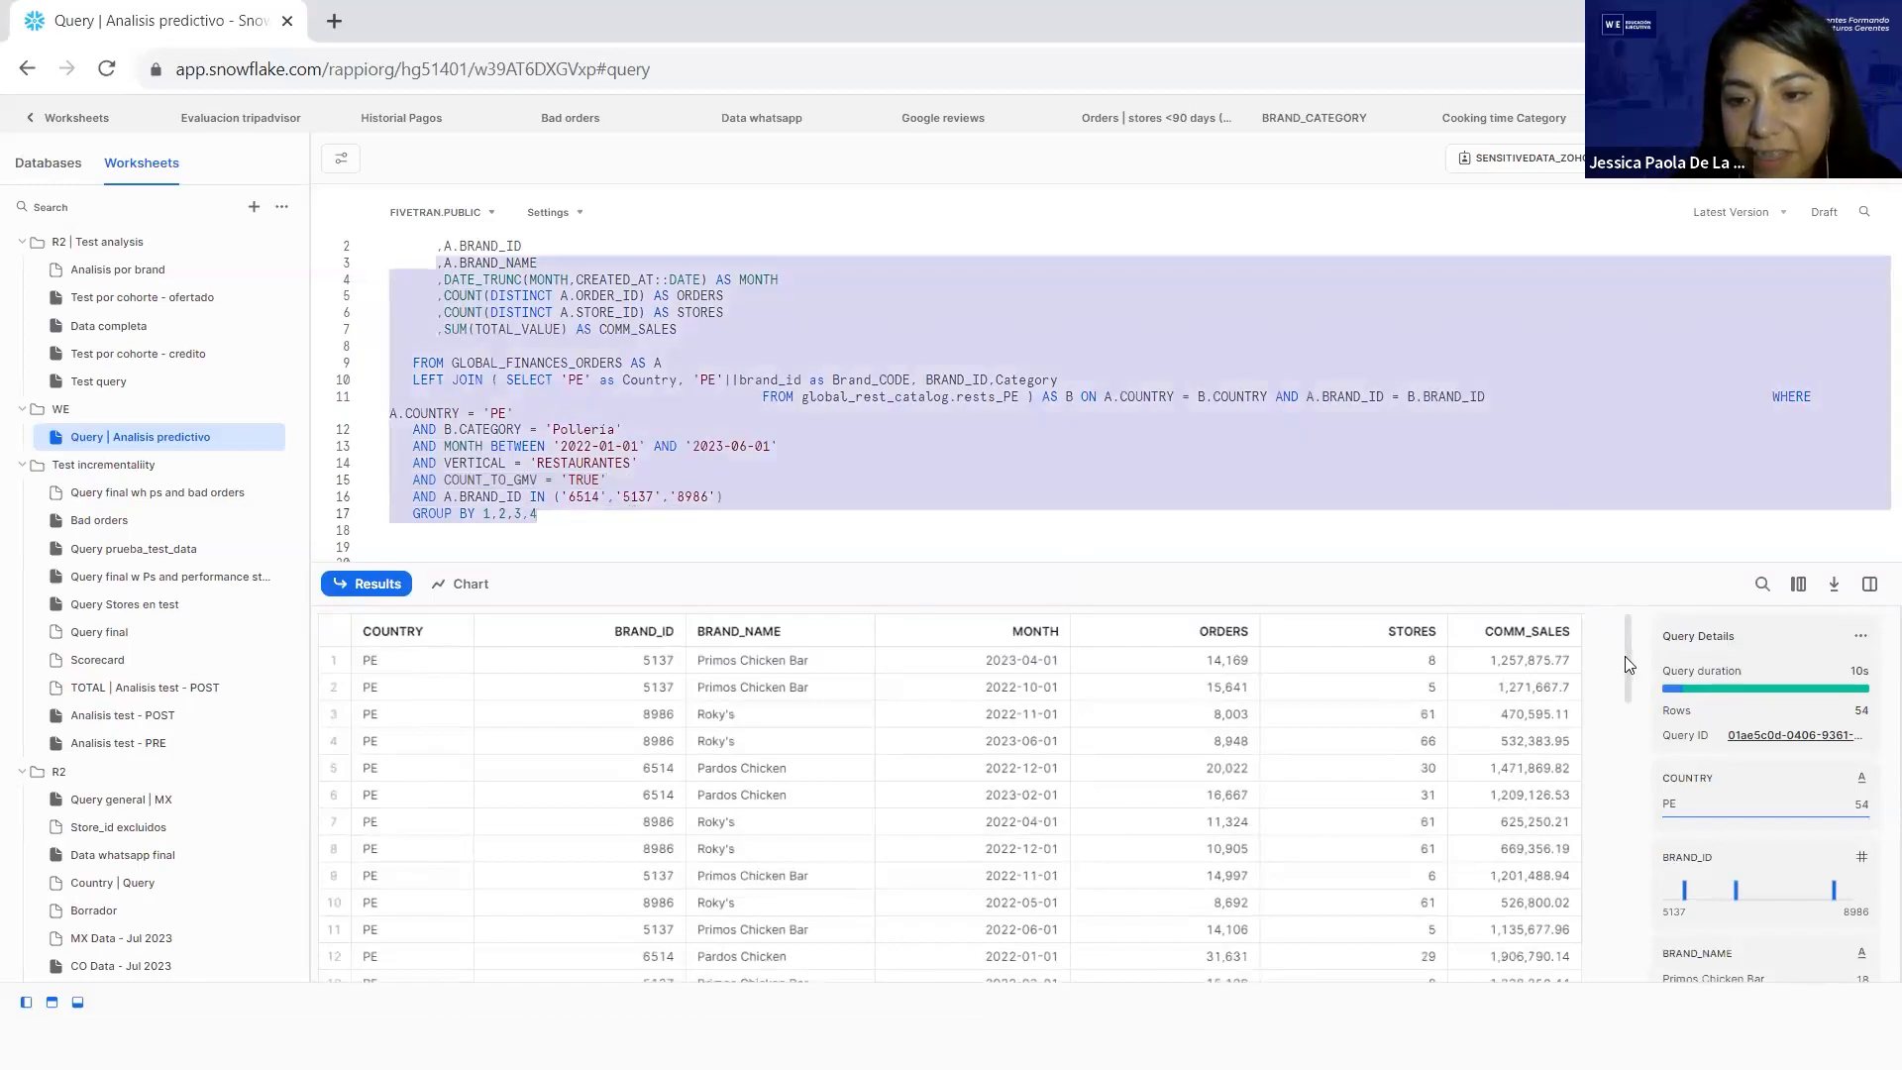
{"action": "left_click", "coordinate": [1624, 753]}
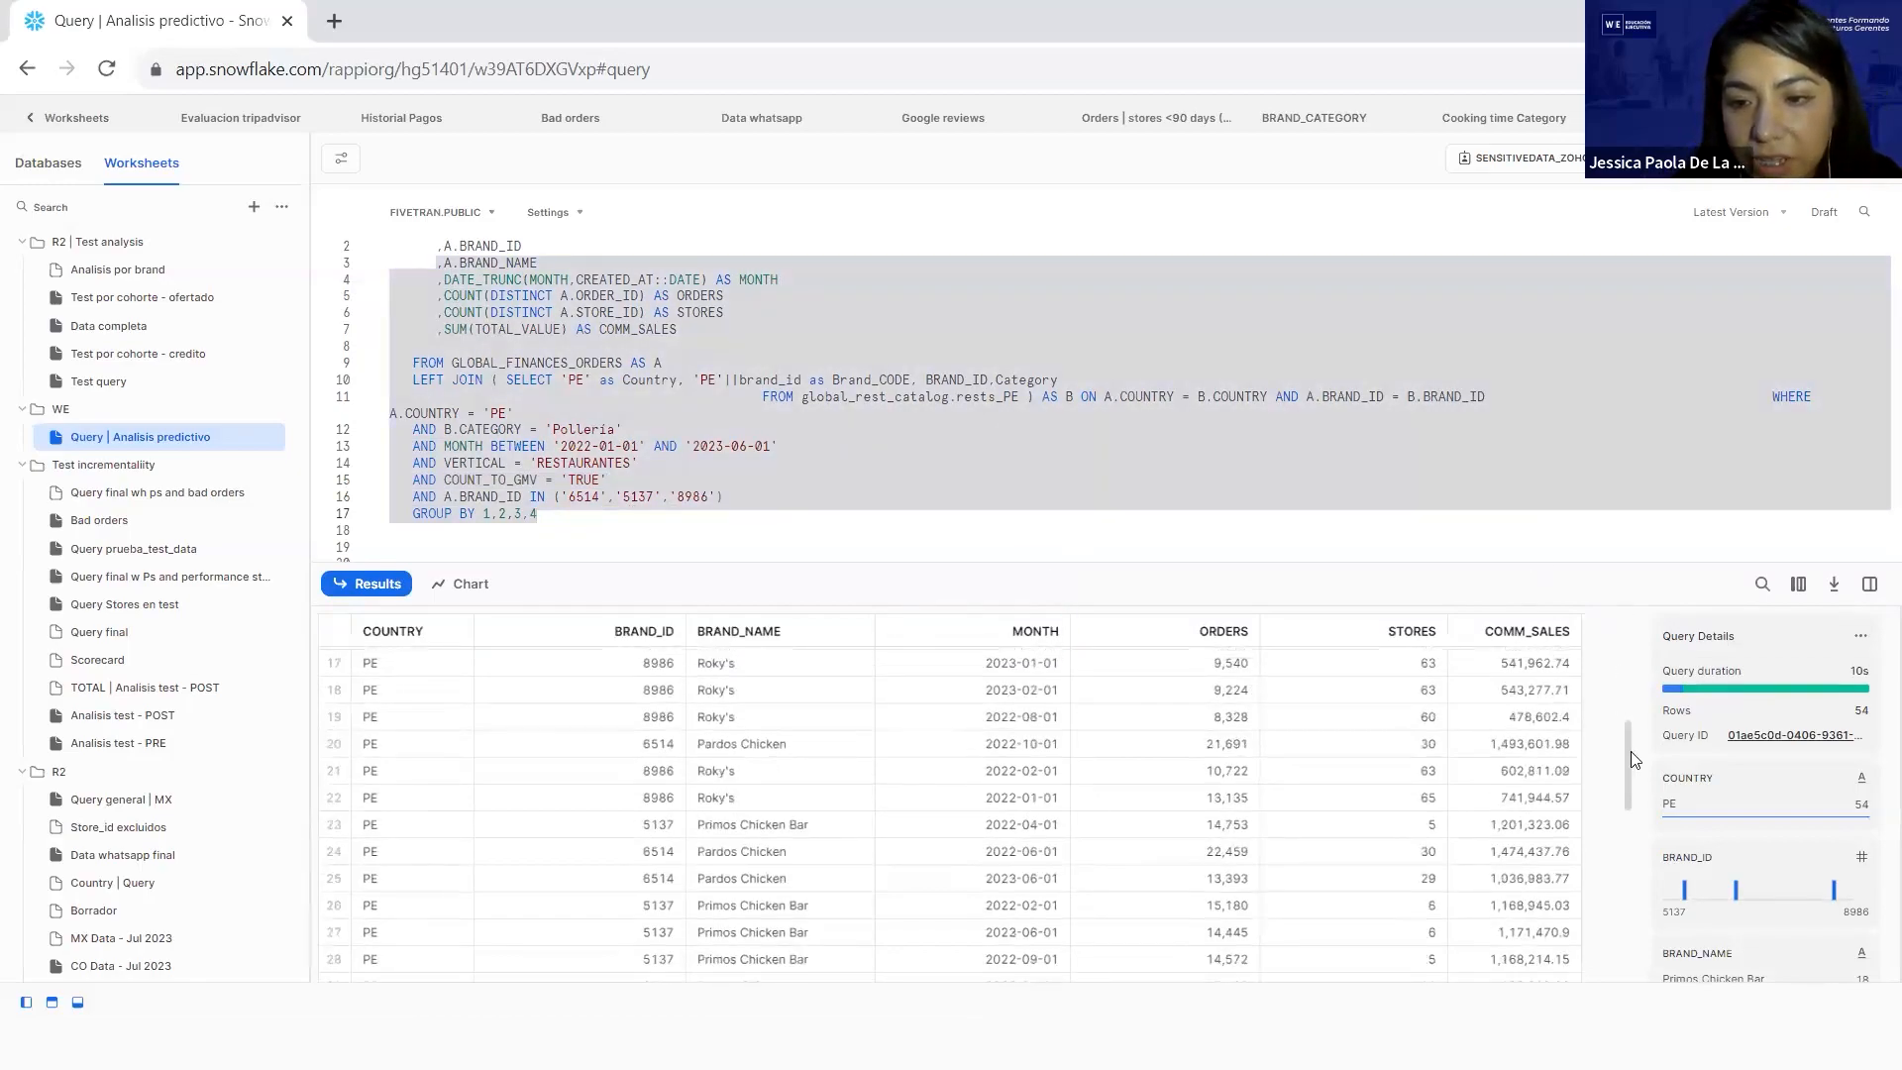
{"action": "left_click_drag", "start_coordinate": [1631, 751], "coordinate": [1634, 628]}
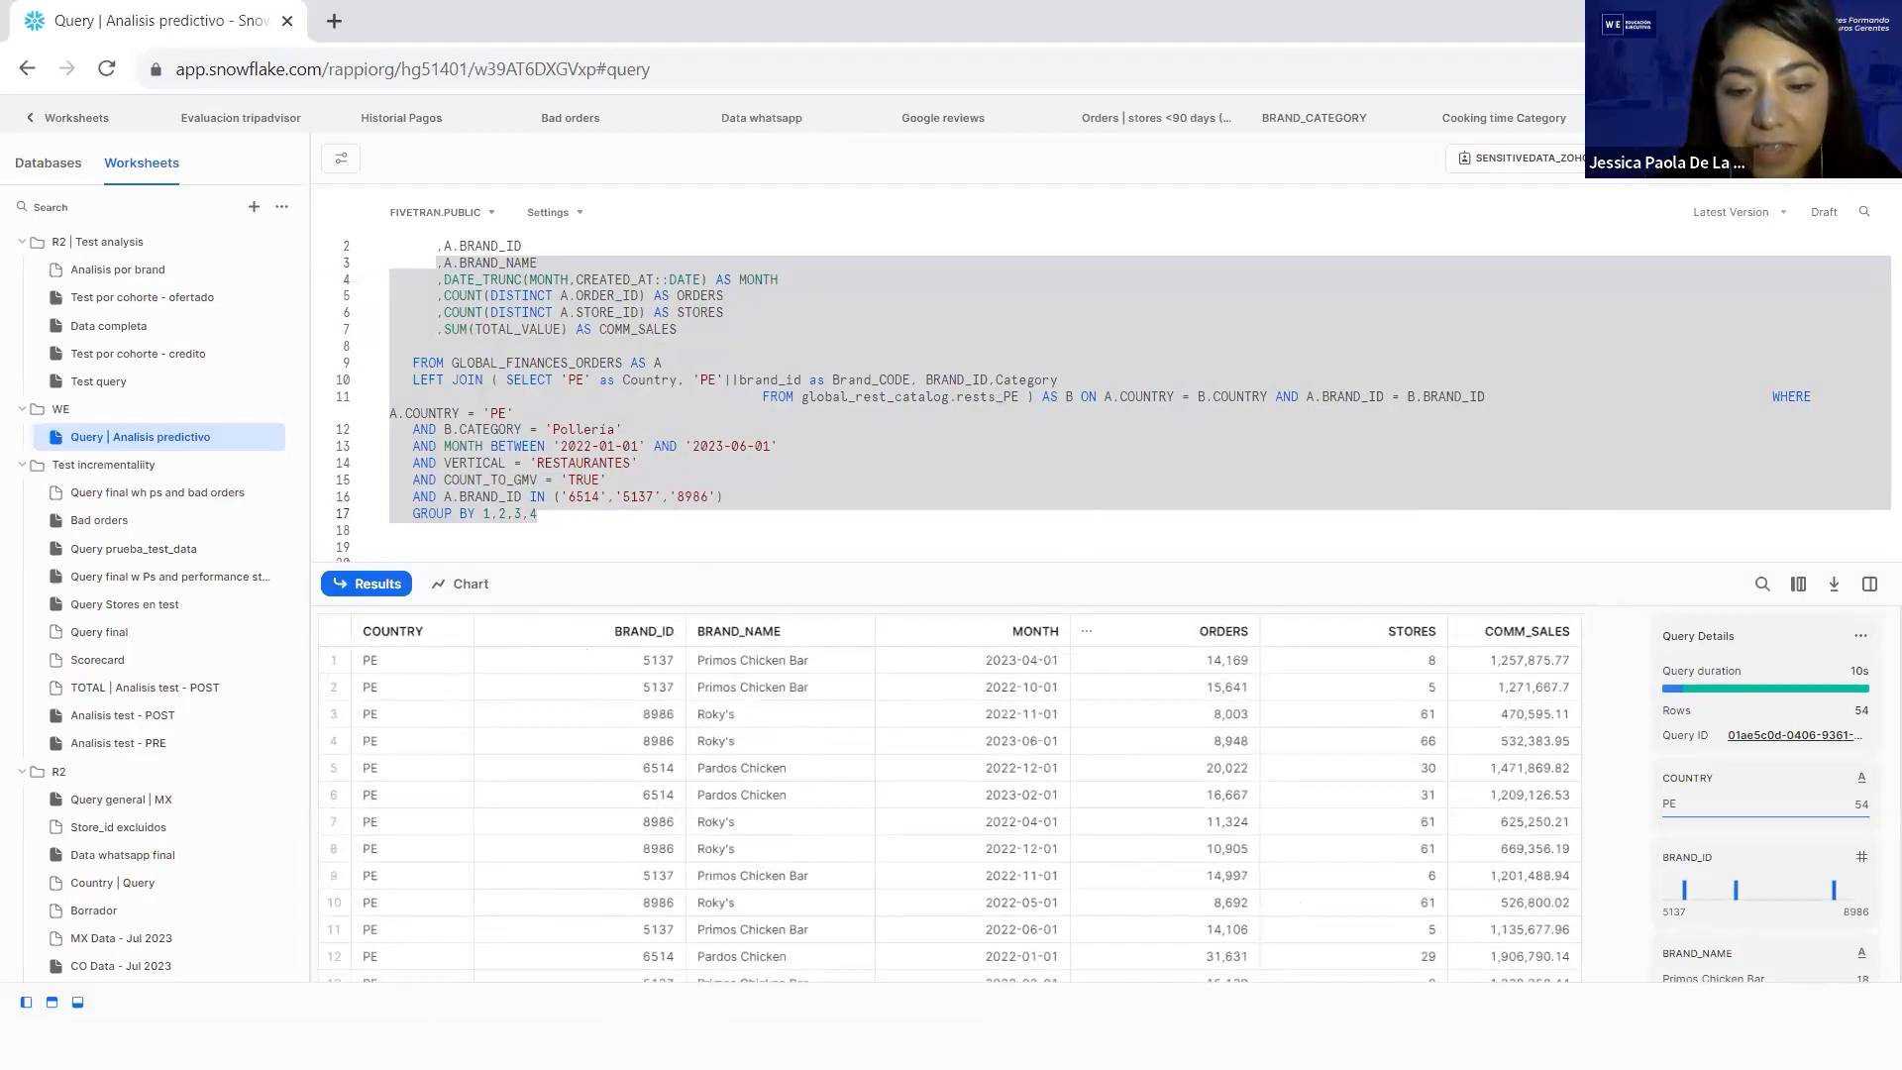
Switch to Power BI Desktop and open the Data ventas workbook from the Webinar folder as an Excel data source
{"action": "key", "text": "alt+Tab"}
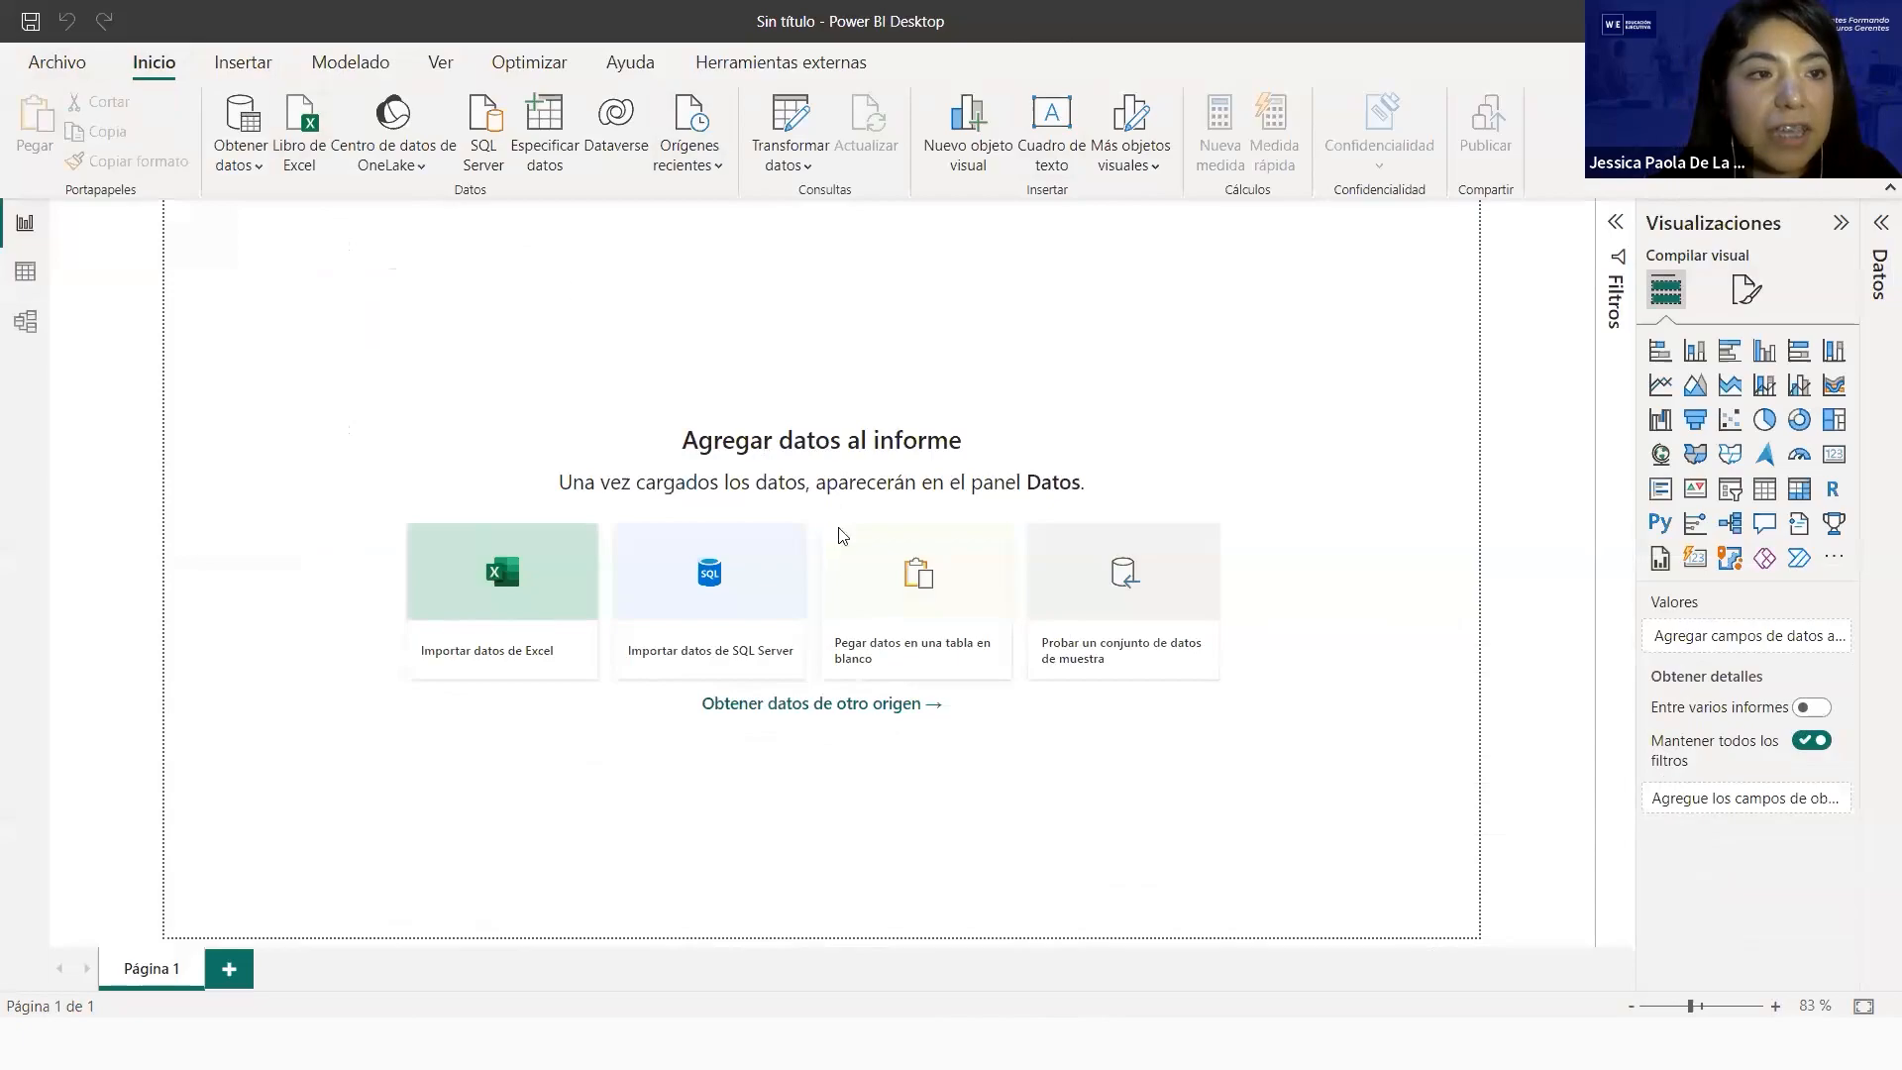
{"action": "left_click", "coordinate": [260, 162]}
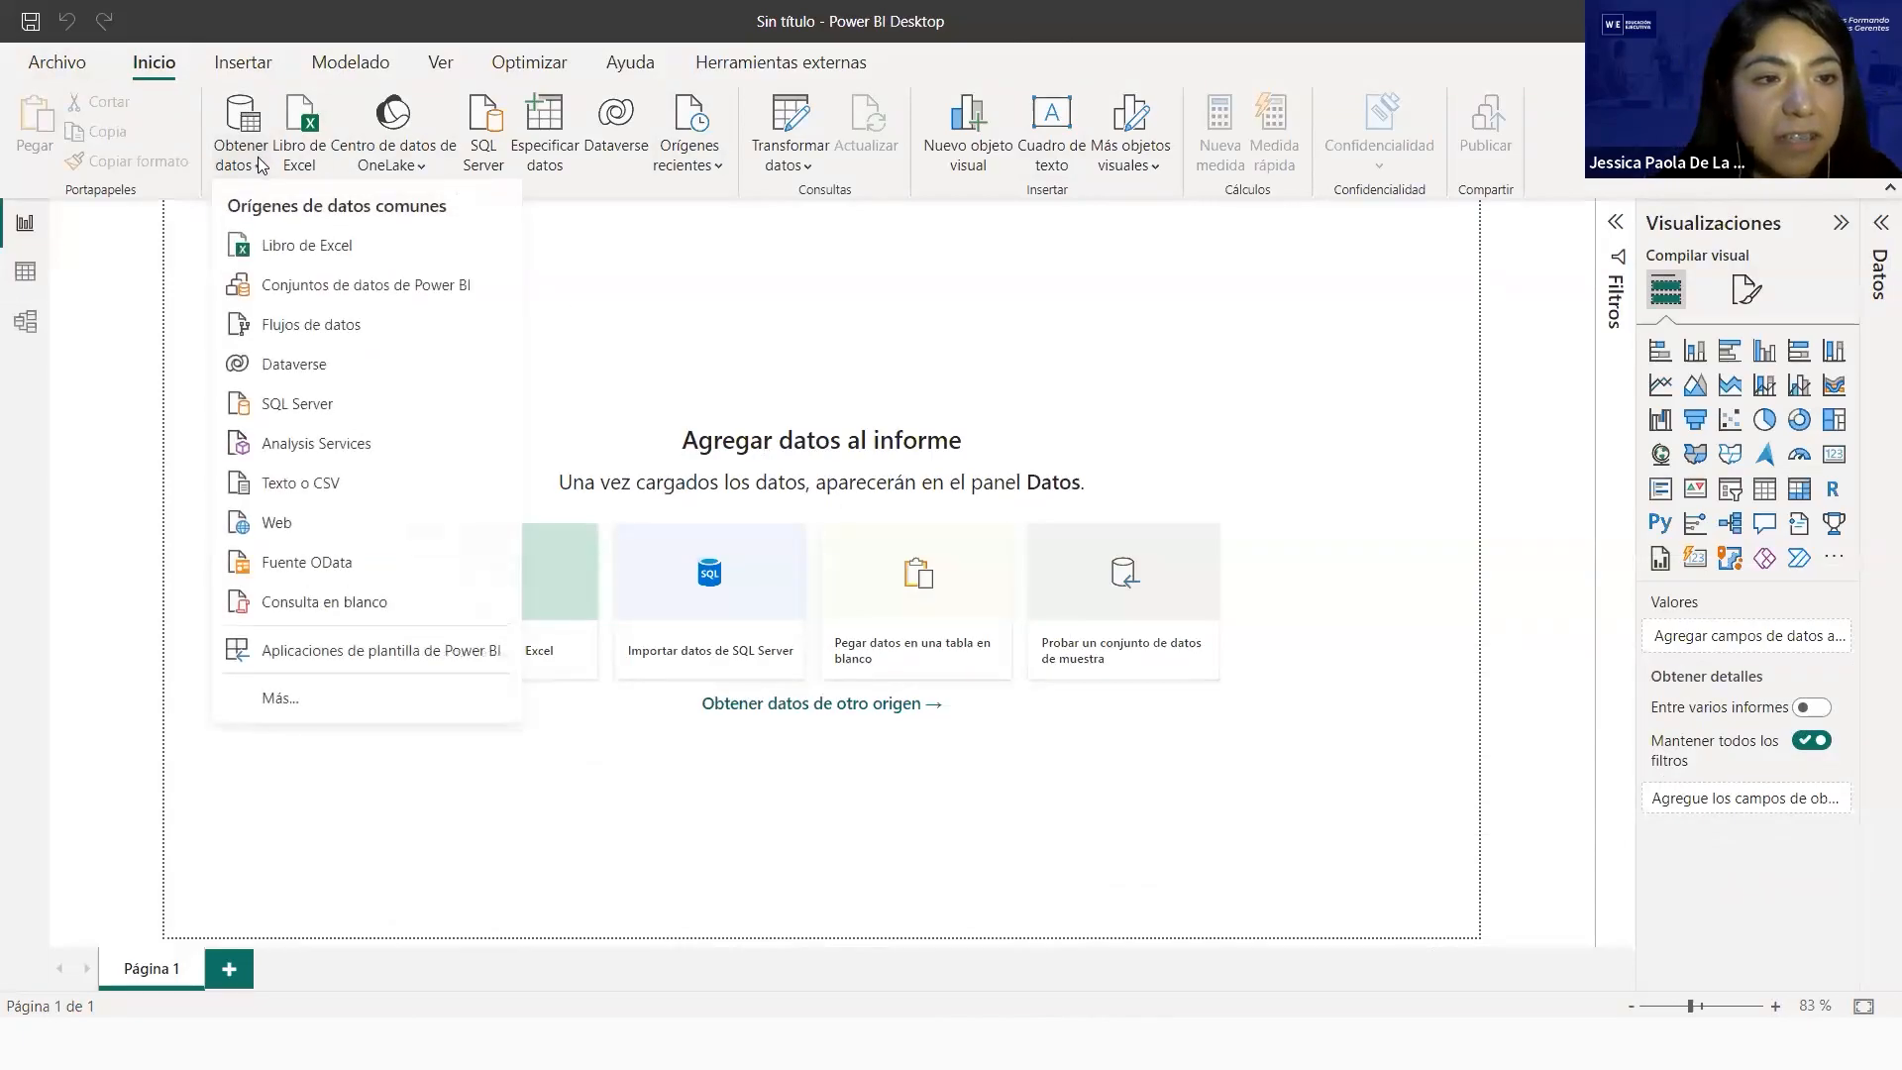
{"action": "left_click", "coordinate": [252, 703]}
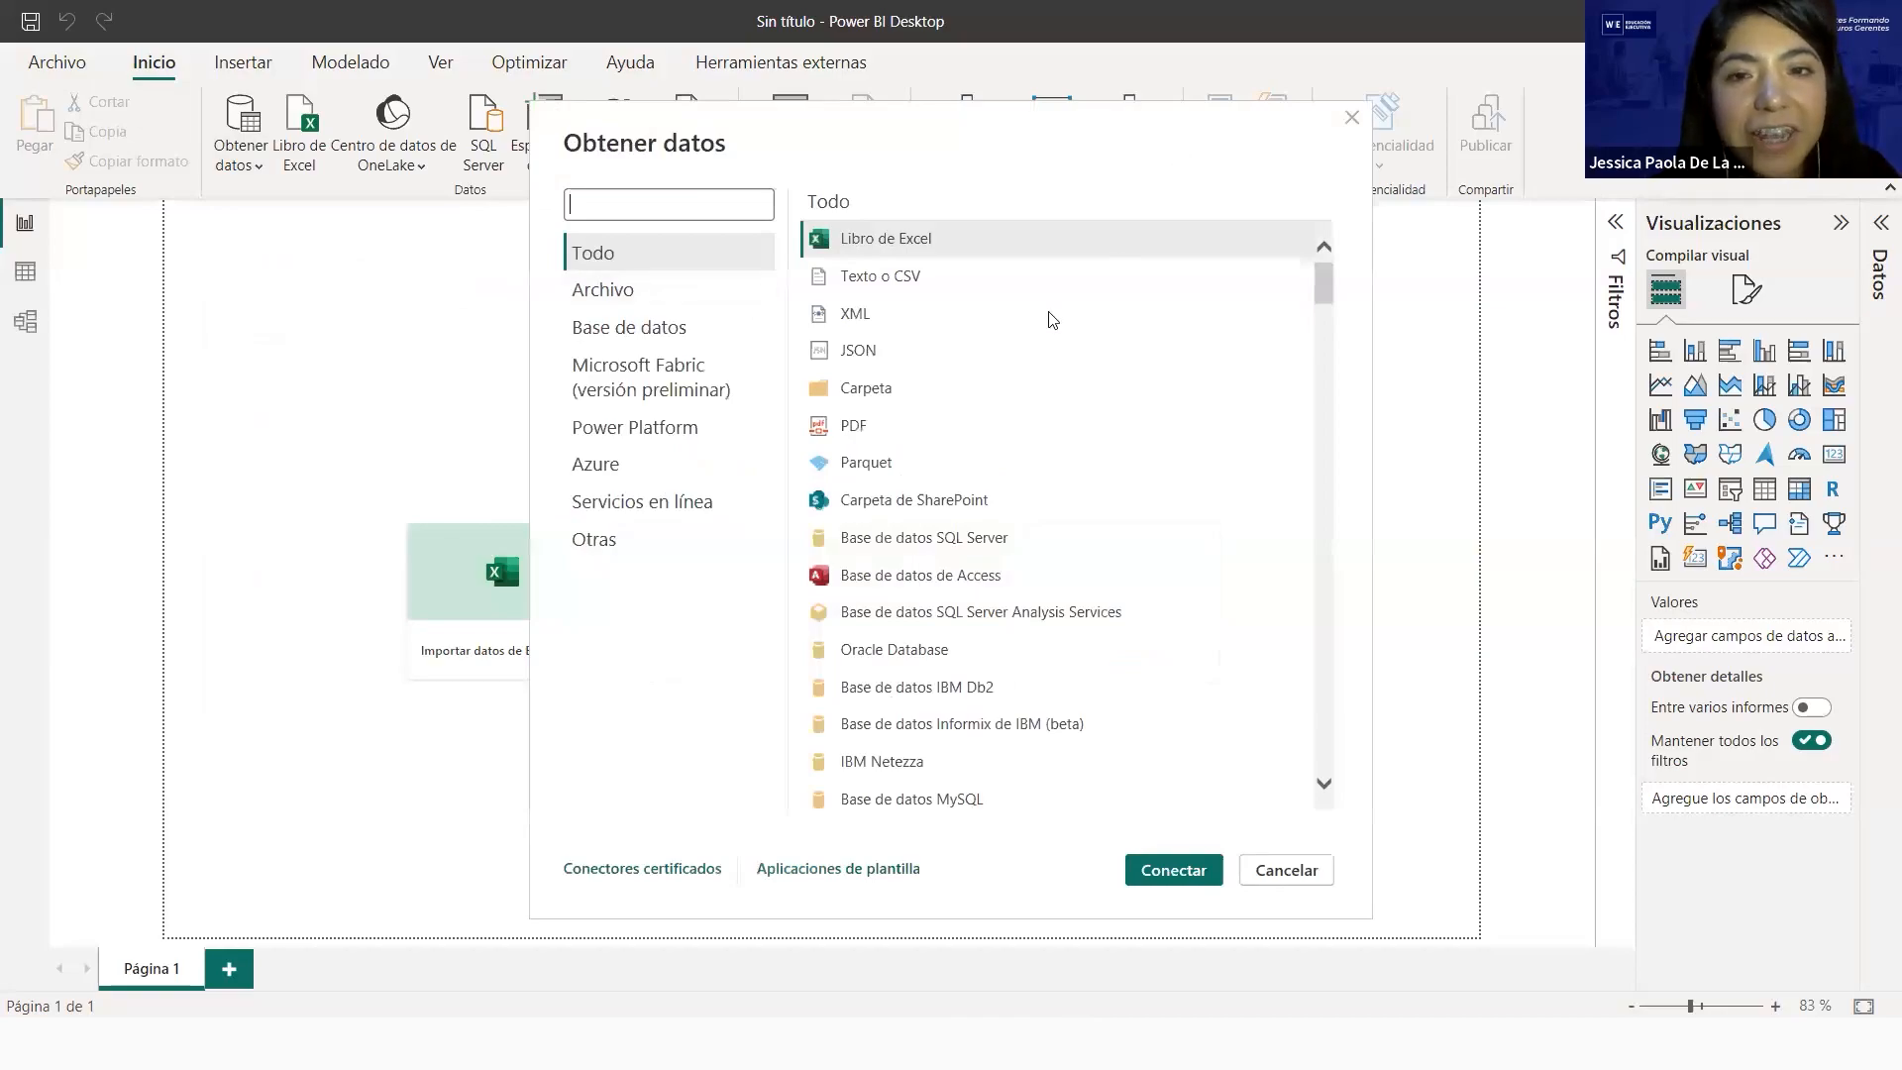
{"action": "double_click", "coordinate": [880, 240]}
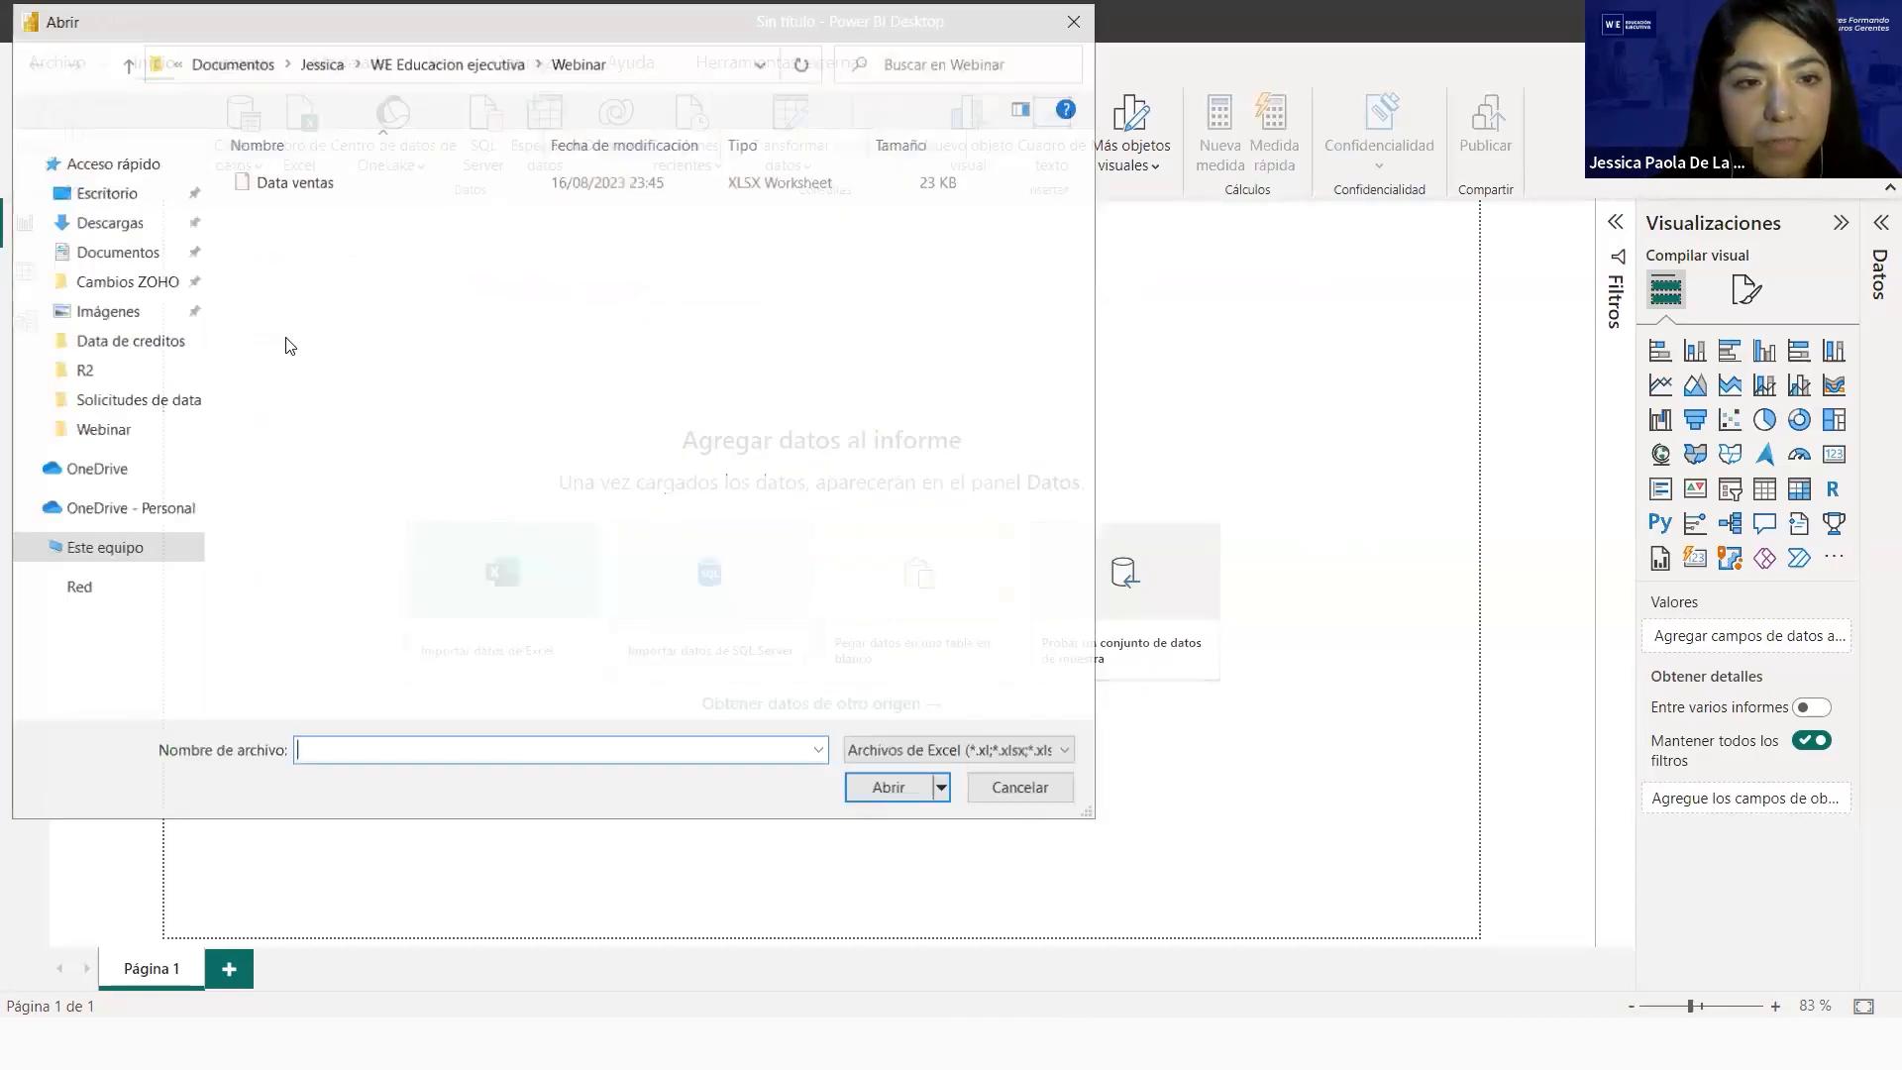
{"action": "left_click", "coordinate": [392, 189]}
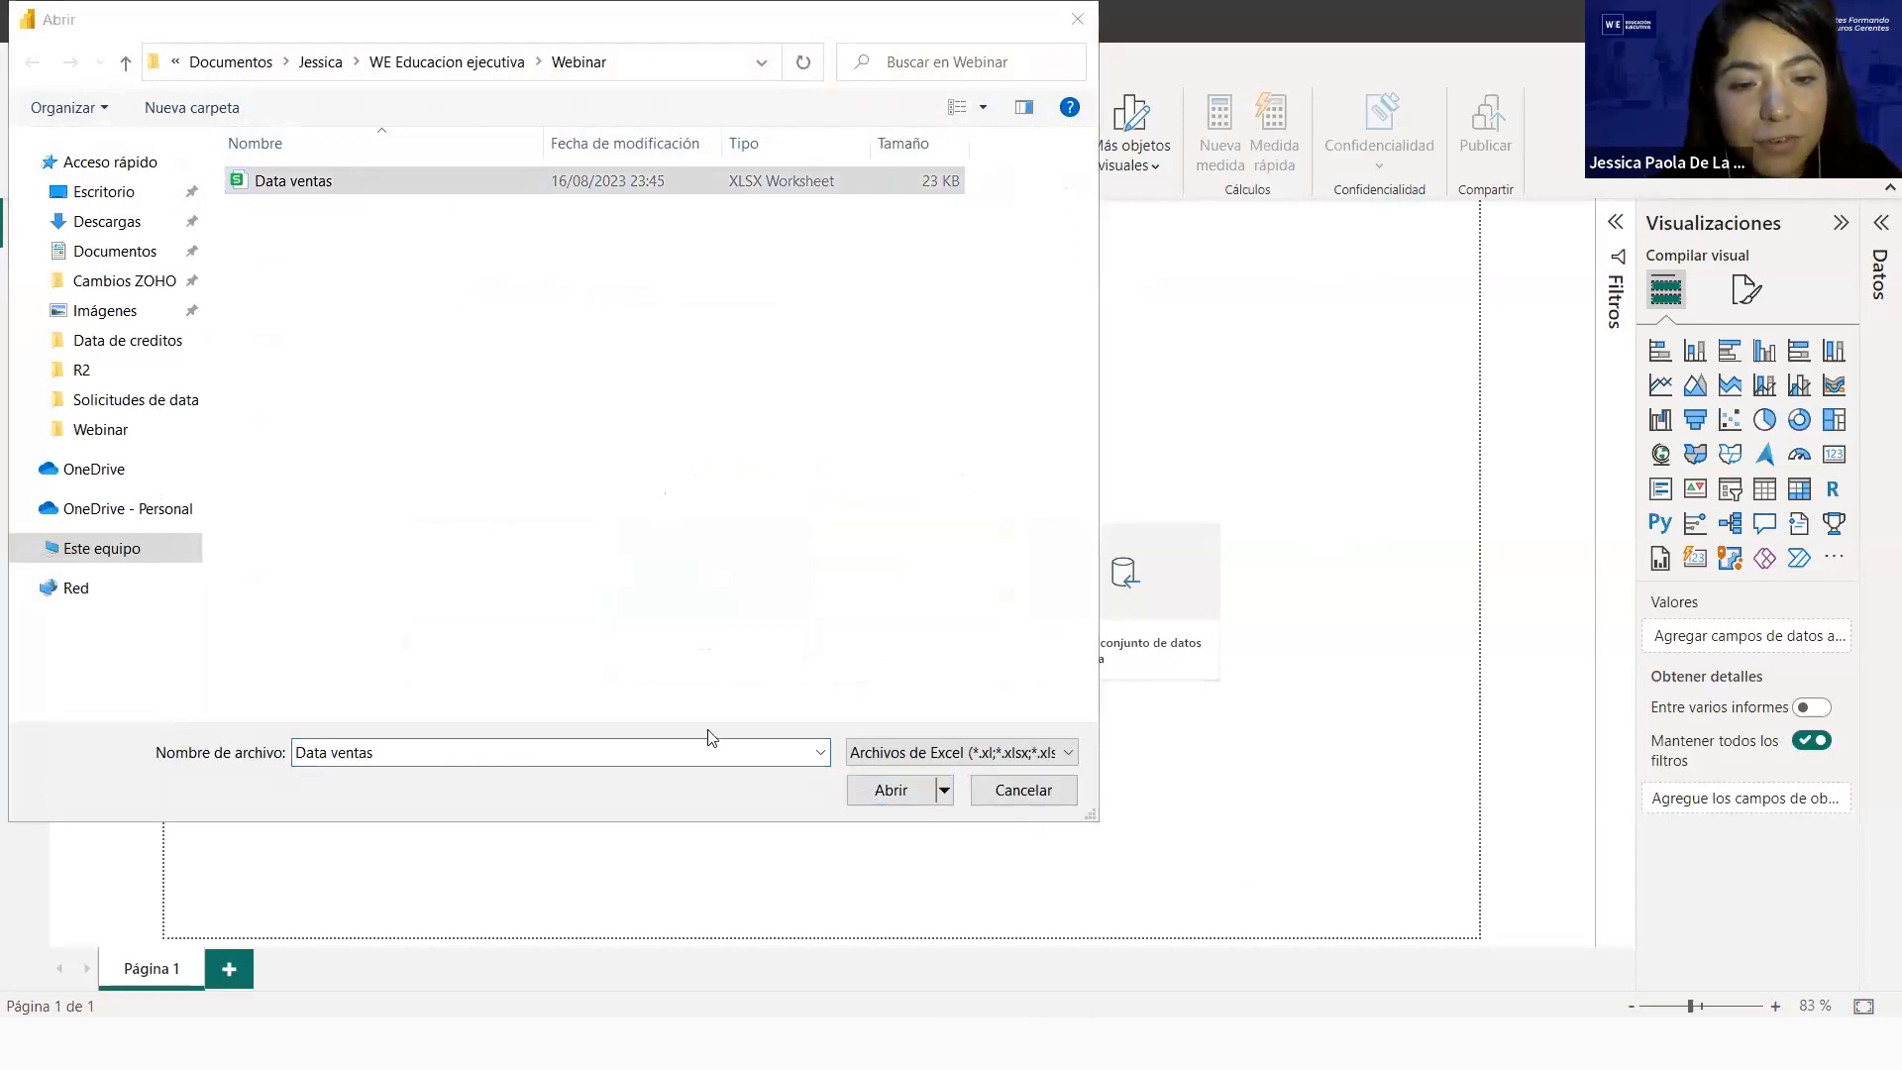
{"action": "left_click", "coordinate": [897, 778]}
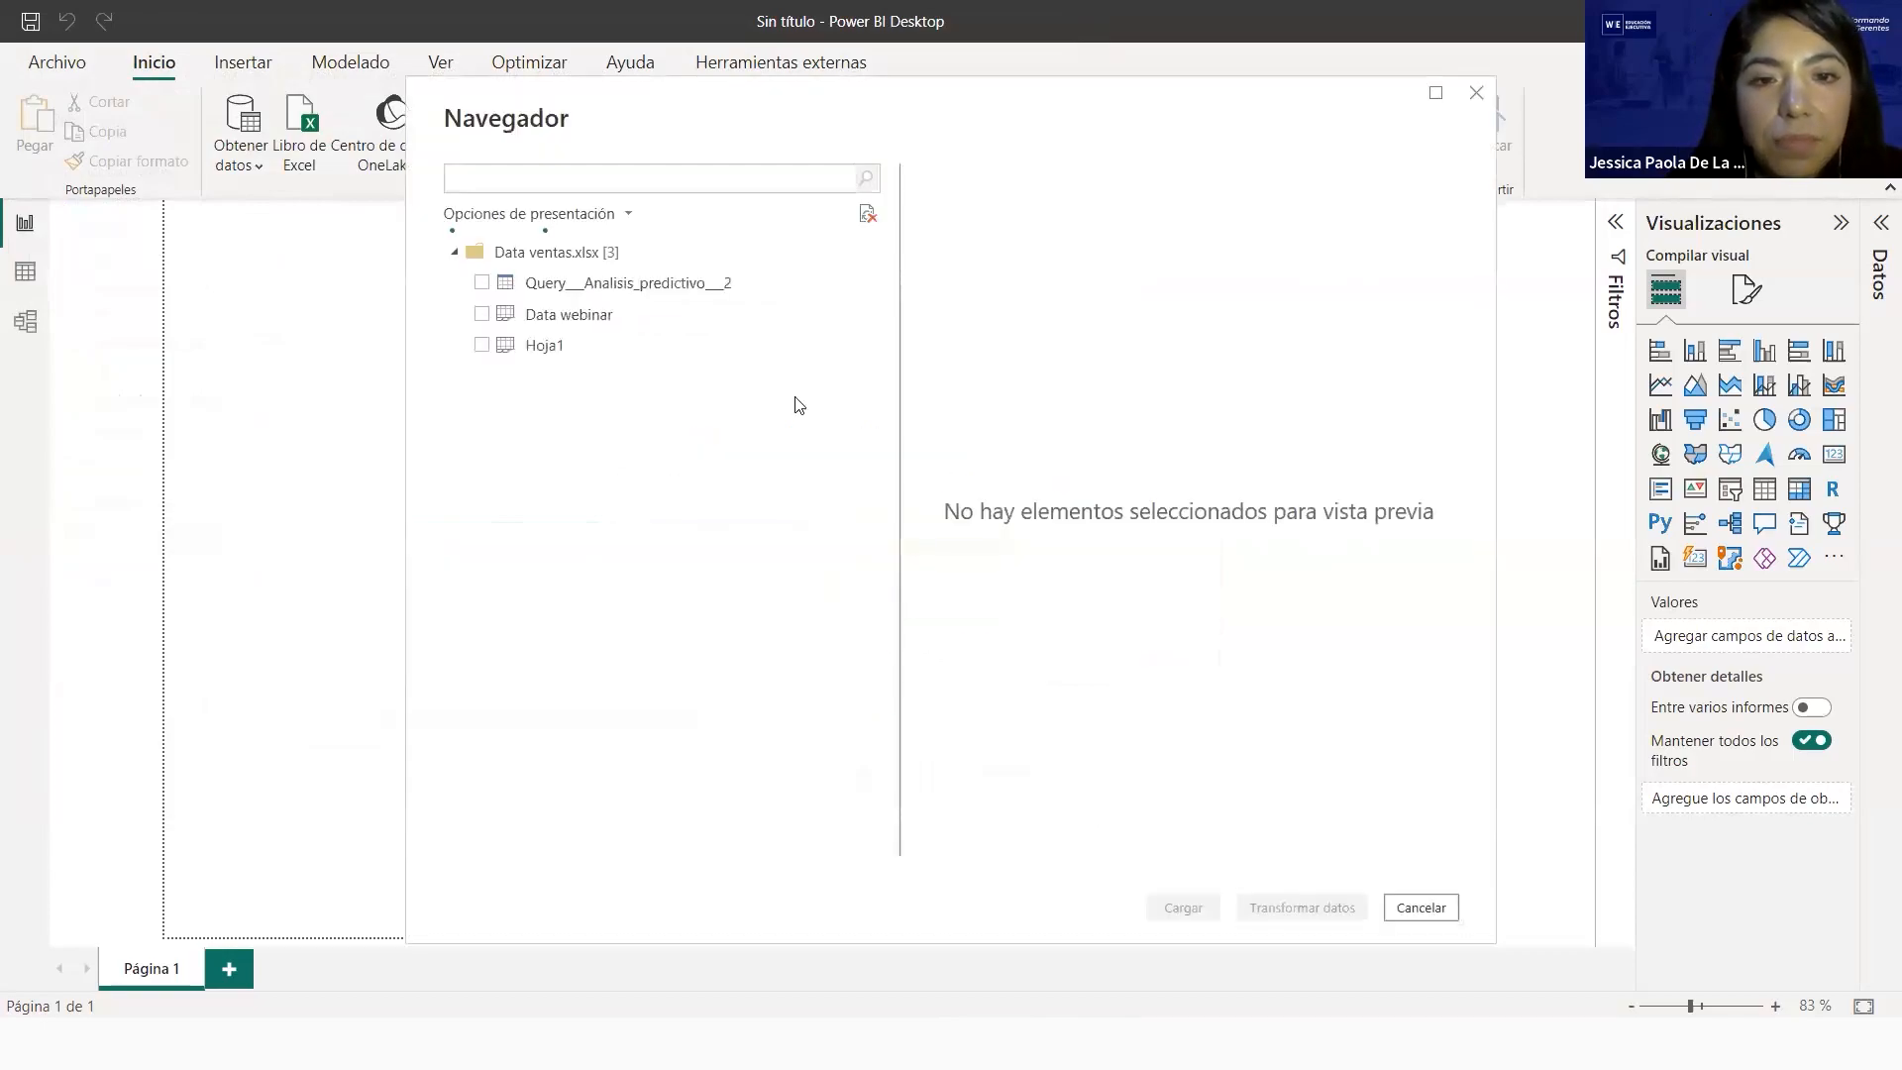
Select the Data webinar sheet and open it in the Power Query Editor for transformation
{"action": "left_click", "coordinate": [481, 327]}
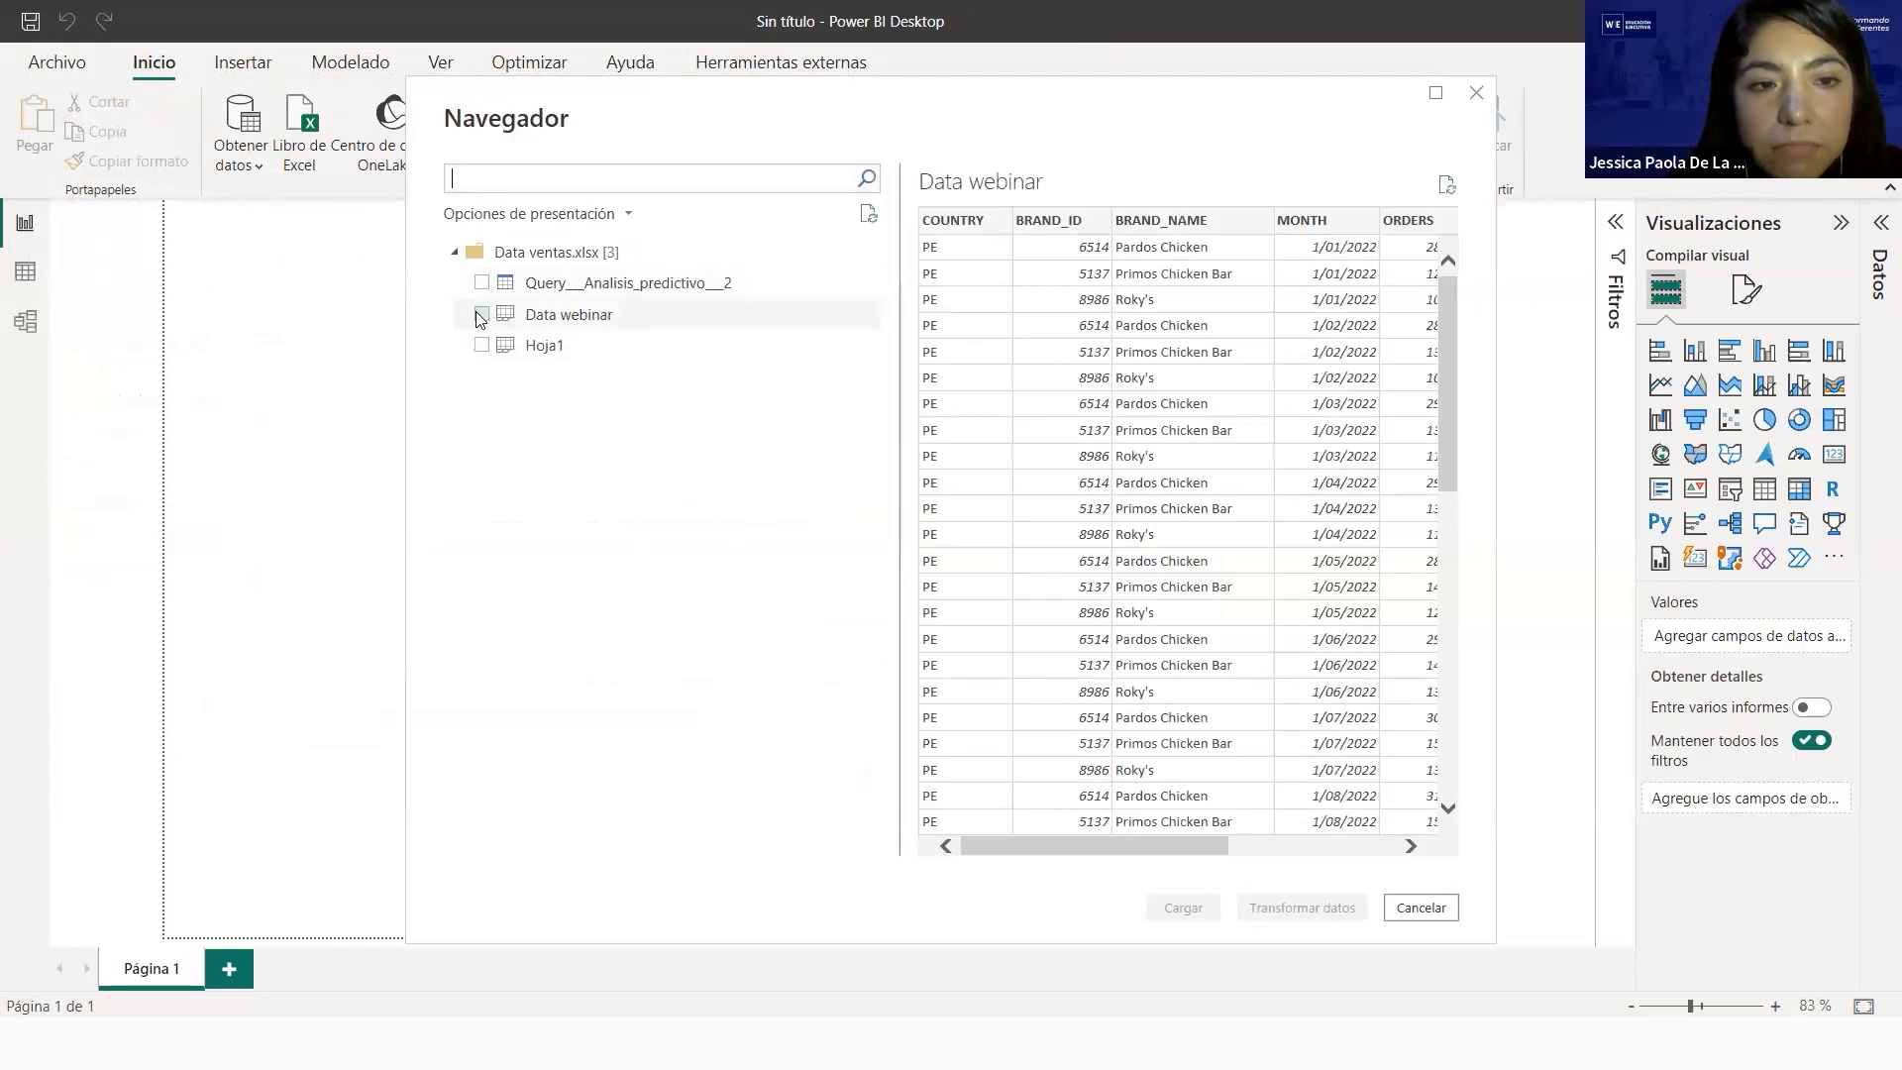
{"action": "left_click", "coordinate": [481, 314]}
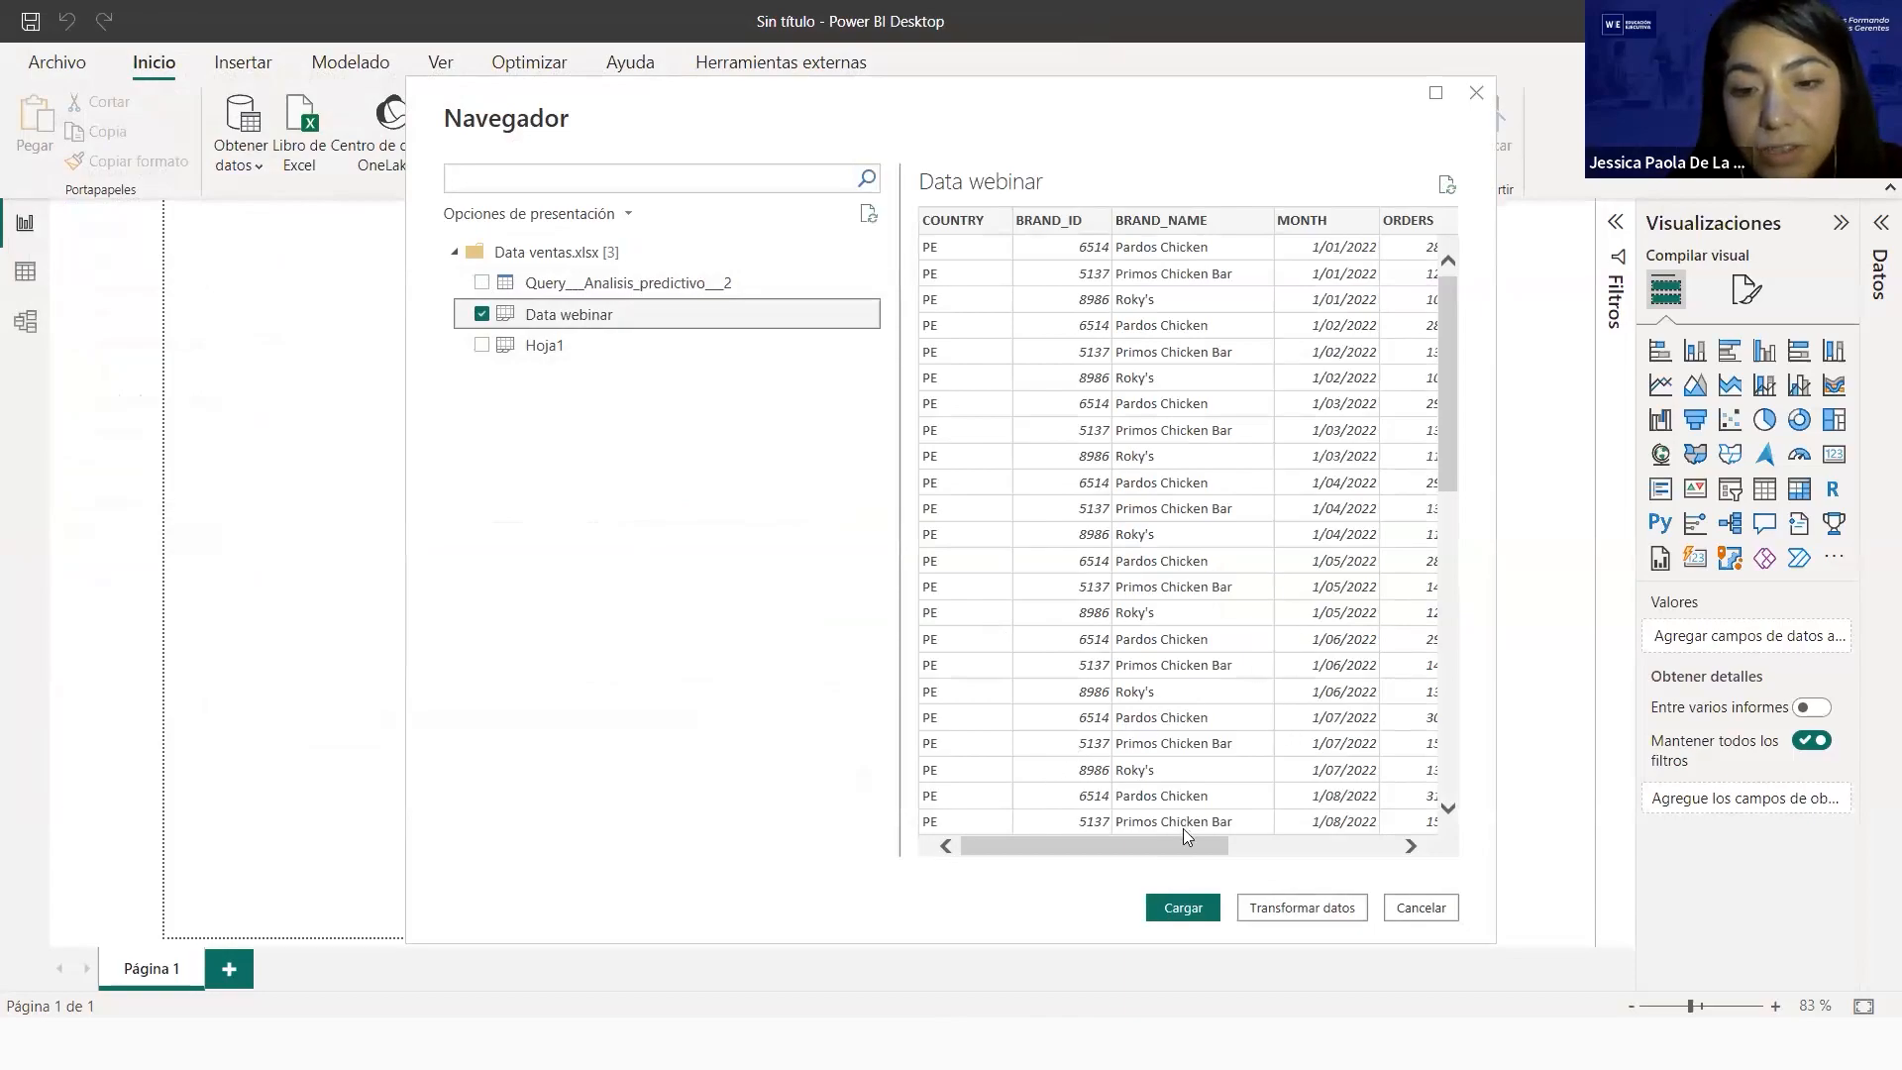
{"action": "left_click_drag", "start_coordinate": [1177, 844], "coordinate": [1060, 724]}
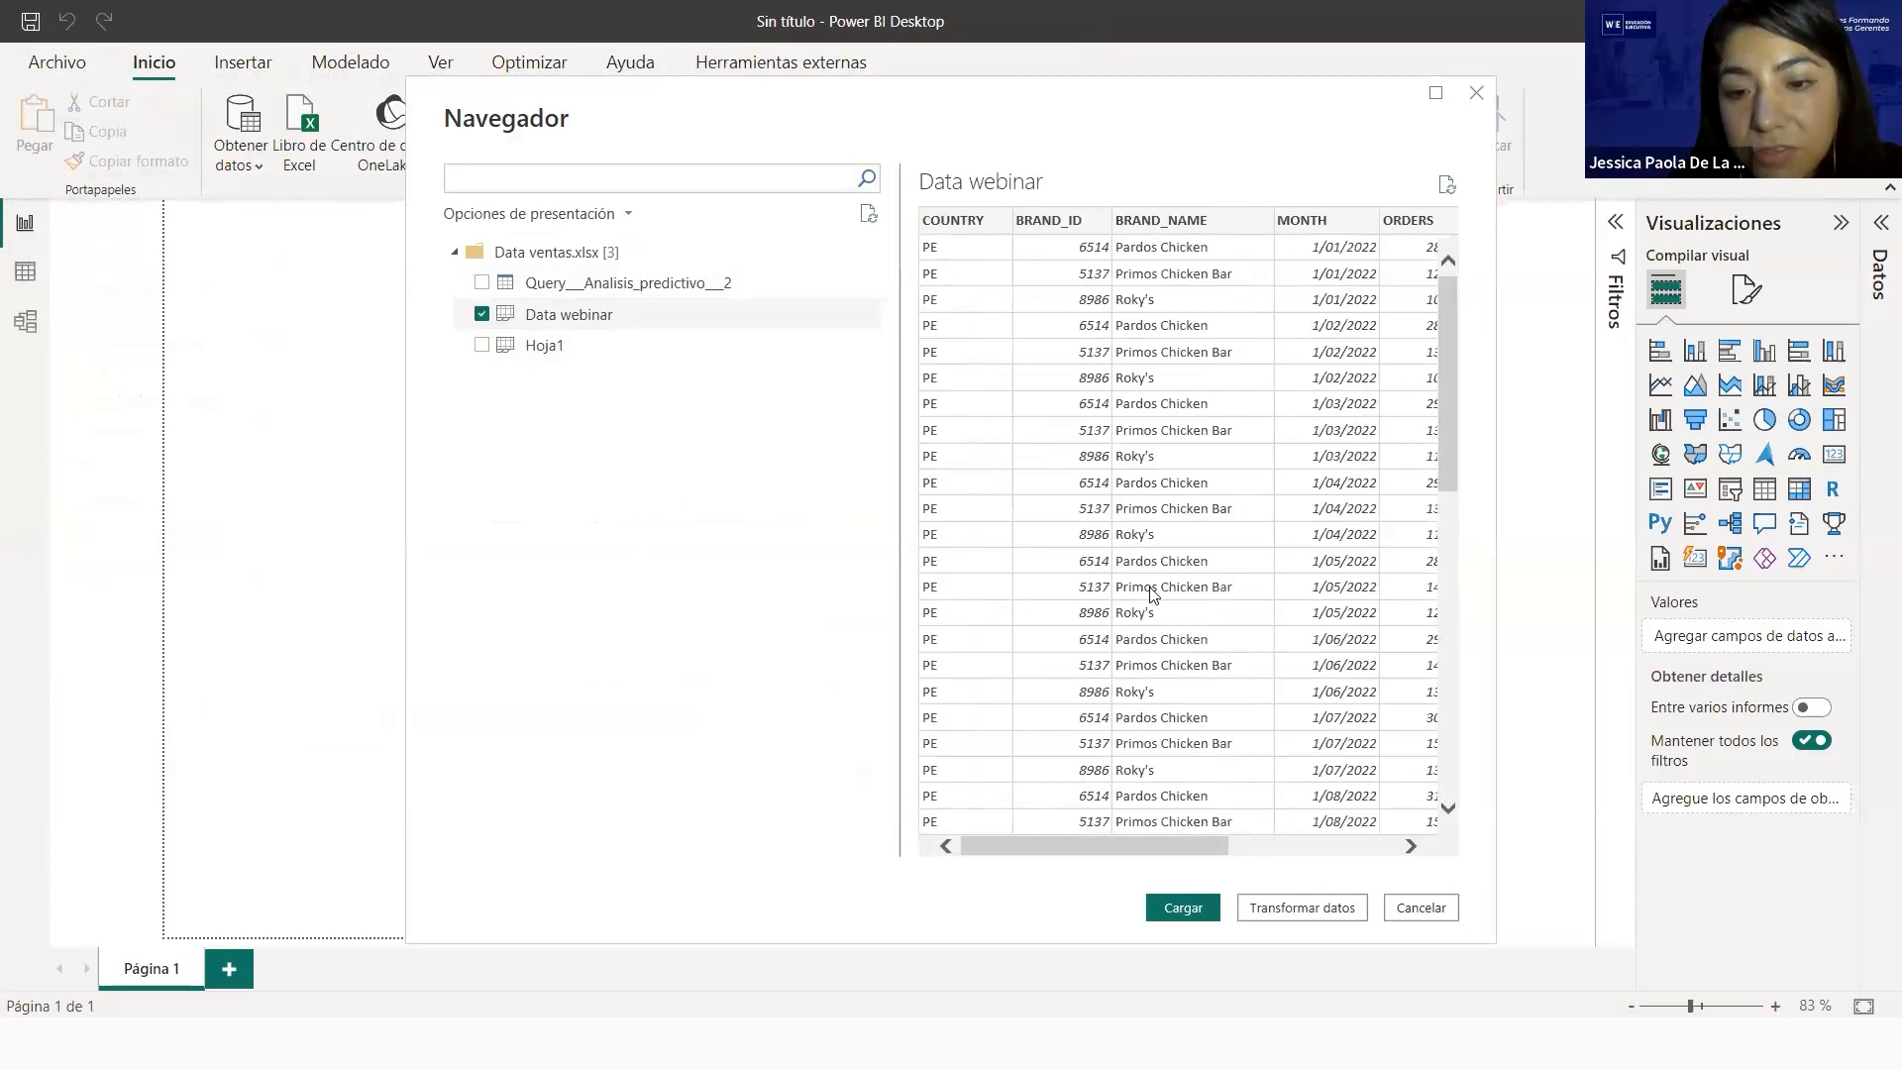
{"action": "left_click", "coordinate": [1300, 909]}
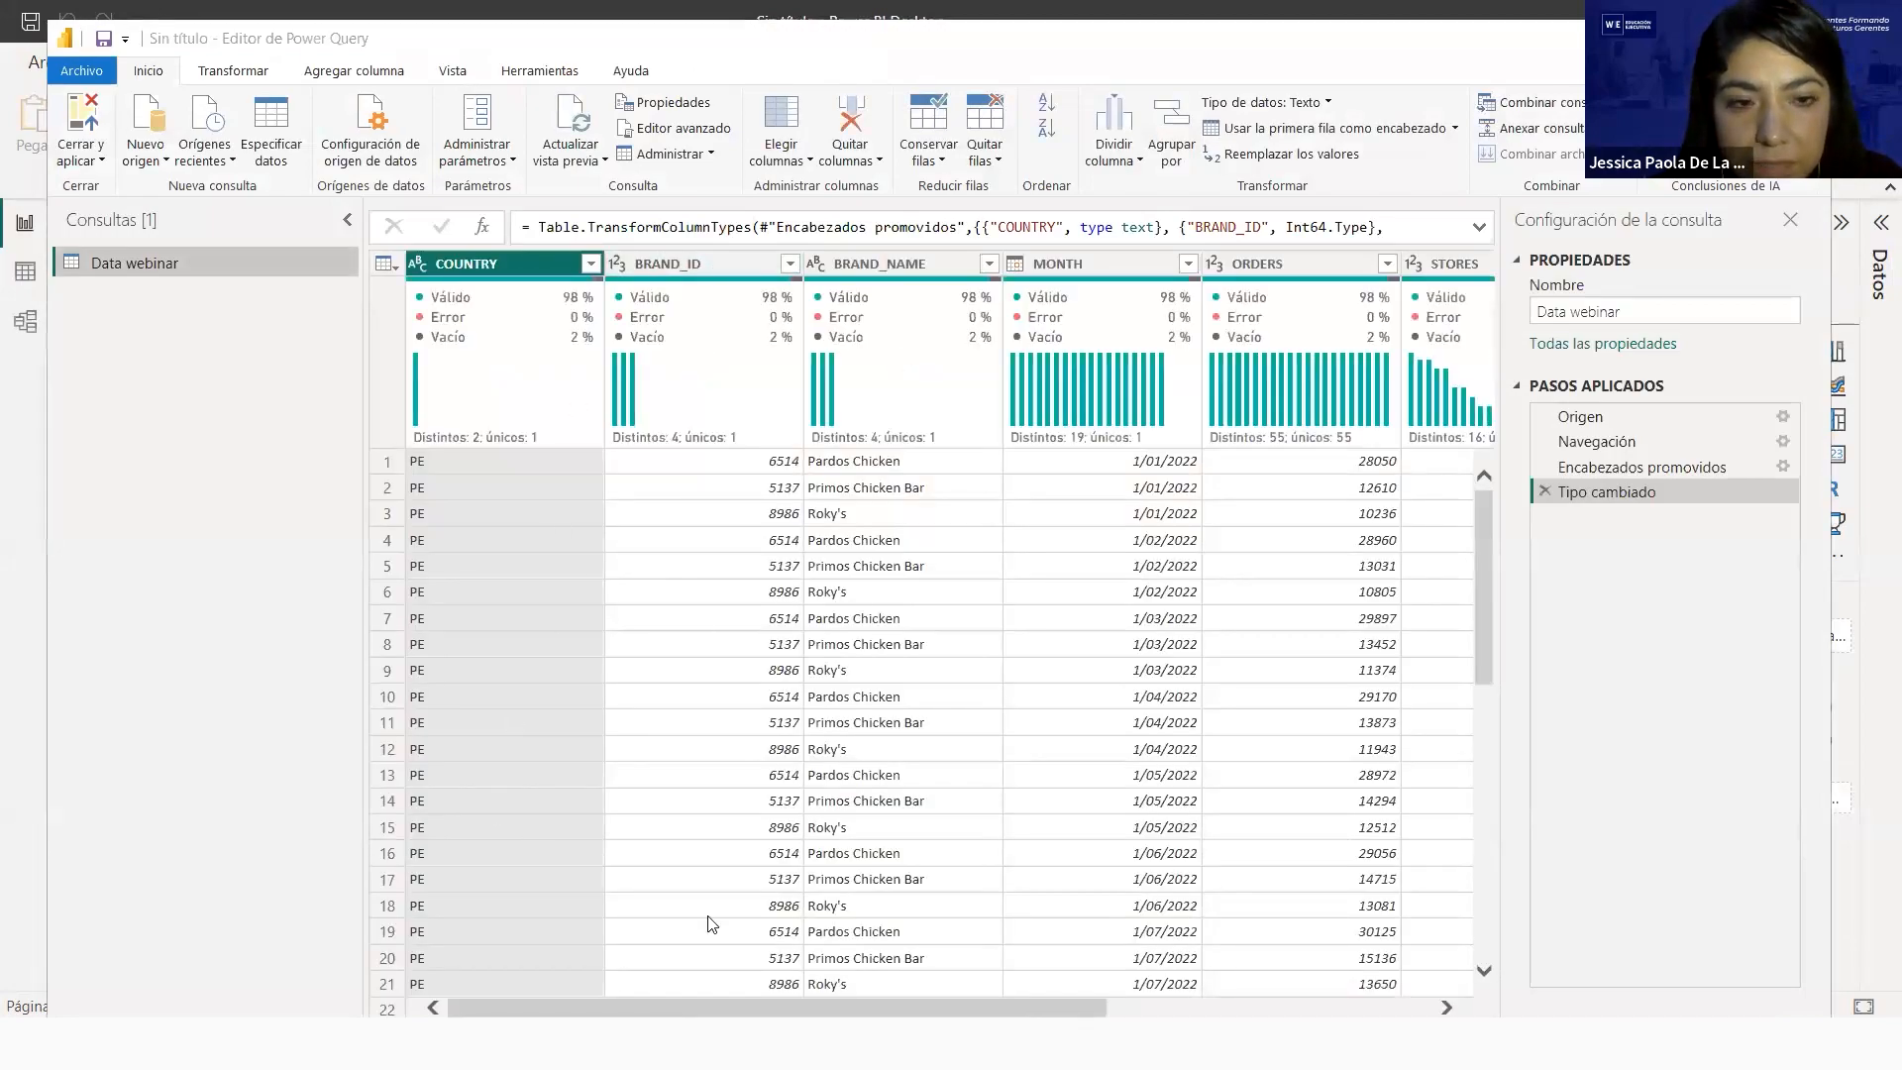
Turn off the column quality and column distribution previews, leaving only the column profile enabled
{"action": "left_click", "coordinate": [450, 75]}
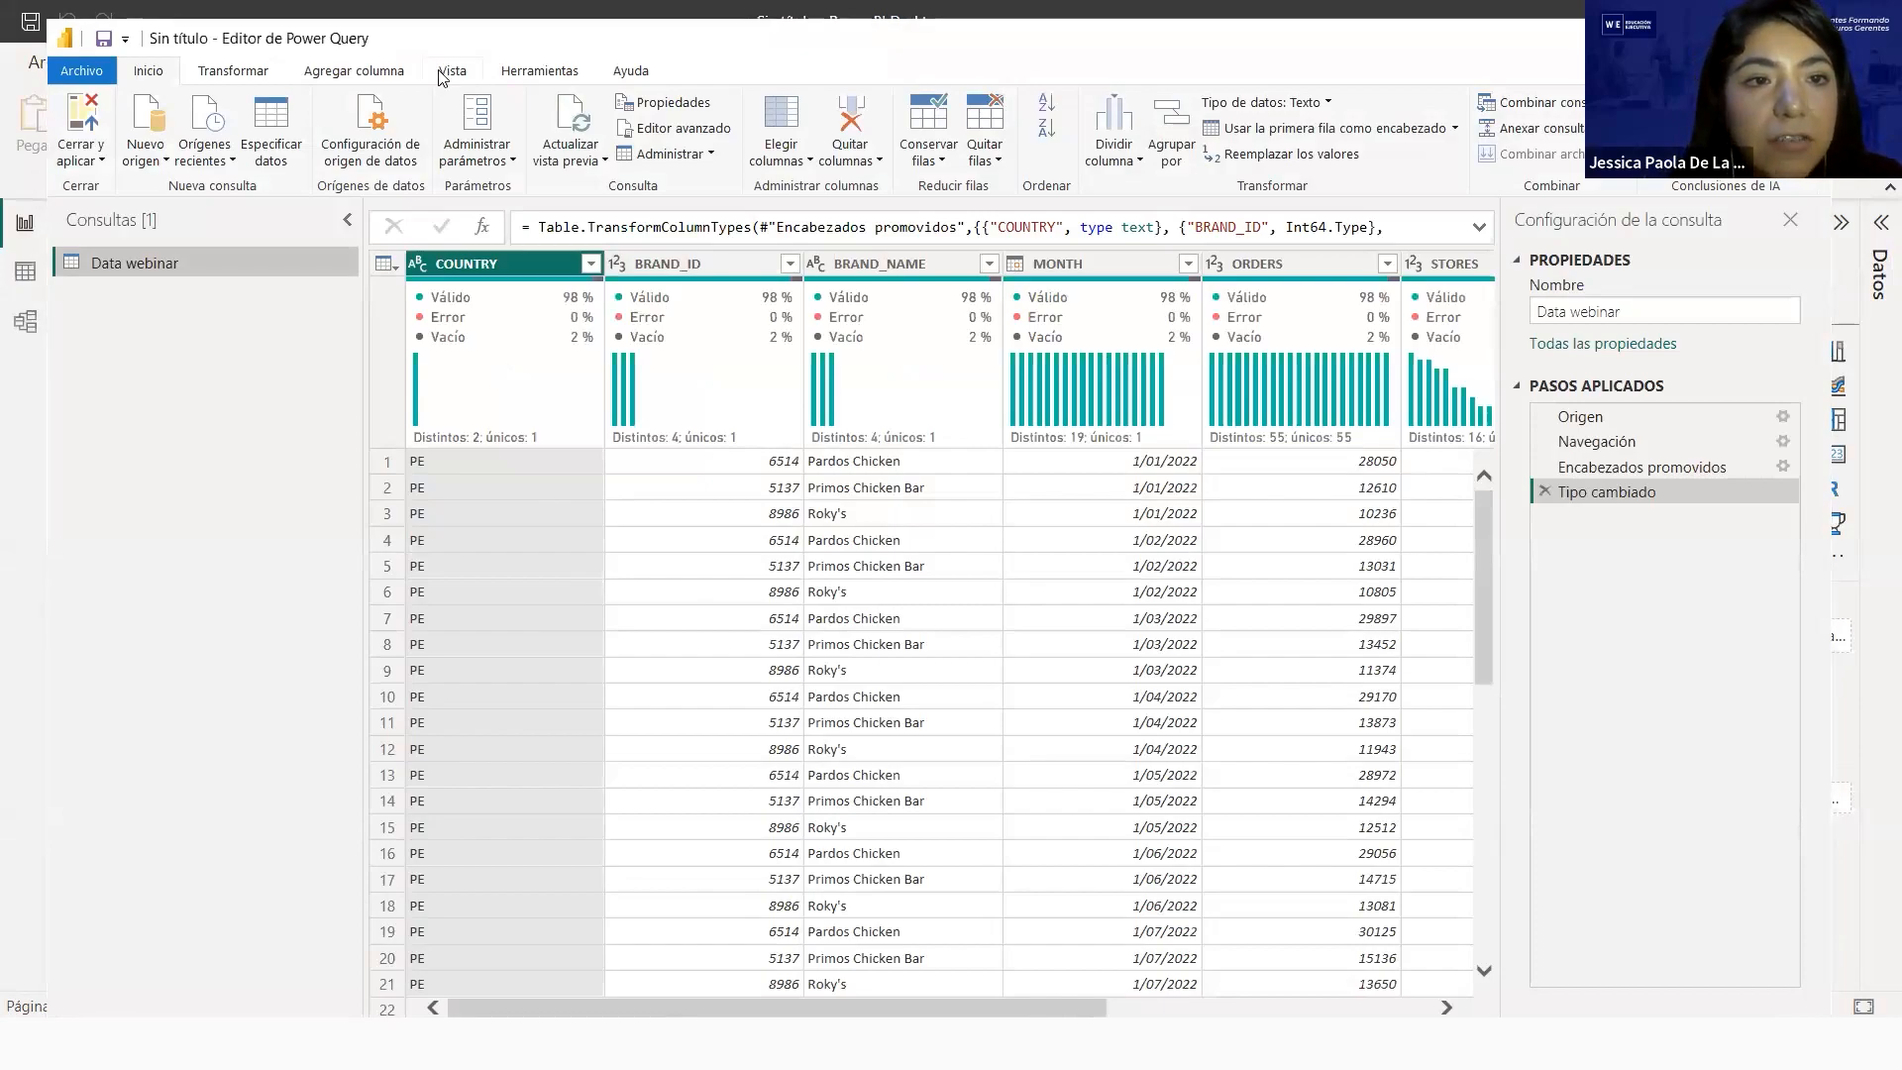
{"action": "left_click", "coordinate": [451, 76]}
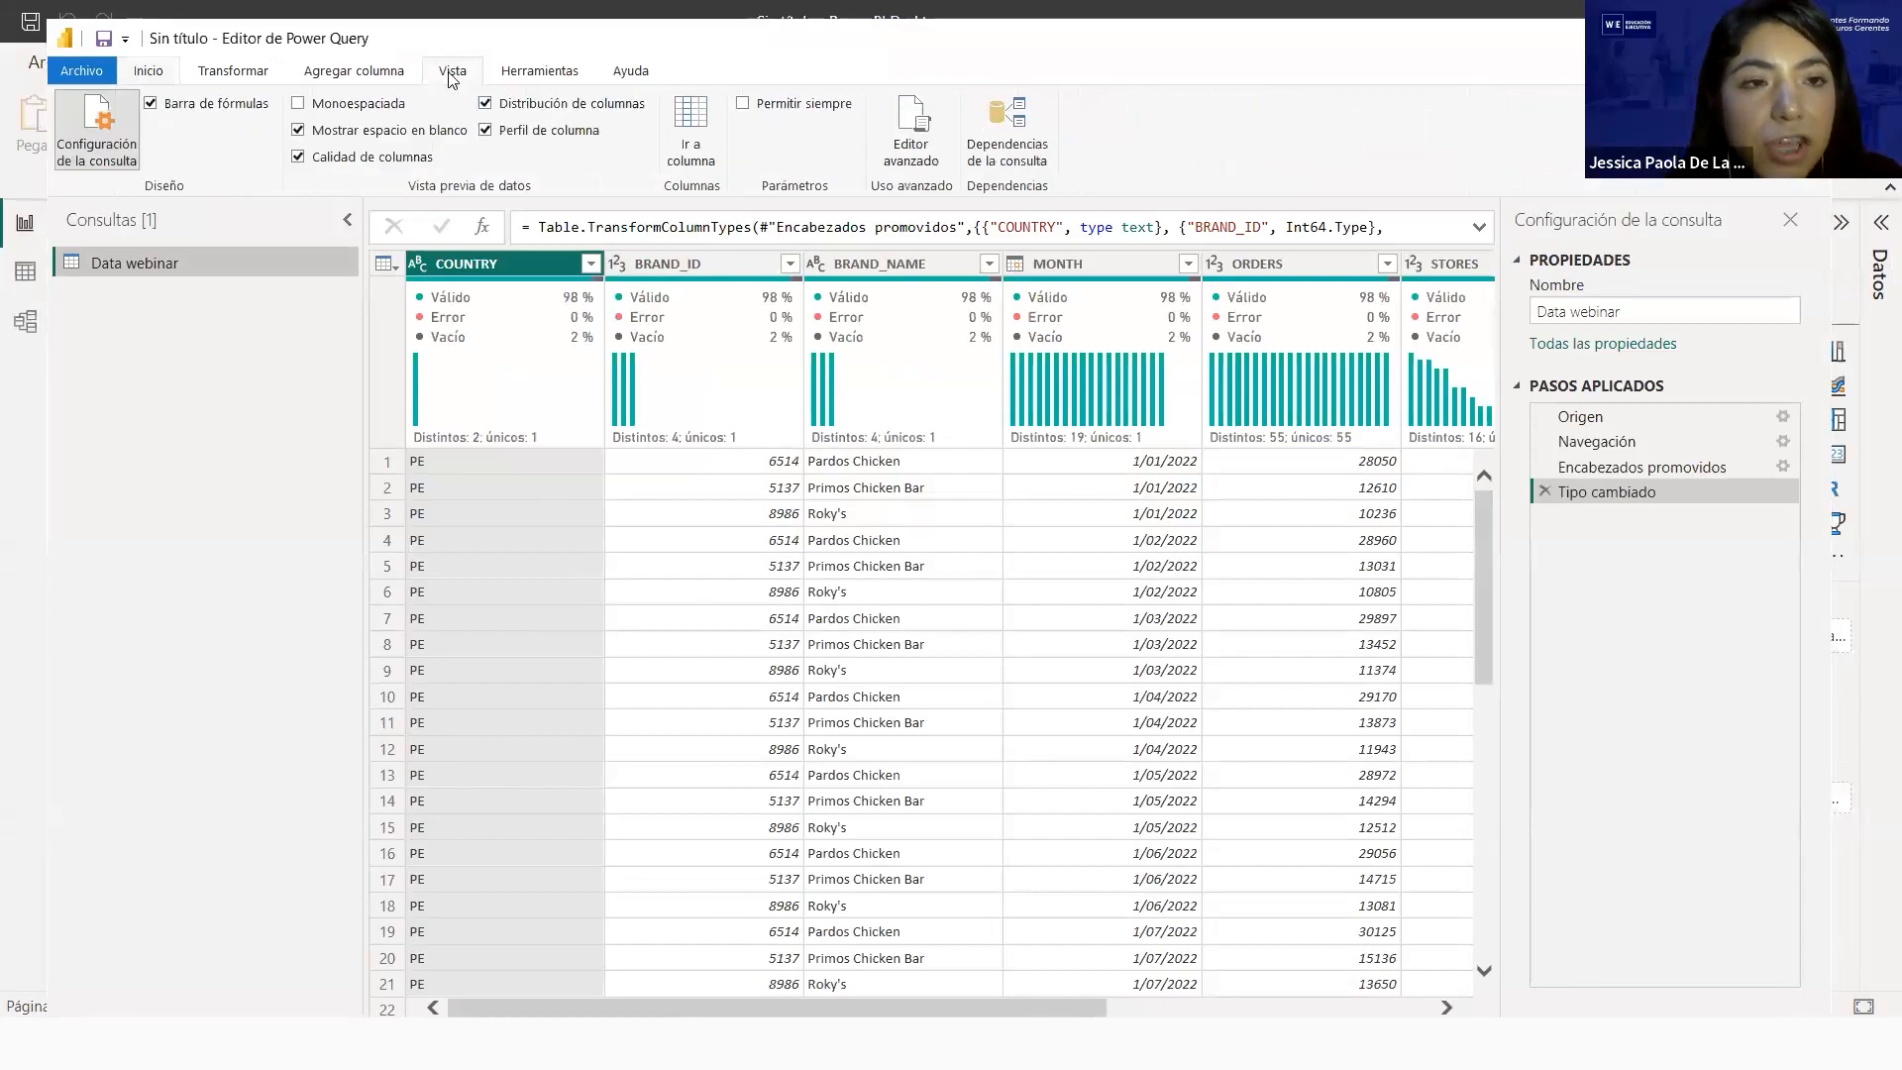
{"action": "left_click", "coordinate": [485, 130]}
{"action": "left_click", "coordinate": [298, 156]}
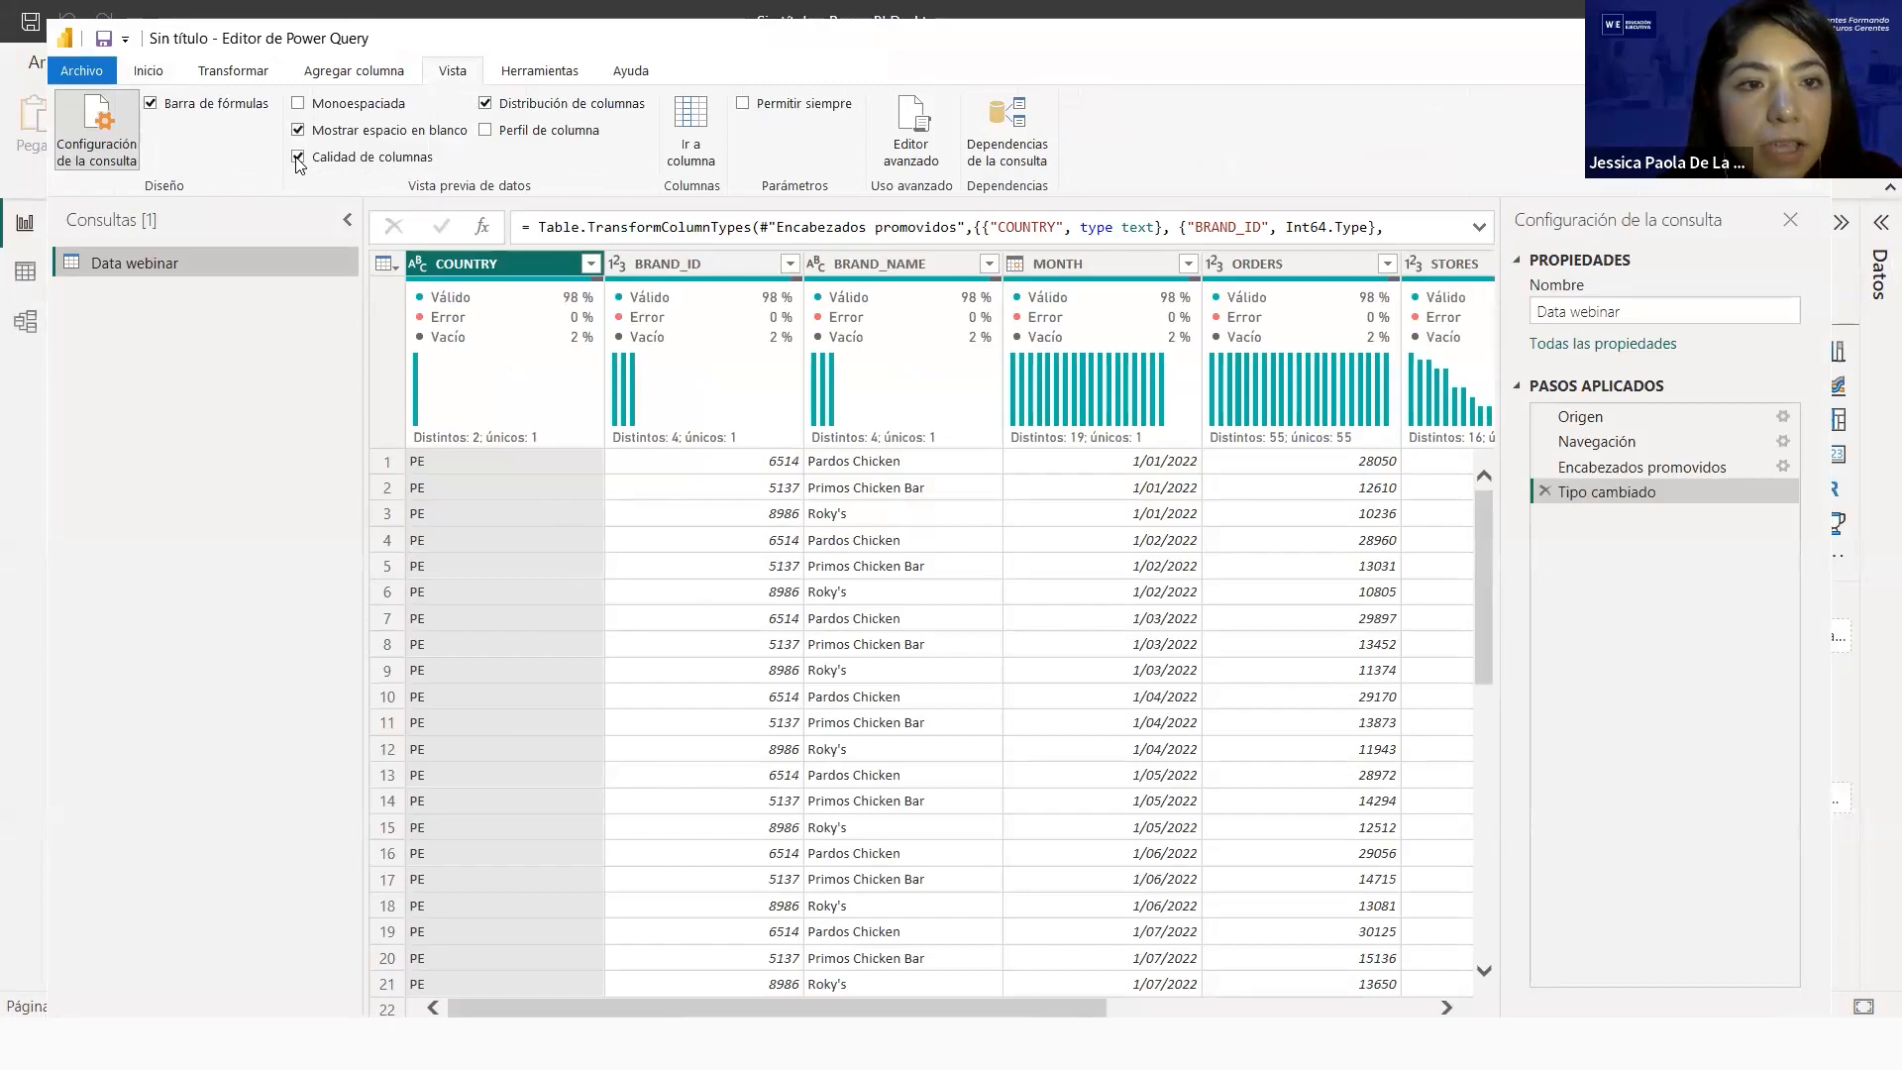
{"action": "left_click", "coordinate": [485, 130]}
{"action": "left_click", "coordinate": [485, 103]}
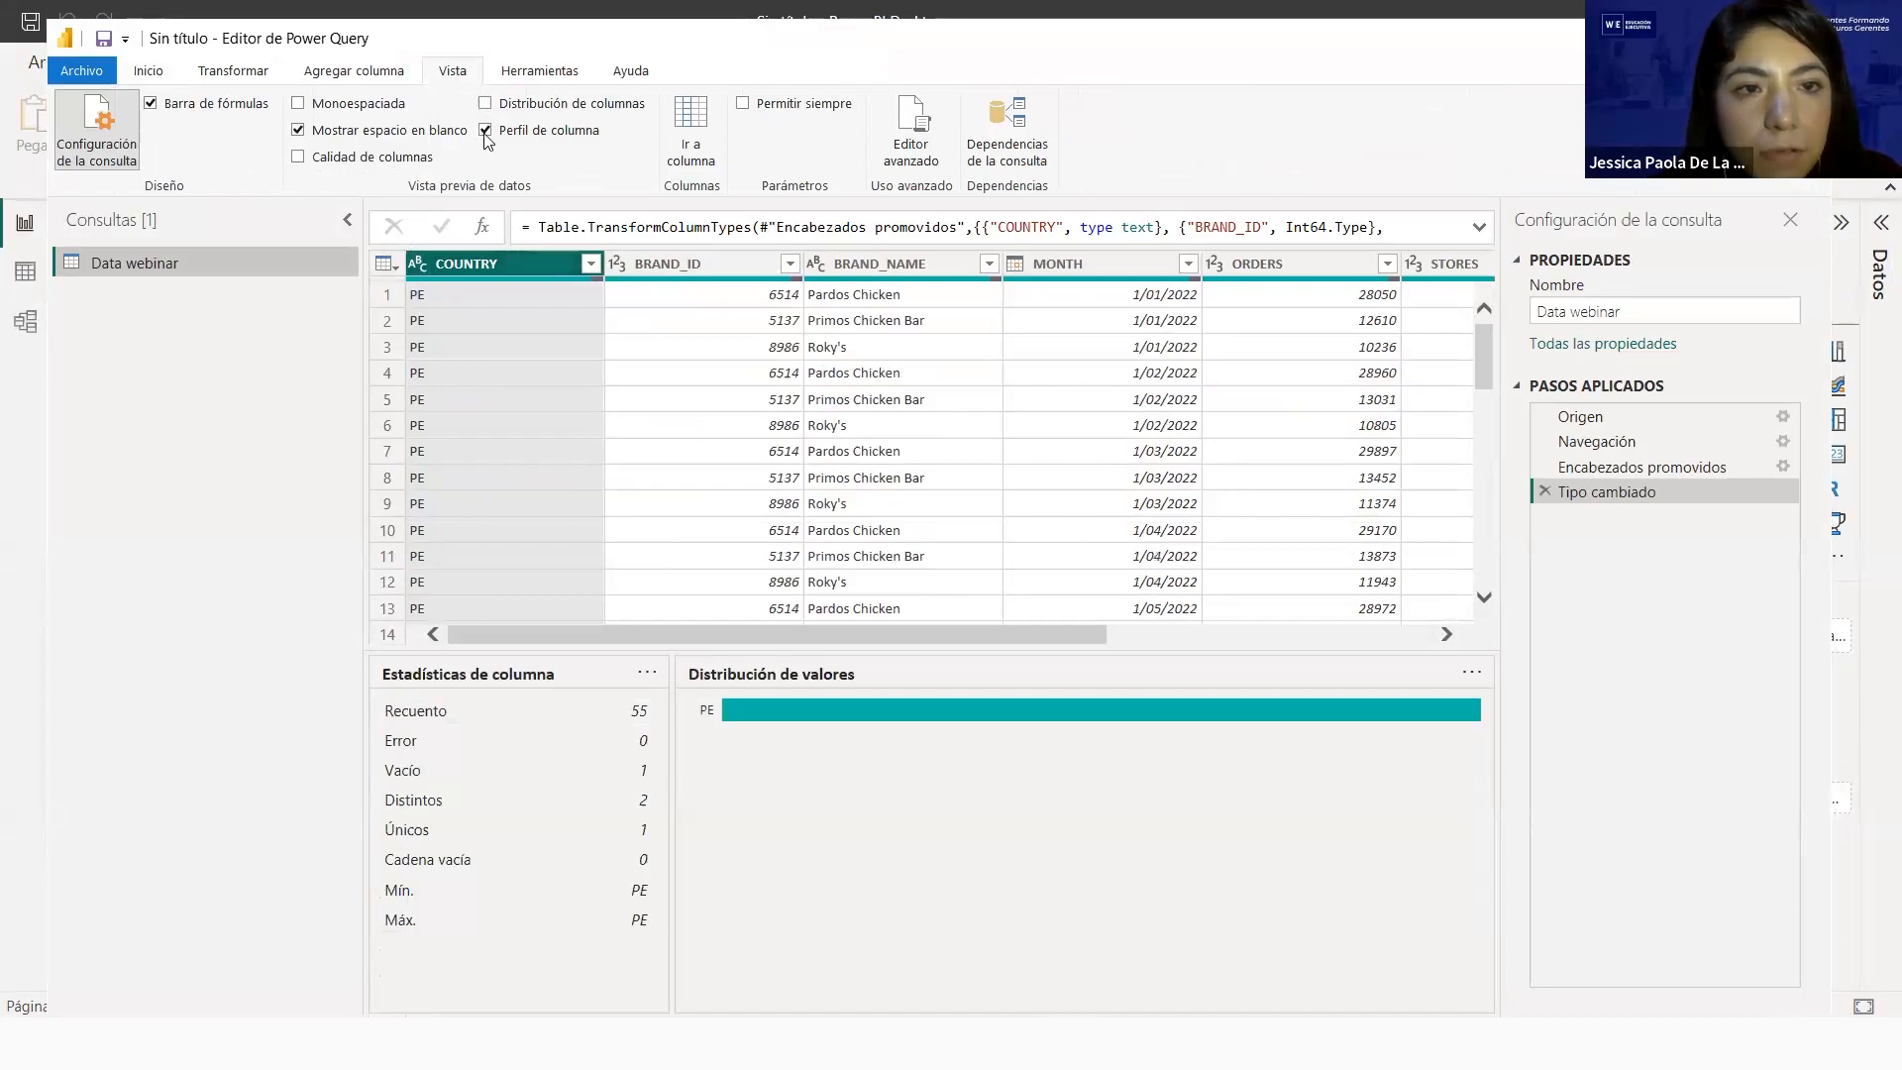
Turn off the column profile and enable the column distribution and column quality previews
{"action": "left_click", "coordinate": [485, 130]}
{"action": "left_click", "coordinate": [487, 104]}
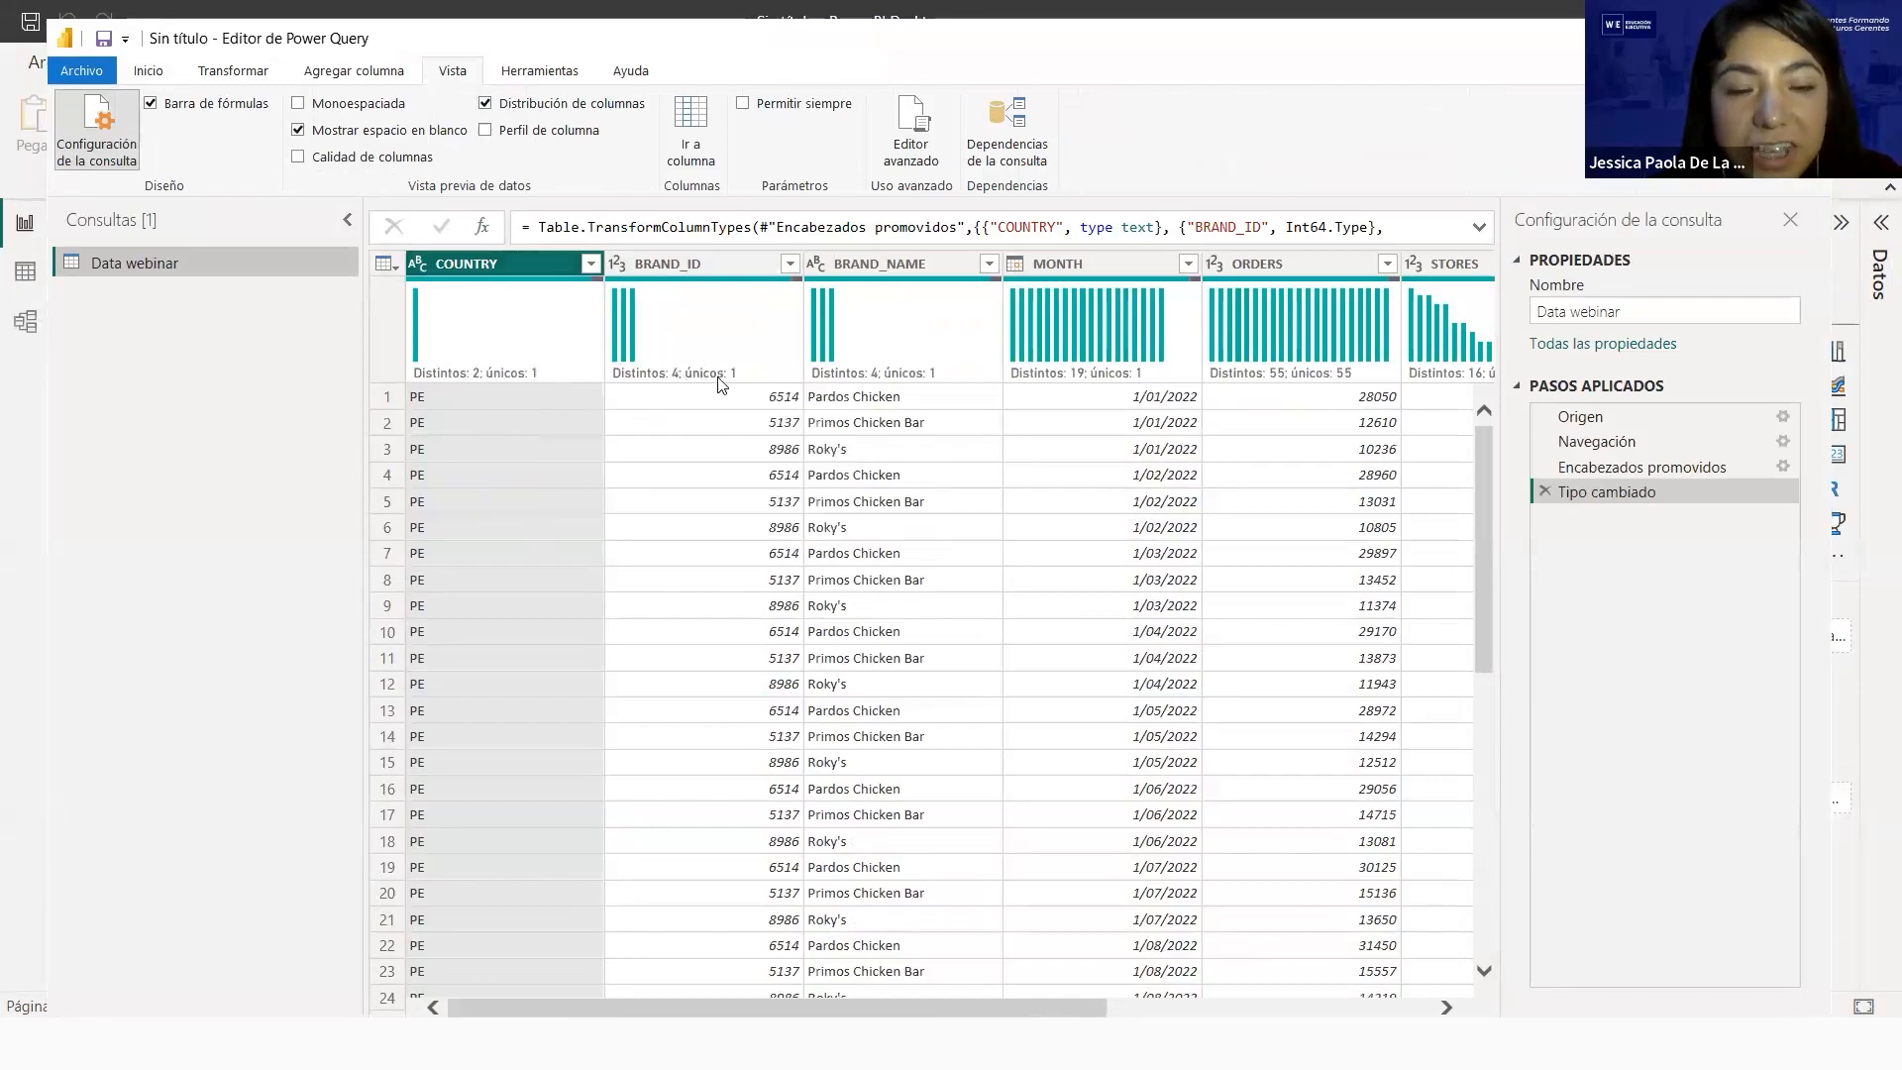
{"action": "left_click", "coordinate": [299, 158]}
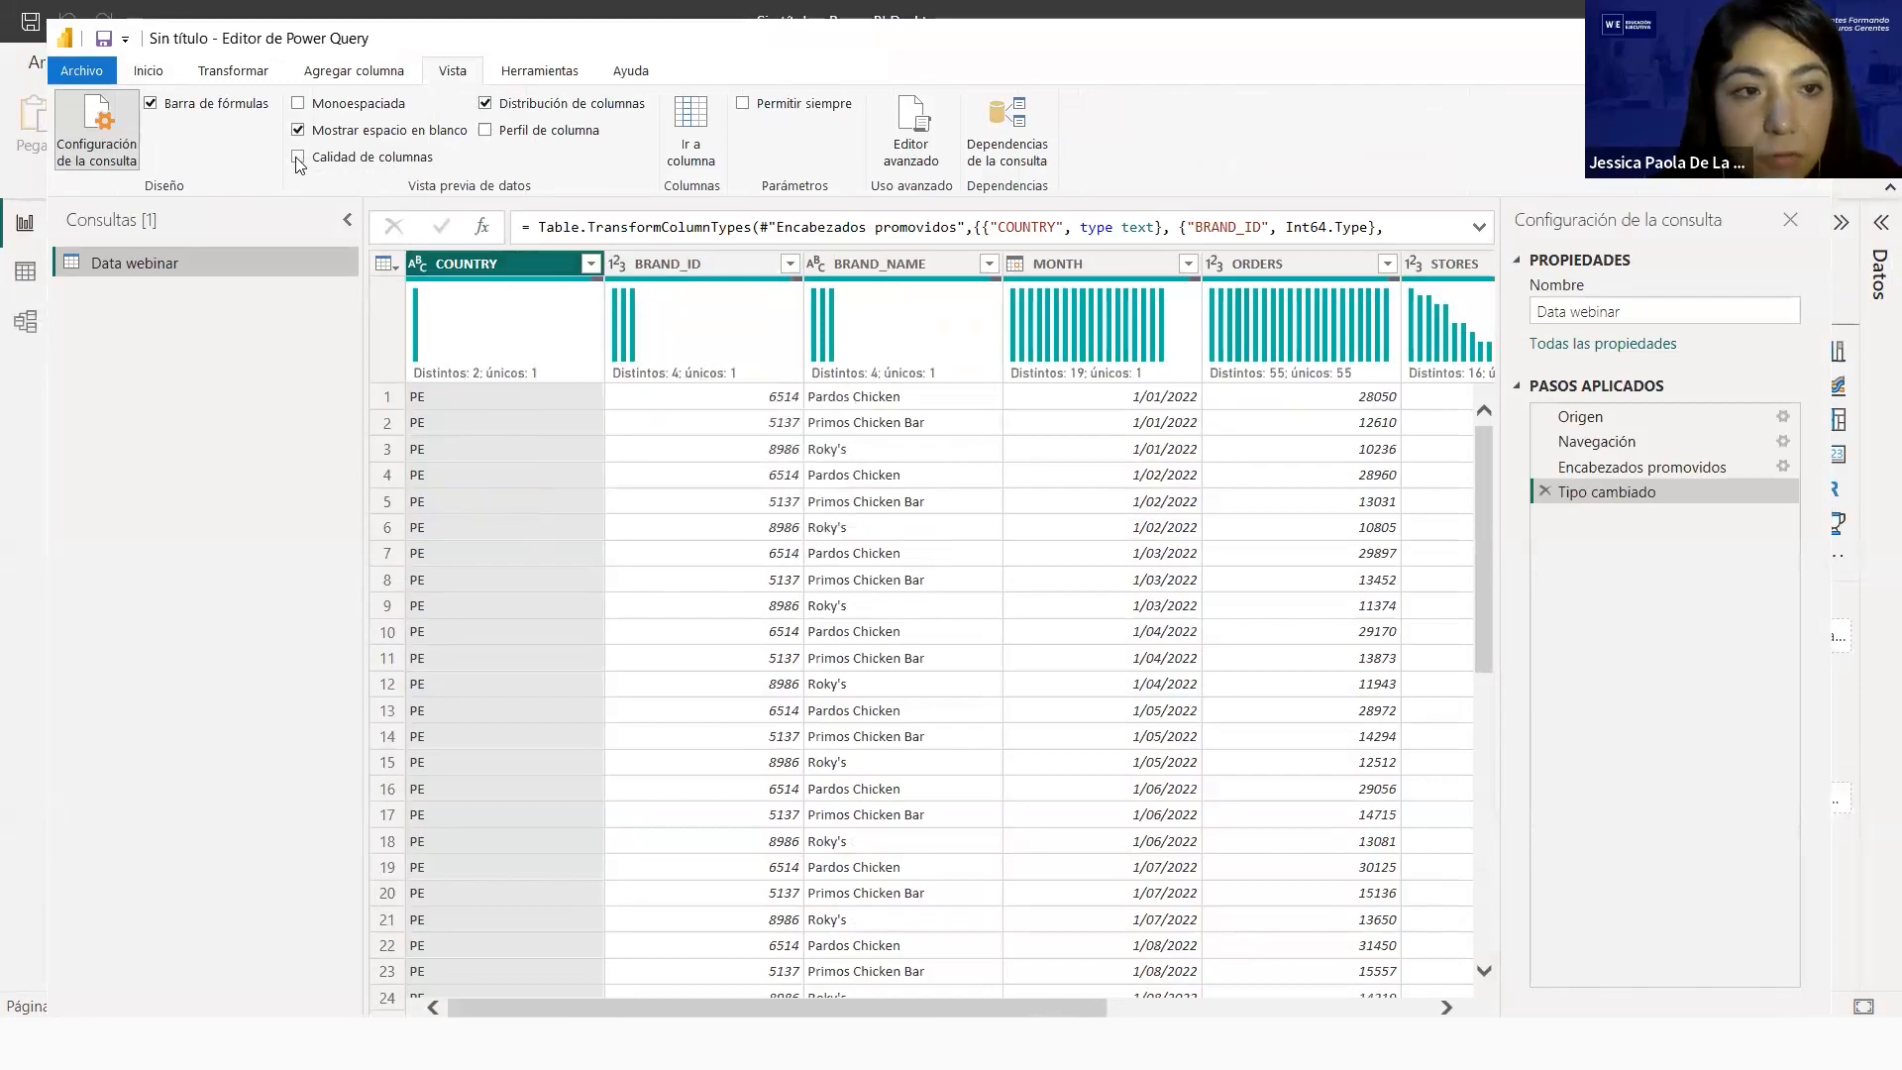
Check the column quality figures and inspect the last rows of the Data webinar table for empty values
{"action": "mouse_move", "coordinate": [507, 317]}
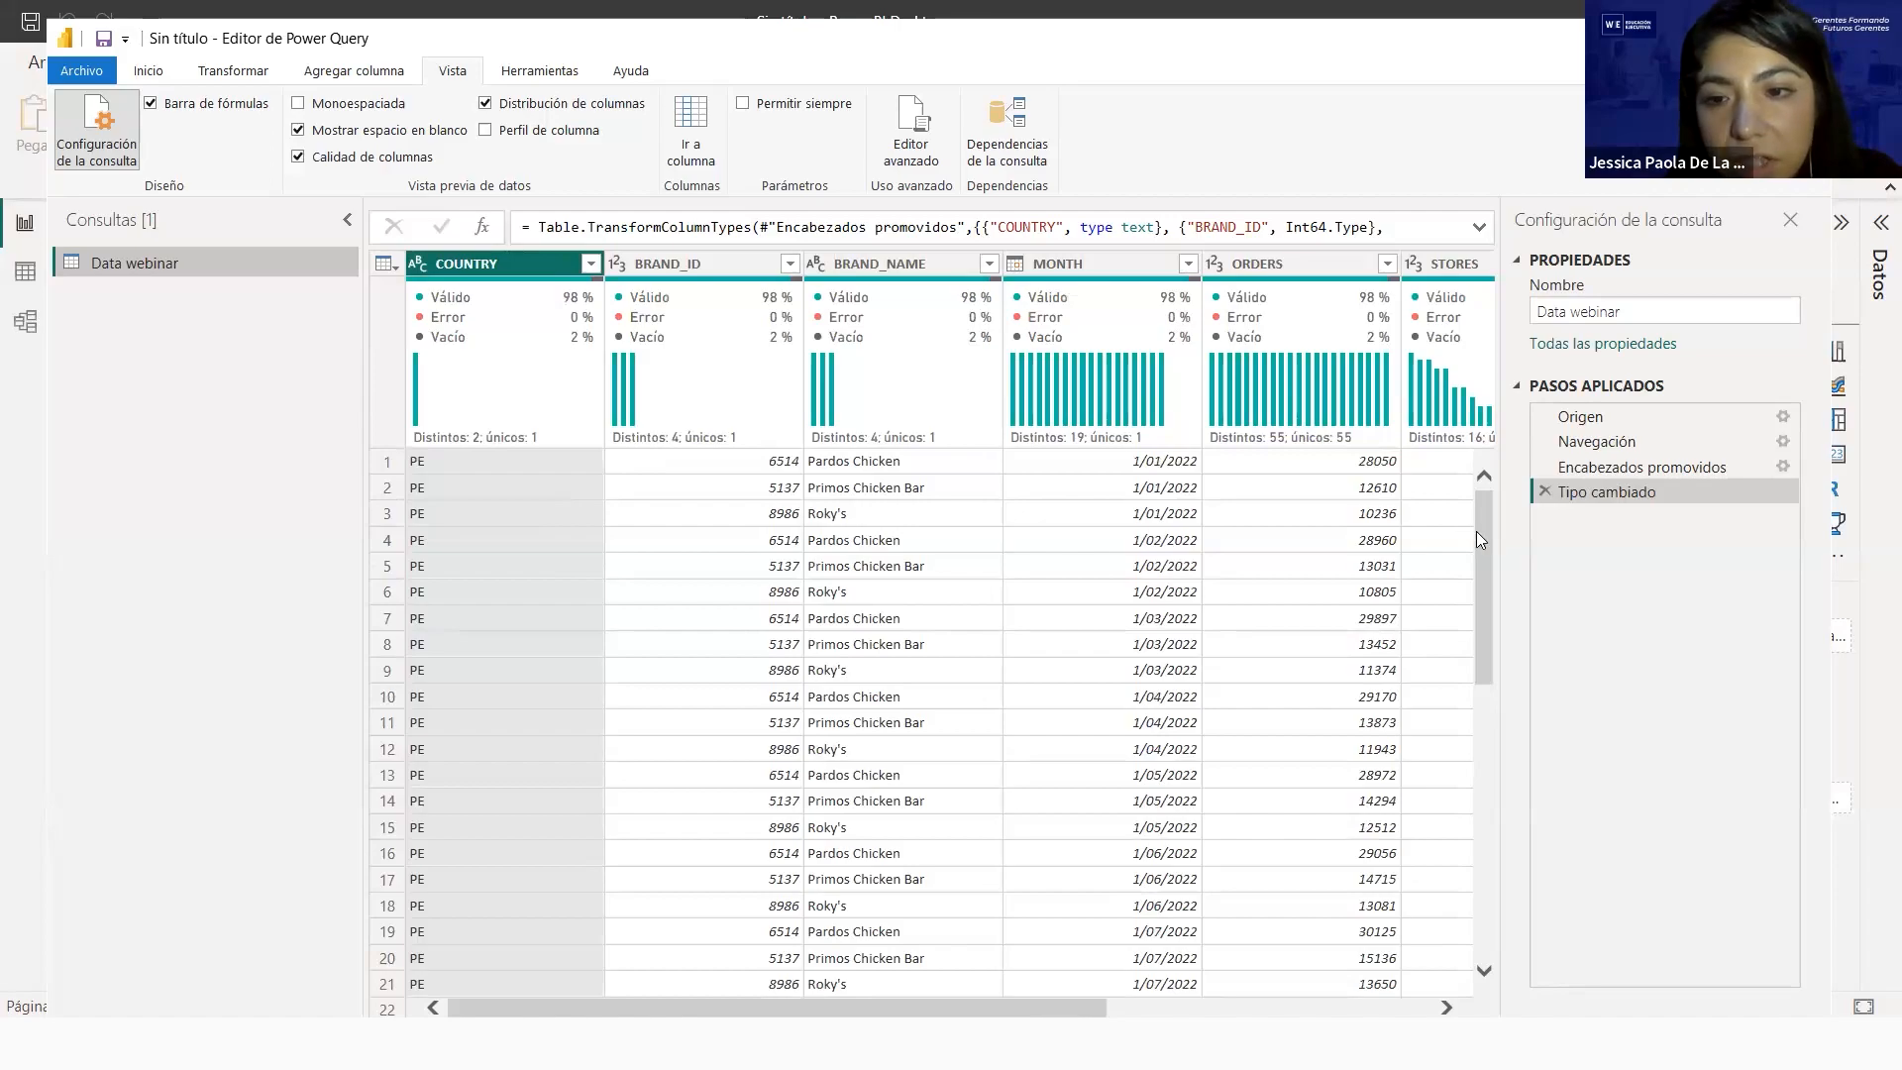
{"action": "left_click_drag", "start_coordinate": [1471, 552], "coordinate": [1451, 998]}
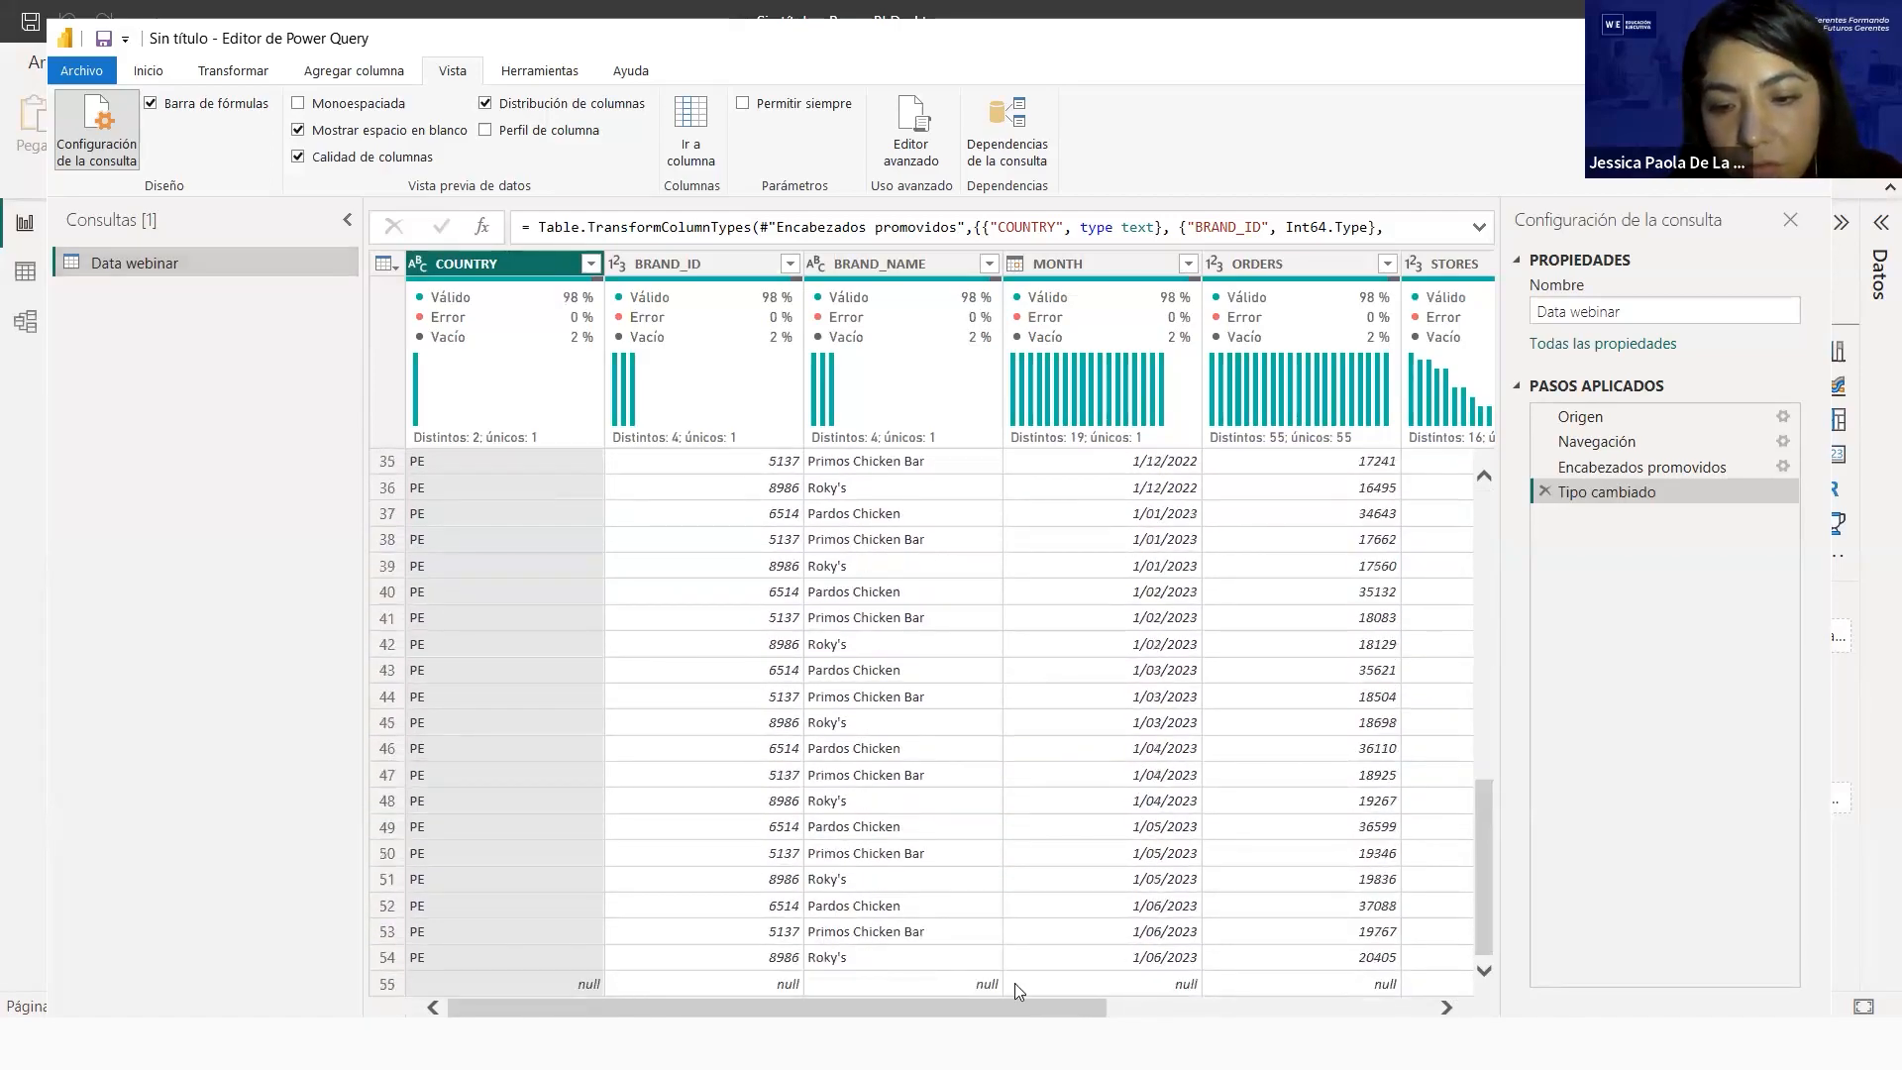
Remove 1 row from the end of the Data webinar table to discard the empty record
{"action": "left_click_drag", "start_coordinate": [1014, 1003], "coordinate": [678, 1000]}
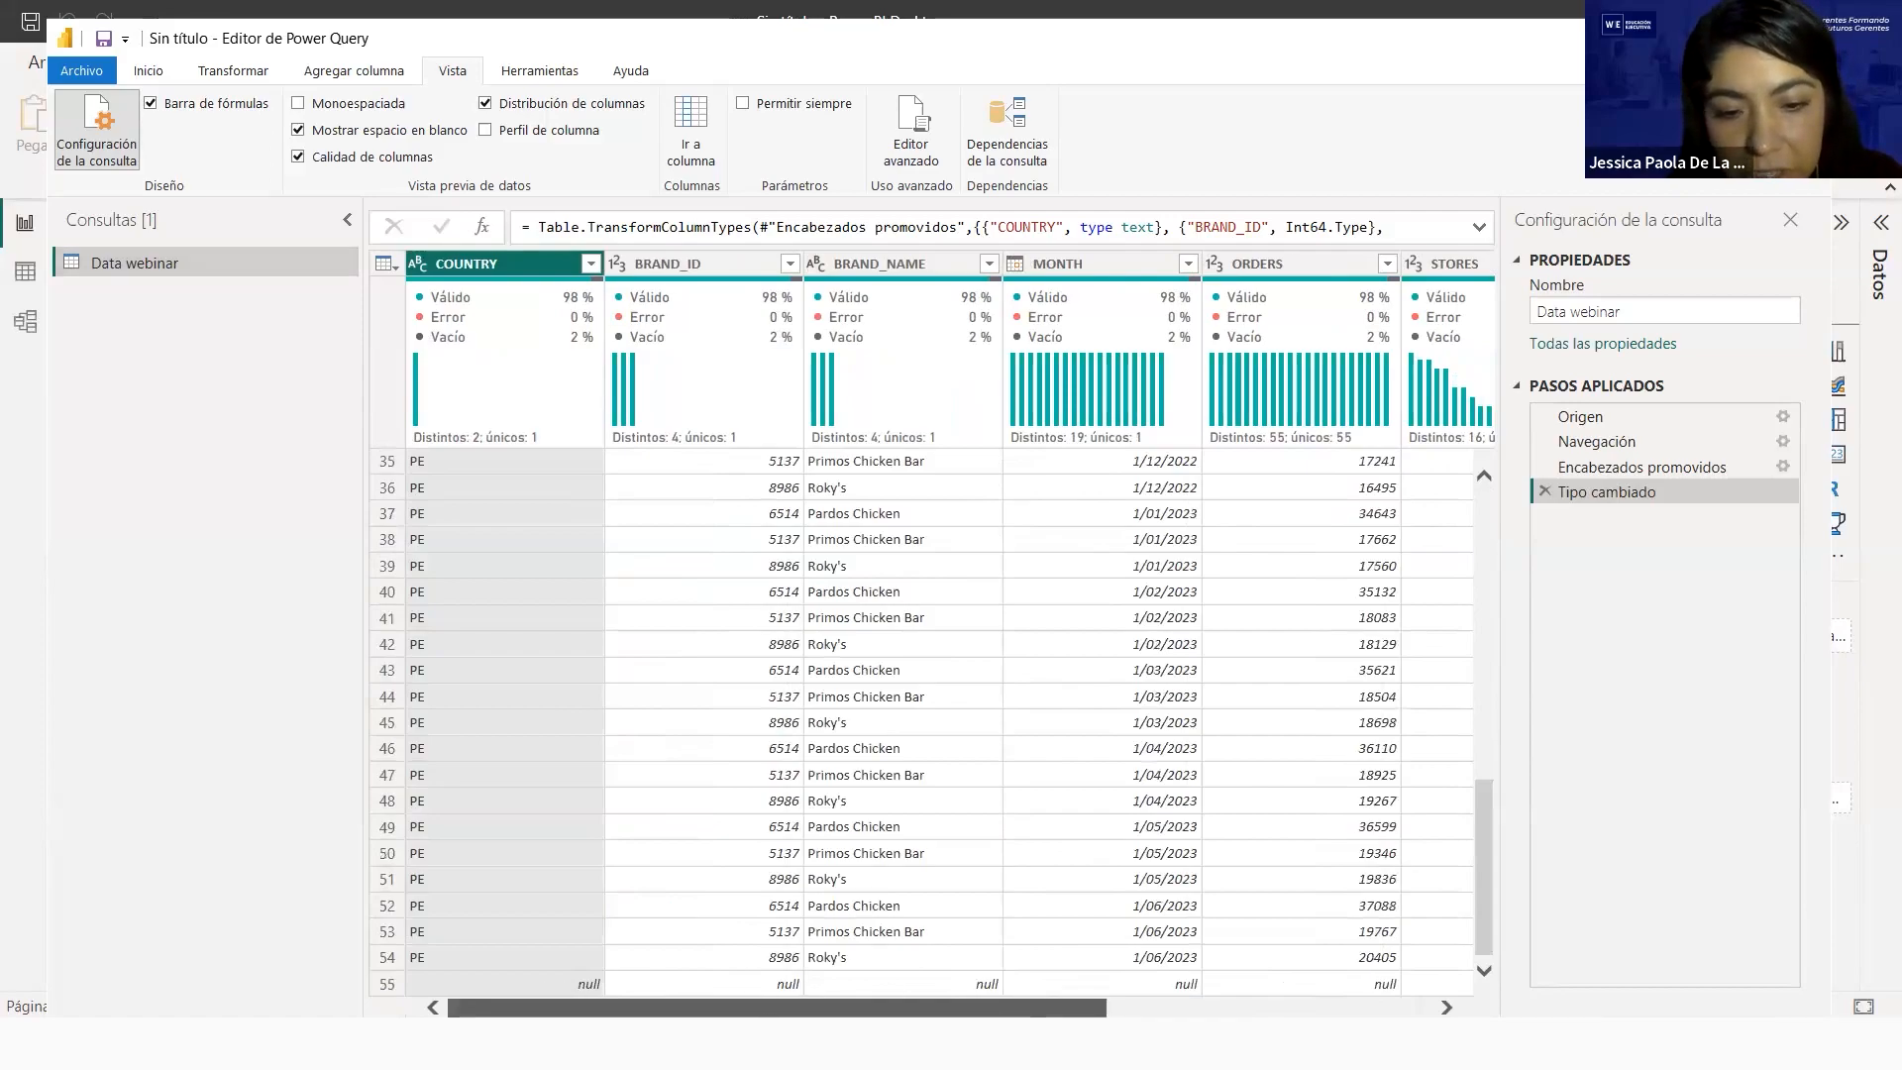
{"action": "left_click_drag", "start_coordinate": [822, 1008], "coordinate": [726, 985]}
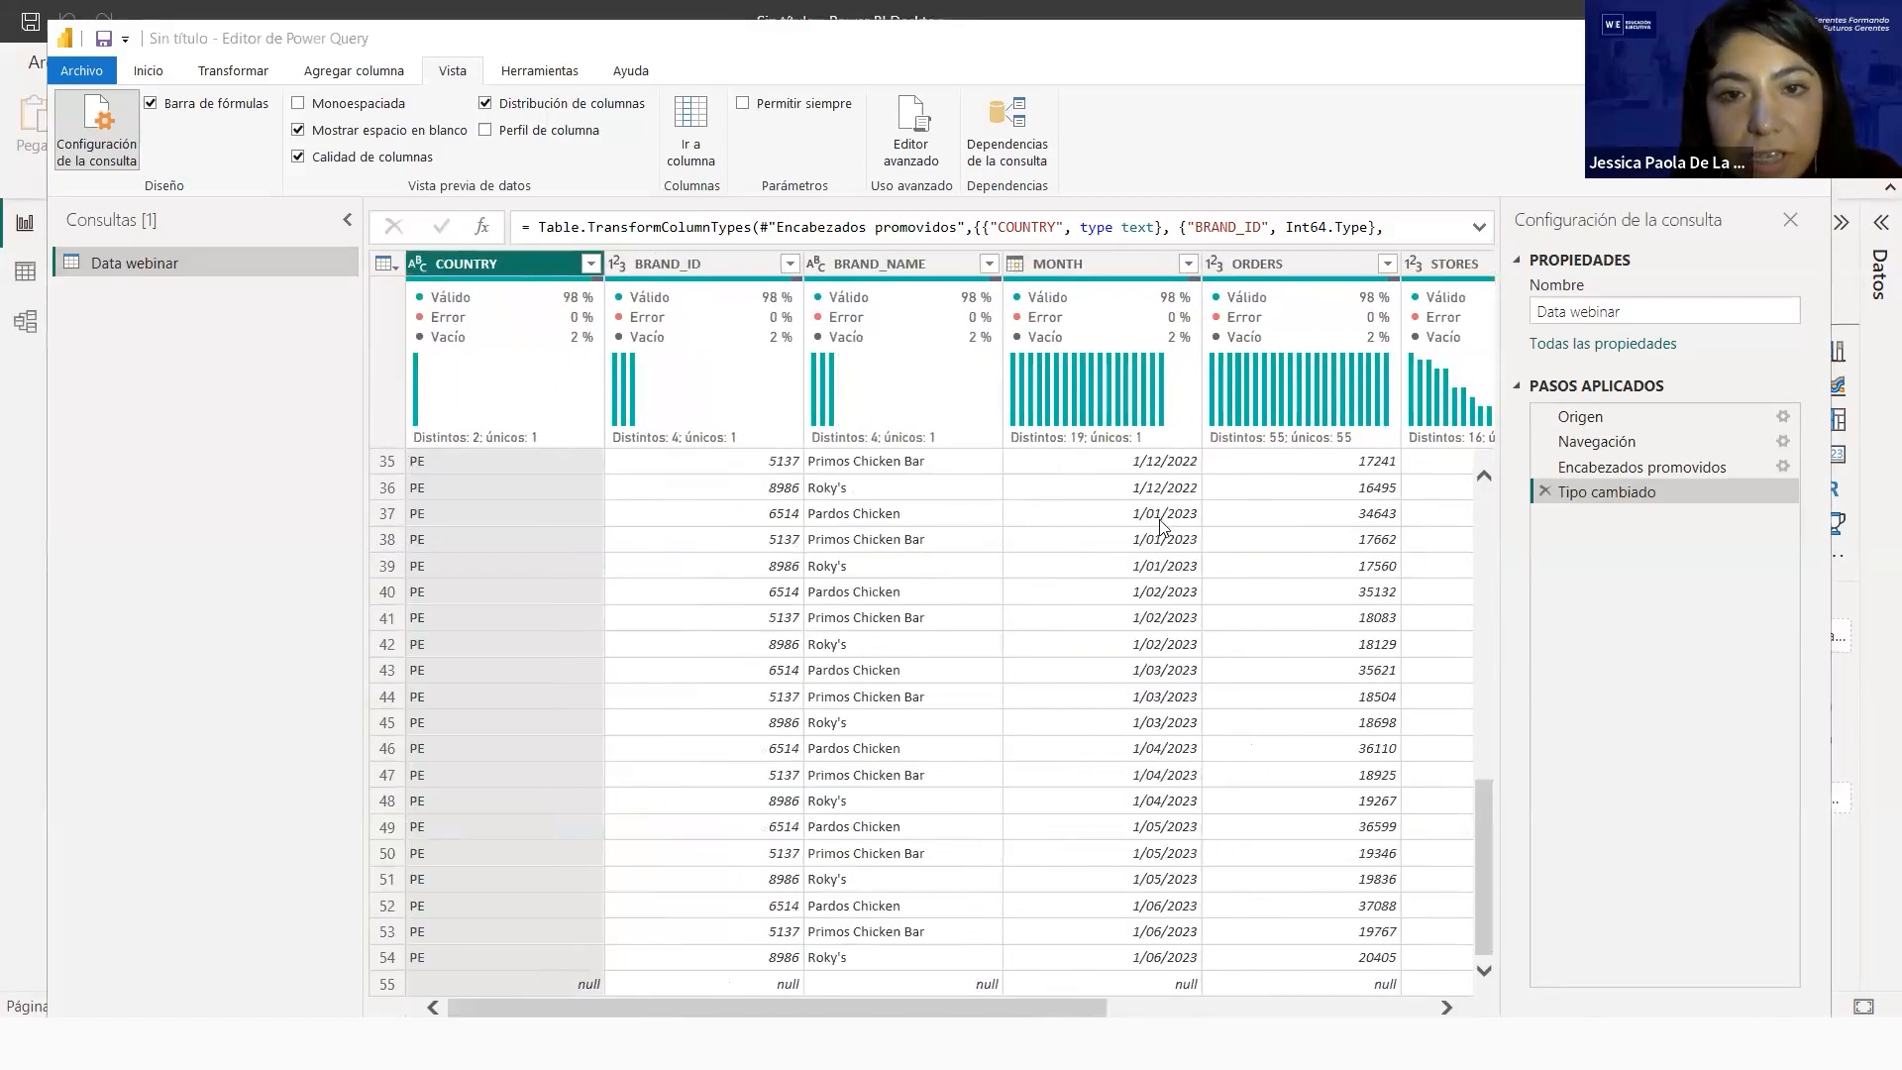
{"action": "left_click", "coordinate": [211, 77]}
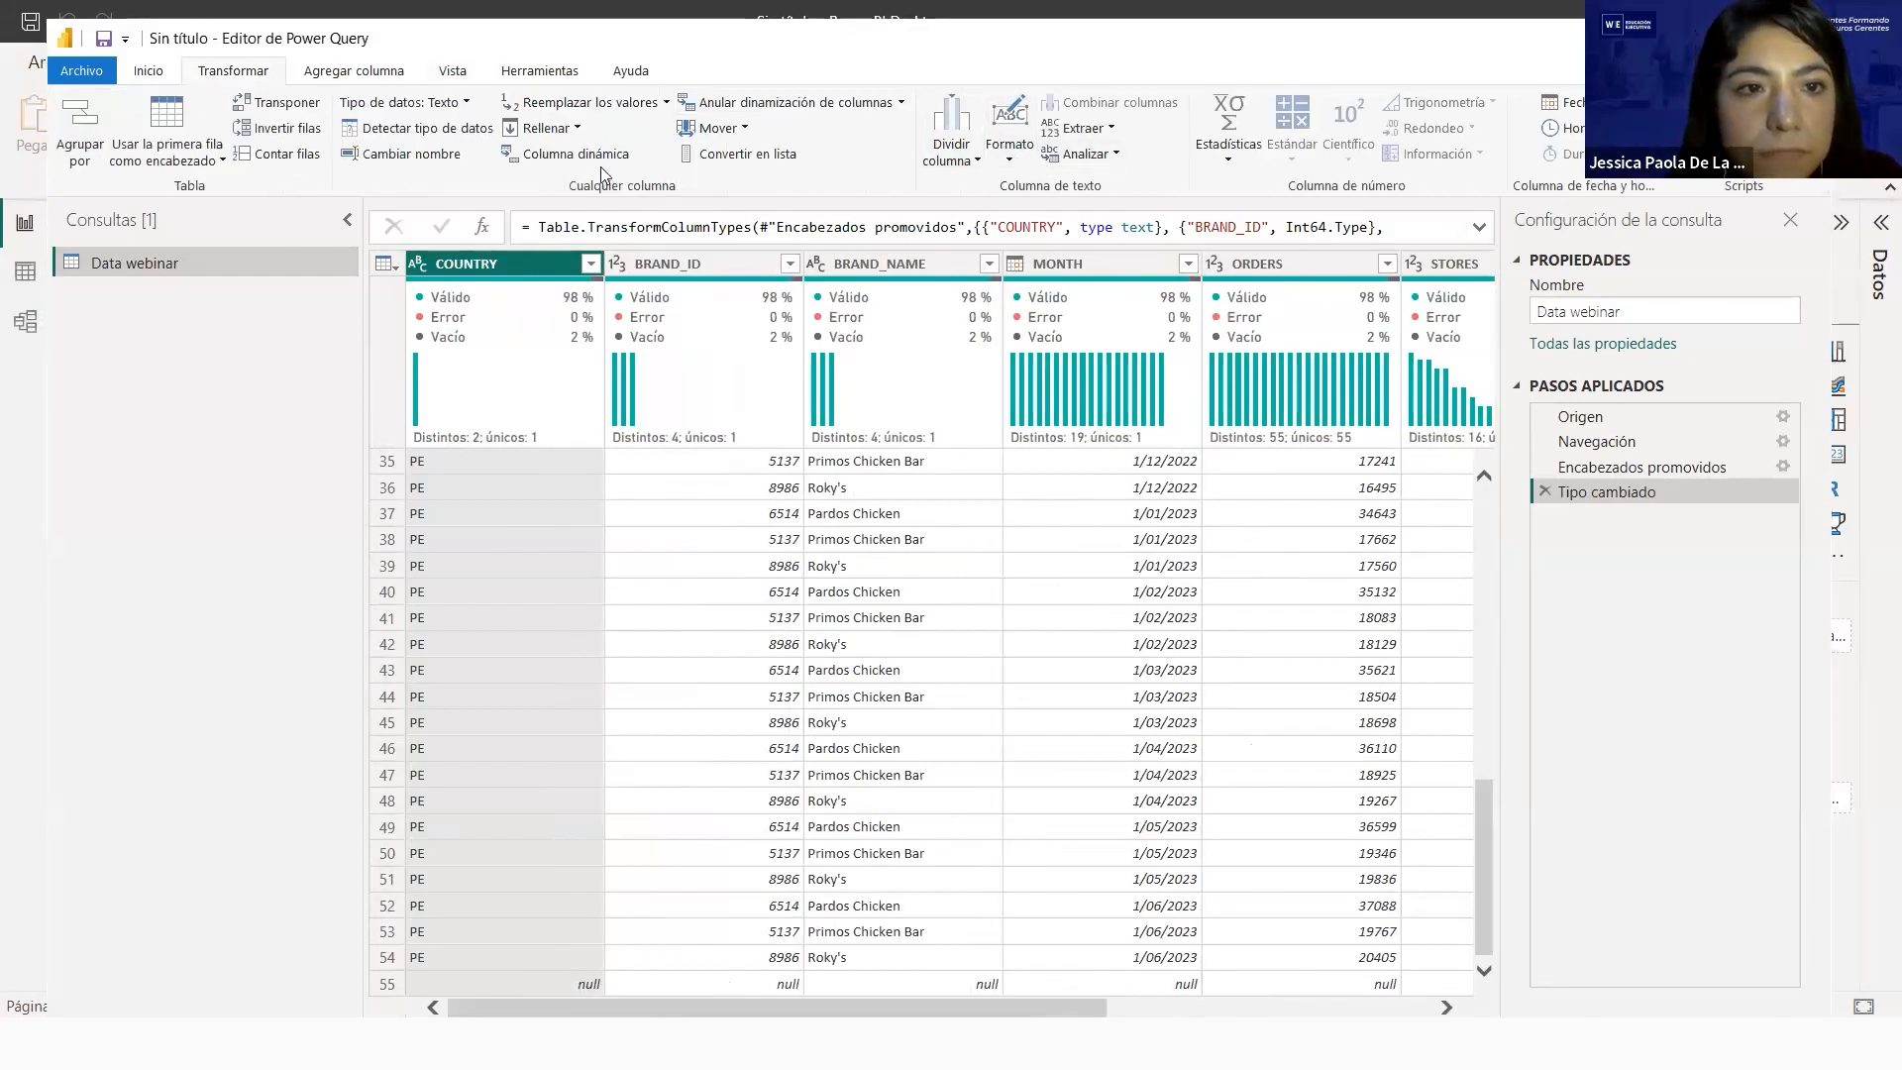
{"action": "left_click", "coordinate": [327, 74]}
{"action": "left_click", "coordinate": [146, 80]}
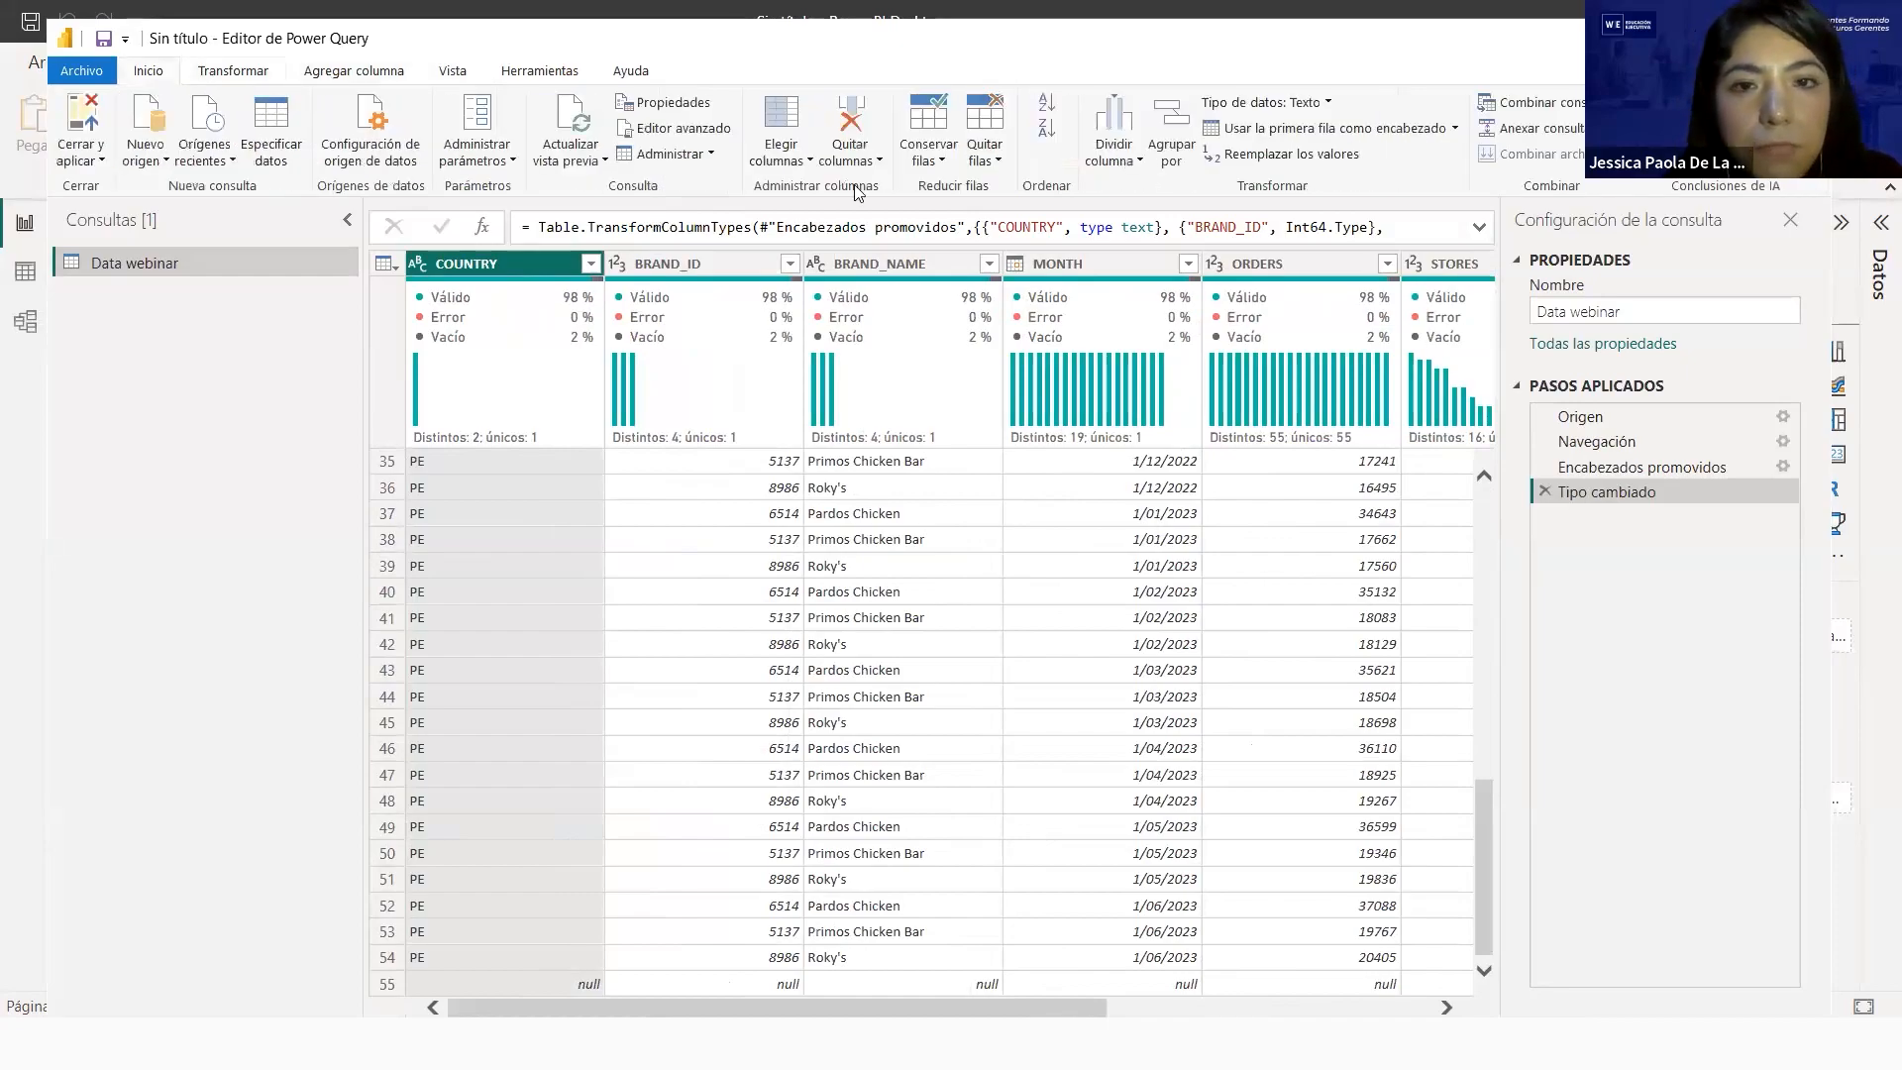
{"action": "left_click", "coordinate": [972, 161]}
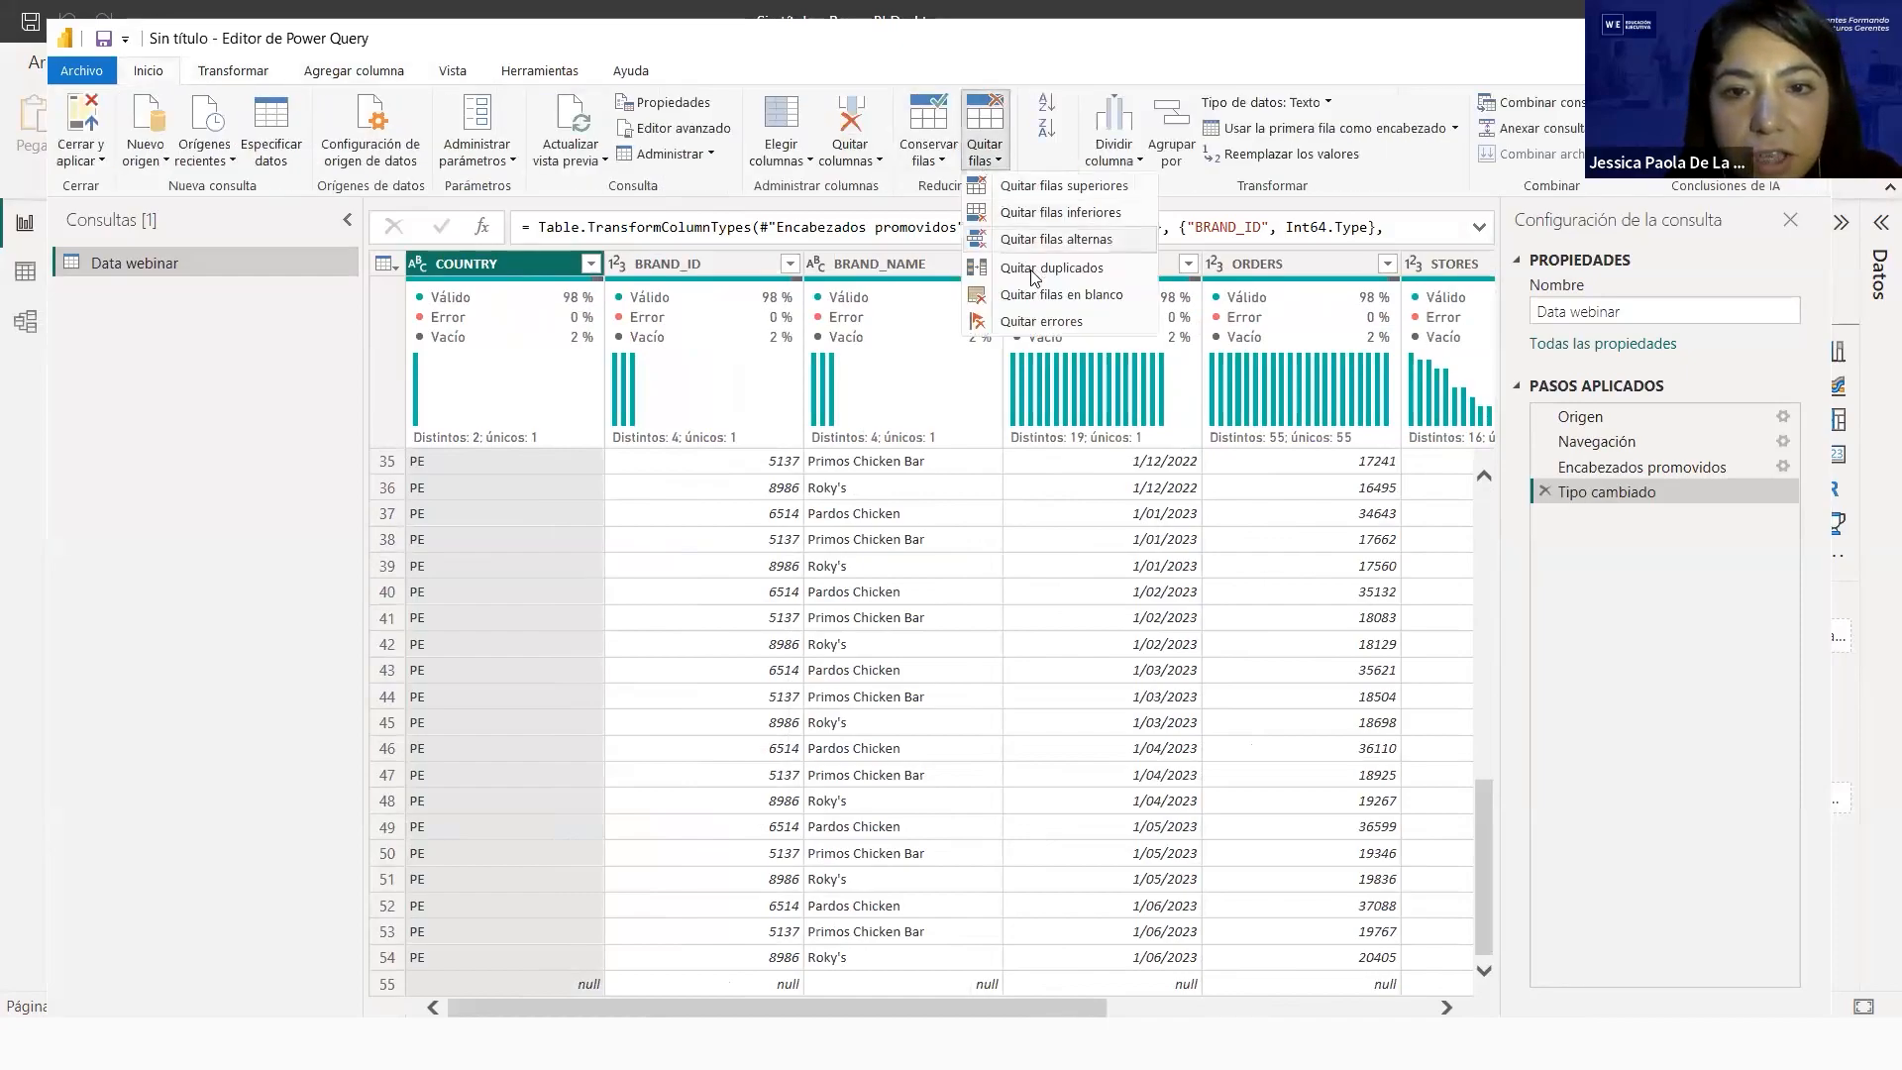
{"action": "left_click", "coordinate": [1044, 216]}
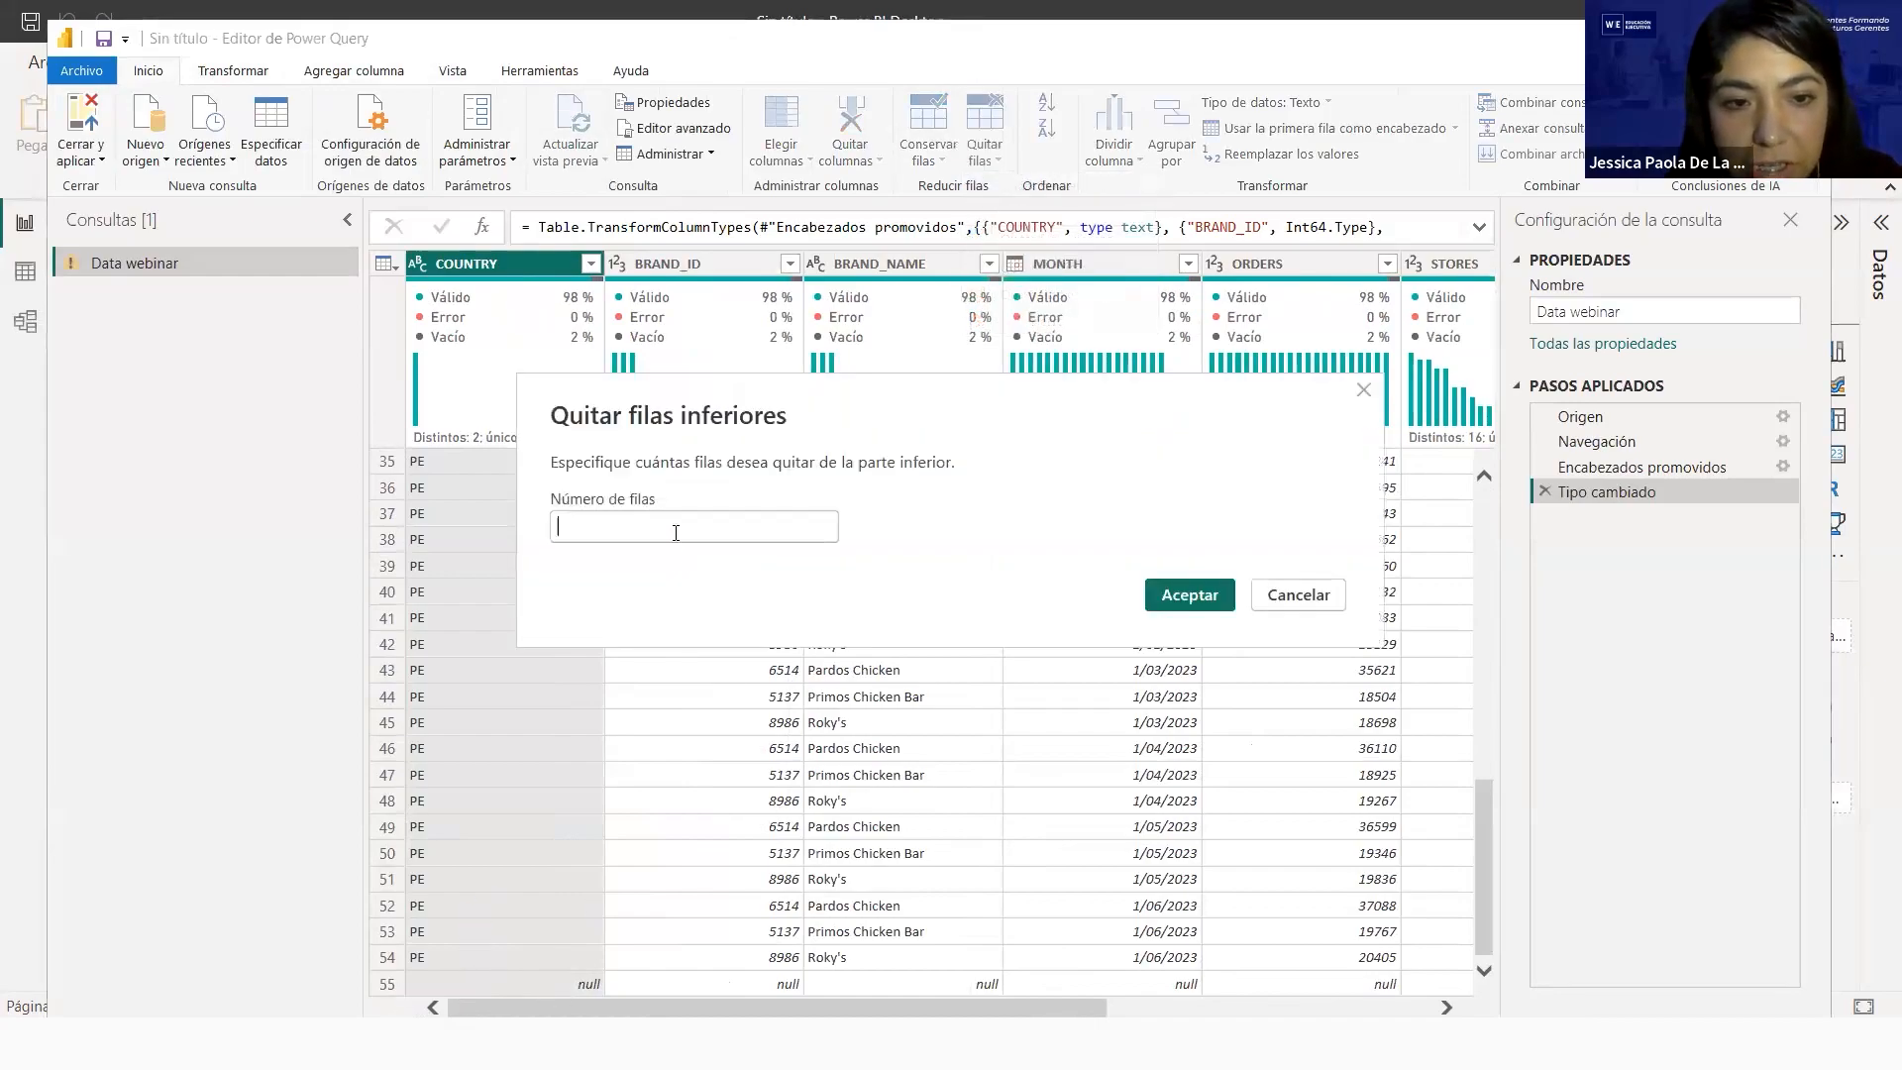
{"action": "type", "text": "1"}
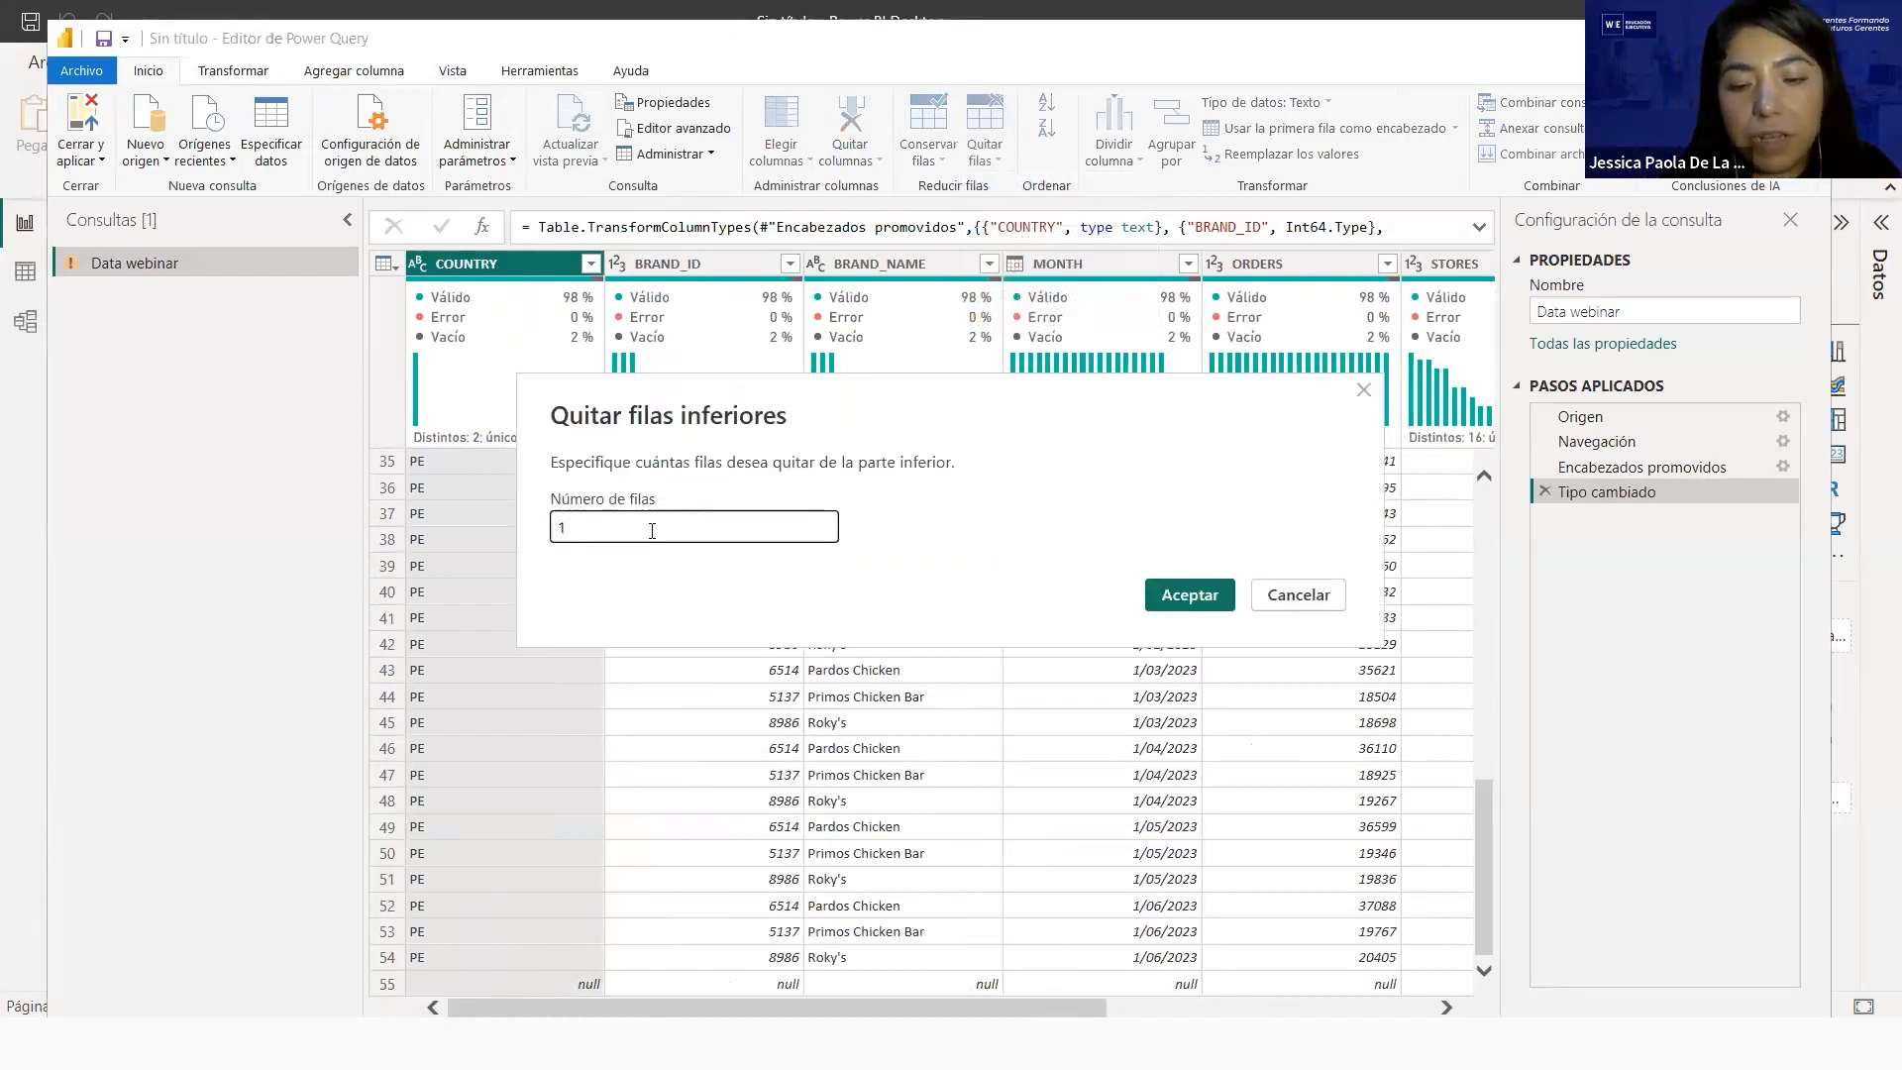
{"action": "left_click", "coordinate": [1190, 594]}
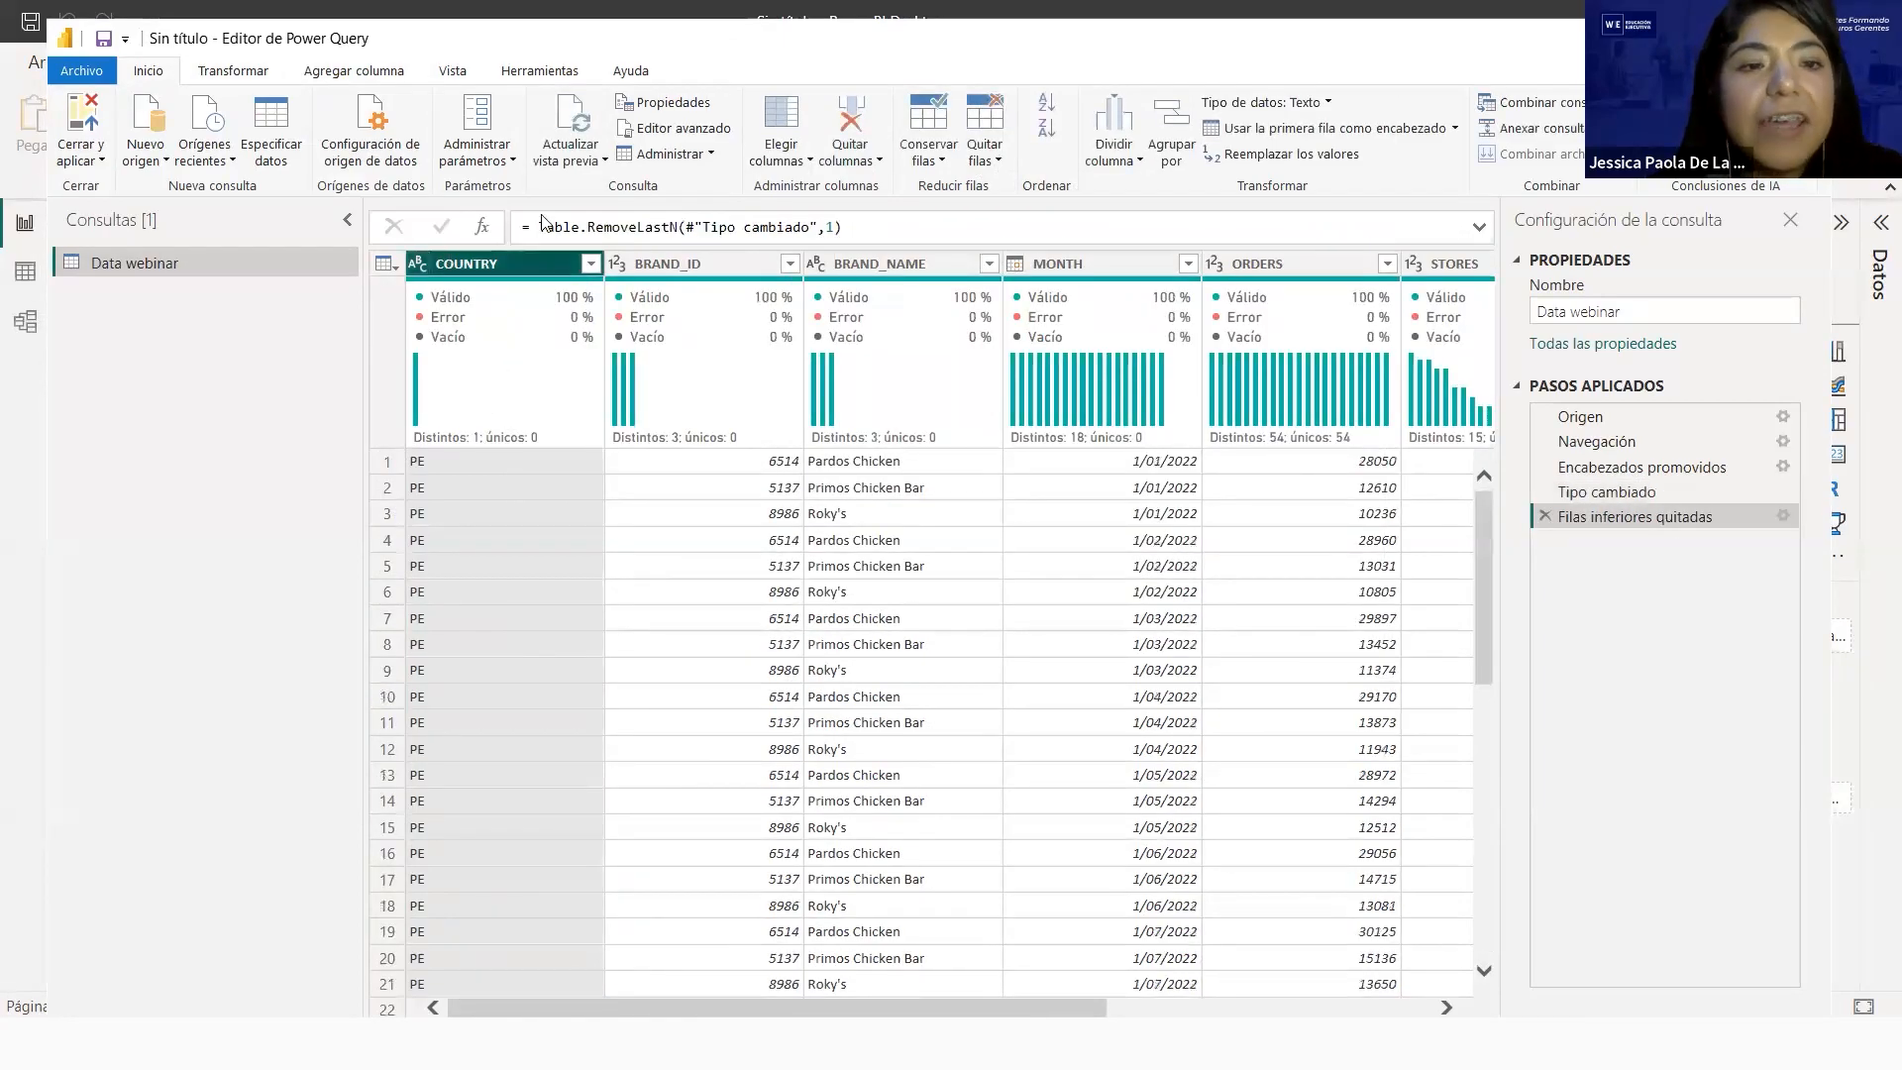
Examine the column quality, distribution and data types of all Data webinar columns from COUNTRY through TRAFICO
{"action": "mouse_move", "coordinate": [478, 317]}
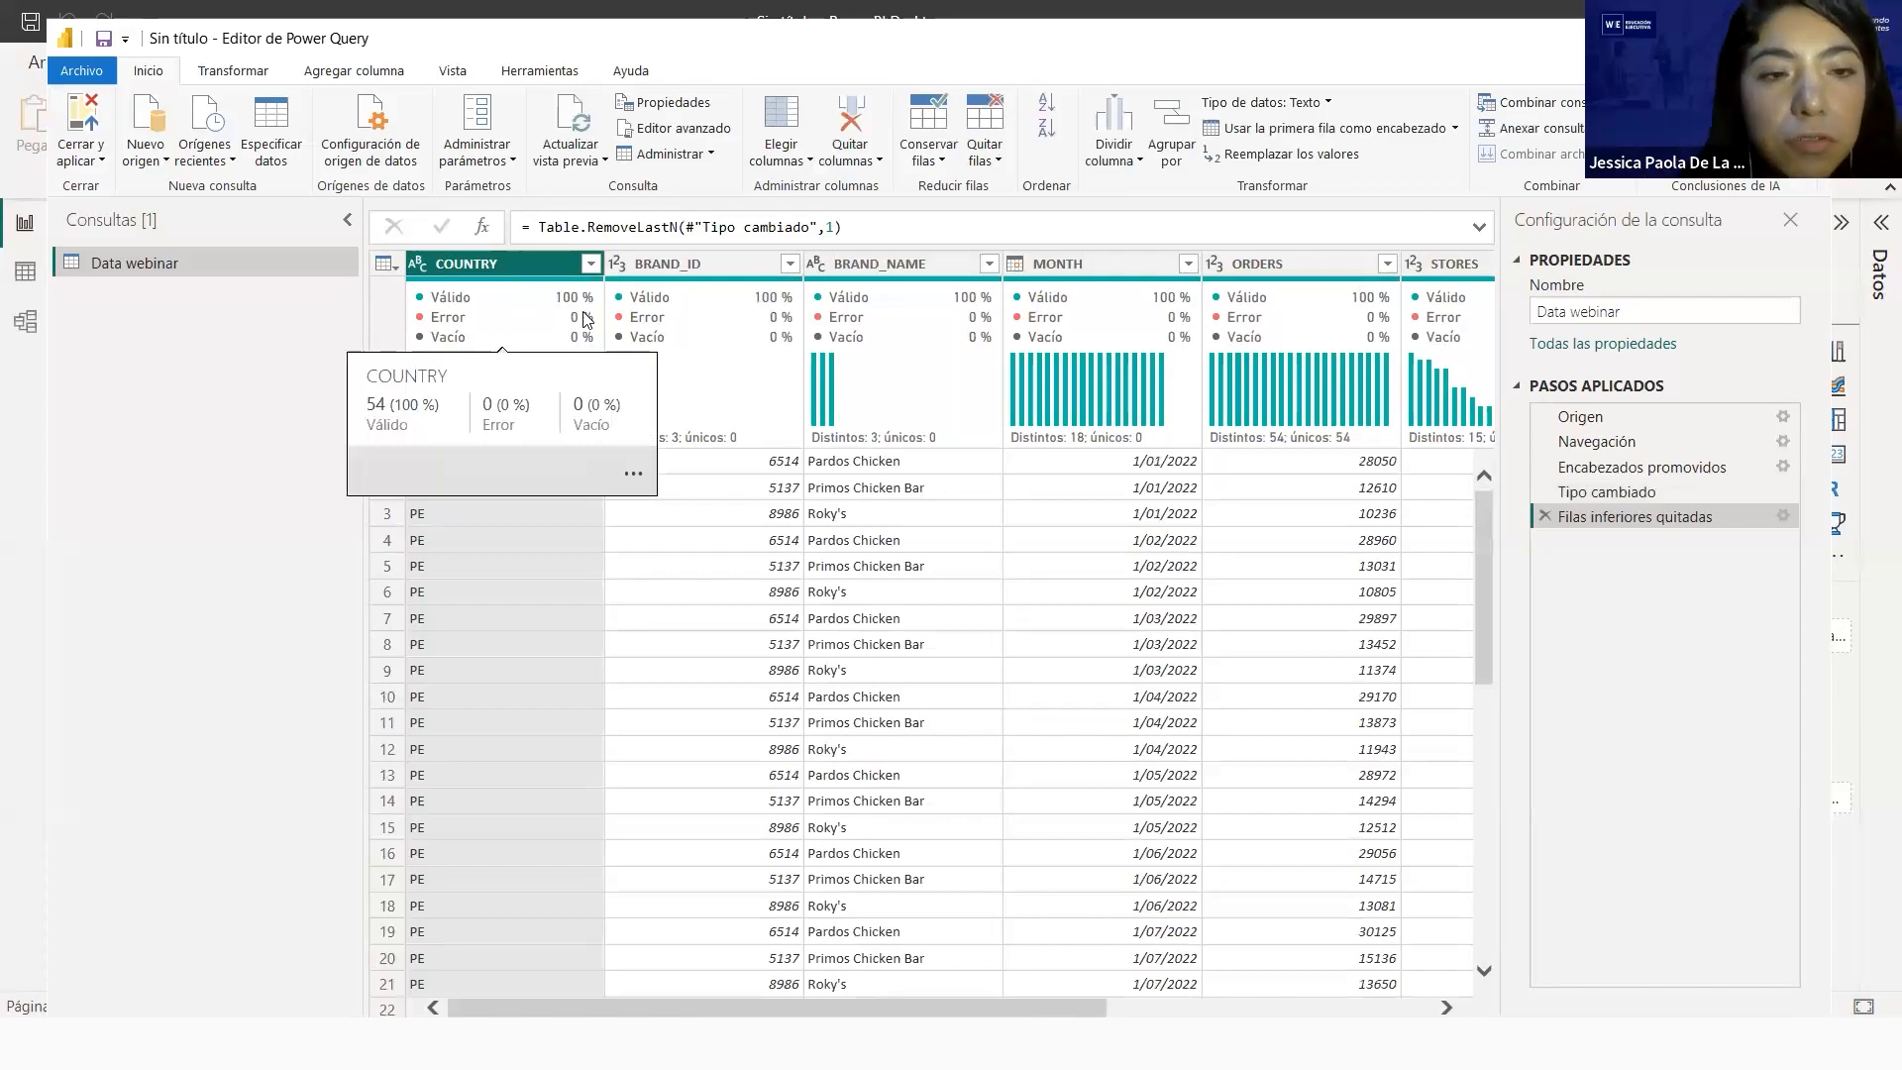
{"action": "mouse_move", "coordinate": [709, 314]}
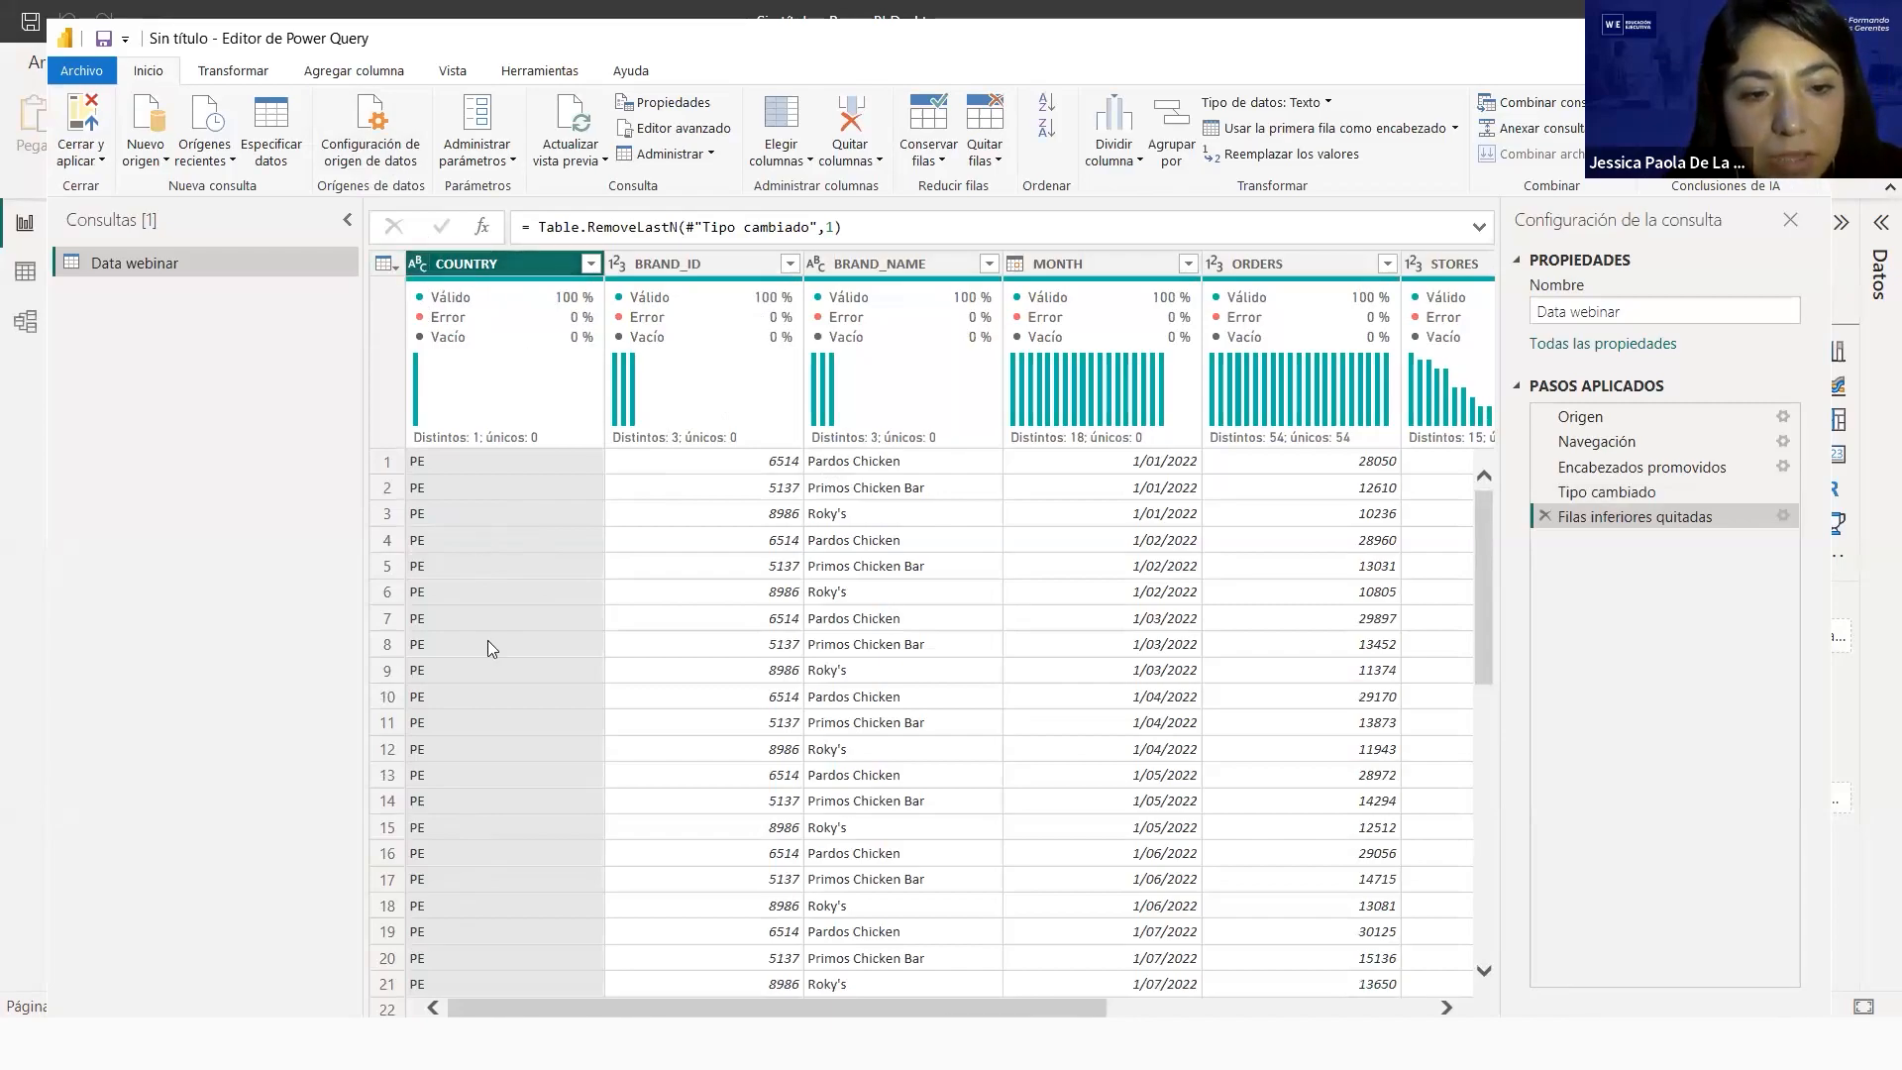
{"action": "left_click", "coordinate": [468, 509]}
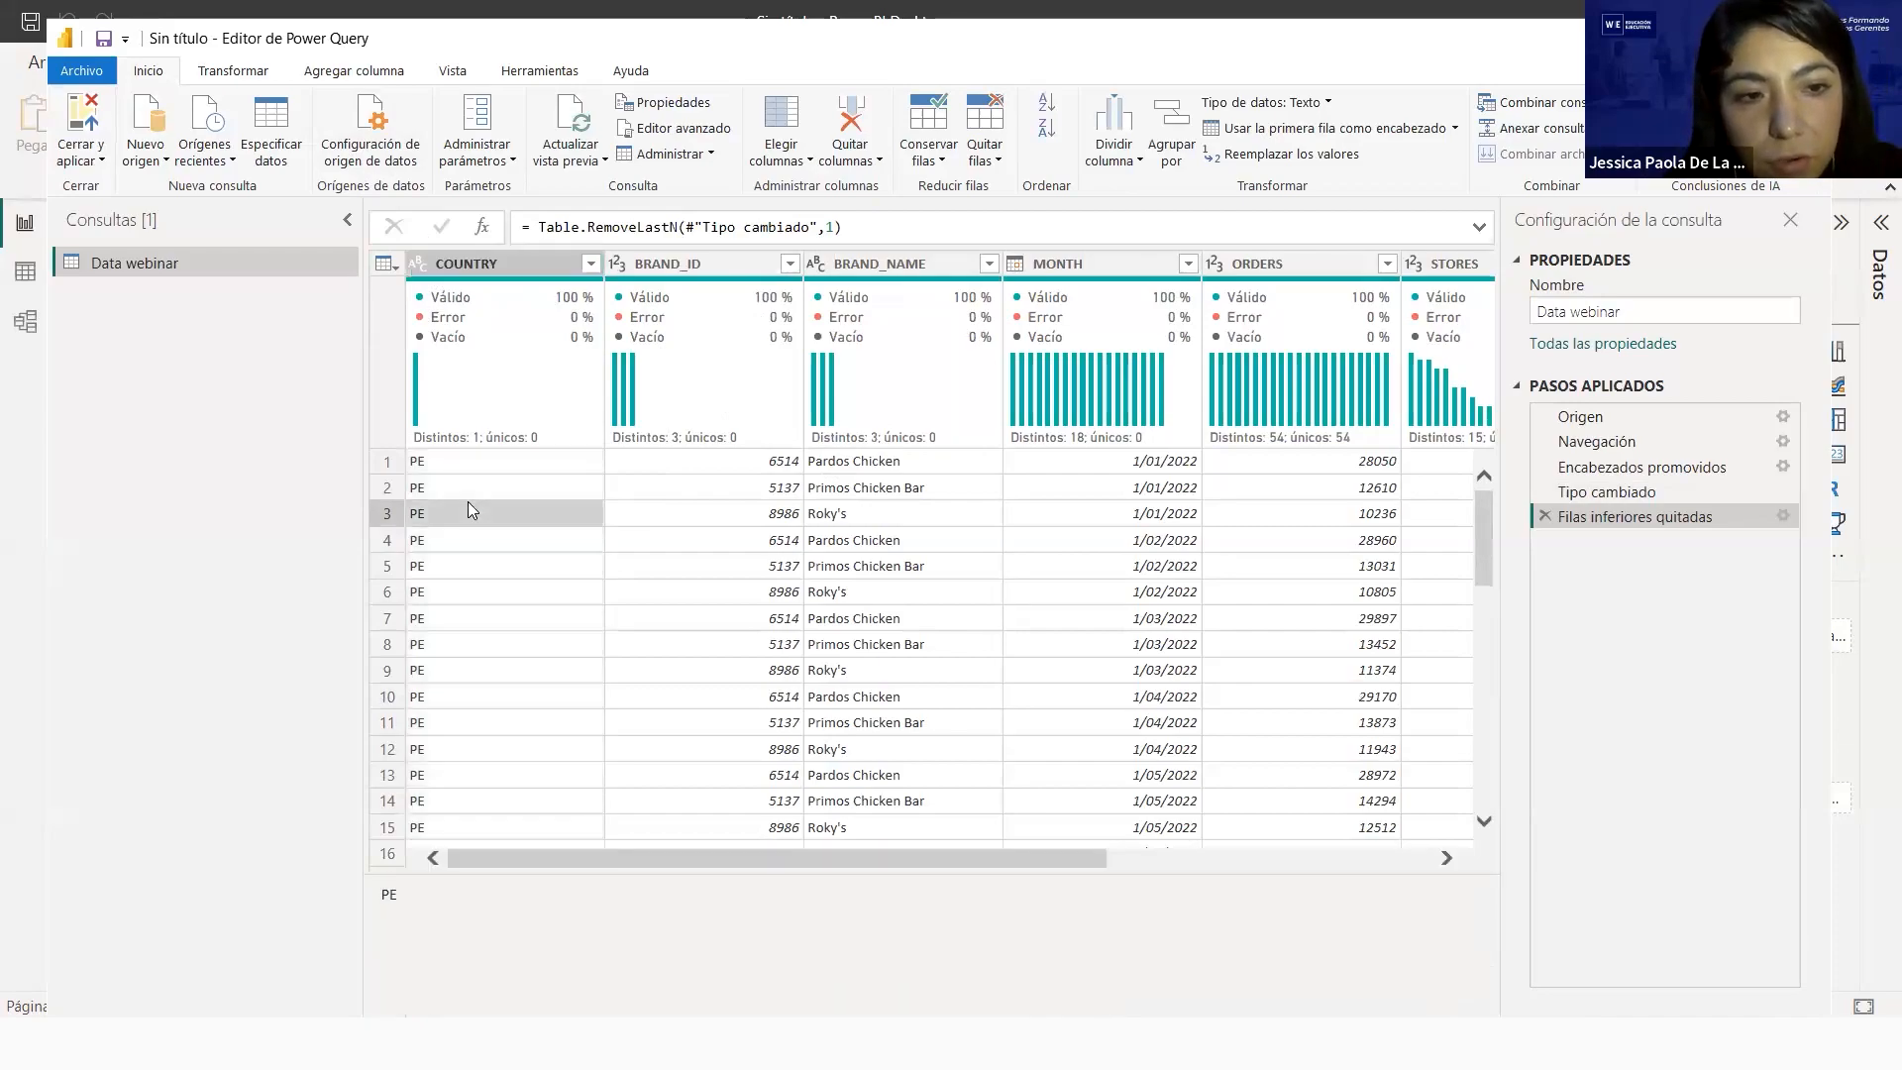
{"action": "left_click", "coordinate": [513, 538]}
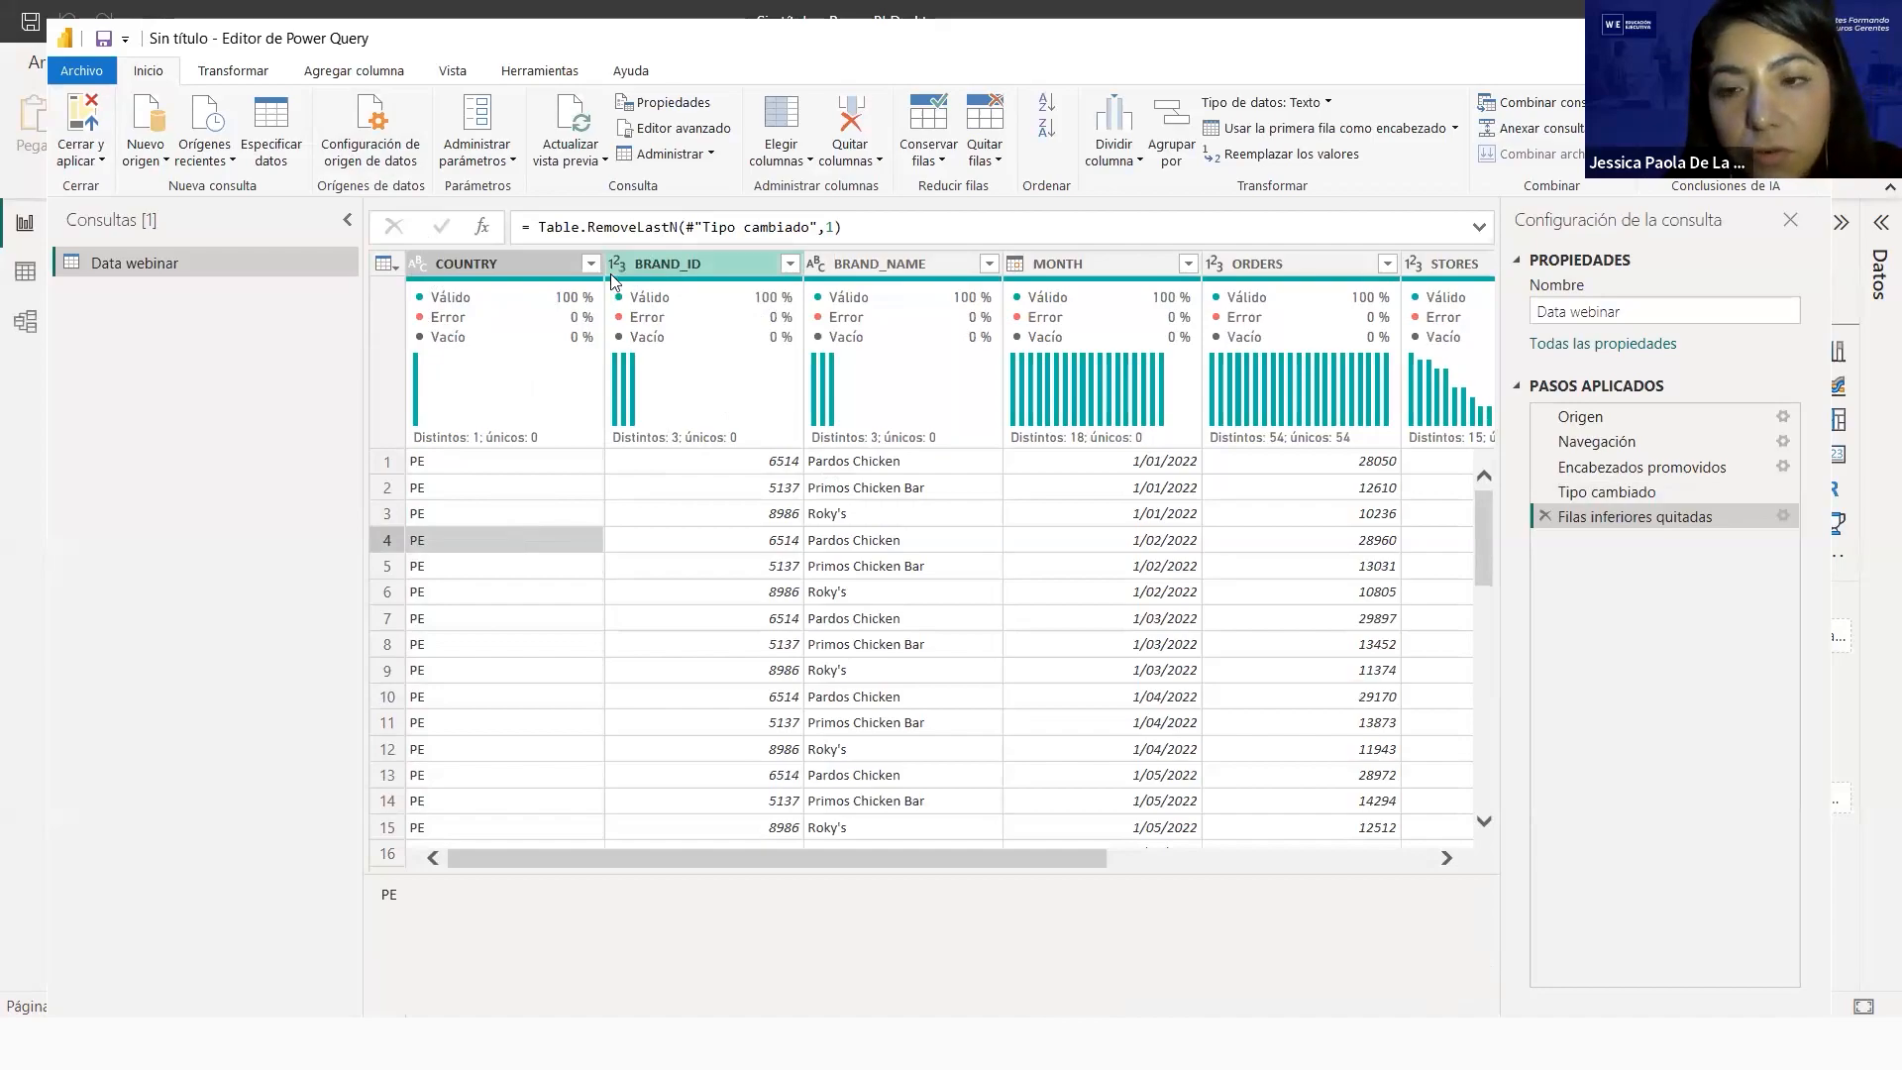
{"action": "left_click", "coordinate": [684, 565]}
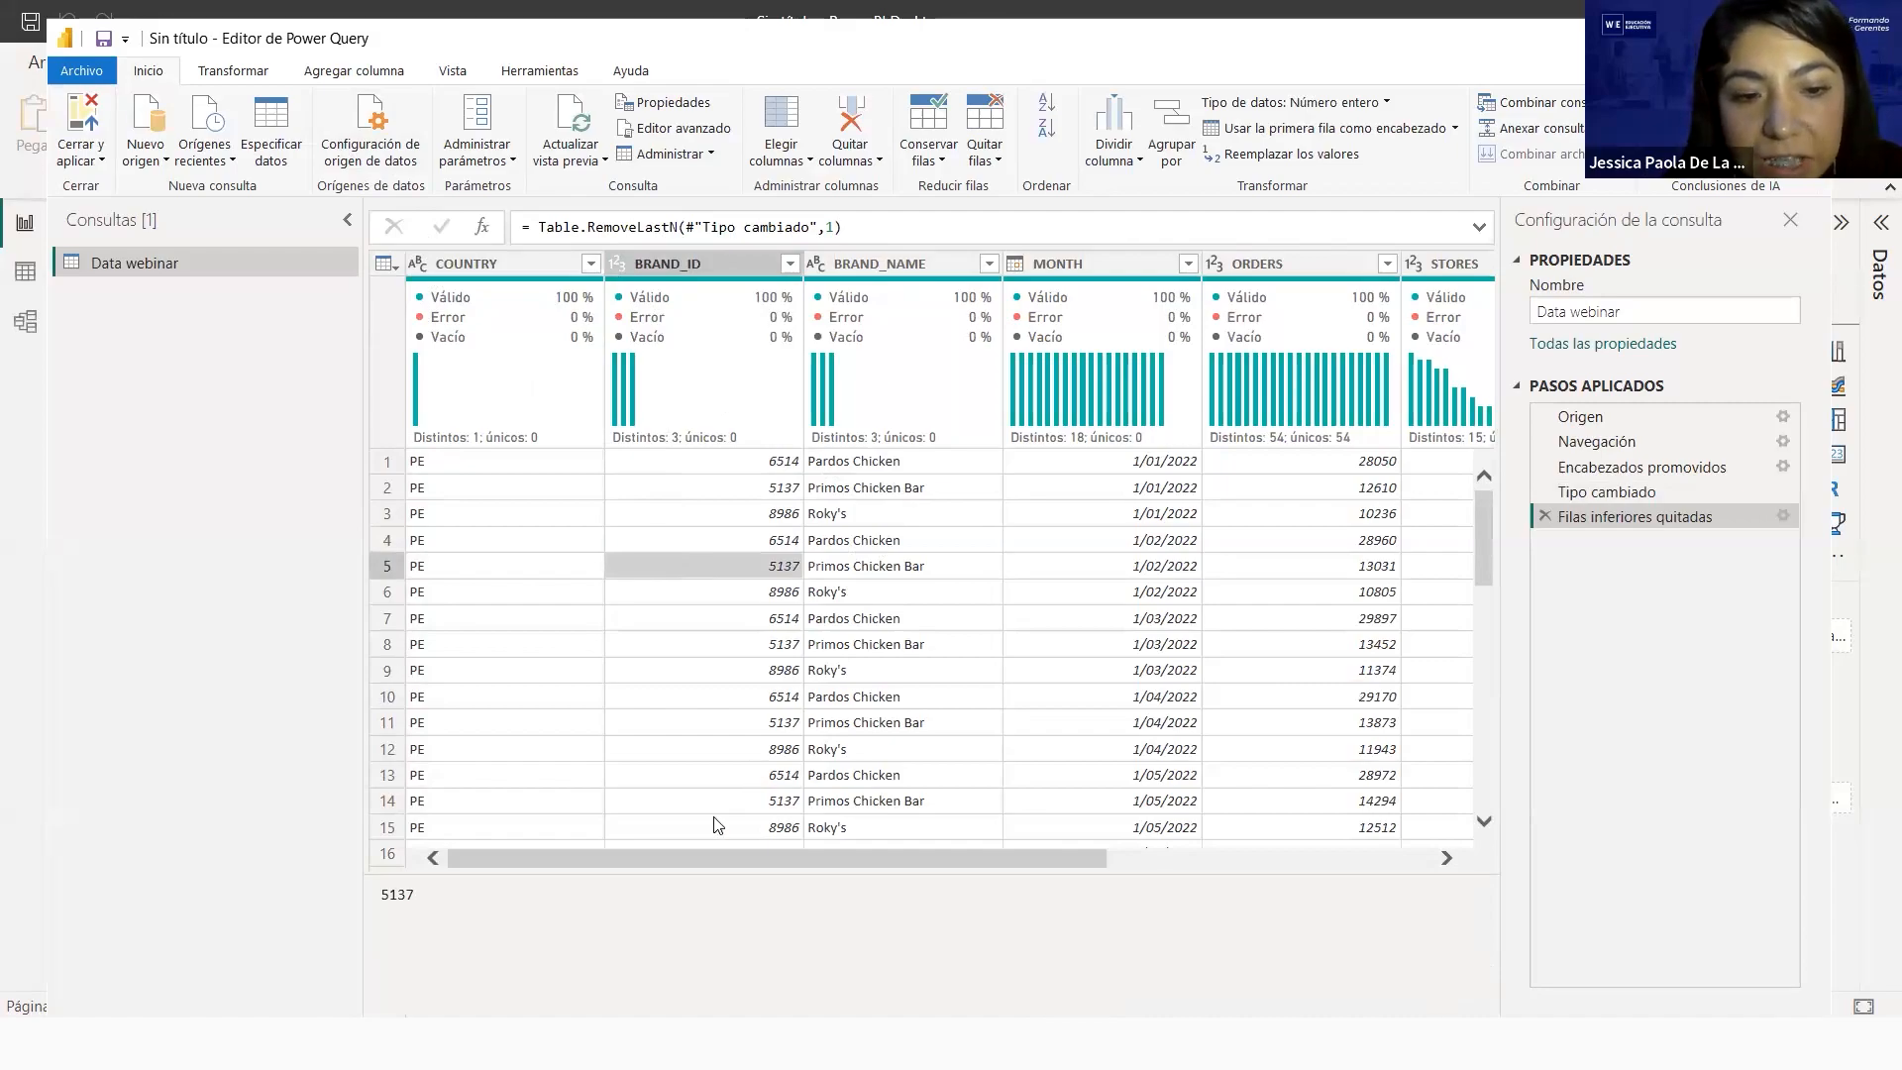
{"action": "left_click_drag", "start_coordinate": [772, 858], "coordinate": [1166, 860]}
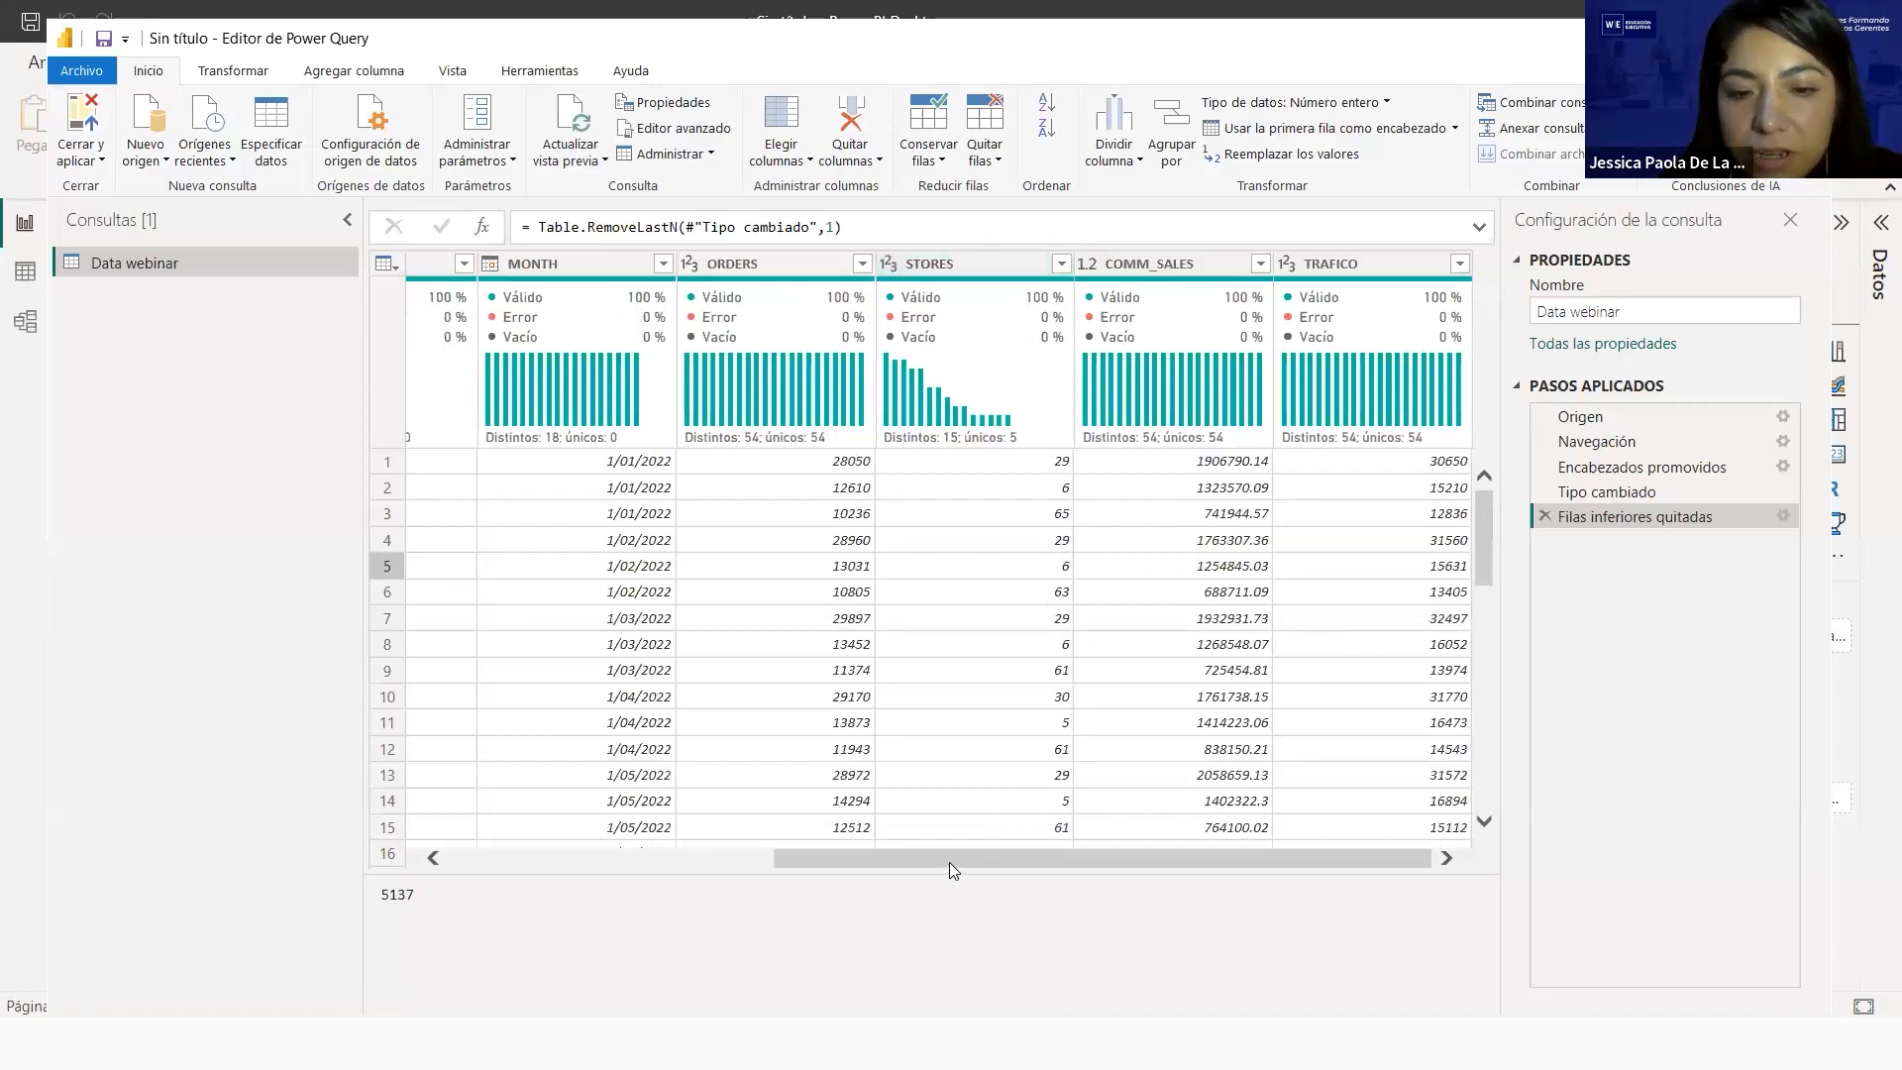
{"action": "left_click_drag", "start_coordinate": [949, 862], "coordinate": [622, 862]}
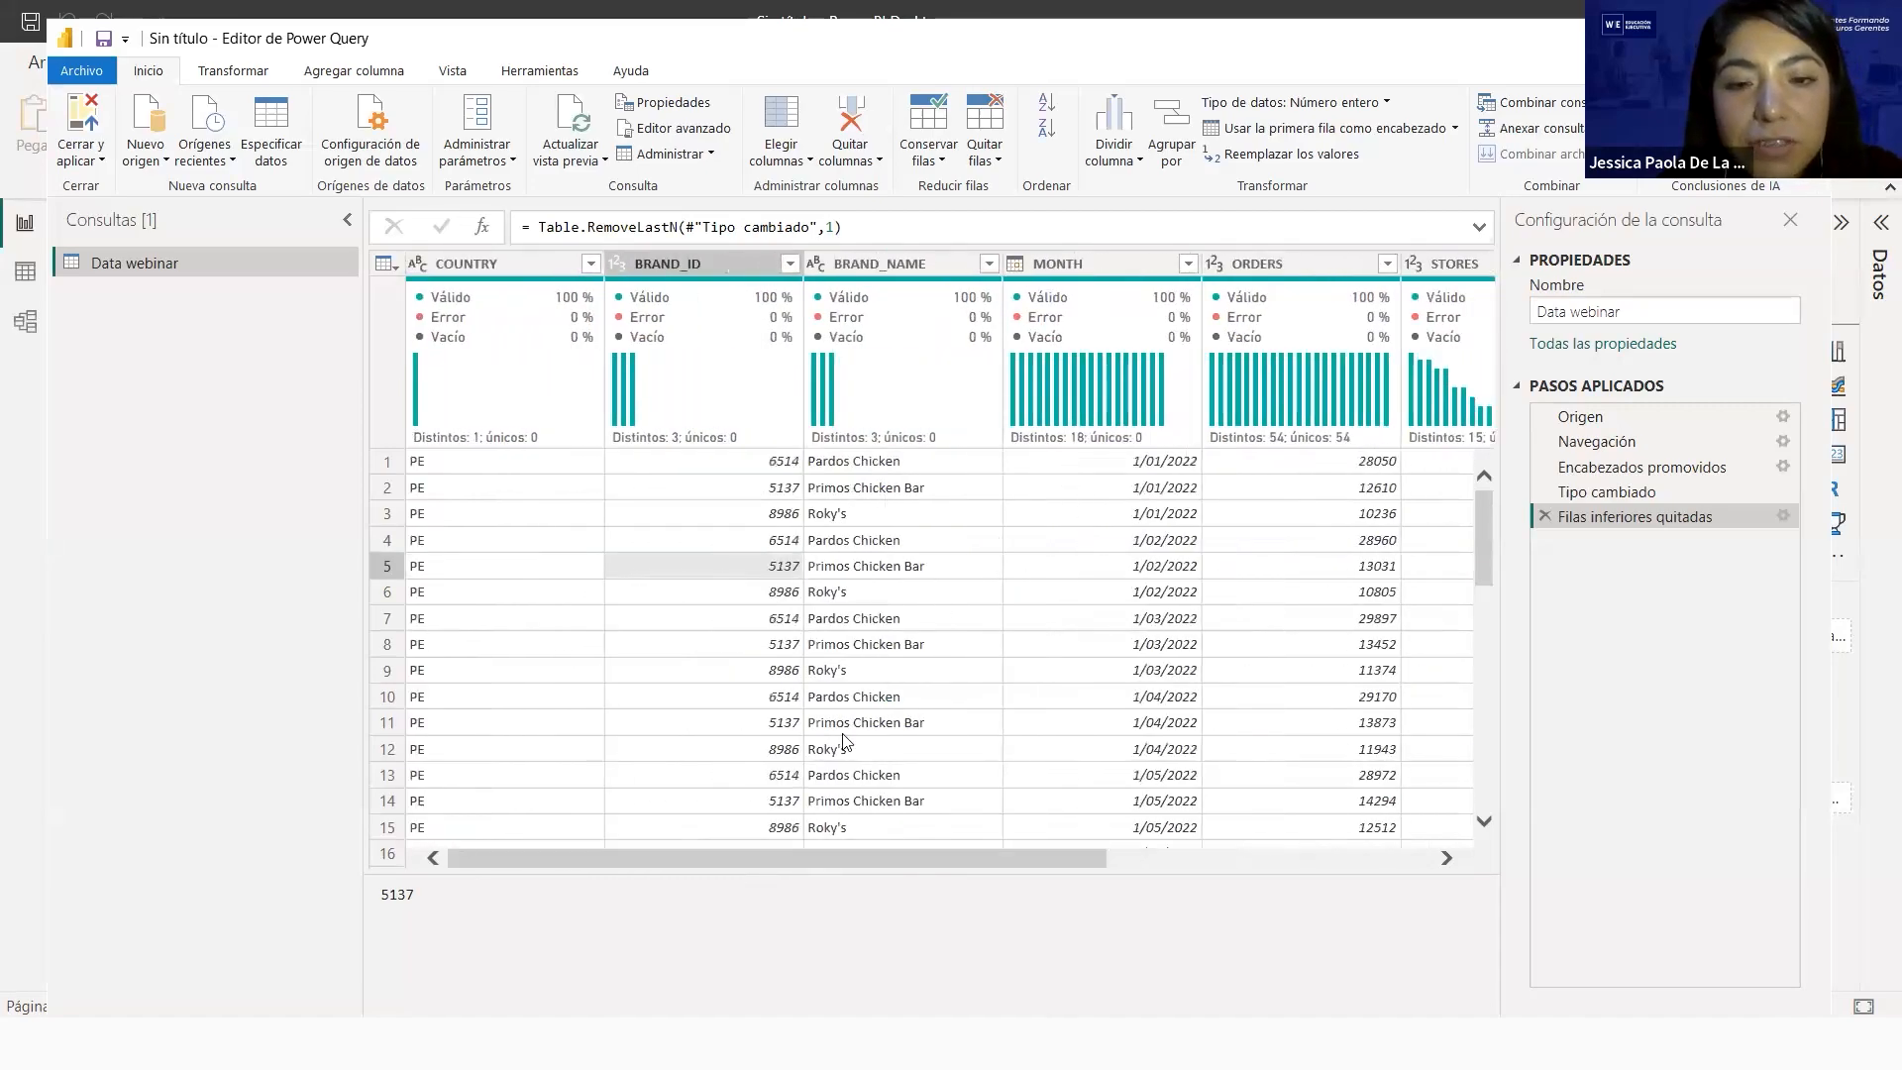
{"action": "left_click_drag", "start_coordinate": [782, 864], "coordinate": [1268, 903]}
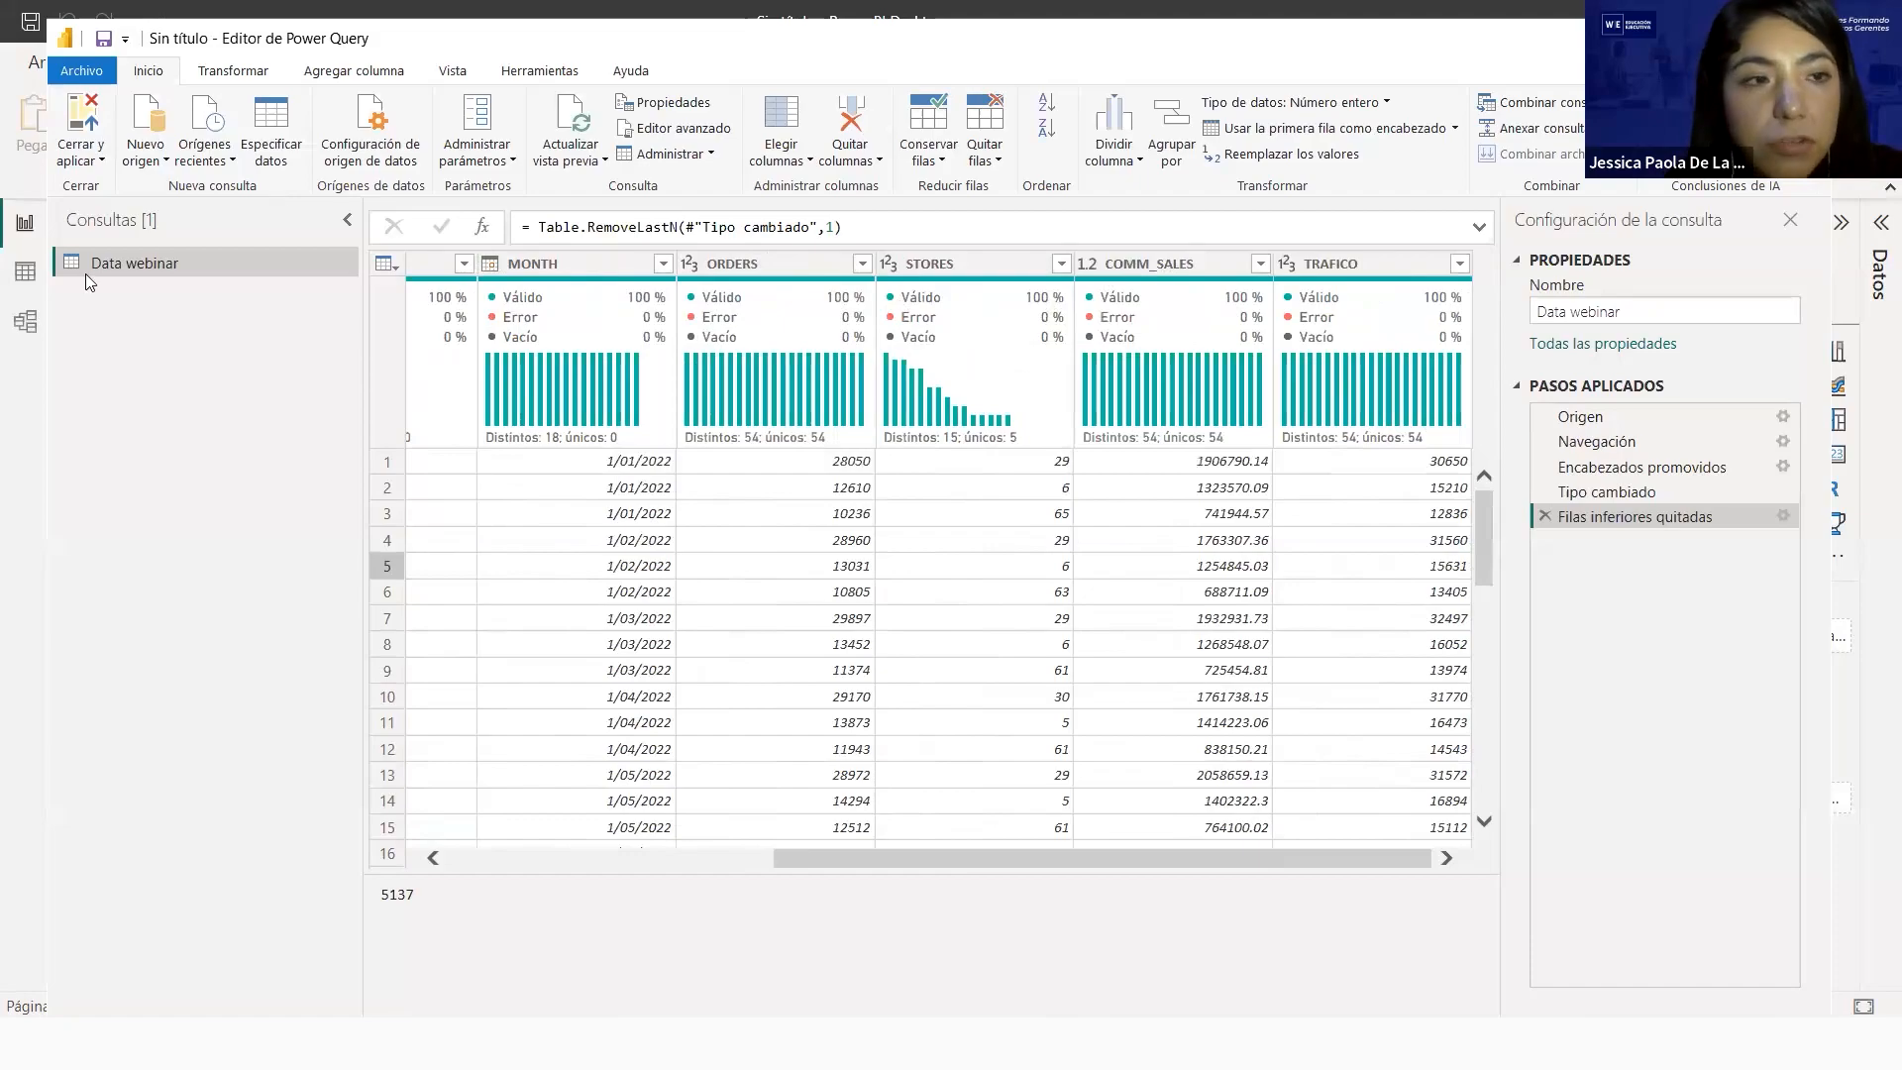
Apply the query changes, close the Power Query Editor and display the Data webinar records in the table view
{"action": "left_click", "coordinate": [86, 123]}
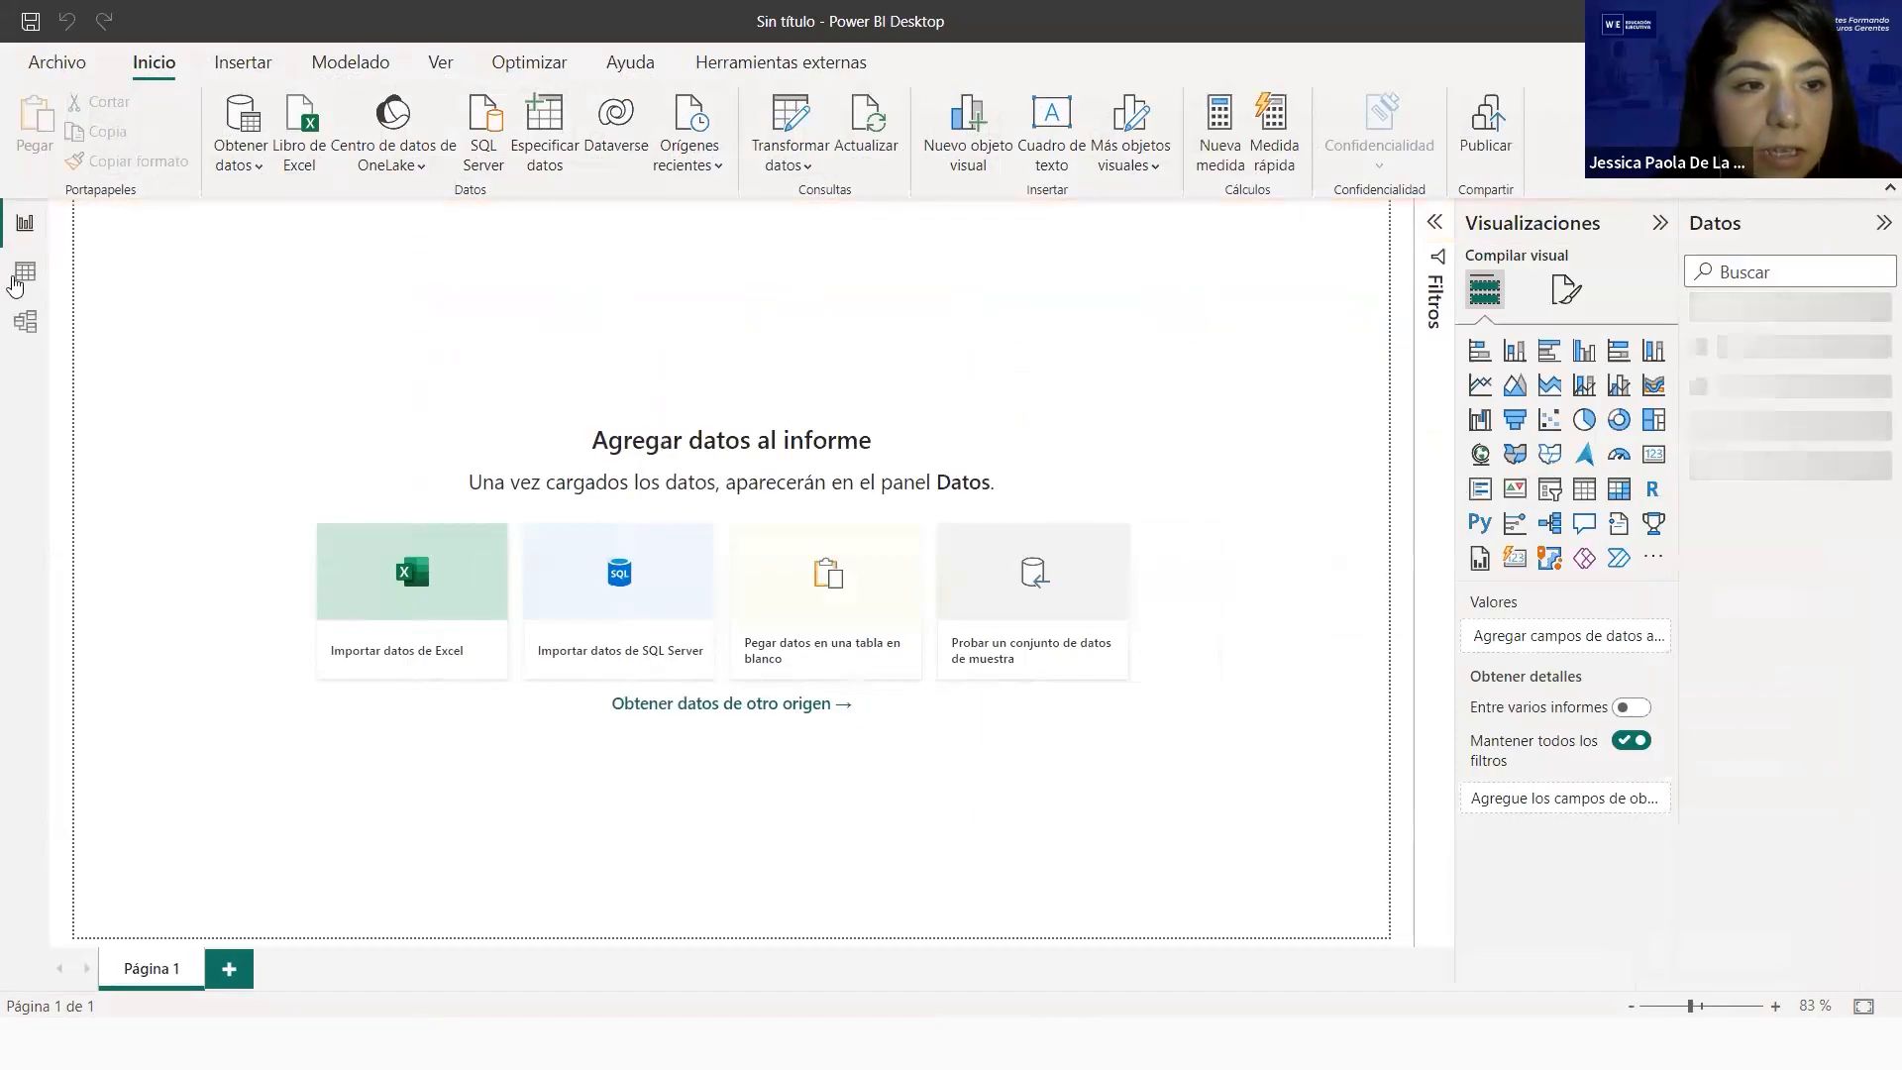
{"action": "left_click", "coordinate": [25, 272]}
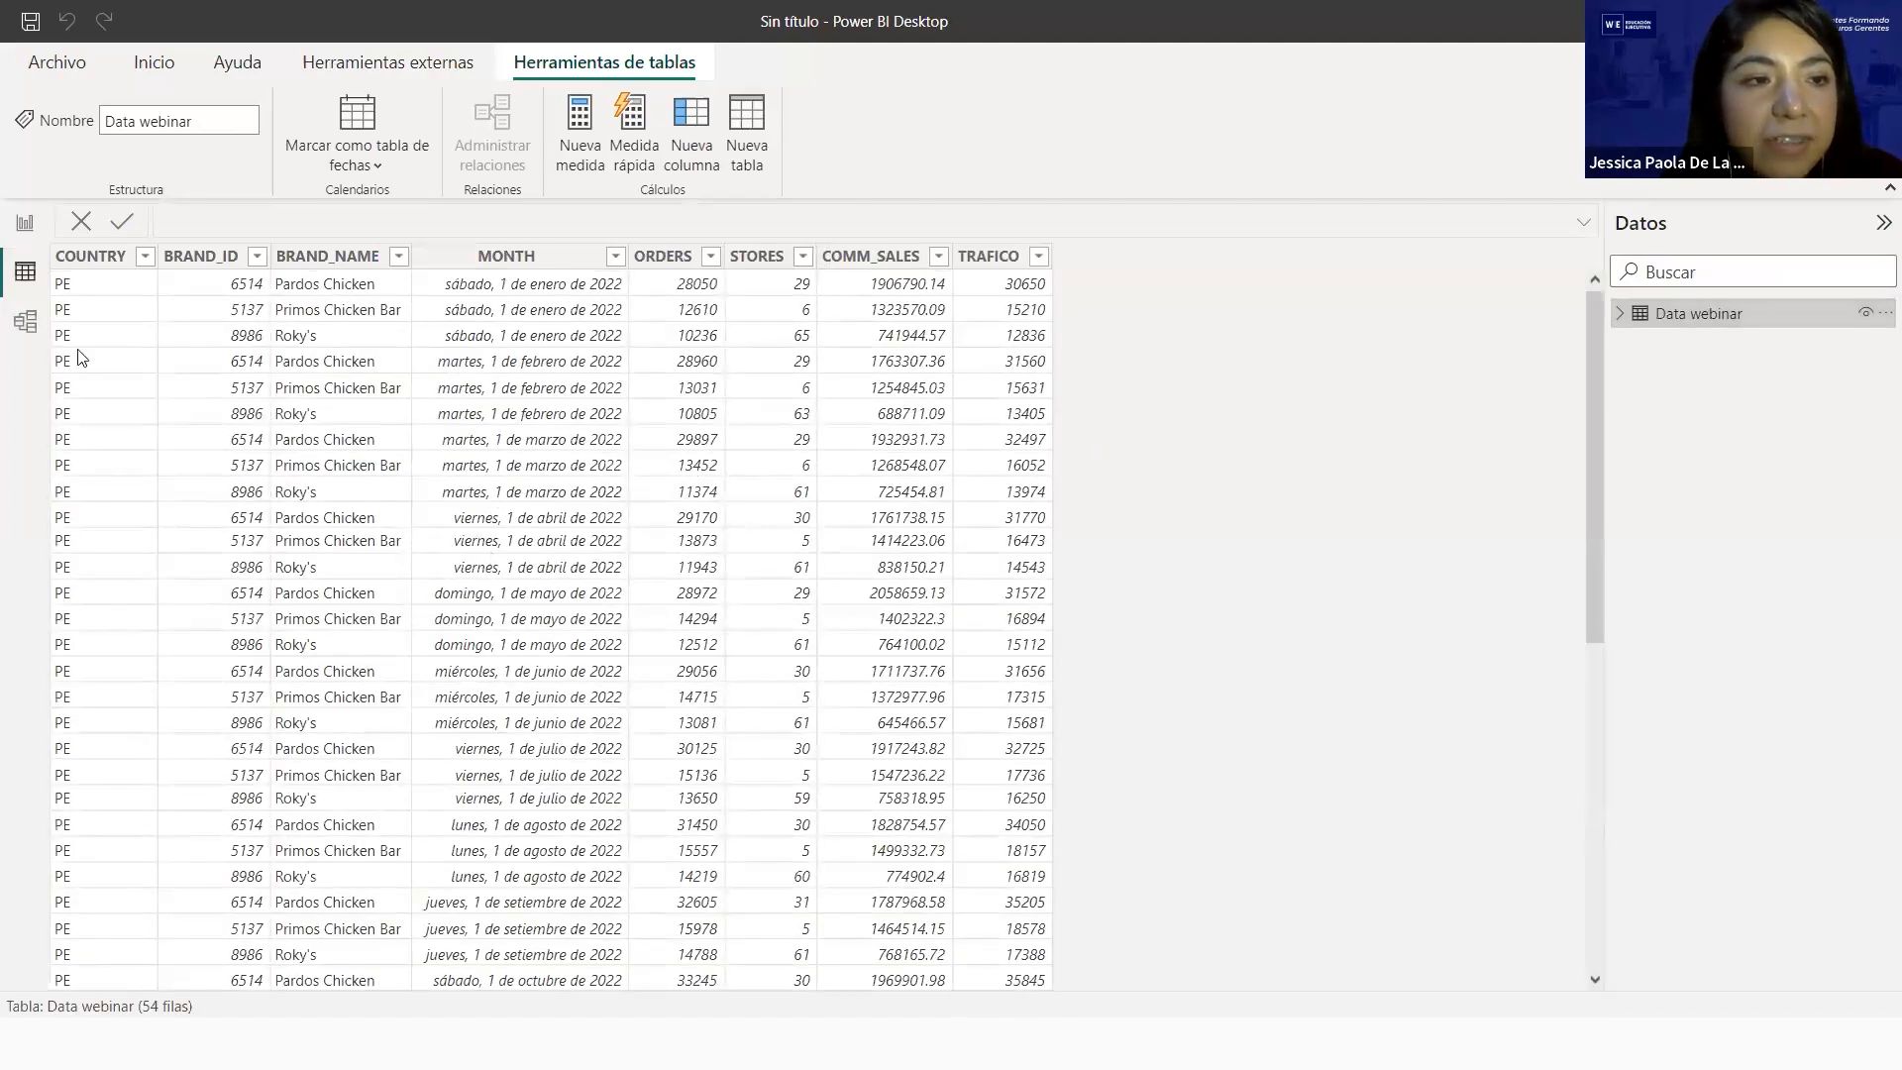
{"action": "left_click", "coordinate": [117, 335]}
{"action": "left_click", "coordinate": [208, 337]}
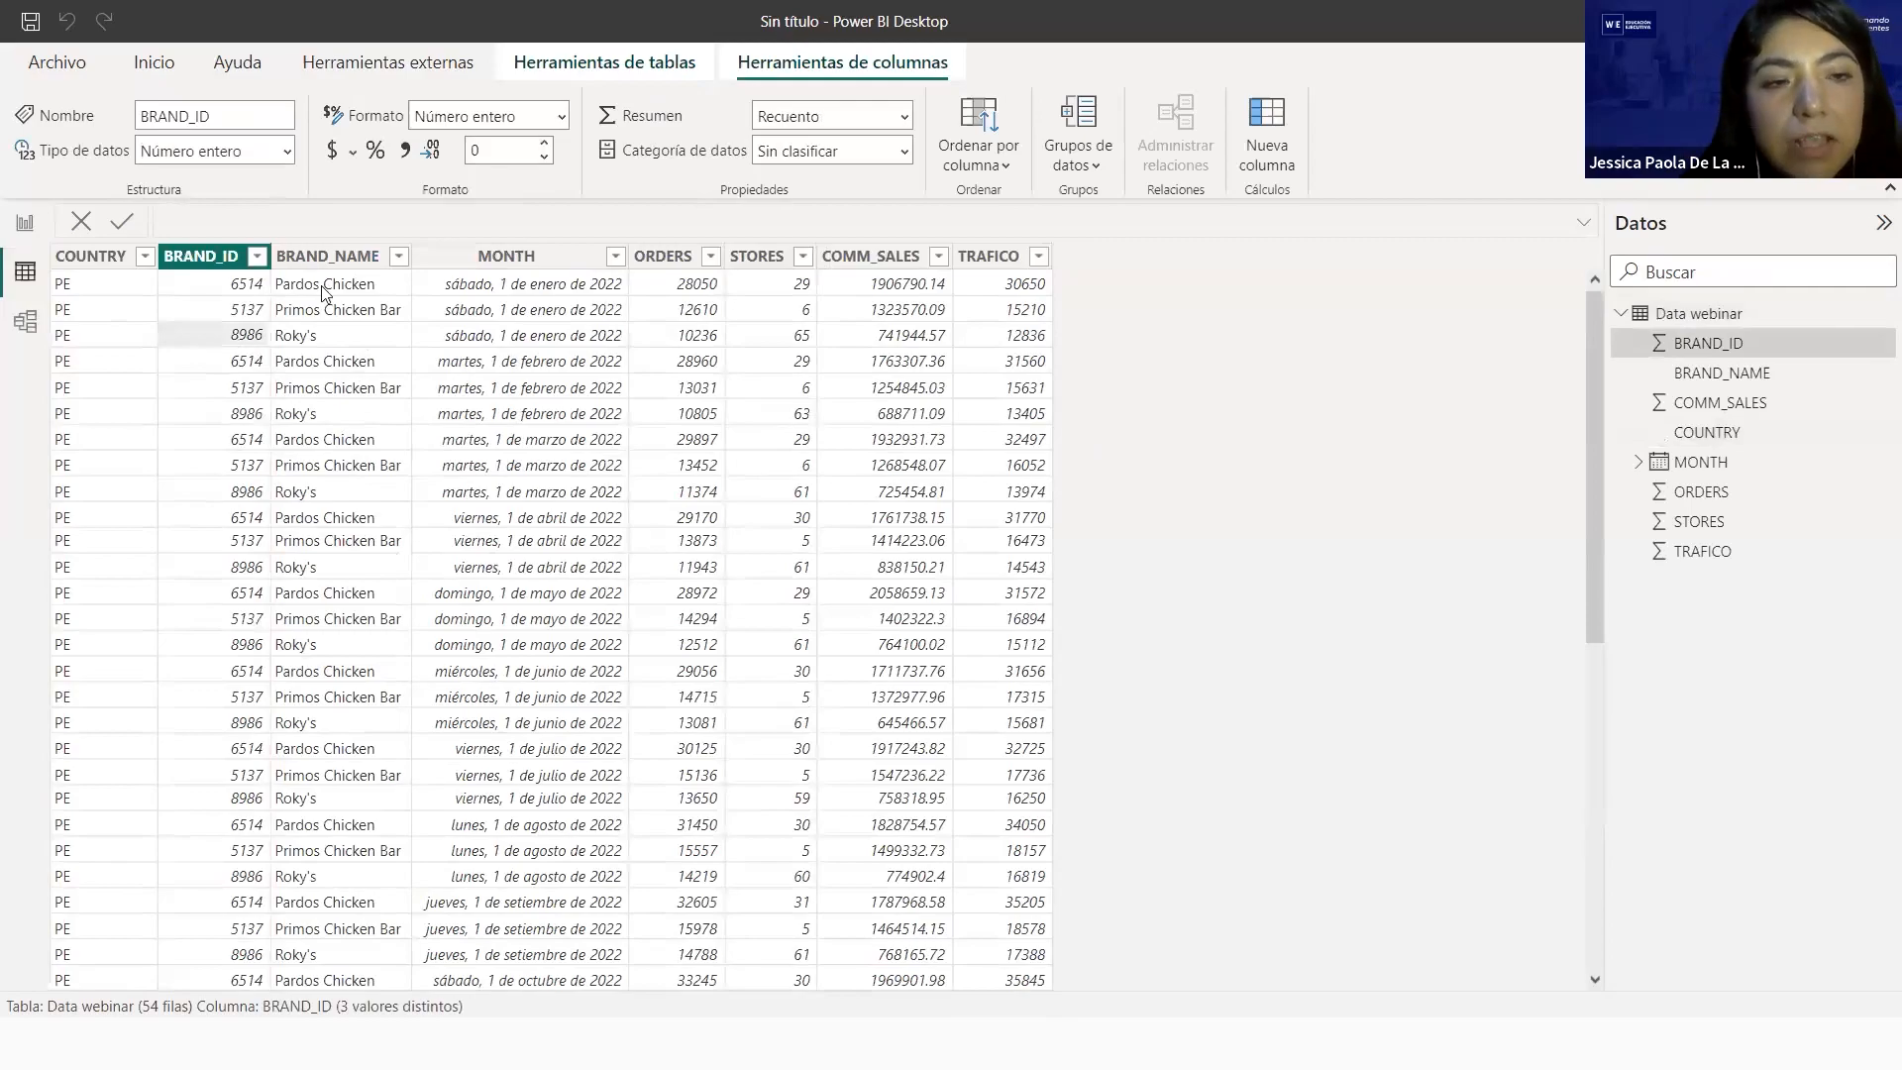
Format the MONTH column as a short date in the 14/03/2001 style
{"action": "left_click", "coordinate": [507, 262]}
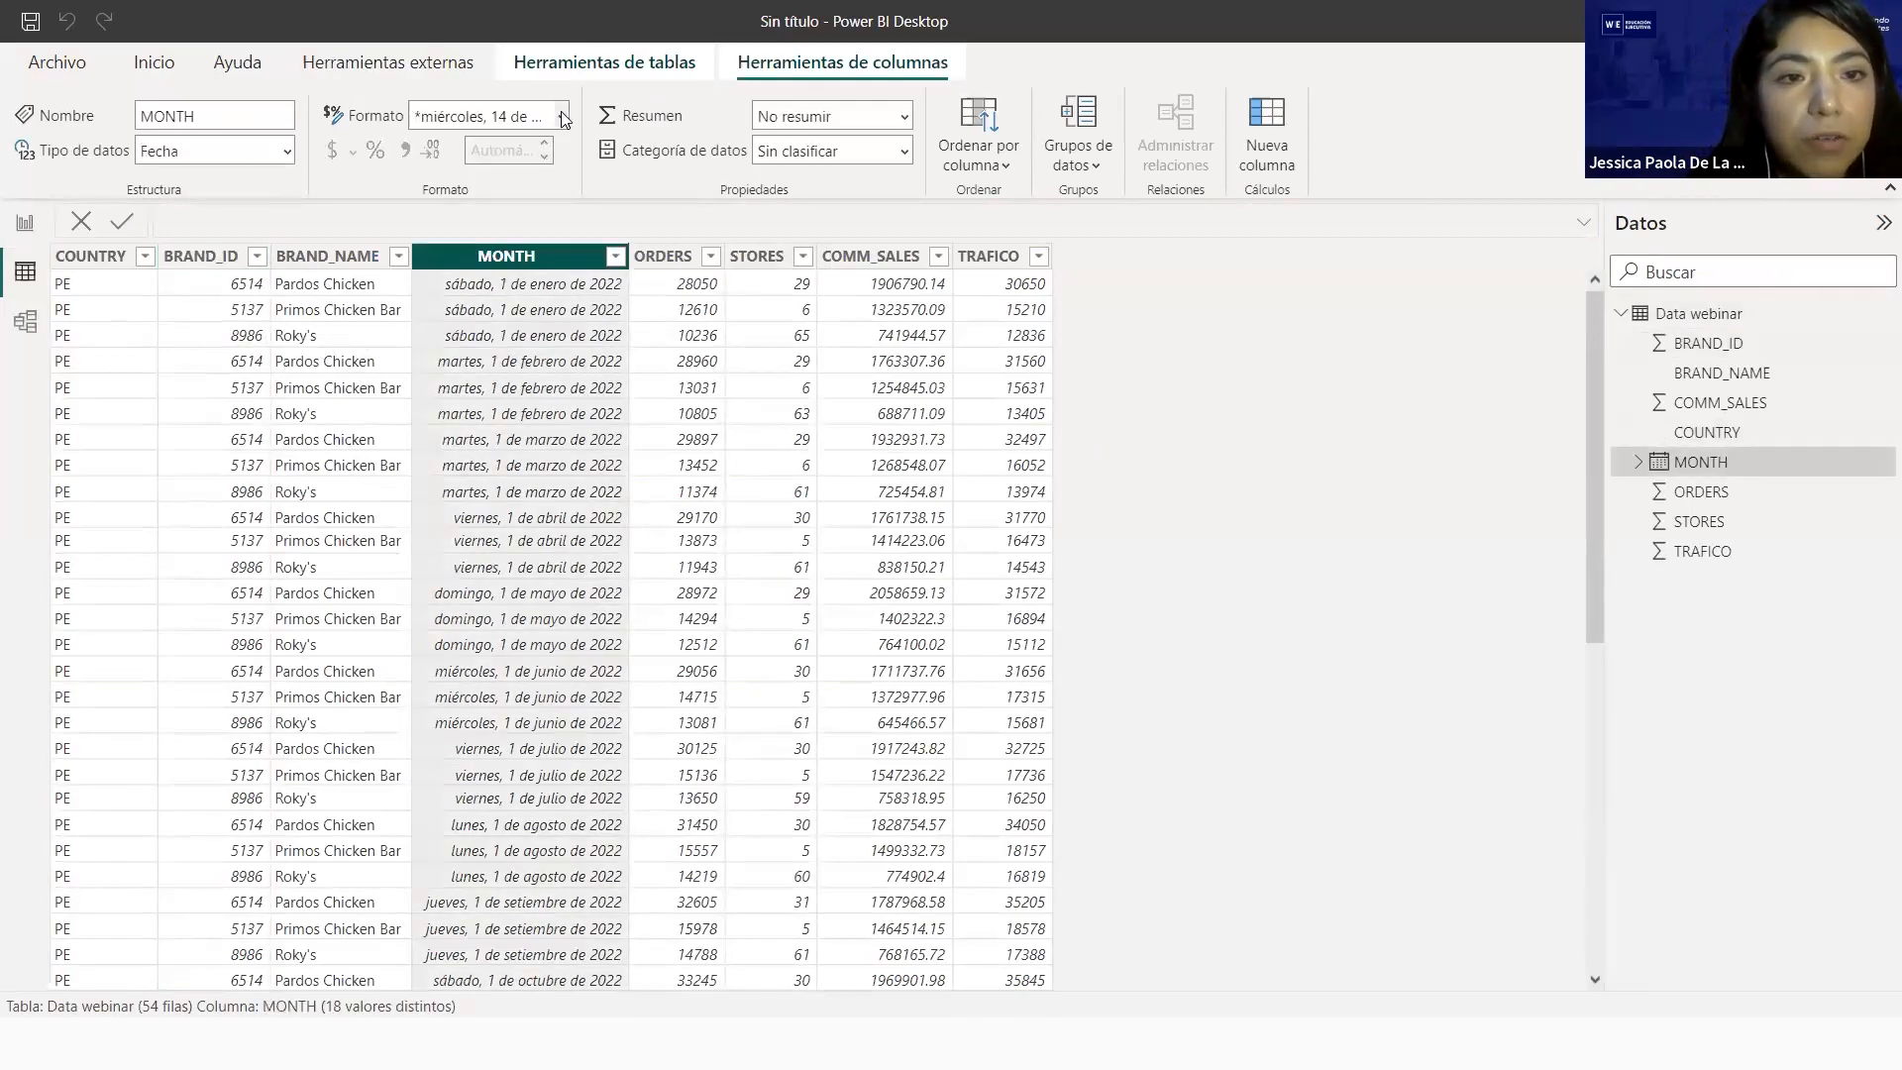
{"action": "left_click", "coordinate": [561, 116]}
{"action": "left_click", "coordinate": [492, 190]}
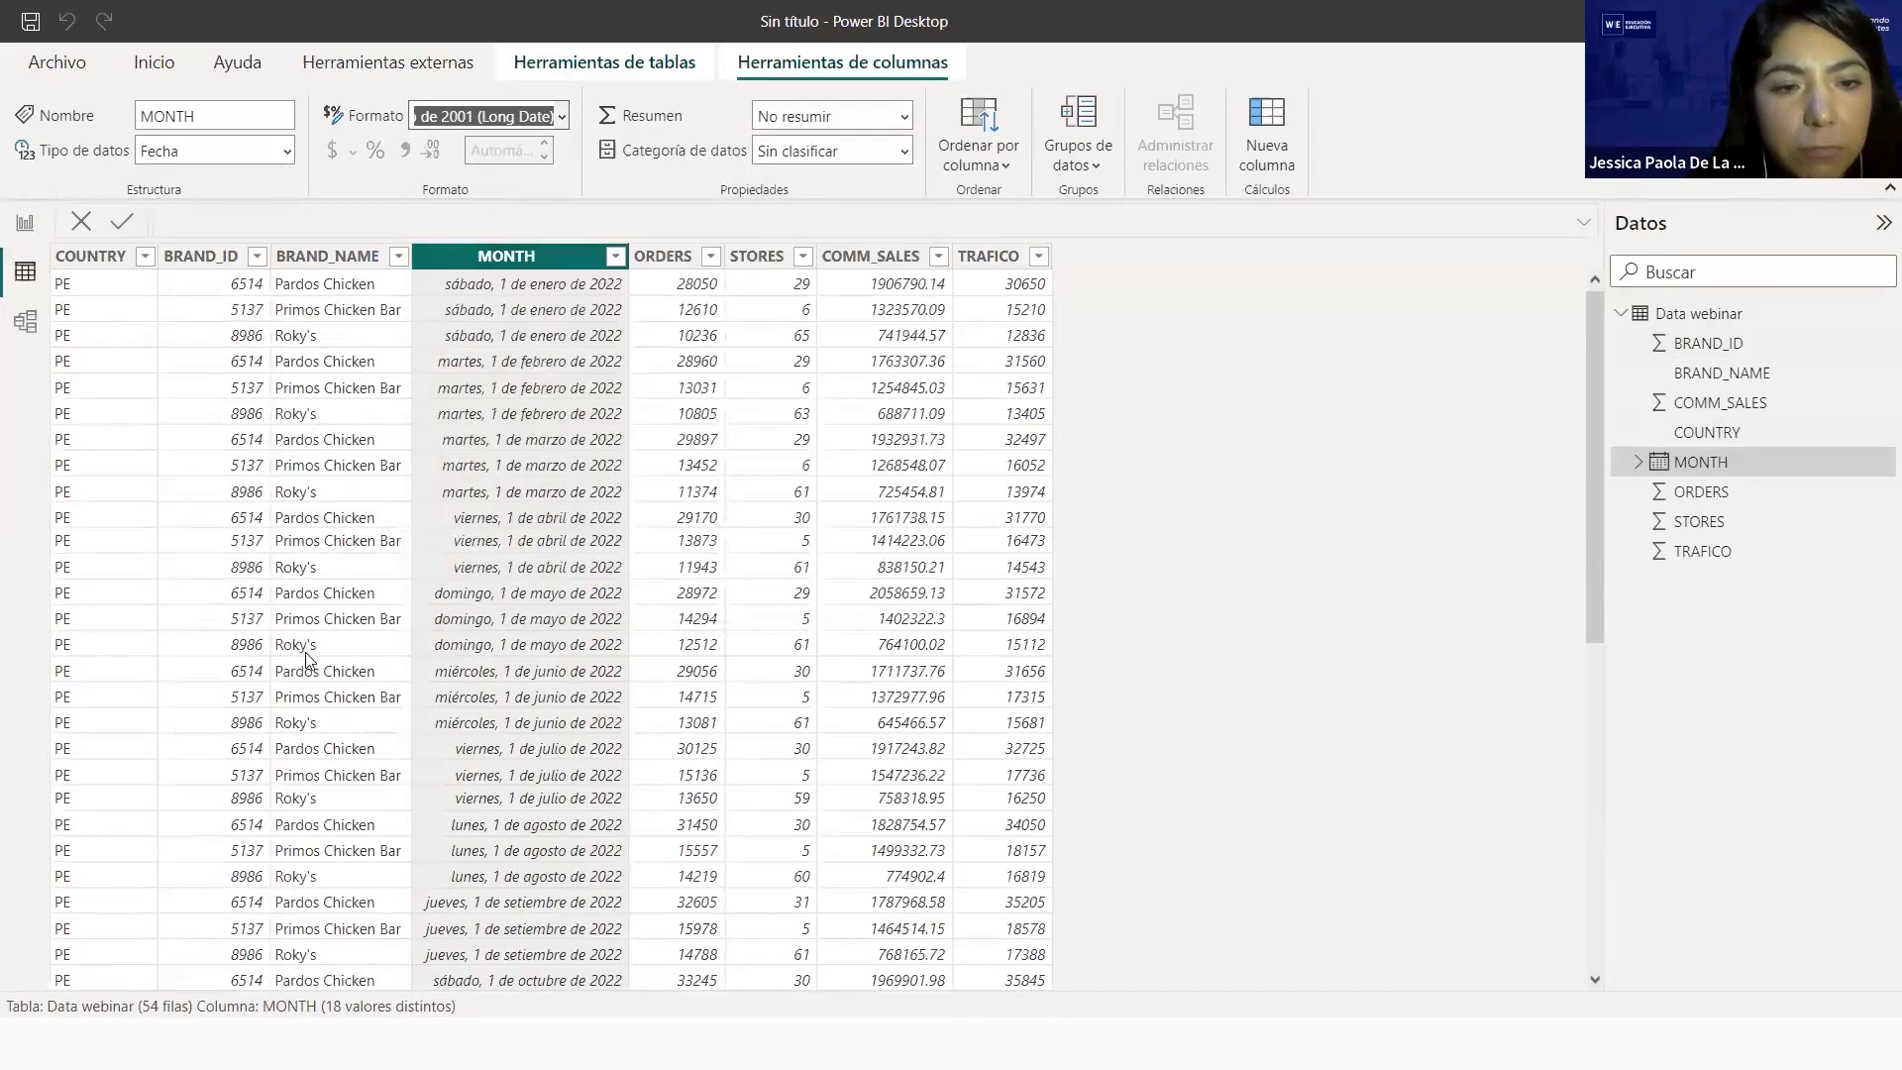
{"action": "key", "text": "Down"}
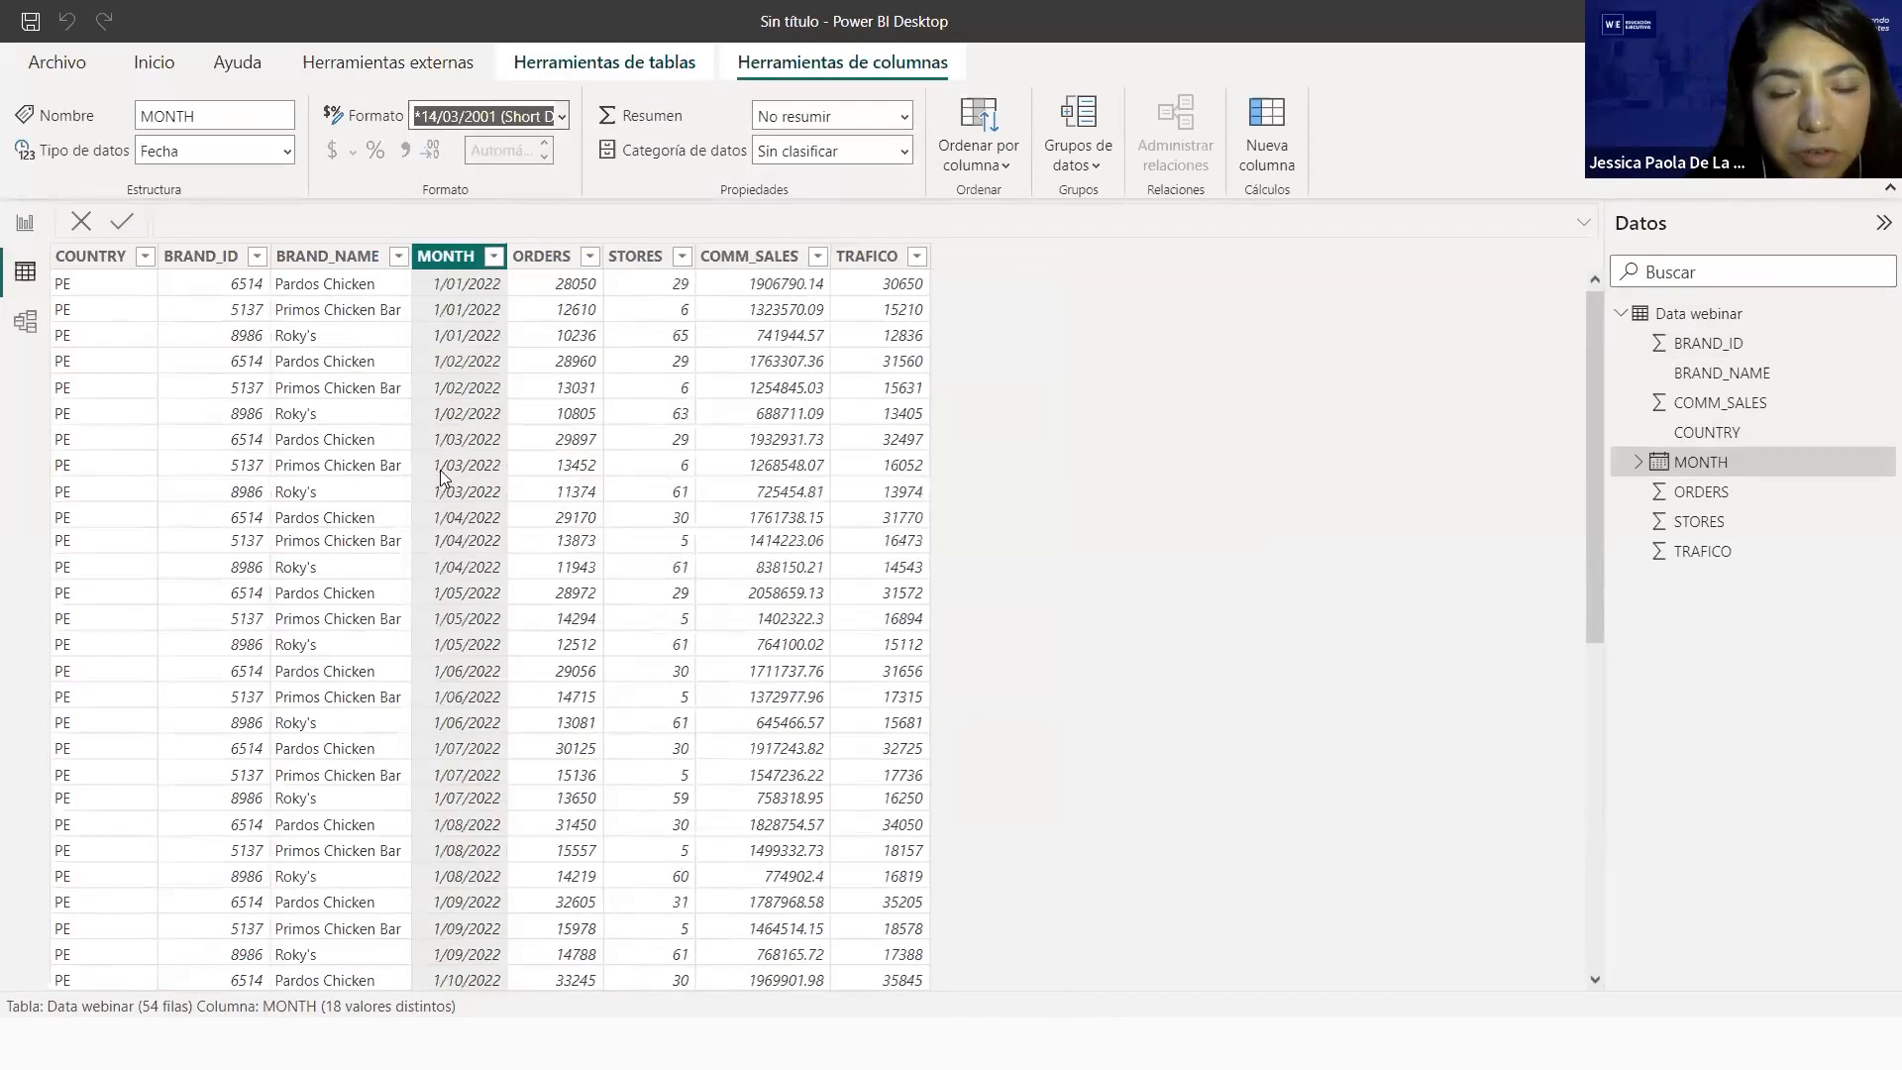
Try the dollar currency format on the COMM_SALES column and switch it to a decimal number with 2 decimal places
{"action": "left_click", "coordinate": [575, 459]}
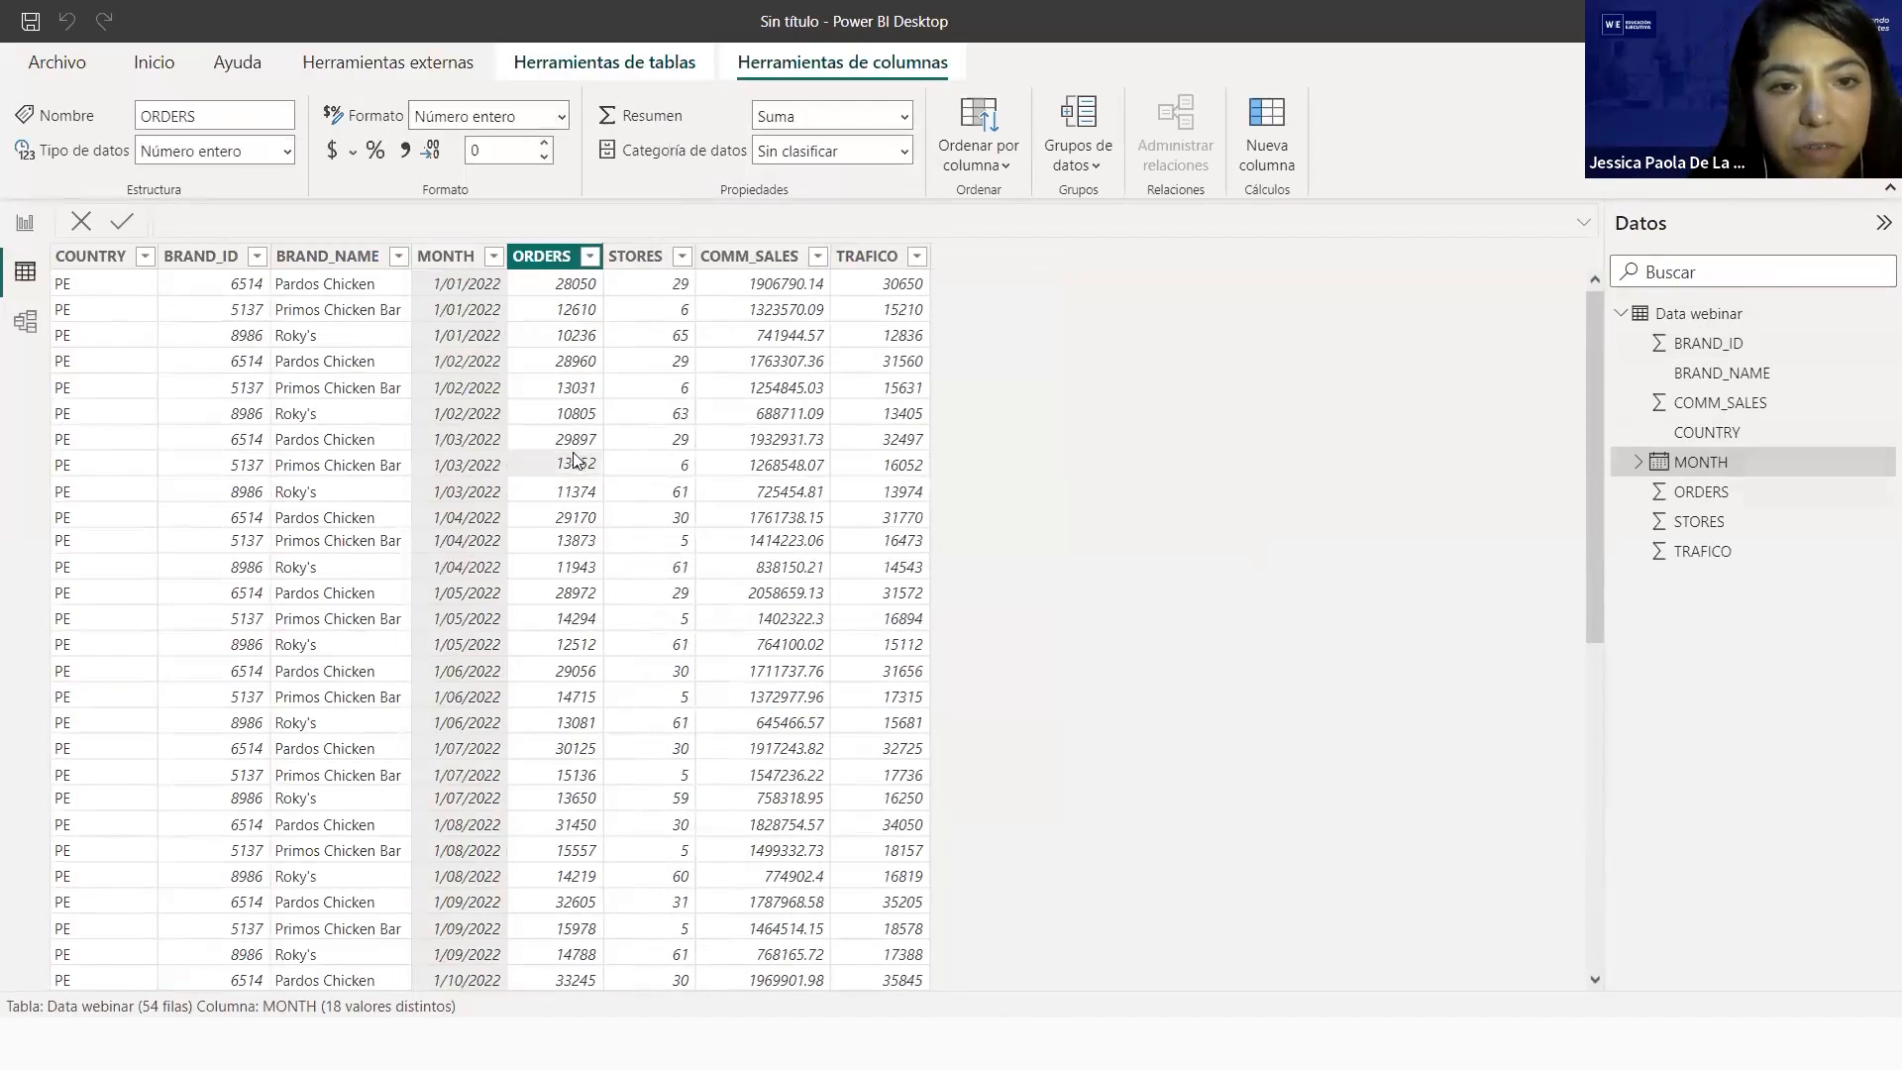
{"action": "left_click", "coordinate": [644, 460]}
{"action": "left_click", "coordinate": [769, 463]}
{"action": "left_click", "coordinate": [760, 256]}
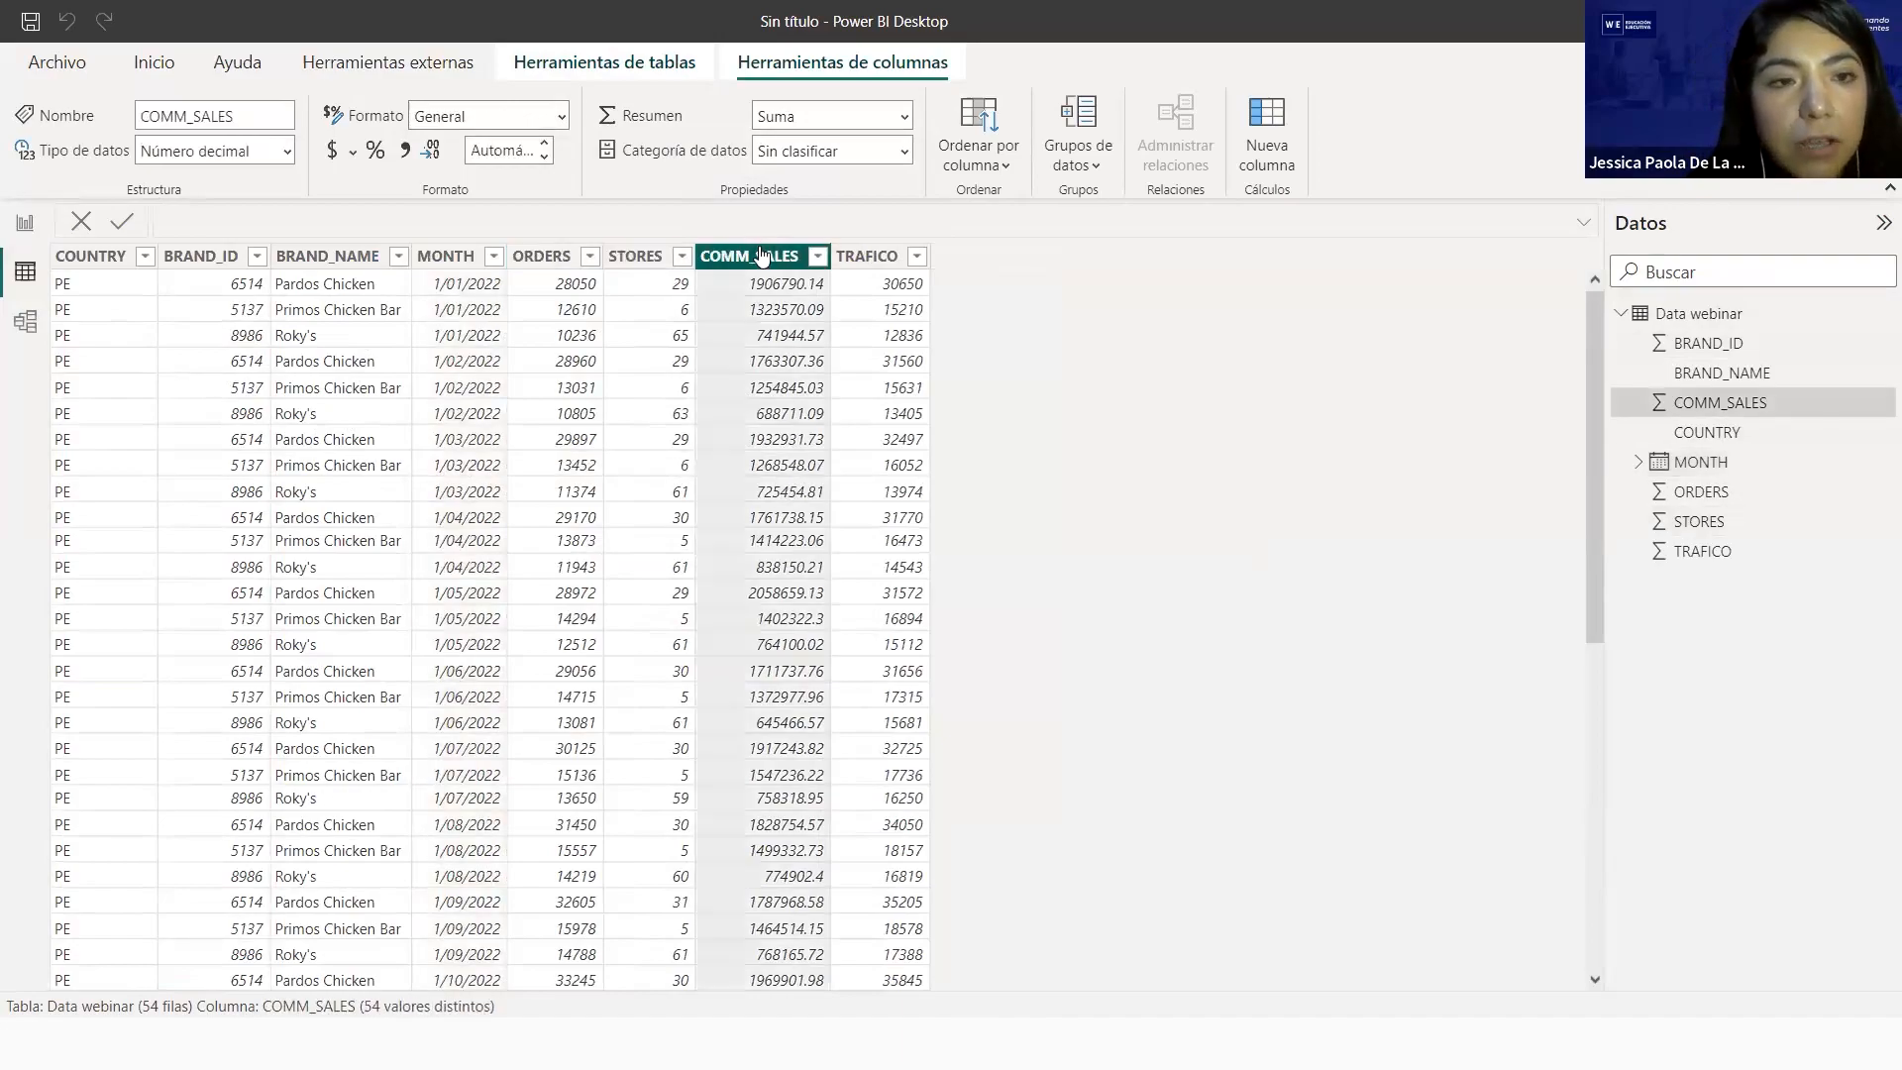
{"action": "left_click", "coordinate": [331, 150]}
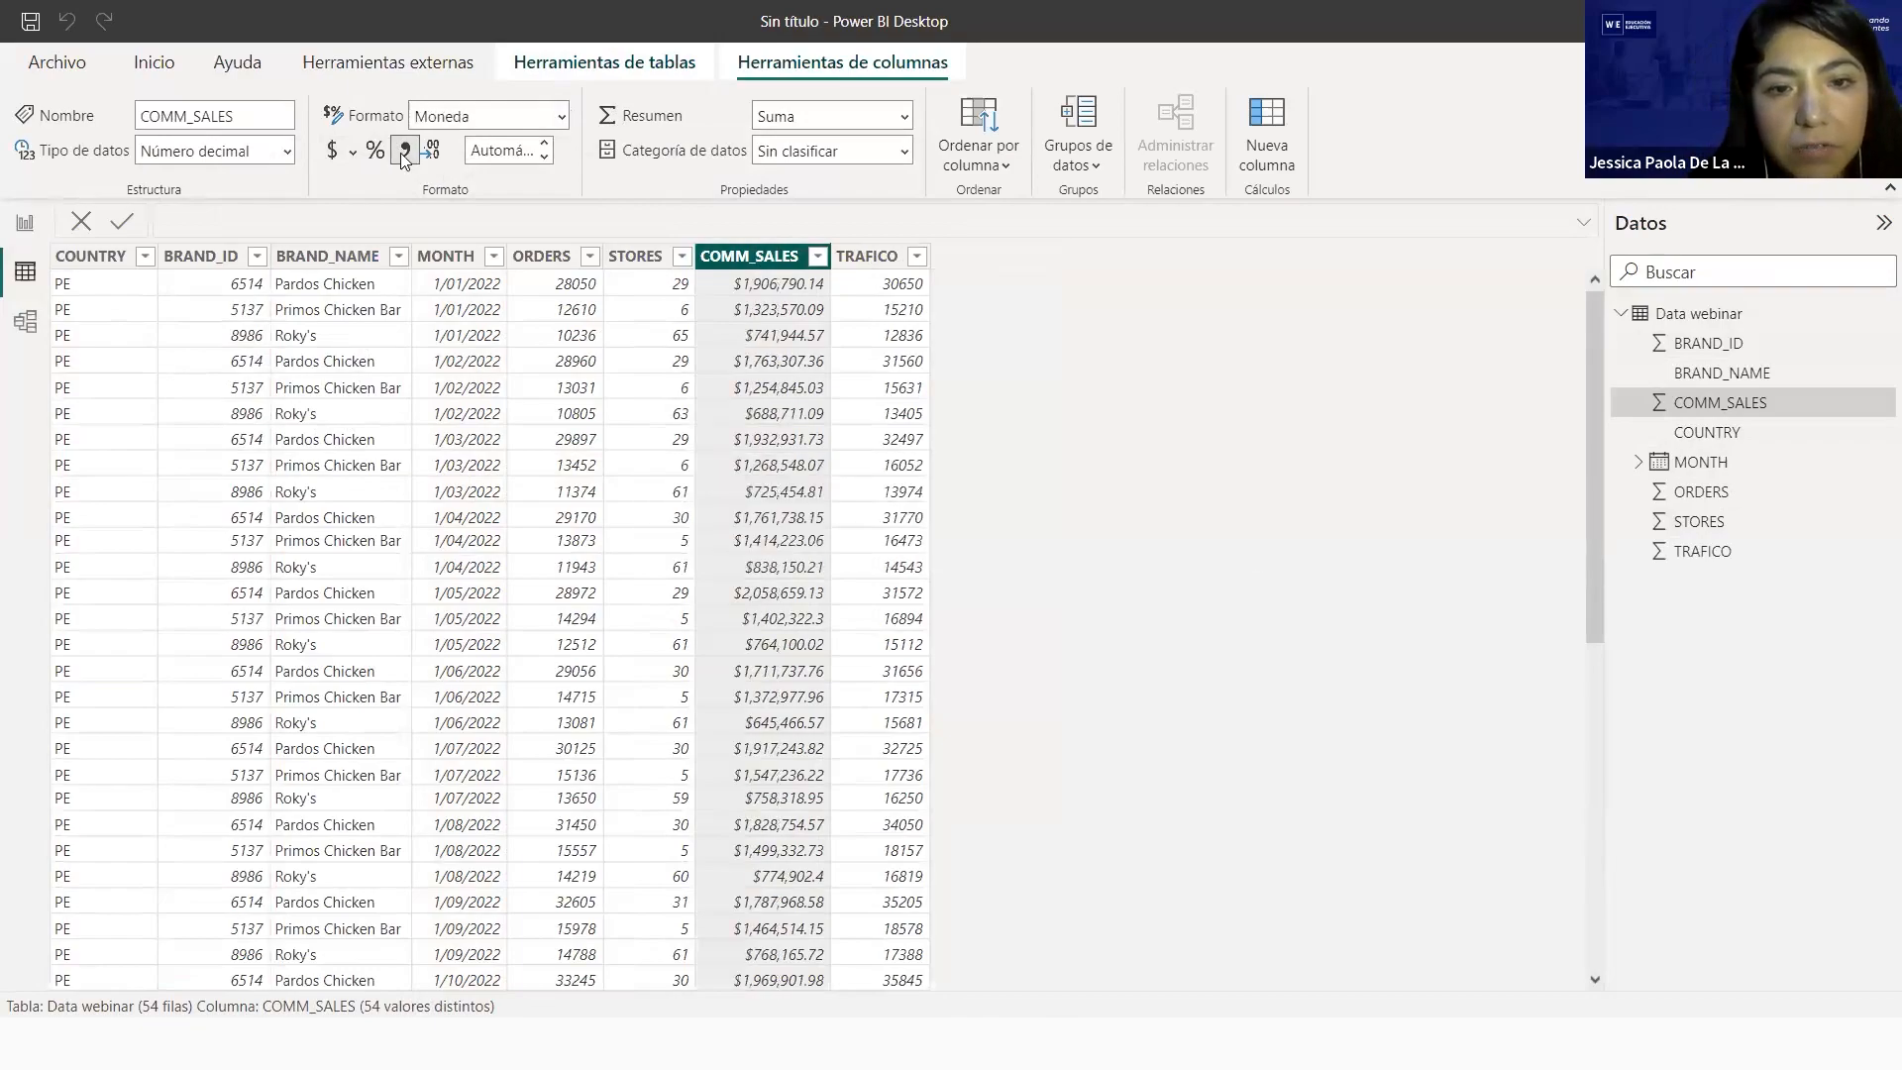
{"action": "left_click", "coordinate": [404, 153]}
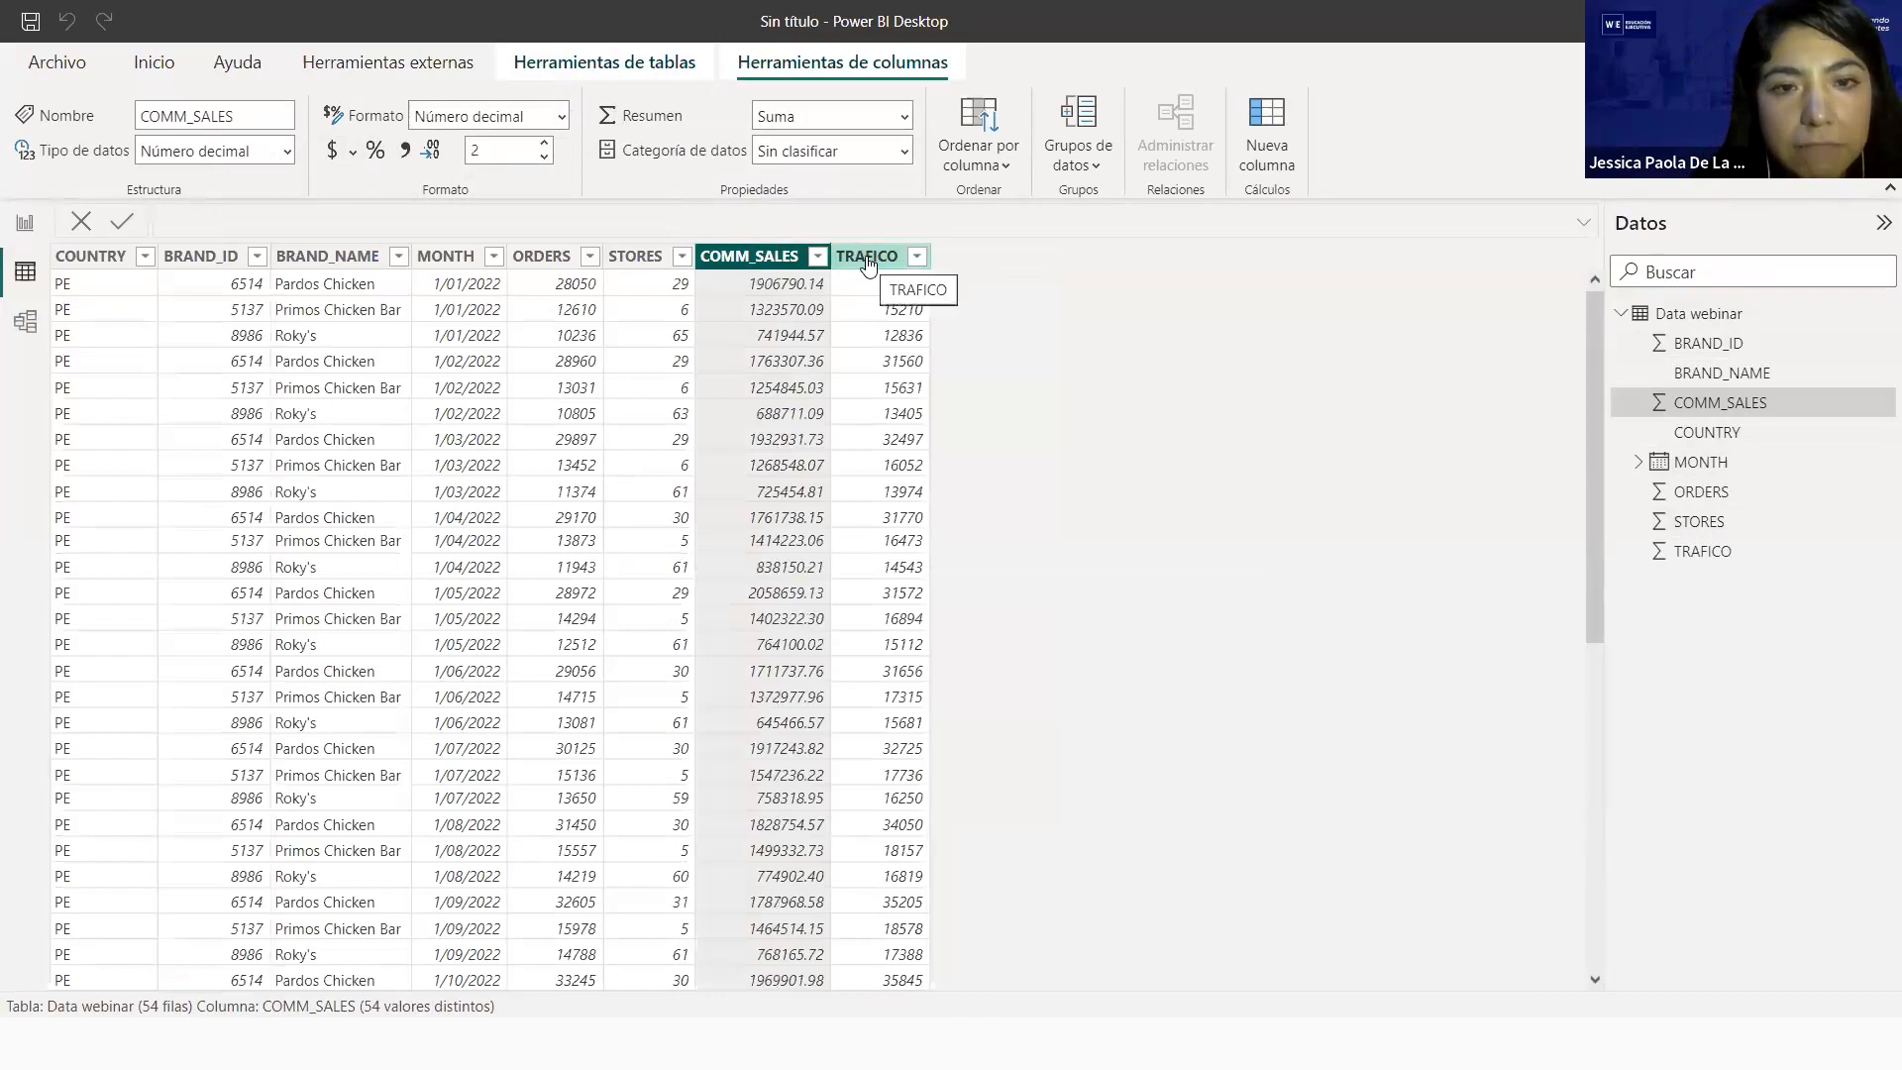
Add thousands separators to the whole numbers in the TRAFICO and ORDERS columns
{"action": "left_click", "coordinate": [865, 257]}
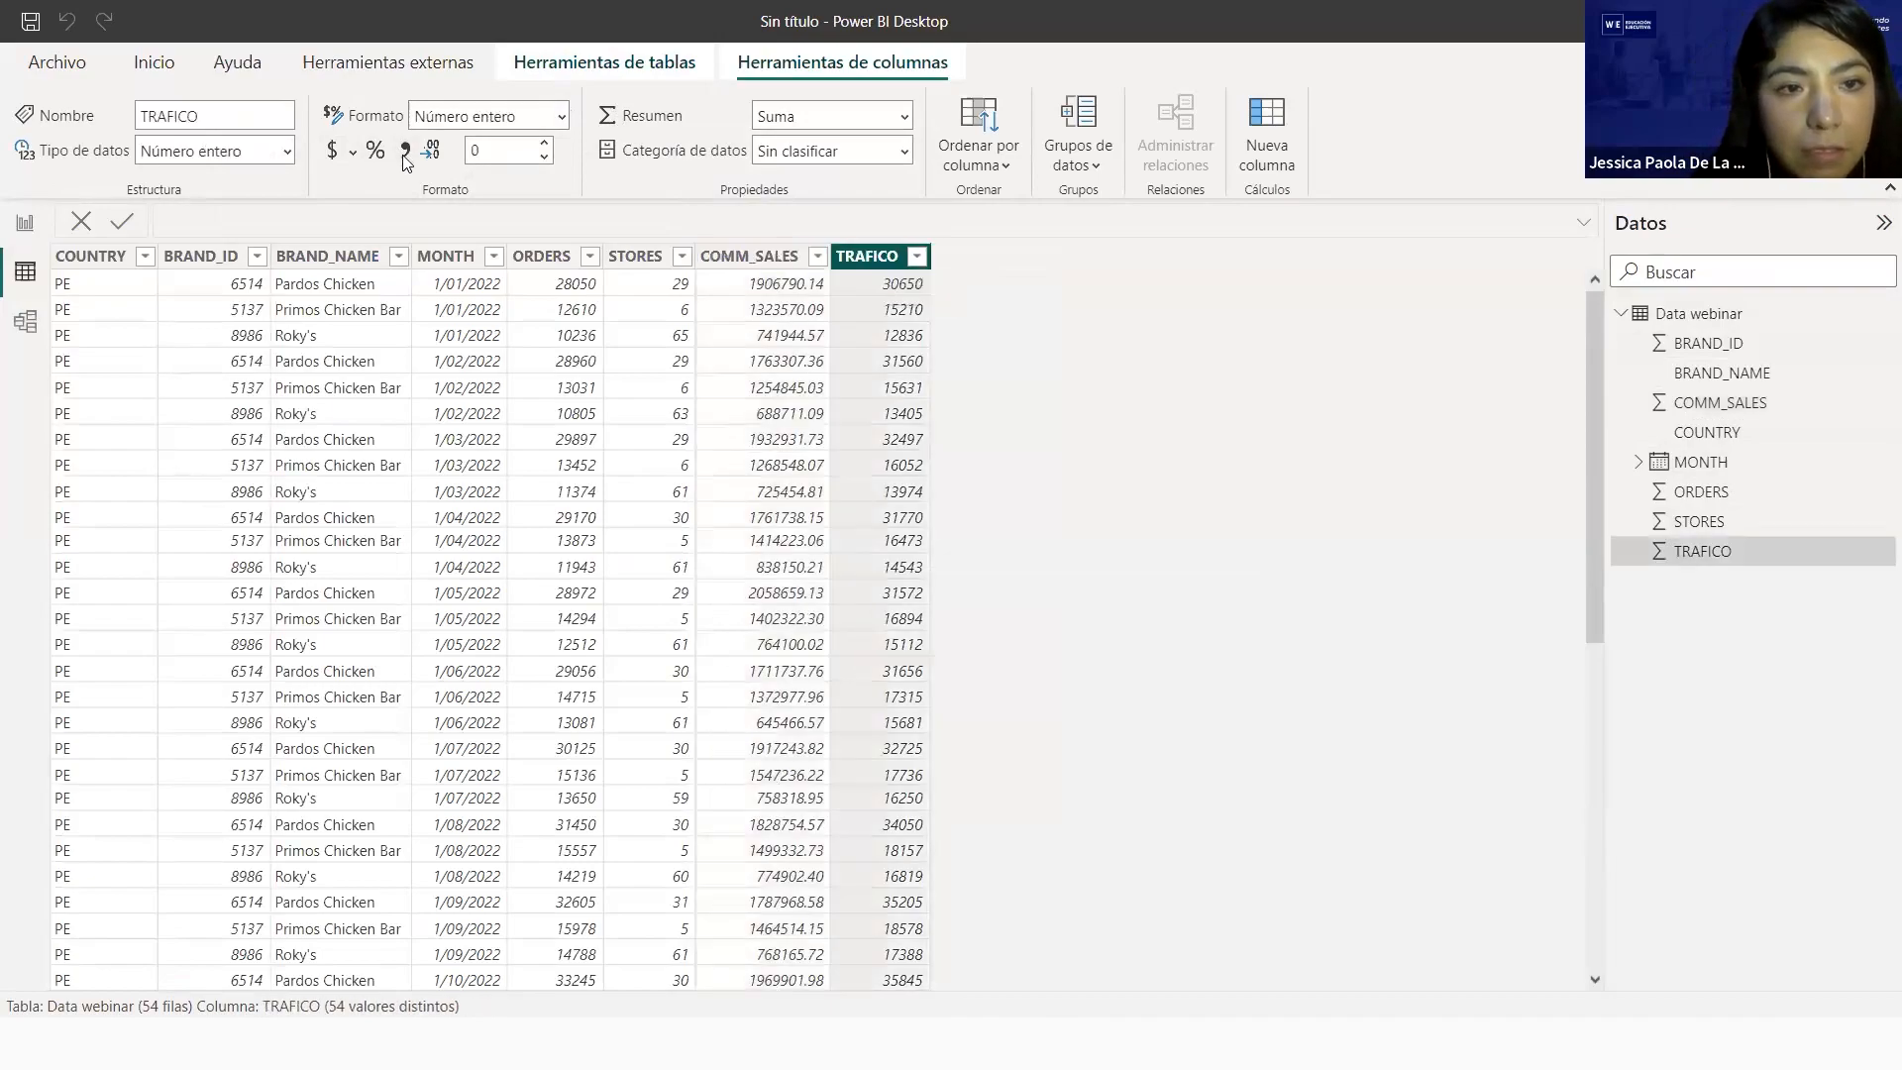
{"action": "left_click", "coordinate": [554, 264]}
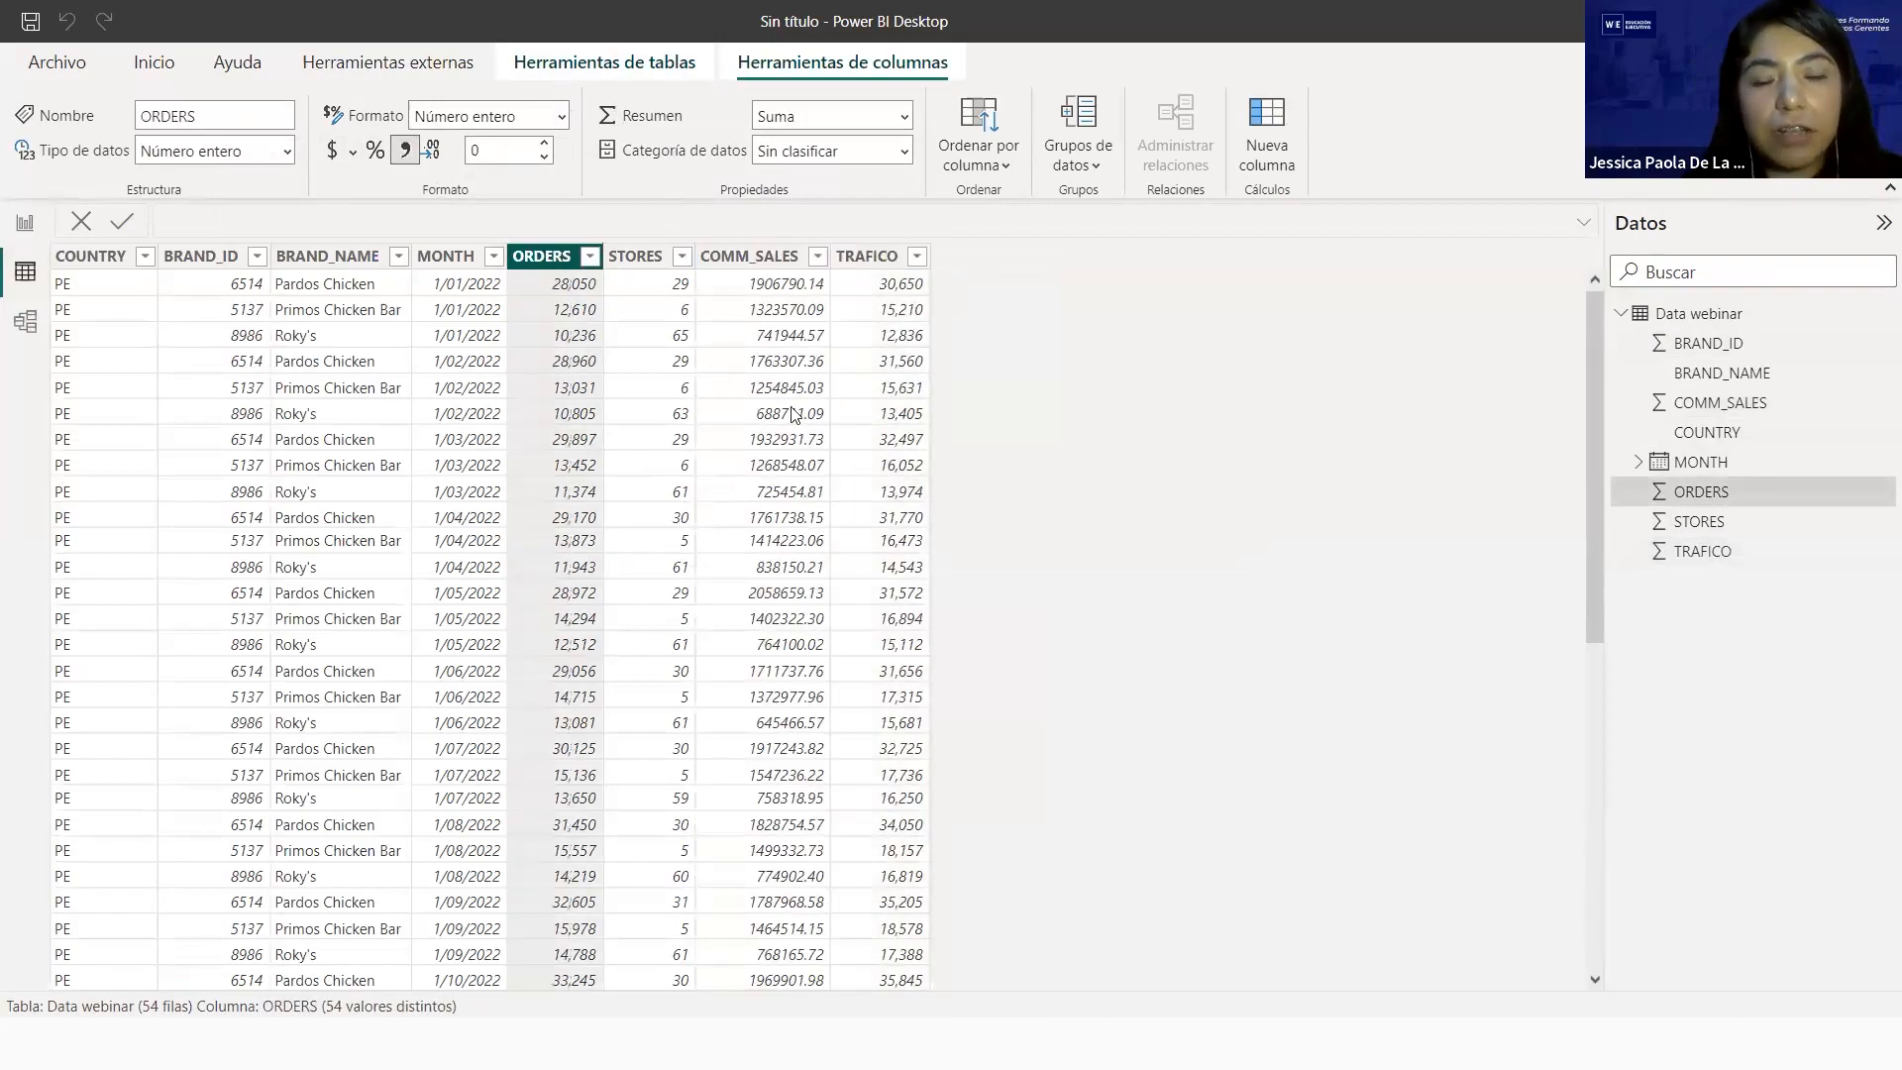
{"action": "left_click", "coordinate": [664, 703]}
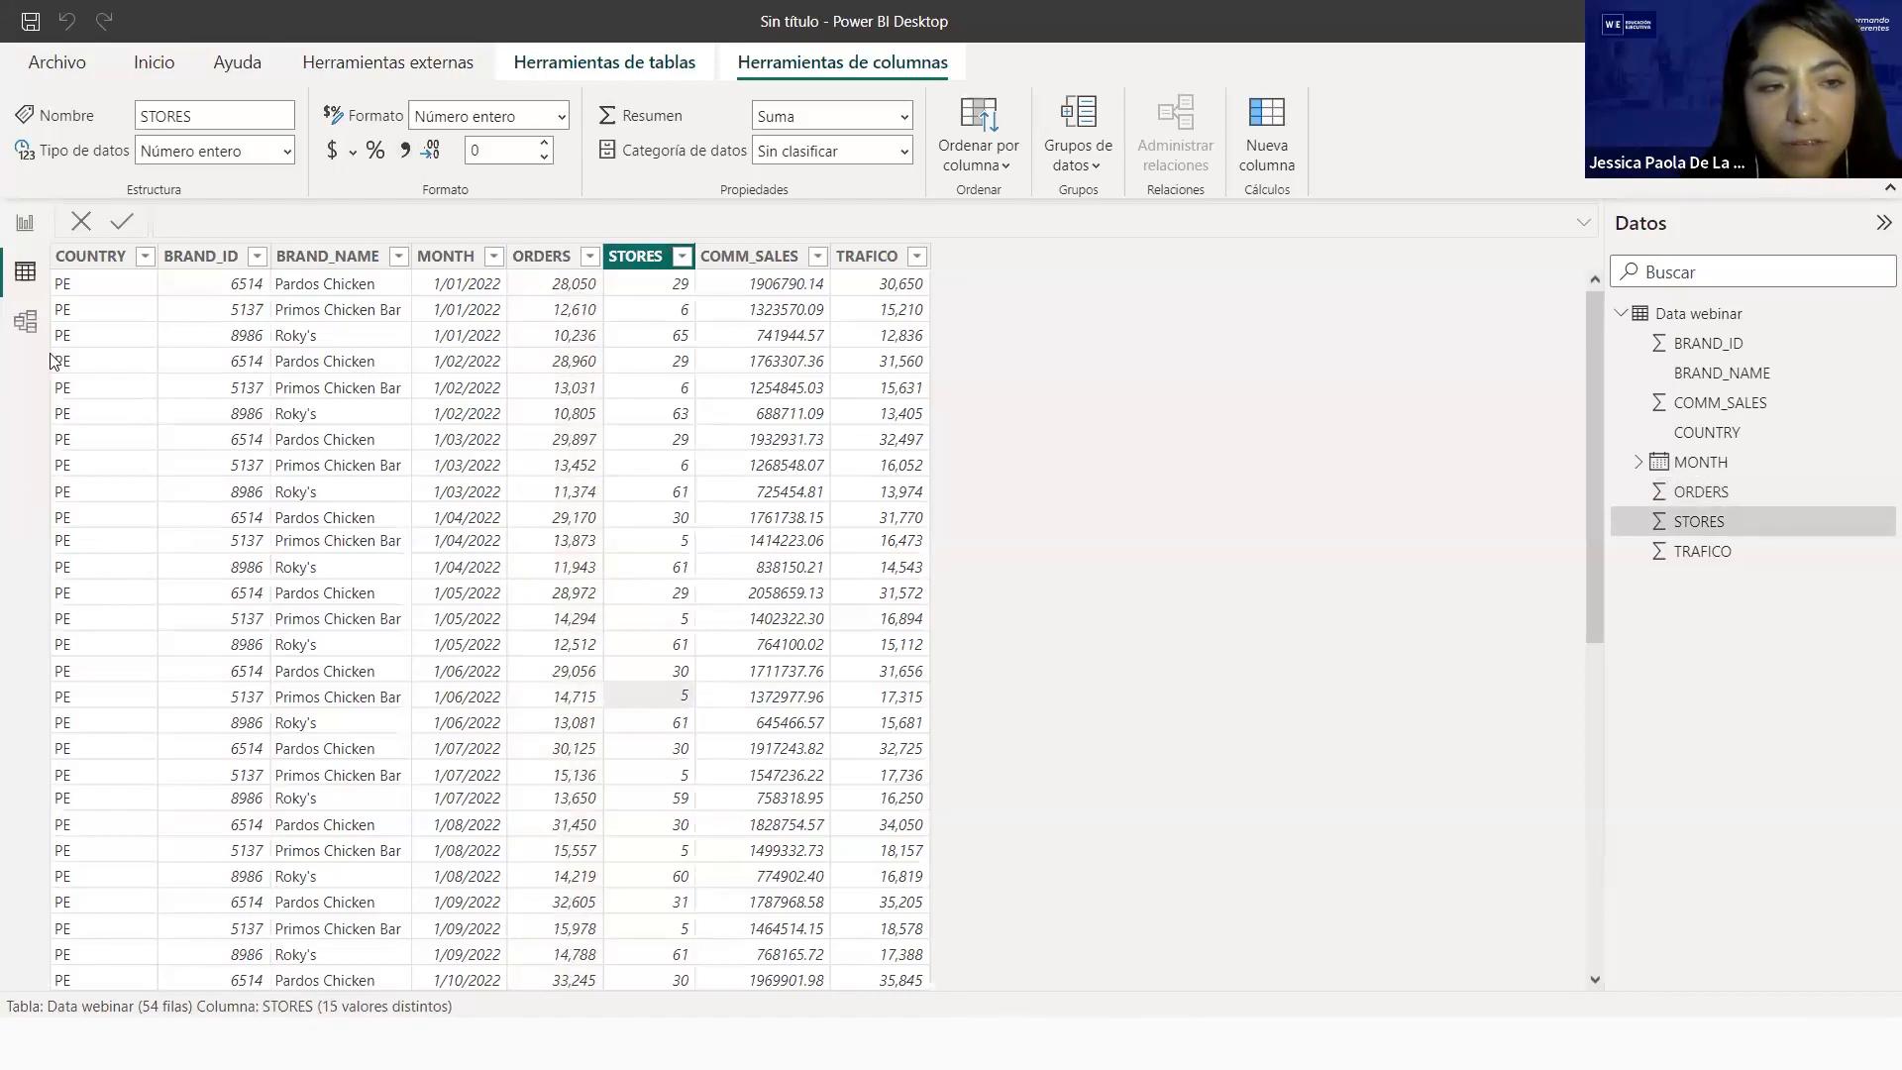
Sort the Data webinar table by MONTH in ascending order and check the date range through the last rows
{"action": "left_click", "coordinate": [21, 226]}
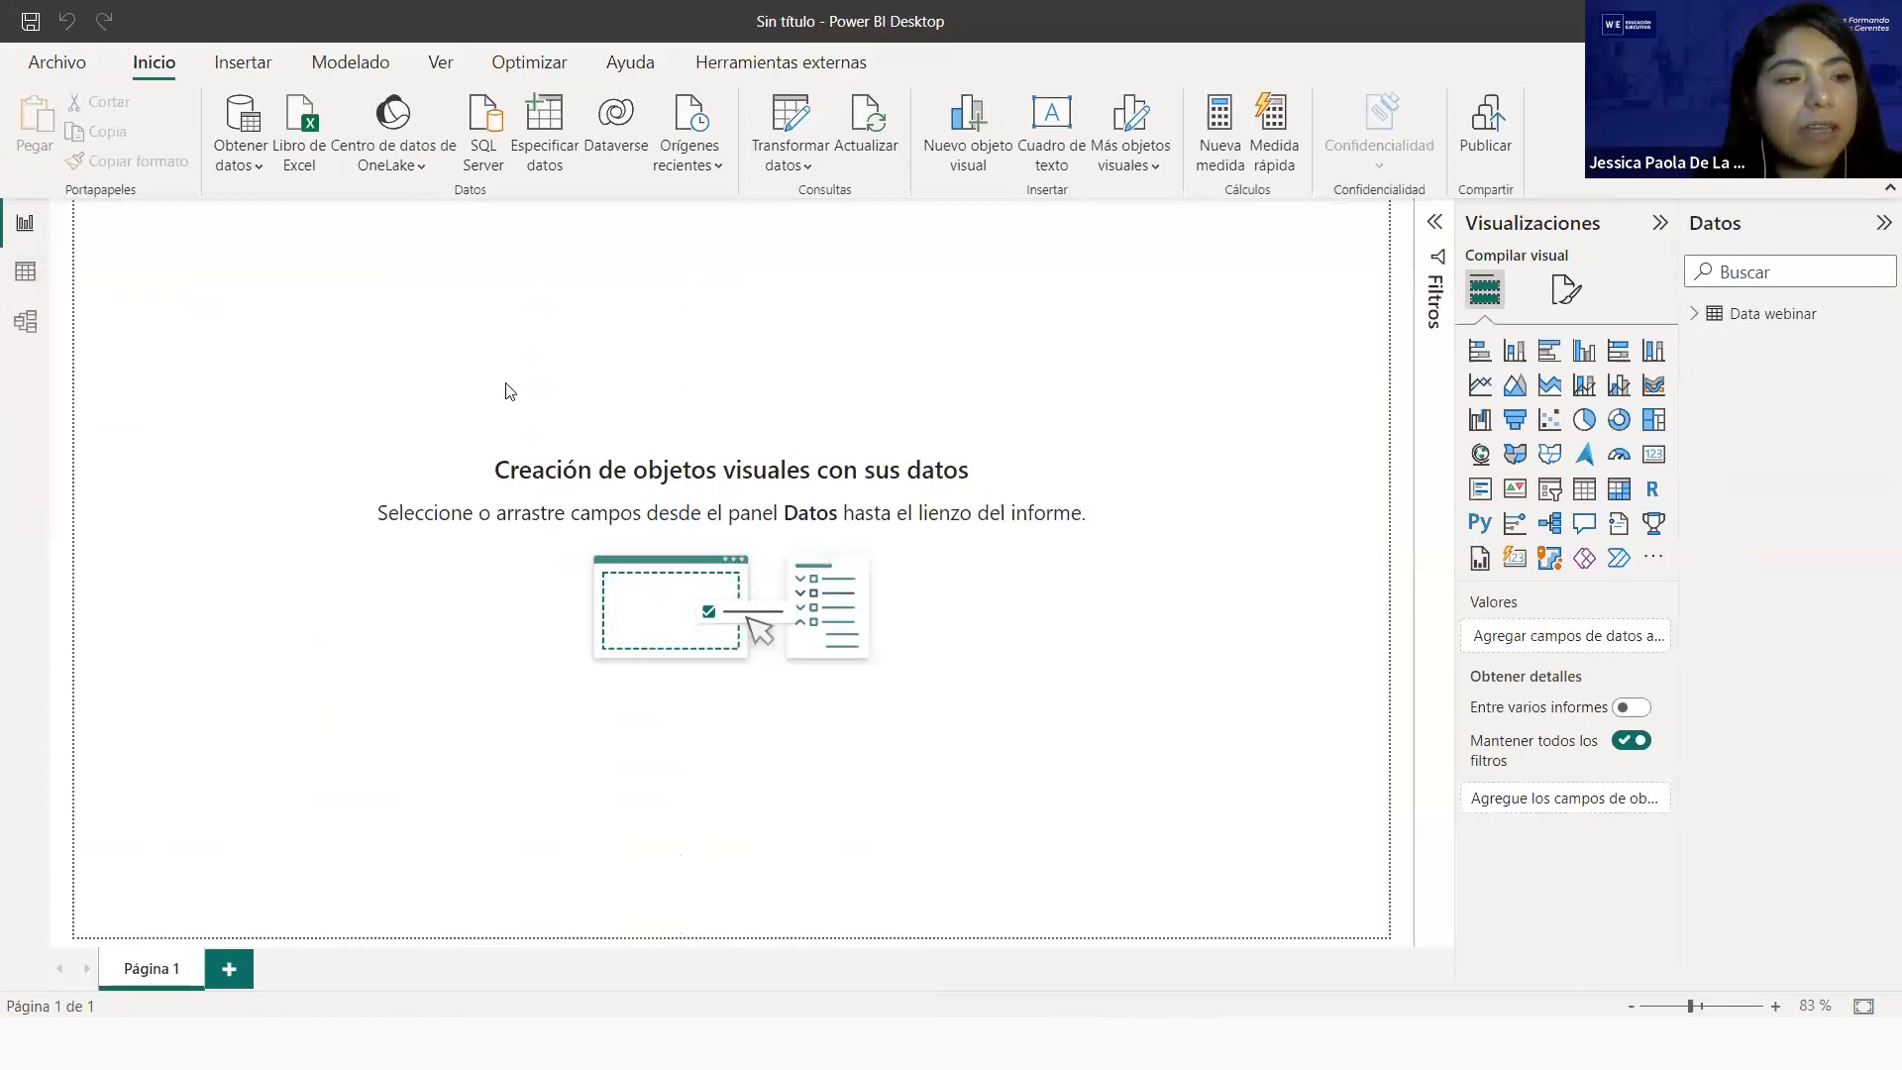
{"action": "left_click", "coordinate": [25, 270]}
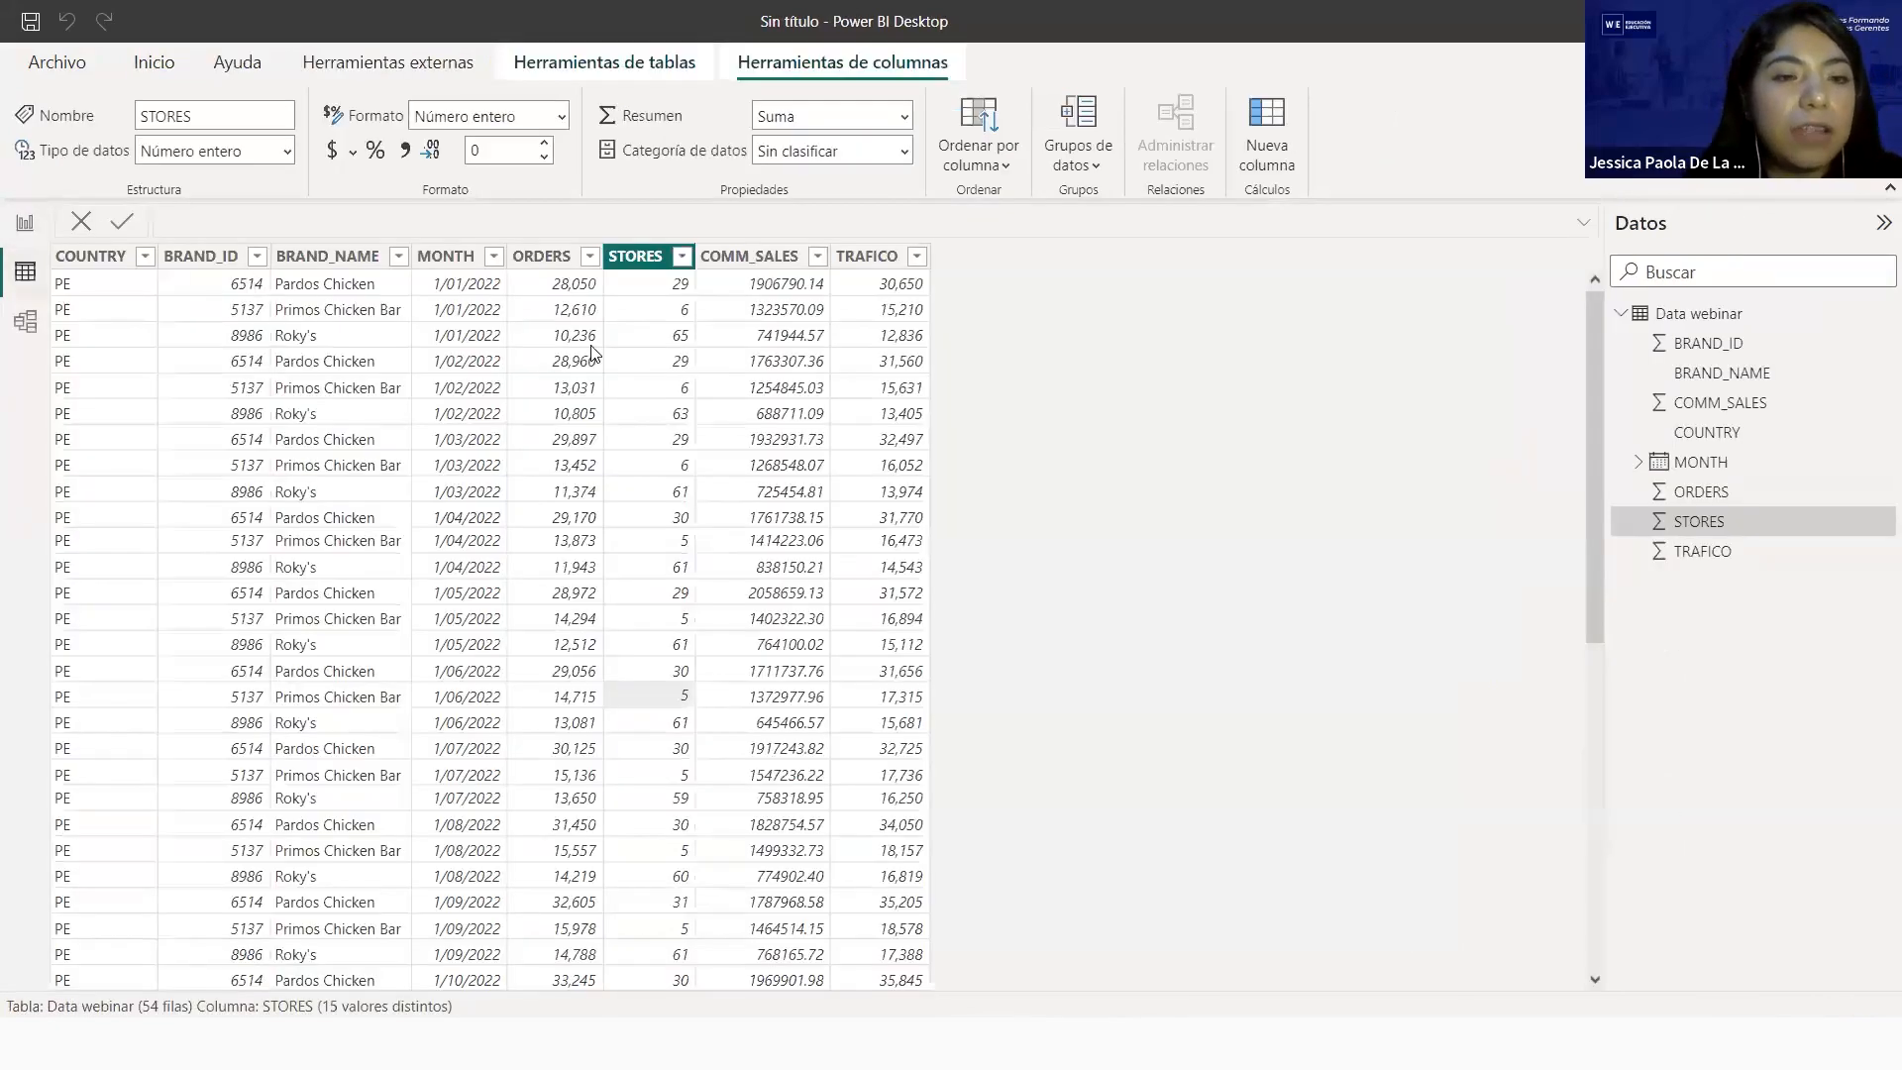
{"action": "left_click", "coordinate": [492, 256]}
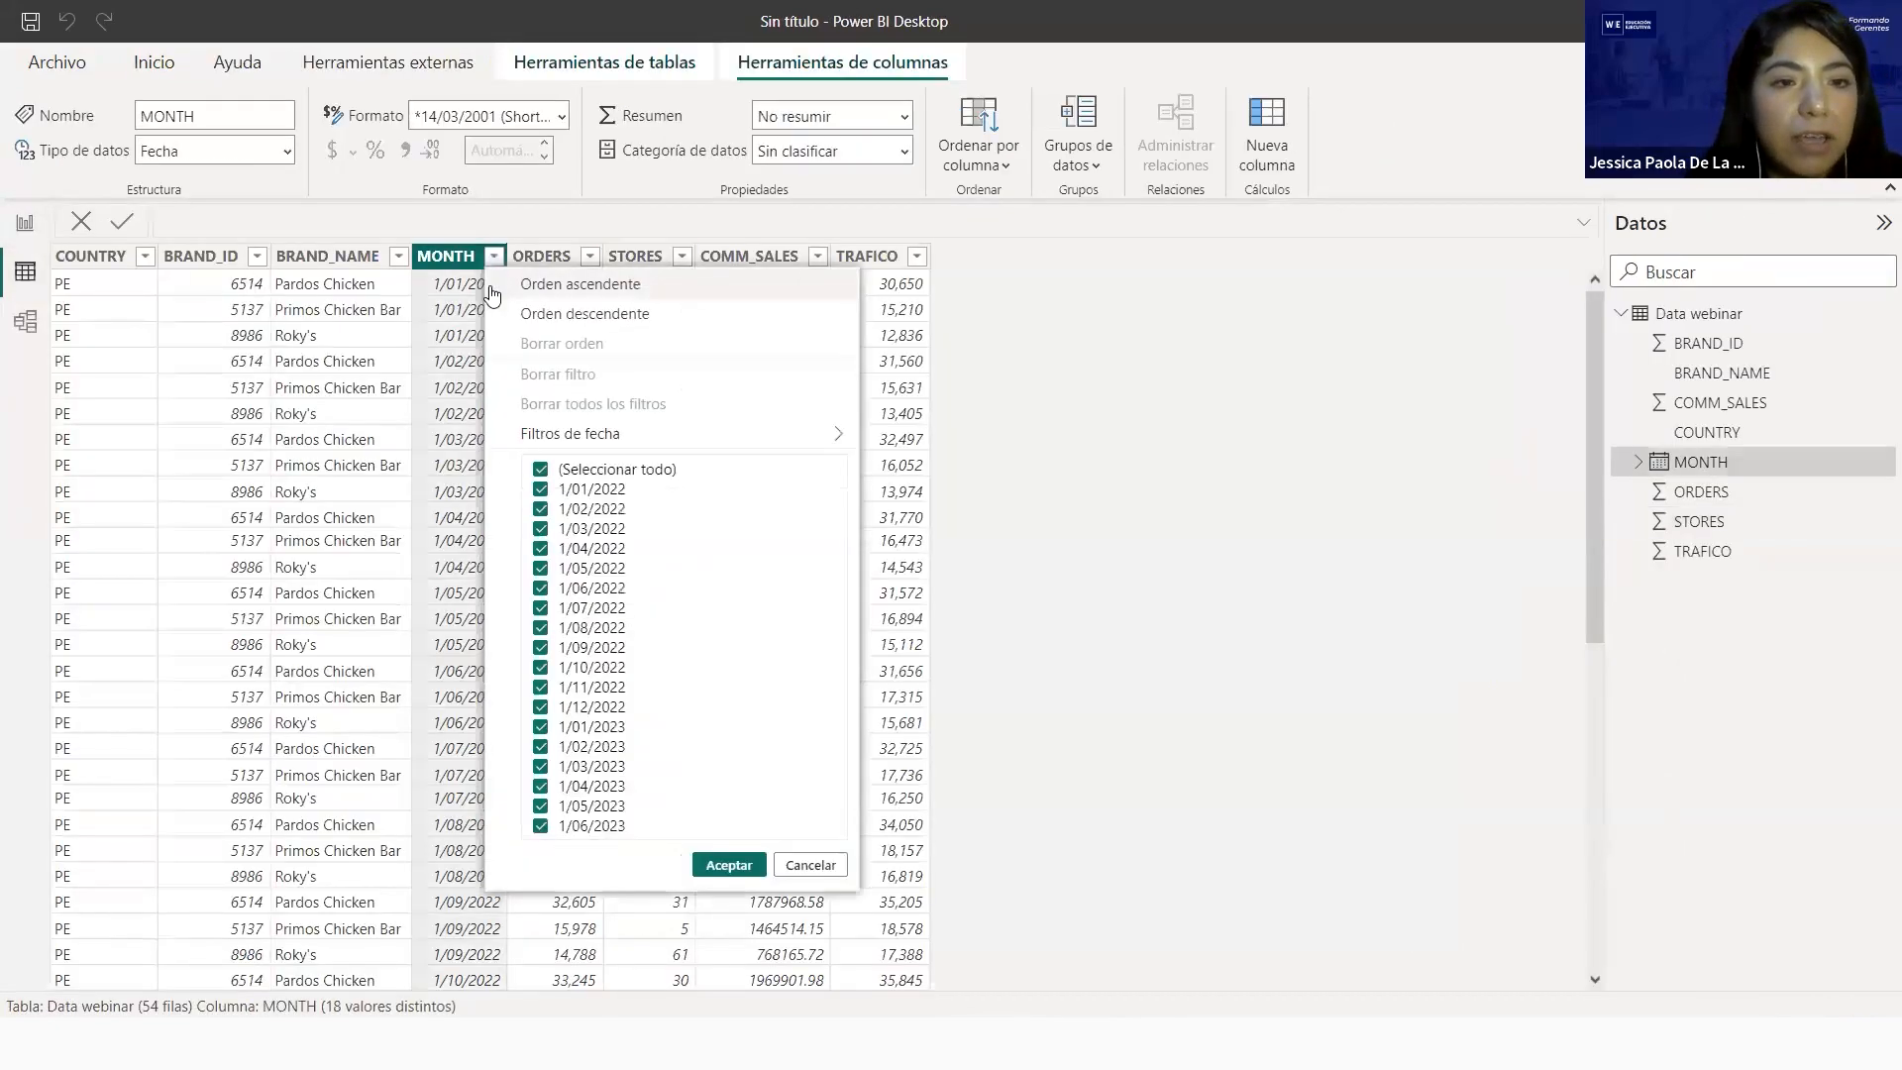
{"action": "left_click", "coordinate": [552, 287]}
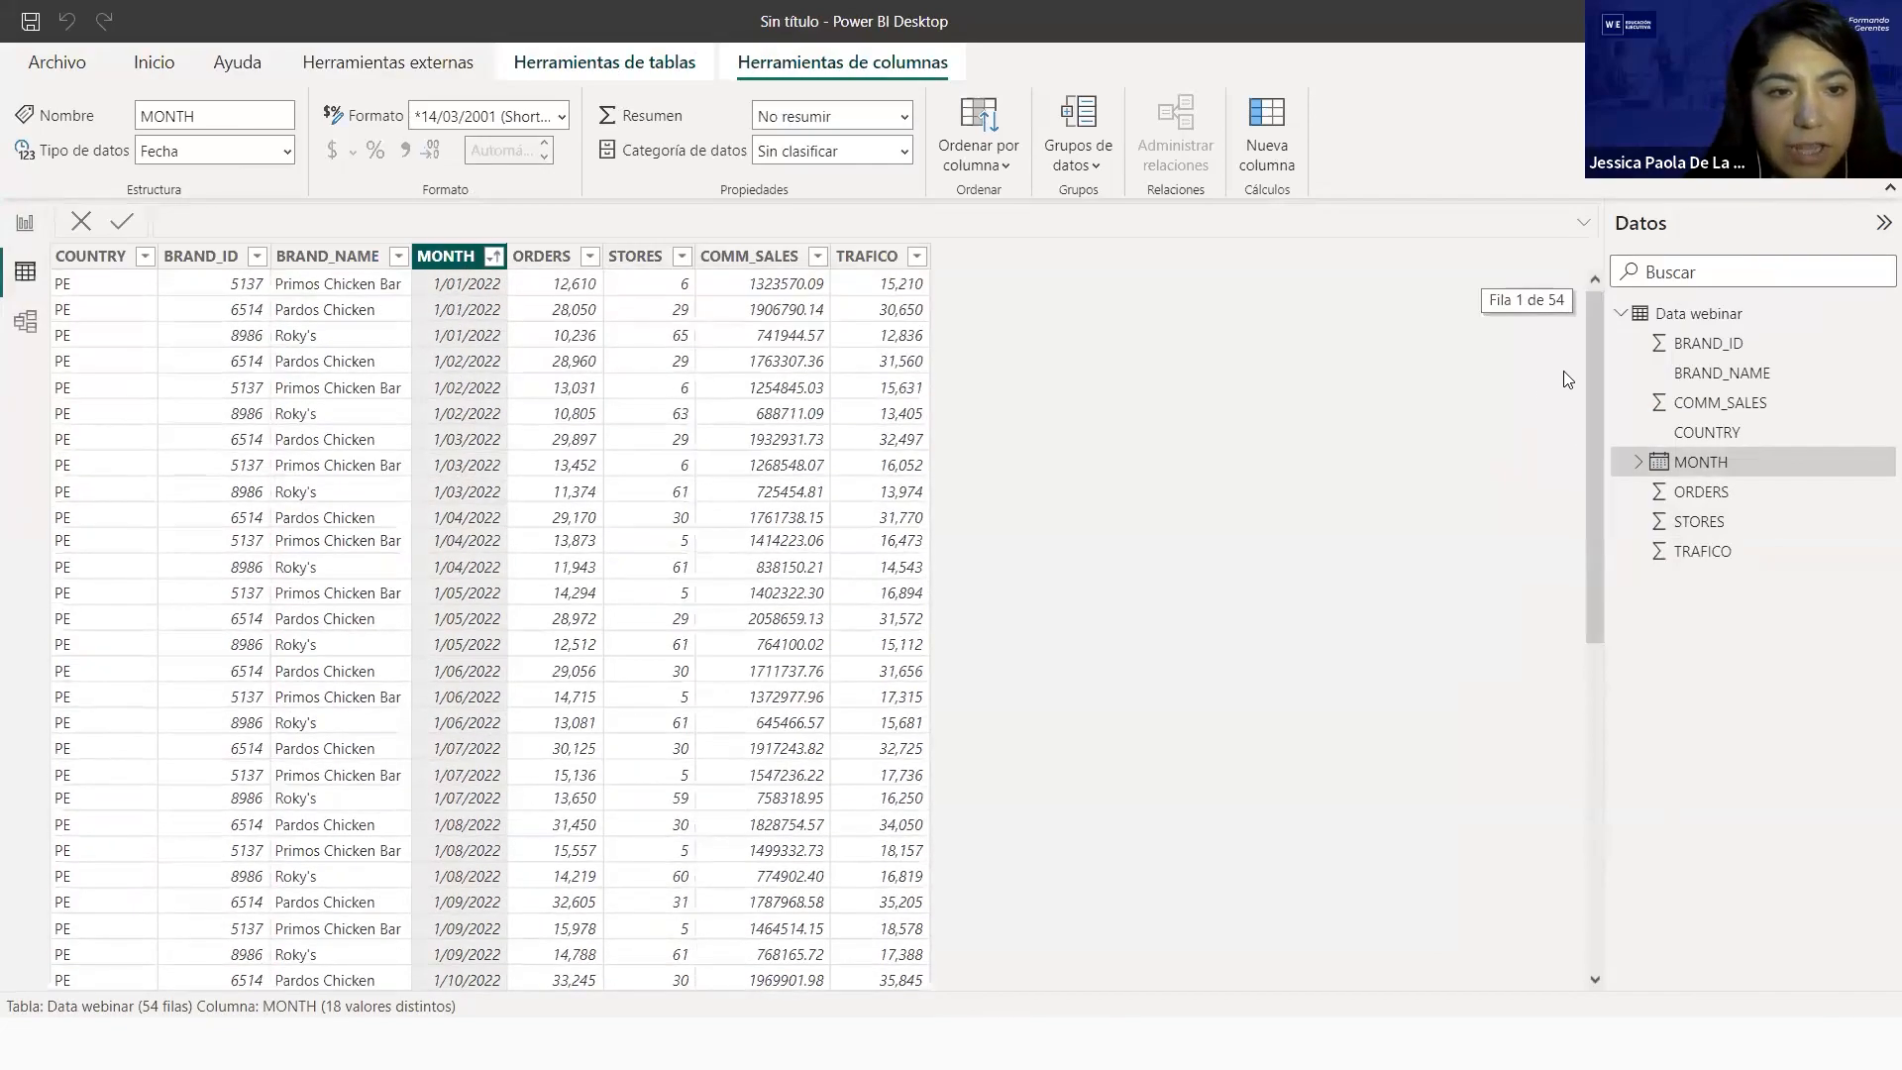
{"action": "left_click", "coordinate": [457, 283]}
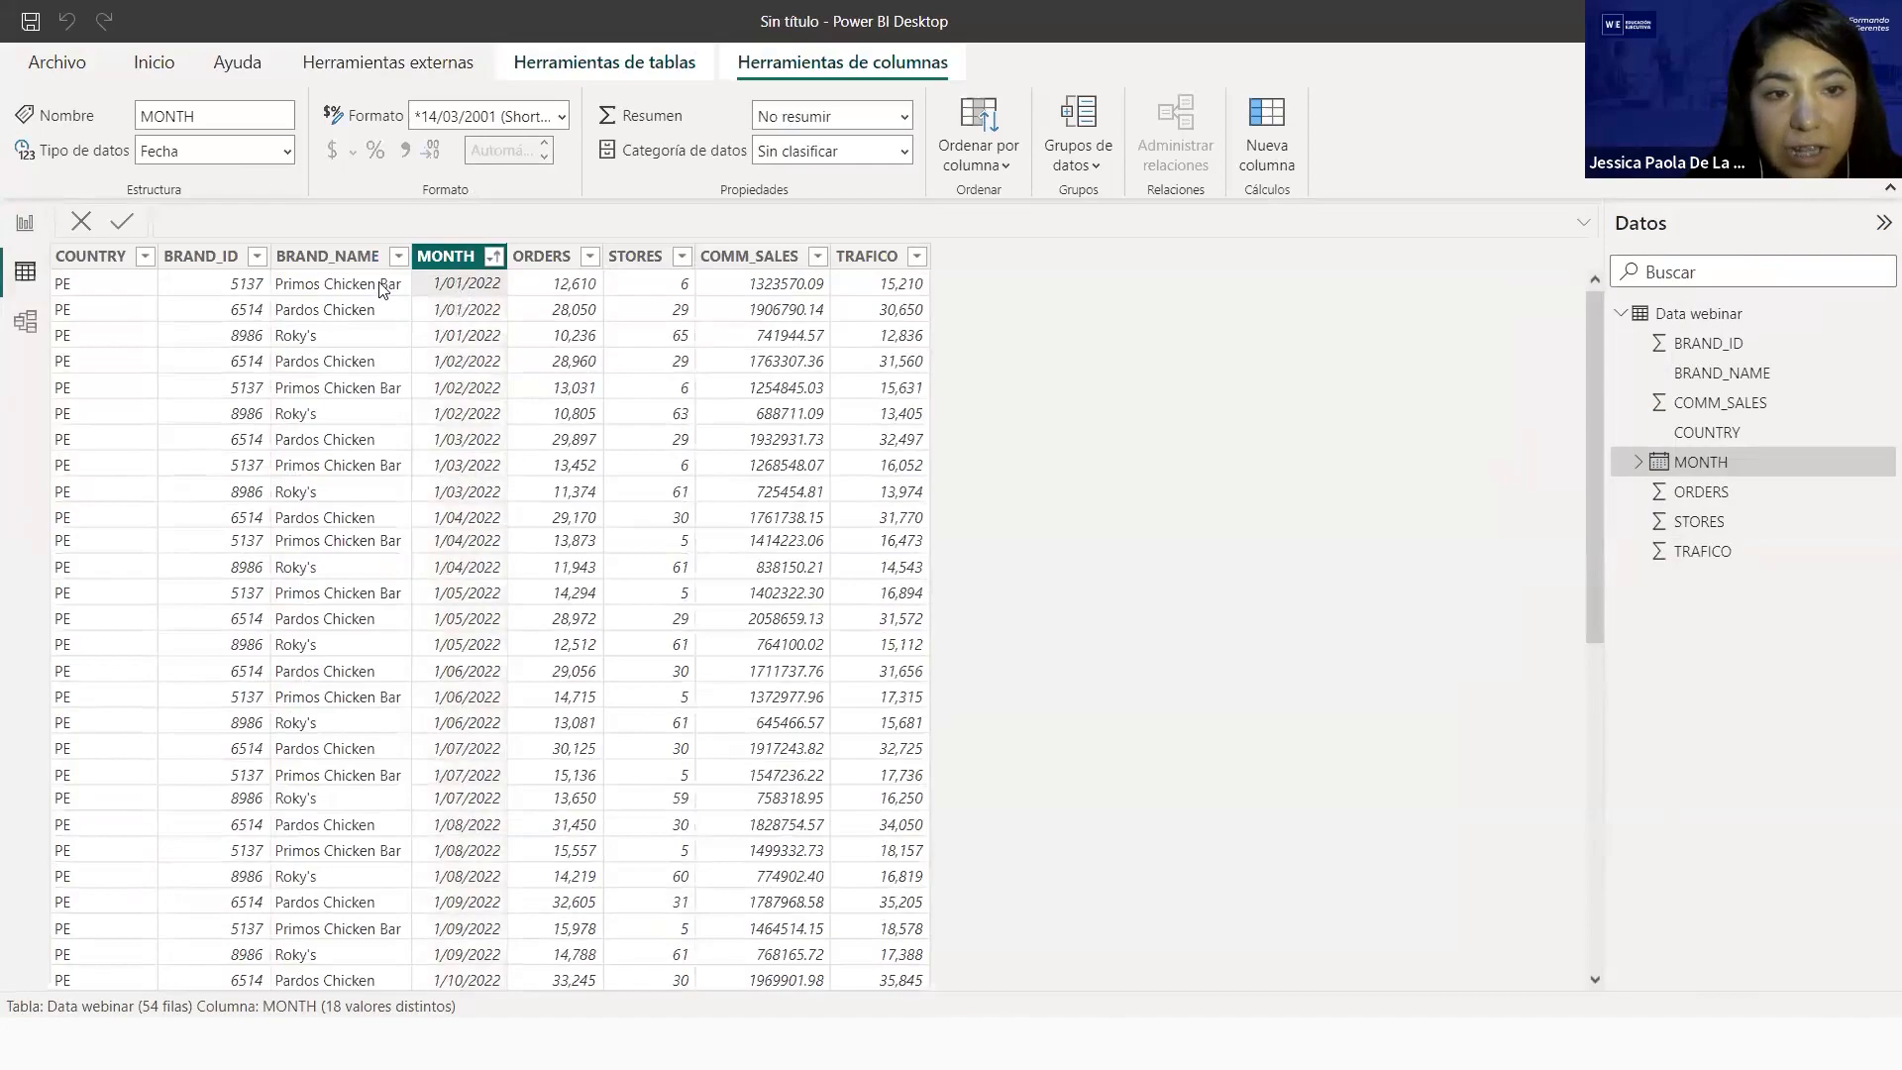
{"action": "left_click", "coordinate": [1602, 916]}
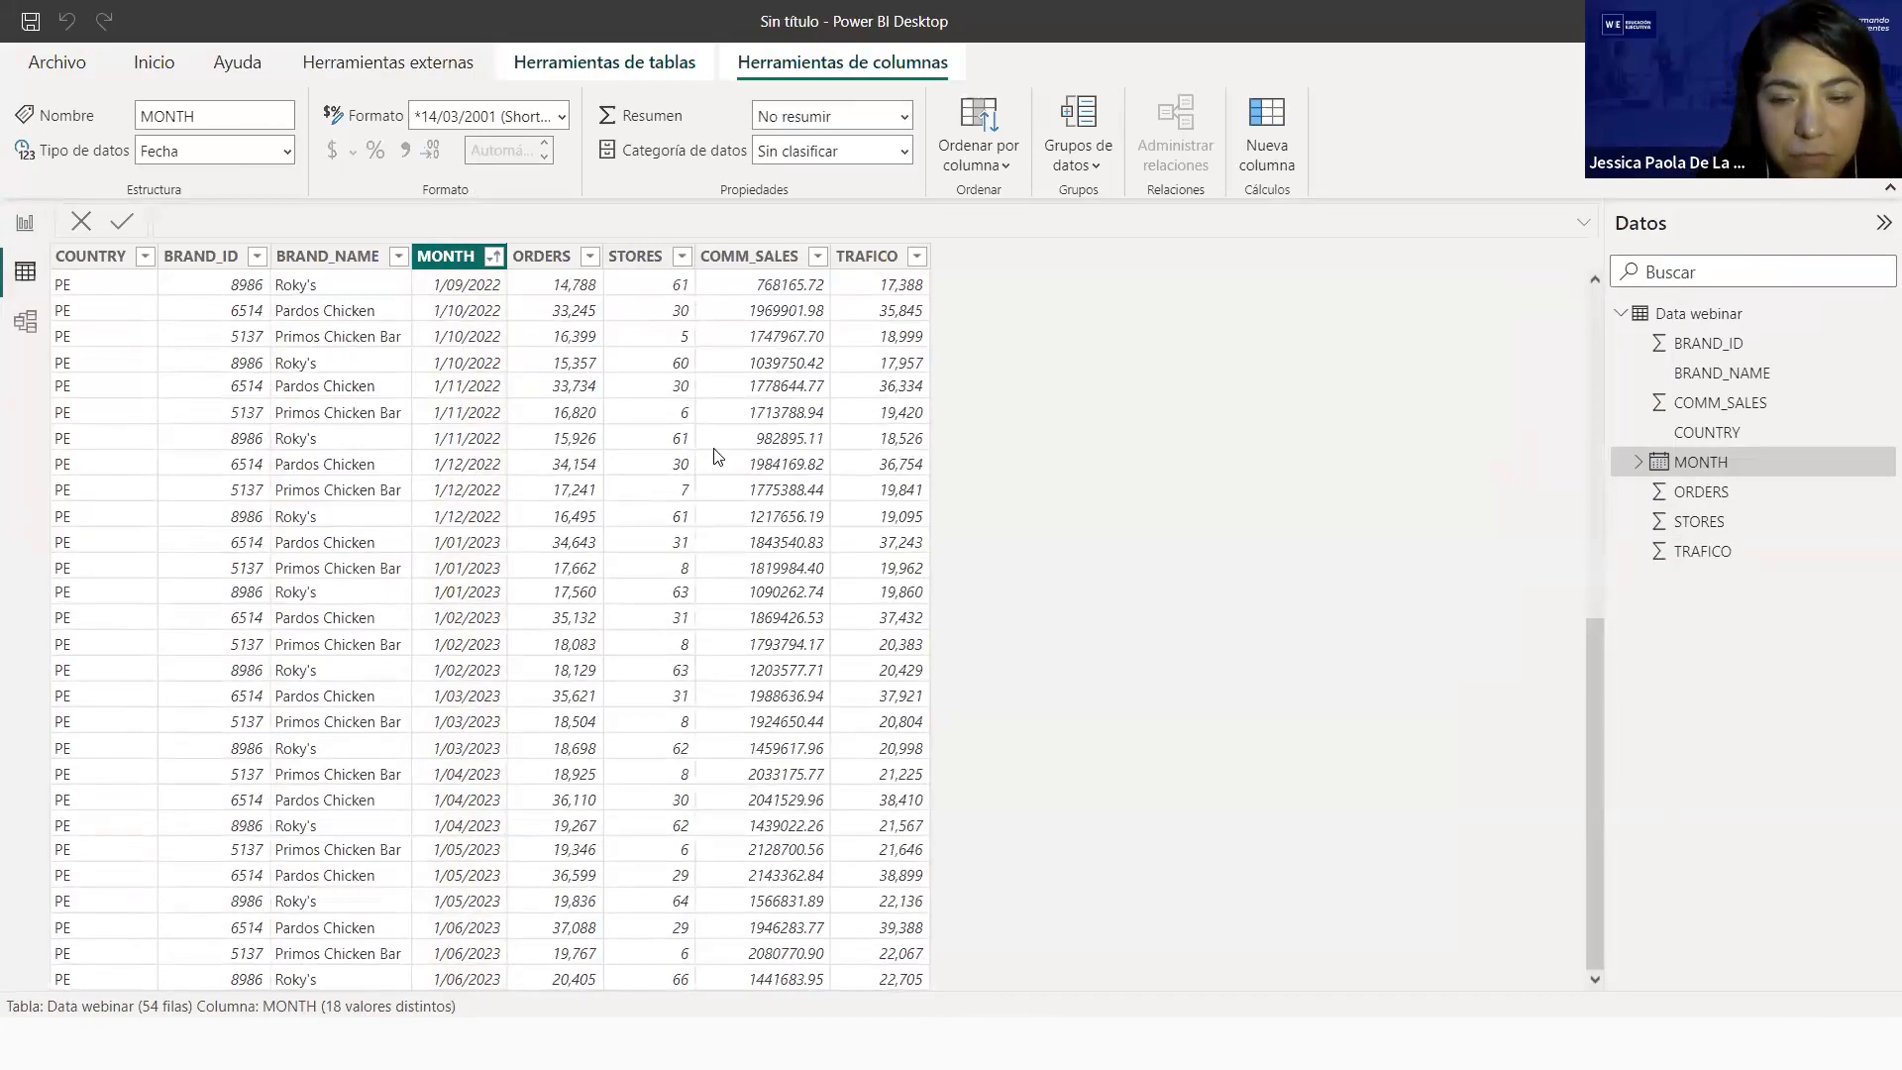
Add a card visual to the blank report page and shrink it to a small tile
{"action": "left_click_drag", "start_coordinate": [1594, 747], "coordinate": [1565, 420]}
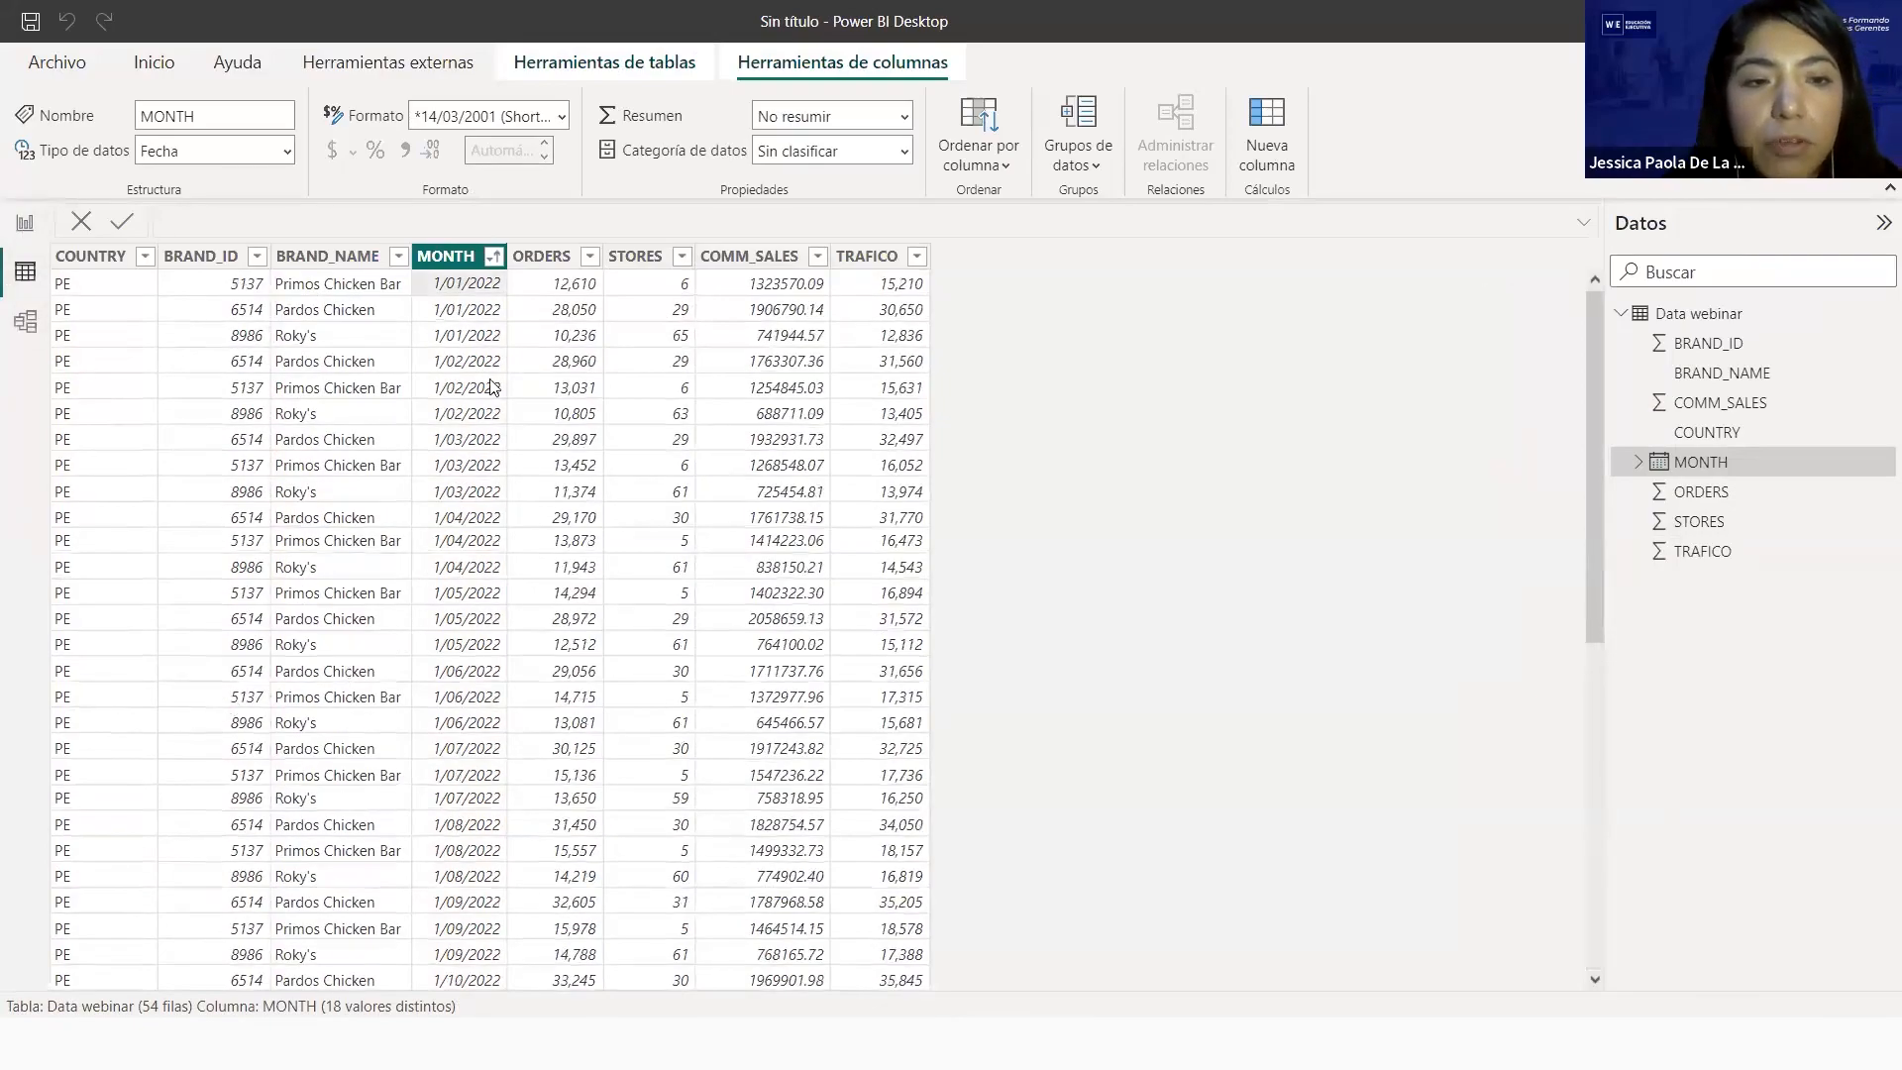
{"action": "left_click", "coordinate": [25, 225]}
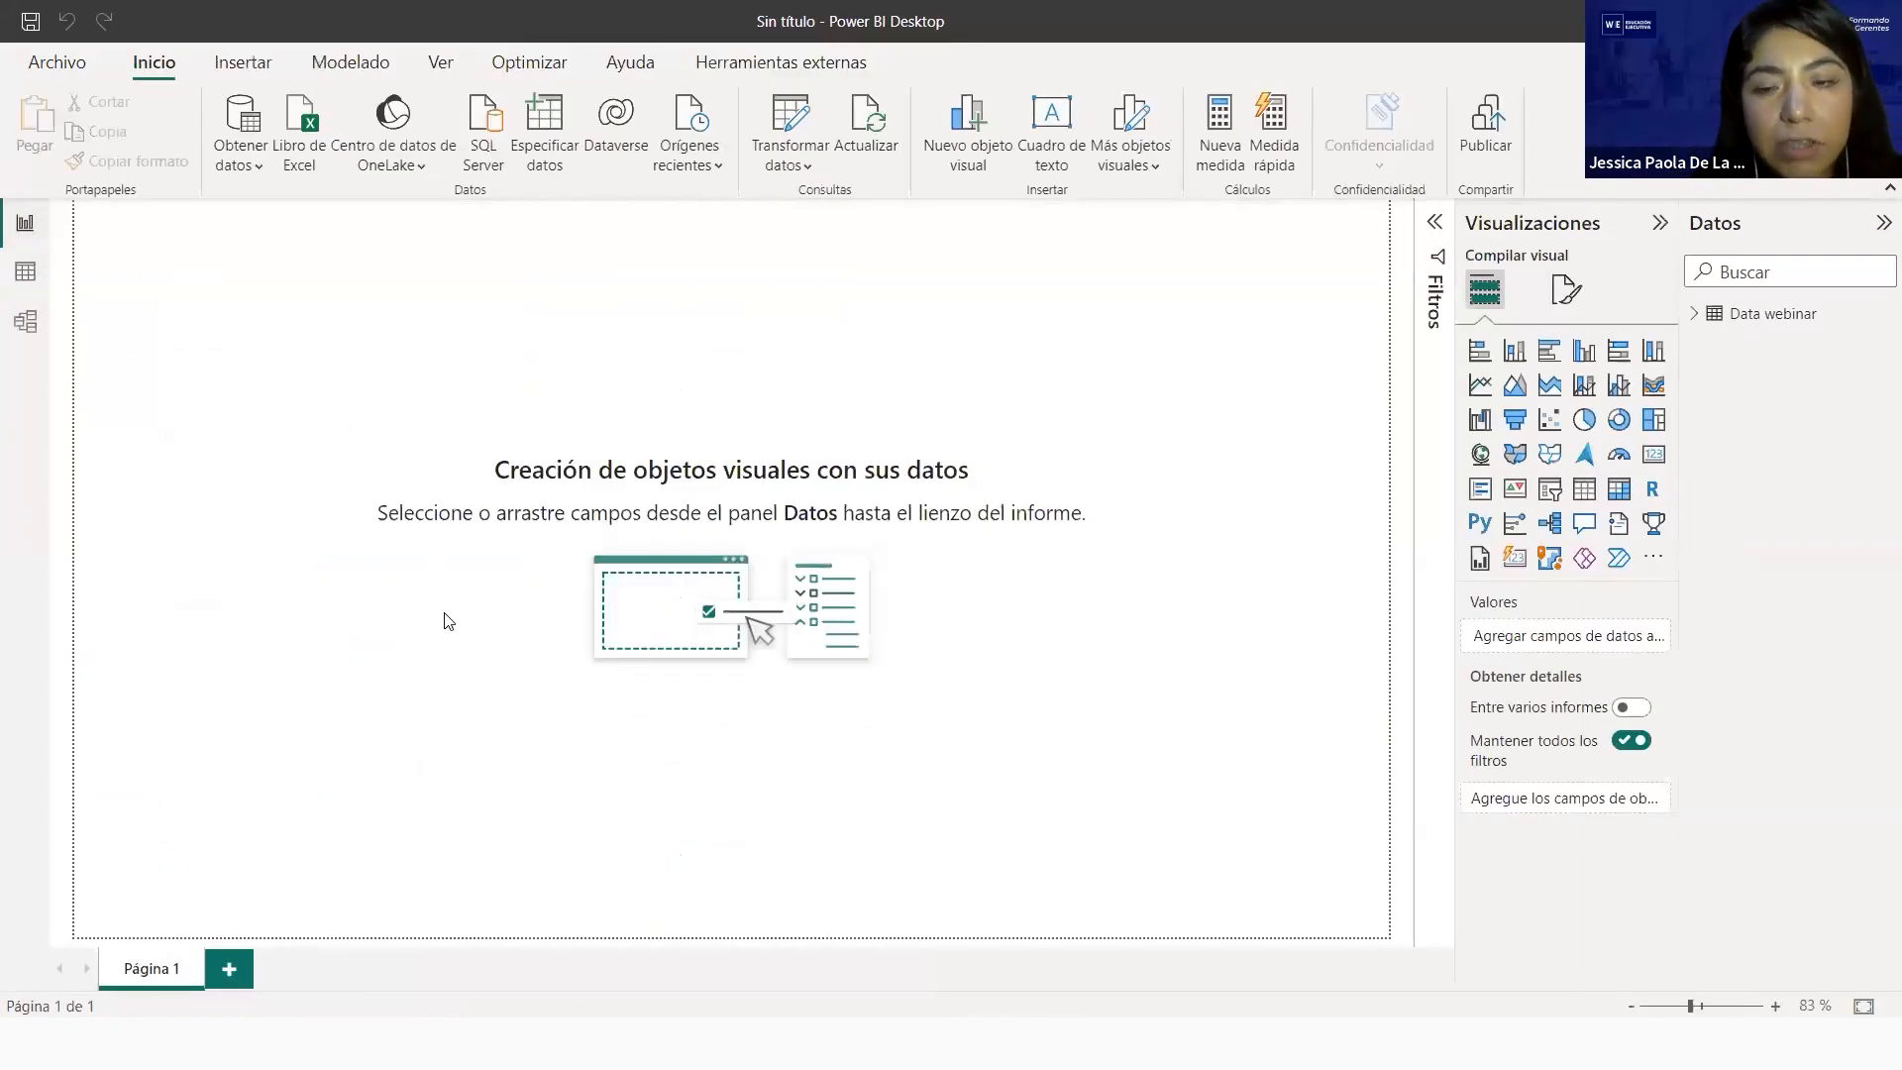
{"action": "left_click", "coordinate": [1653, 454]}
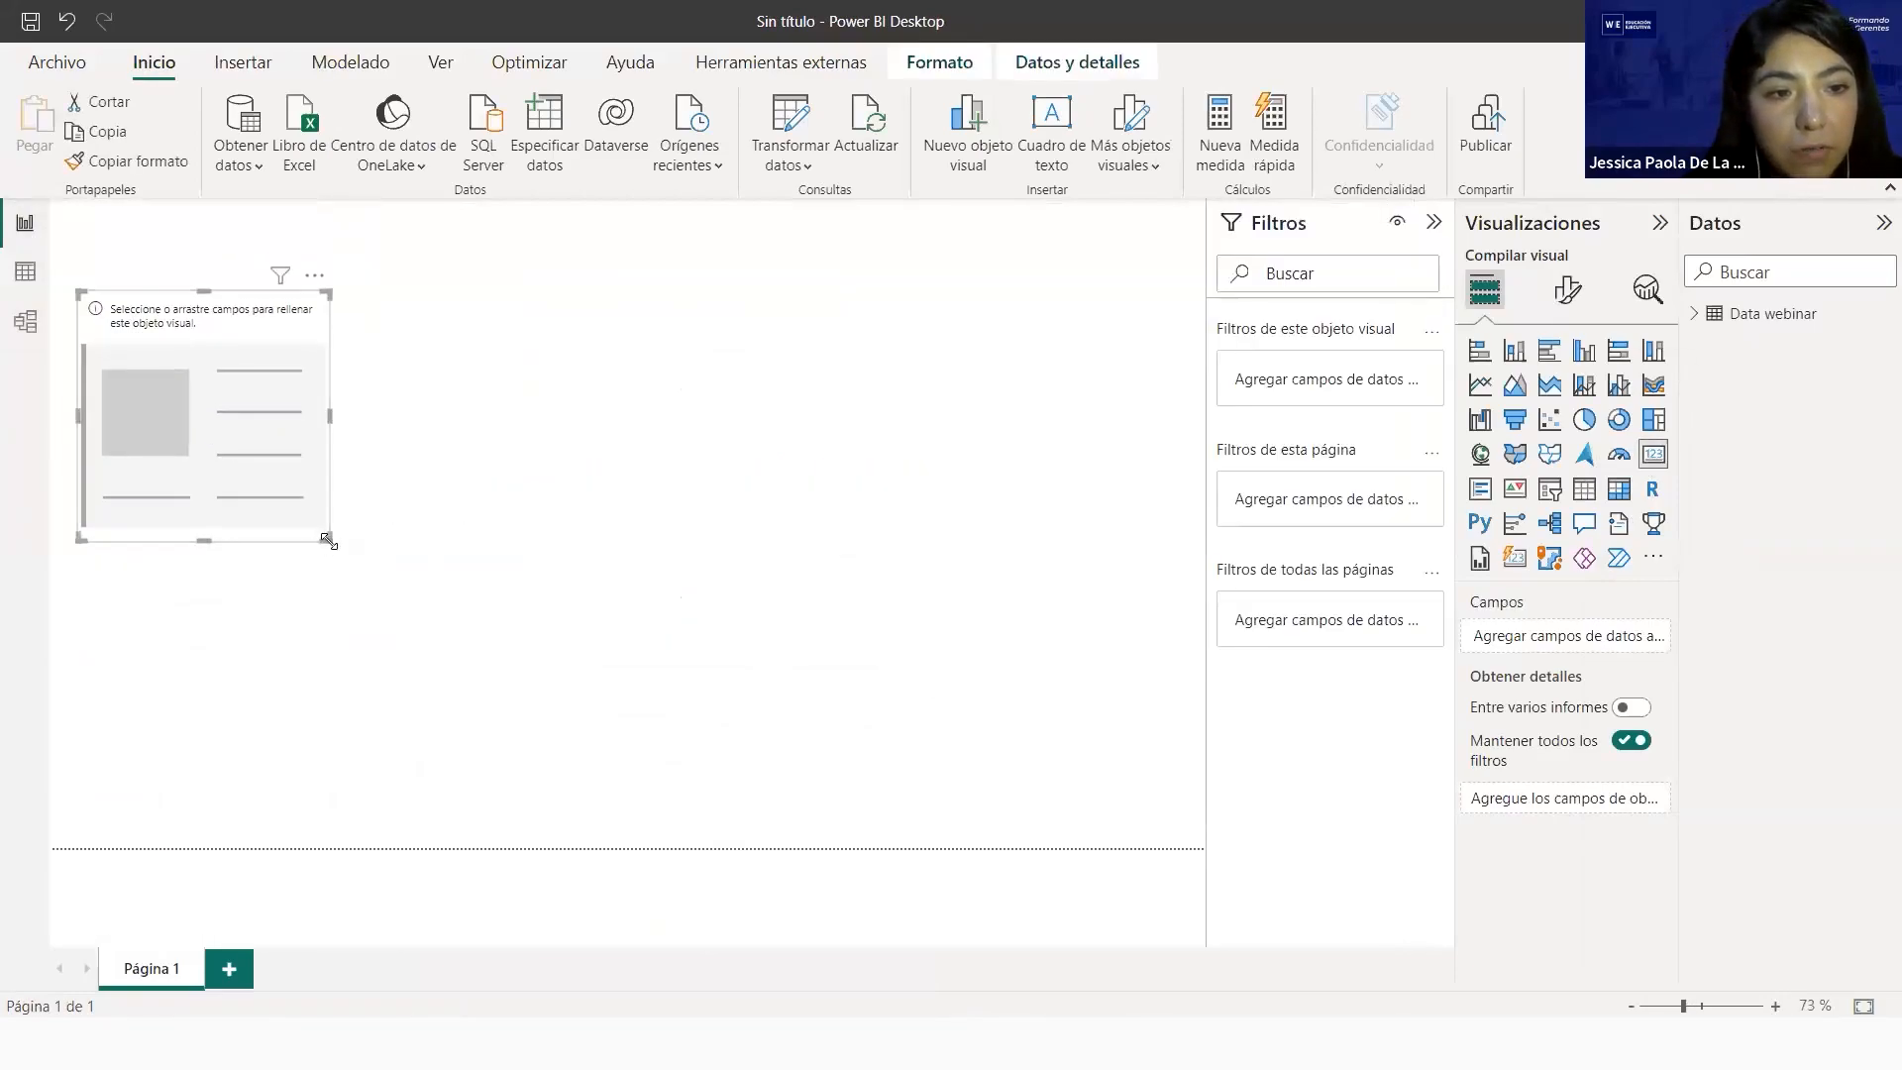
{"action": "left_click_drag", "start_coordinate": [326, 539], "coordinate": [282, 442]}
Duplicate the empty card three times and spread the copies into a row of four
{"action": "key", "text": "ctrl+c"}
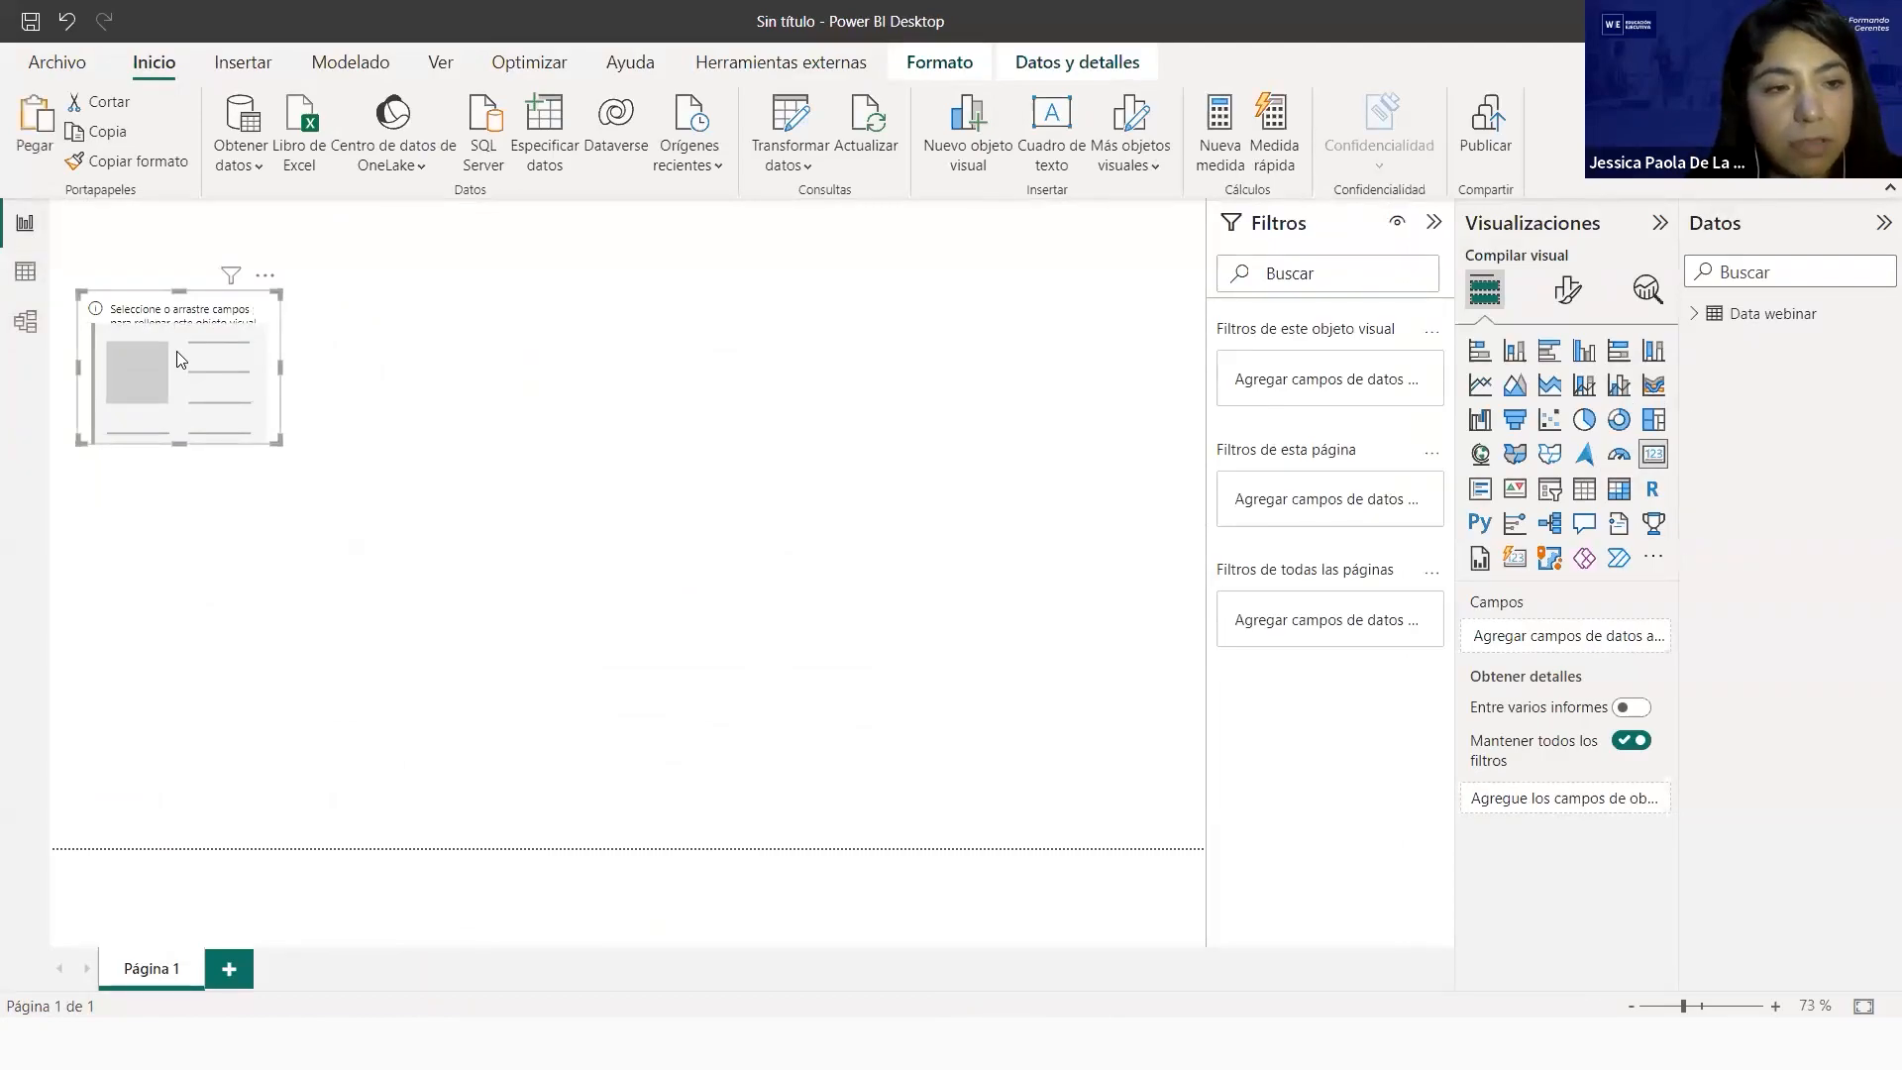
{"action": "key", "text": "ctrl+v"}
{"action": "key", "text": "ctrl+v"}
{"action": "key", "text": "ctrl+v"}
{"action": "left_click_drag", "start_coordinate": [176, 351], "coordinate": [755, 354]}
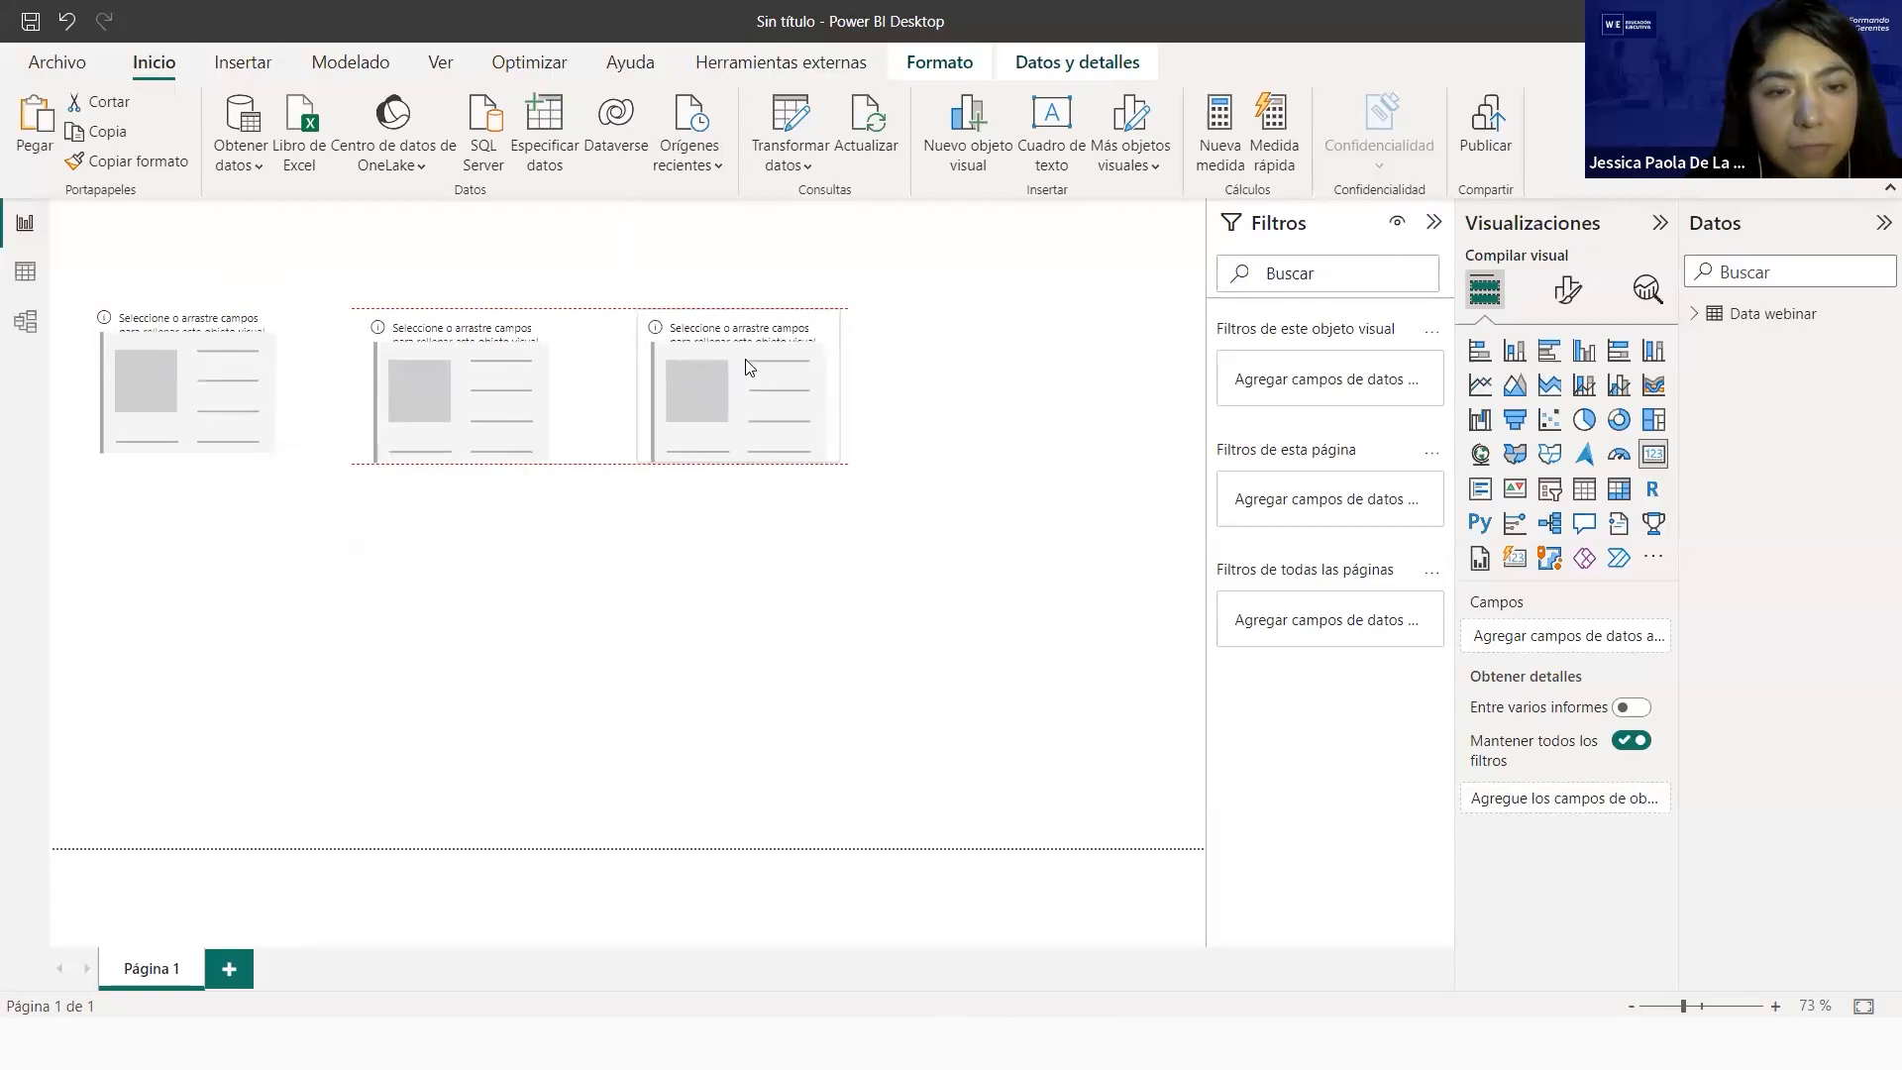
{"action": "left_click_drag", "start_coordinate": [192, 361], "coordinate": [1032, 372]}
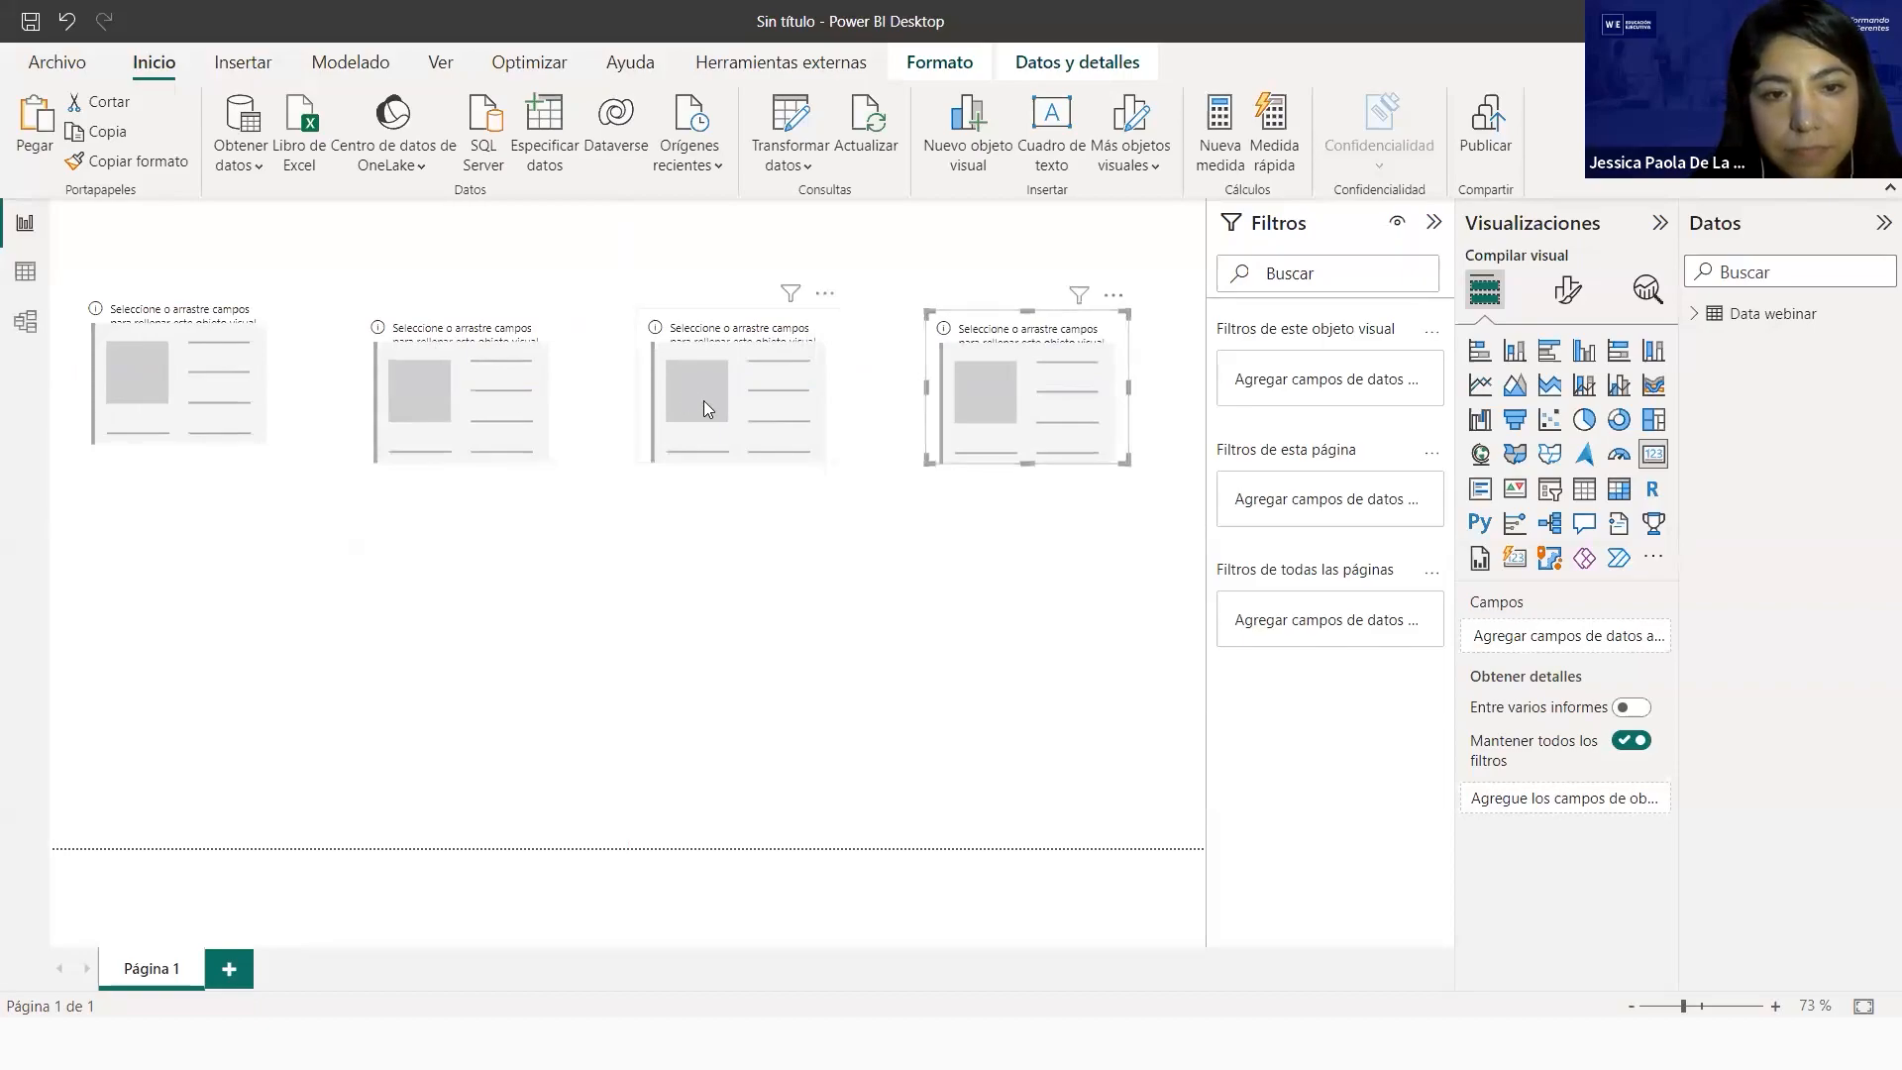
Align the four empty cards at the same height with more even horizontal spacing
{"action": "left_click_drag", "start_coordinate": [703, 394], "coordinate": [694, 394]}
{"action": "left_click", "coordinate": [517, 384]}
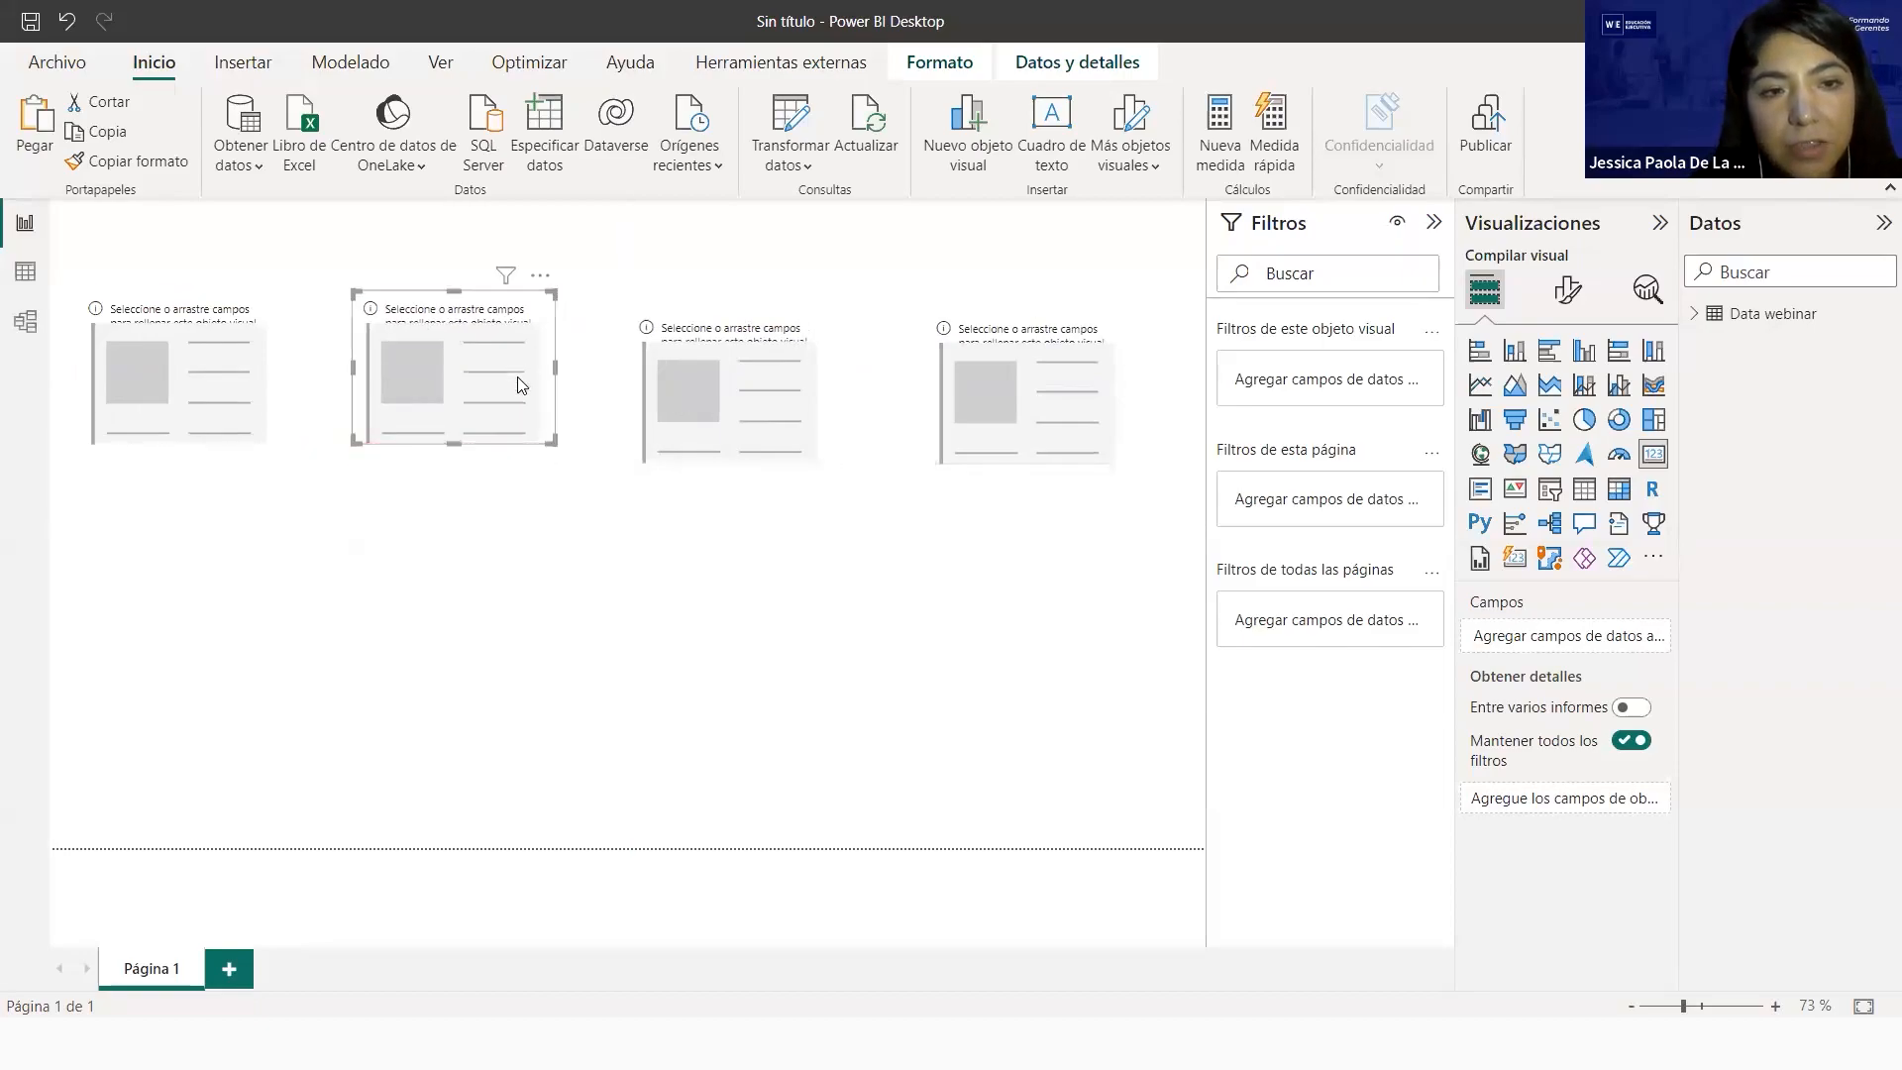
{"action": "left_click_drag", "start_coordinate": [517, 384], "coordinate": [517, 393]}
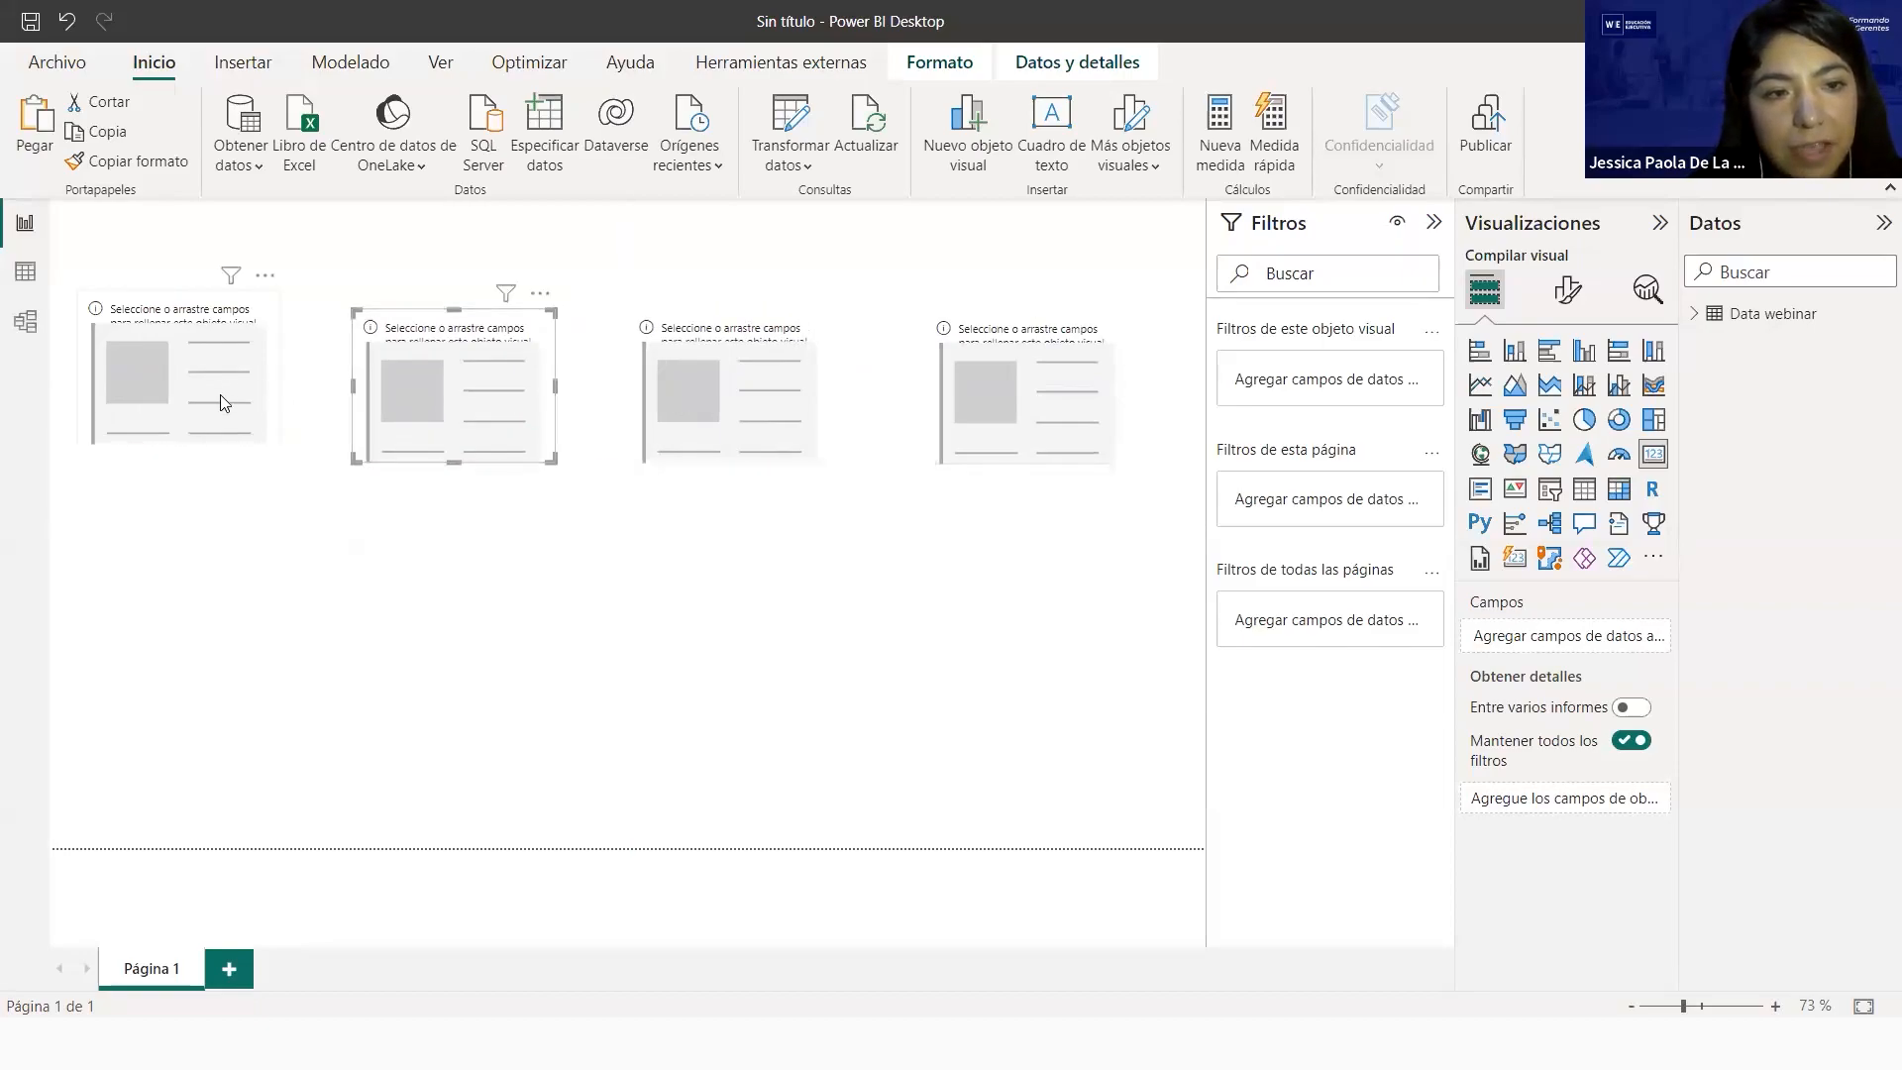
{"action": "left_click_drag", "start_coordinate": [220, 394], "coordinate": [220, 412]}
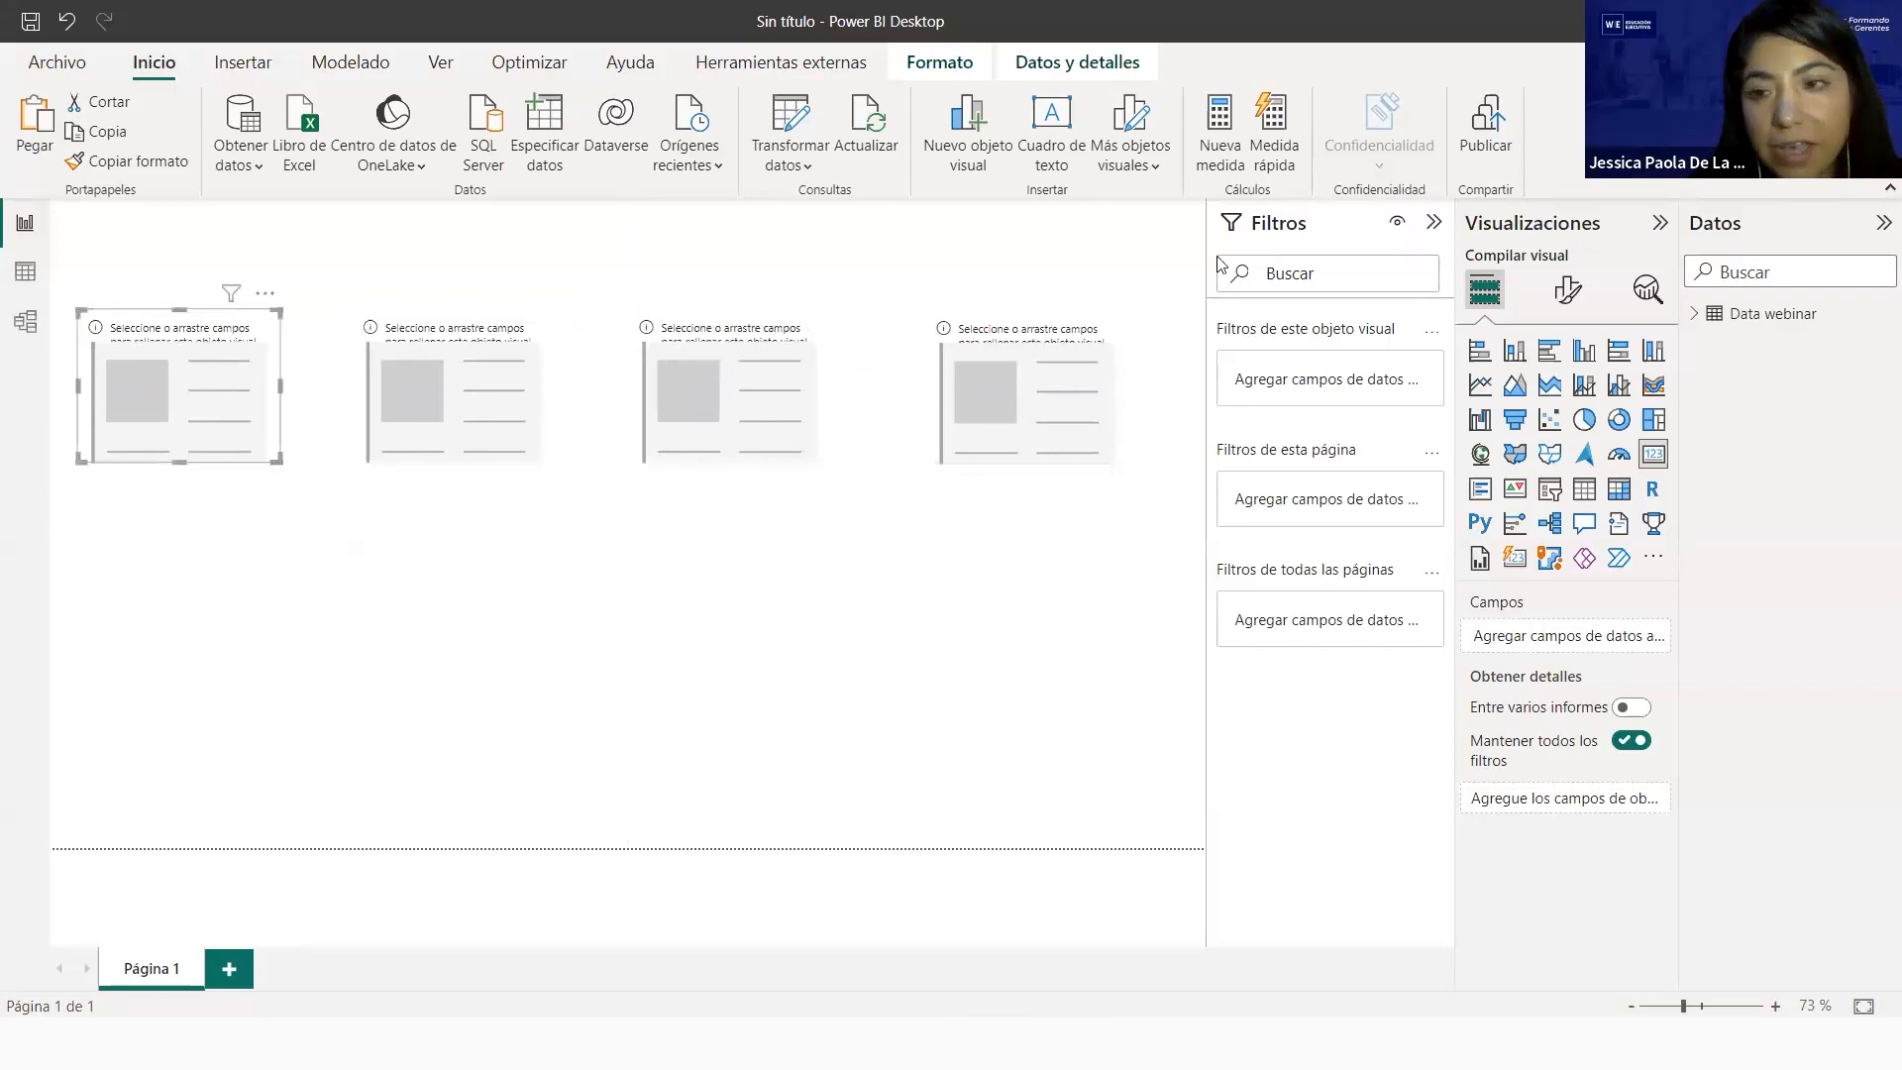
Assign the COMM_SALES, ORDERS, STORES and TRAFICO fields of Data webinar to the four cards, one field per card
{"action": "left_click", "coordinate": [1693, 313]}
{"action": "left_click_drag", "start_coordinate": [1818, 403], "coordinate": [1640, 639]}
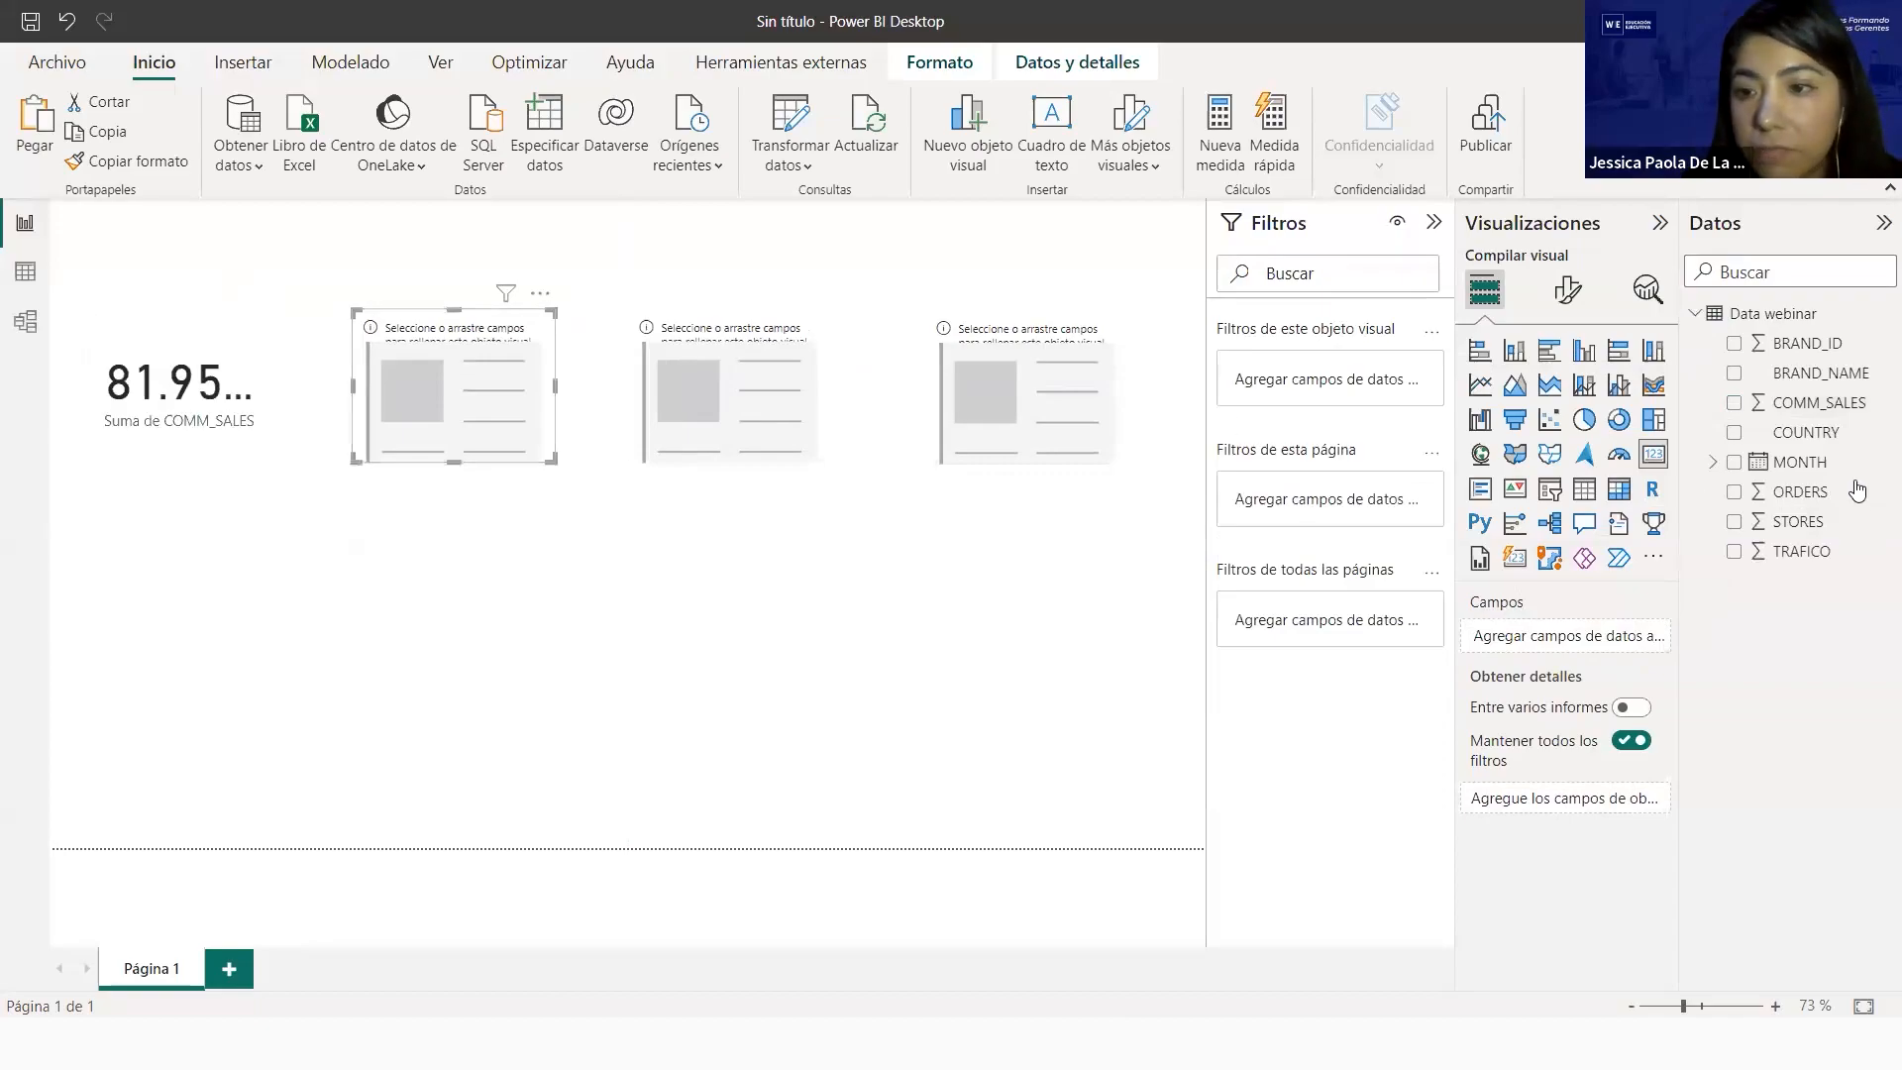
{"action": "left_click_drag", "start_coordinate": [1795, 492], "coordinate": [1545, 652]}
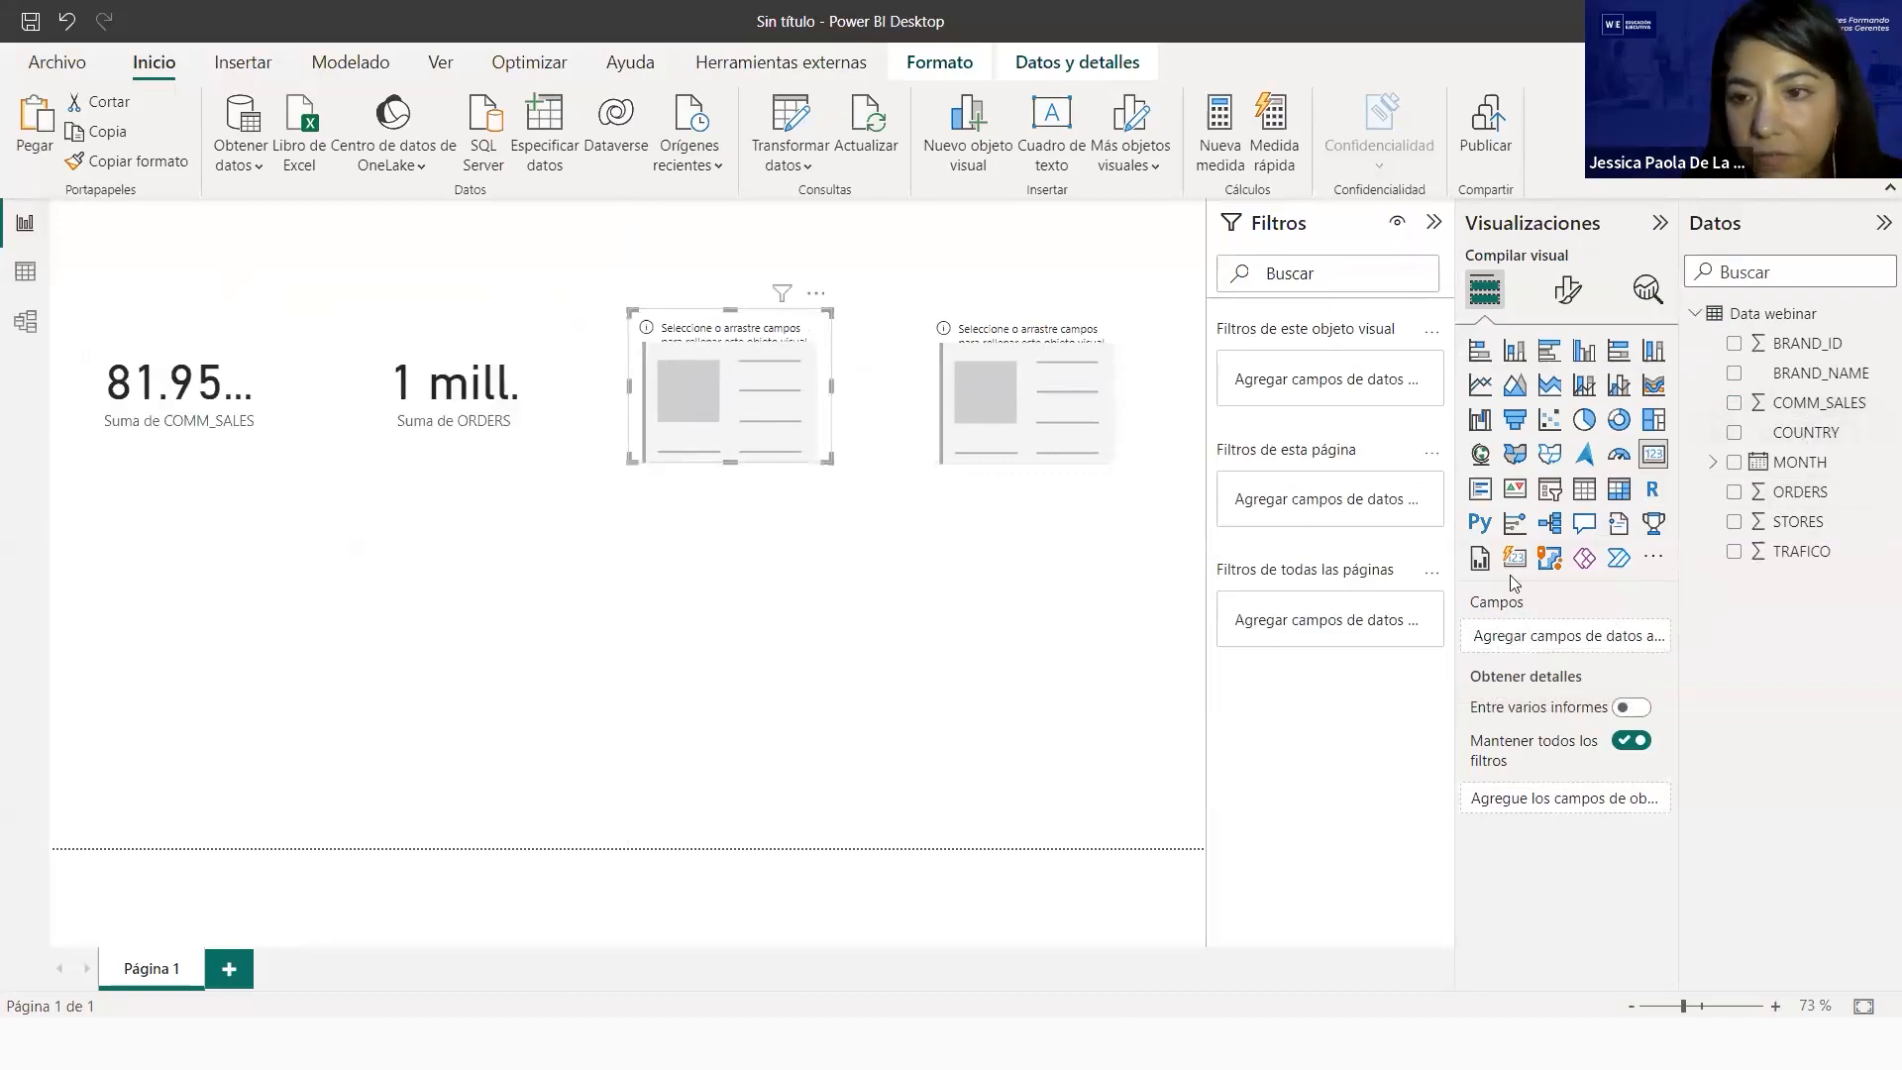
{"action": "left_click_drag", "start_coordinate": [1794, 522], "coordinate": [1560, 649]}
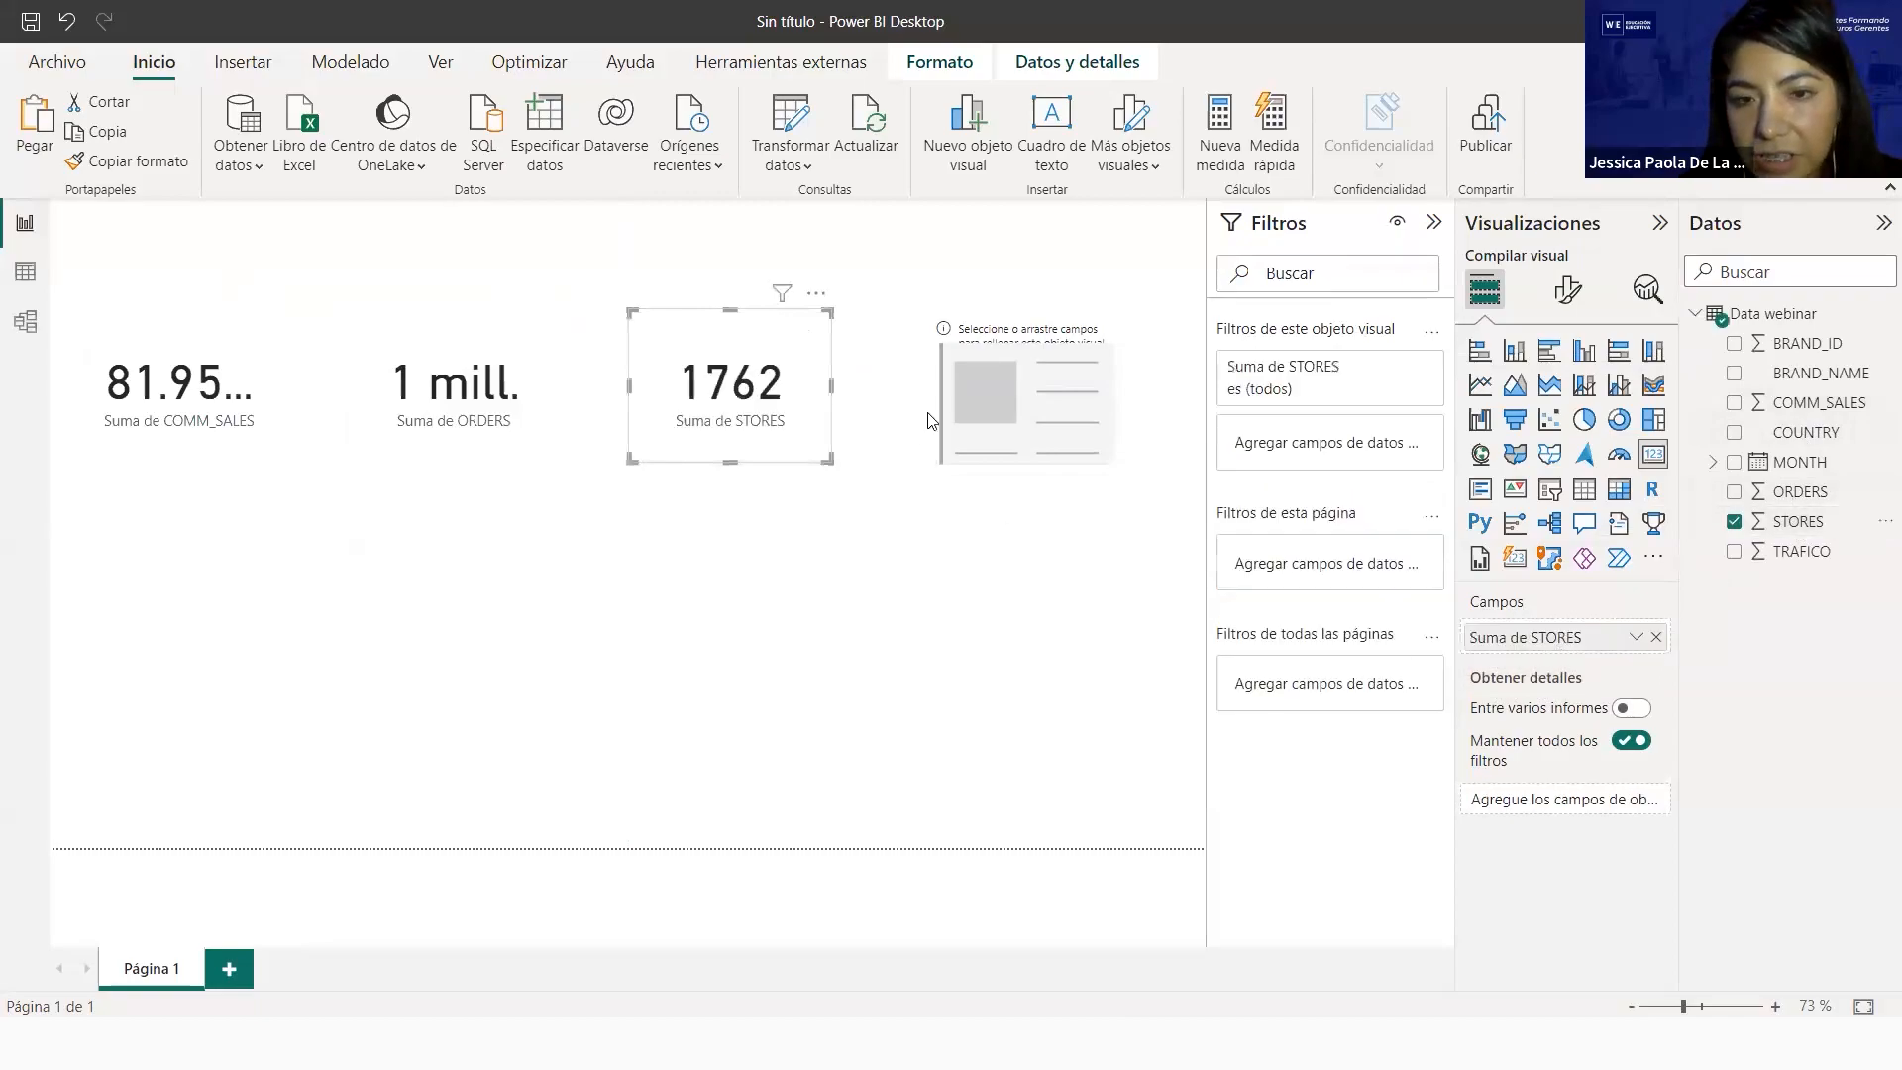
{"action": "left_click", "coordinate": [933, 416]}
{"action": "left_click_drag", "start_coordinate": [1775, 552], "coordinate": [1454, 645]}
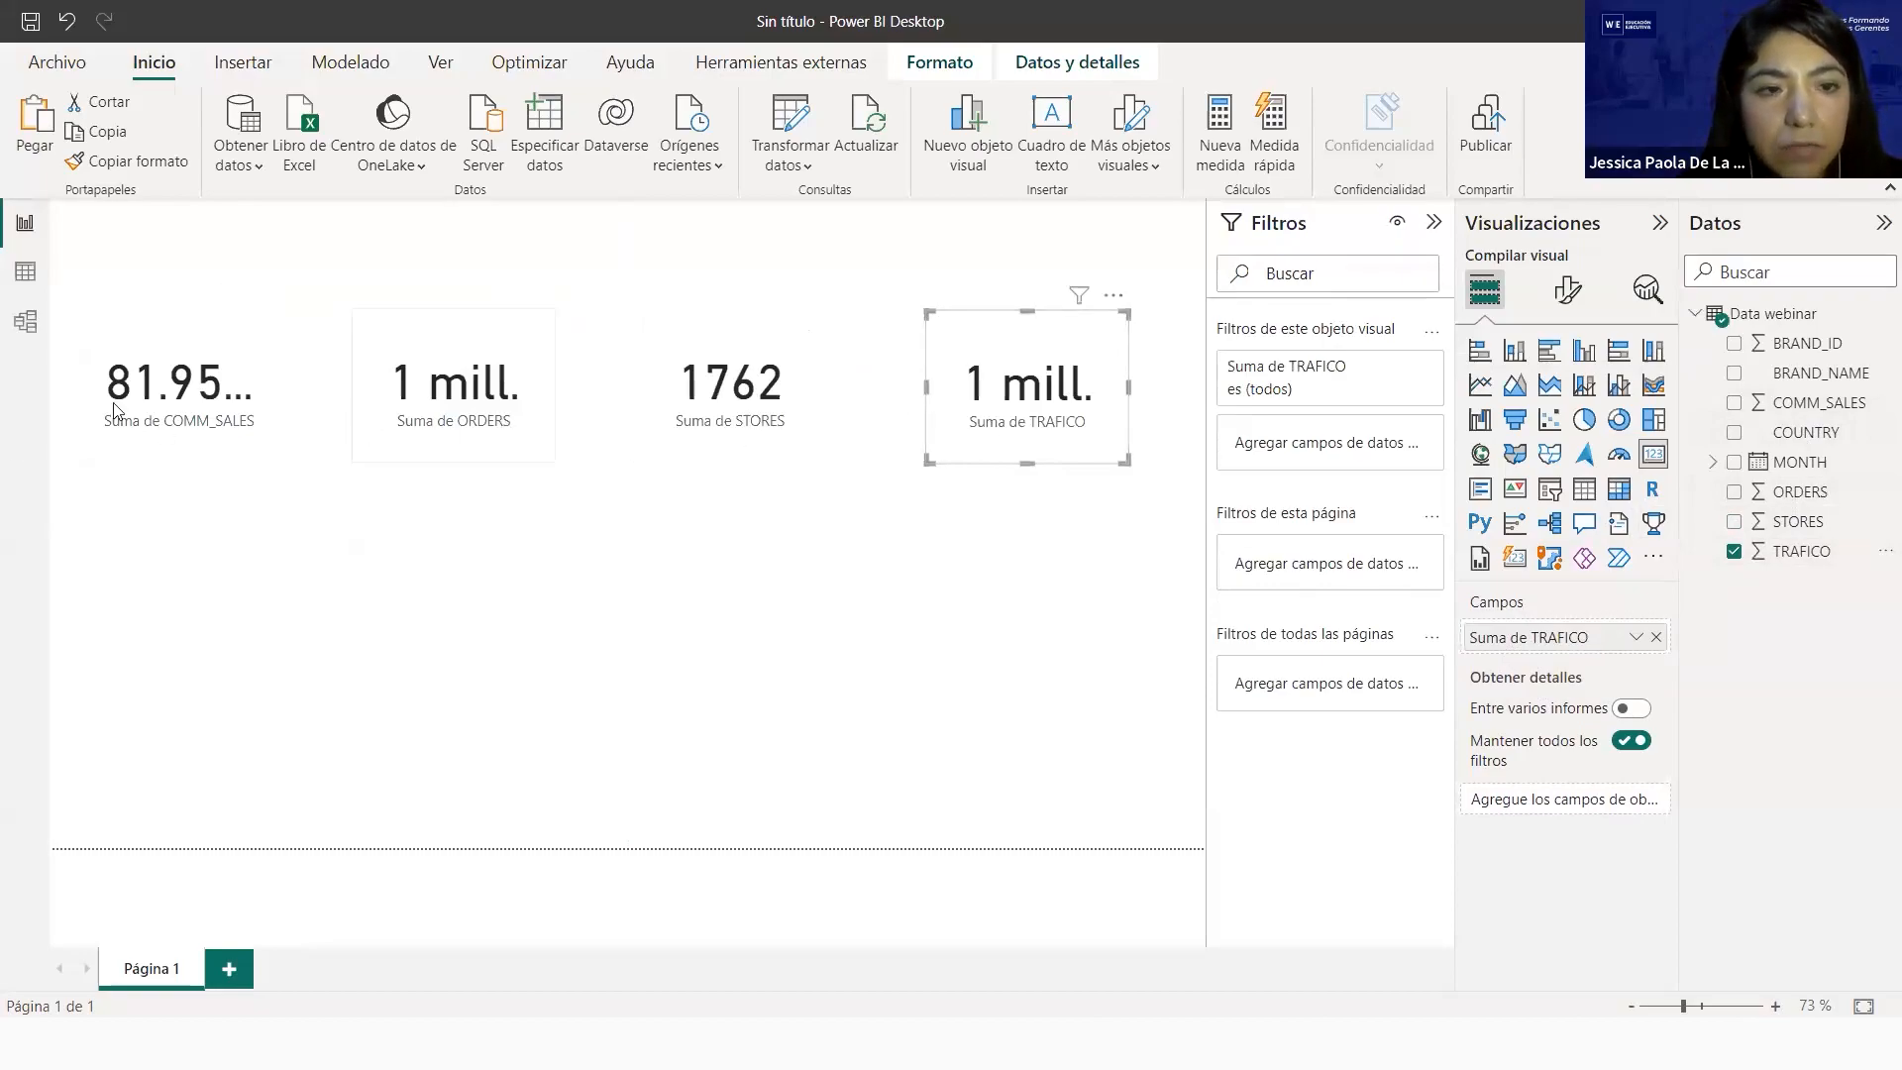
Set the callout value display units of all four cards together to Ninguno
{"action": "left_click", "coordinate": [211, 453]}
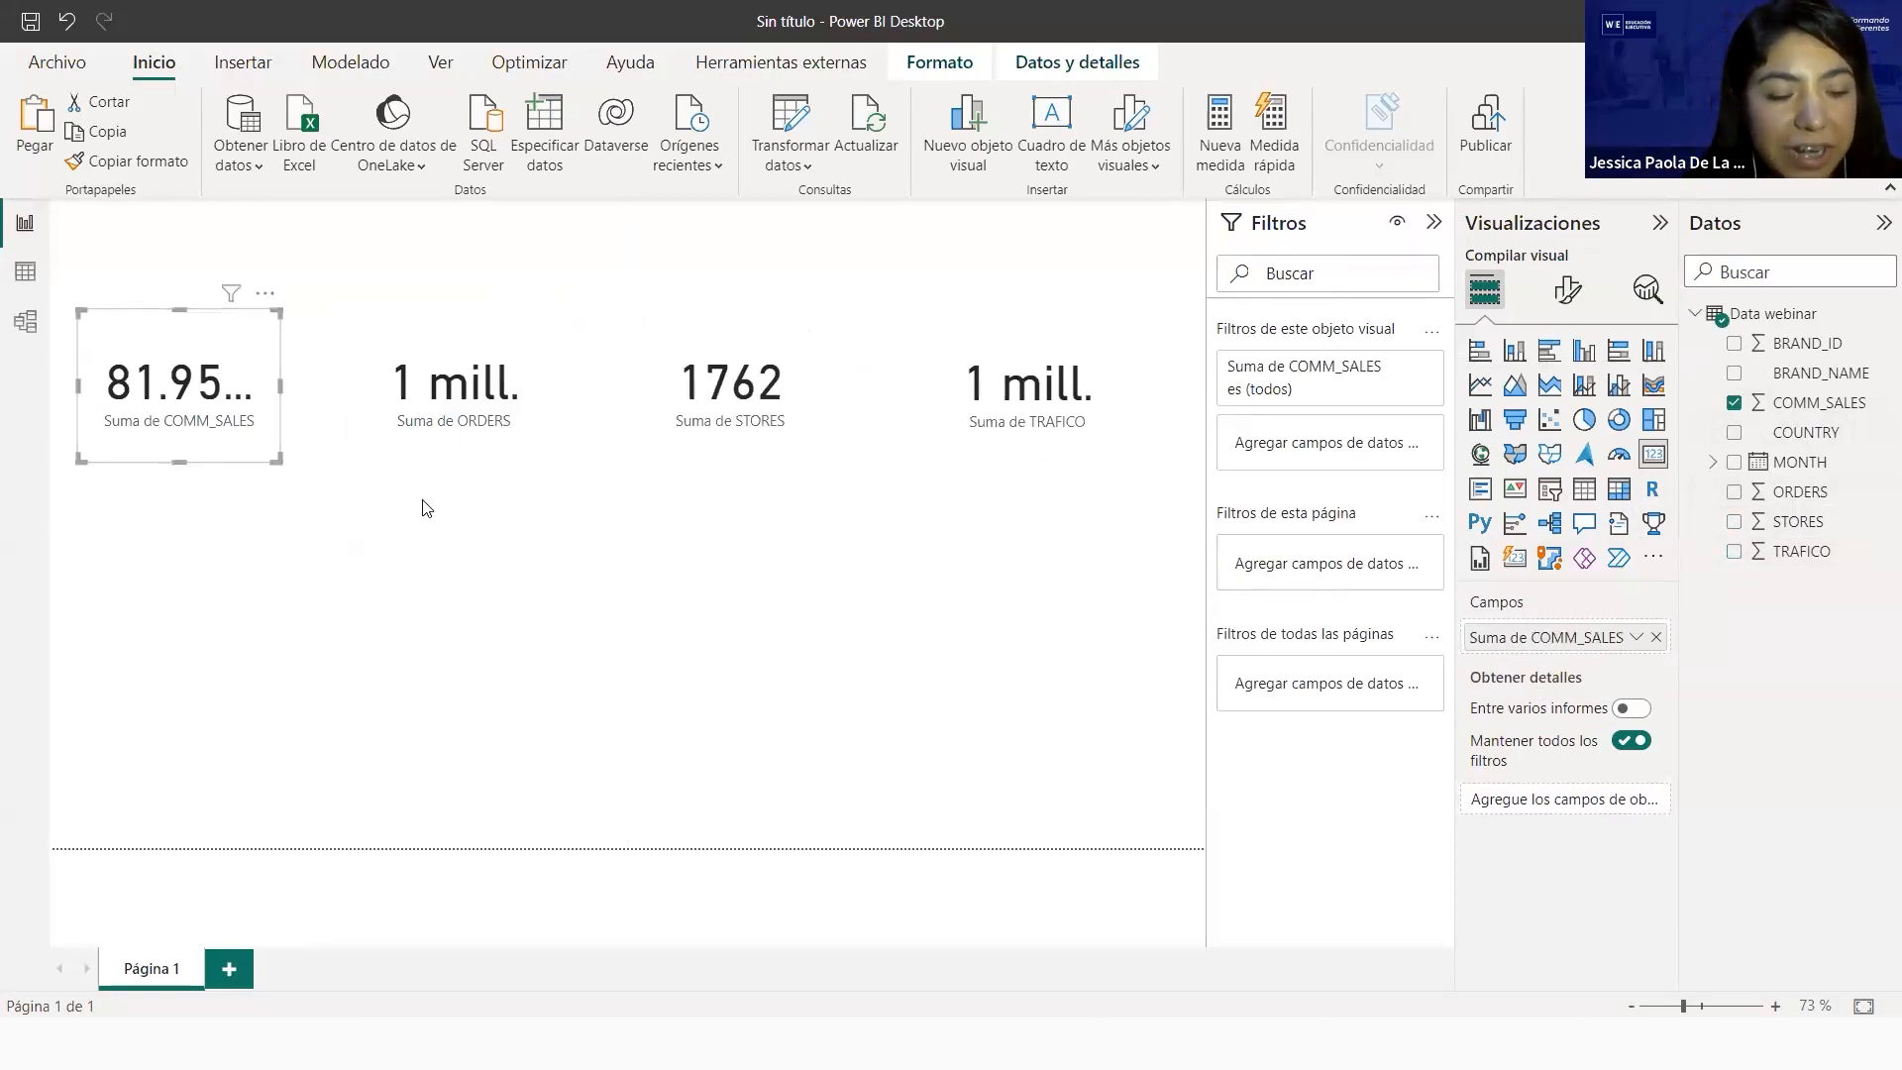
{"action": "left_click", "coordinate": [458, 463], "text": "ctrl"}
{"action": "left_click", "coordinate": [745, 448], "text": "ctrl"}
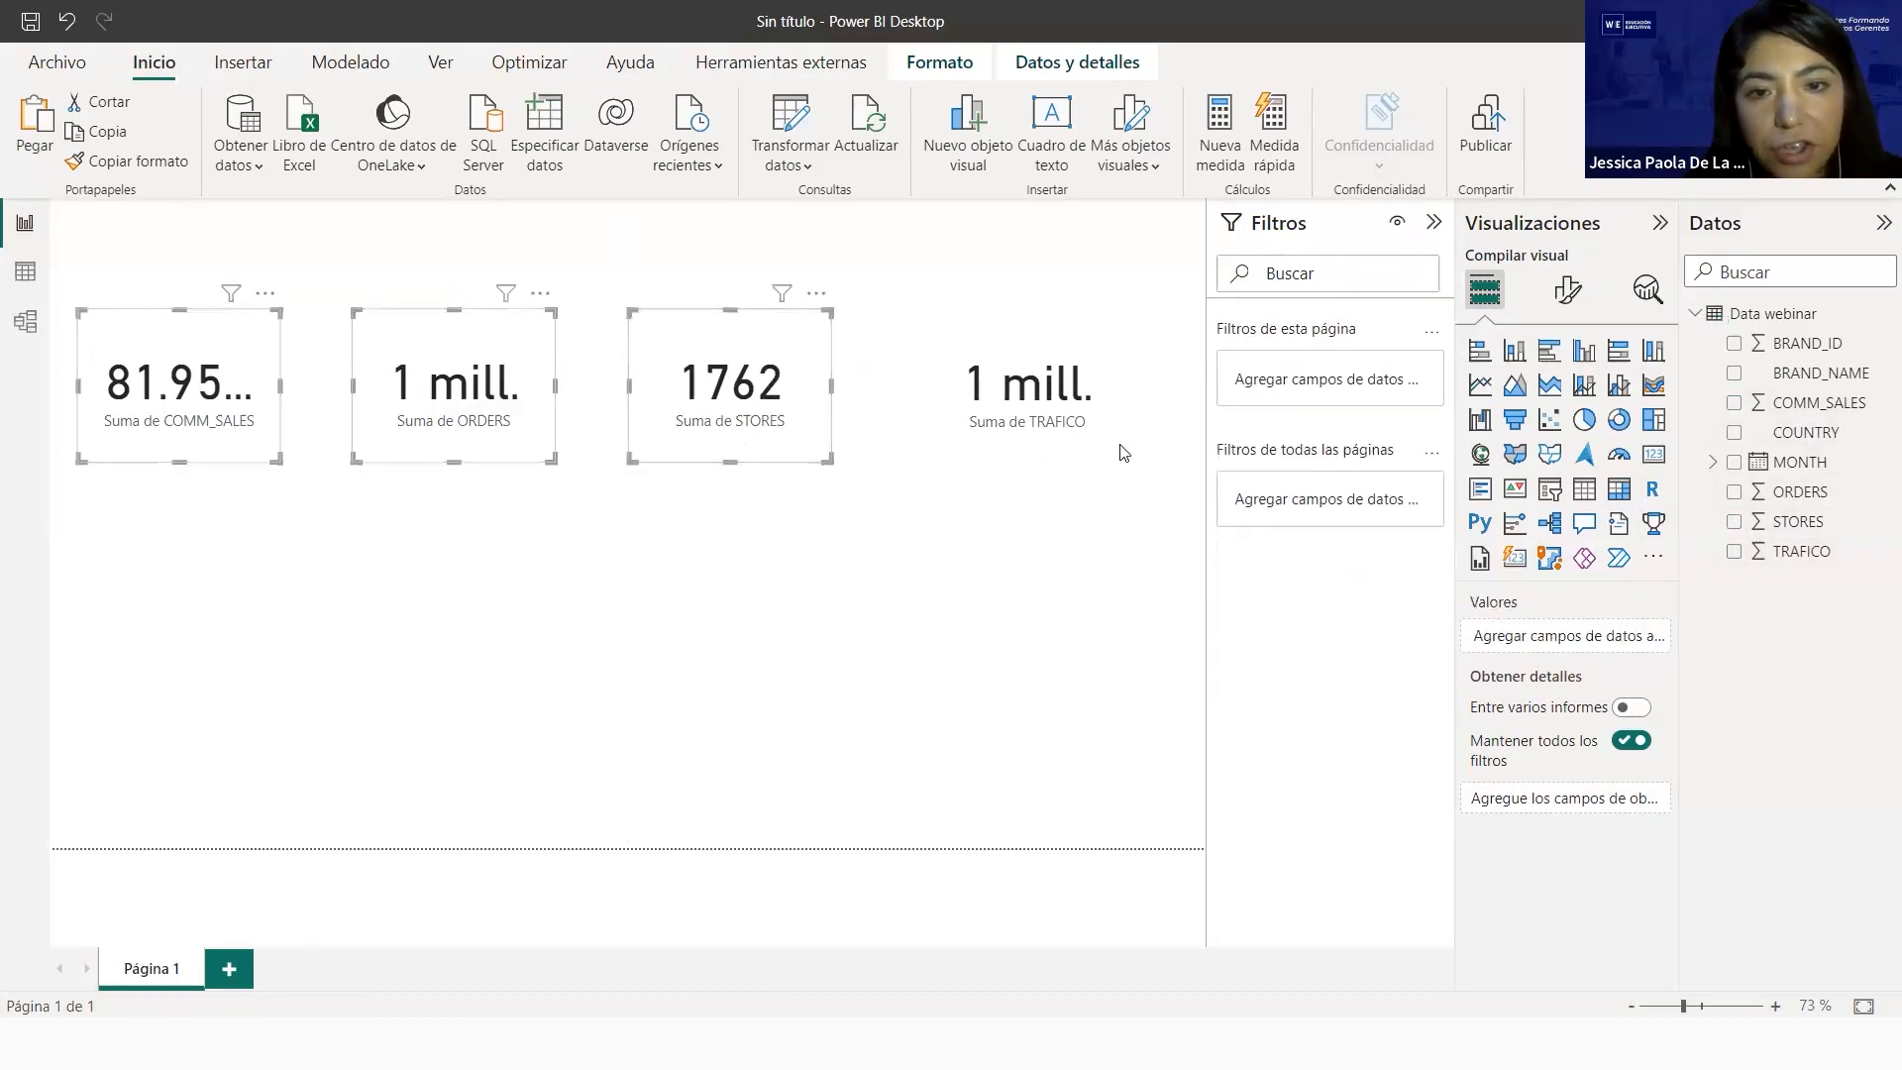
{"action": "left_click", "coordinate": [1122, 451], "text": "ctrl"}
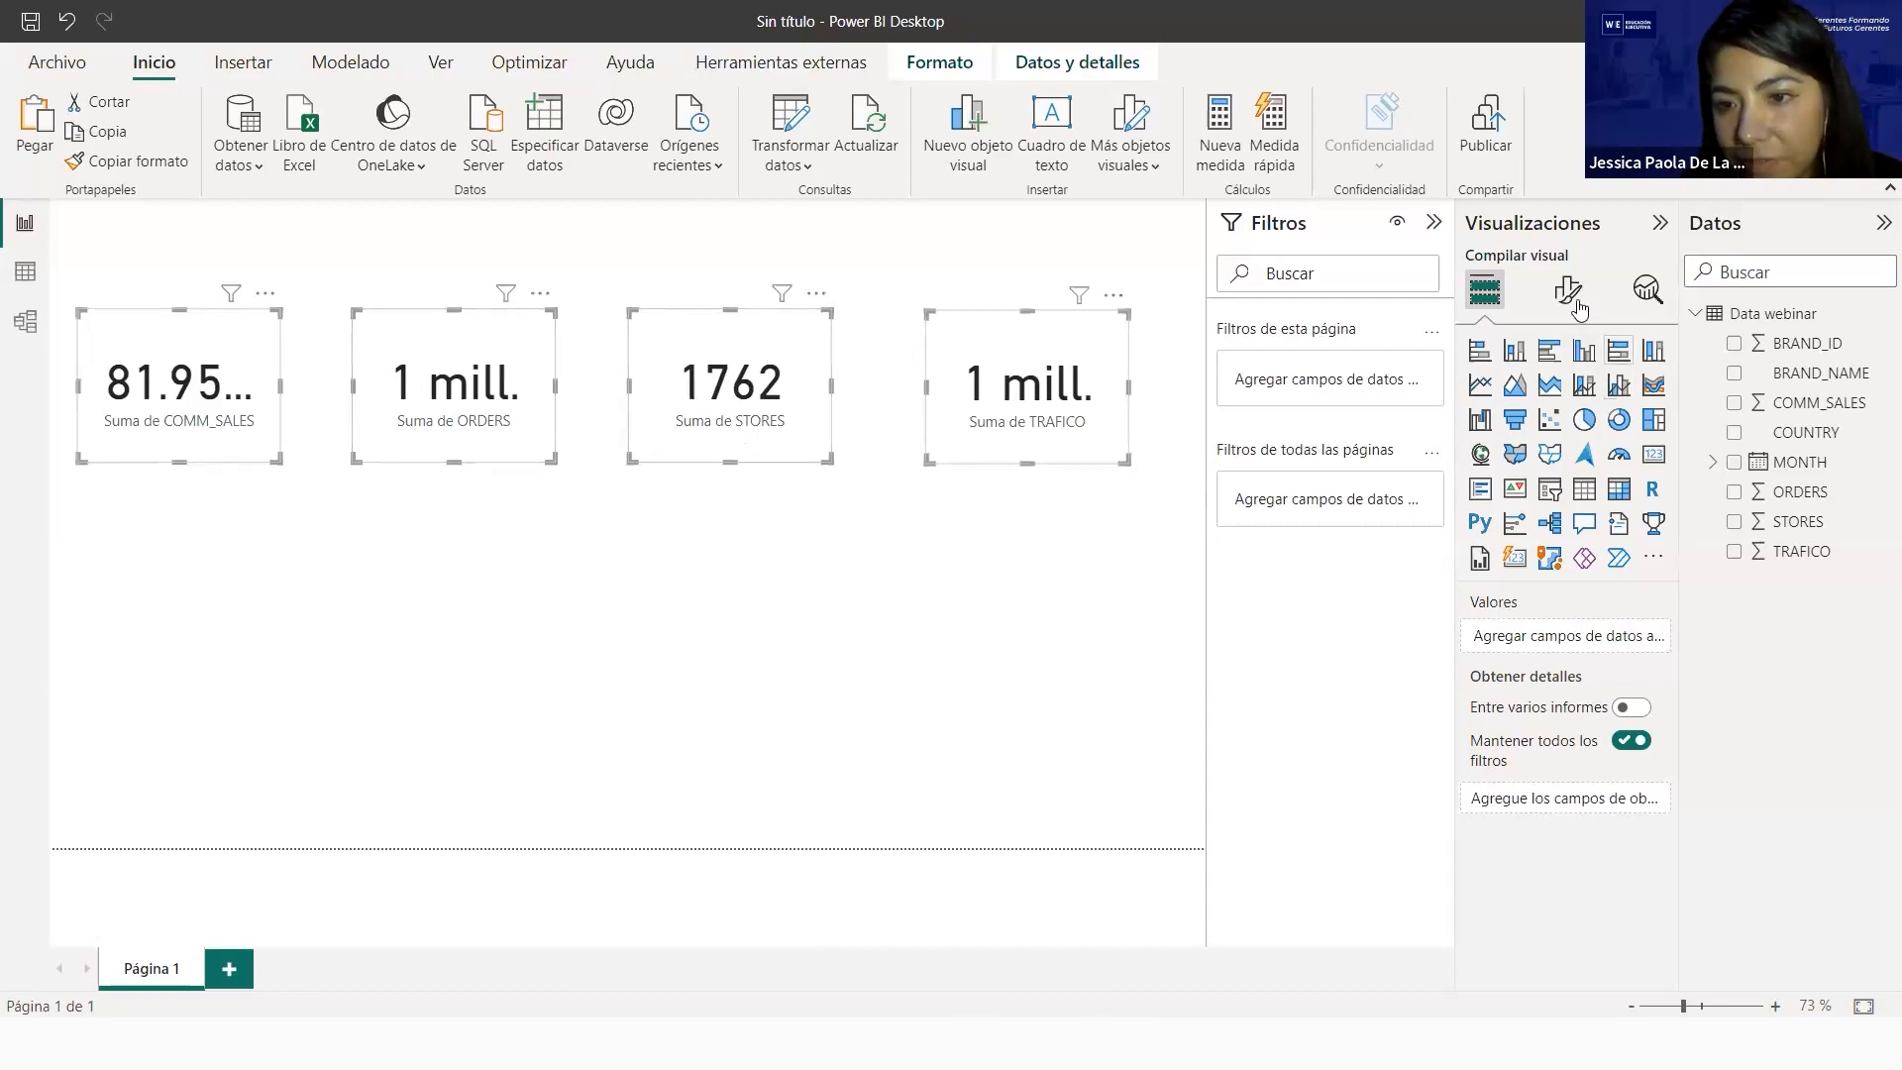
{"action": "left_click", "coordinate": [1568, 289]}
{"action": "left_click", "coordinate": [1571, 495]}
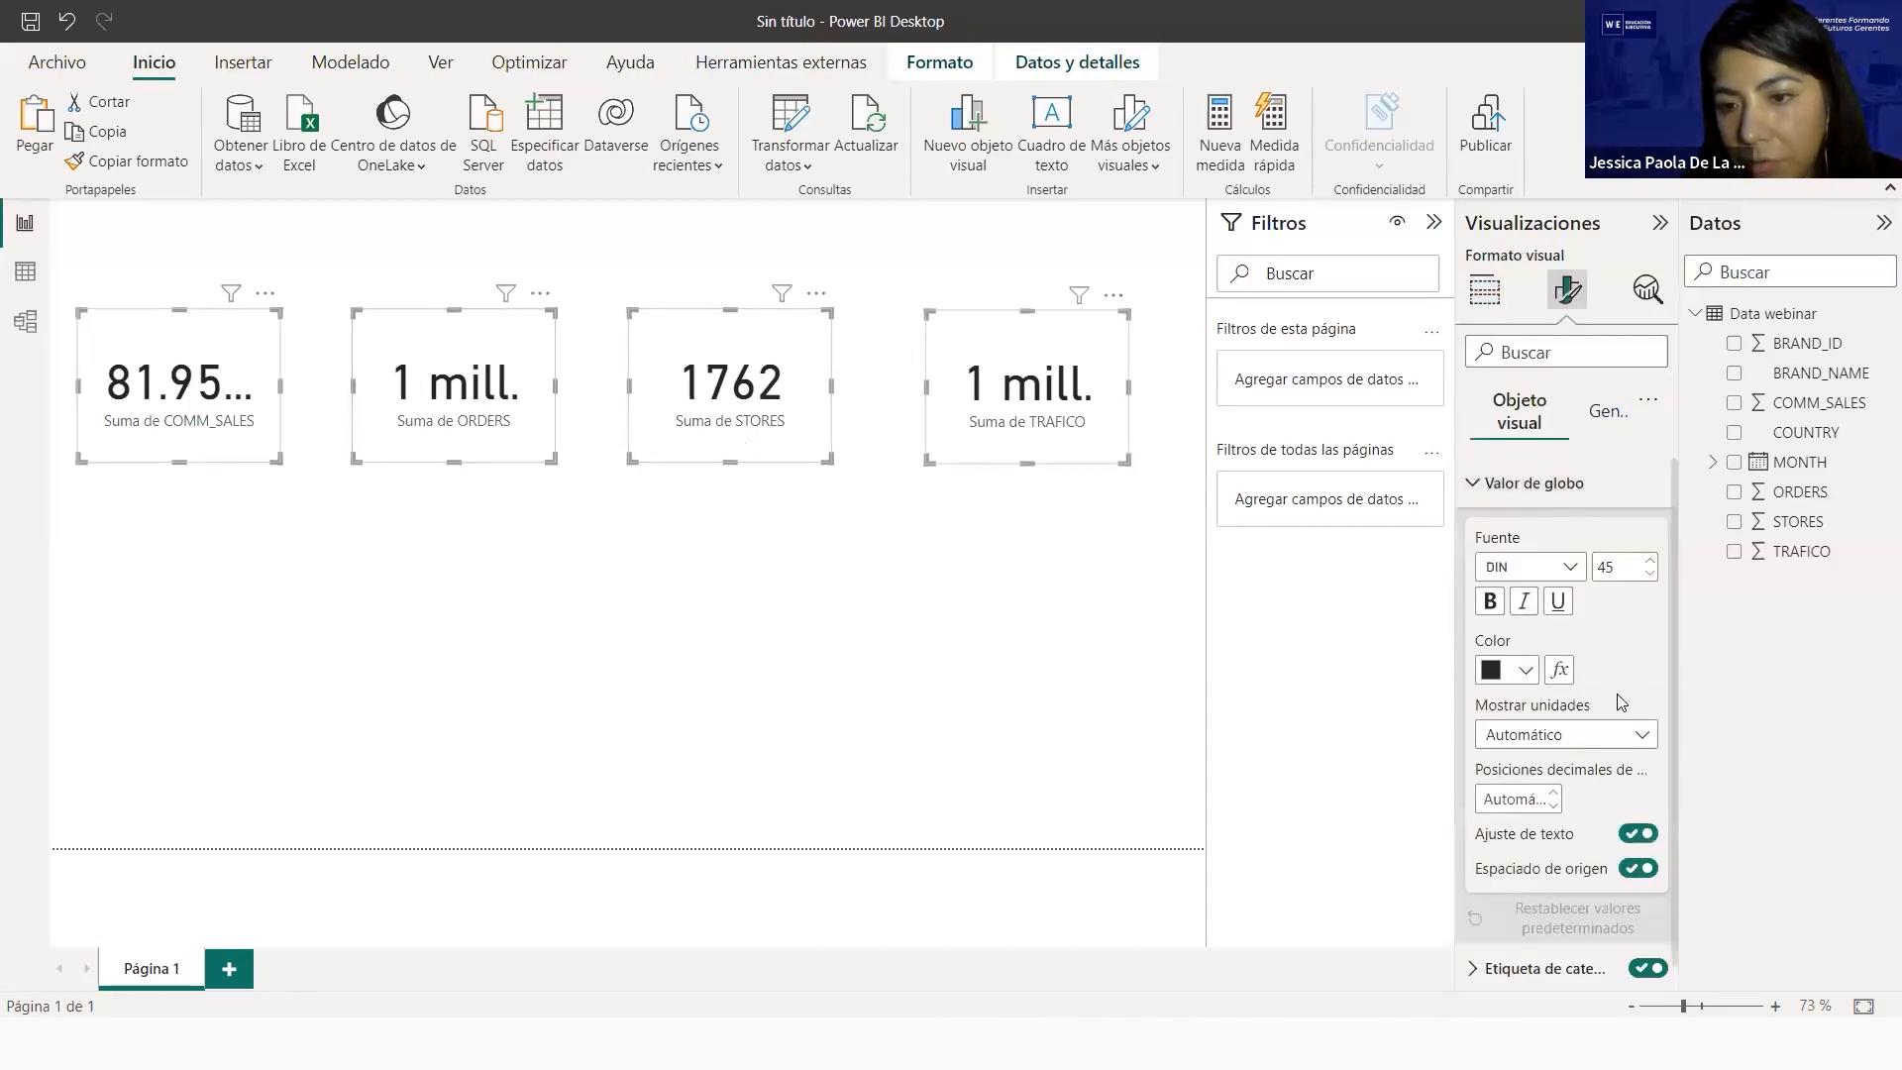
{"action": "left_click", "coordinate": [1639, 736]}
{"action": "left_click", "coordinate": [1579, 794]}
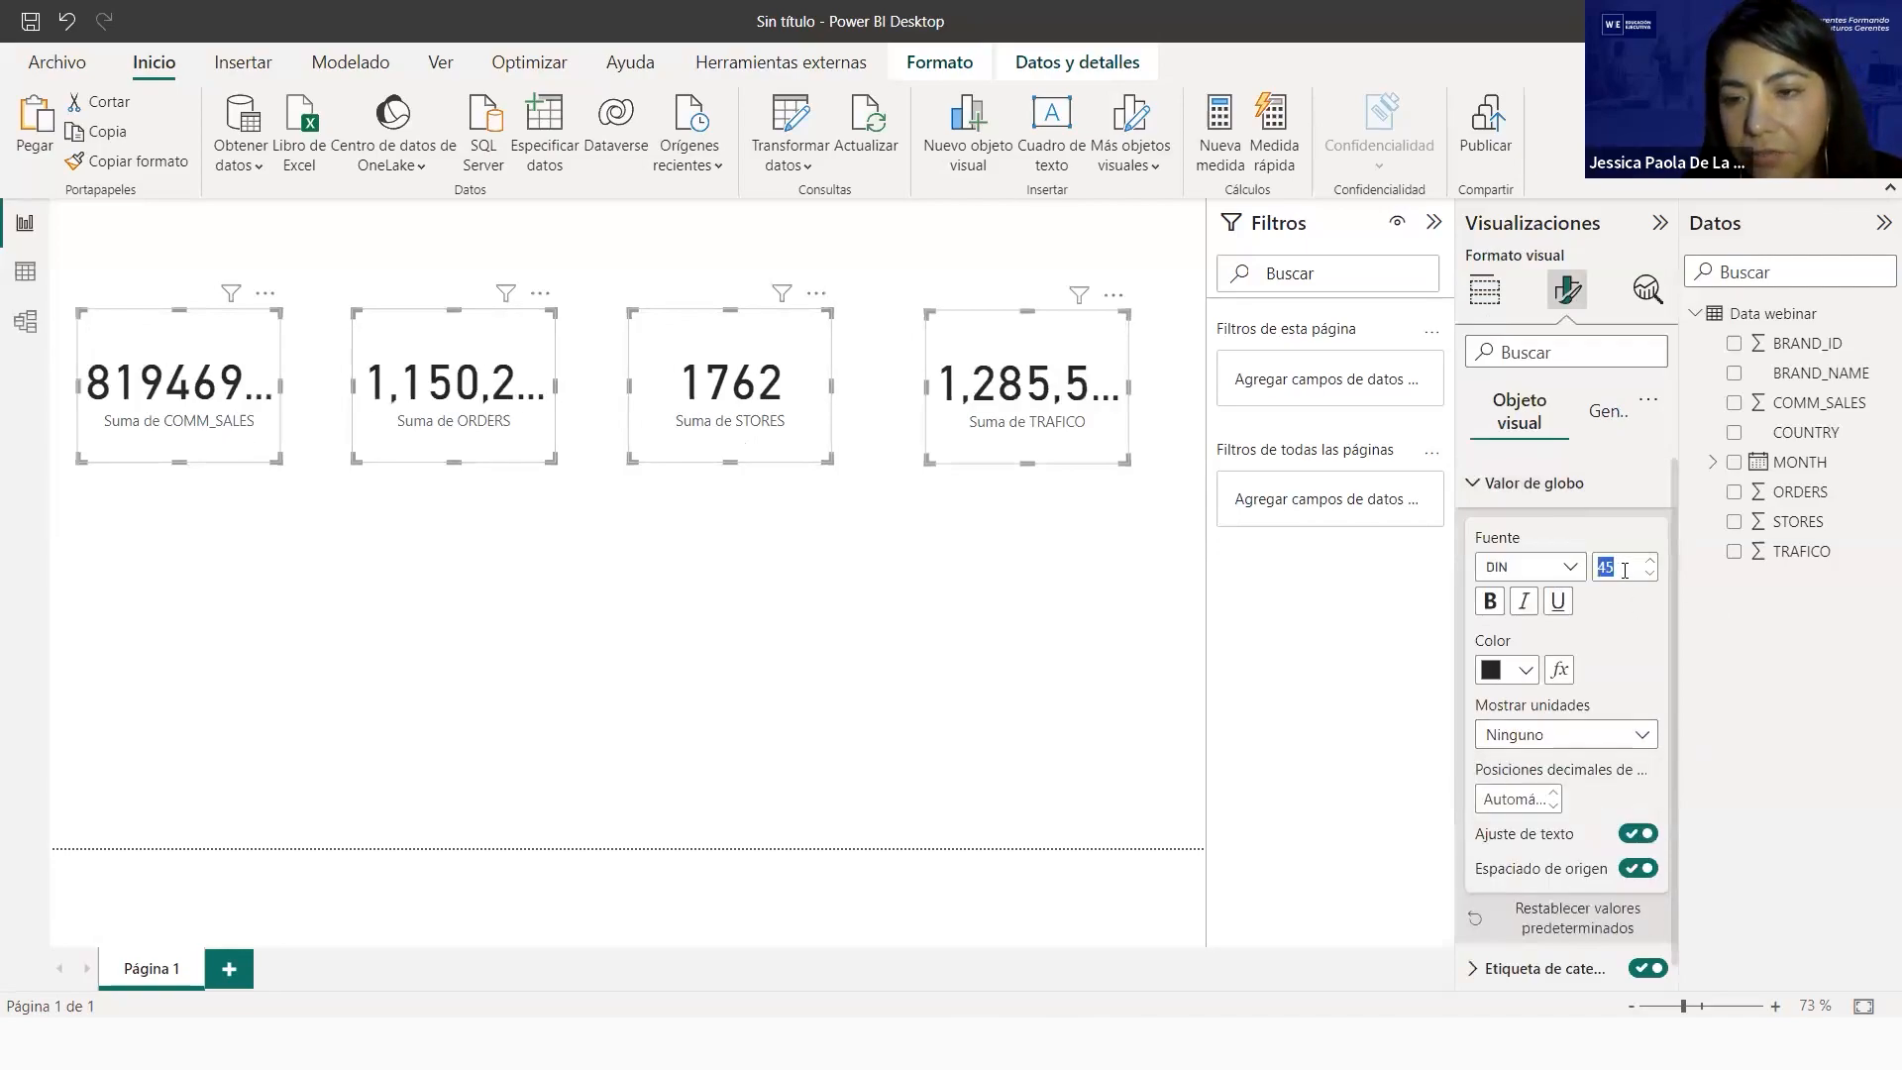
Reduce the callout value font size of the four cards to 28 and set their decimal places to 0
{"action": "type", "text": "35"}
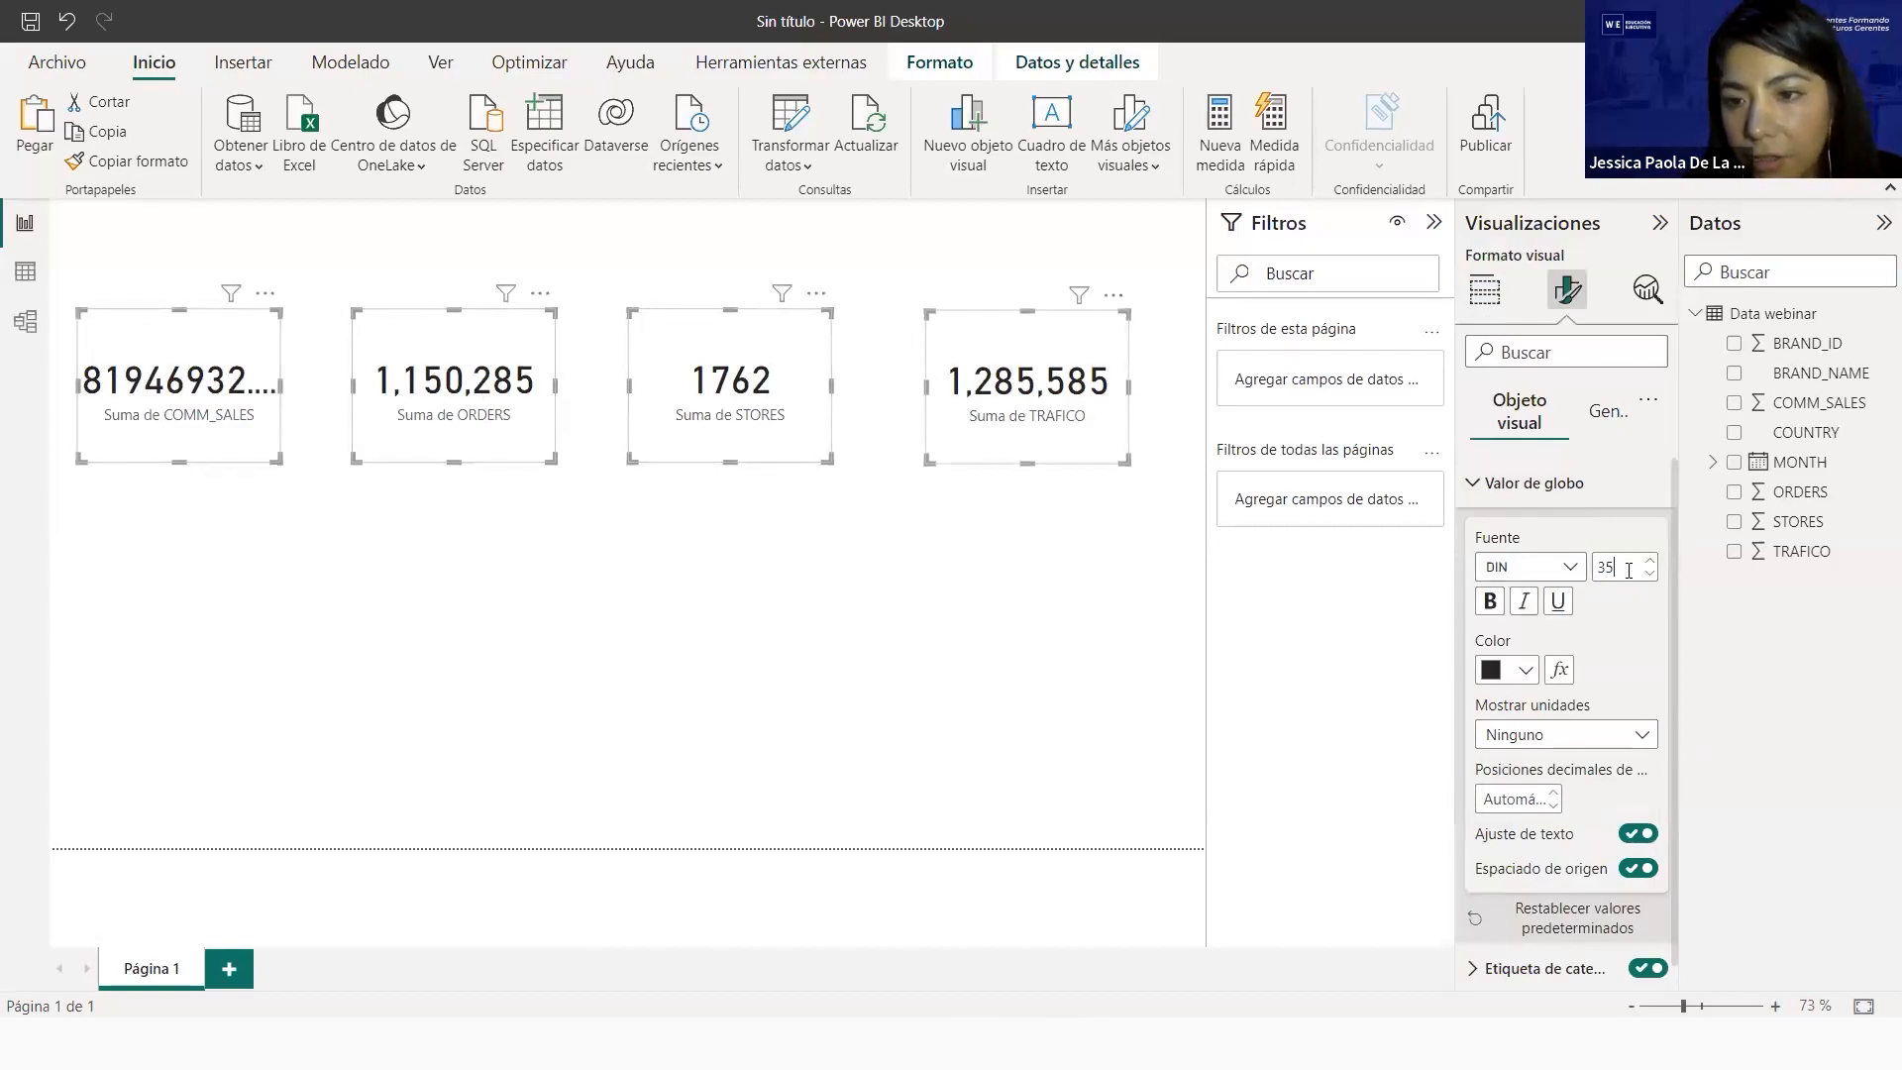
{"action": "double_click", "coordinate": [1628, 569]}
{"action": "type", "text": "28"}
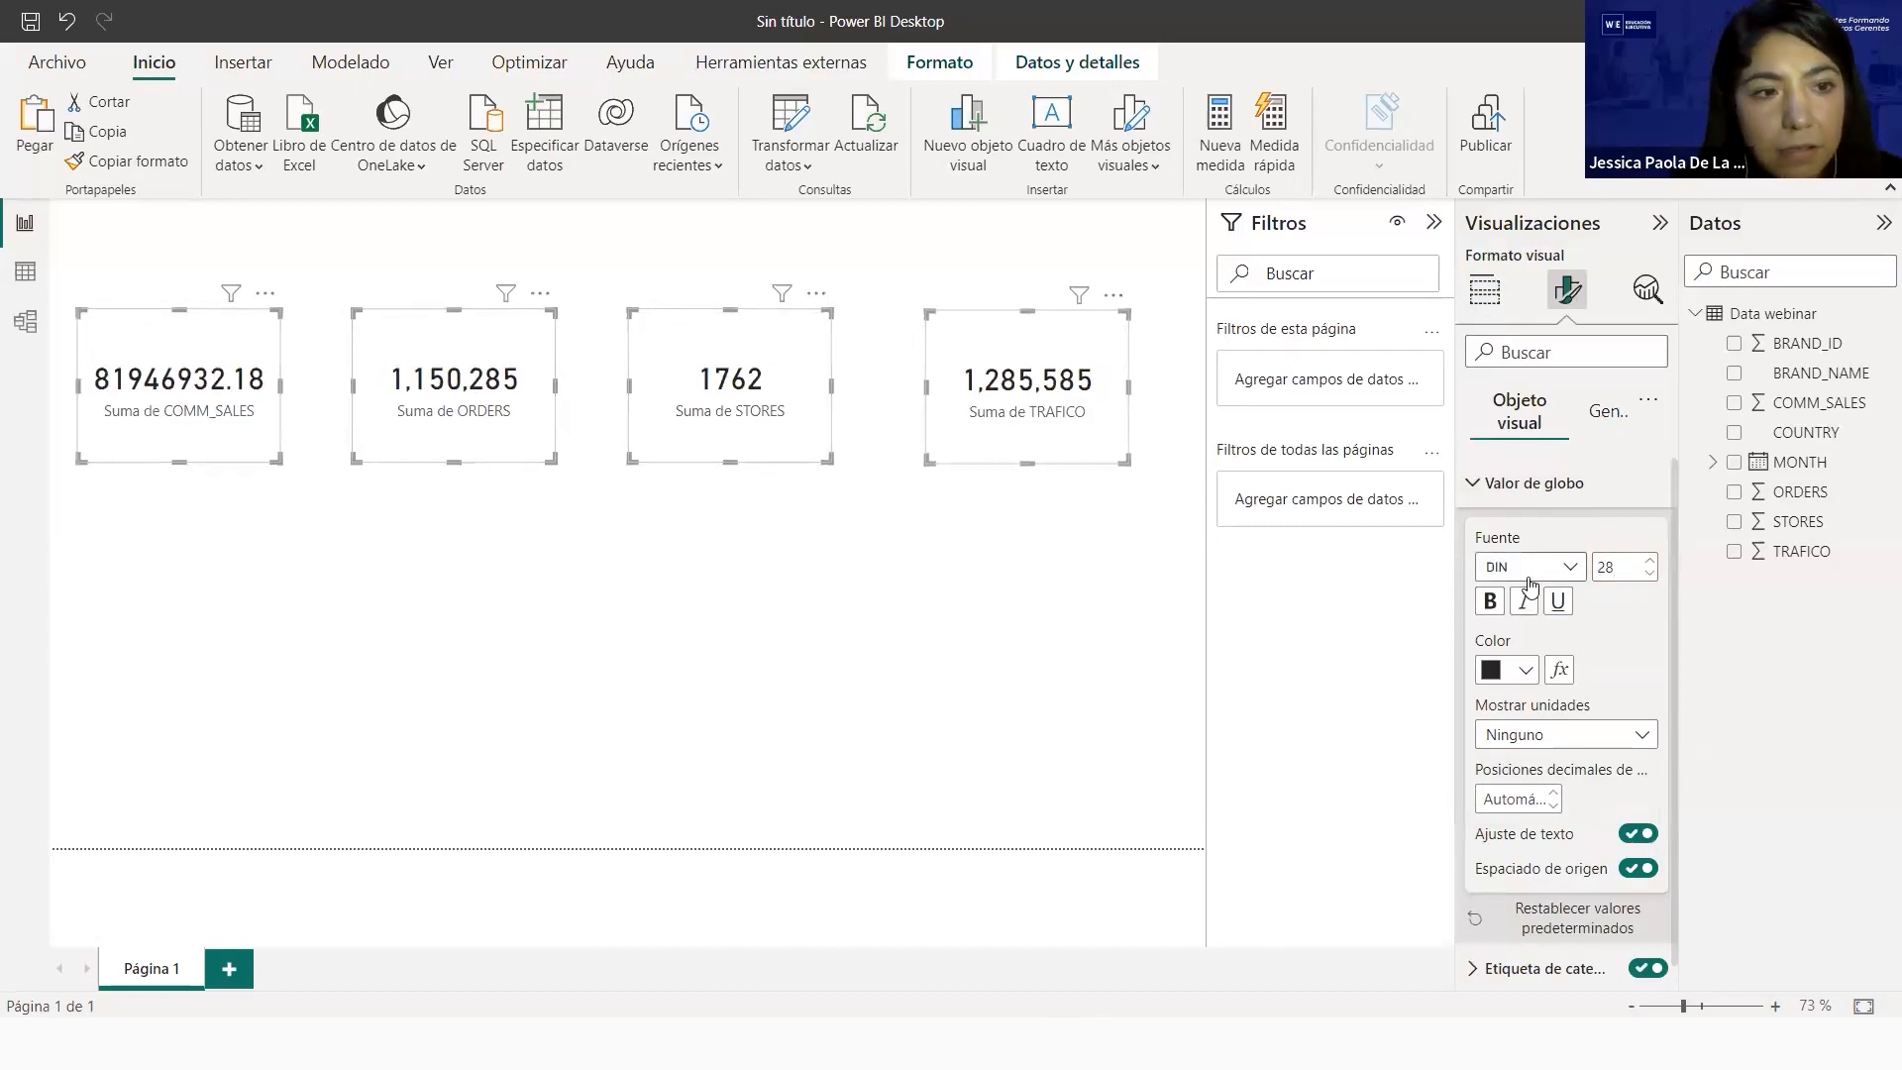
{"action": "left_click", "coordinate": [1533, 811]}
{"action": "type", "text": "0"}
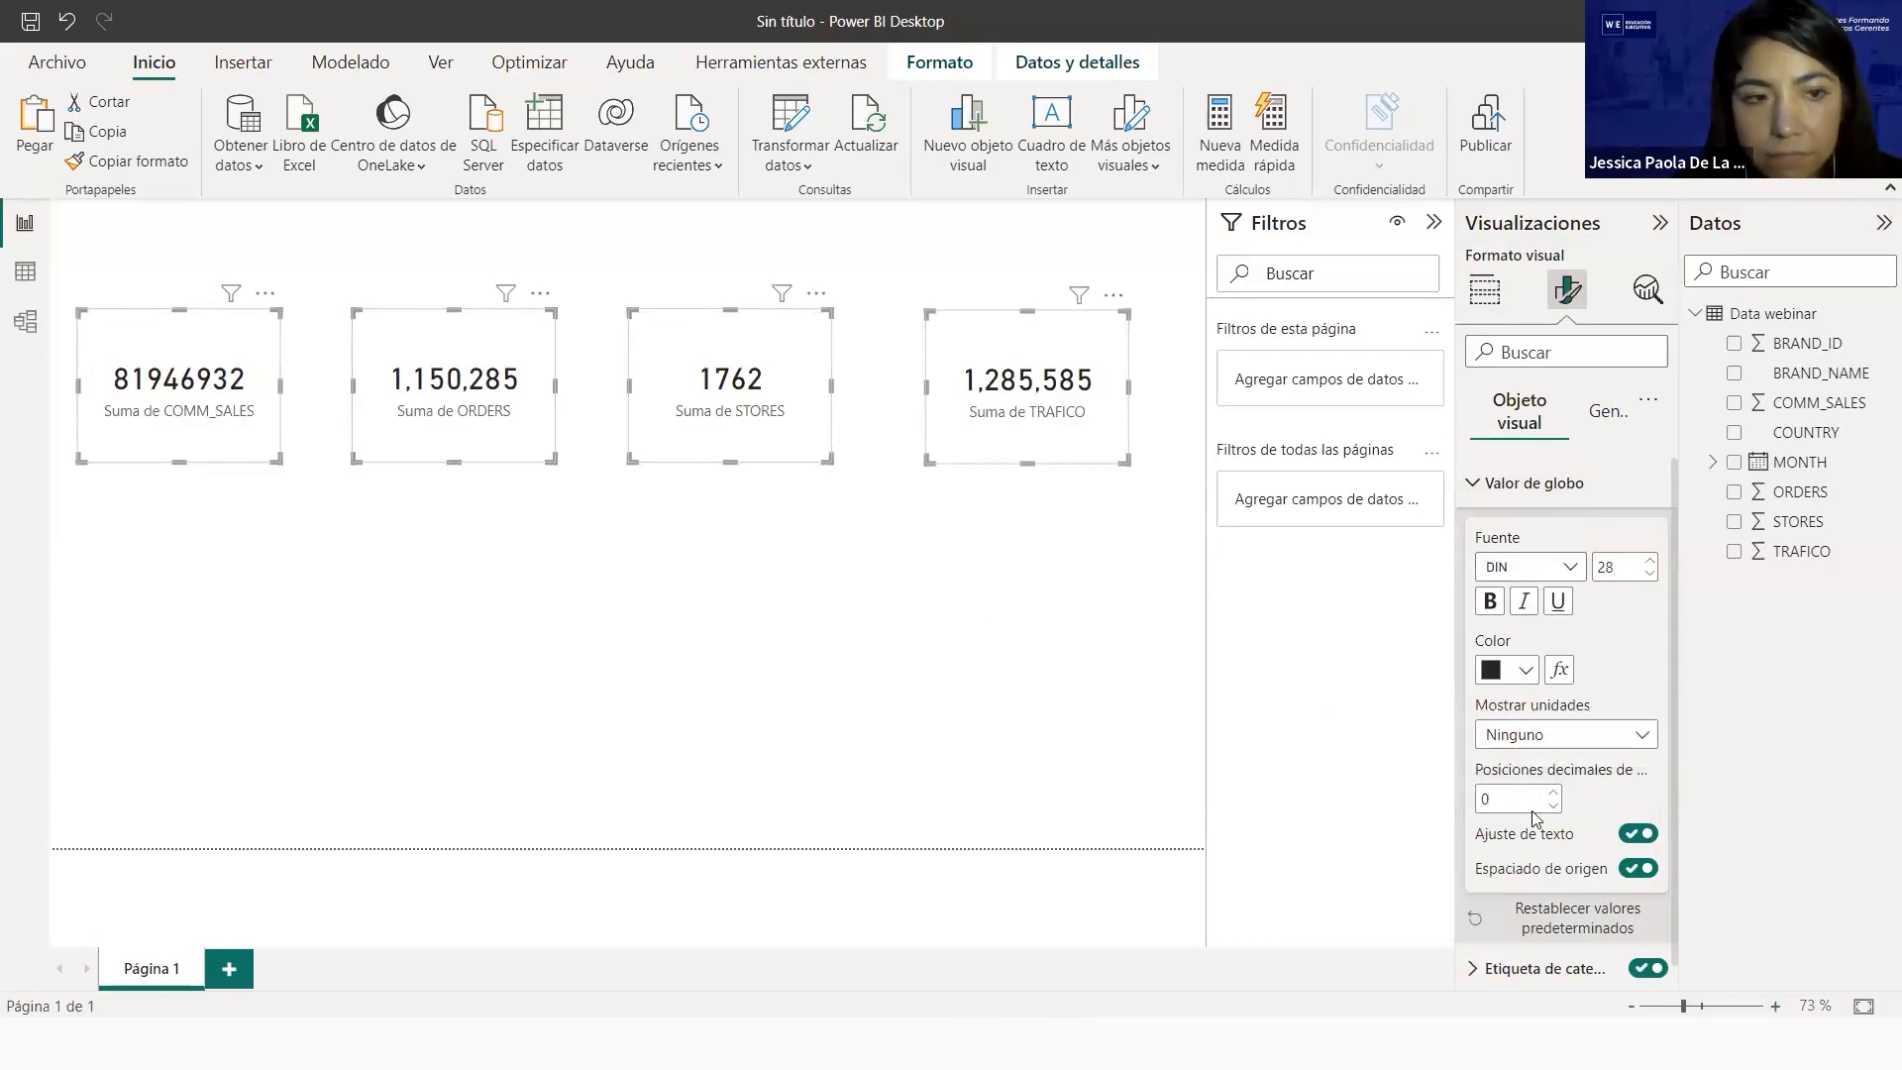
{"action": "left_click", "coordinate": [745, 531]}
{"action": "left_click", "coordinate": [219, 455]}
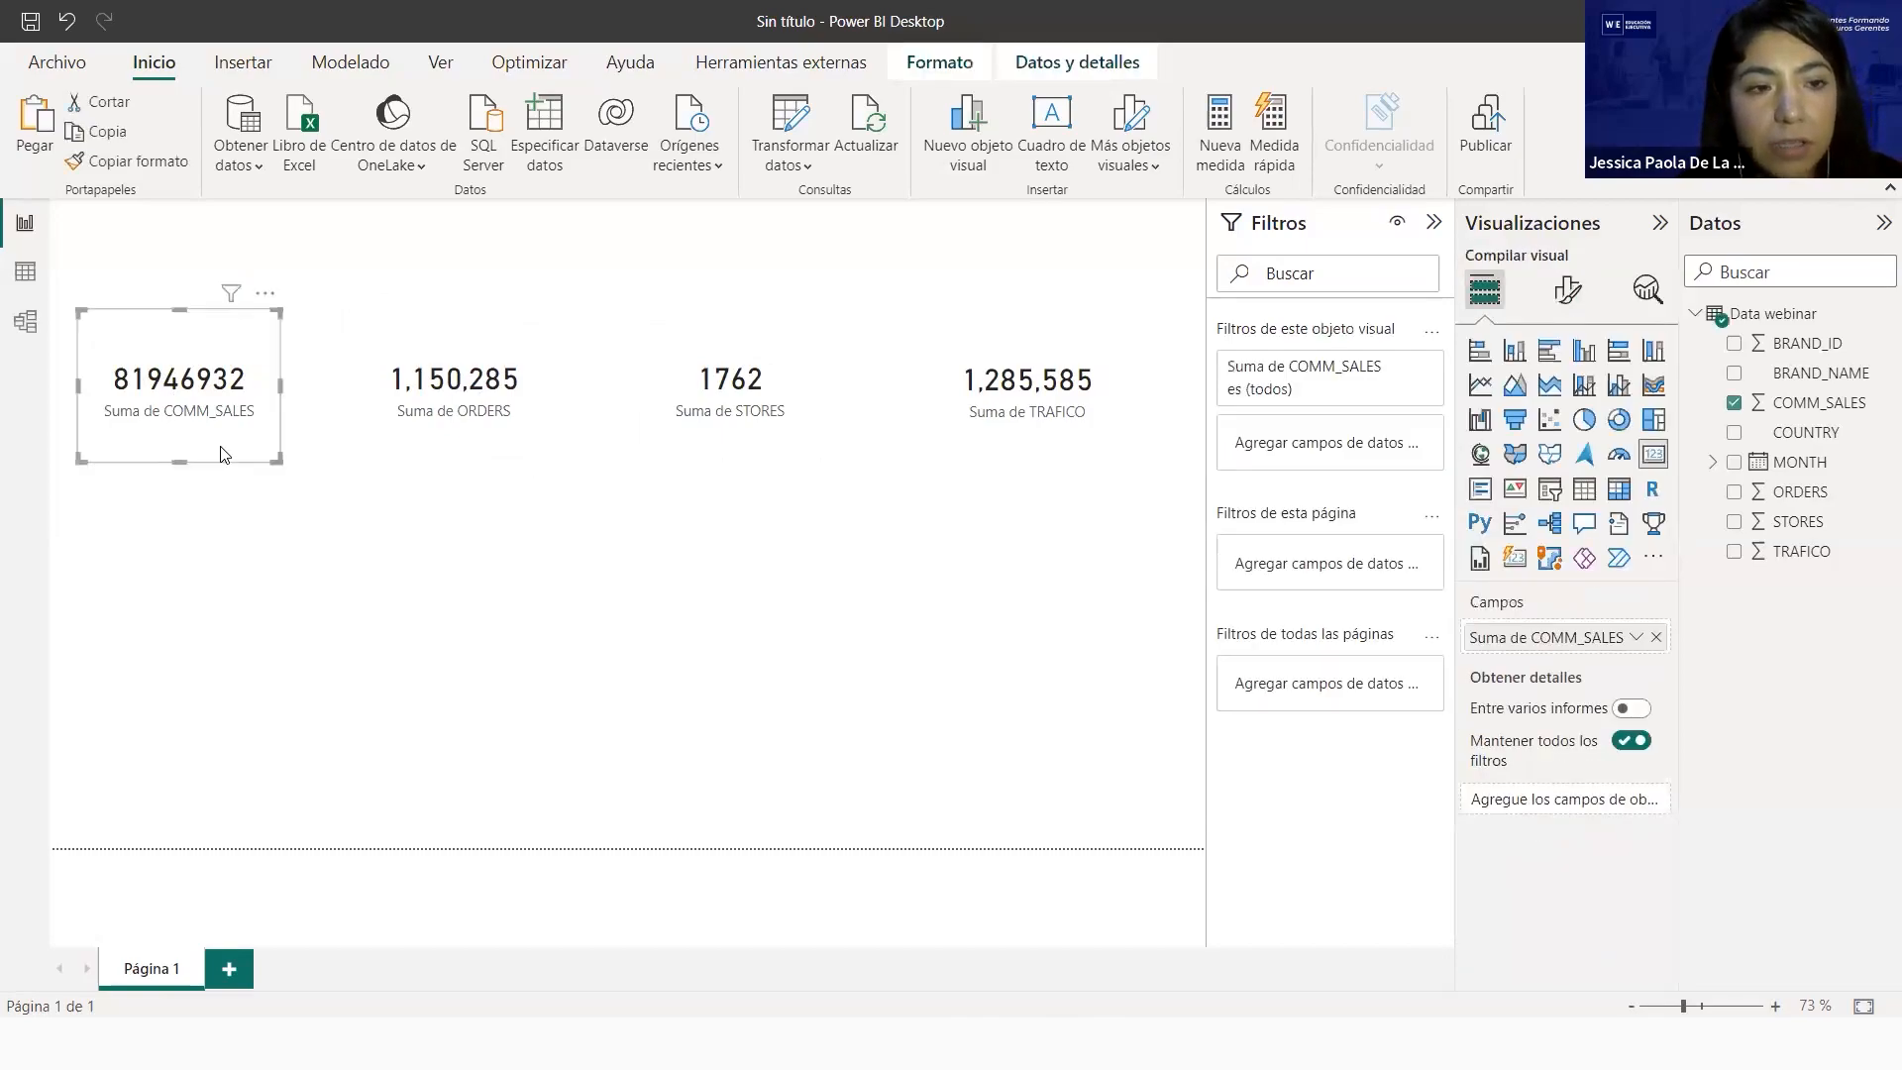
{"action": "left_click", "coordinate": [473, 448]}
{"action": "left_click", "coordinate": [151, 448]}
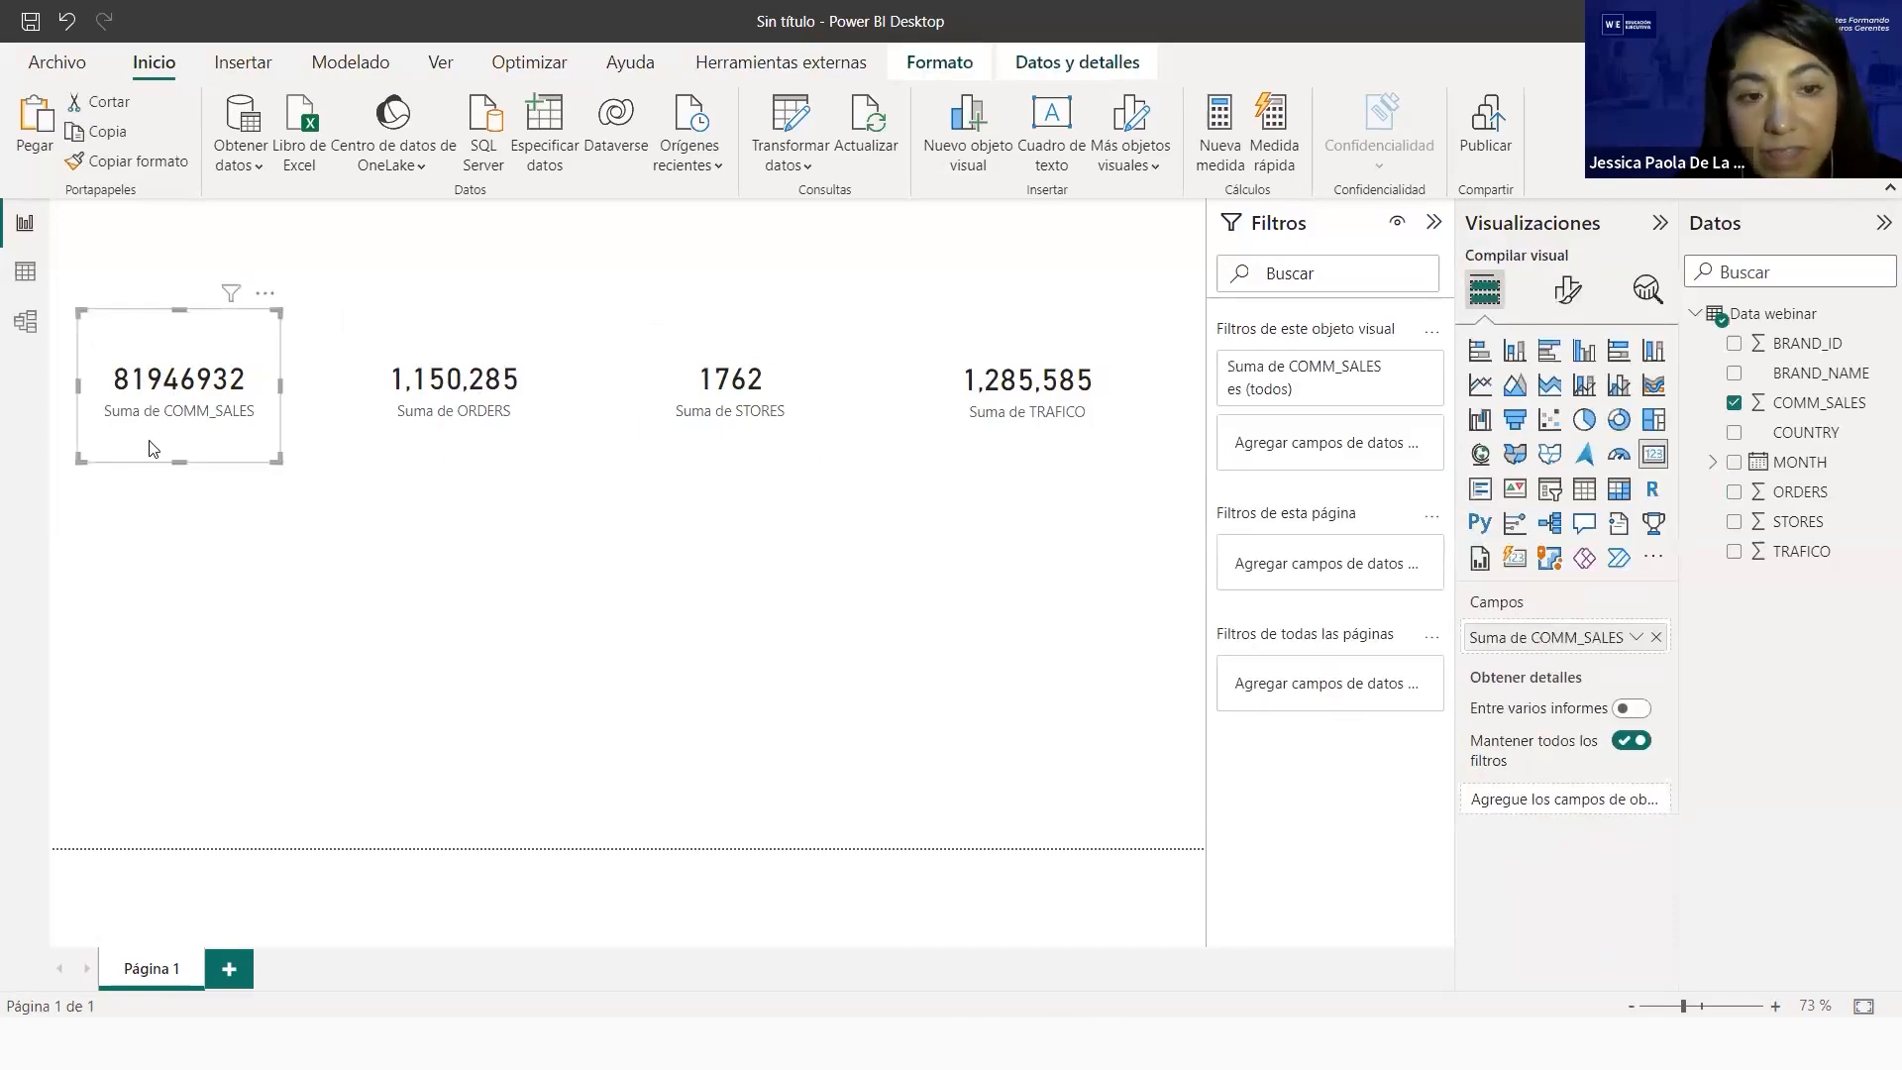
{"action": "key", "text": "Tab"}
{"action": "key", "text": "Tab"}
{"action": "key", "text": "Tab"}
{"action": "key", "text": "Tab"}
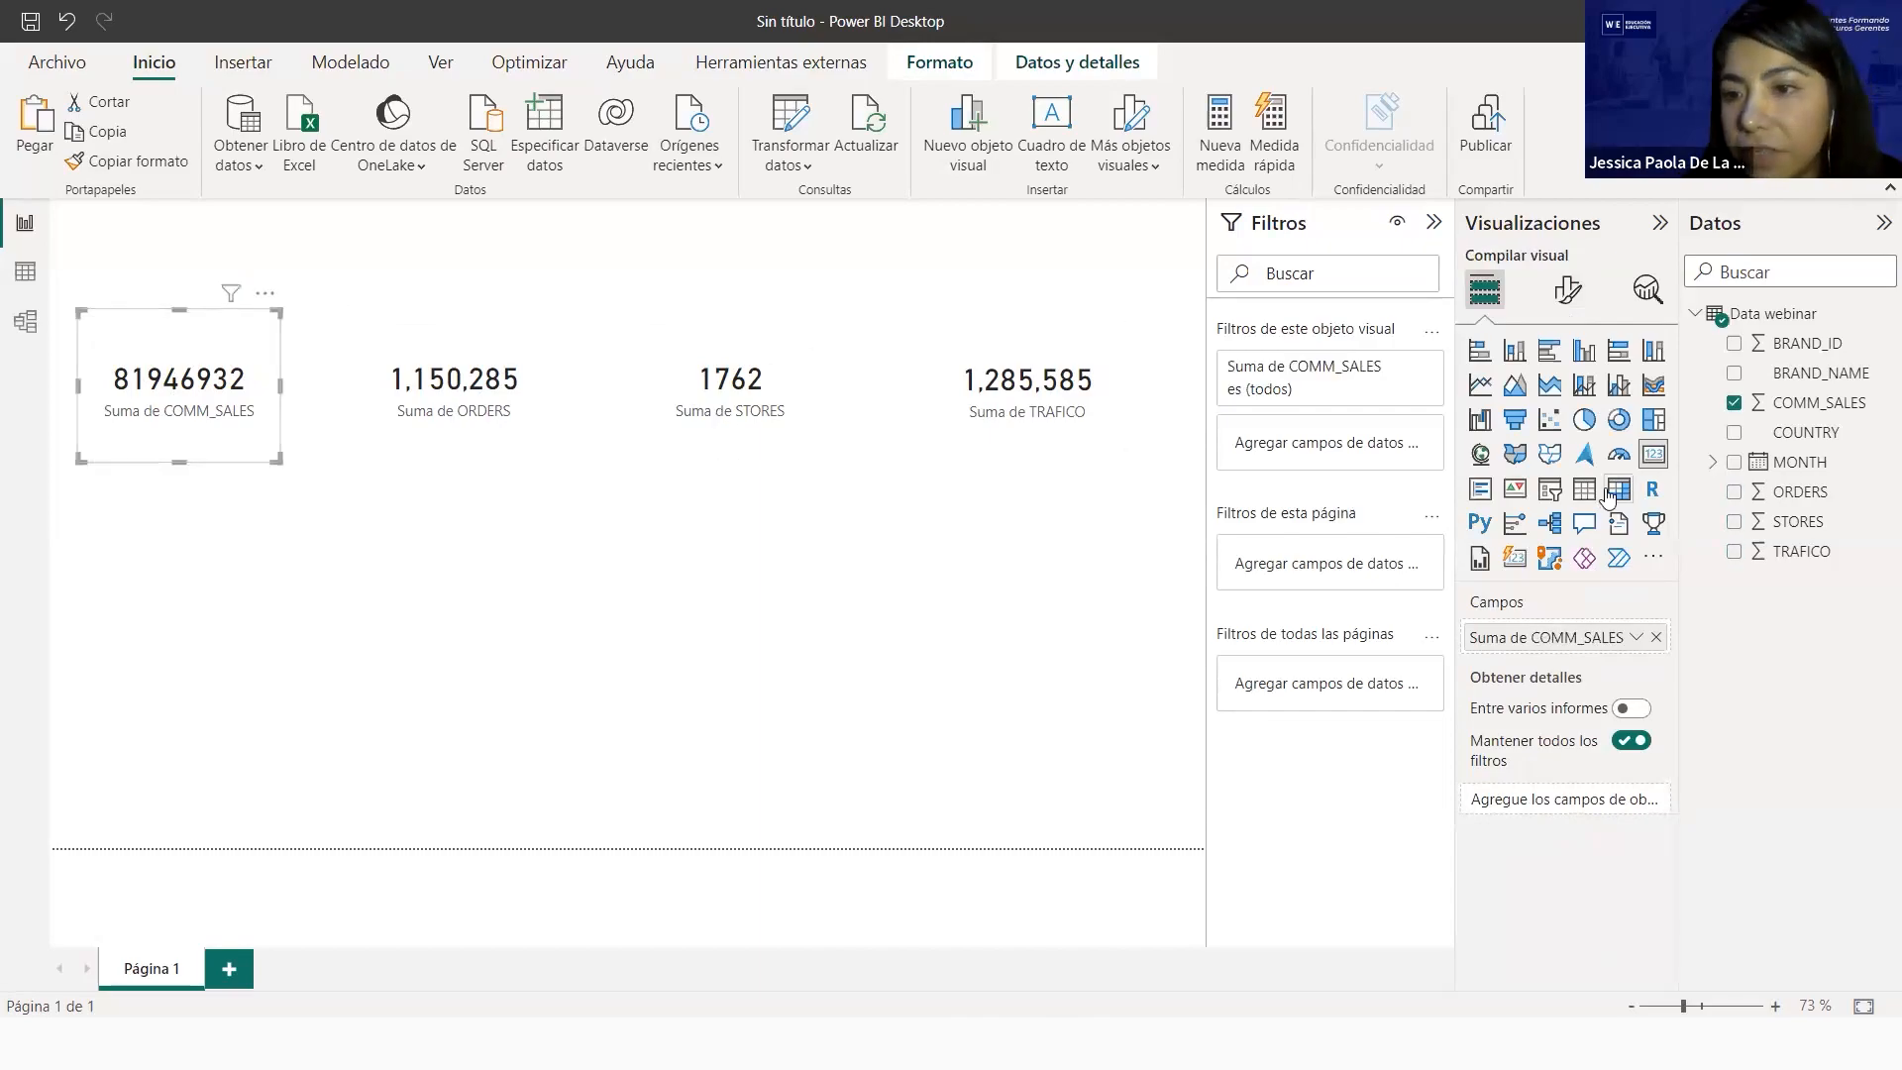
Apply the dollar currency format to the COMM_SALES column used by the first card
{"action": "left_click", "coordinate": [1805, 432]}
{"action": "left_click", "coordinate": [1811, 404]}
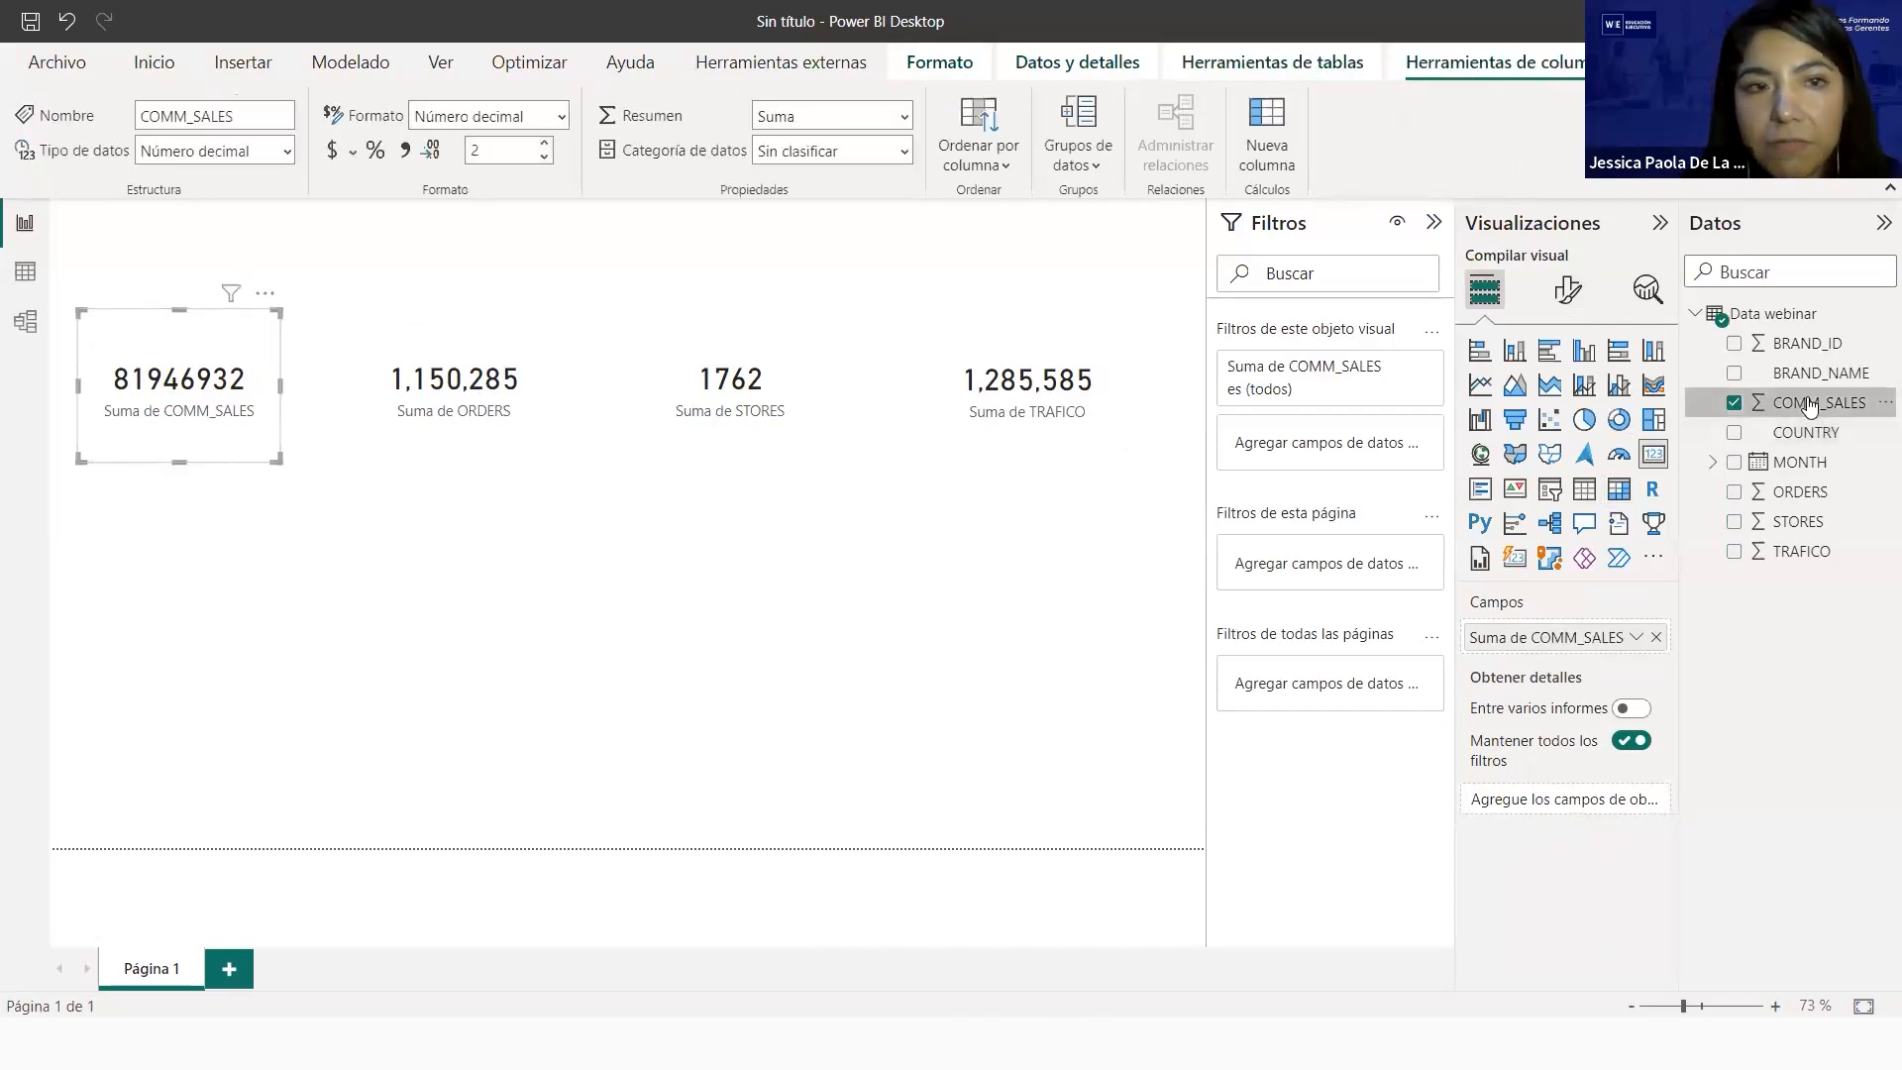
{"action": "left_click", "coordinate": [332, 151]}
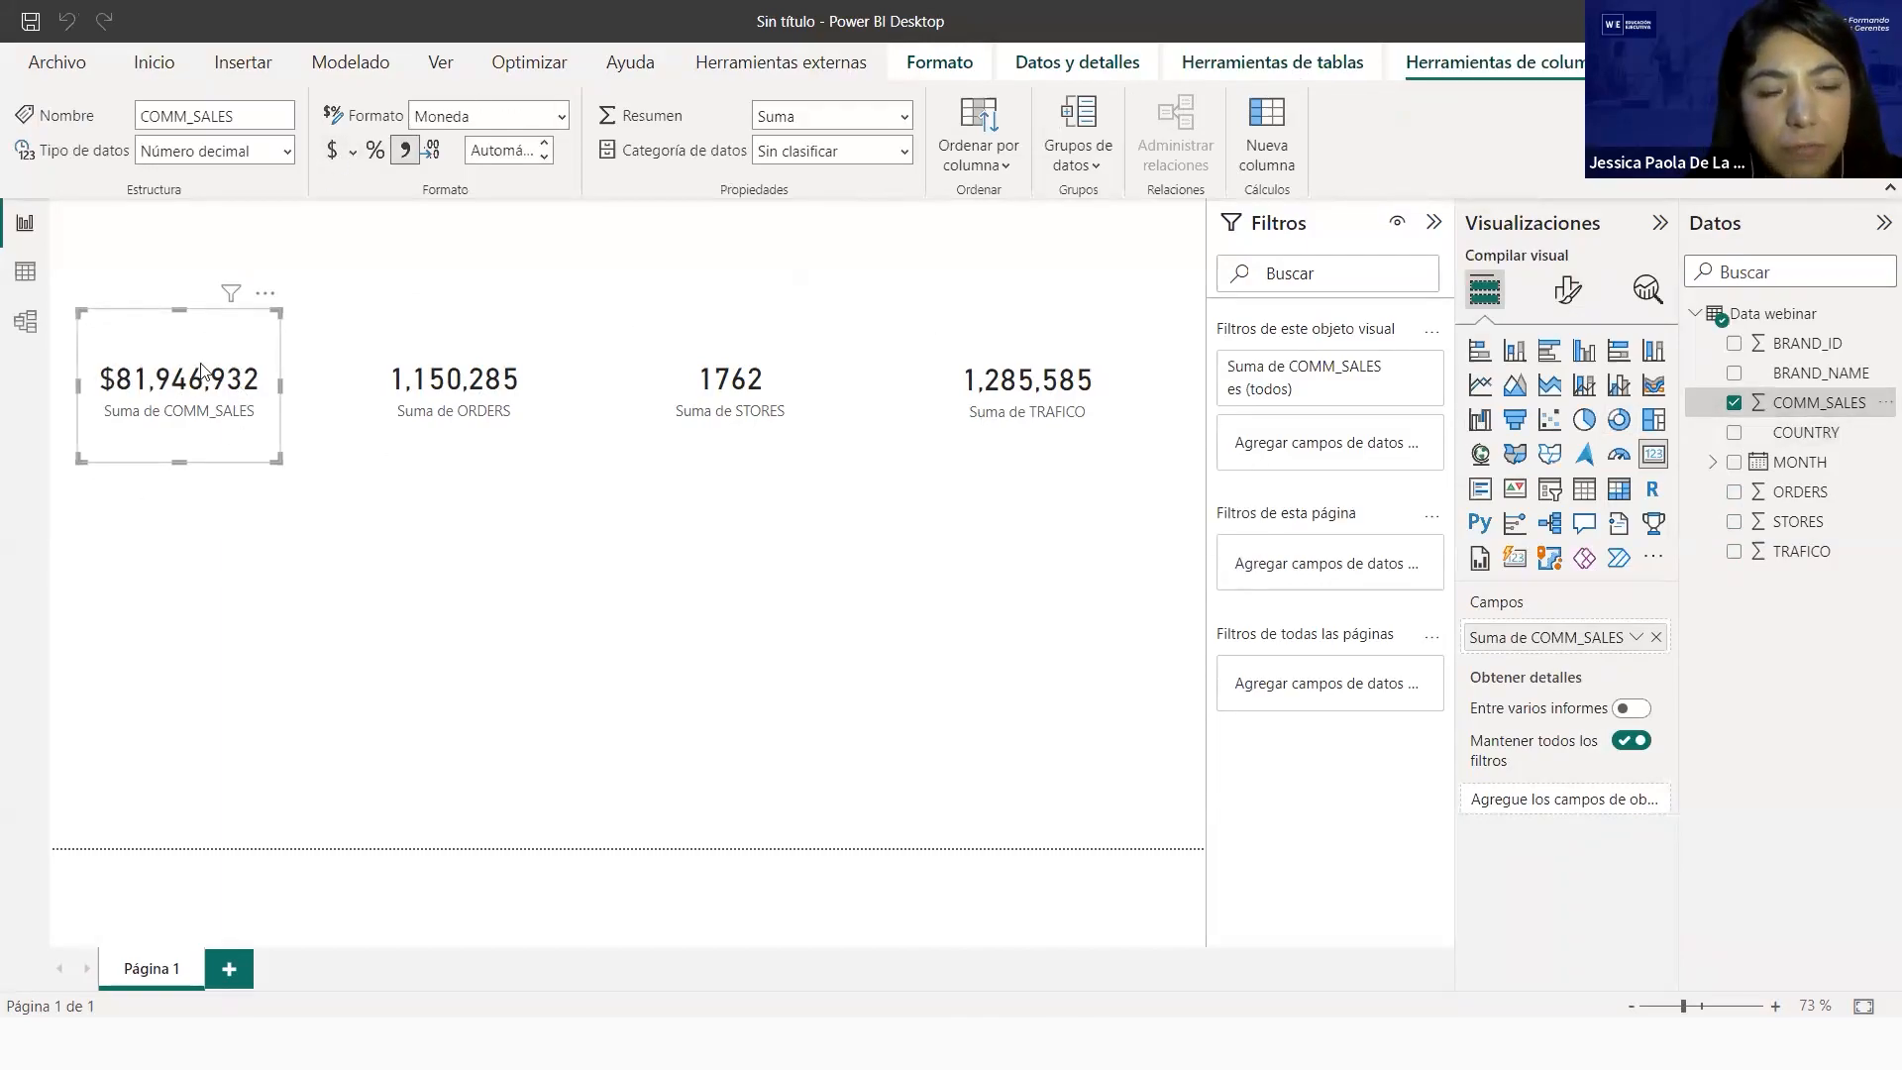
{"action": "left_click", "coordinate": [626, 476]}
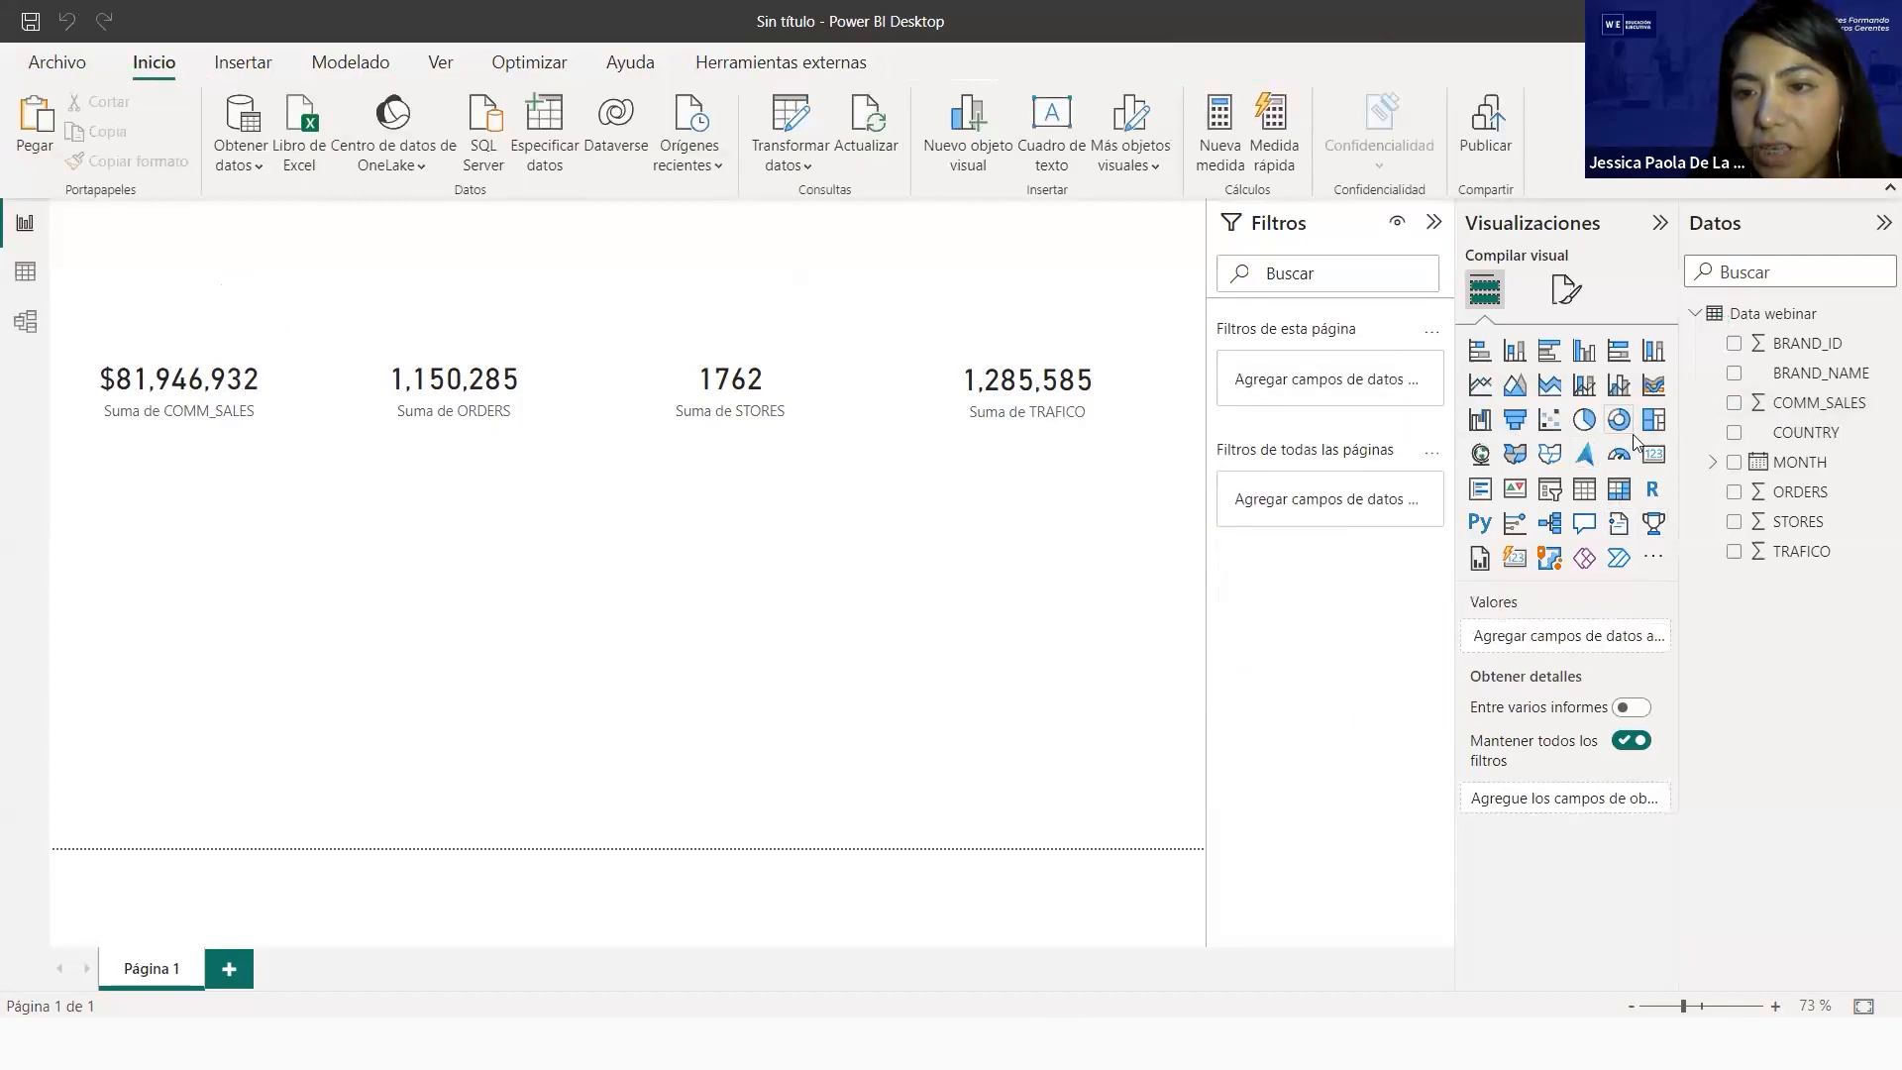
Insert a wide table visual below the cards with the BRAND_NAME, MONTH and COMM_SALES fields as columns
{"action": "left_click", "coordinate": [1583, 488]}
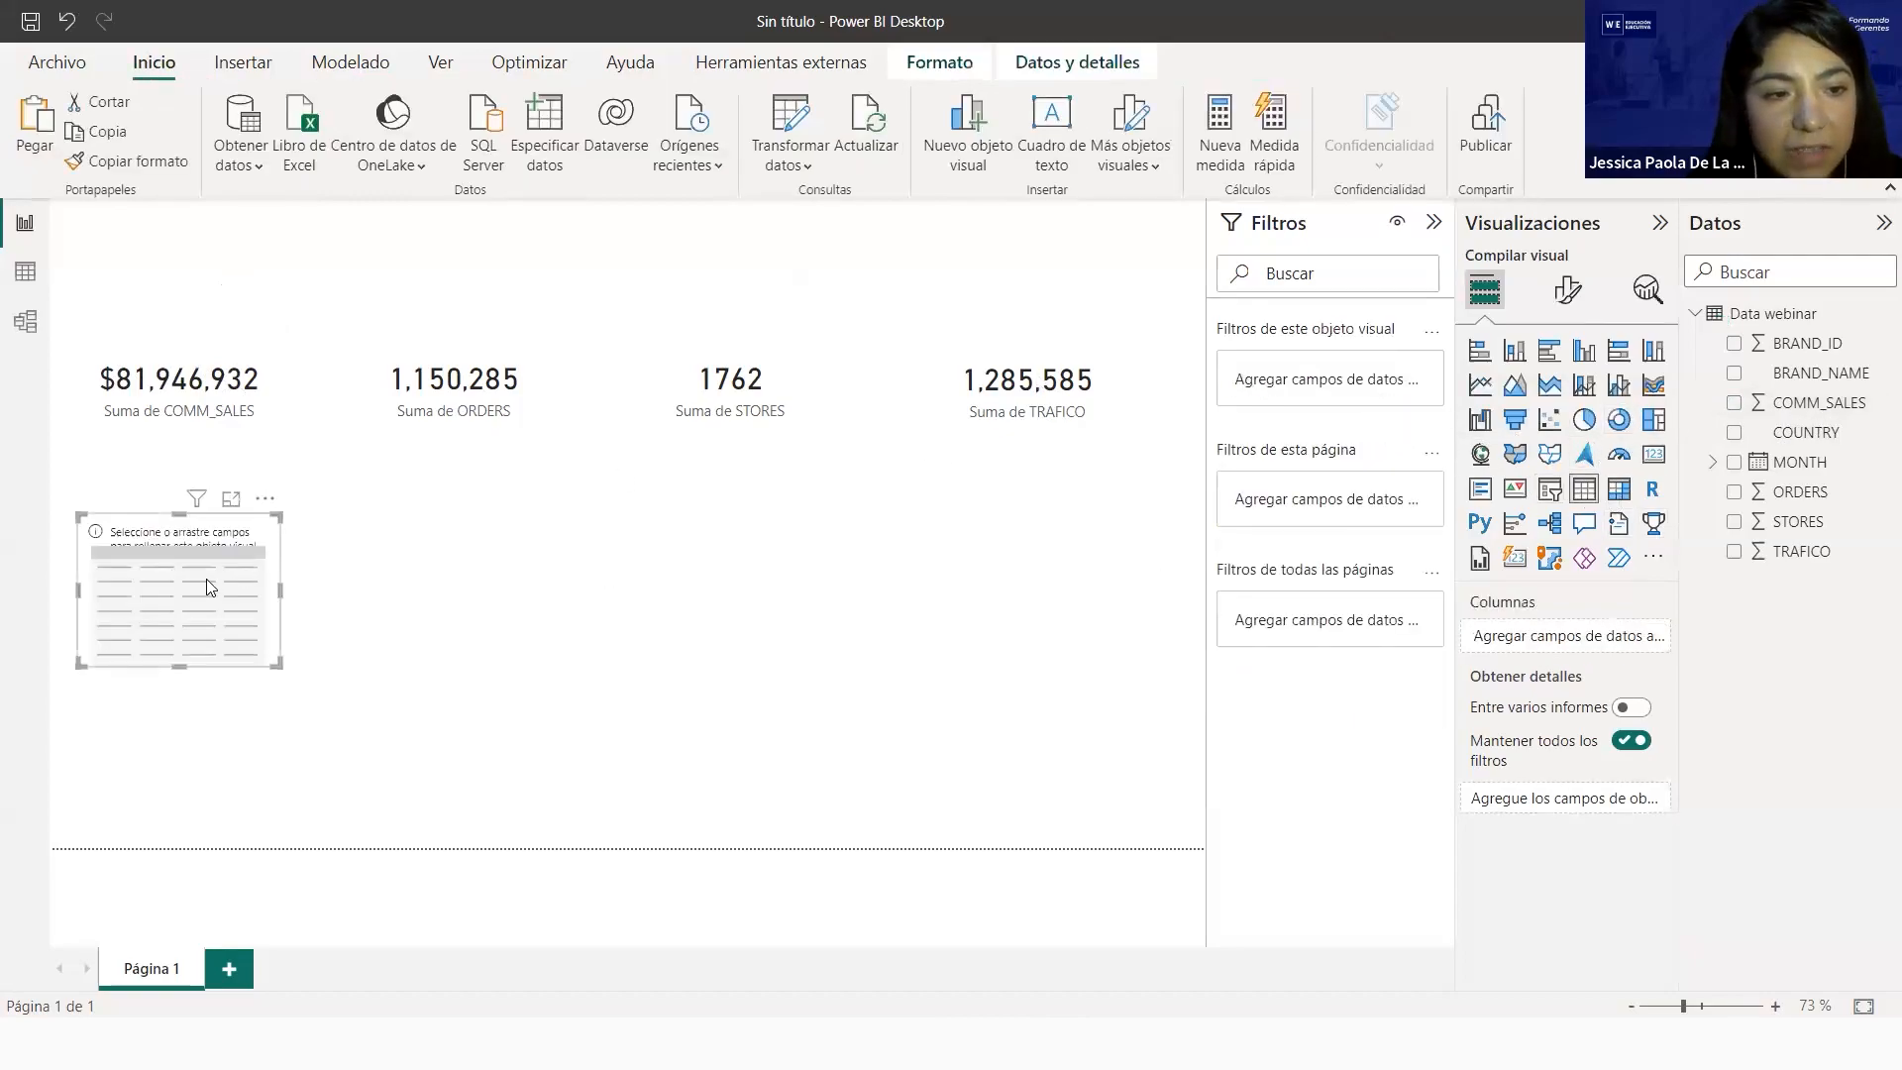
{"action": "left_click_drag", "start_coordinate": [299, 634], "coordinate": [966, 808]}
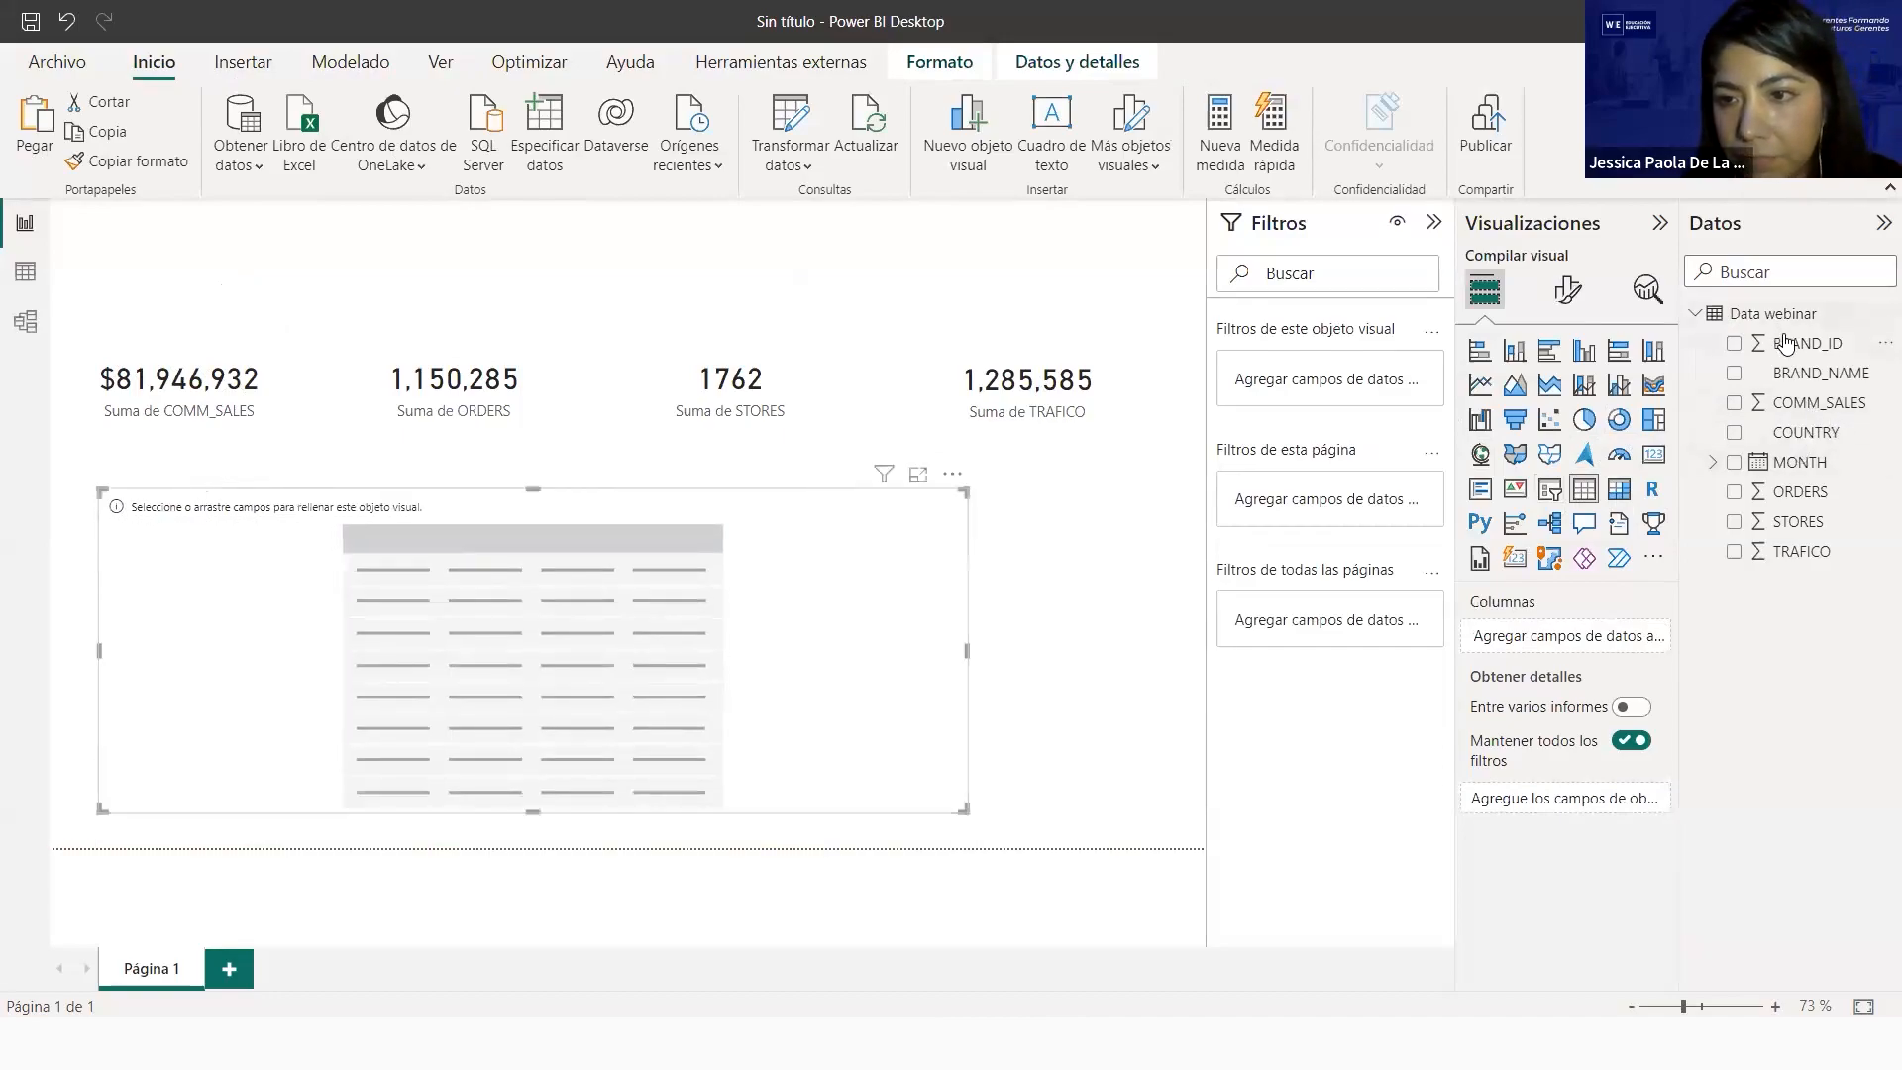
{"action": "left_click_drag", "start_coordinate": [1812, 373], "coordinate": [1513, 642]}
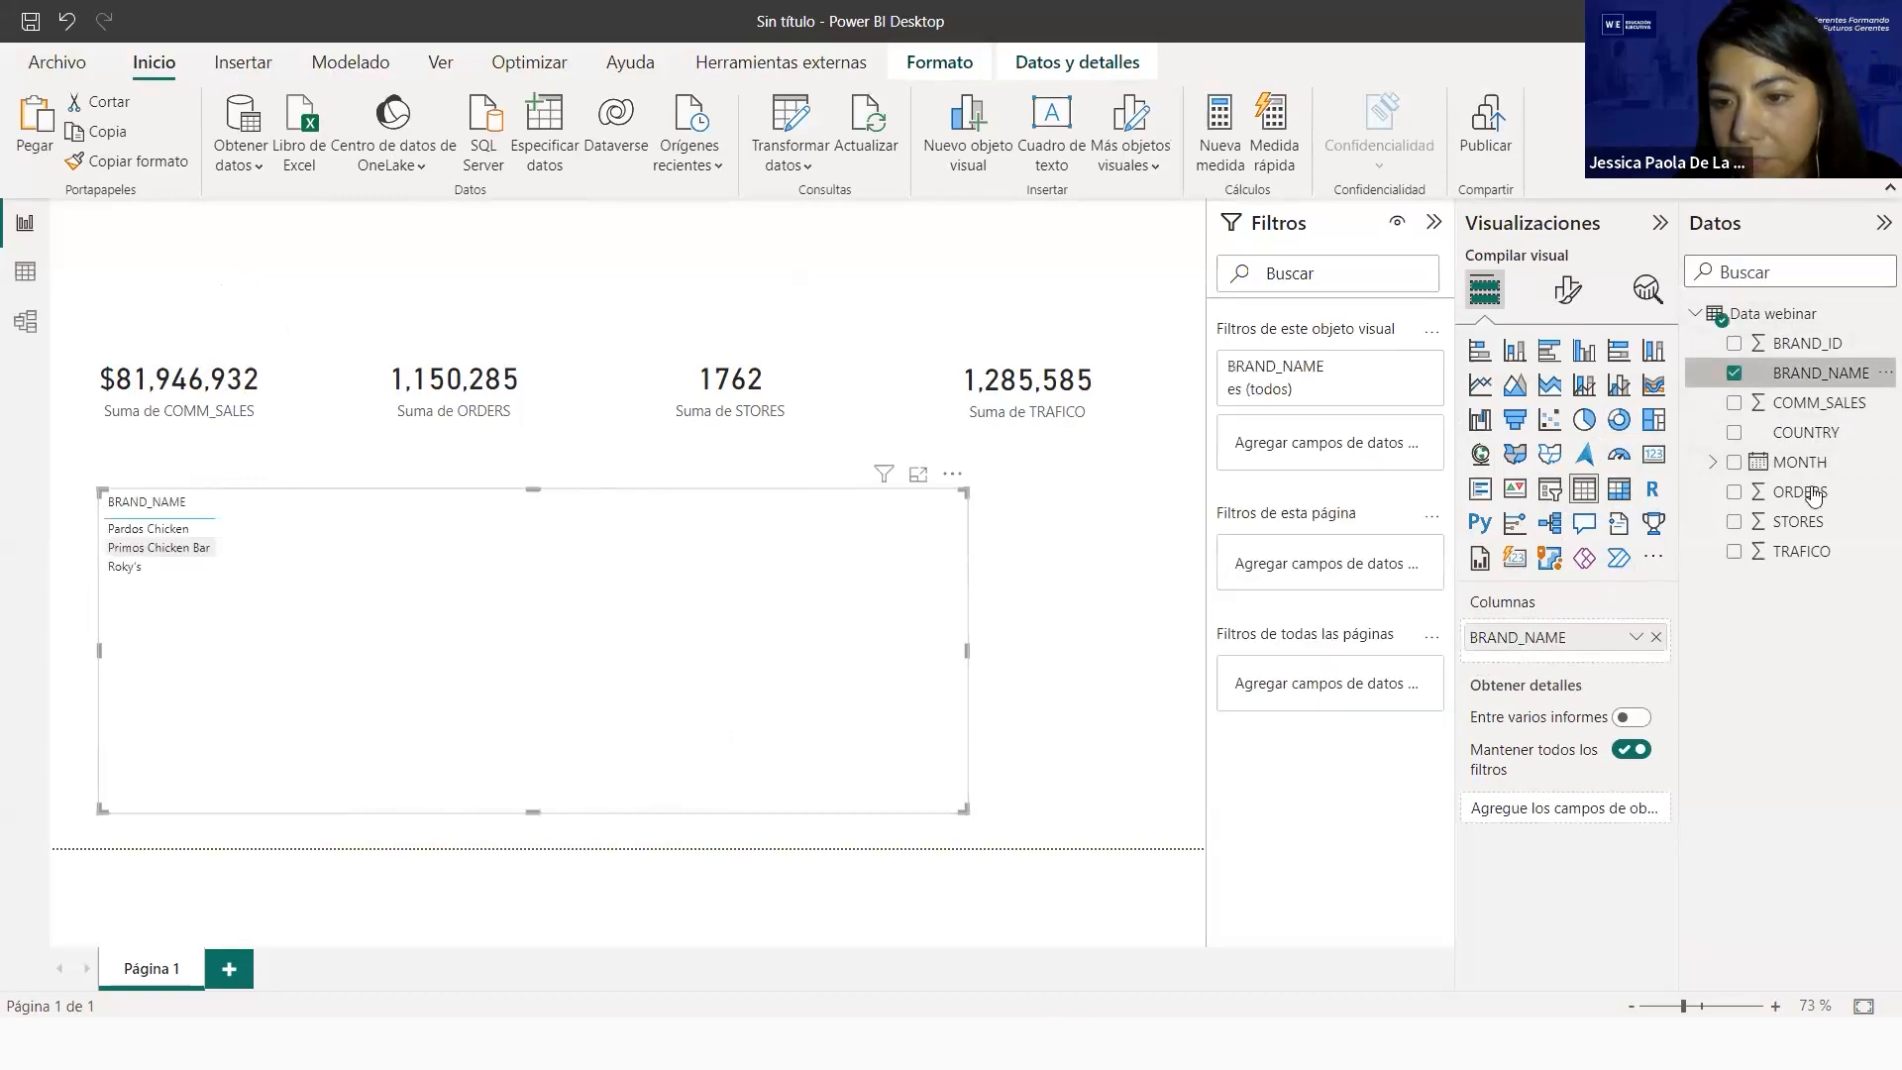
{"action": "left_click_drag", "start_coordinate": [1842, 401], "coordinate": [1625, 656]}
{"action": "left_click_drag", "start_coordinate": [1801, 462], "coordinate": [1575, 662]}
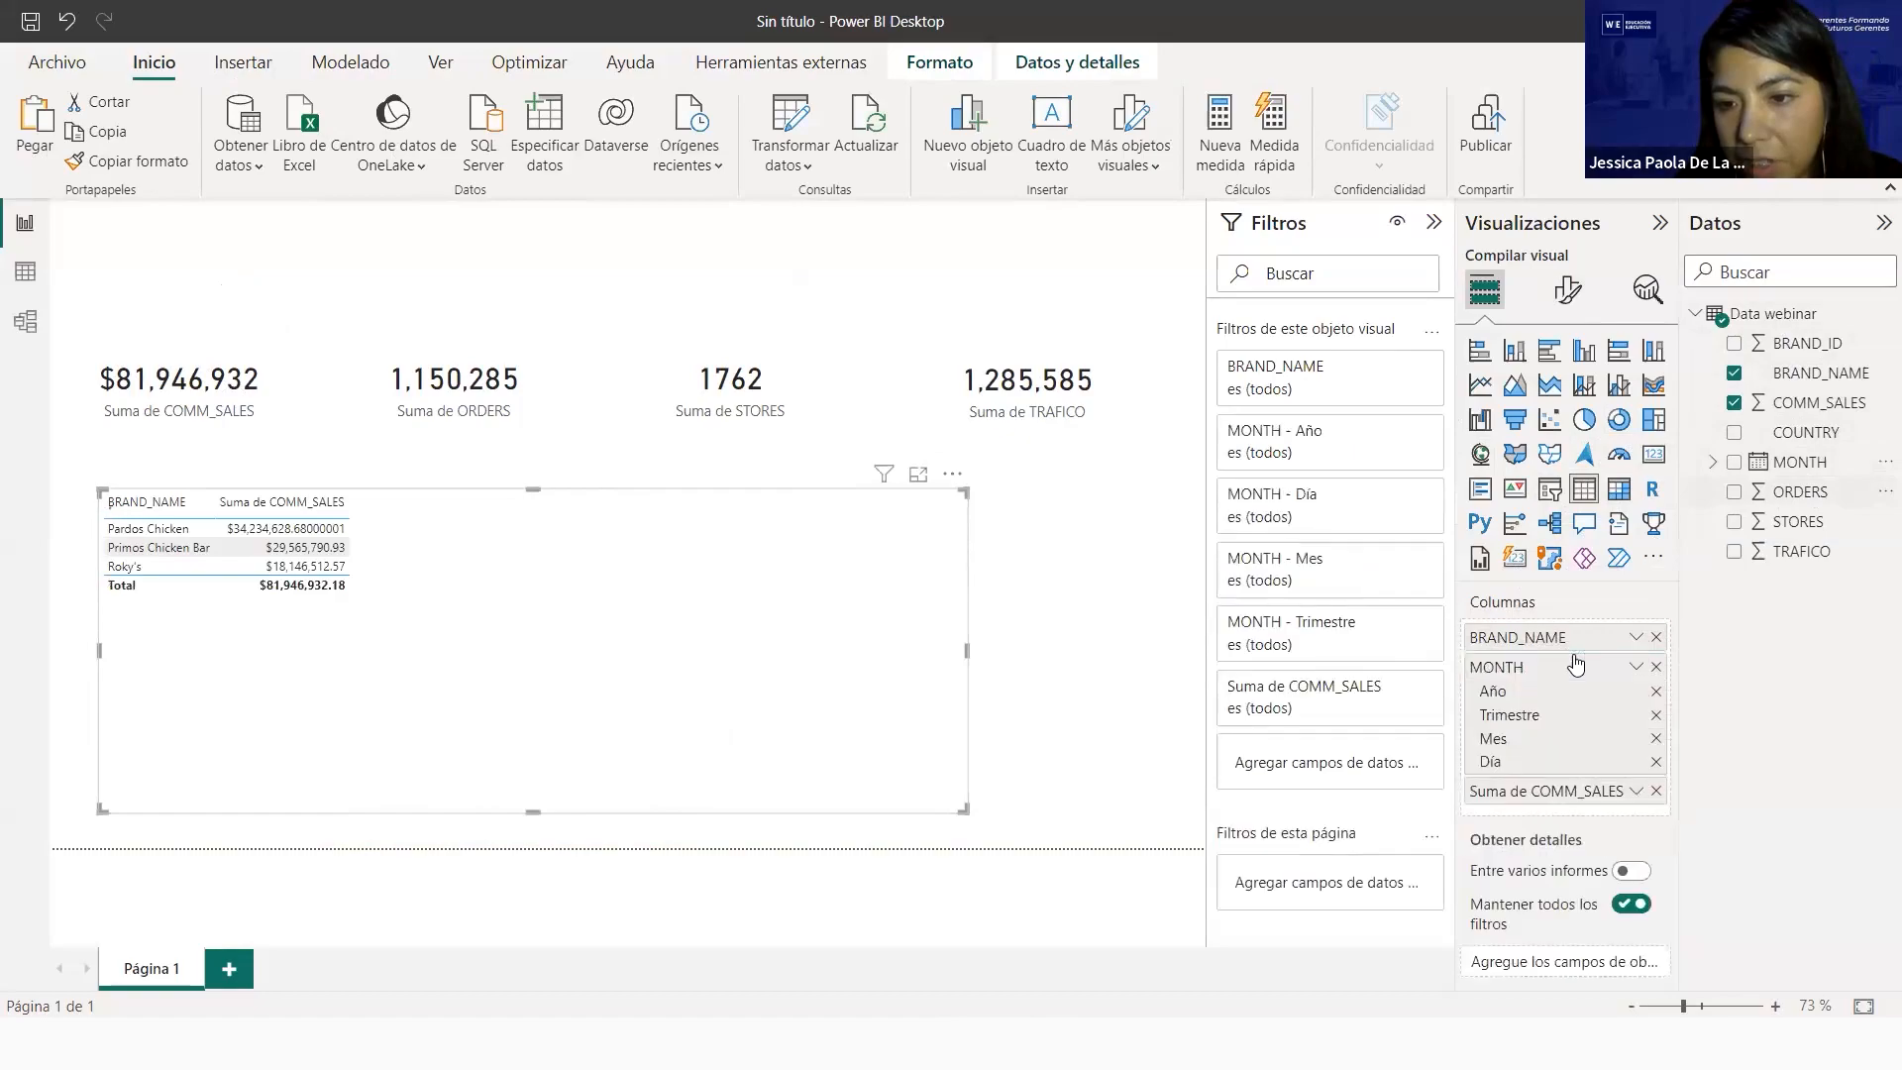
Switch the table's MONTH field from the date hierarchy to the plain MONTH date and review all the rows
{"action": "left_click", "coordinate": [1635, 668]}
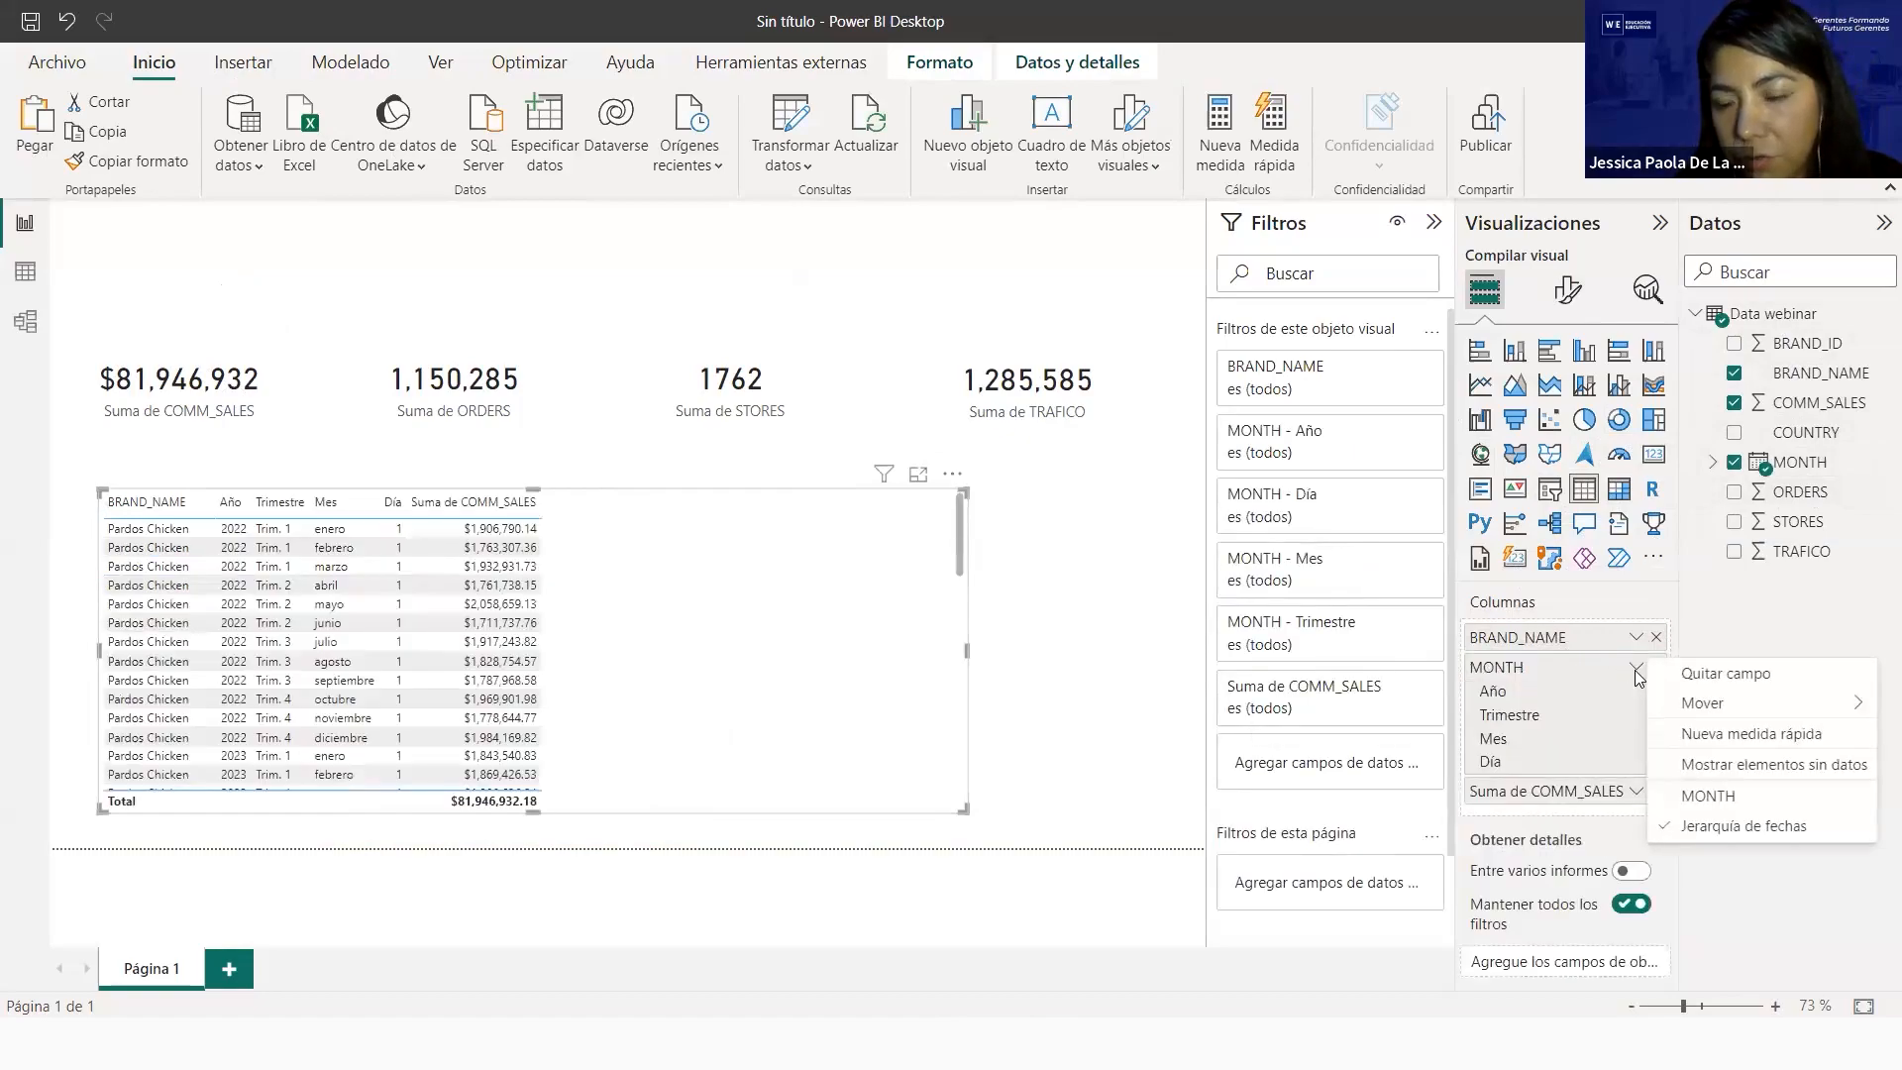
{"action": "left_click", "coordinate": [1712, 797]}
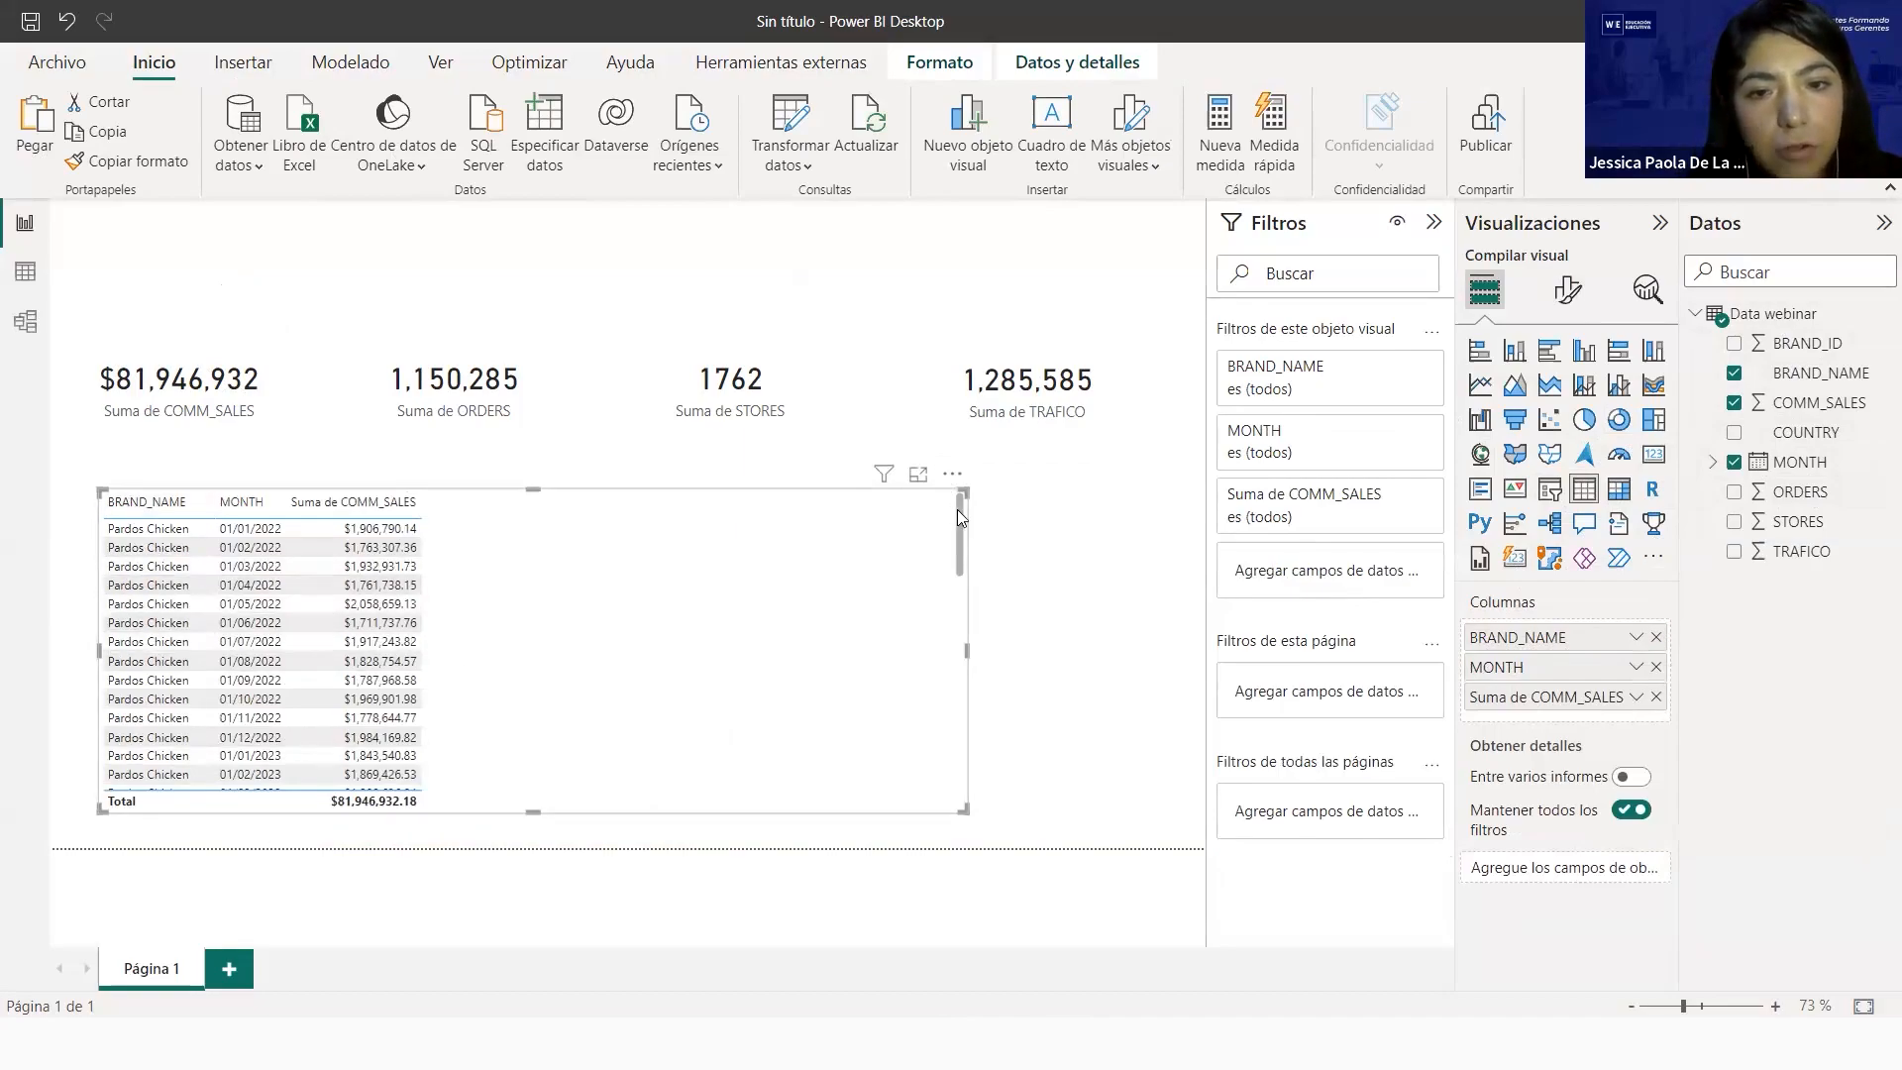
{"action": "left_click_drag", "start_coordinate": [956, 509], "coordinate": [936, 801]}
{"action": "left_click_drag", "start_coordinate": [919, 711], "coordinate": [958, 520]}
Insert a short, wide slicer above the cards with the BRAND_NAME field
{"action": "left_click", "coordinate": [1113, 551]}
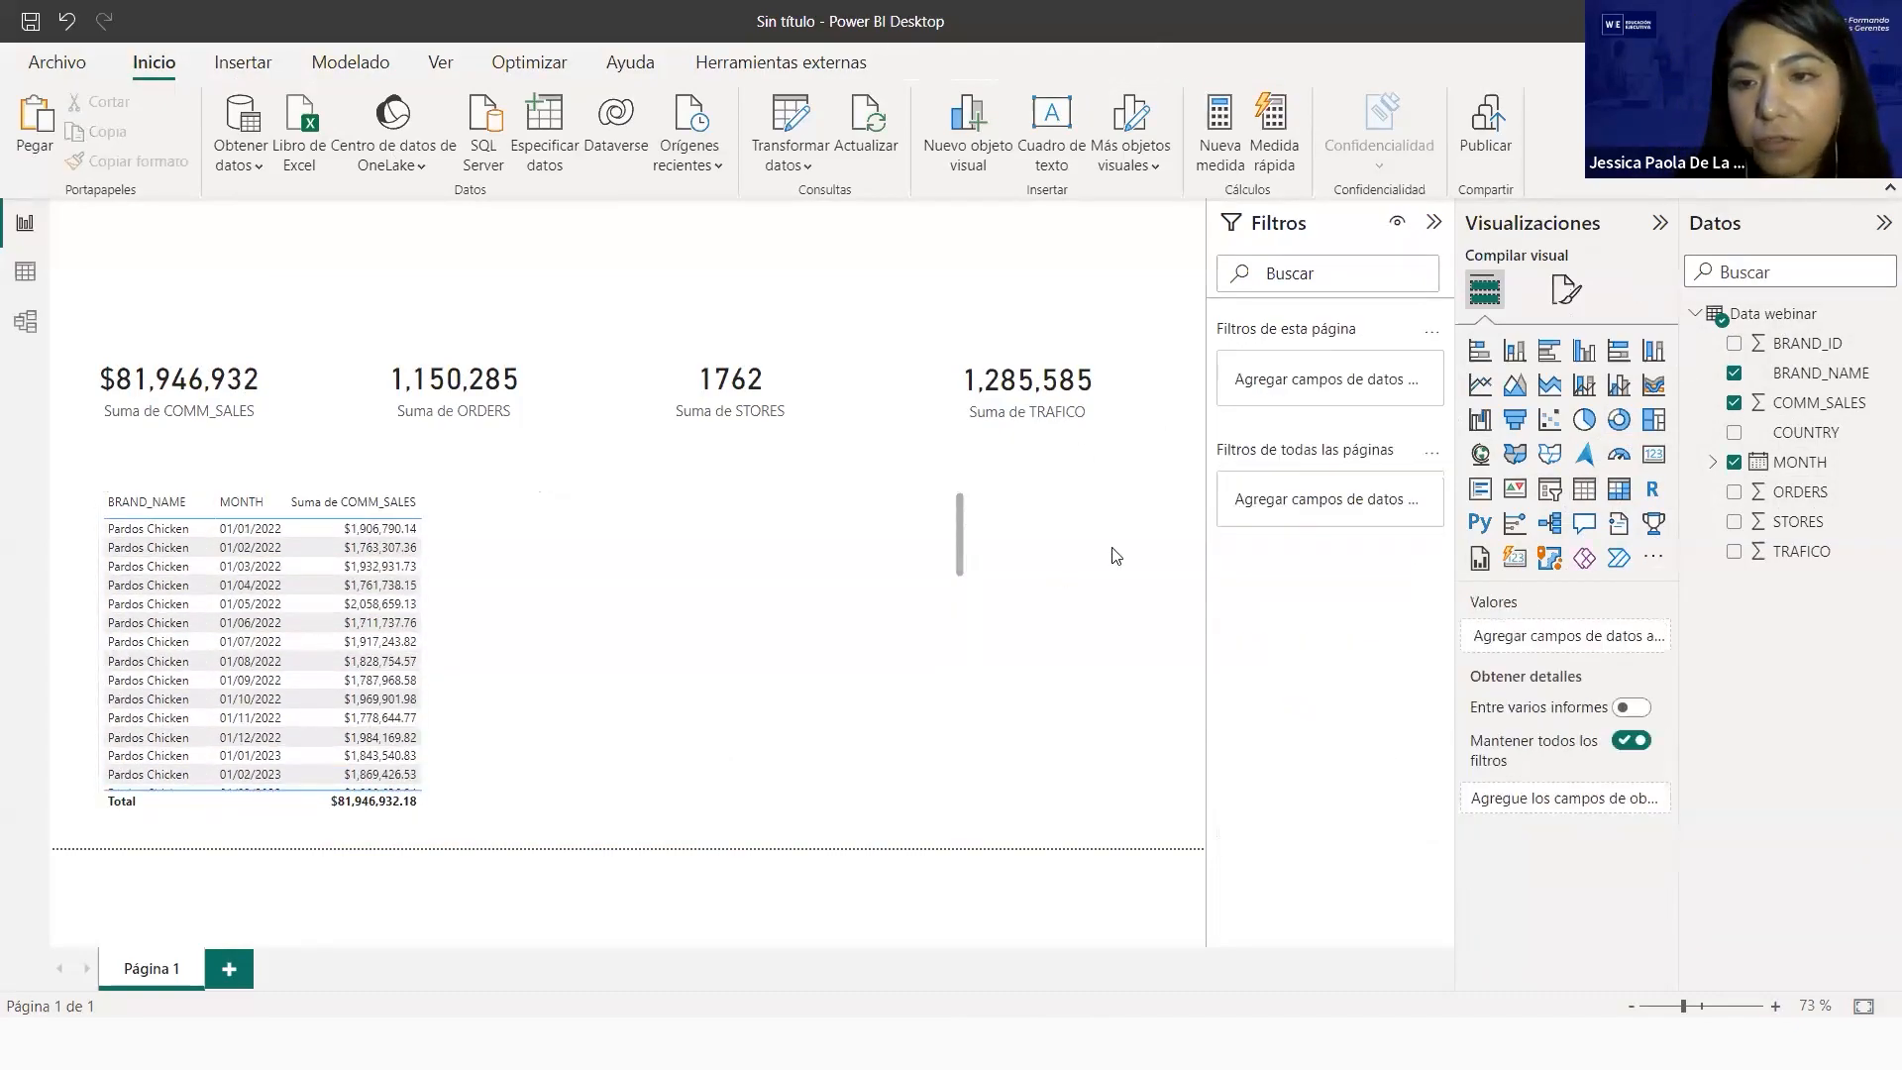
{"action": "left_click", "coordinate": [1549, 488]}
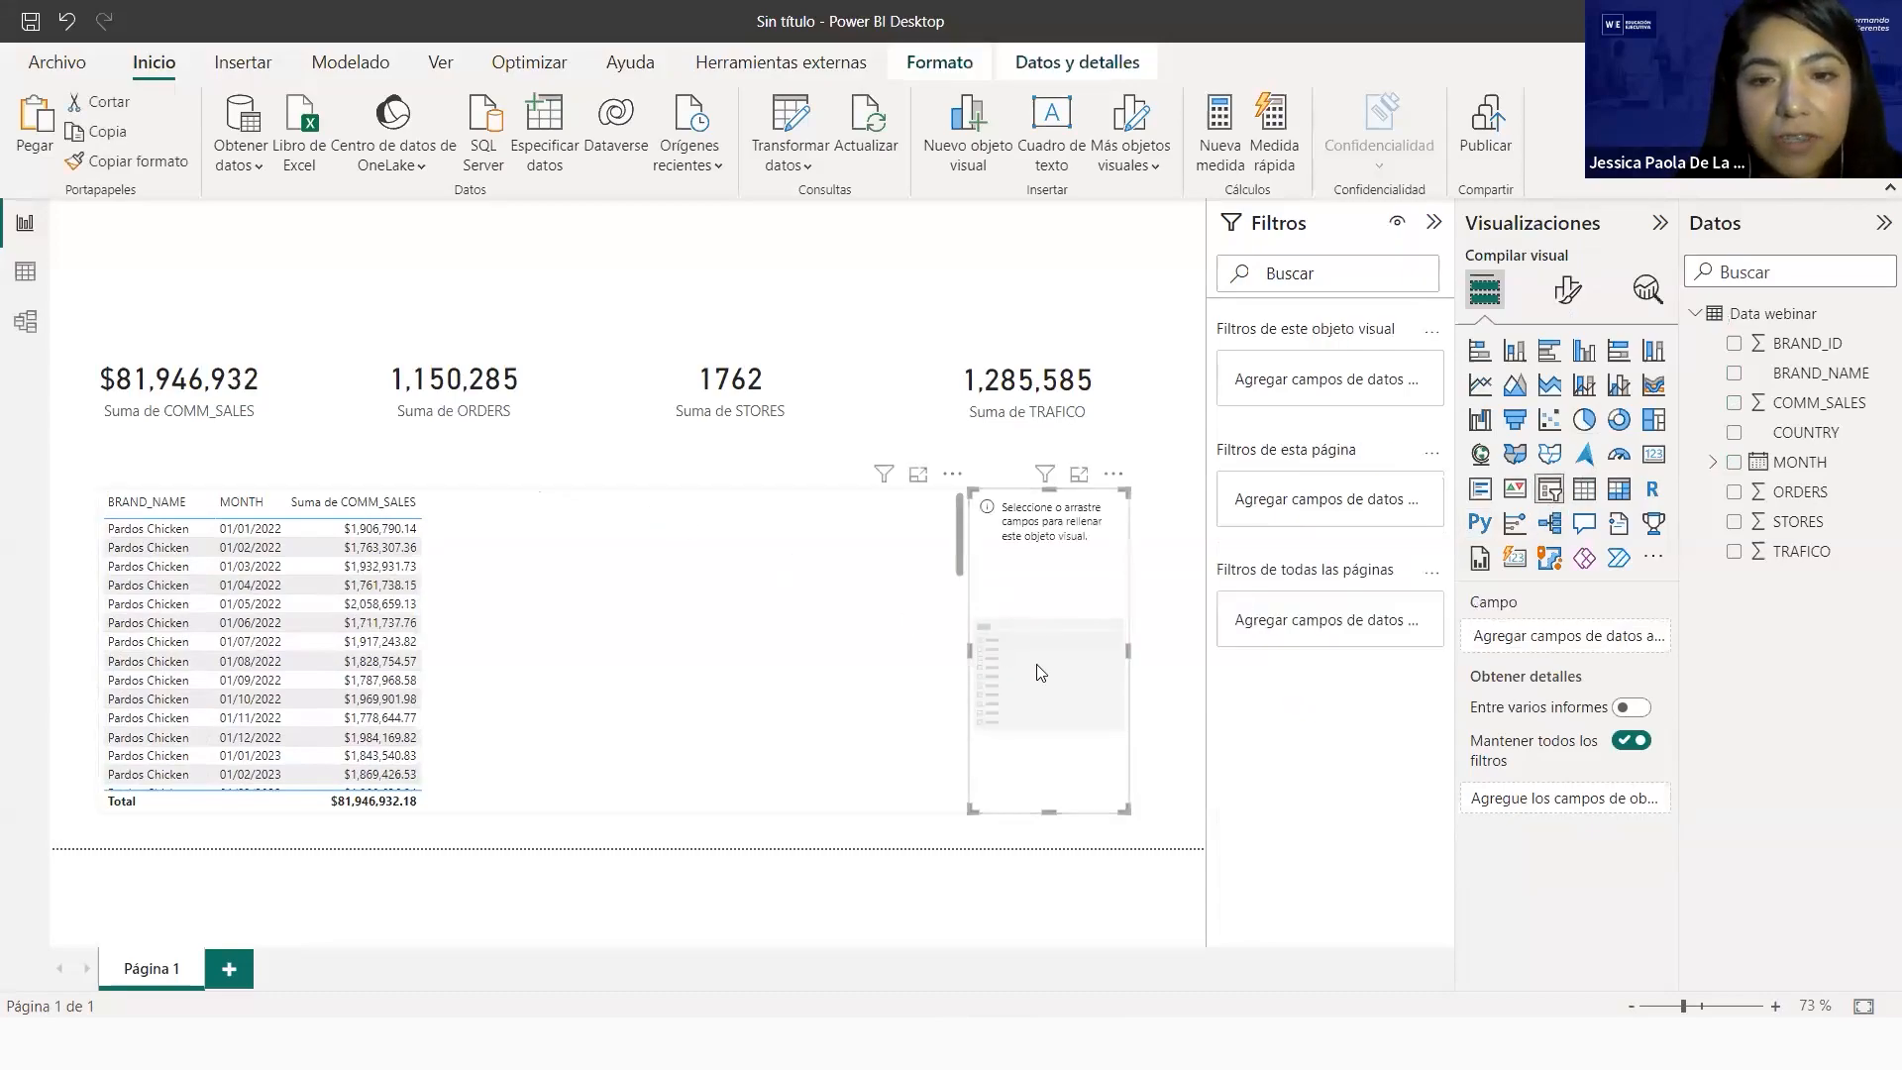
{"action": "left_click_drag", "start_coordinate": [1040, 644], "coordinate": [208, 393]}
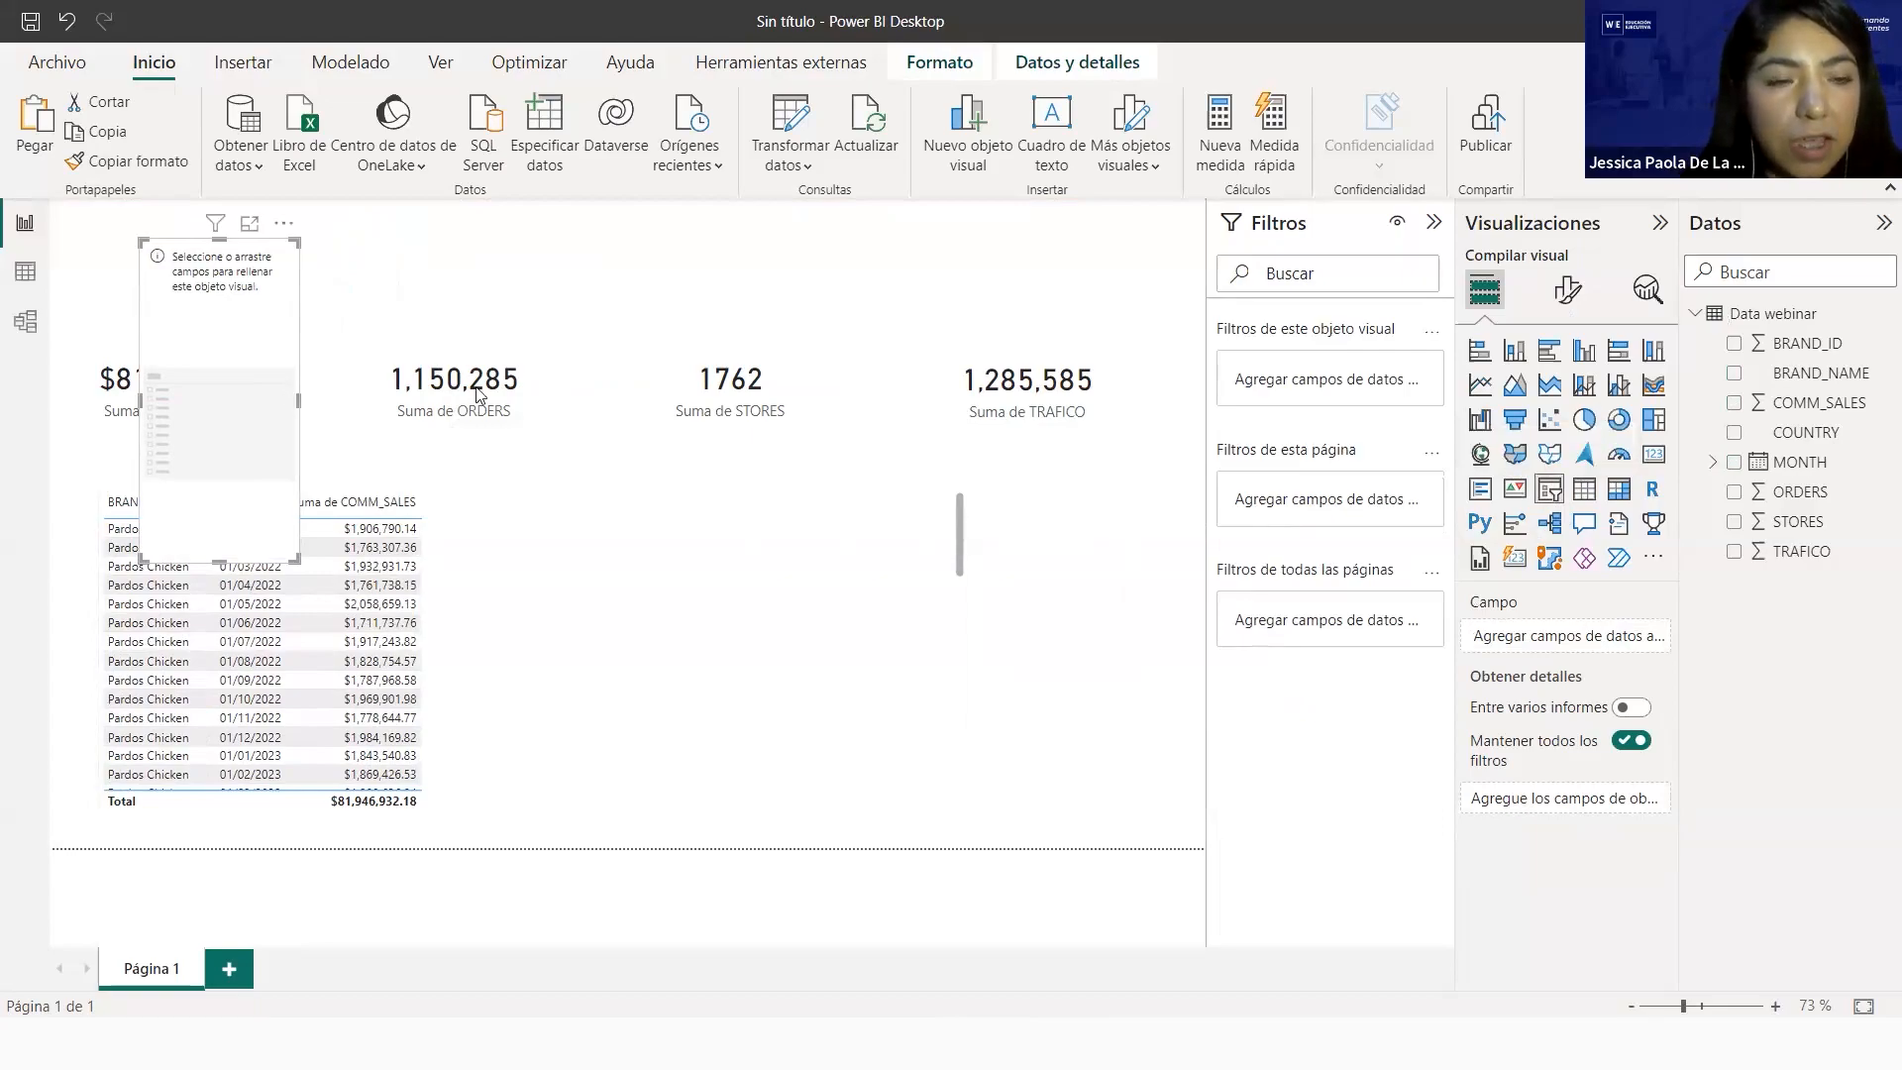
{"action": "left_click_drag", "start_coordinate": [477, 394], "coordinate": [501, 400]}
{"action": "left_click_drag", "start_coordinate": [319, 560], "coordinate": [309, 286]}
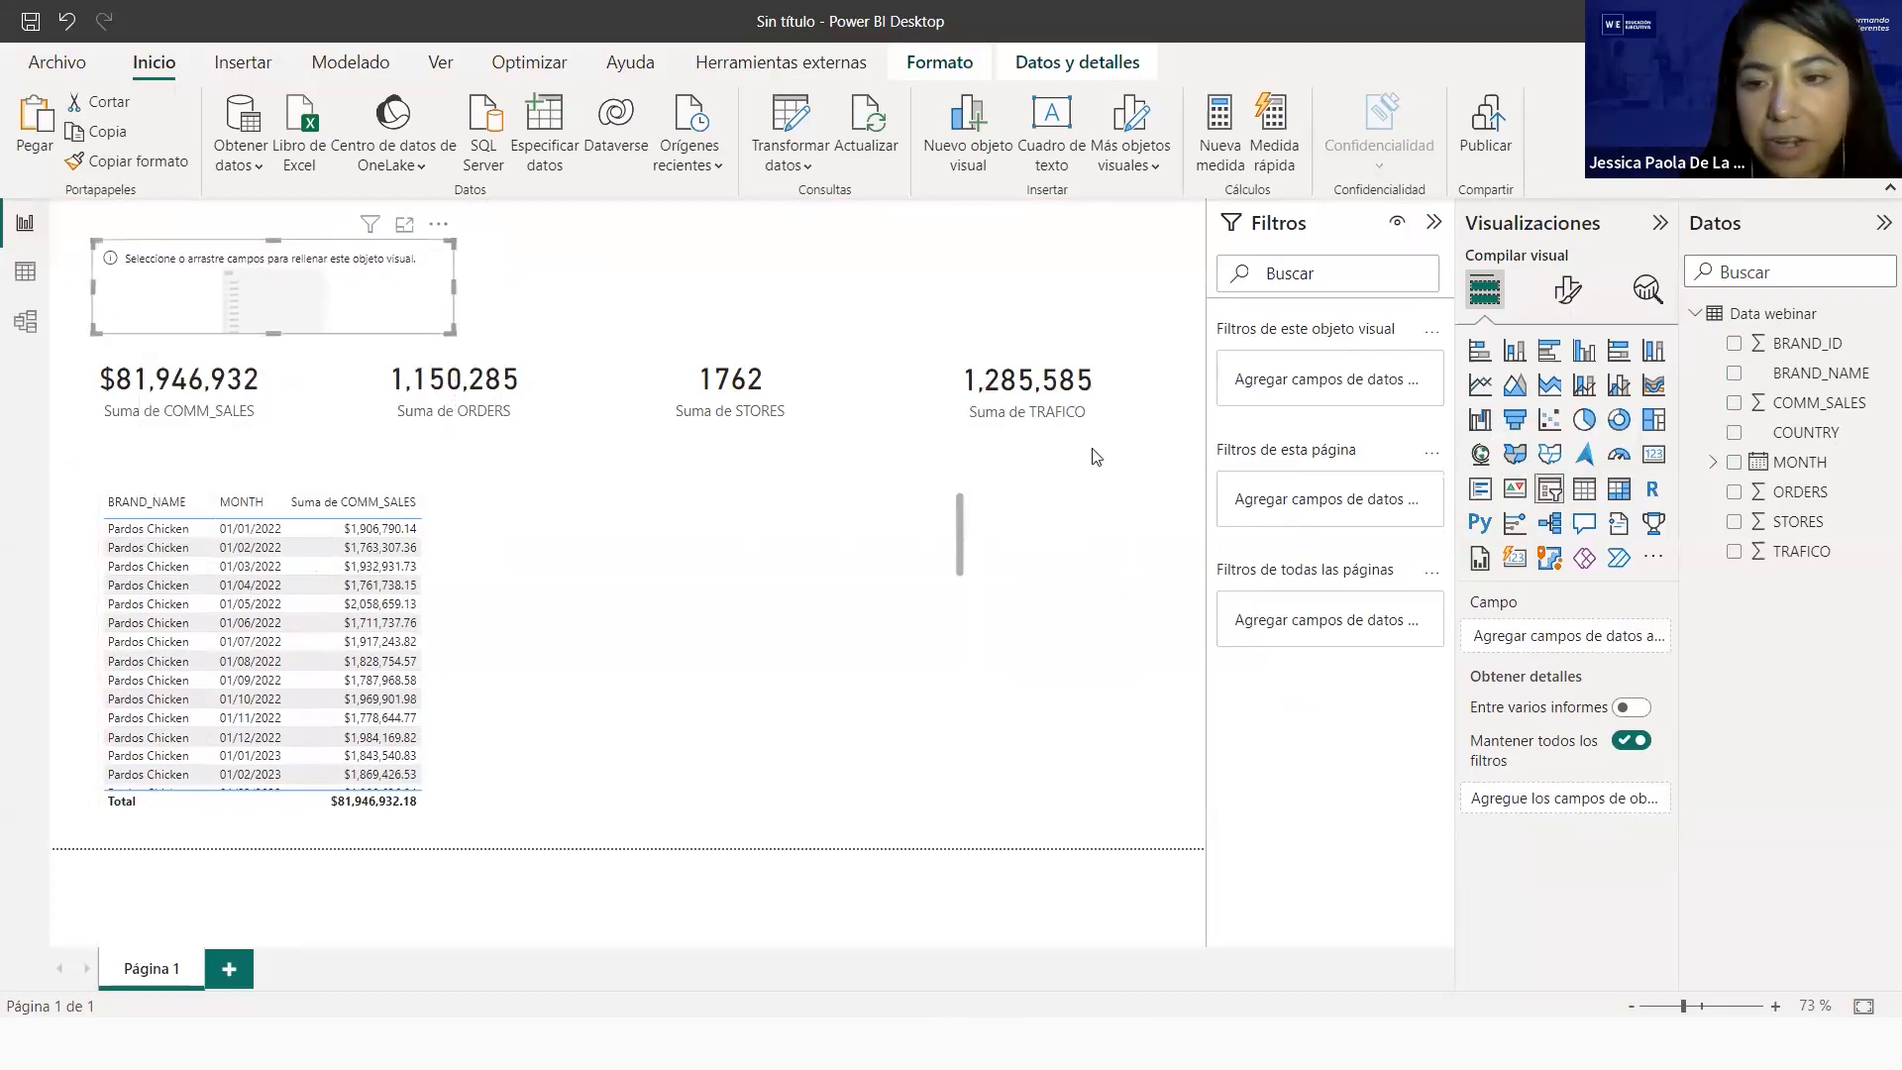
{"action": "left_click_drag", "start_coordinate": [1817, 374], "coordinate": [1574, 639]}
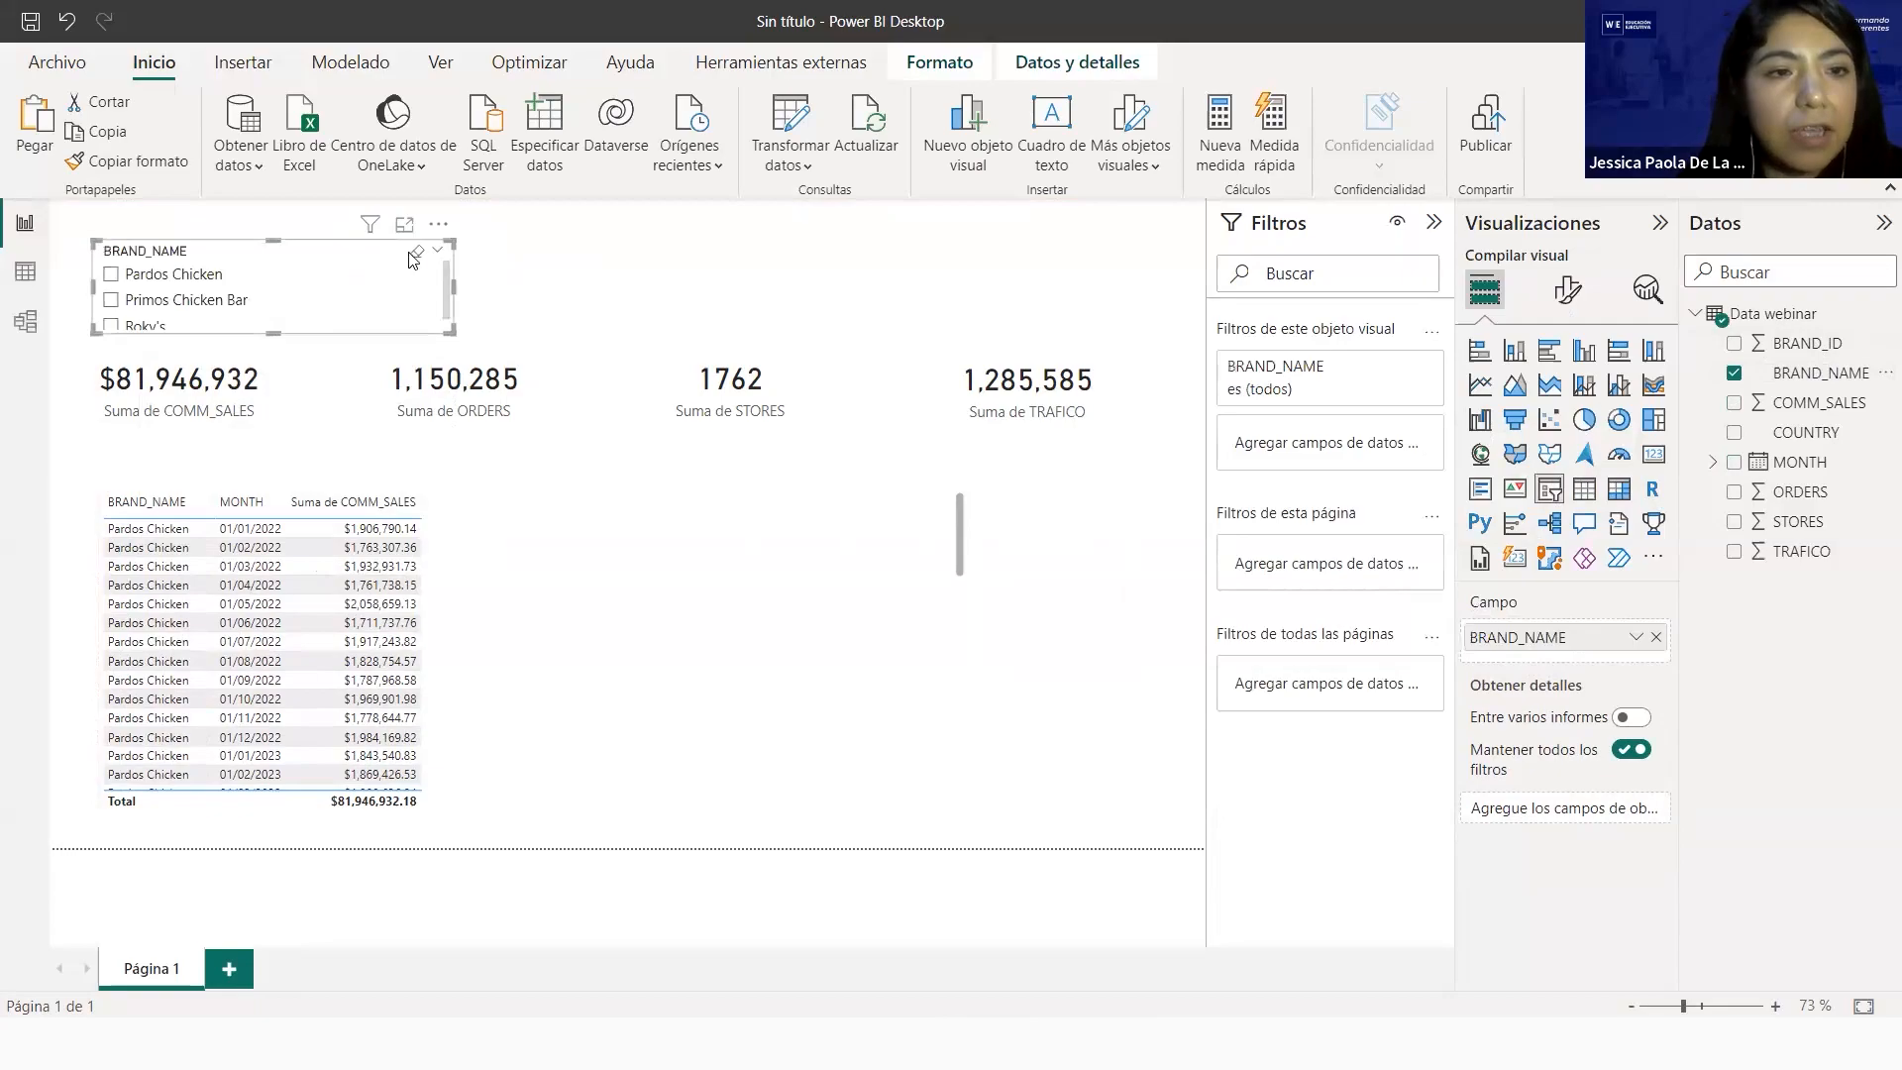
Set the BRAND_NAME slicer's style to the dropdown option Menú desplegable
{"action": "left_click", "coordinate": [1566, 289]}
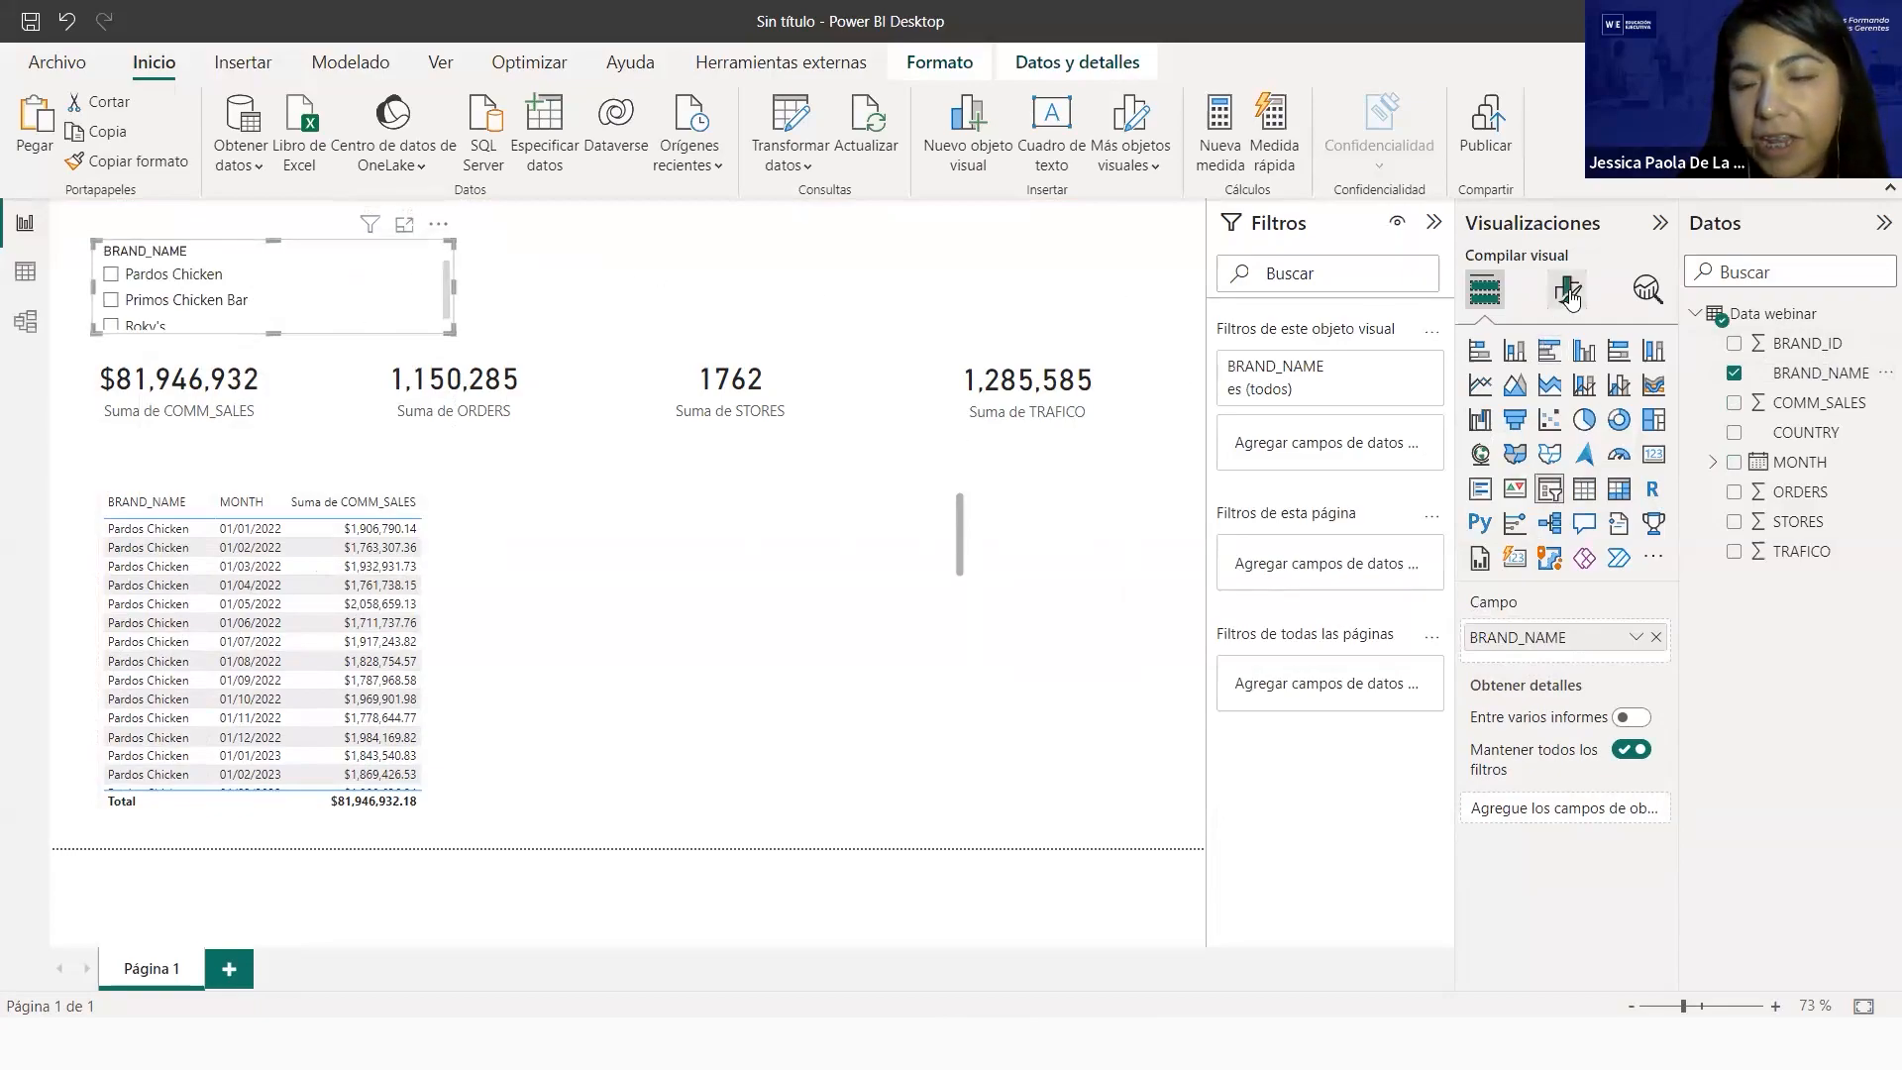
{"action": "left_click", "coordinate": [1535, 483]}
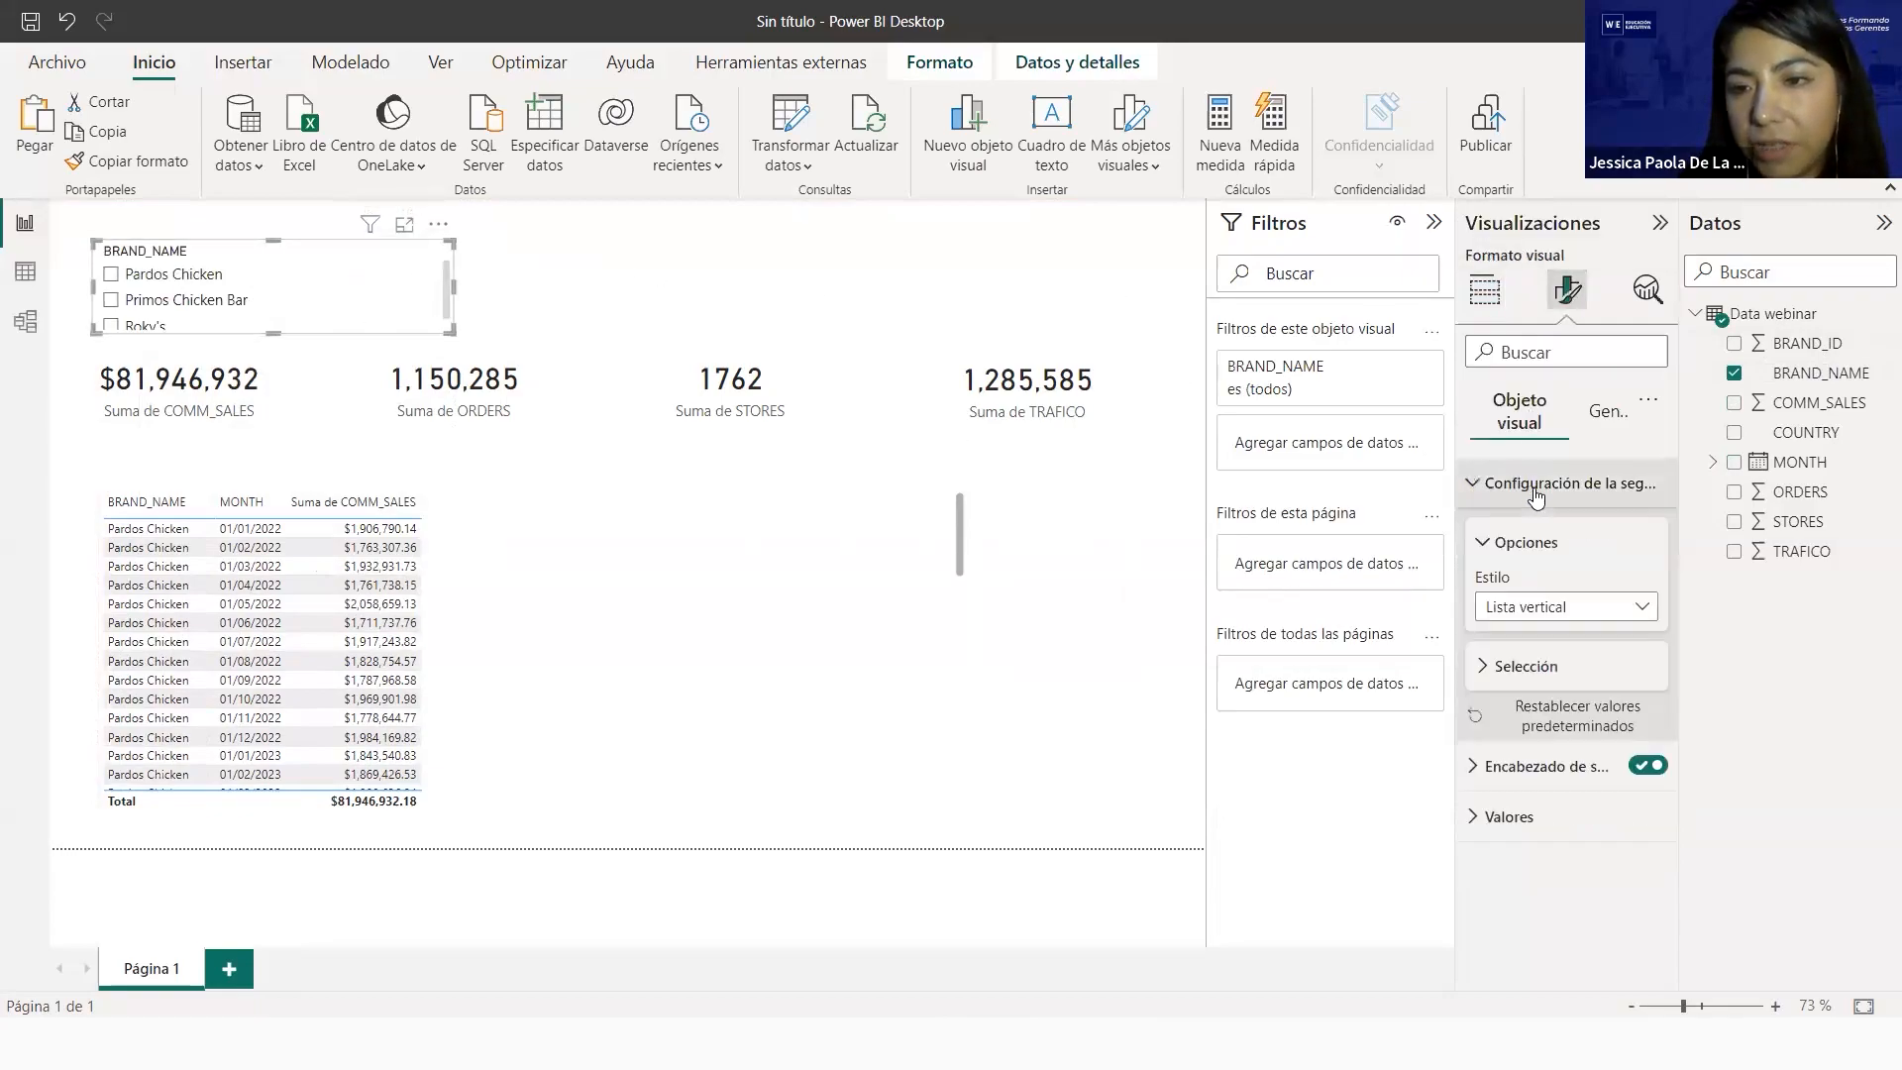
{"action": "left_click", "coordinate": [1555, 608]}
{"action": "left_click", "coordinate": [1545, 696]}
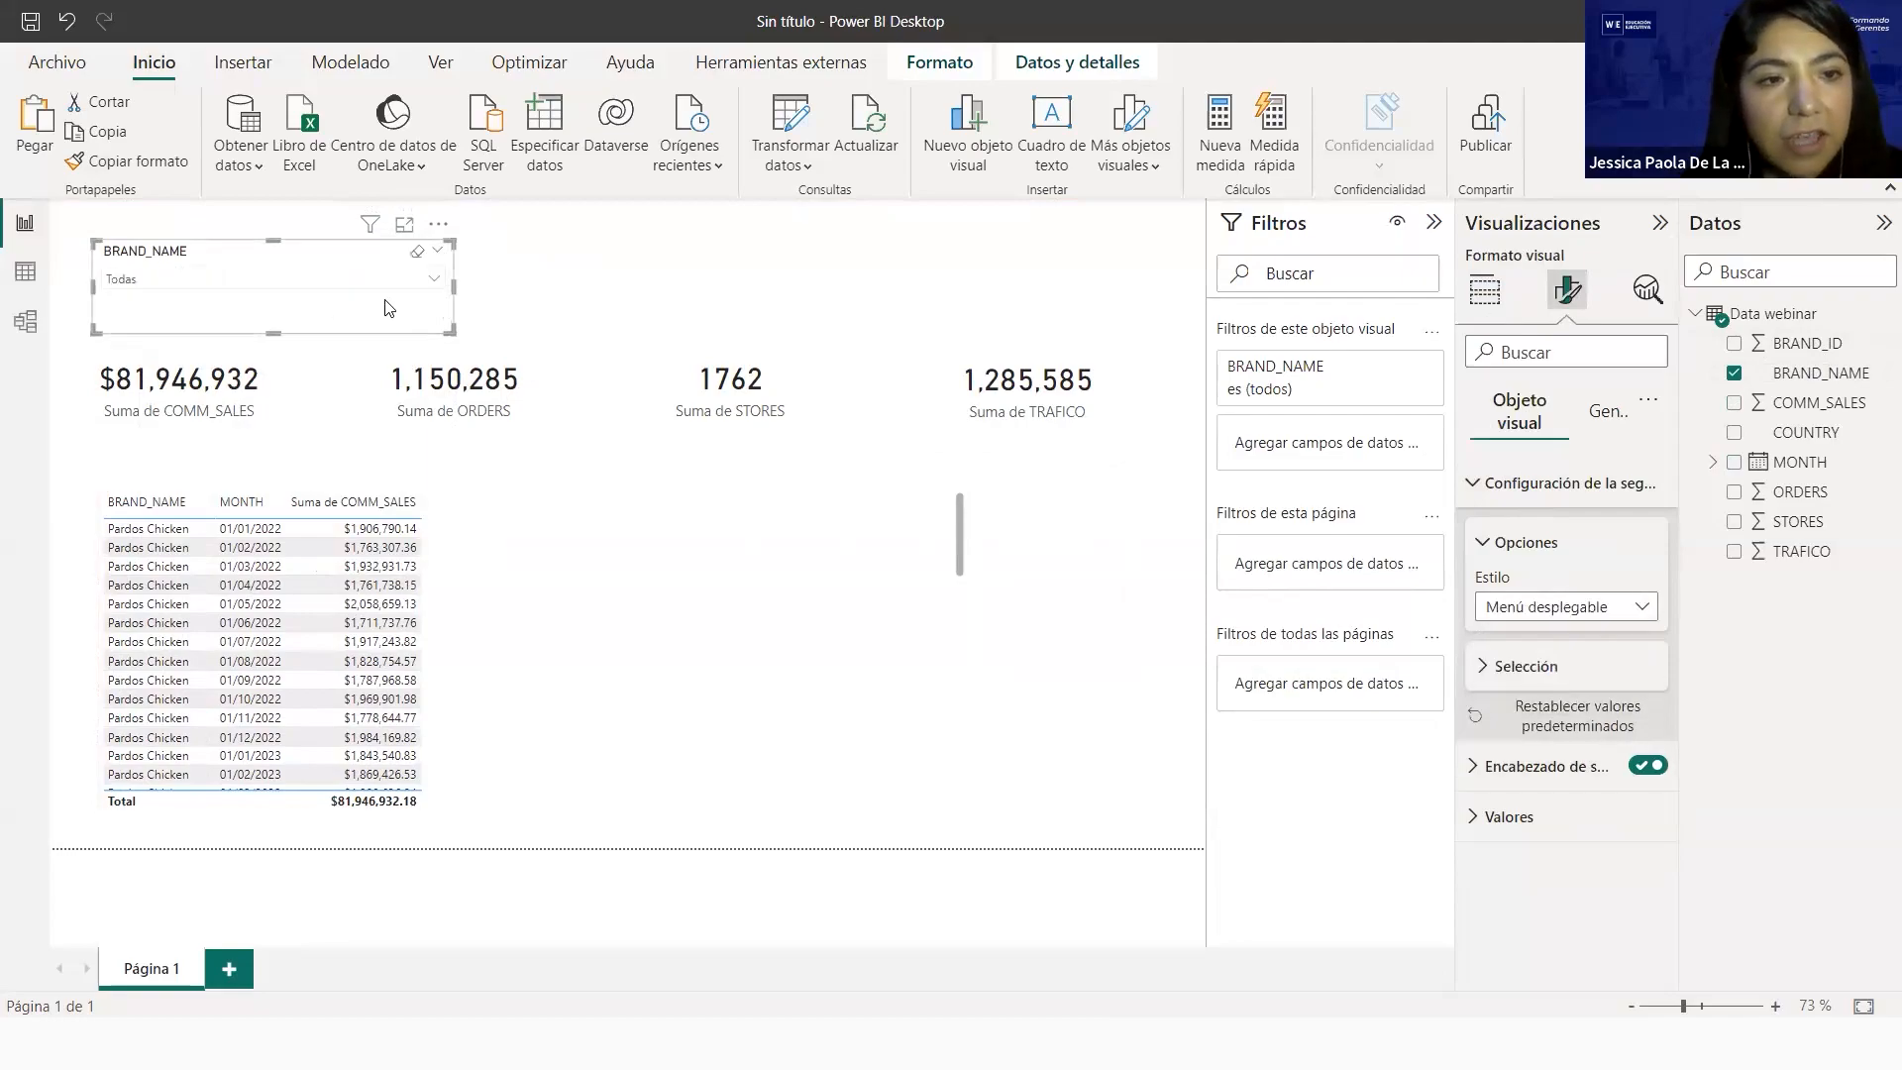
Test the brand slicer by filtering the cards and table by Pardos Chicken and by Roky's
{"action": "left_click", "coordinate": [410, 288]}
{"action": "left_click", "coordinate": [117, 304]}
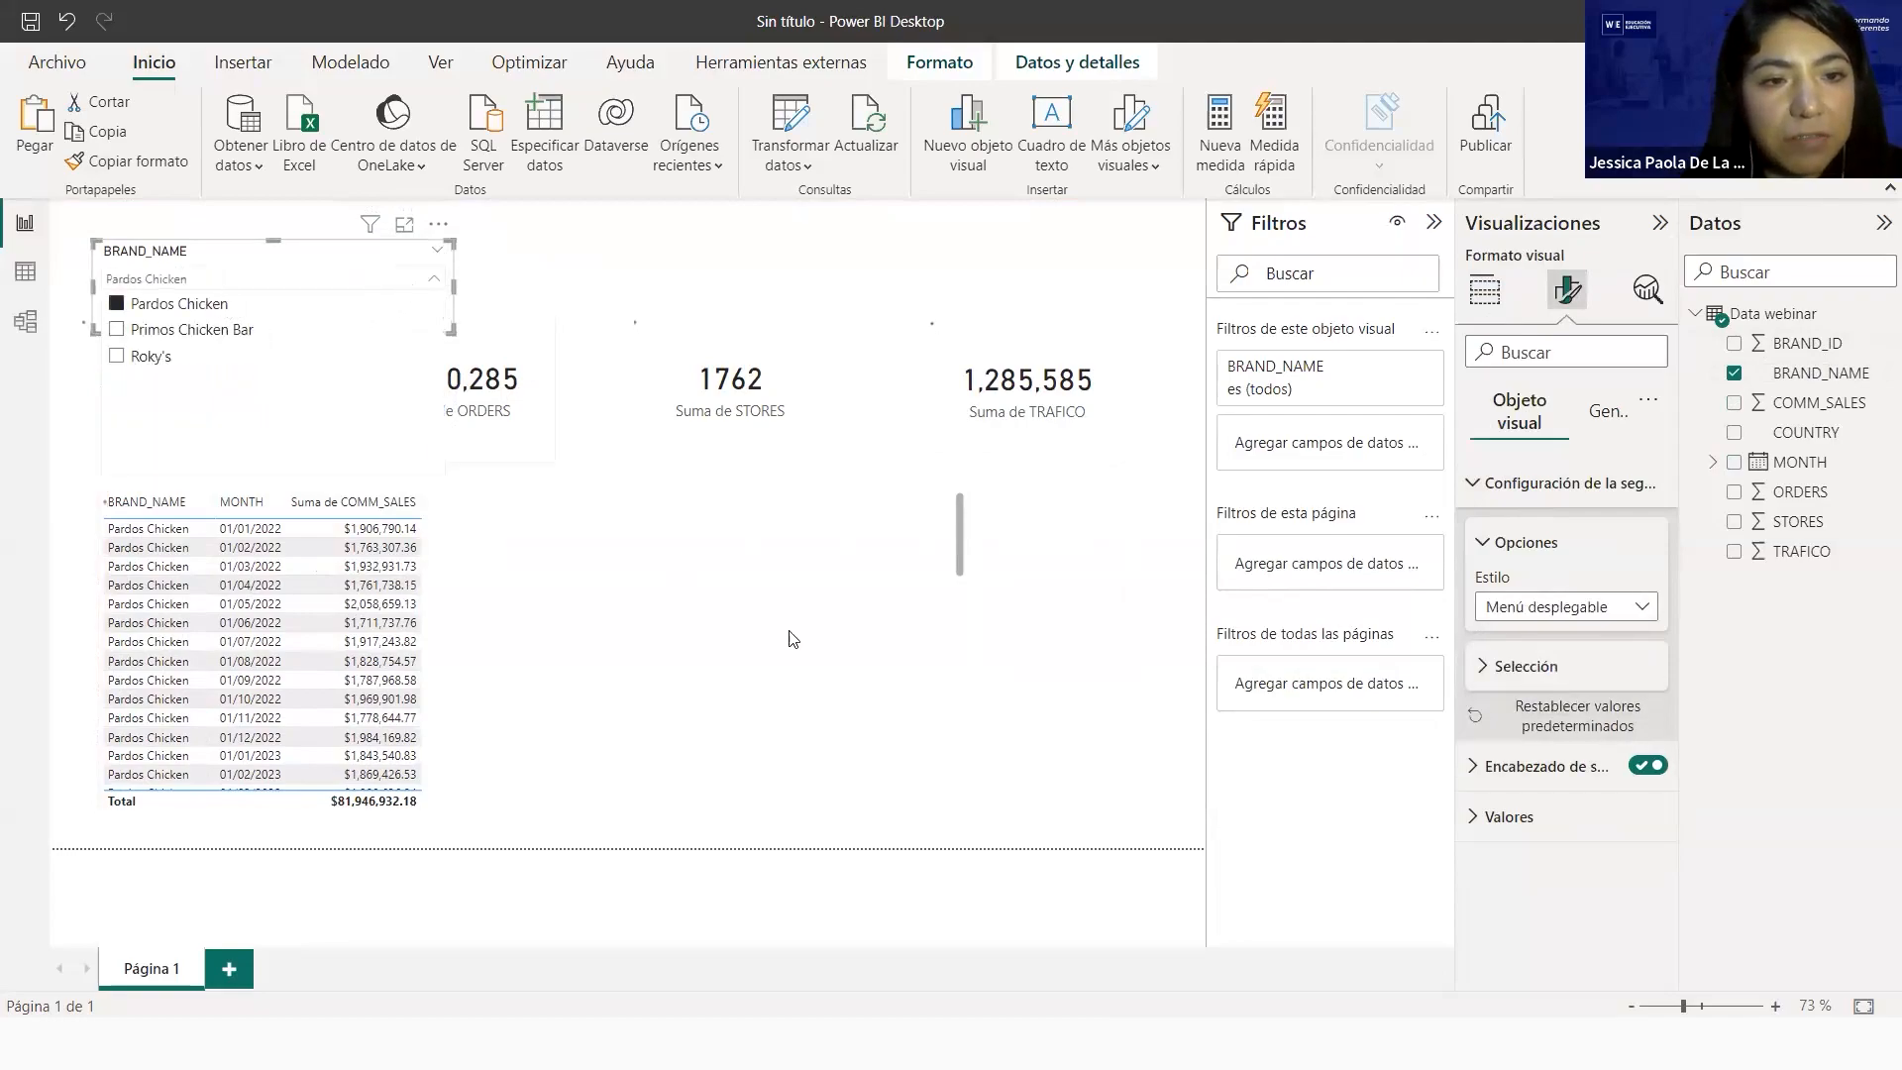
{"action": "left_click", "coordinate": [650, 231]}
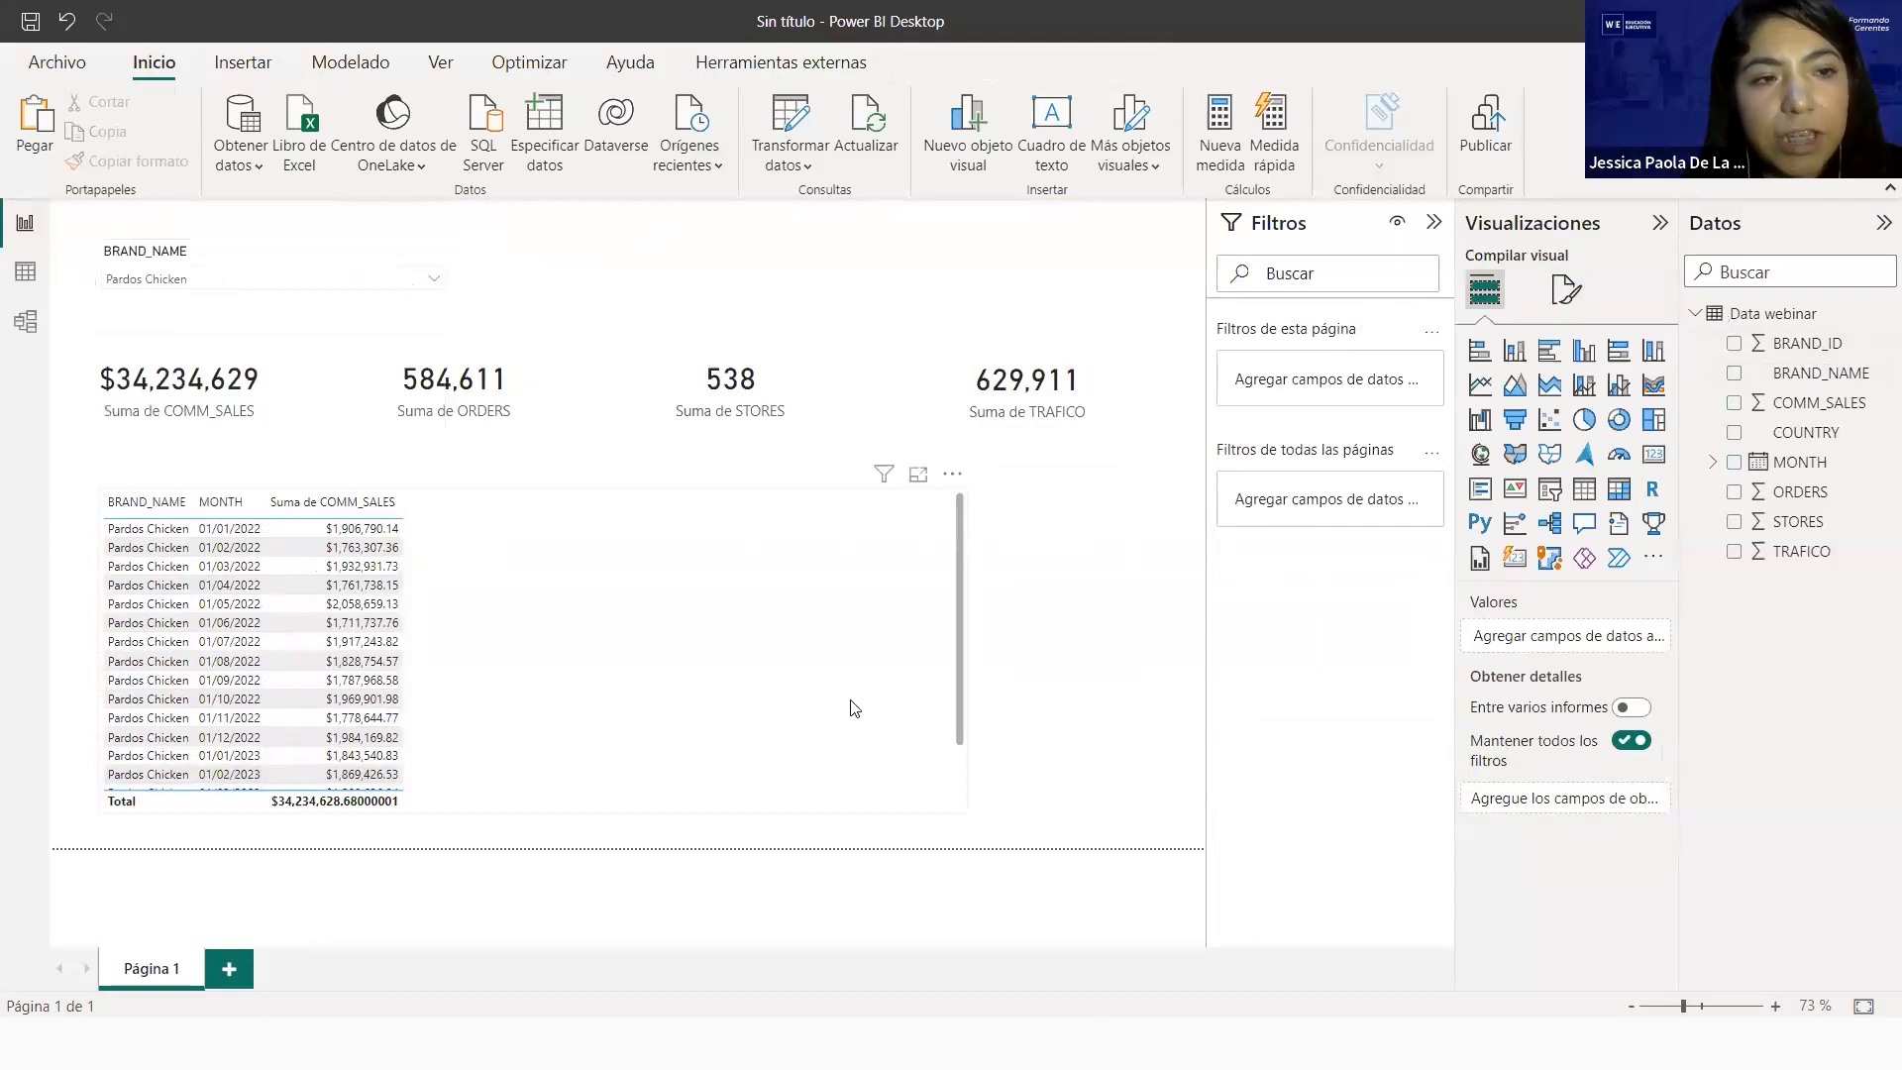
{"action": "left_click", "coordinate": [408, 289]}
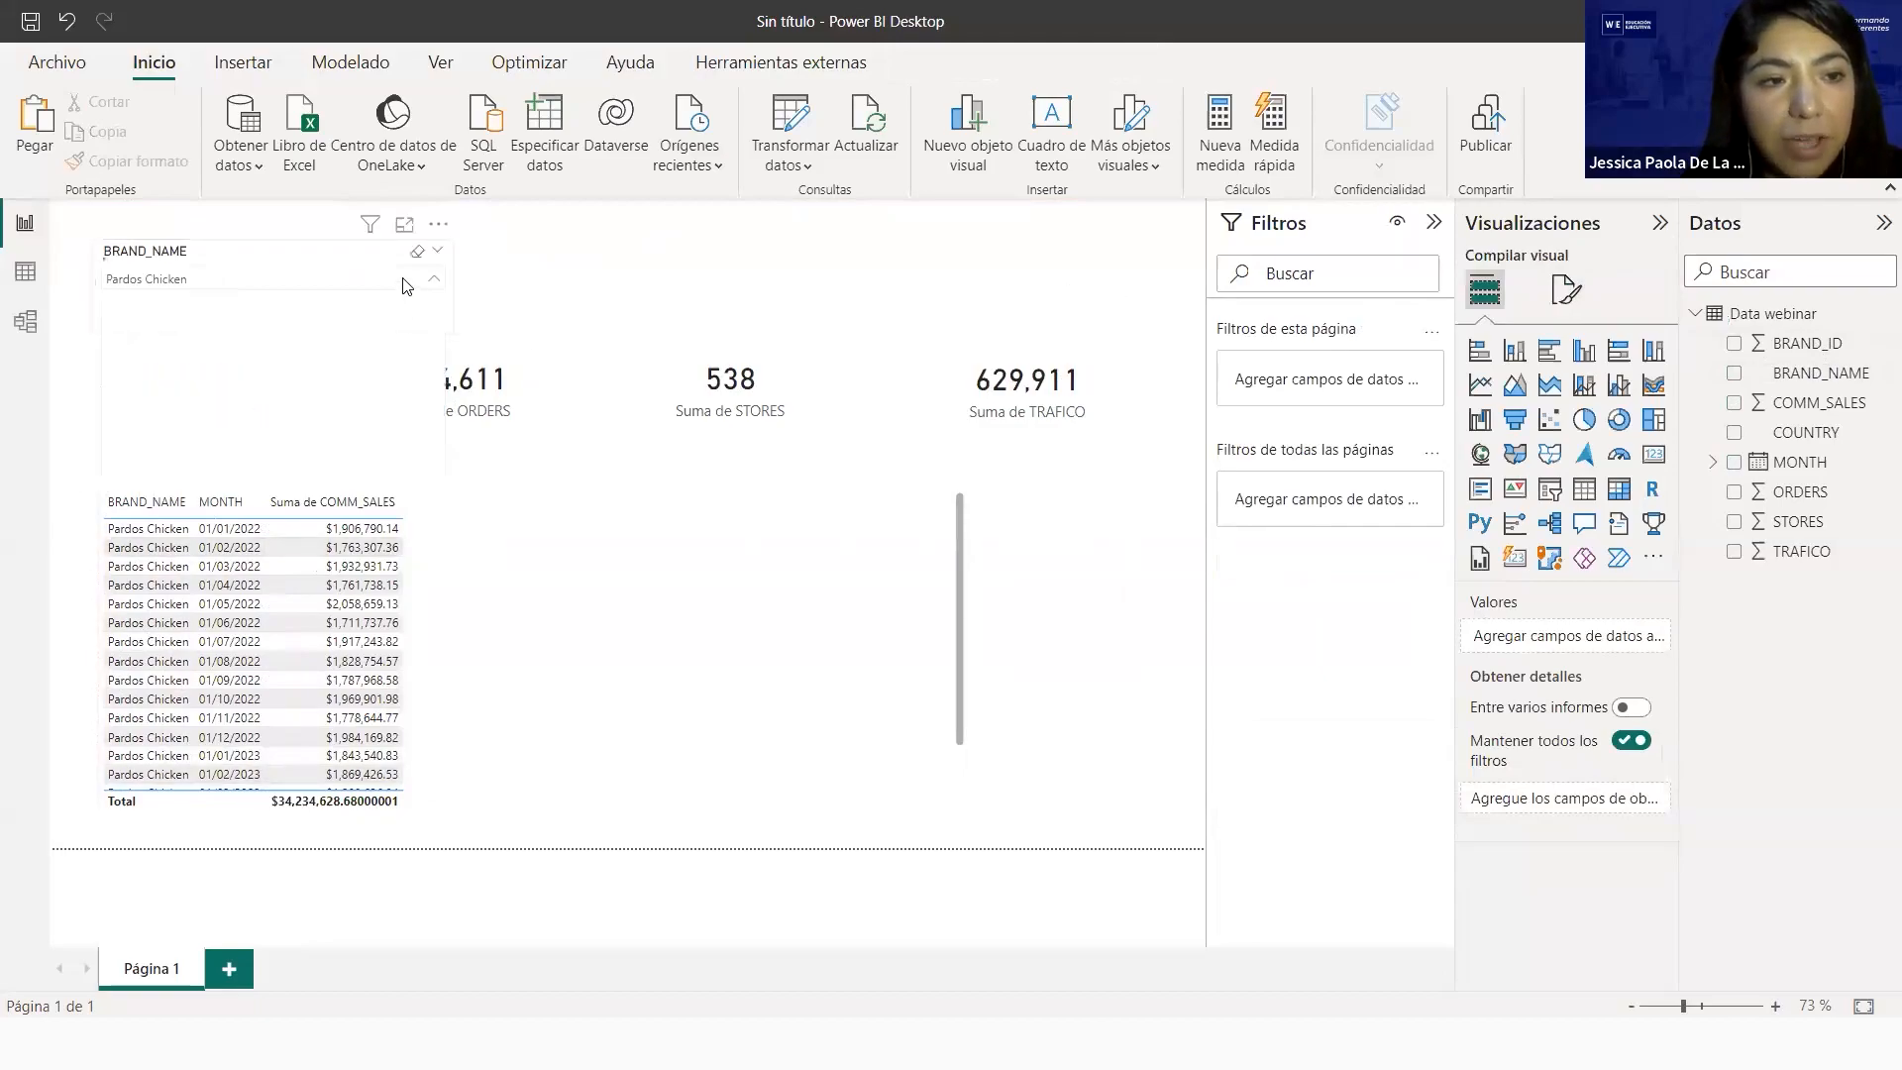
{"action": "left_click", "coordinate": [116, 305]}
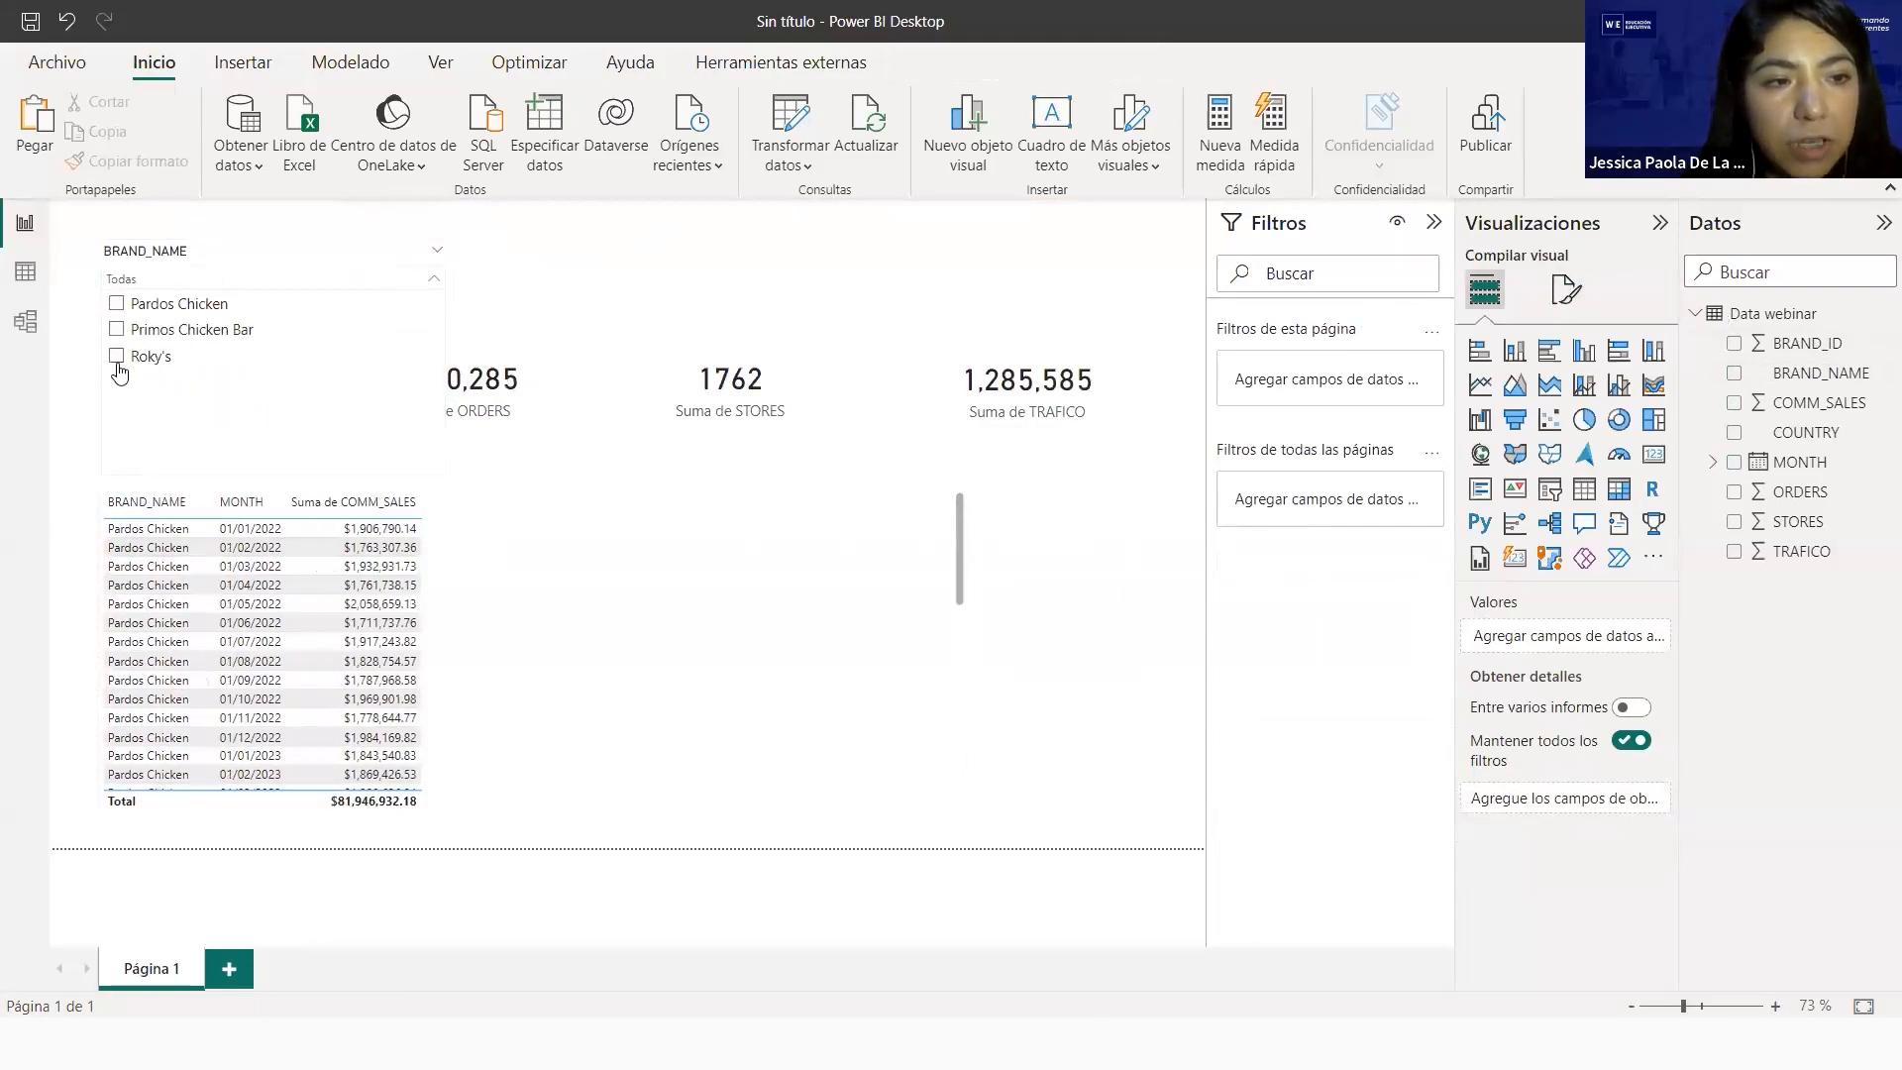
{"action": "left_click", "coordinate": [116, 356]}
{"action": "left_click", "coordinate": [695, 285]}
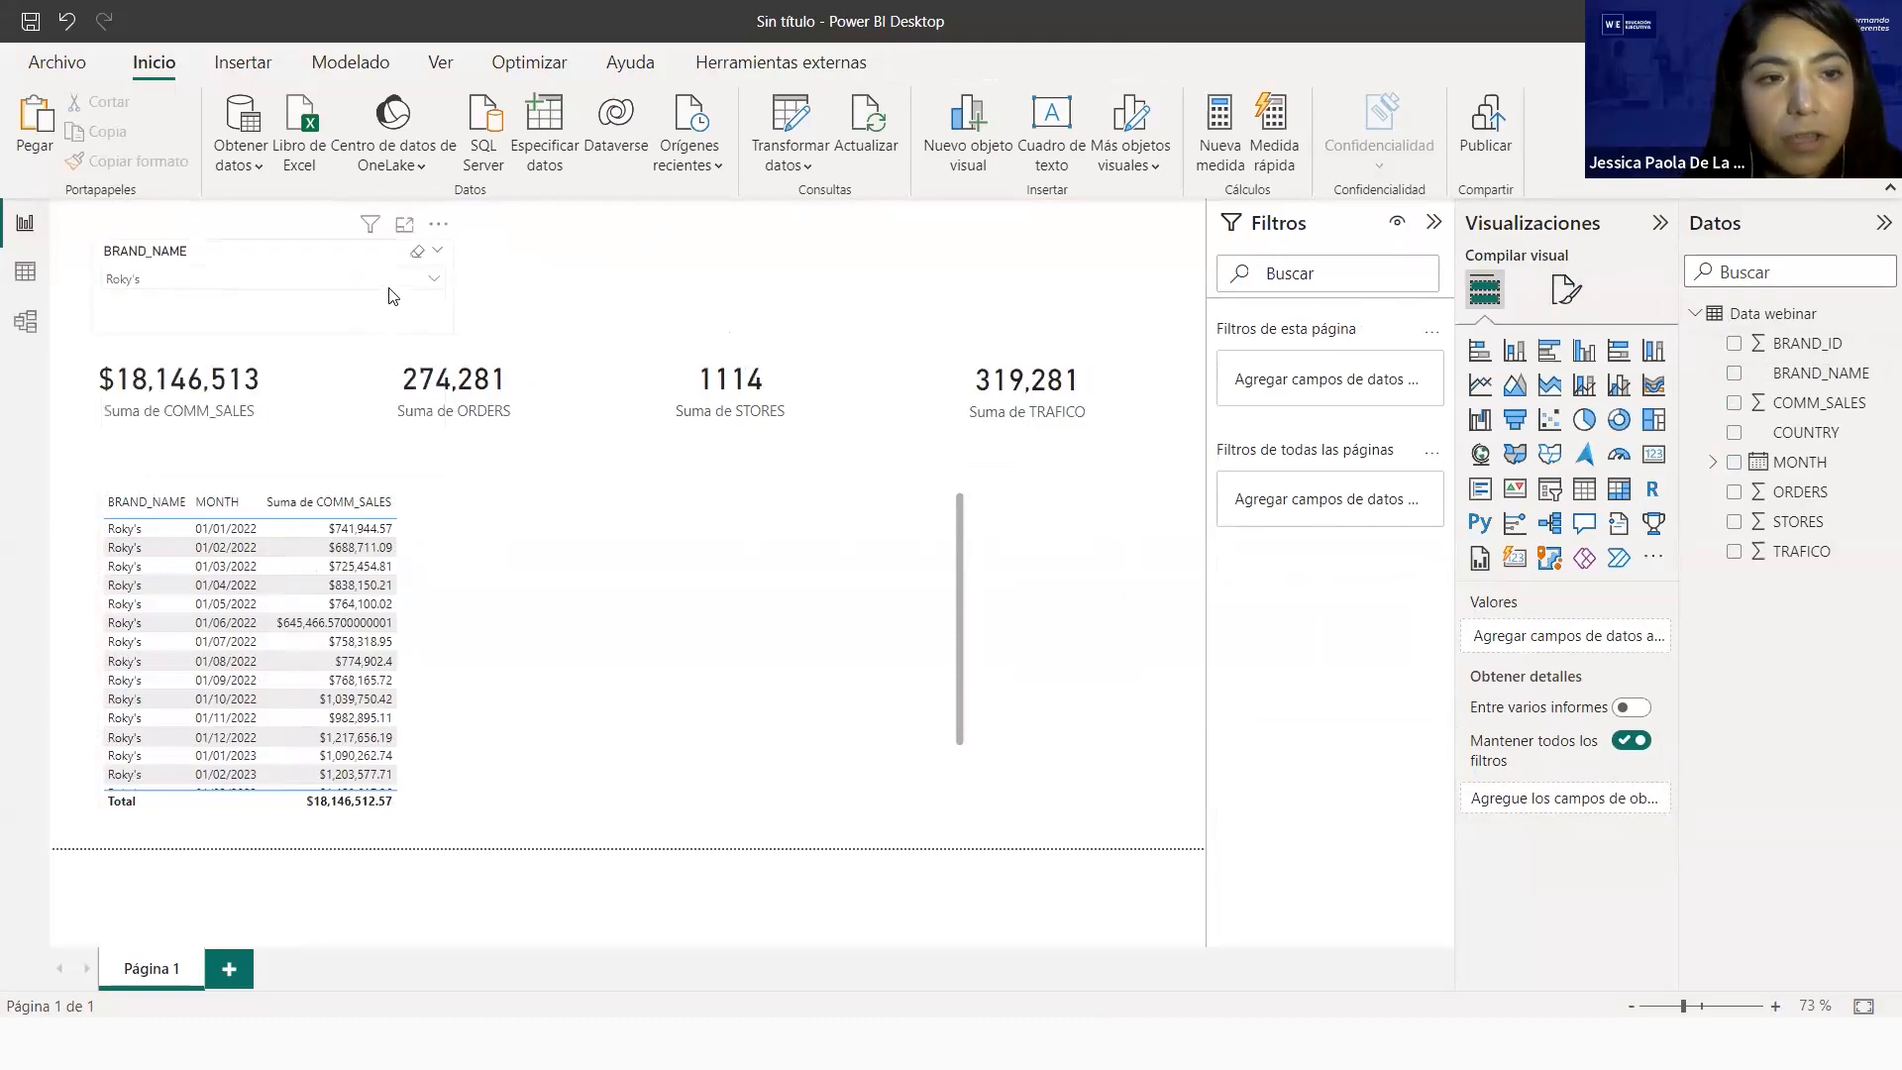
Filter the report by Primos Chicken Bar with the brand slicer and switch to the presentation slides
{"action": "left_click", "coordinate": [388, 287]}
{"action": "left_click", "coordinate": [210, 333]}
{"action": "left_click", "coordinate": [670, 302]}
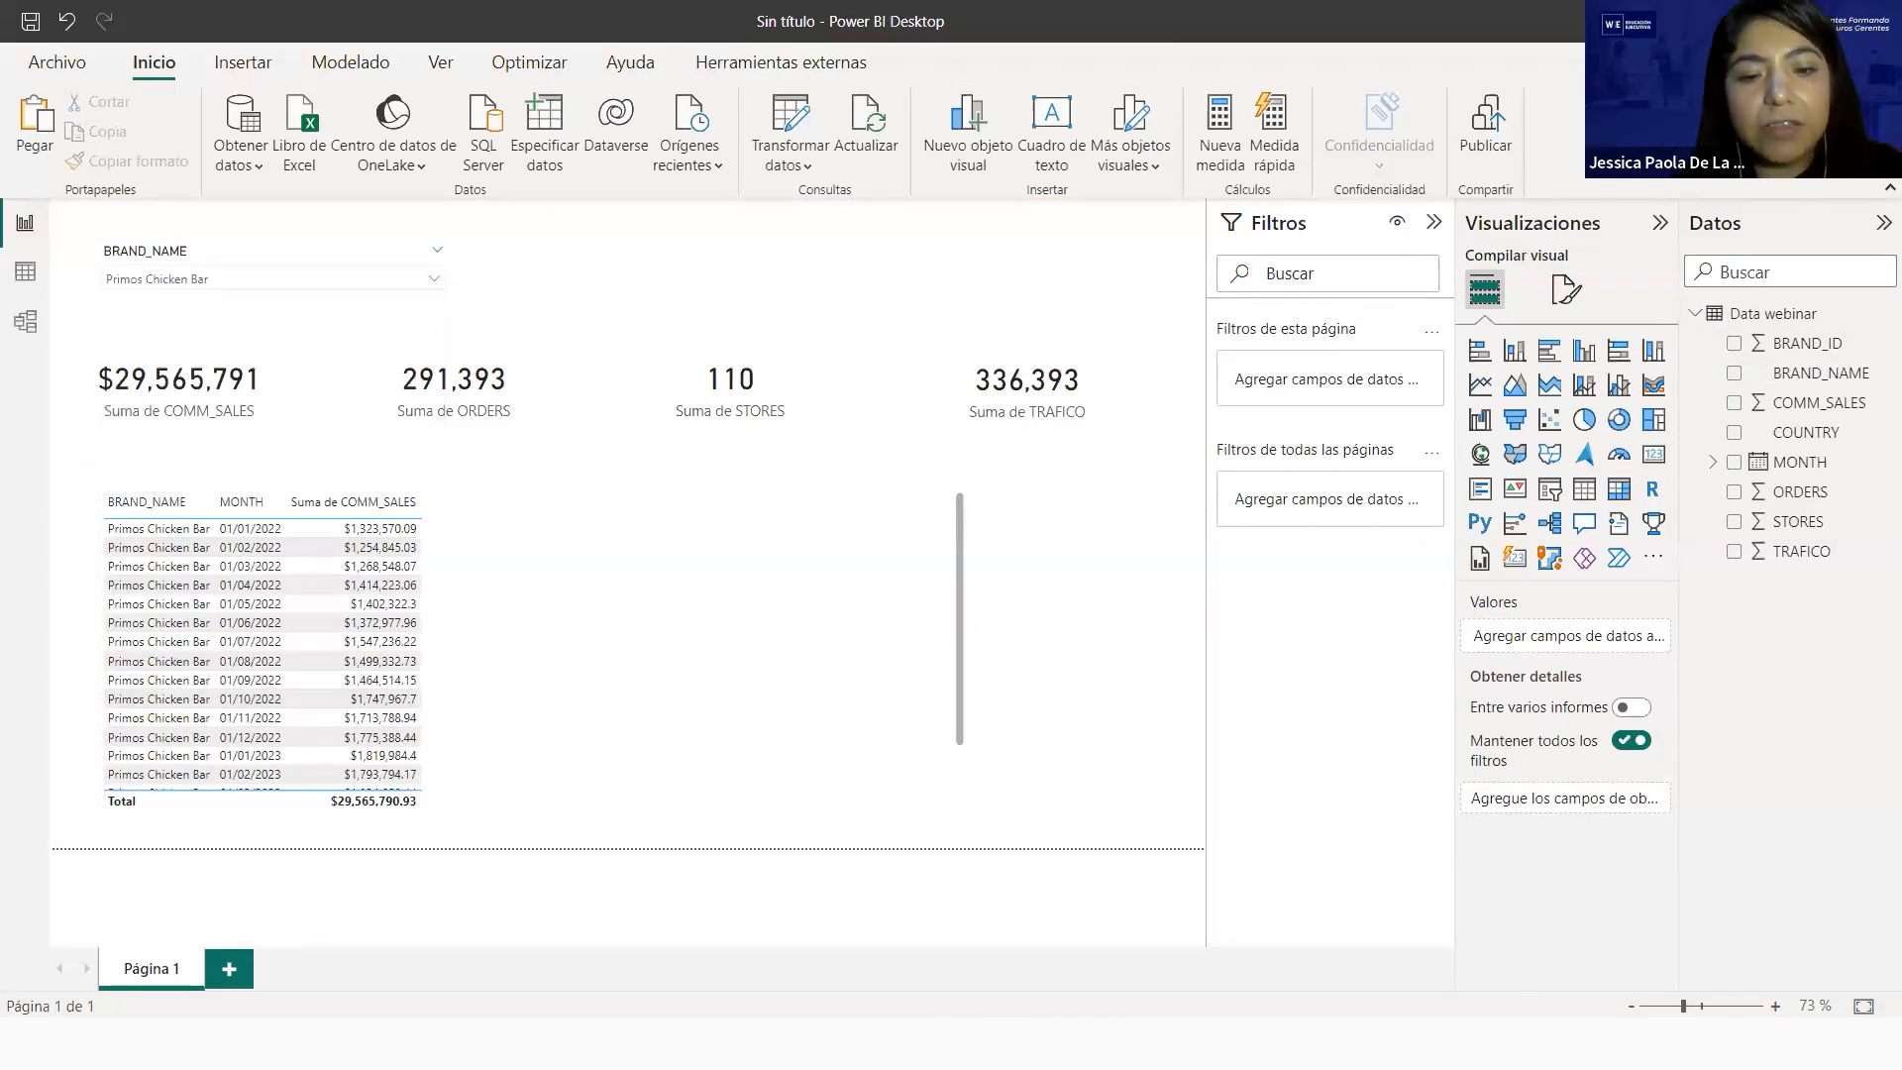
{"action": "key", "text": "alt+Tab"}
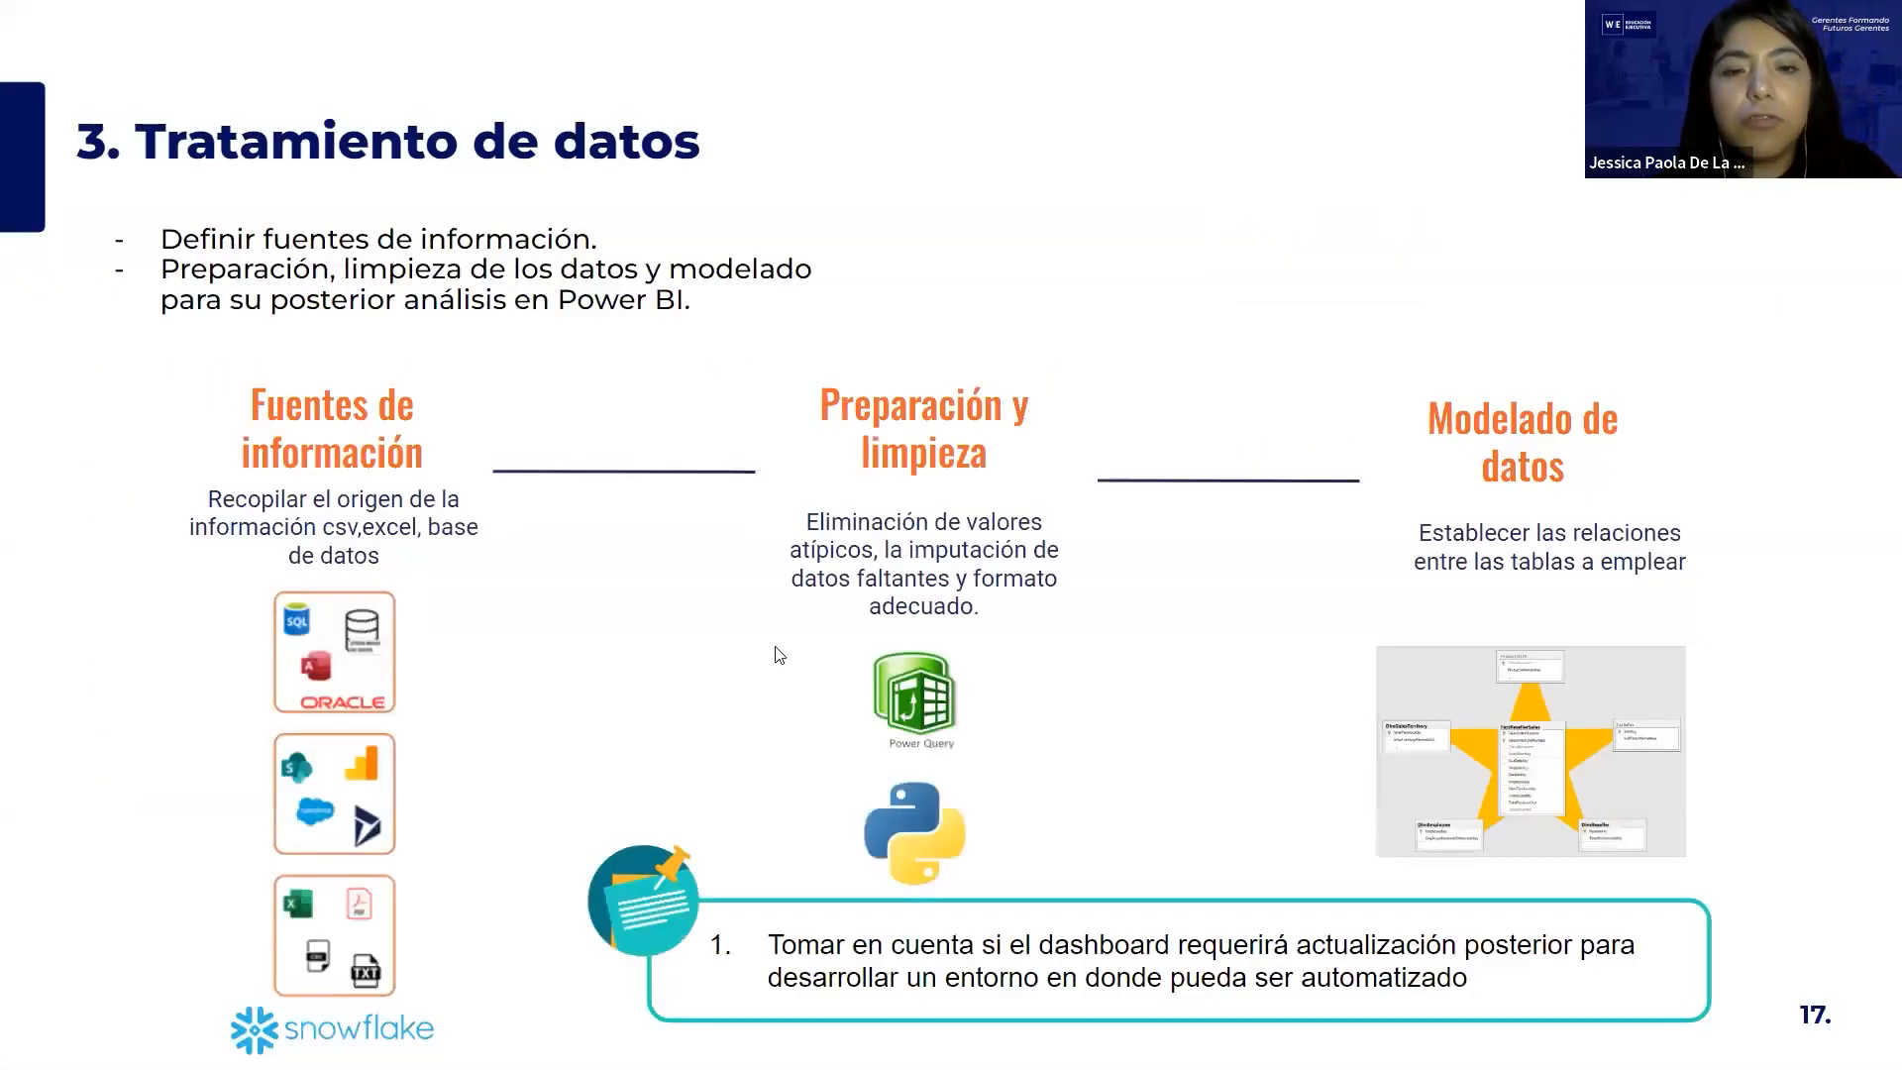
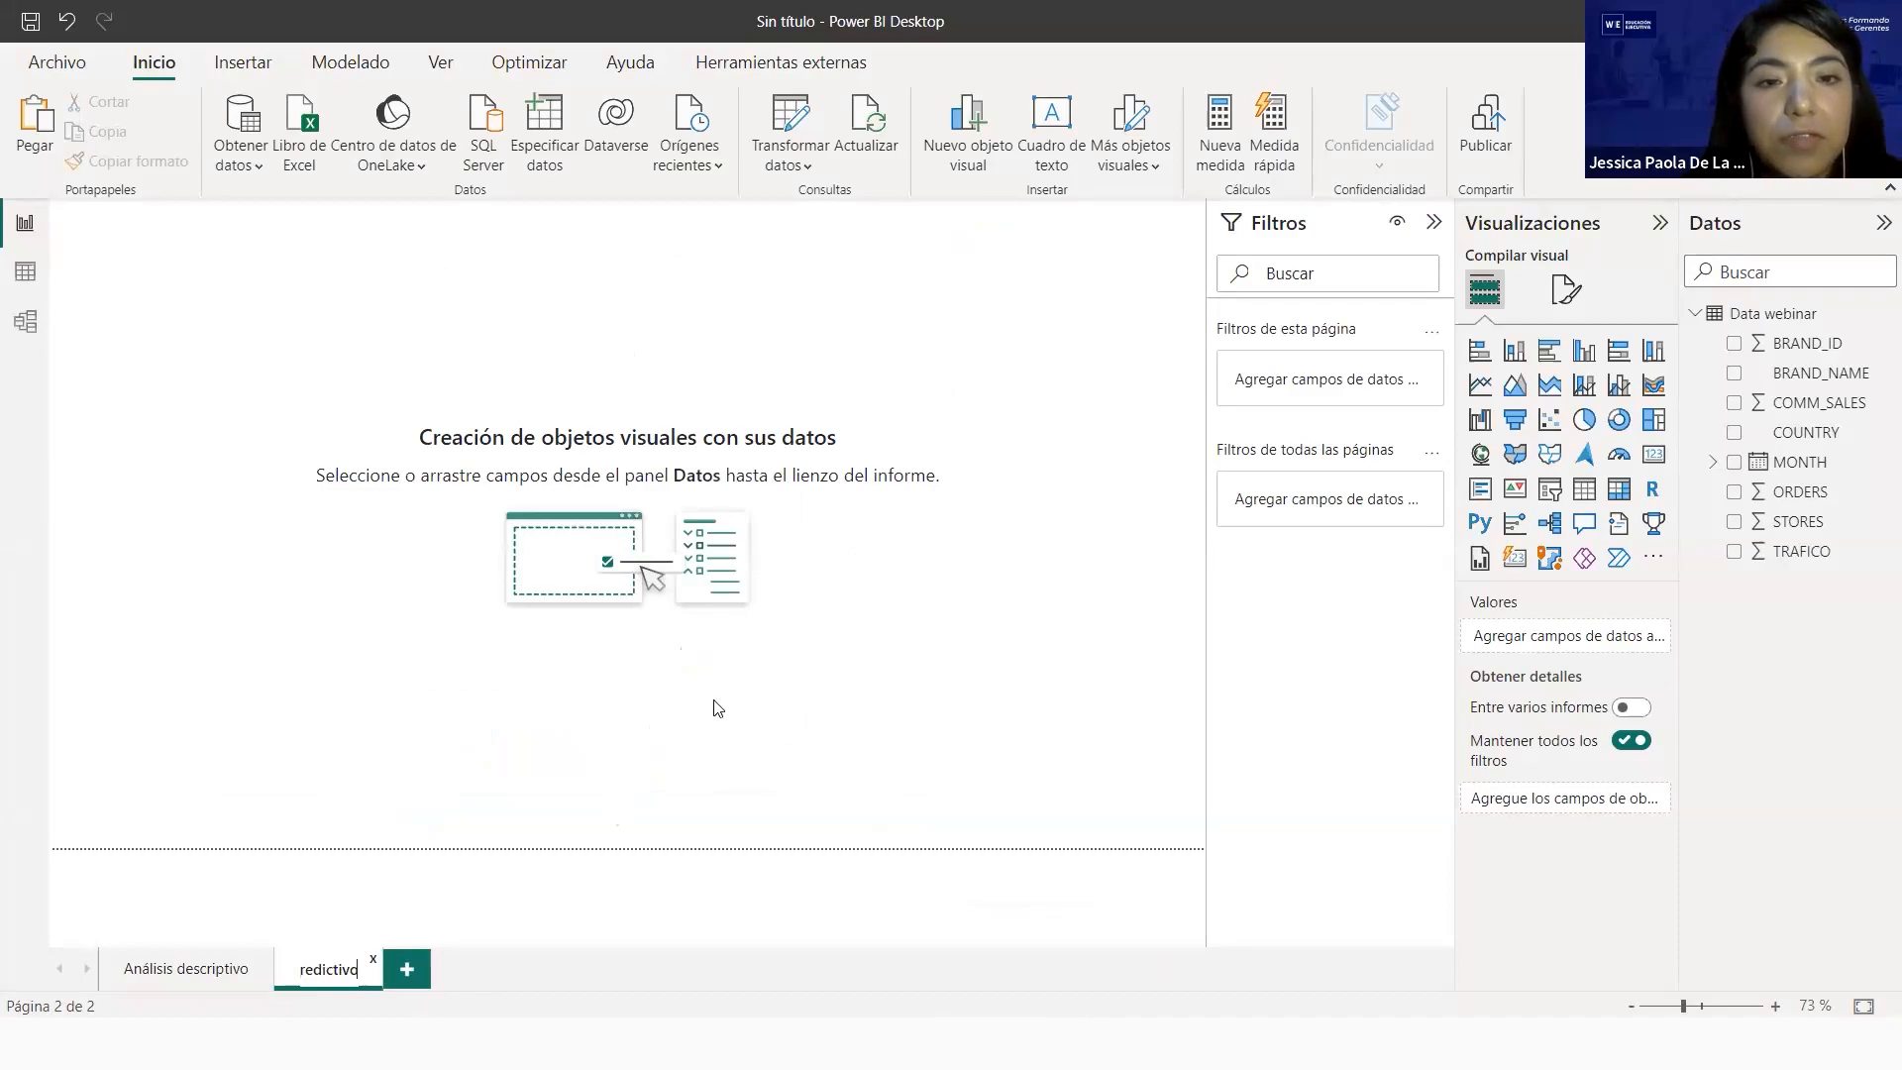
Name the new second page Analisis predictivo and insert a wide line chart in its upper area
{"action": "key", "text": "Return"}
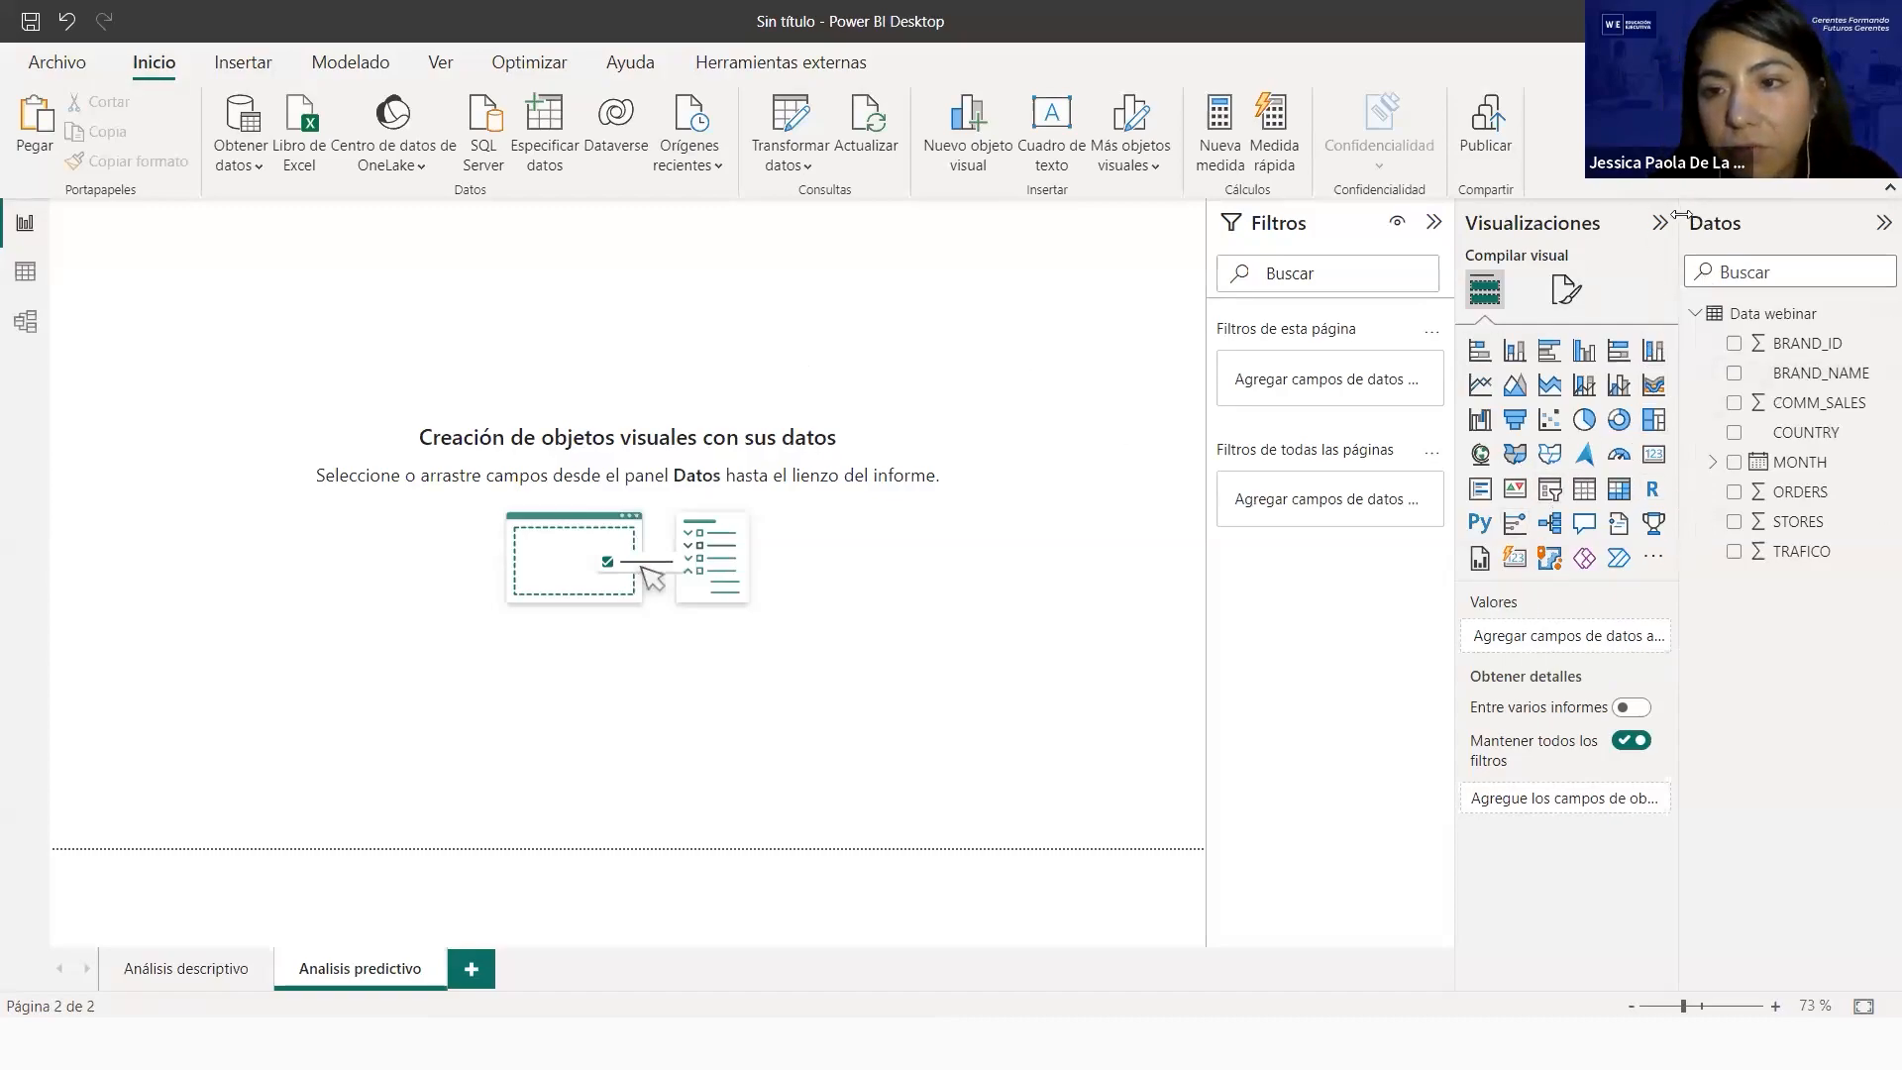
{"action": "left_click", "coordinate": [1480, 384]}
{"action": "left_click_drag", "start_coordinate": [238, 356], "coordinate": [303, 460]}
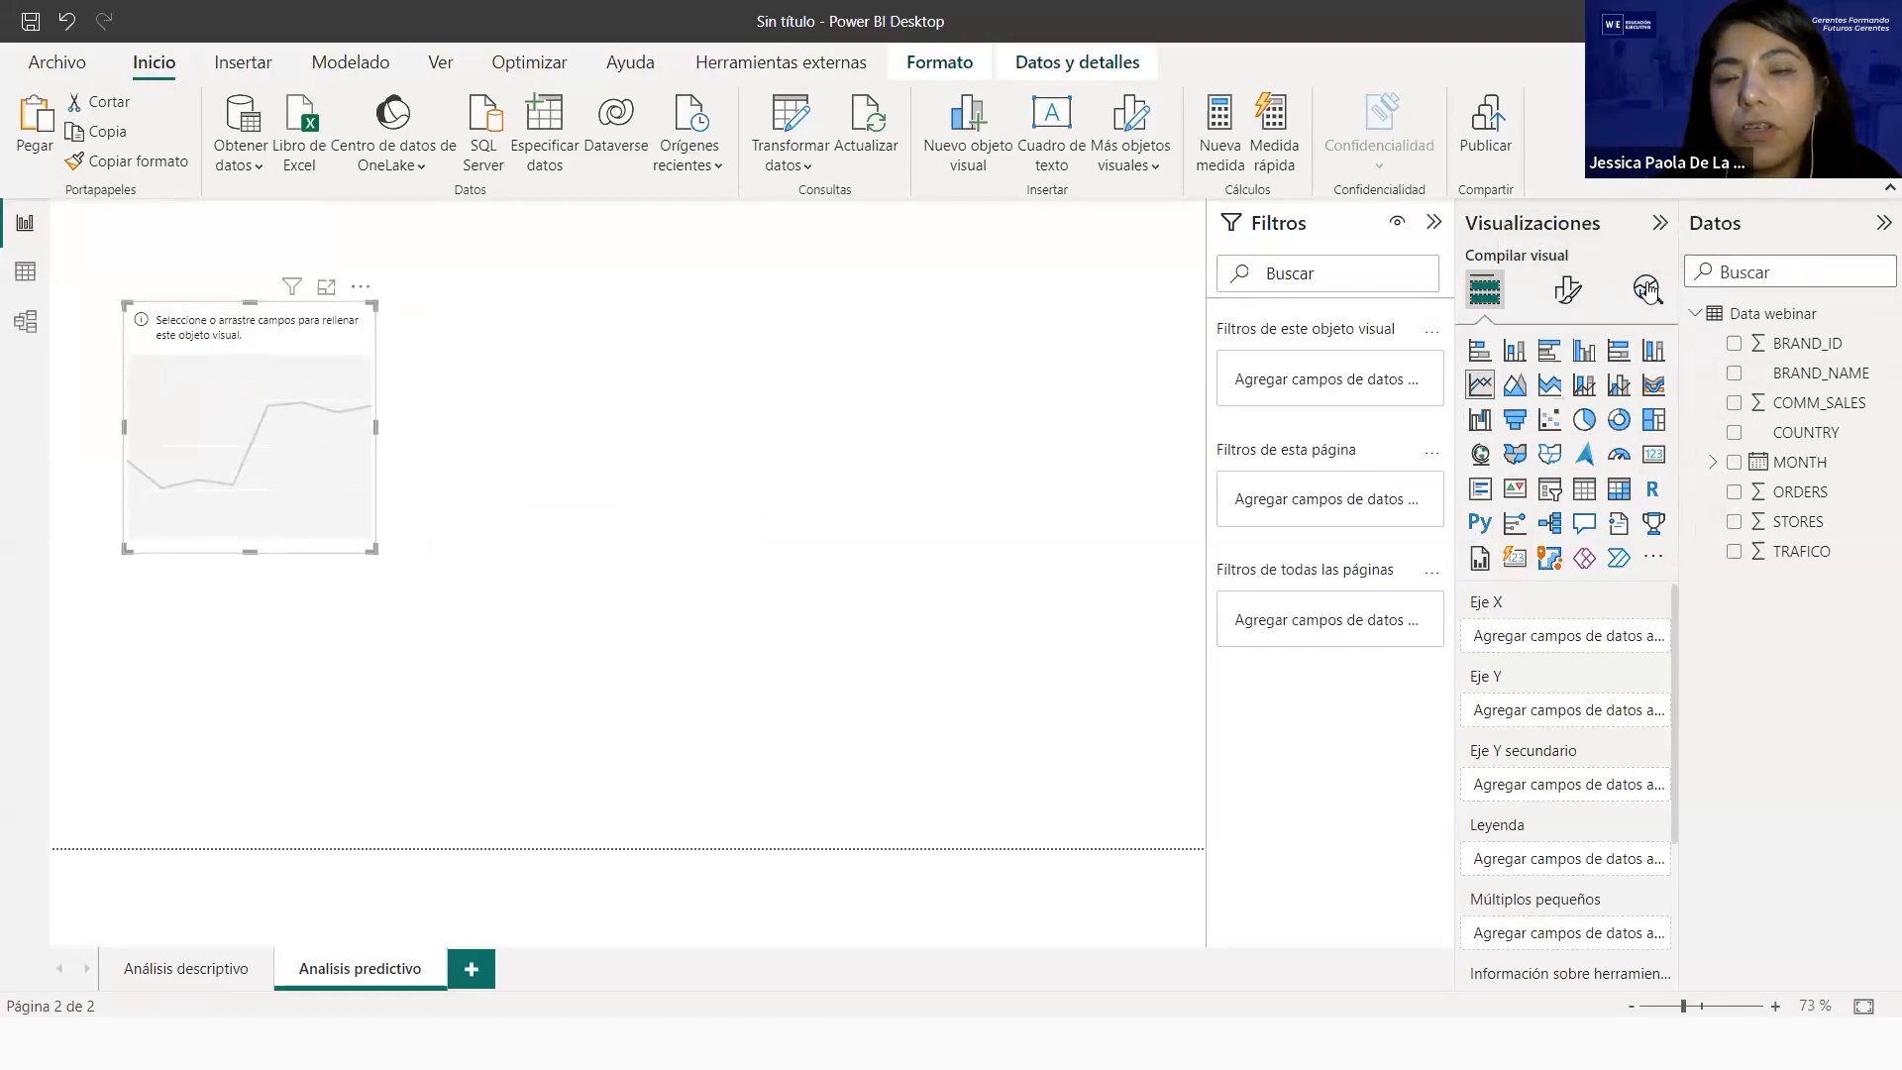
{"action": "left_click_drag", "start_coordinate": [368, 546], "coordinate": [835, 555]}
{"action": "left_click_drag", "start_coordinate": [619, 480], "coordinate": [482, 492]}
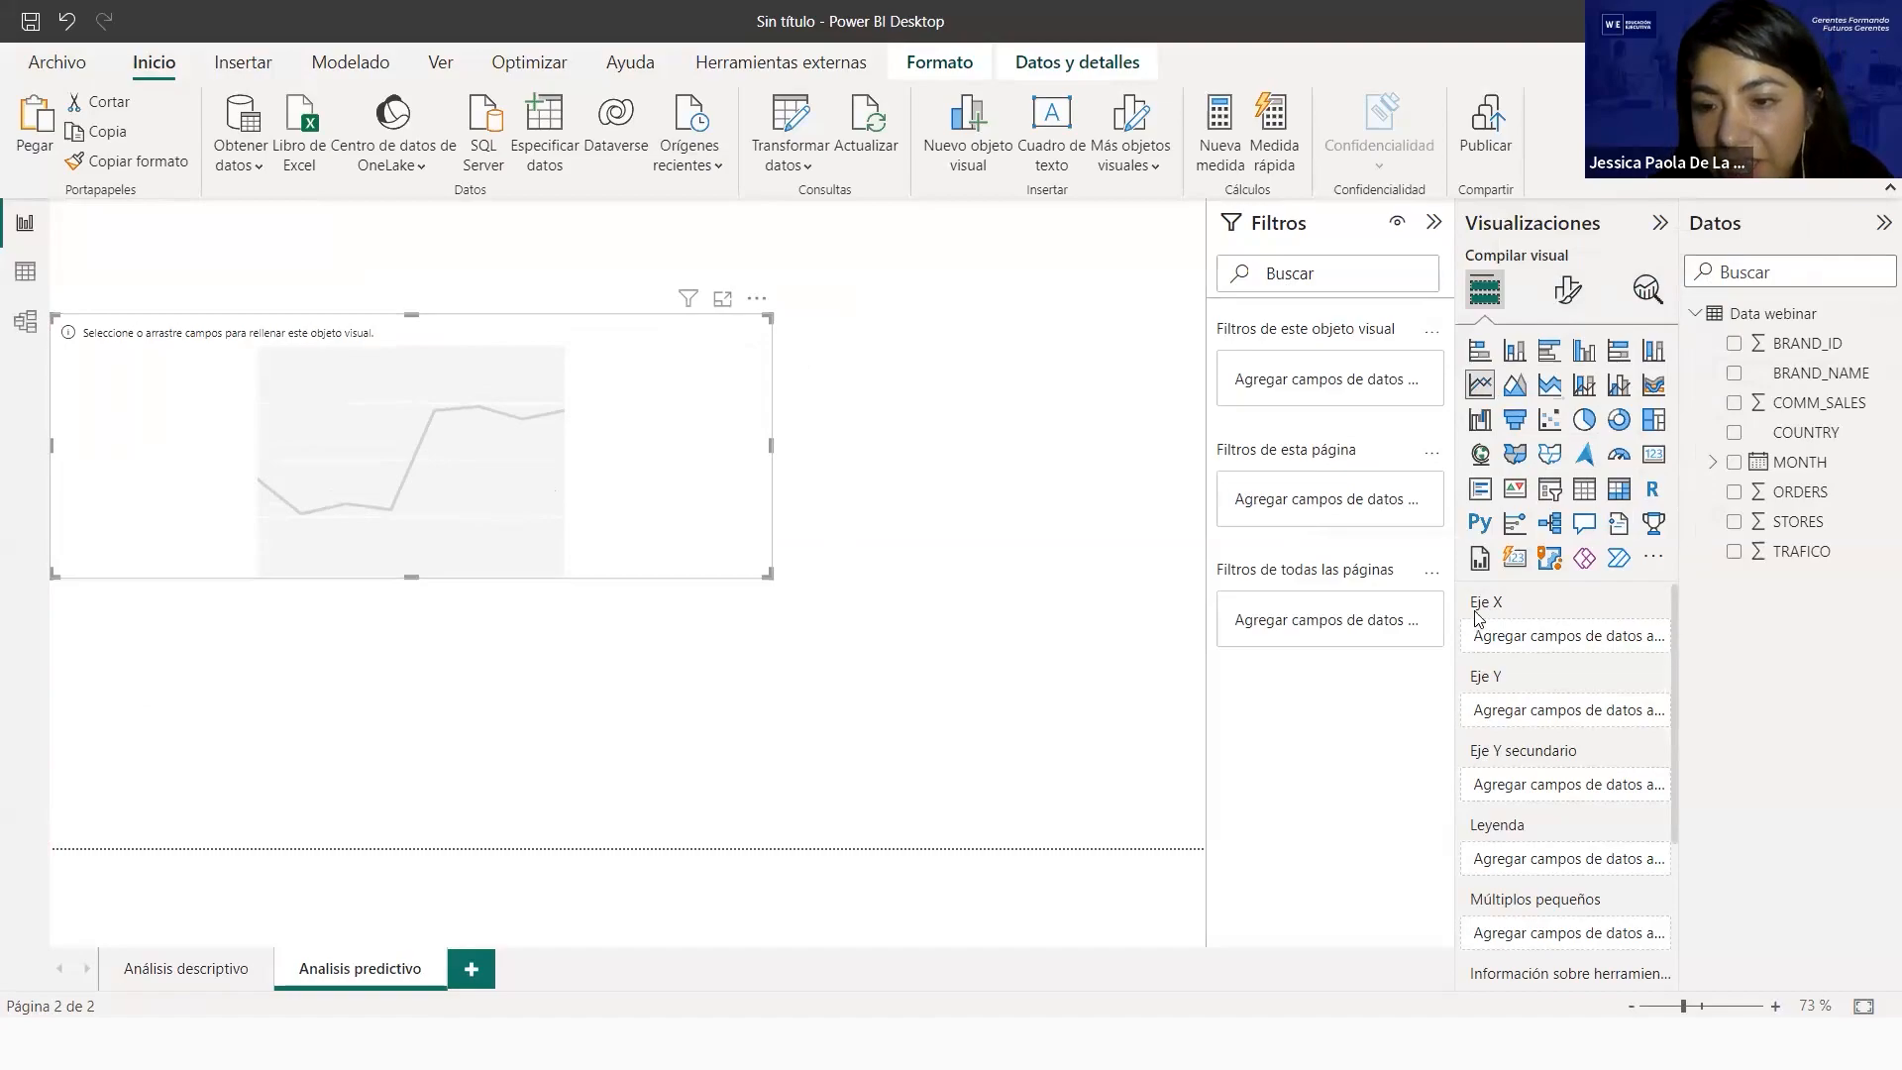
Plot ORDERS on the Y axis against the plain MONTH date on the X axis and enlarge the line chart
{"action": "left_click_drag", "start_coordinate": [1796, 466], "coordinate": [1575, 642]}
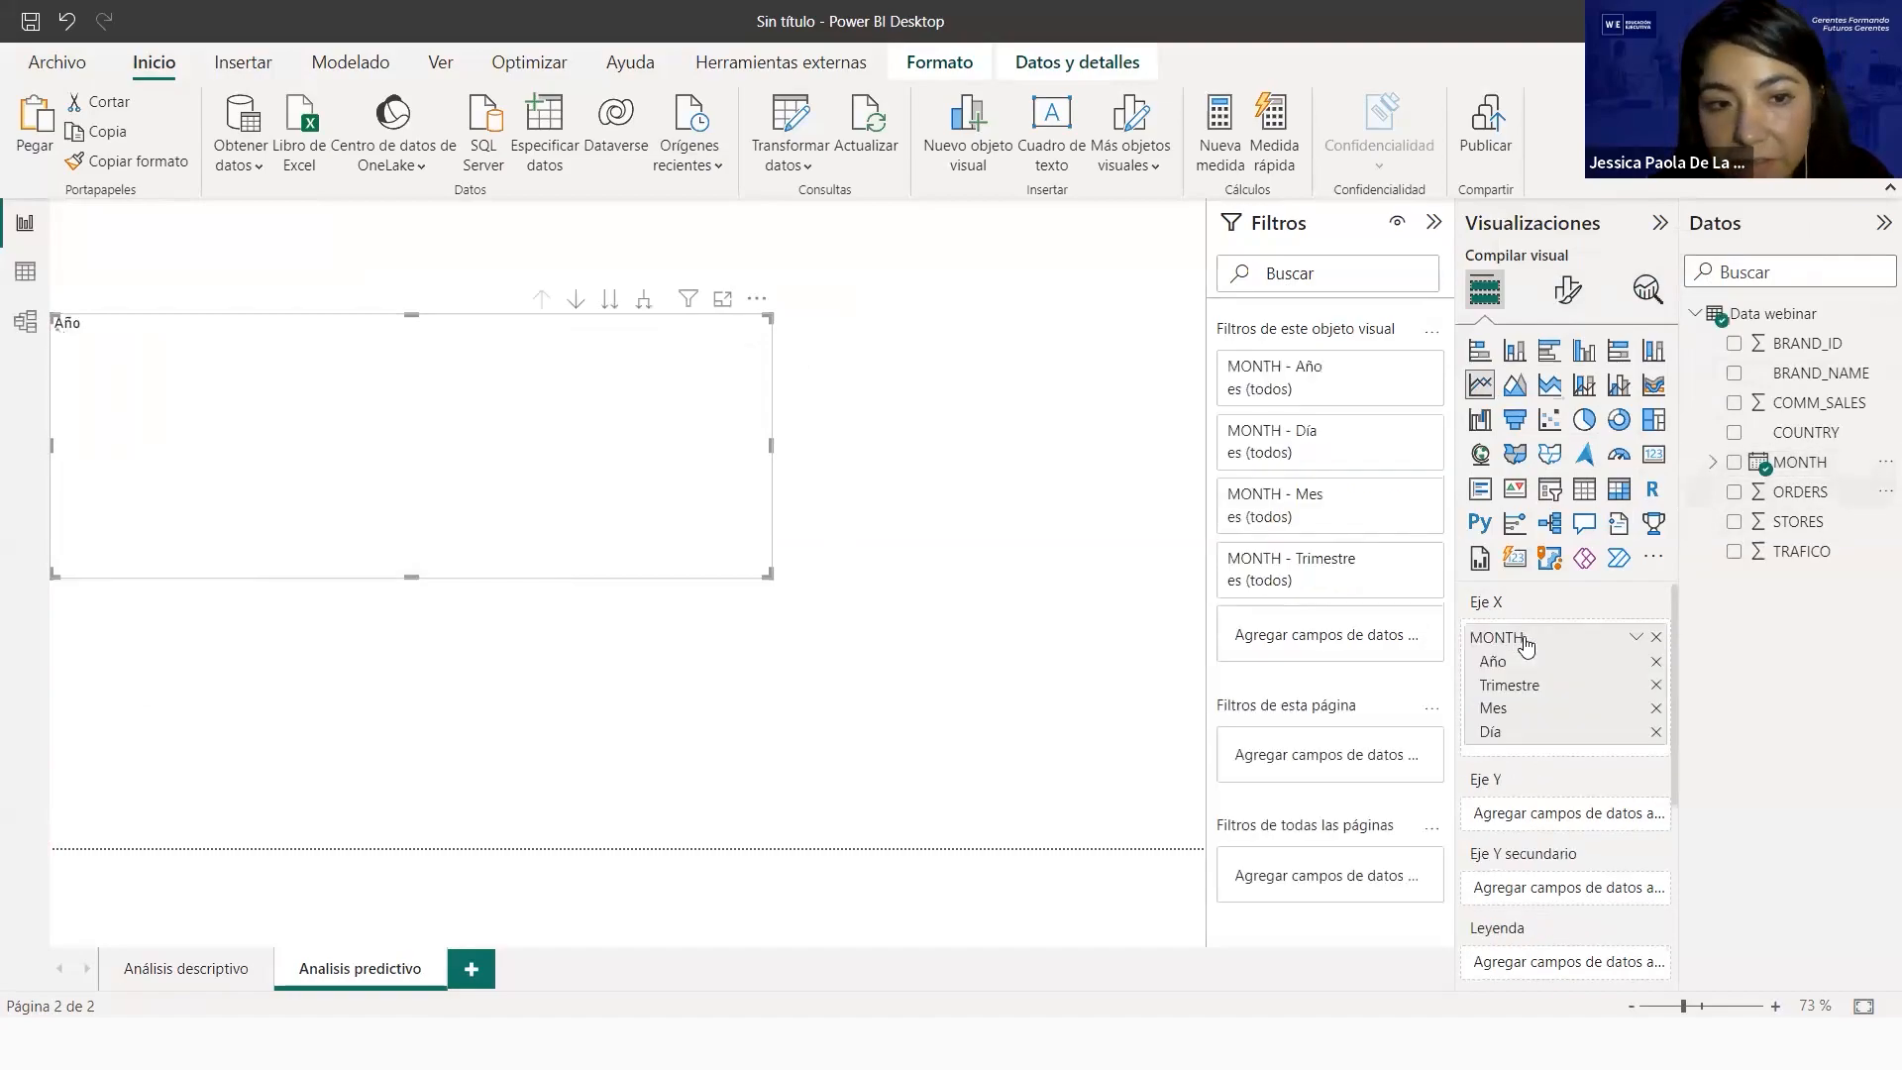
{"action": "left_click", "coordinate": [1636, 636]}
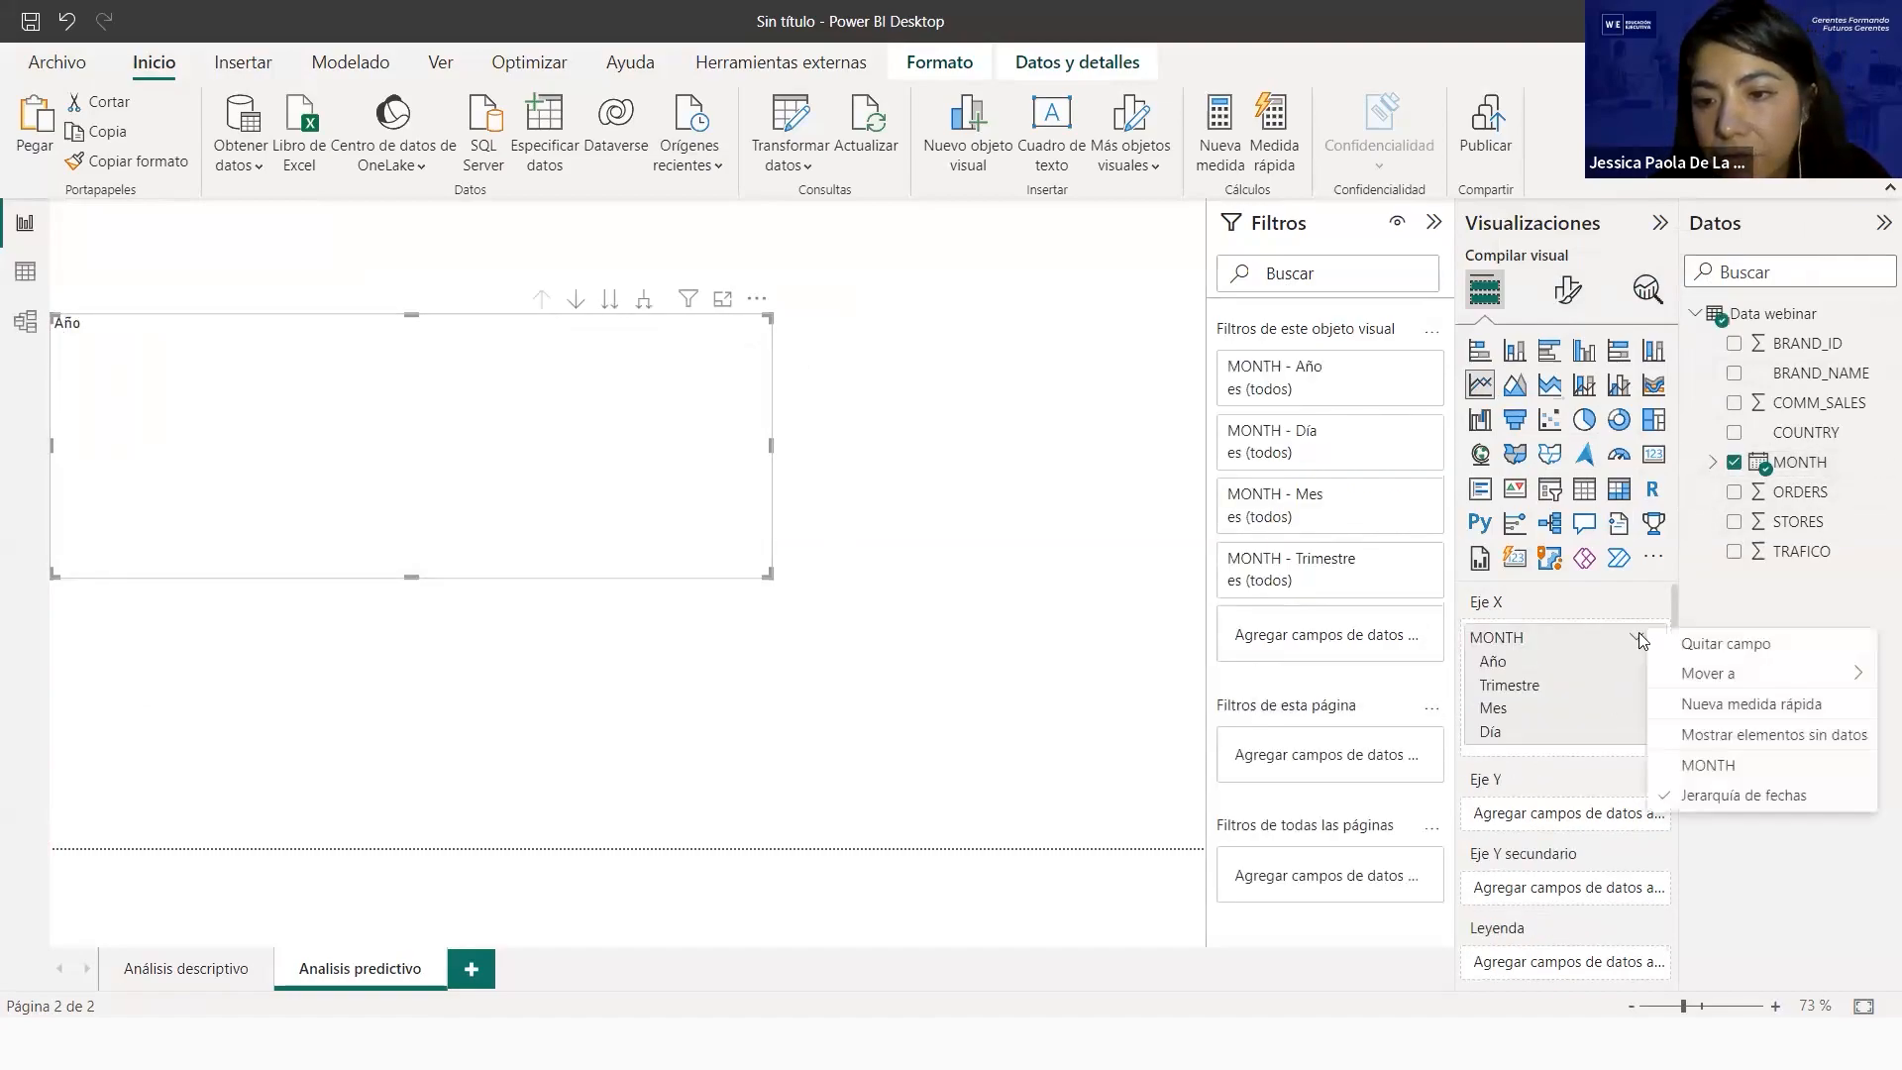
{"action": "left_click", "coordinate": [1708, 764]}
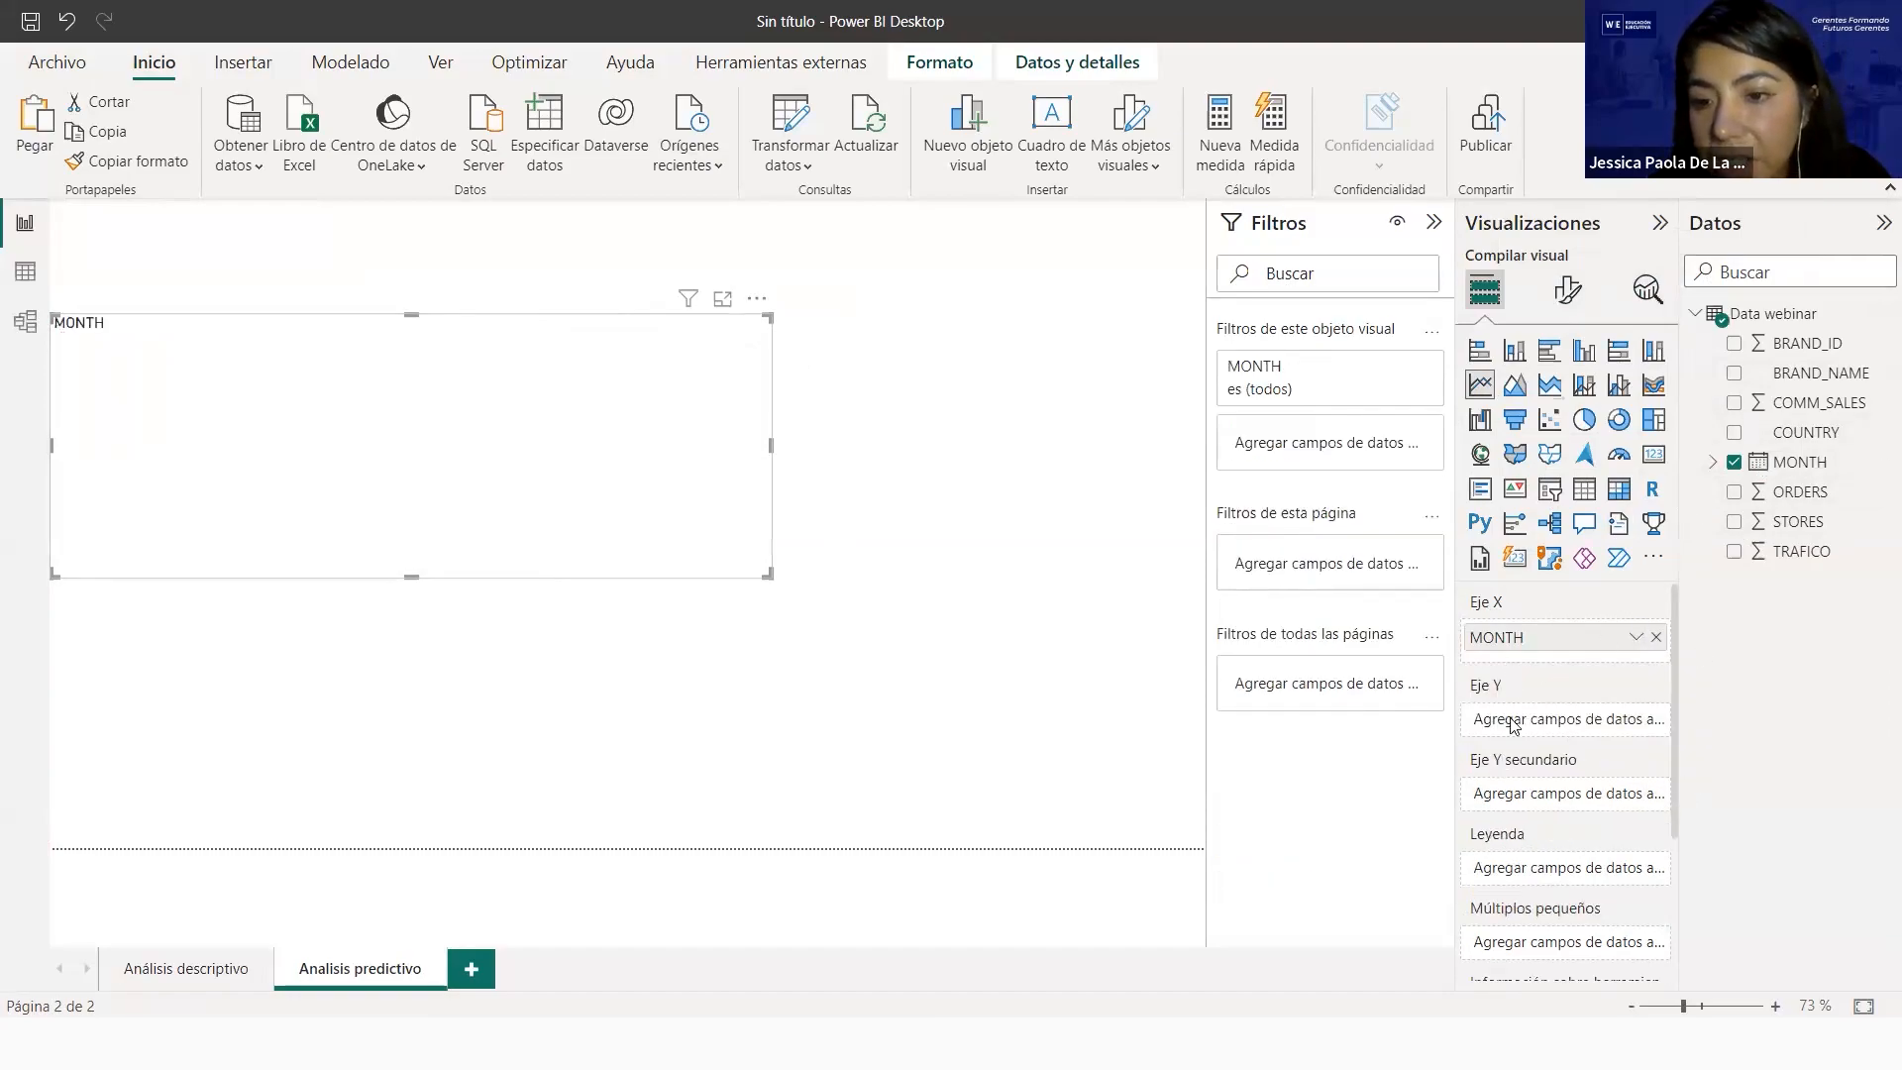
{"action": "left_click_drag", "start_coordinate": [1805, 507], "coordinate": [1585, 720]}
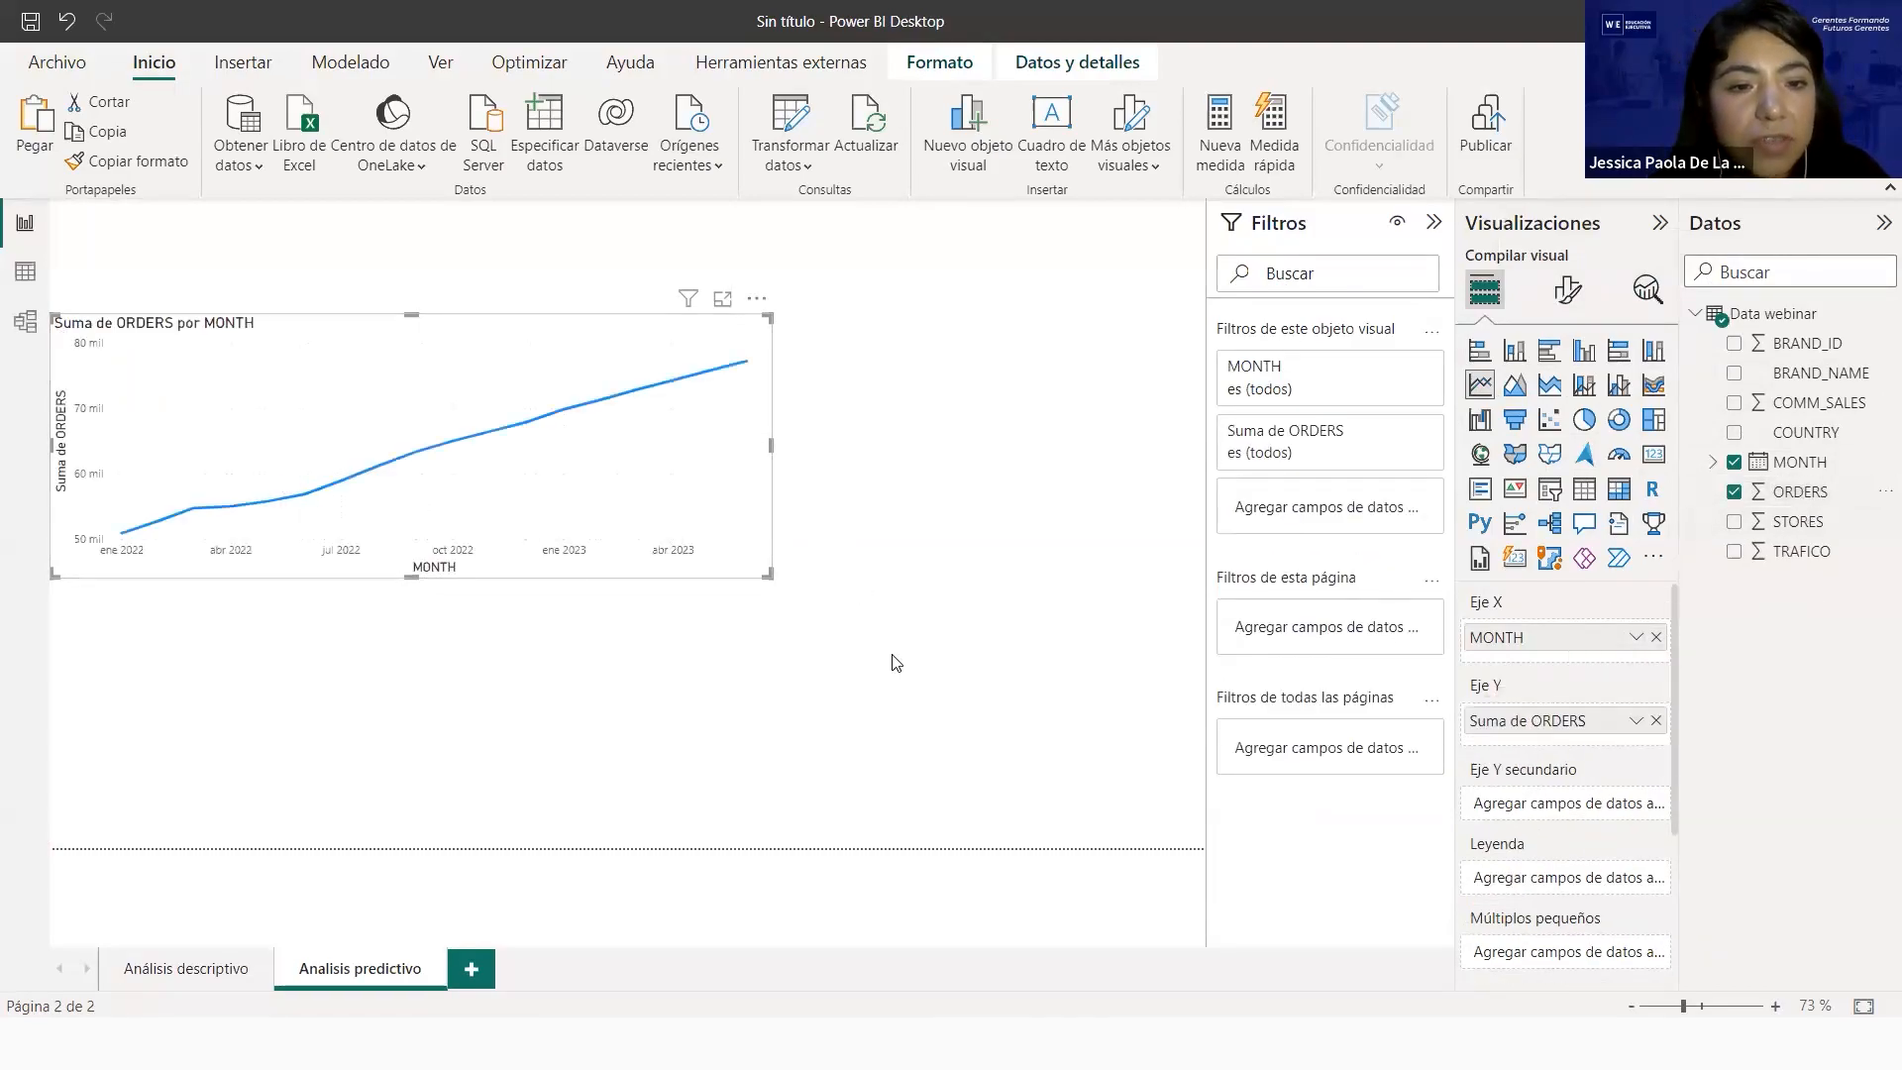
{"action": "left_click_drag", "start_coordinate": [769, 574], "coordinate": [933, 662]}
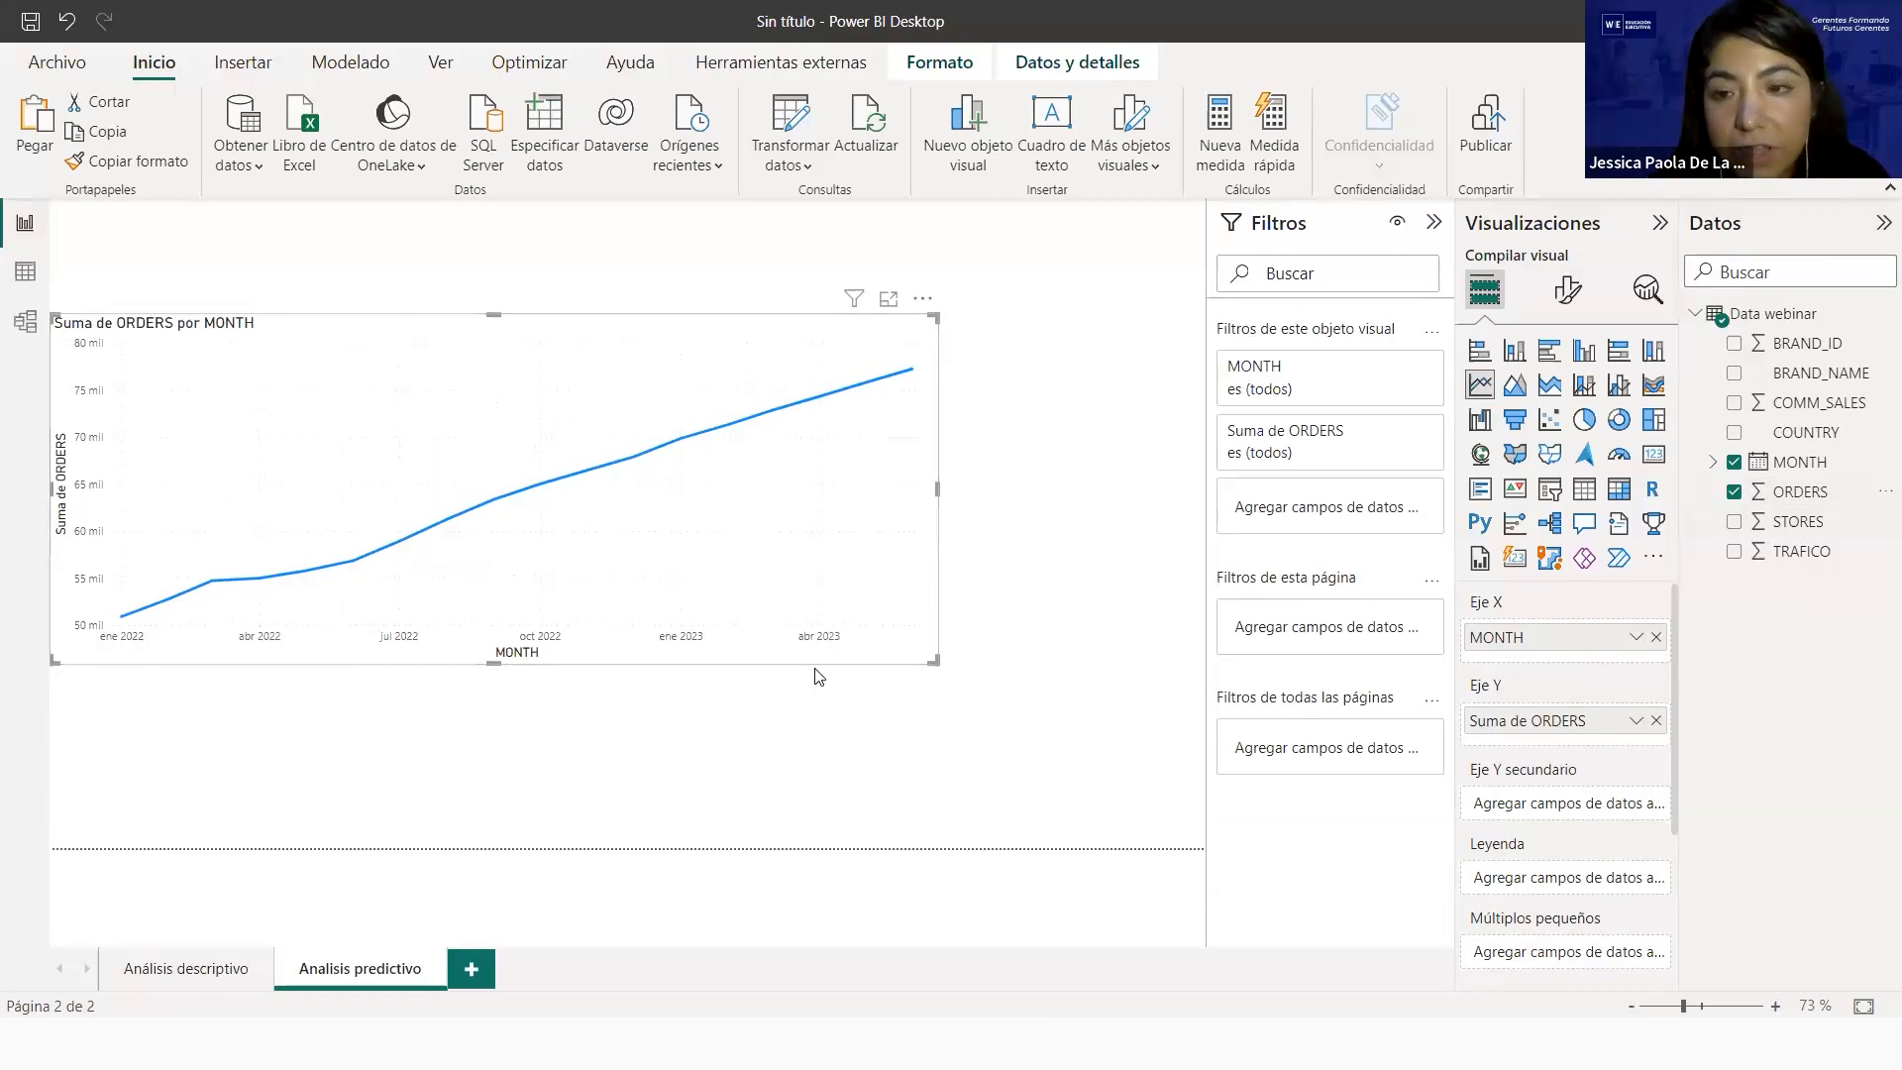
Turn on the forecast (Previsión) for the line chart and open its options
{"action": "left_click", "coordinate": [1647, 289]}
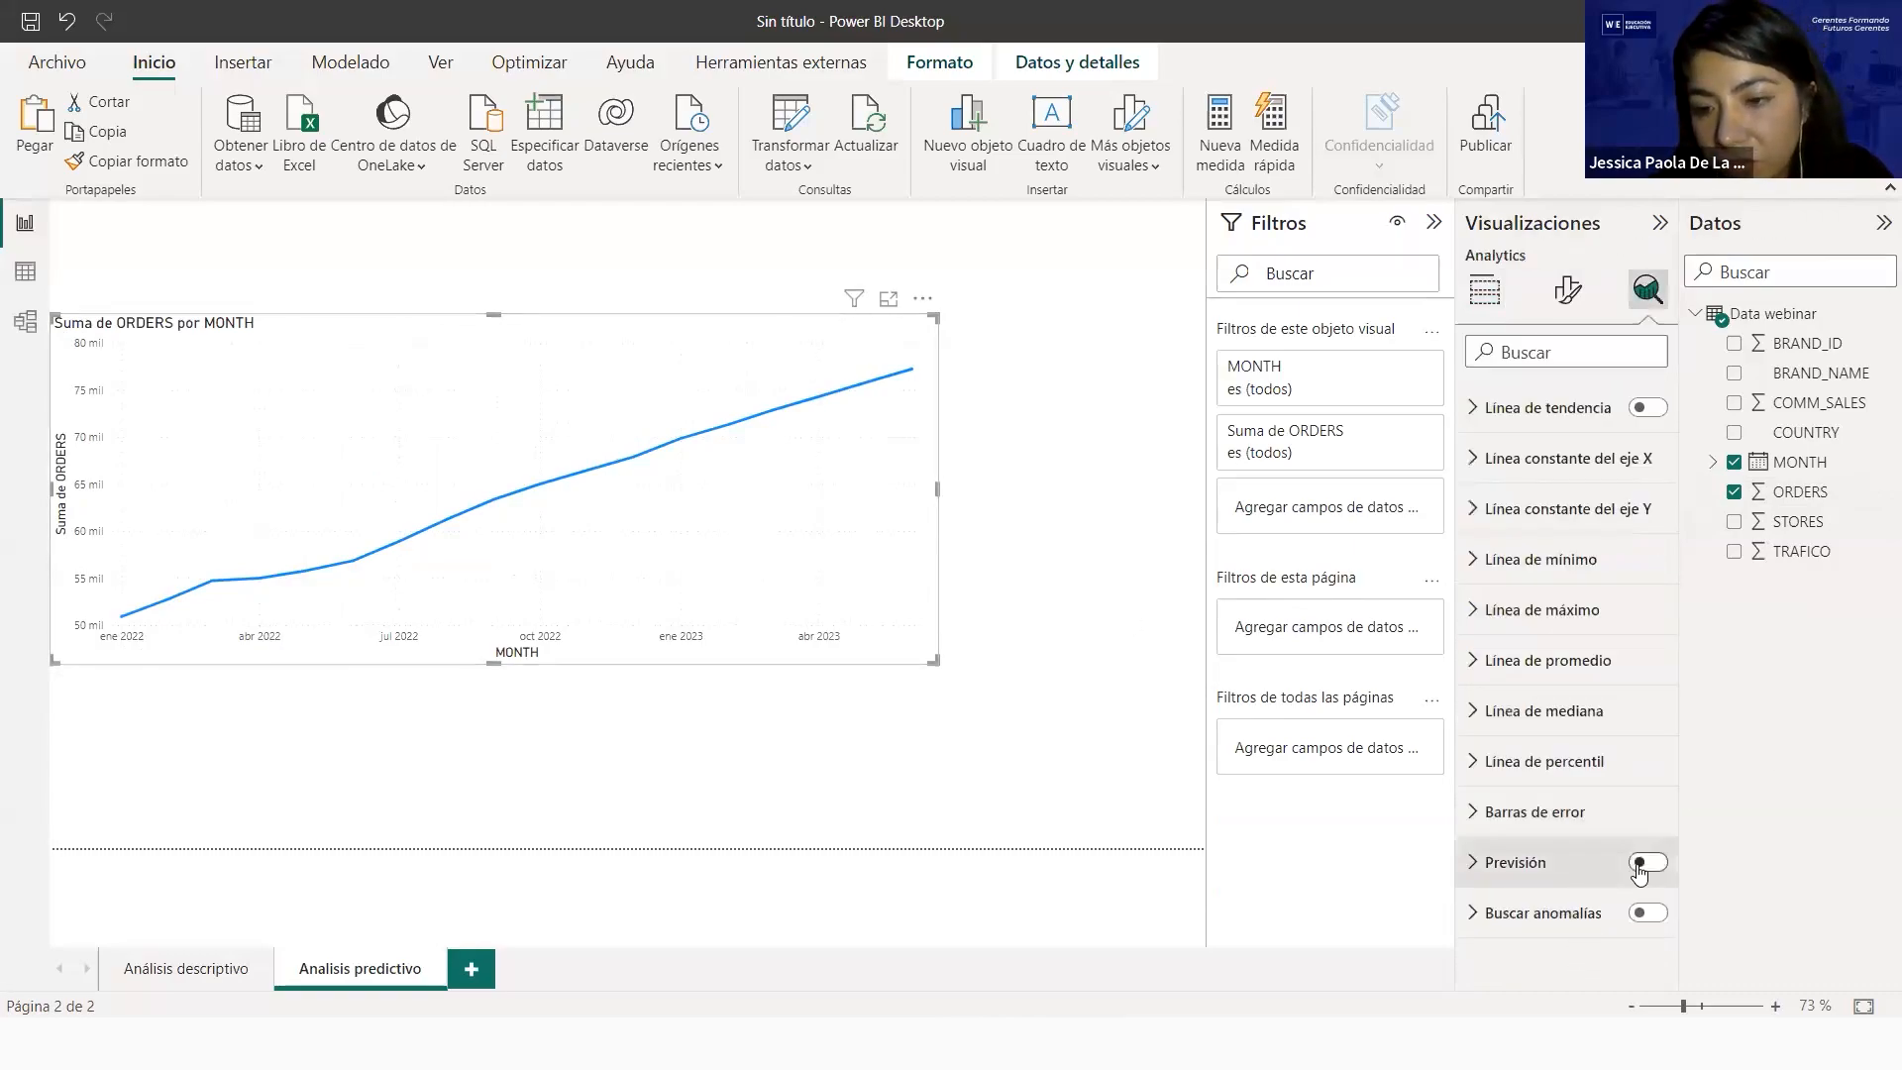
{"action": "left_click", "coordinate": [1649, 862]}
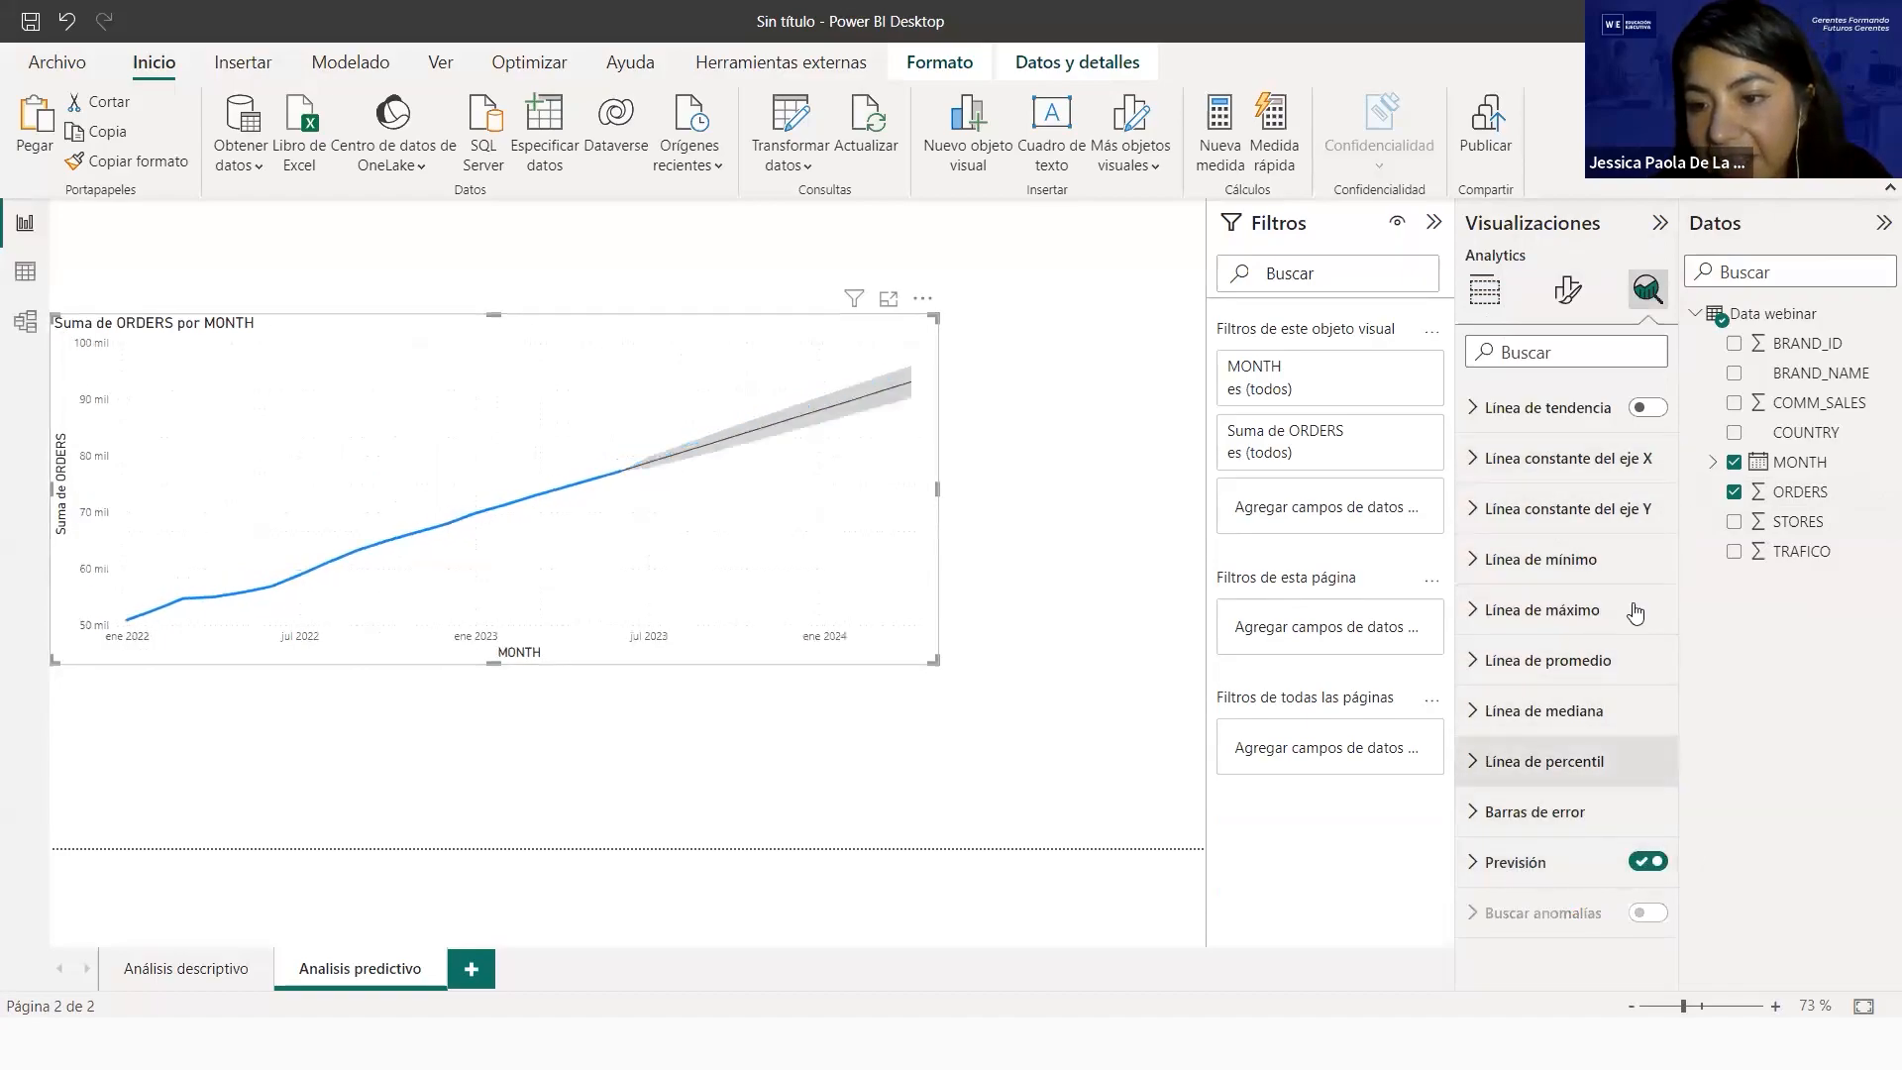
{"action": "left_click", "coordinate": [1515, 876]}
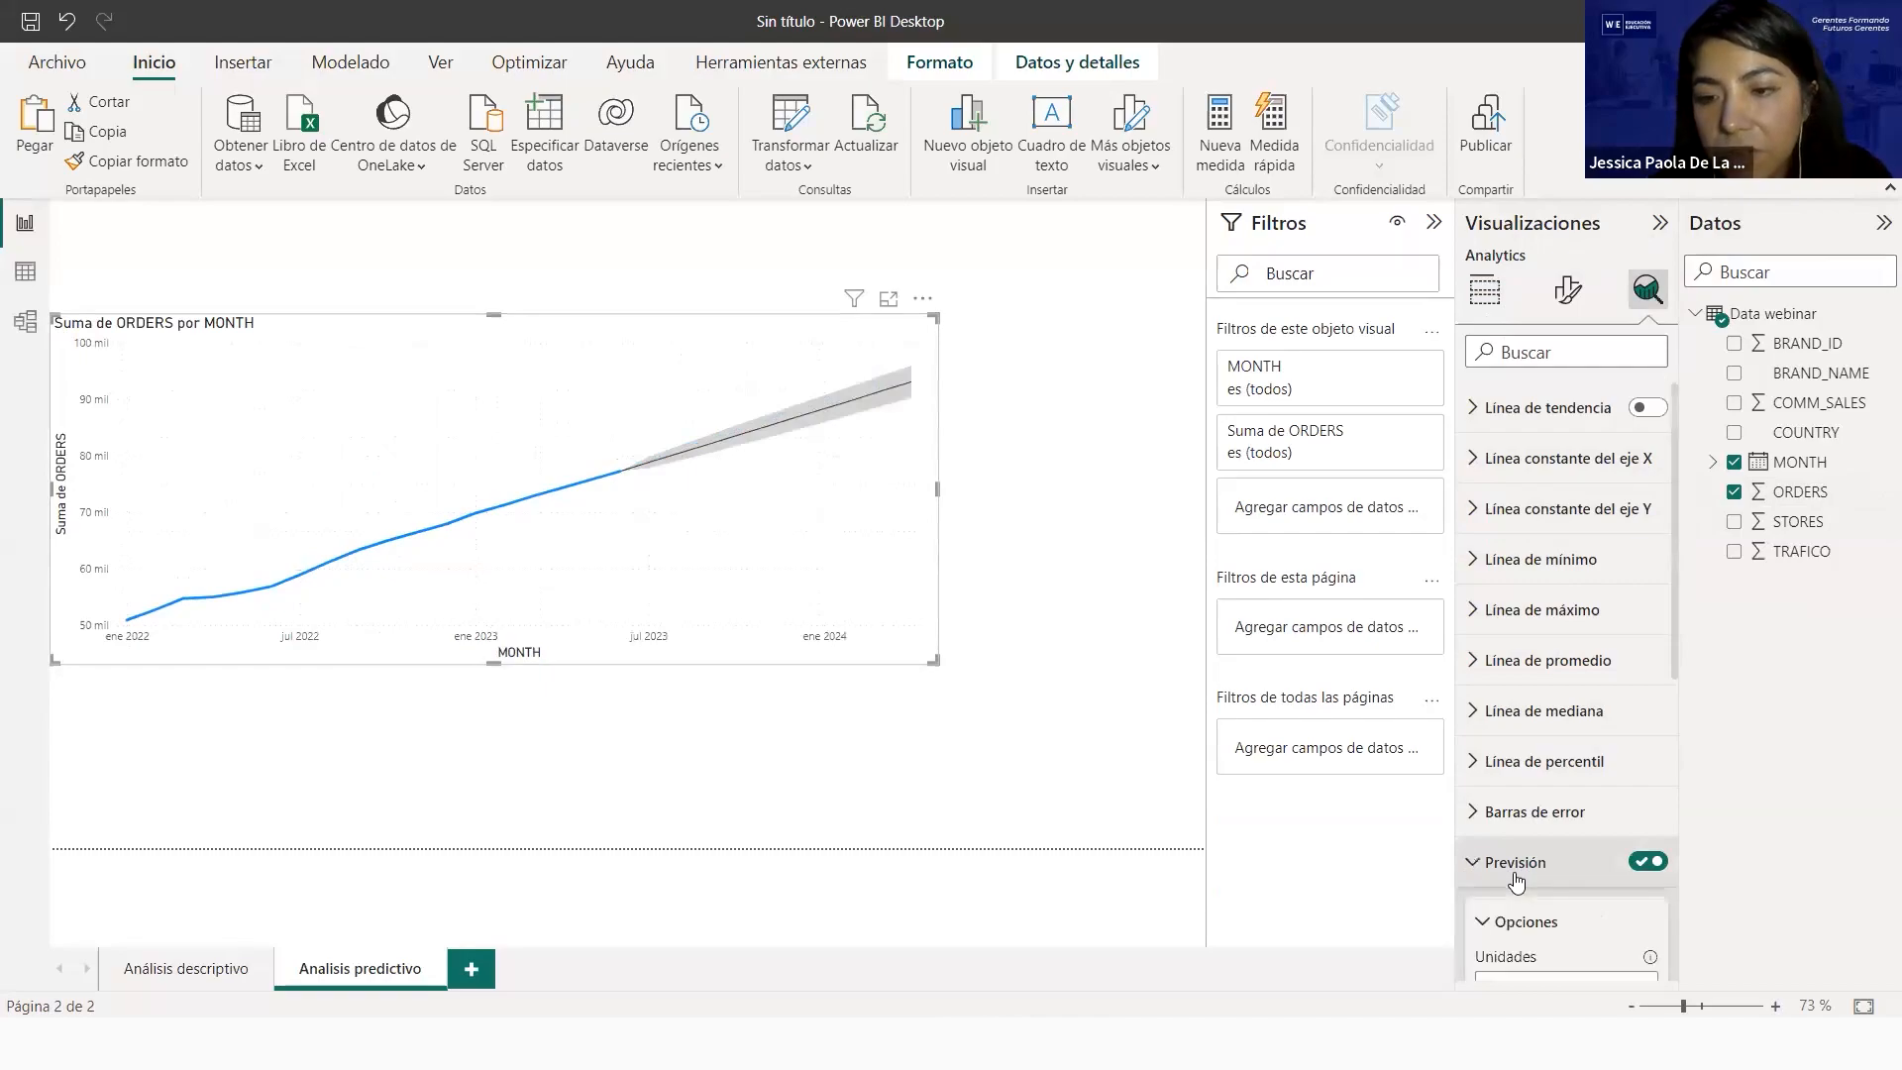
{"action": "scroll", "coordinate": [1676, 733], "scroll_direction": "down", "scroll_amount": 2}
{"action": "scroll", "coordinate": [1679, 753], "scroll_direction": "down", "scroll_amount": 4}
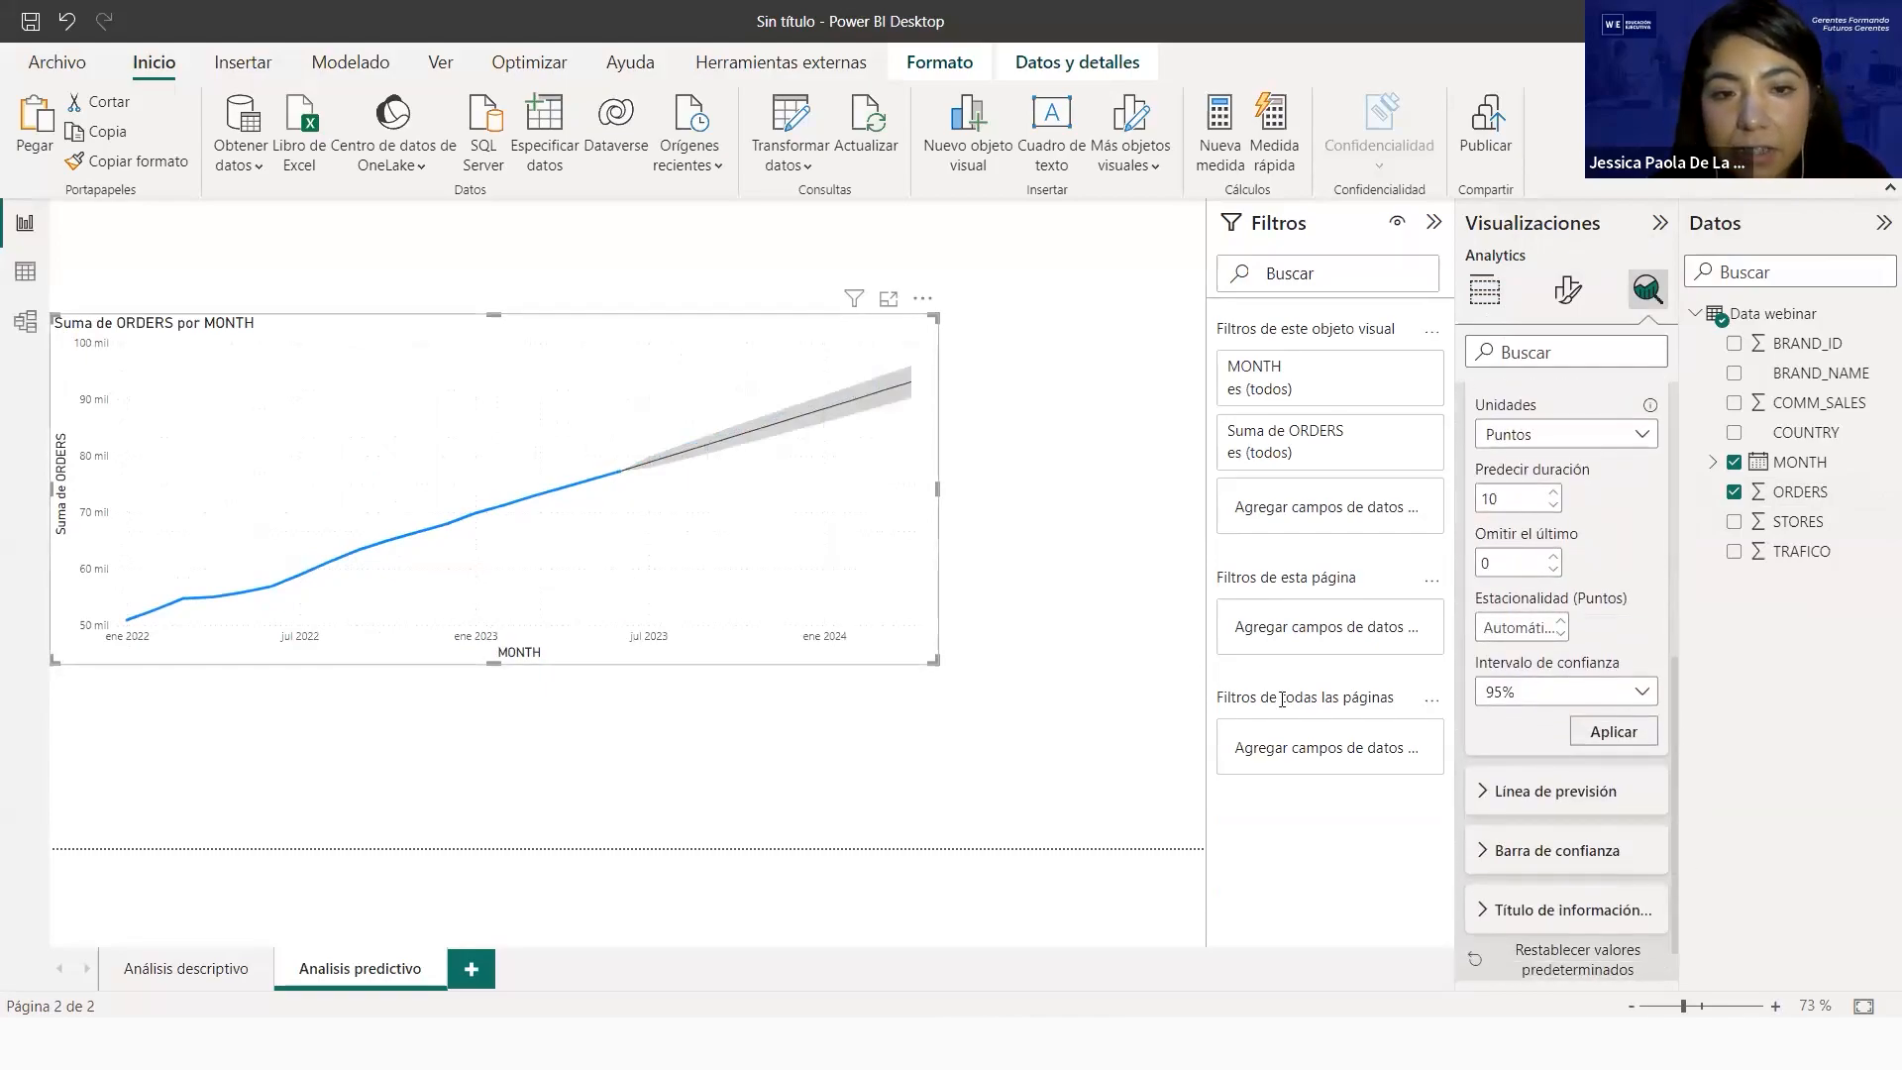
Set the forecast units to Meses, the forecast length to 6 and the seasonality to 12 points, and apply the settings
{"action": "left_click", "coordinate": [1594, 443]}
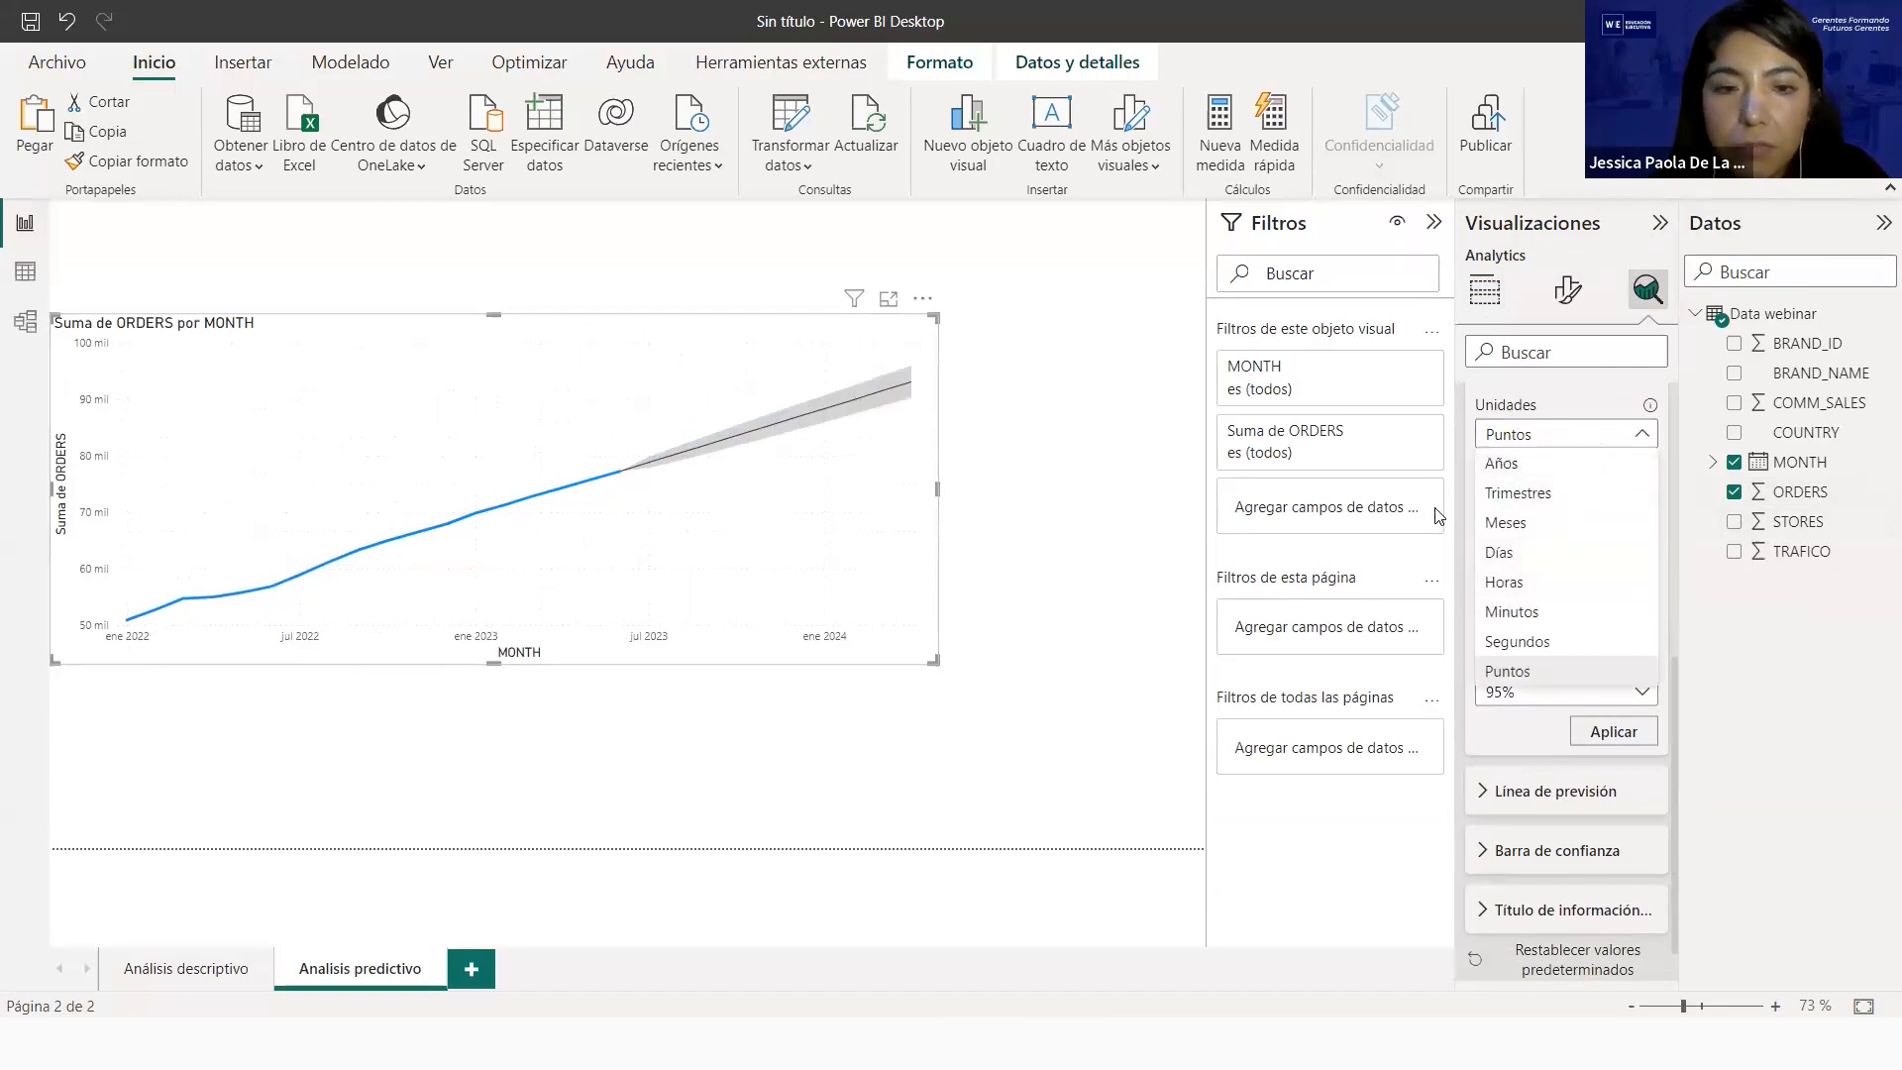
{"action": "left_click", "coordinate": [1537, 524]}
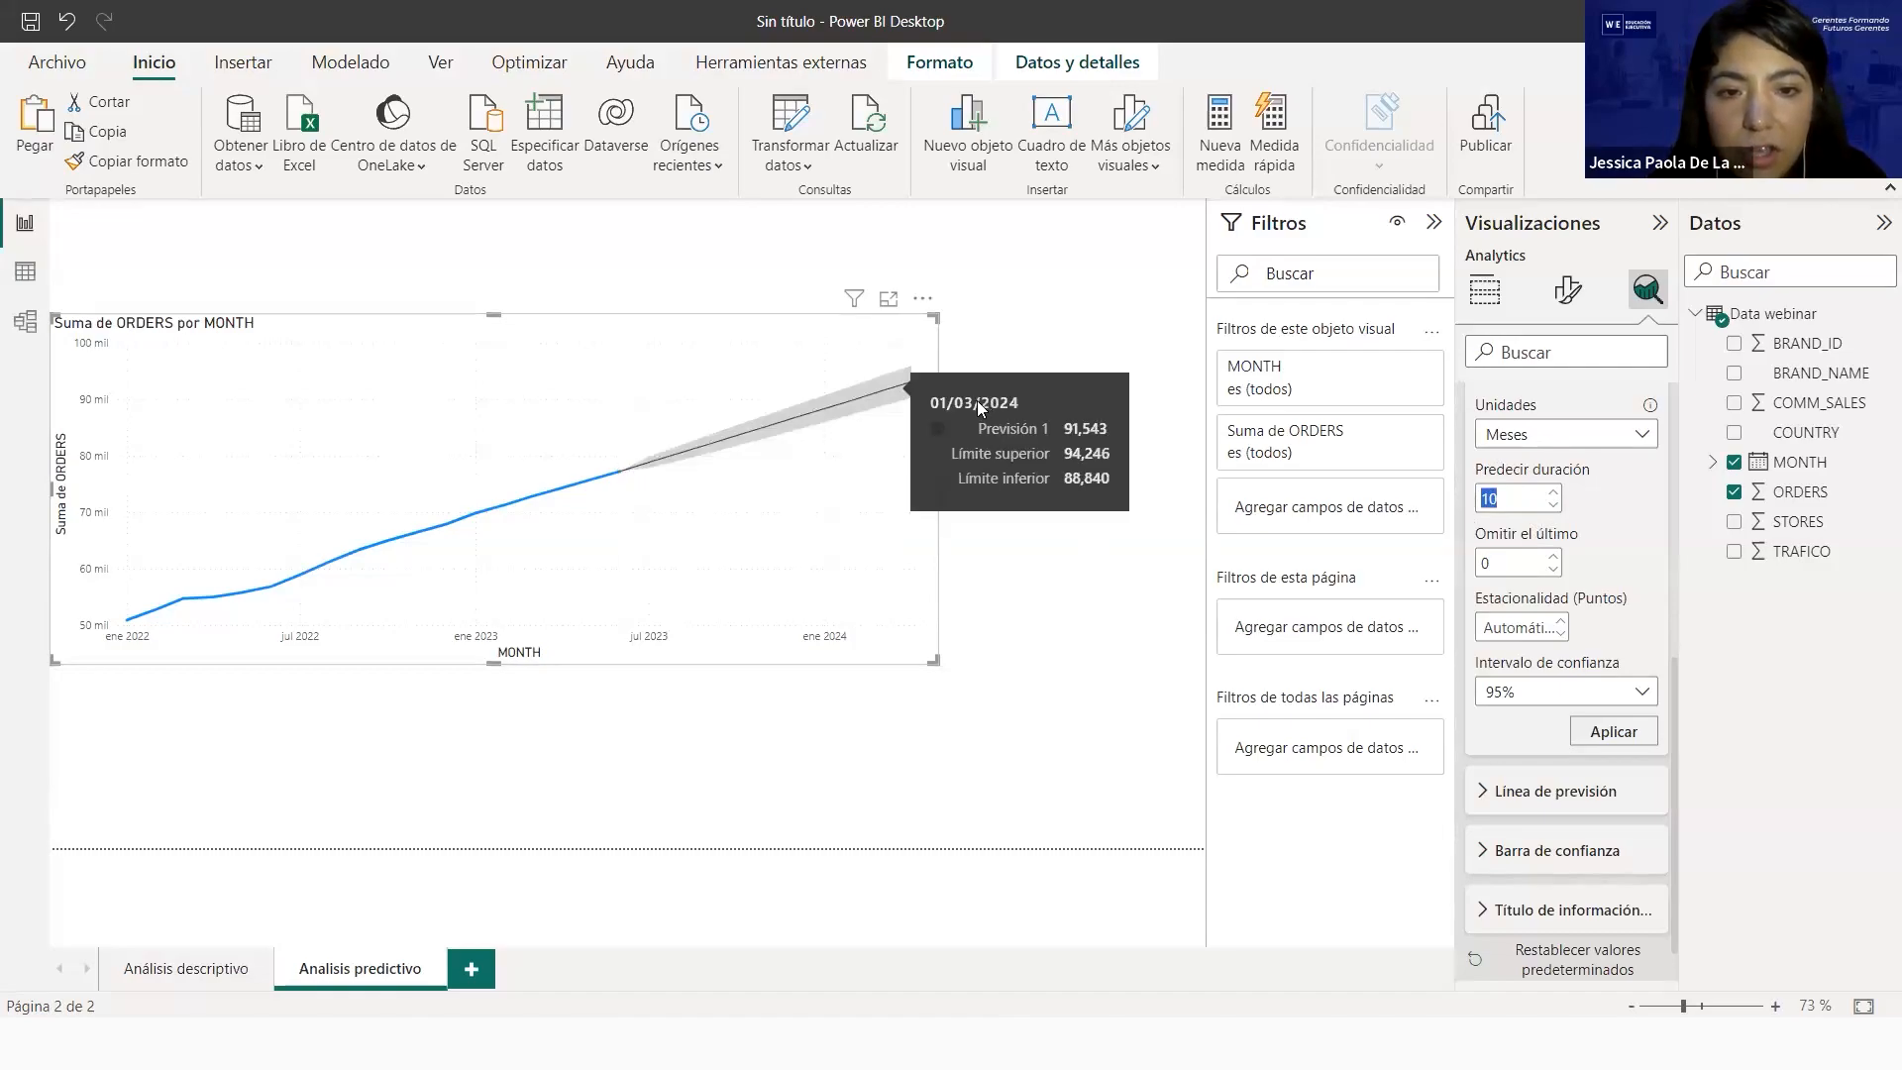
{"action": "type", "text": "6"}
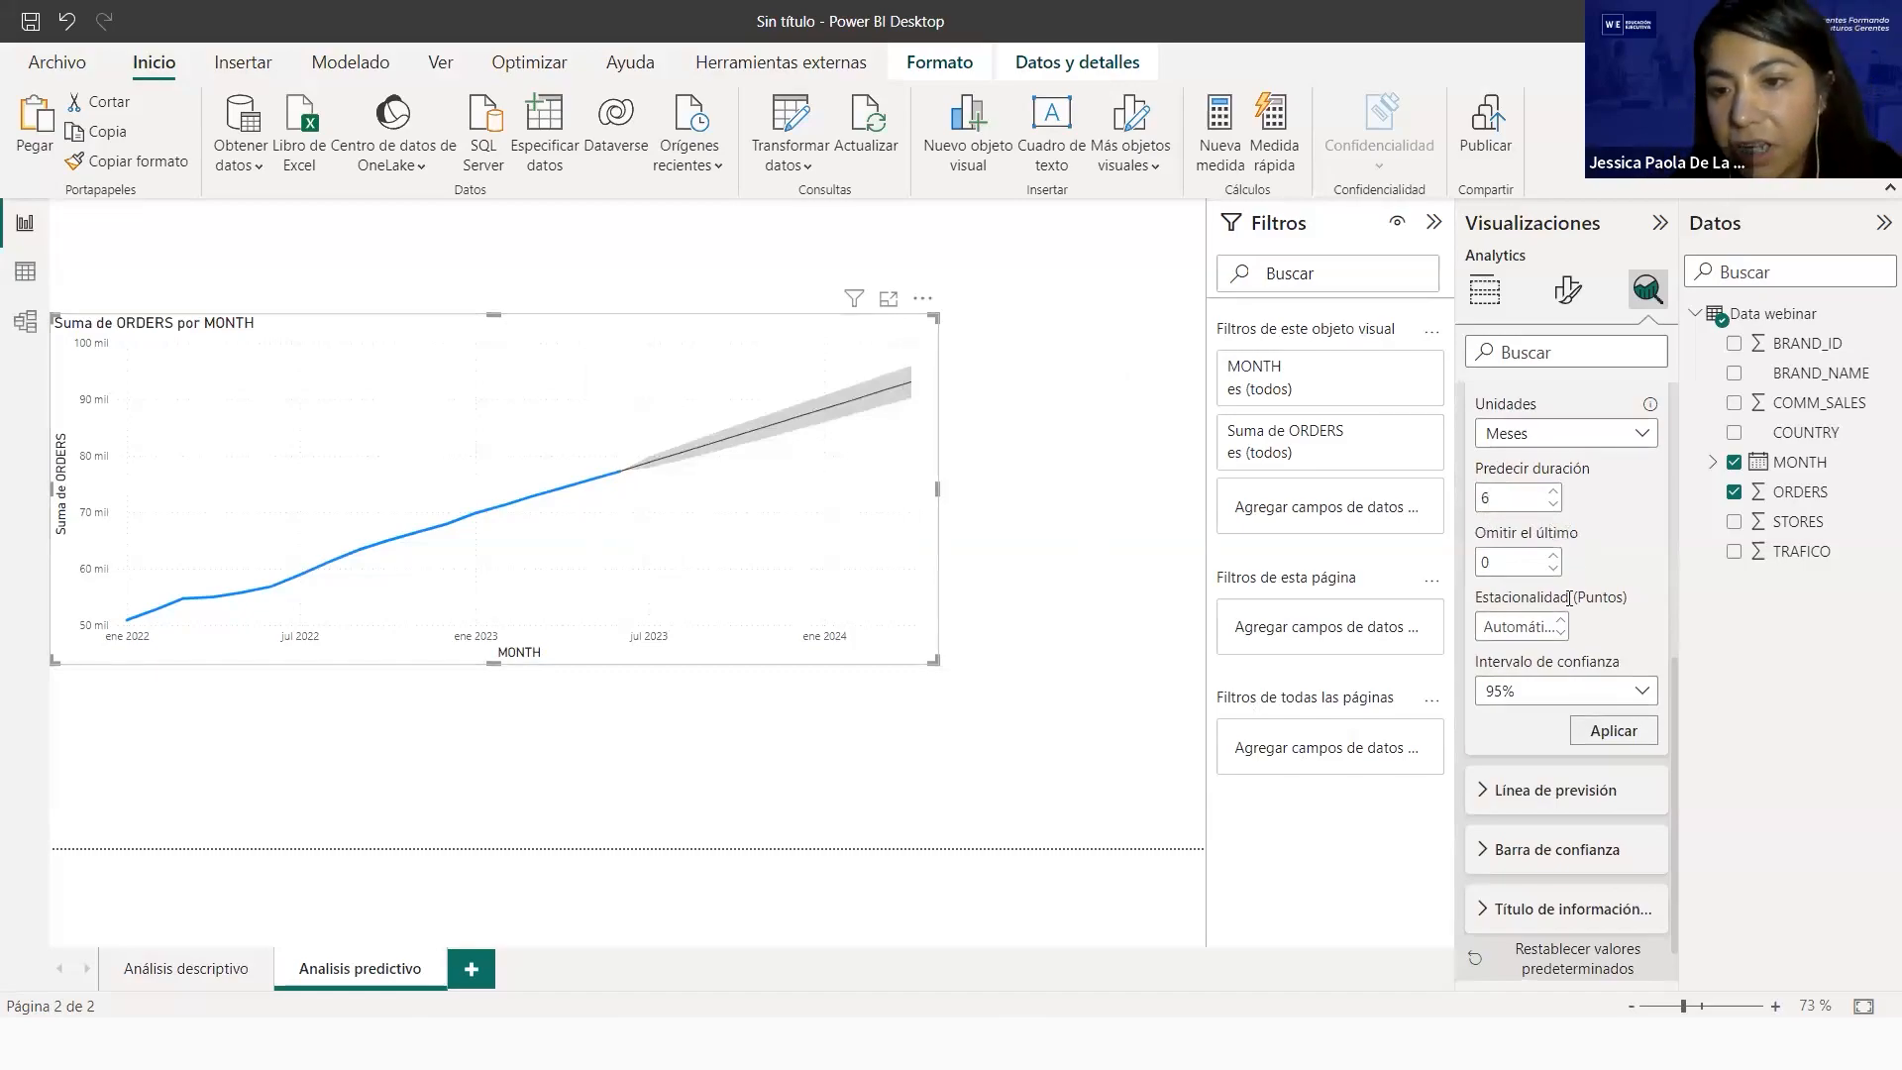
{"action": "left_click", "coordinate": [1523, 628]}
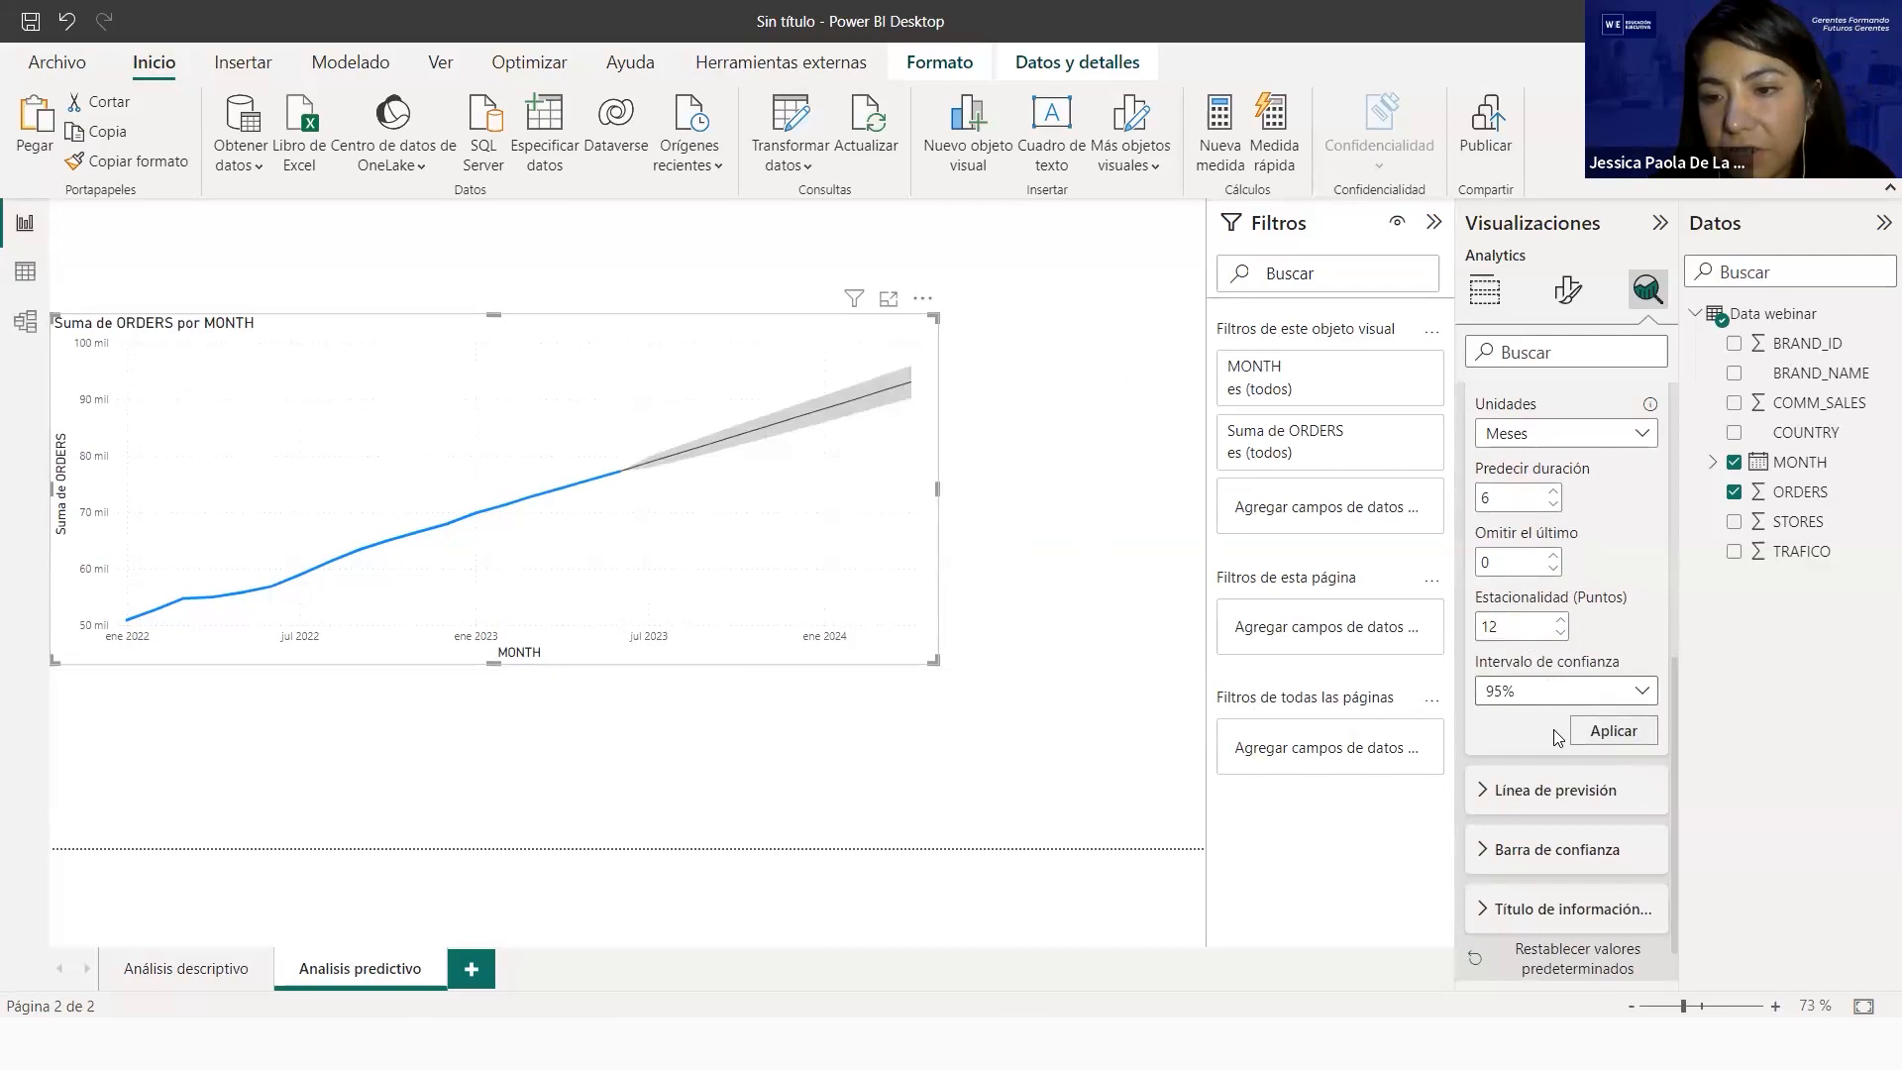
{"action": "left_click", "coordinate": [1612, 732]}
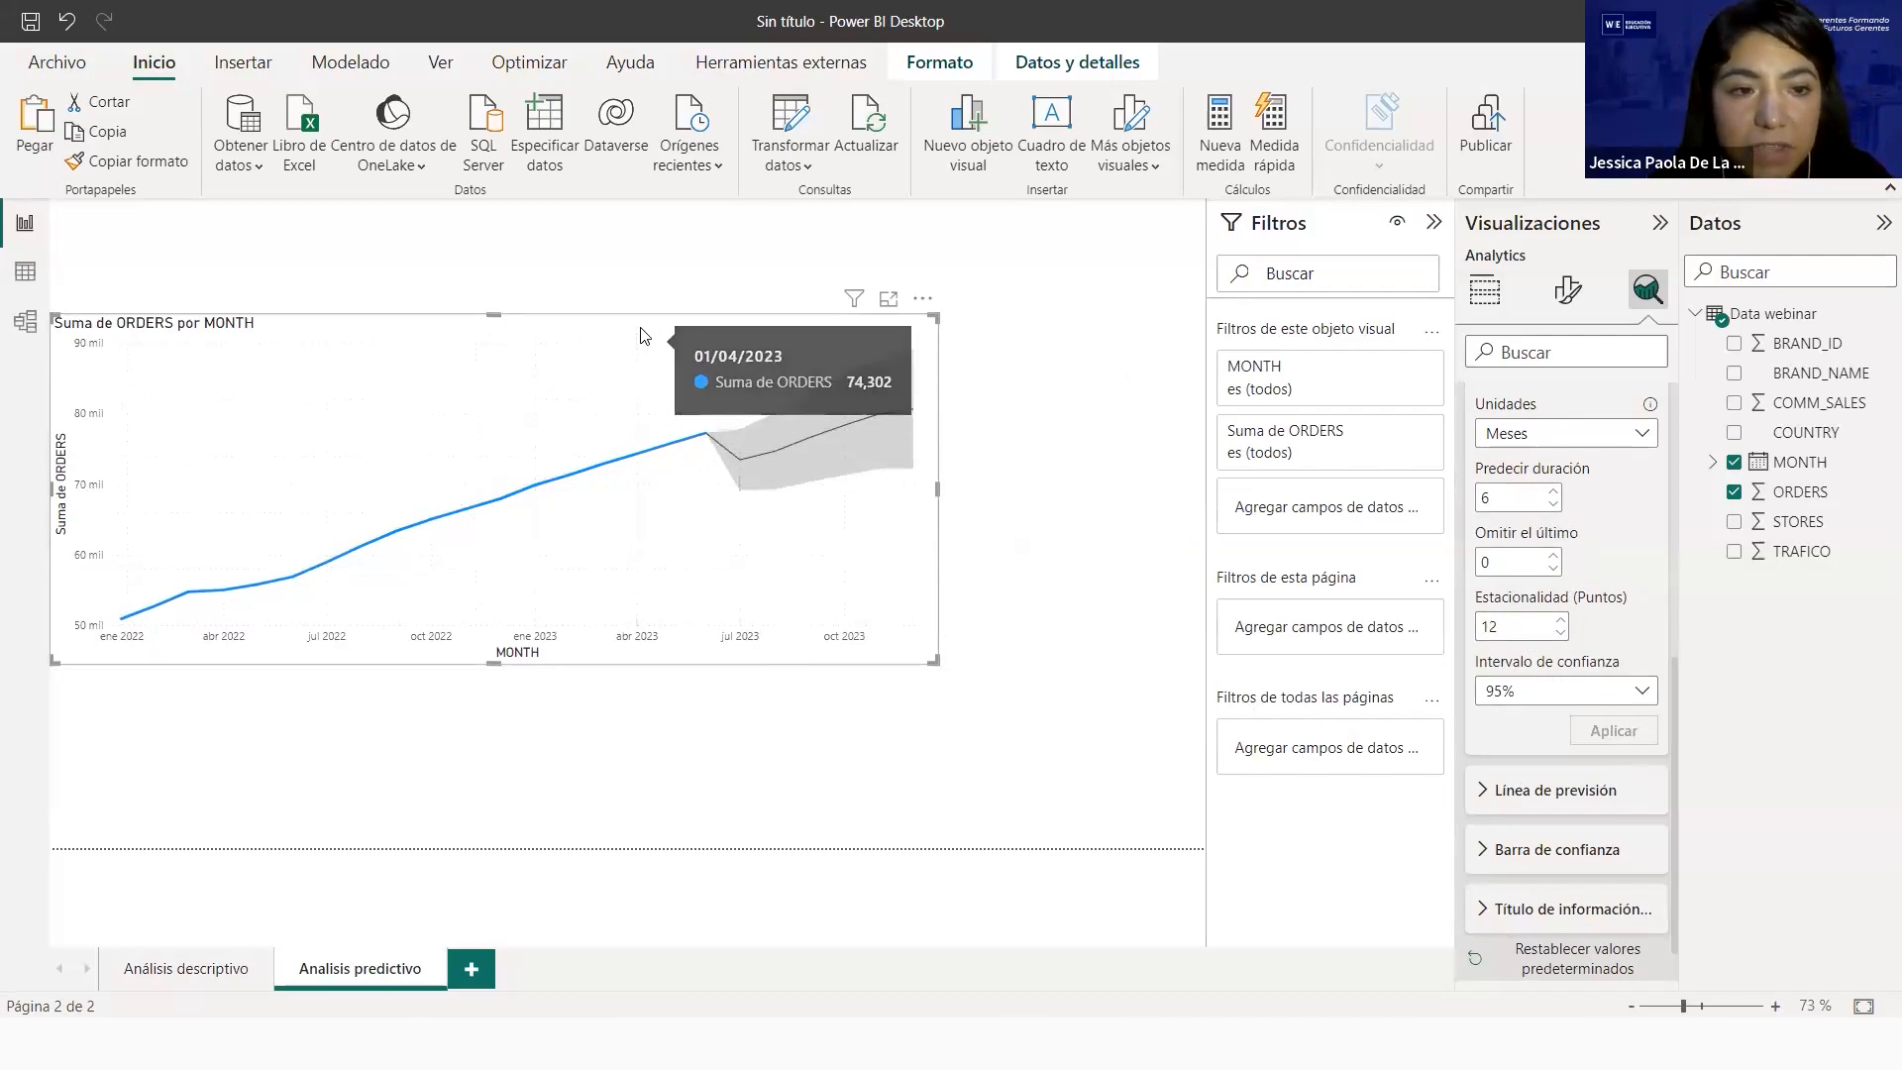
Move the line chart up near the page's upper edge and review its forecast options
{"action": "left_click_drag", "start_coordinate": [641, 335], "coordinate": [679, 260]}
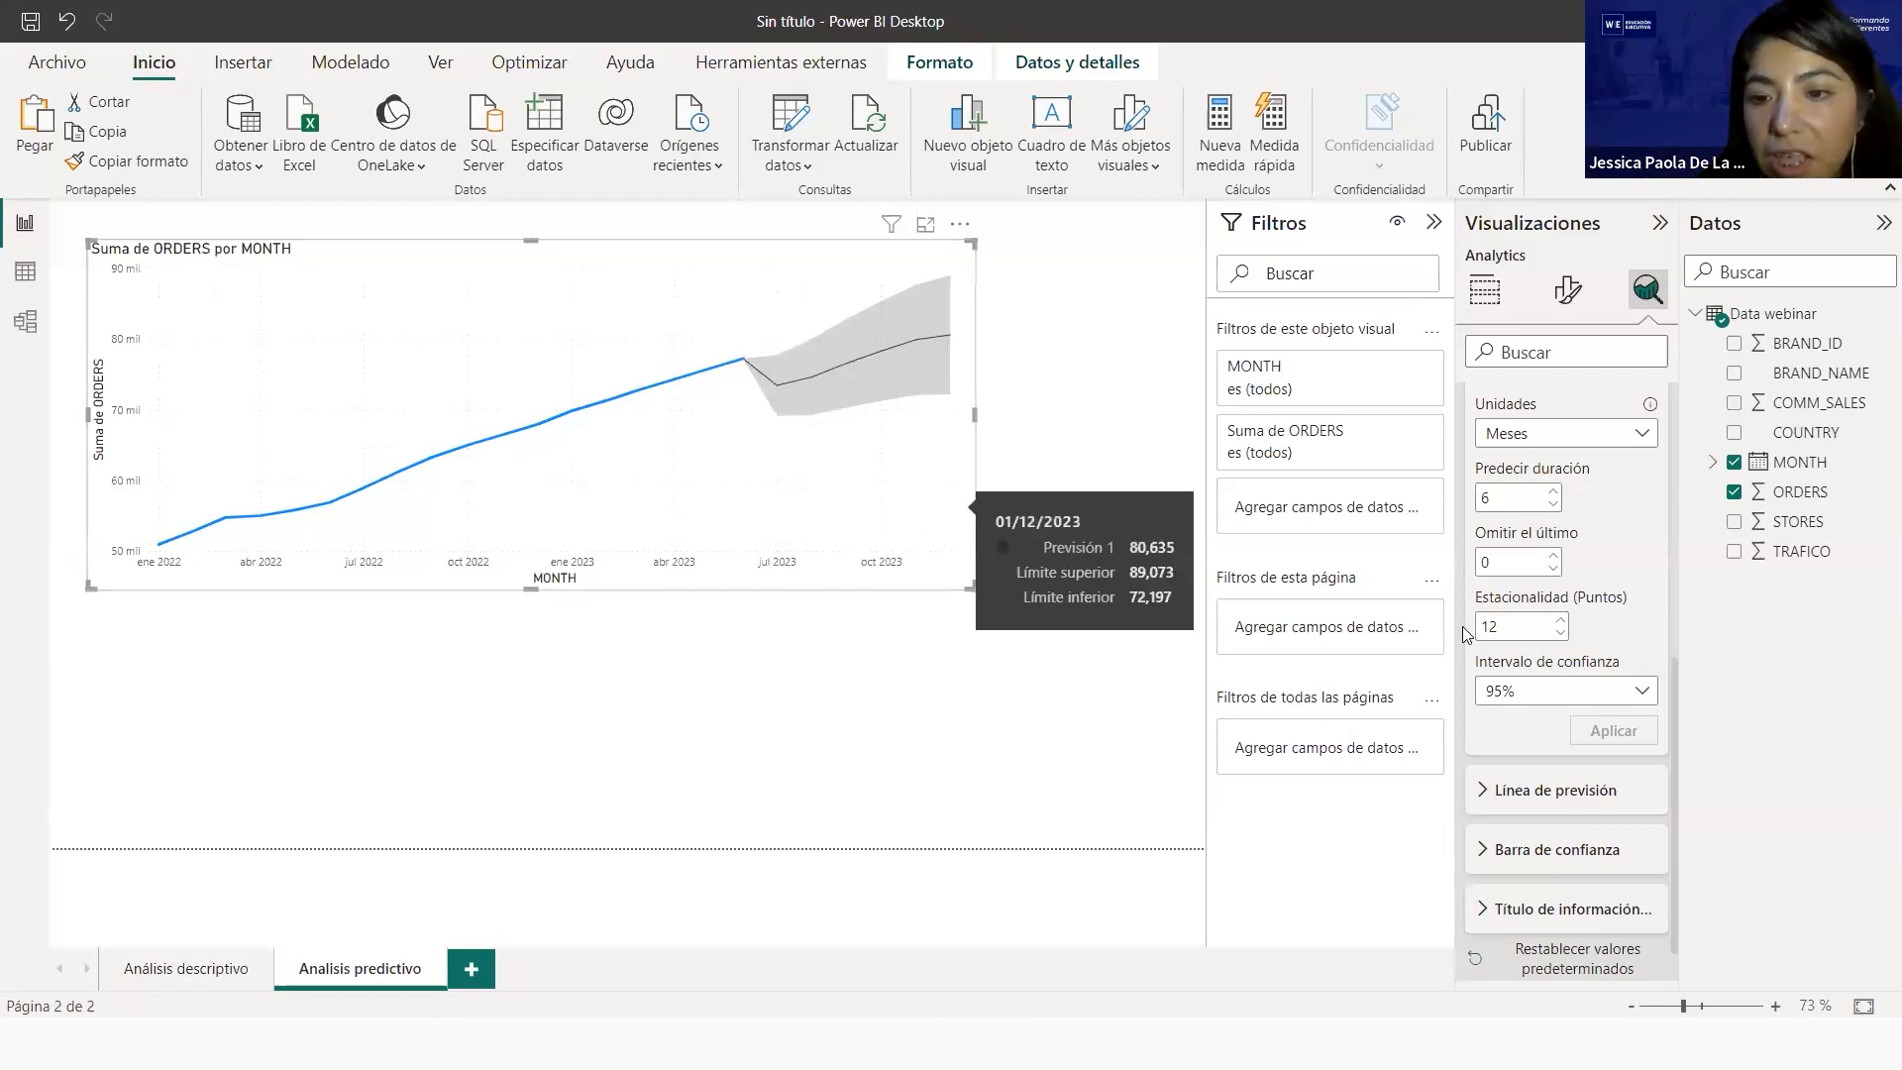
{"action": "left_click_drag", "start_coordinate": [1674, 680], "coordinate": [1673, 617]}
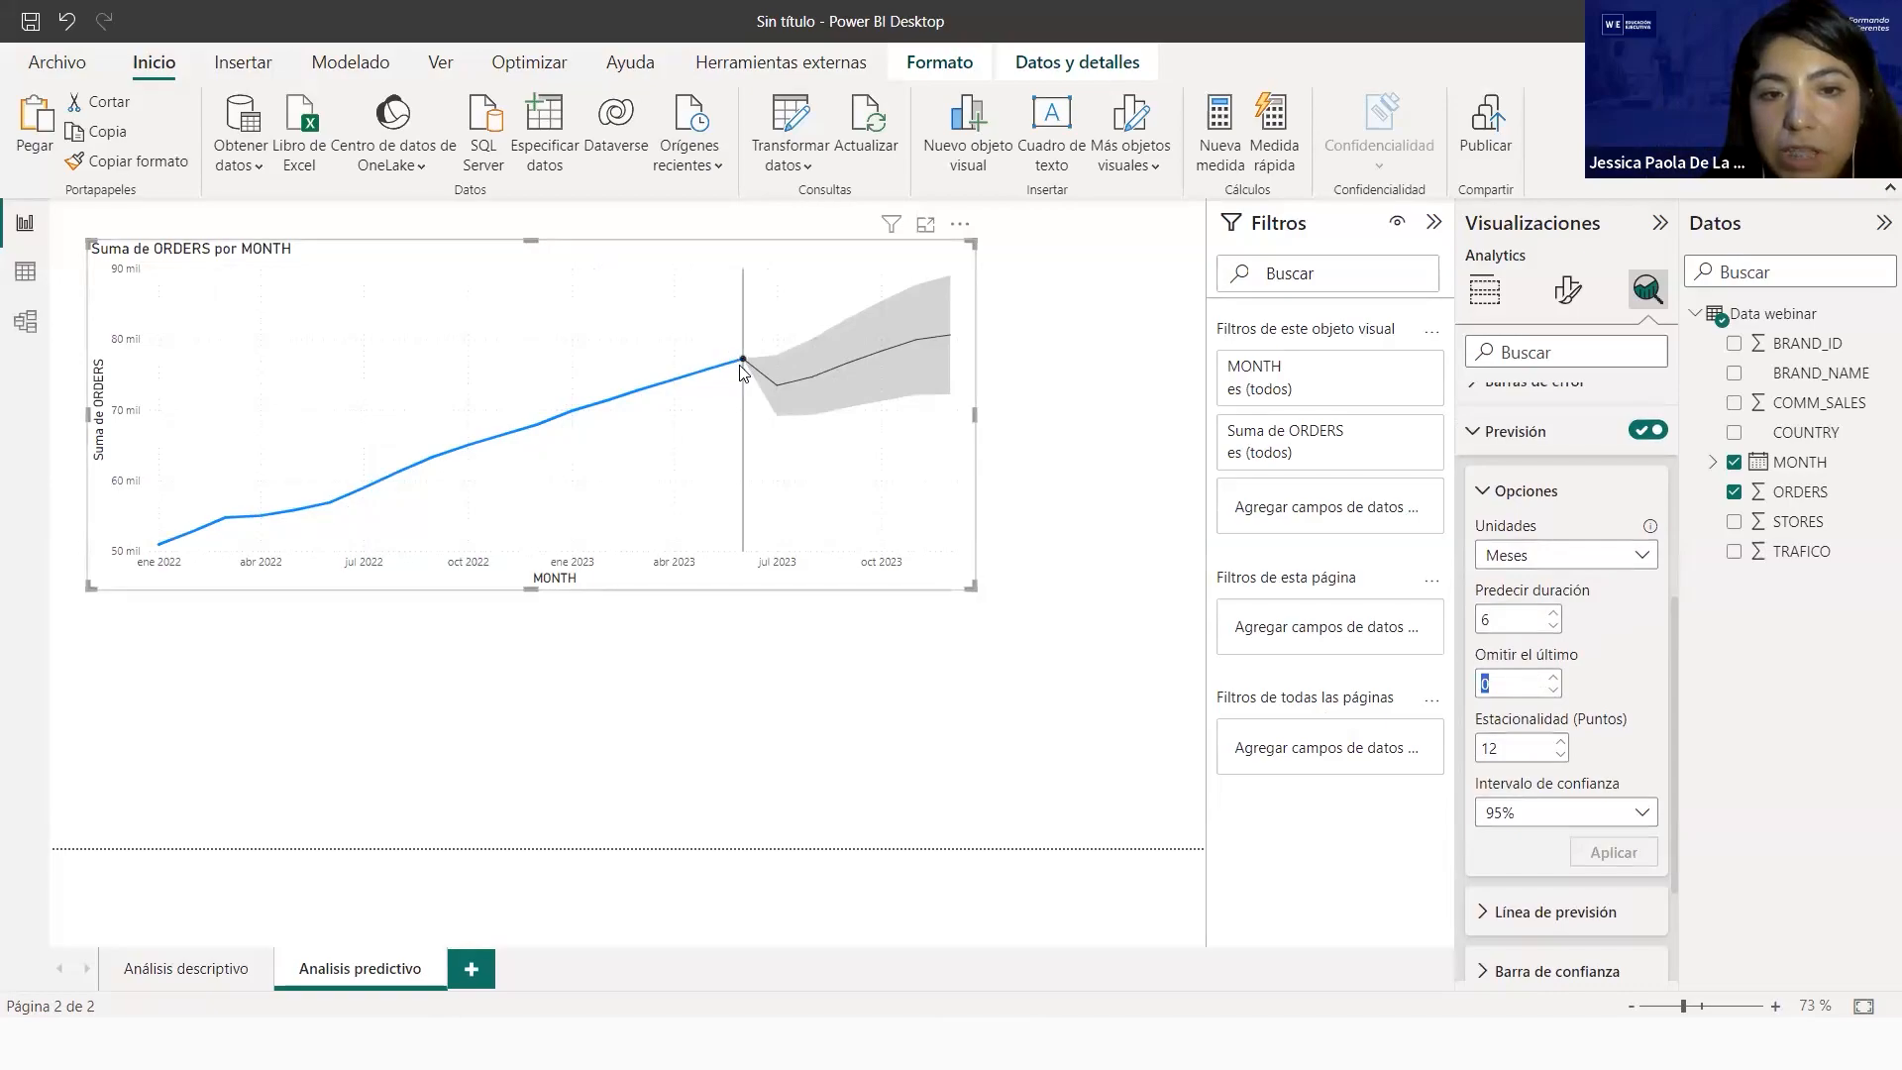
Set the ORDERS forecast to ignore the last 2 months with a 99% confidence interval, and apply both settings
{"action": "type", "text": "2"}
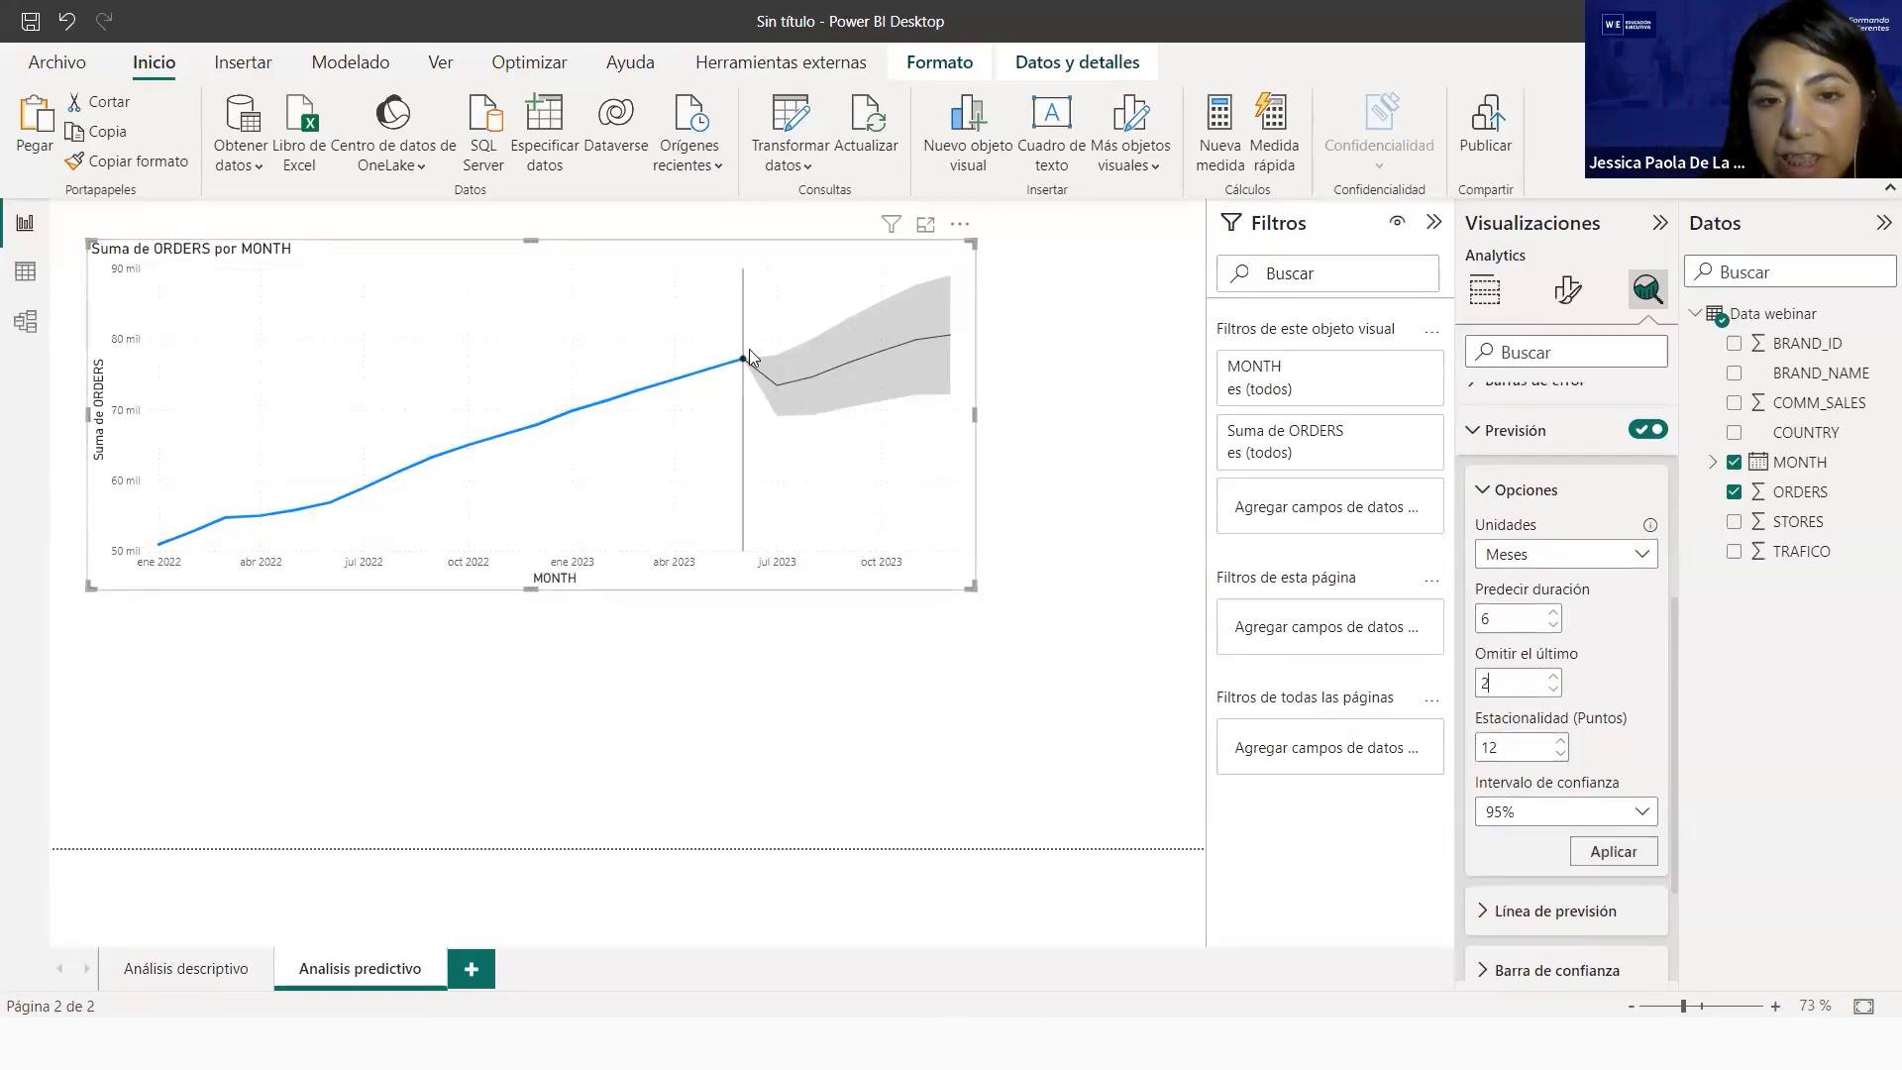
{"action": "left_click", "coordinate": [1612, 854]}
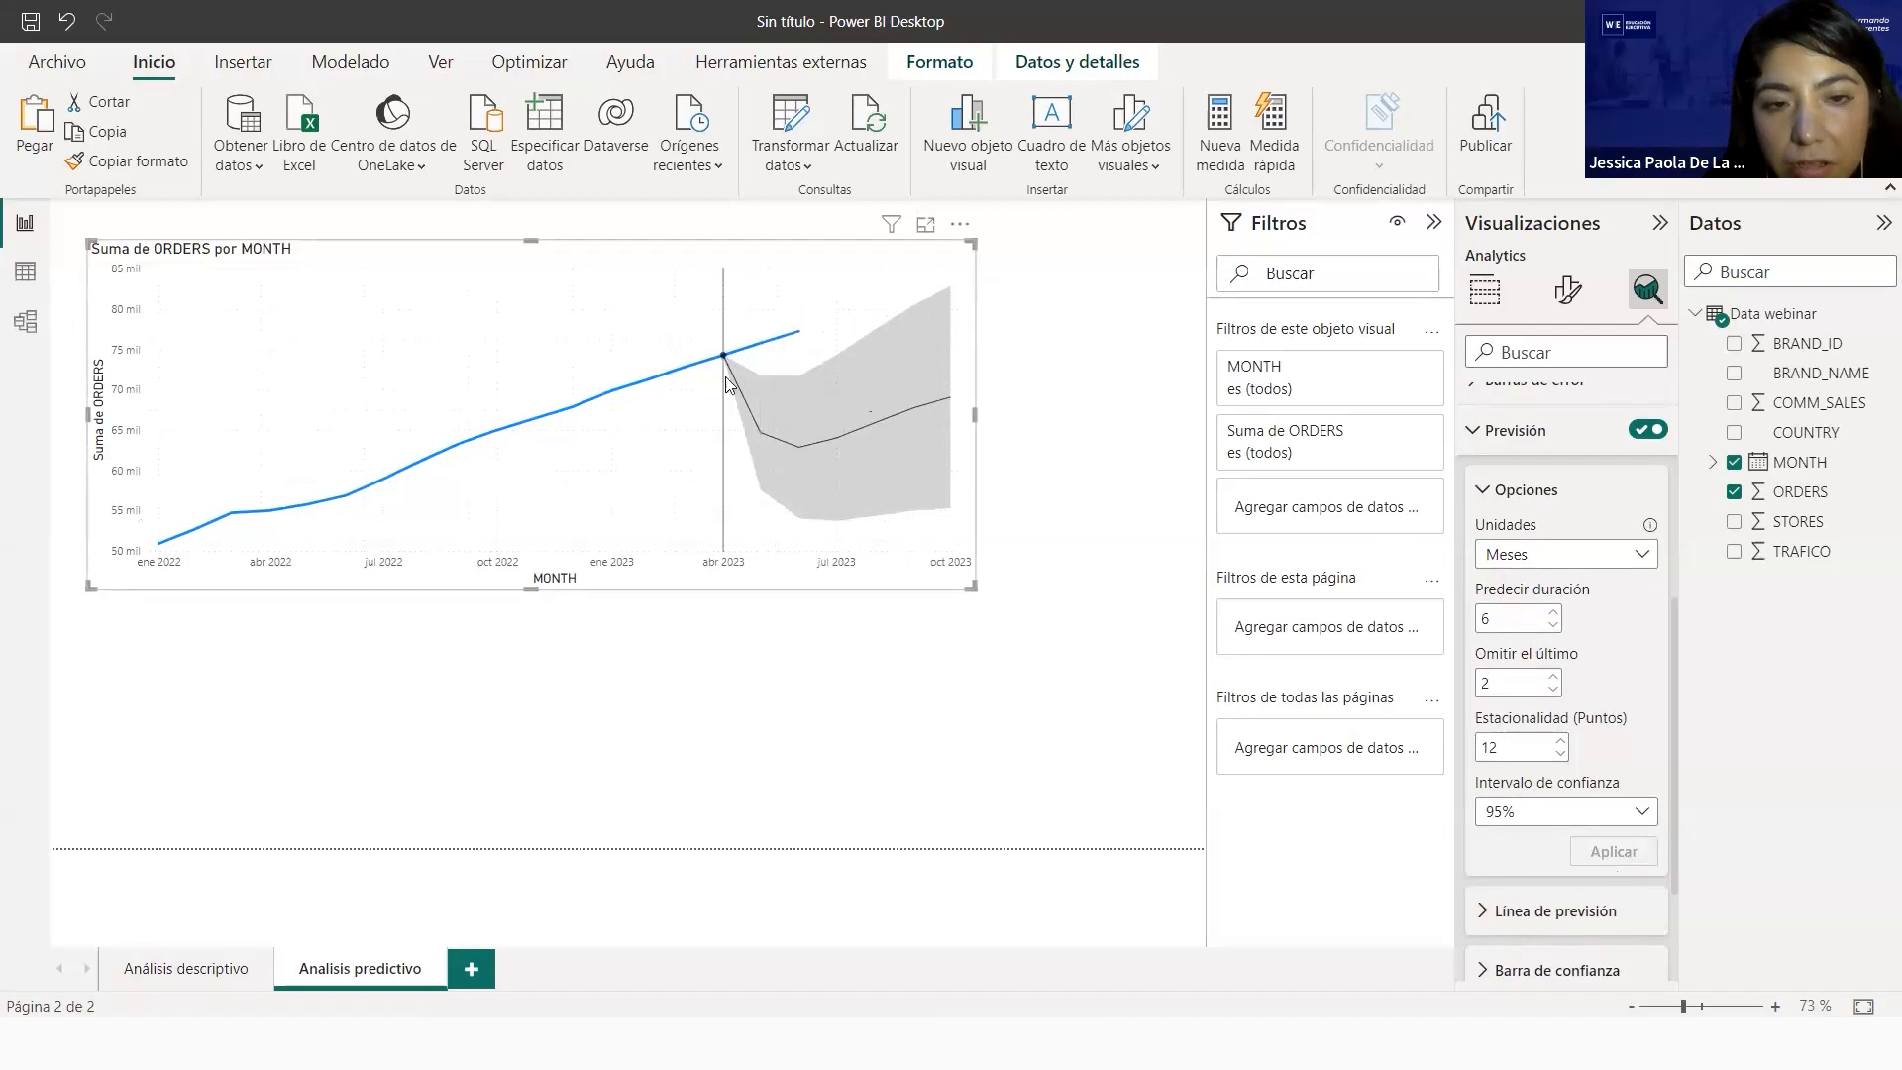
{"action": "mouse_move", "coordinate": [723, 362]}
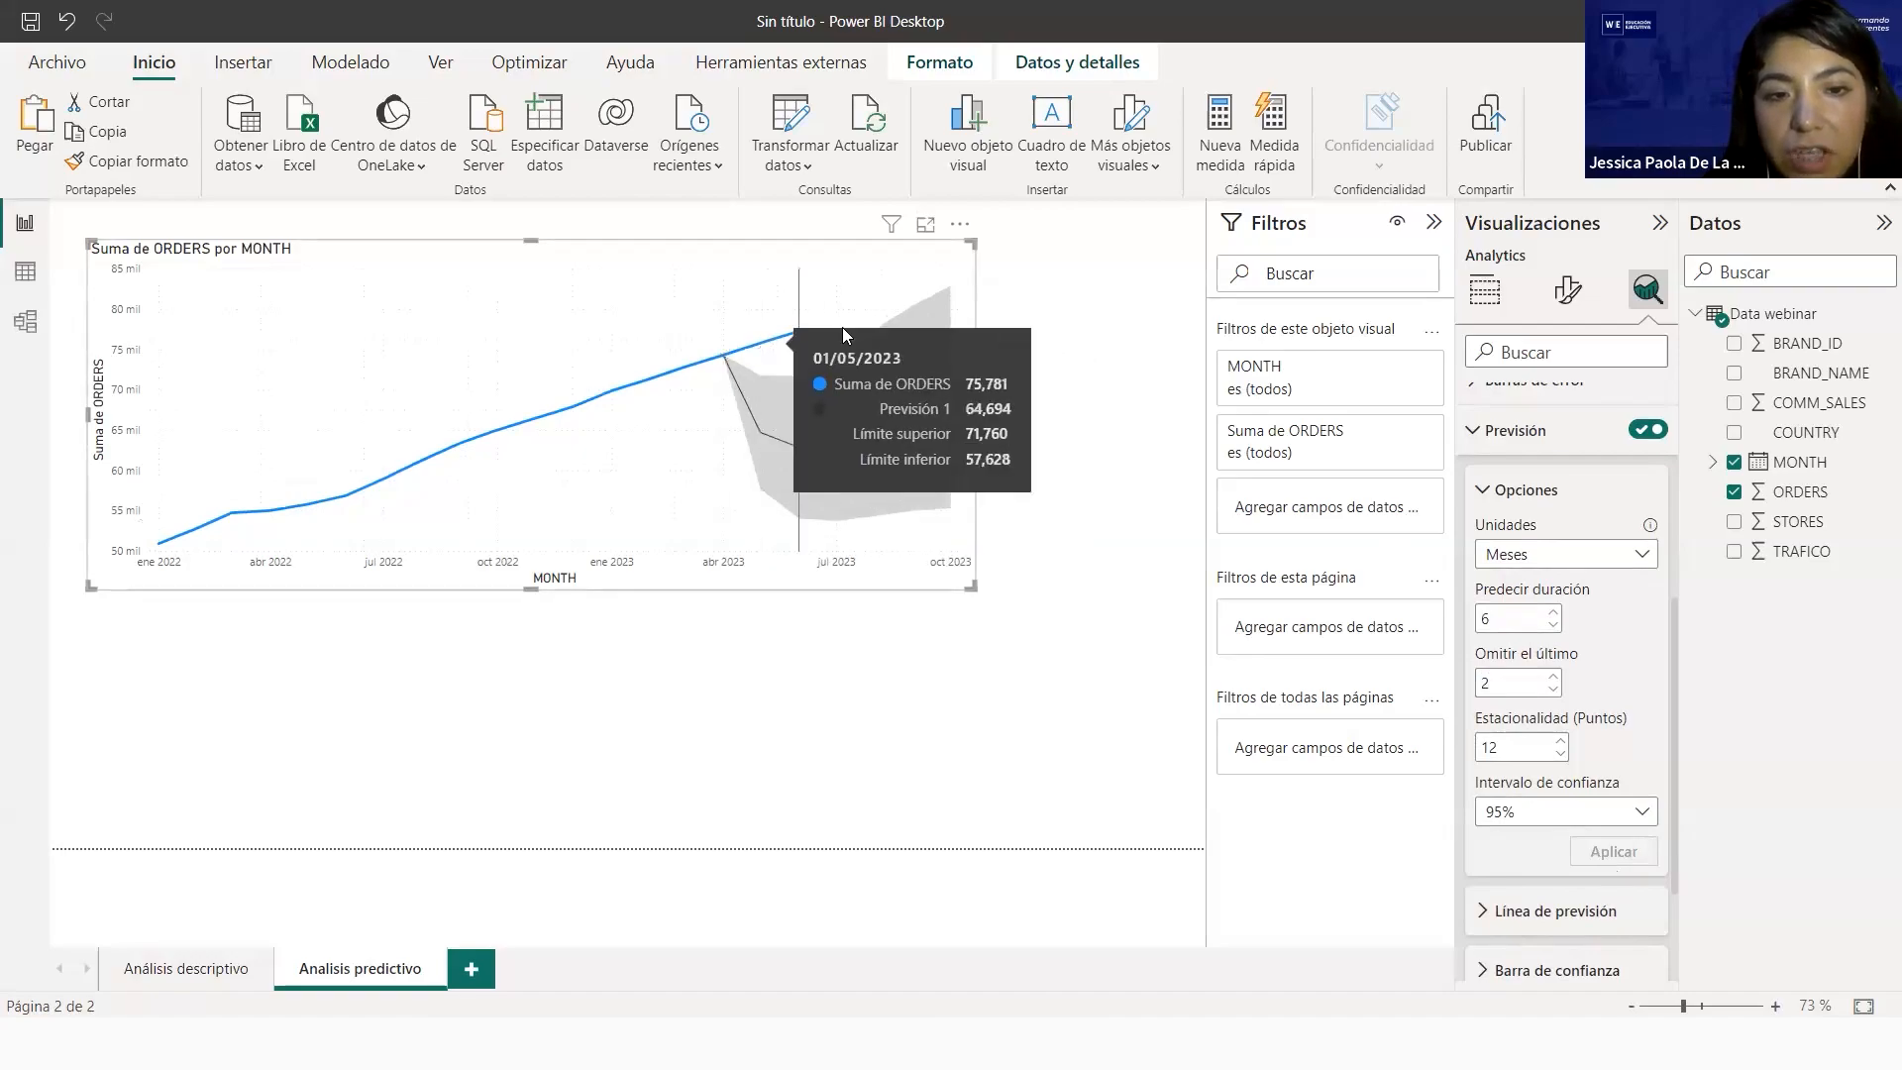
{"action": "mouse_move", "coordinate": [790, 344]}
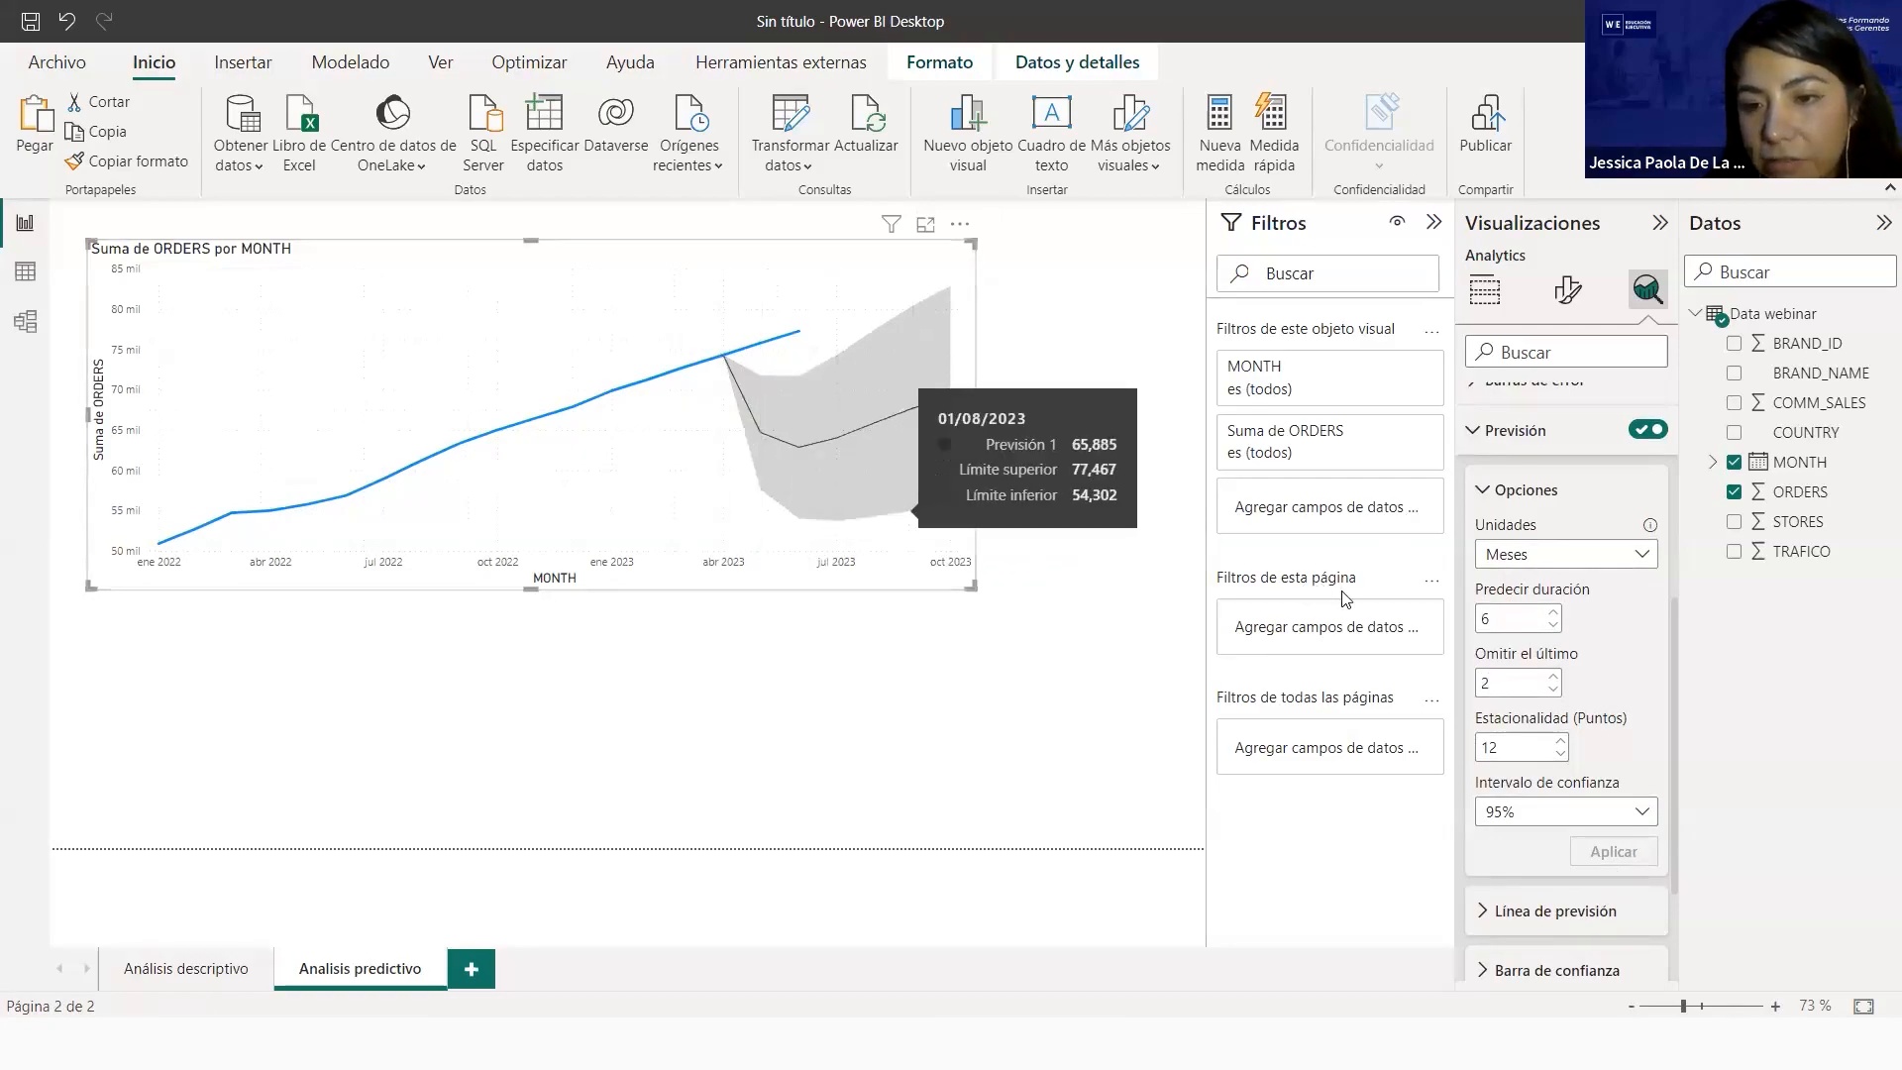
{"action": "left_click", "coordinate": [1533, 812]}
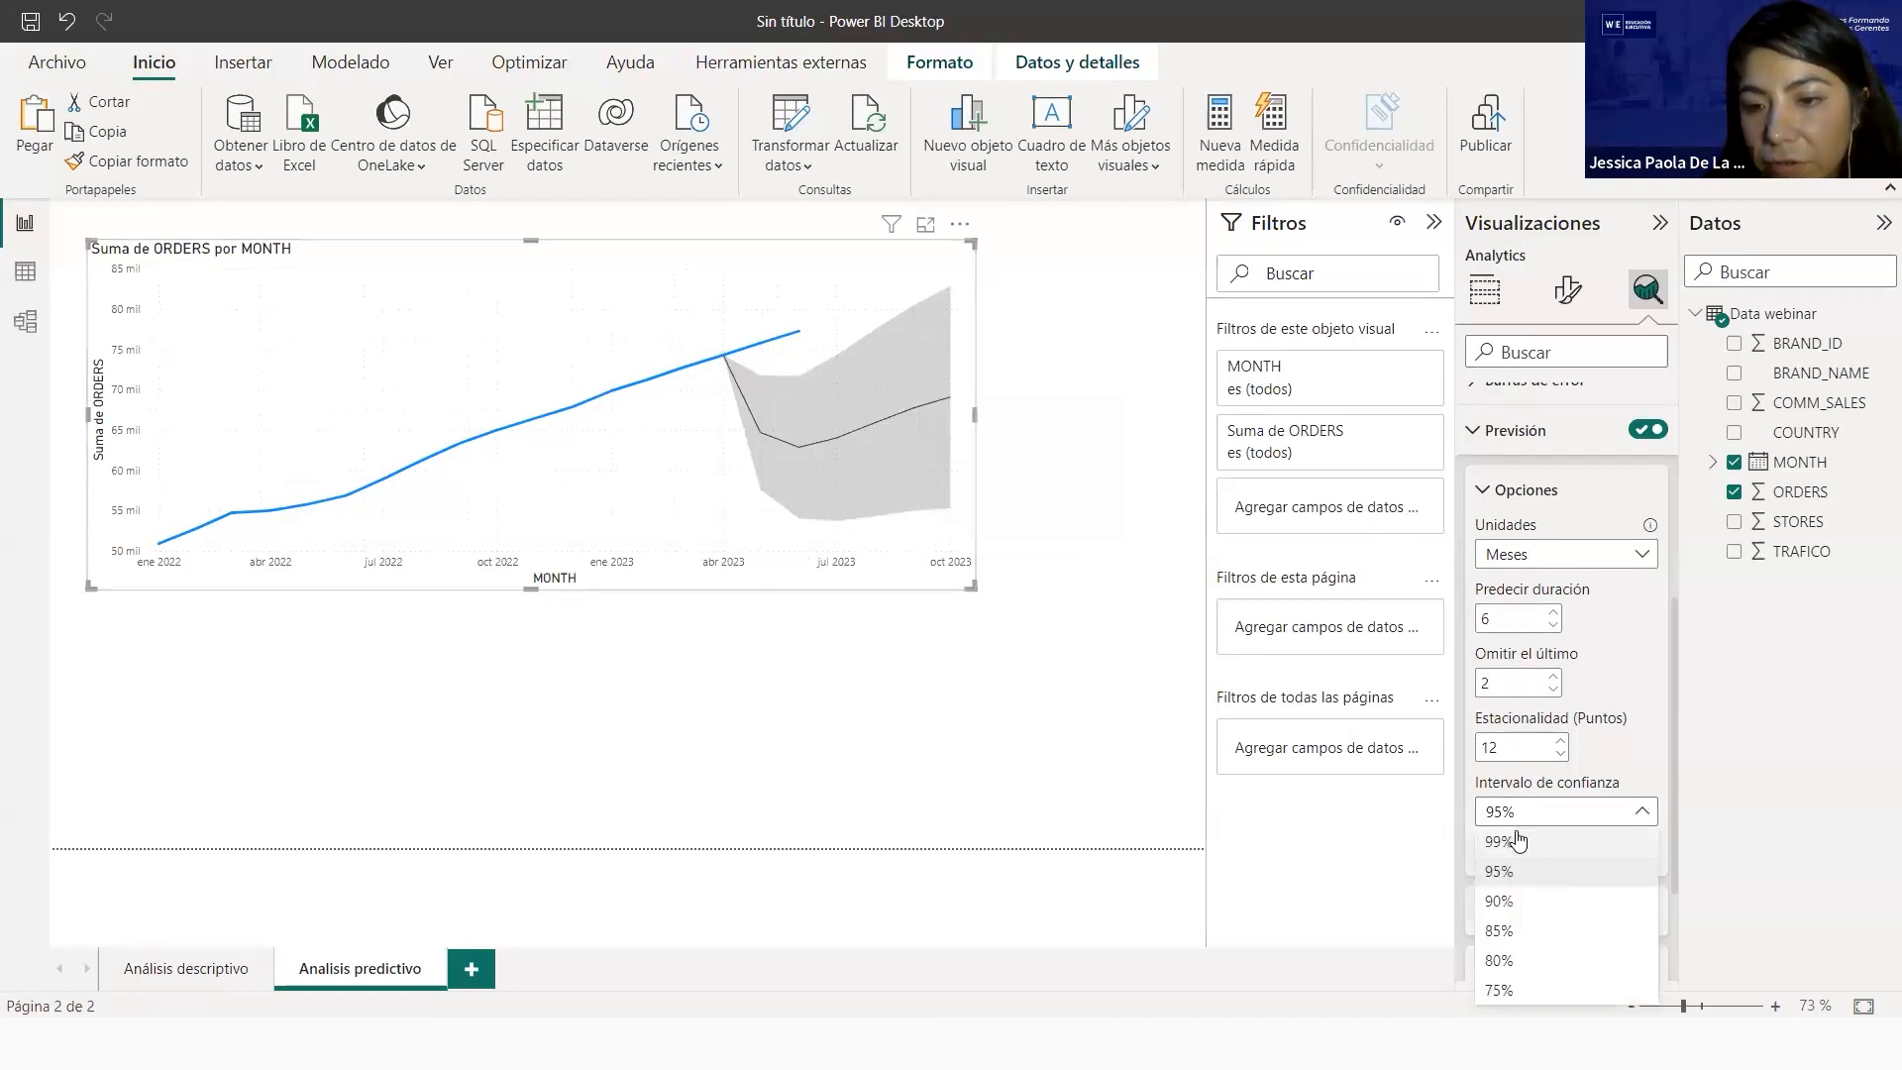
{"action": "left_click", "coordinate": [1519, 839]}
{"action": "left_click", "coordinate": [1613, 851]}
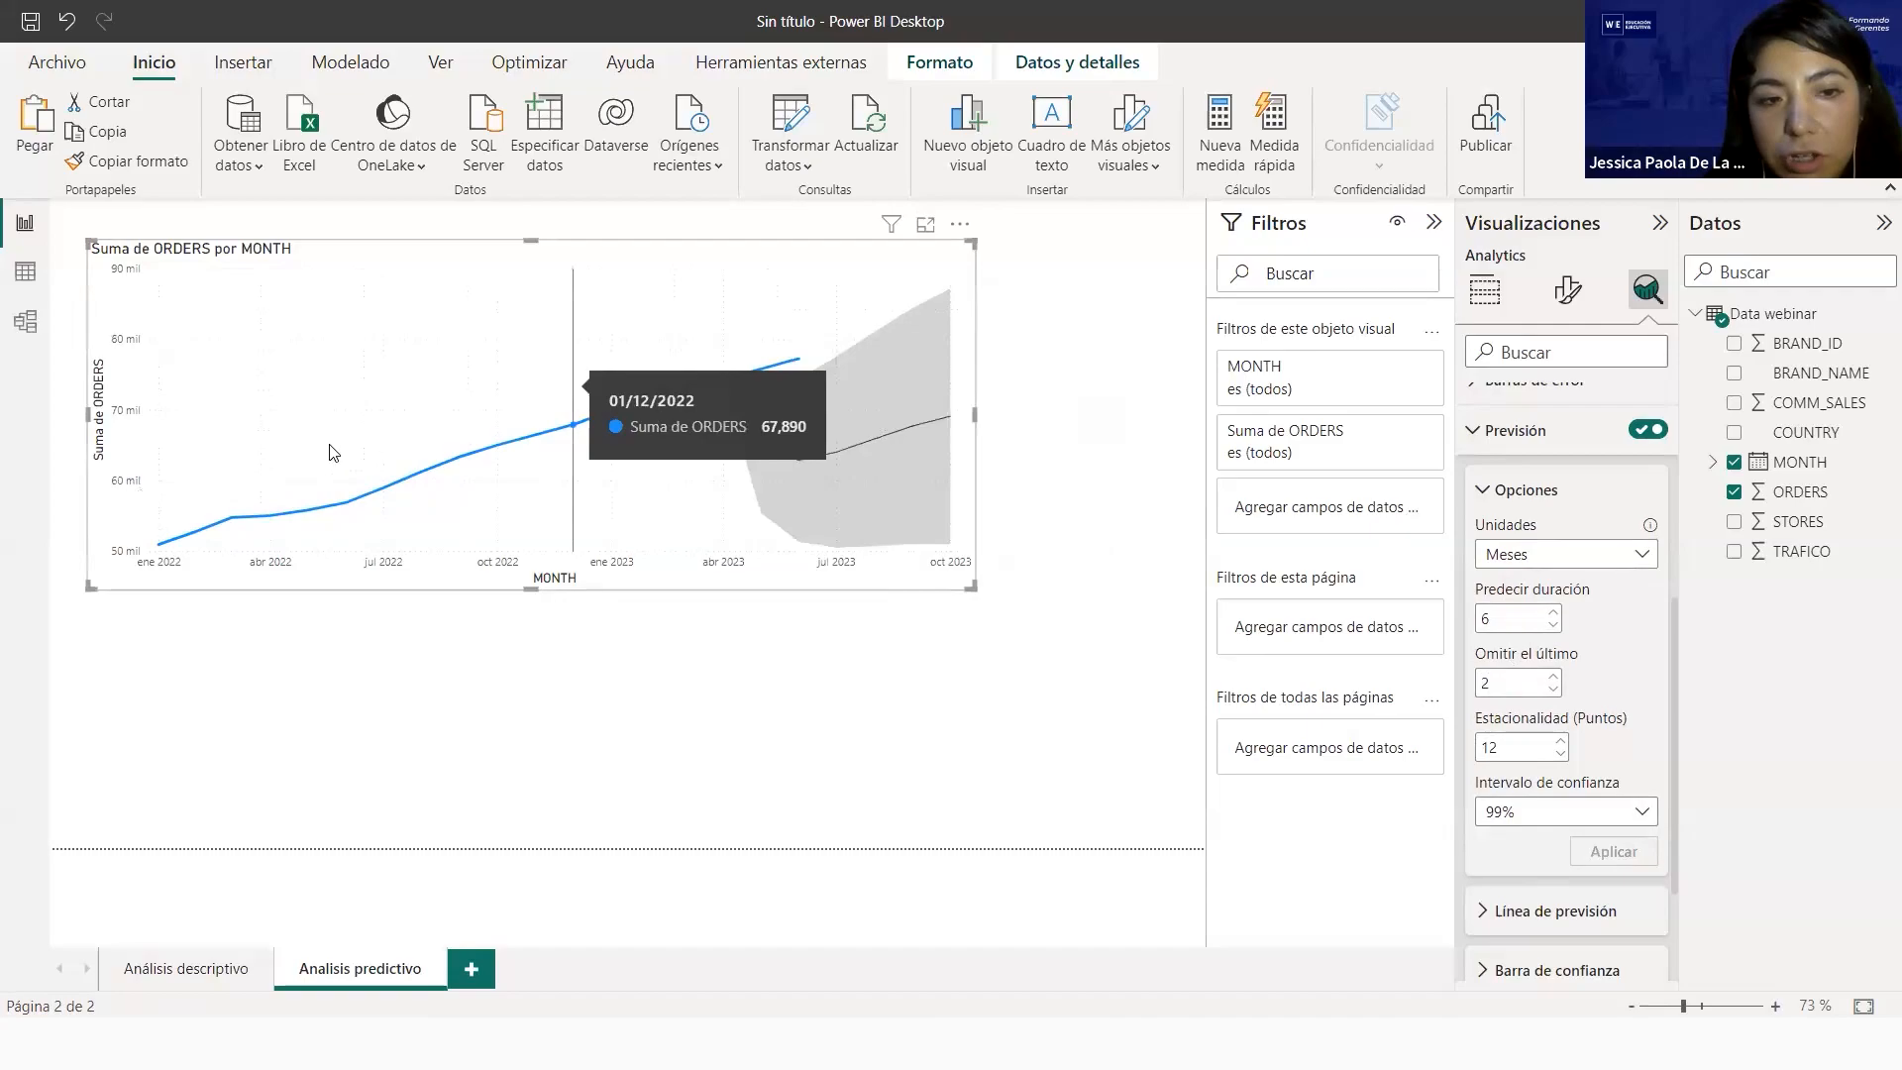
Move the ORDERS line chart up to the page's upper edge, reduce its height, and place a duplicate of it directly below
{"action": "left_click_drag", "start_coordinate": [808, 256], "coordinate": [834, 223]}
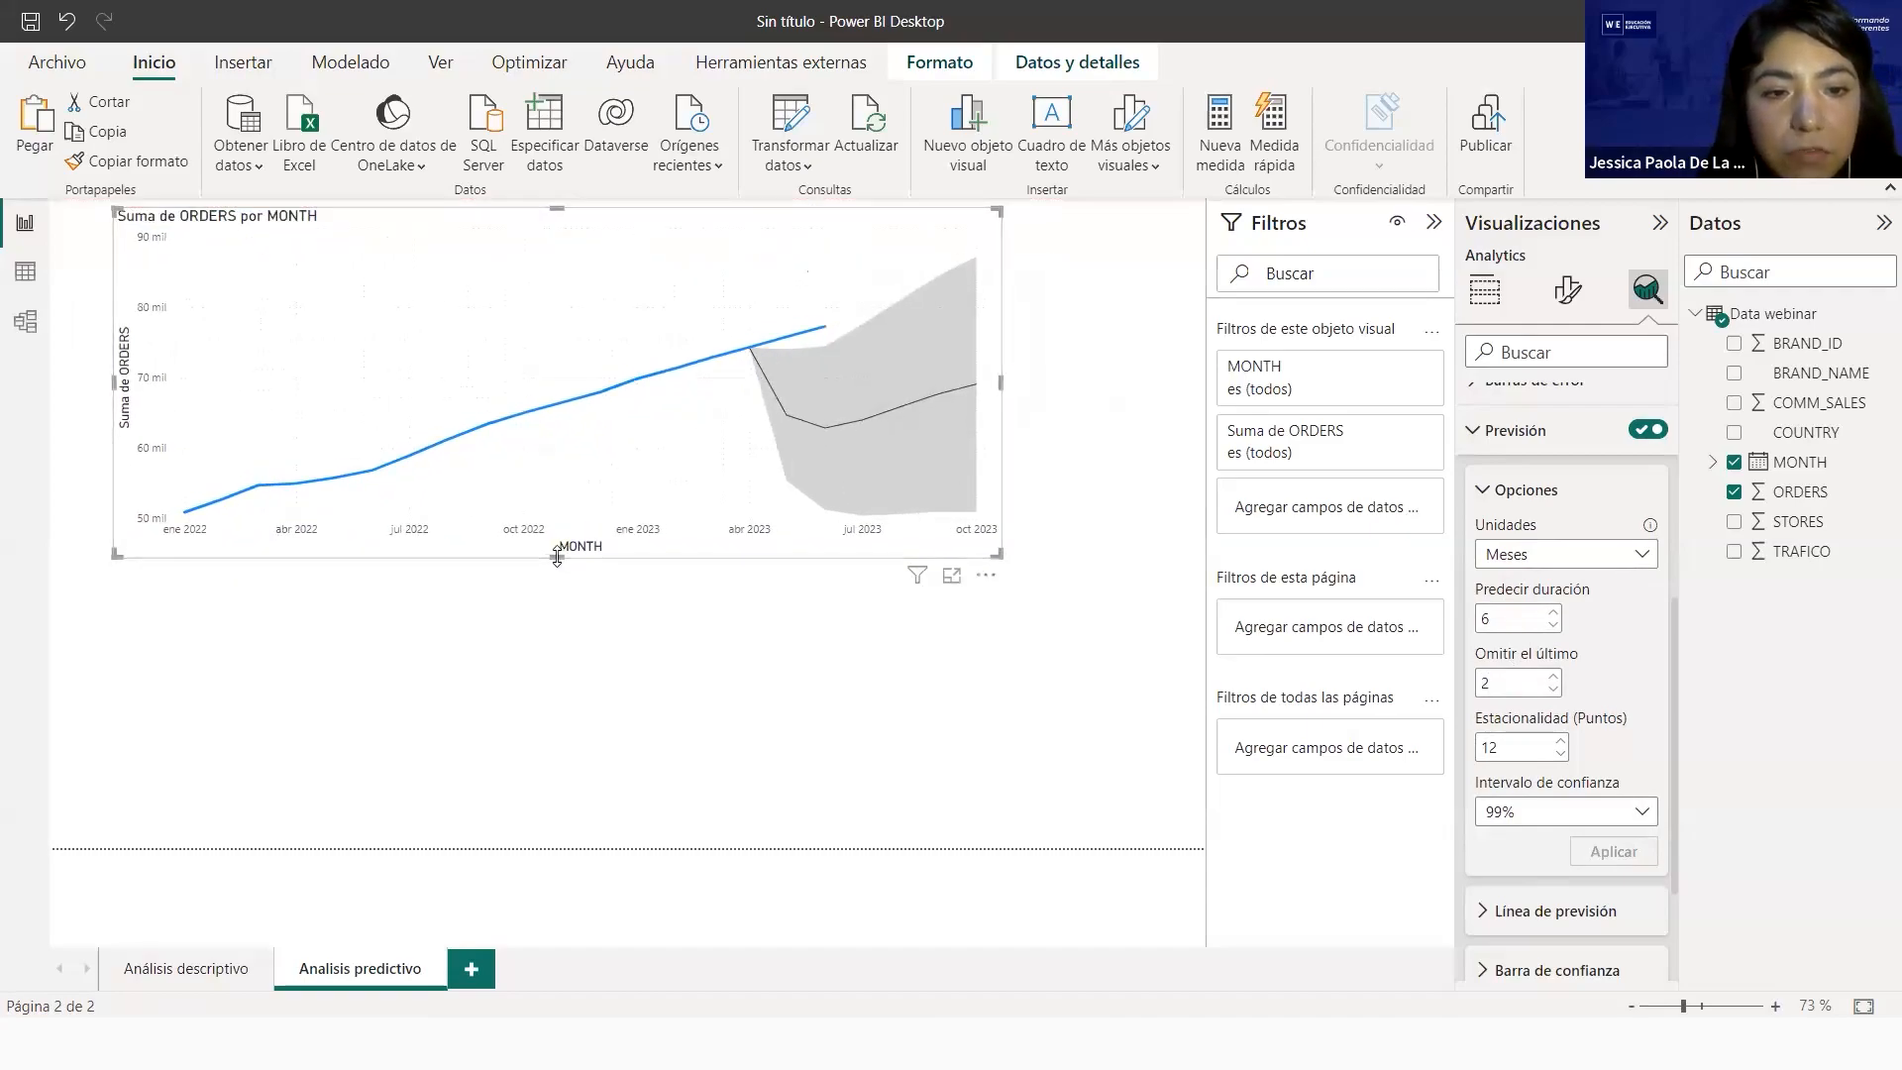
{"action": "left_click_drag", "start_coordinate": [574, 557], "coordinate": [575, 461]}
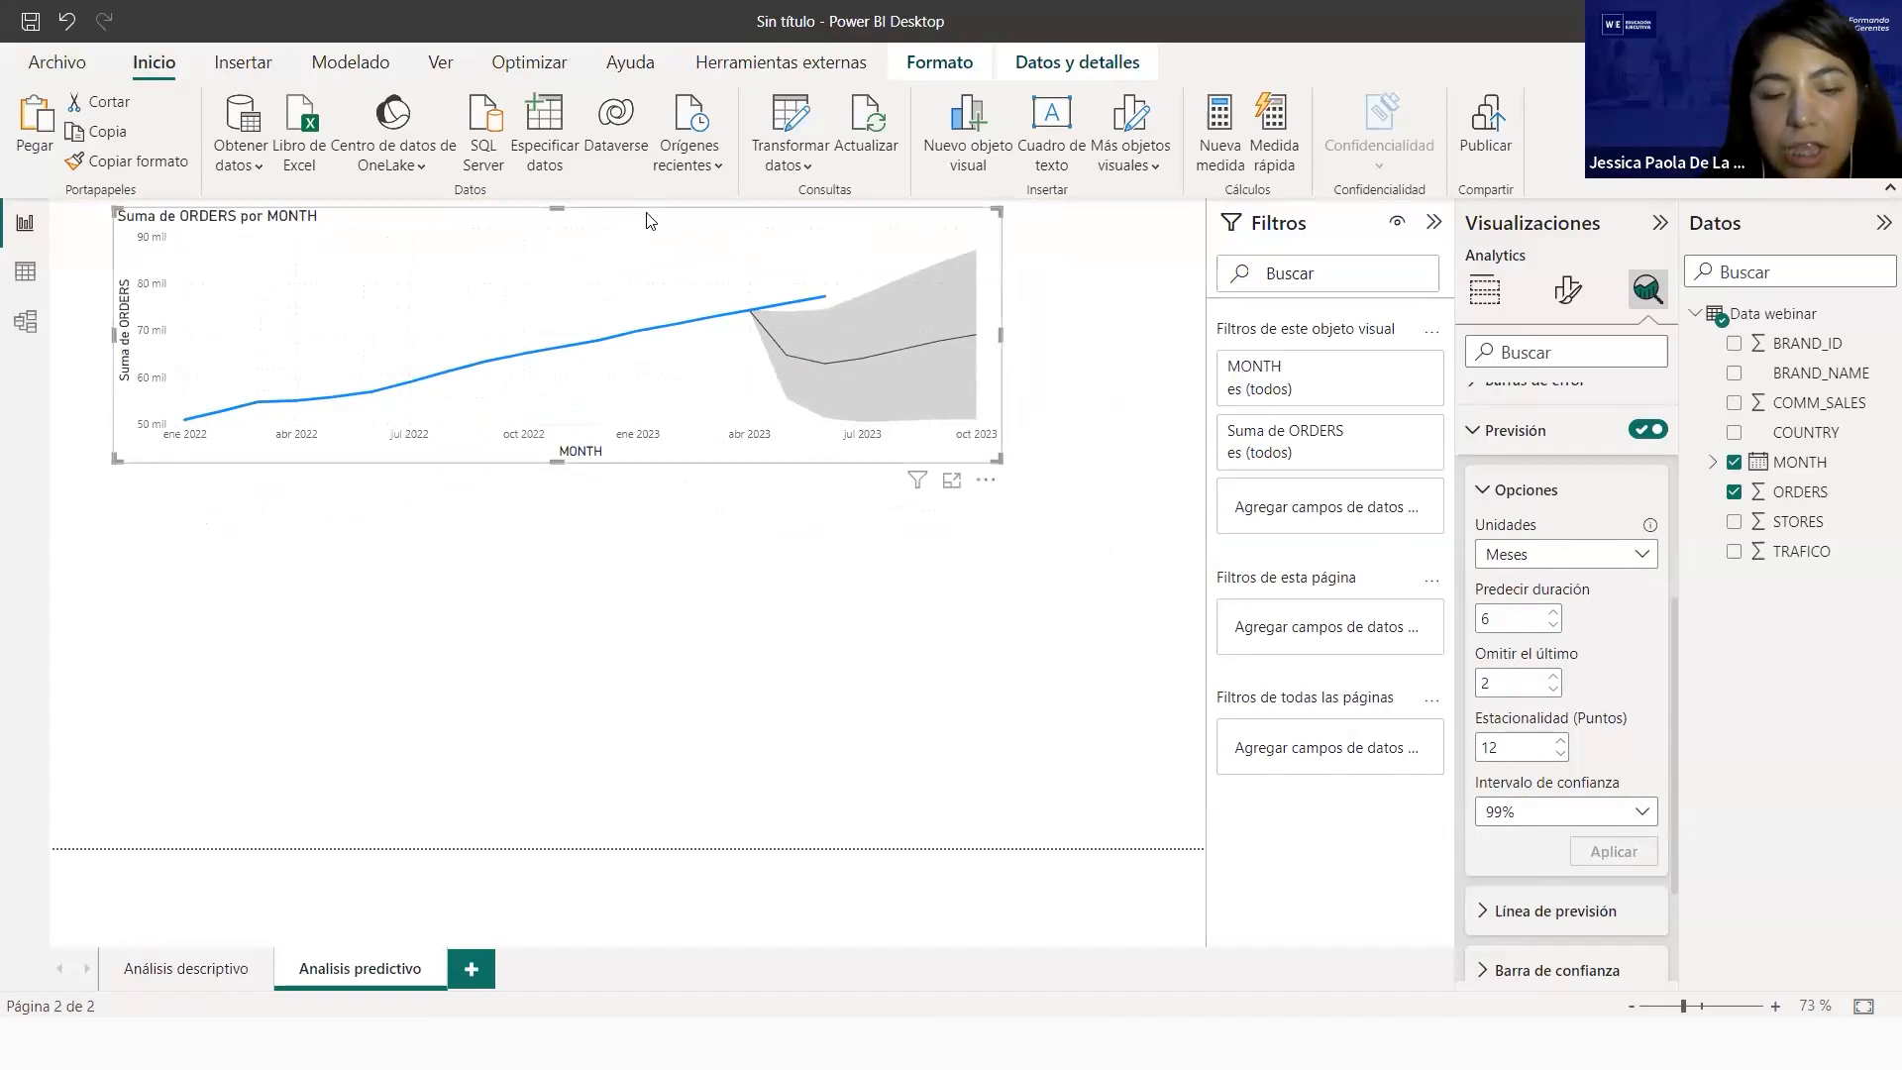
{"action": "key", "text": "ctrl+c"}
{"action": "key", "text": "ctrl+v"}
{"action": "left_click_drag", "start_coordinate": [648, 234], "coordinate": [643, 546]}
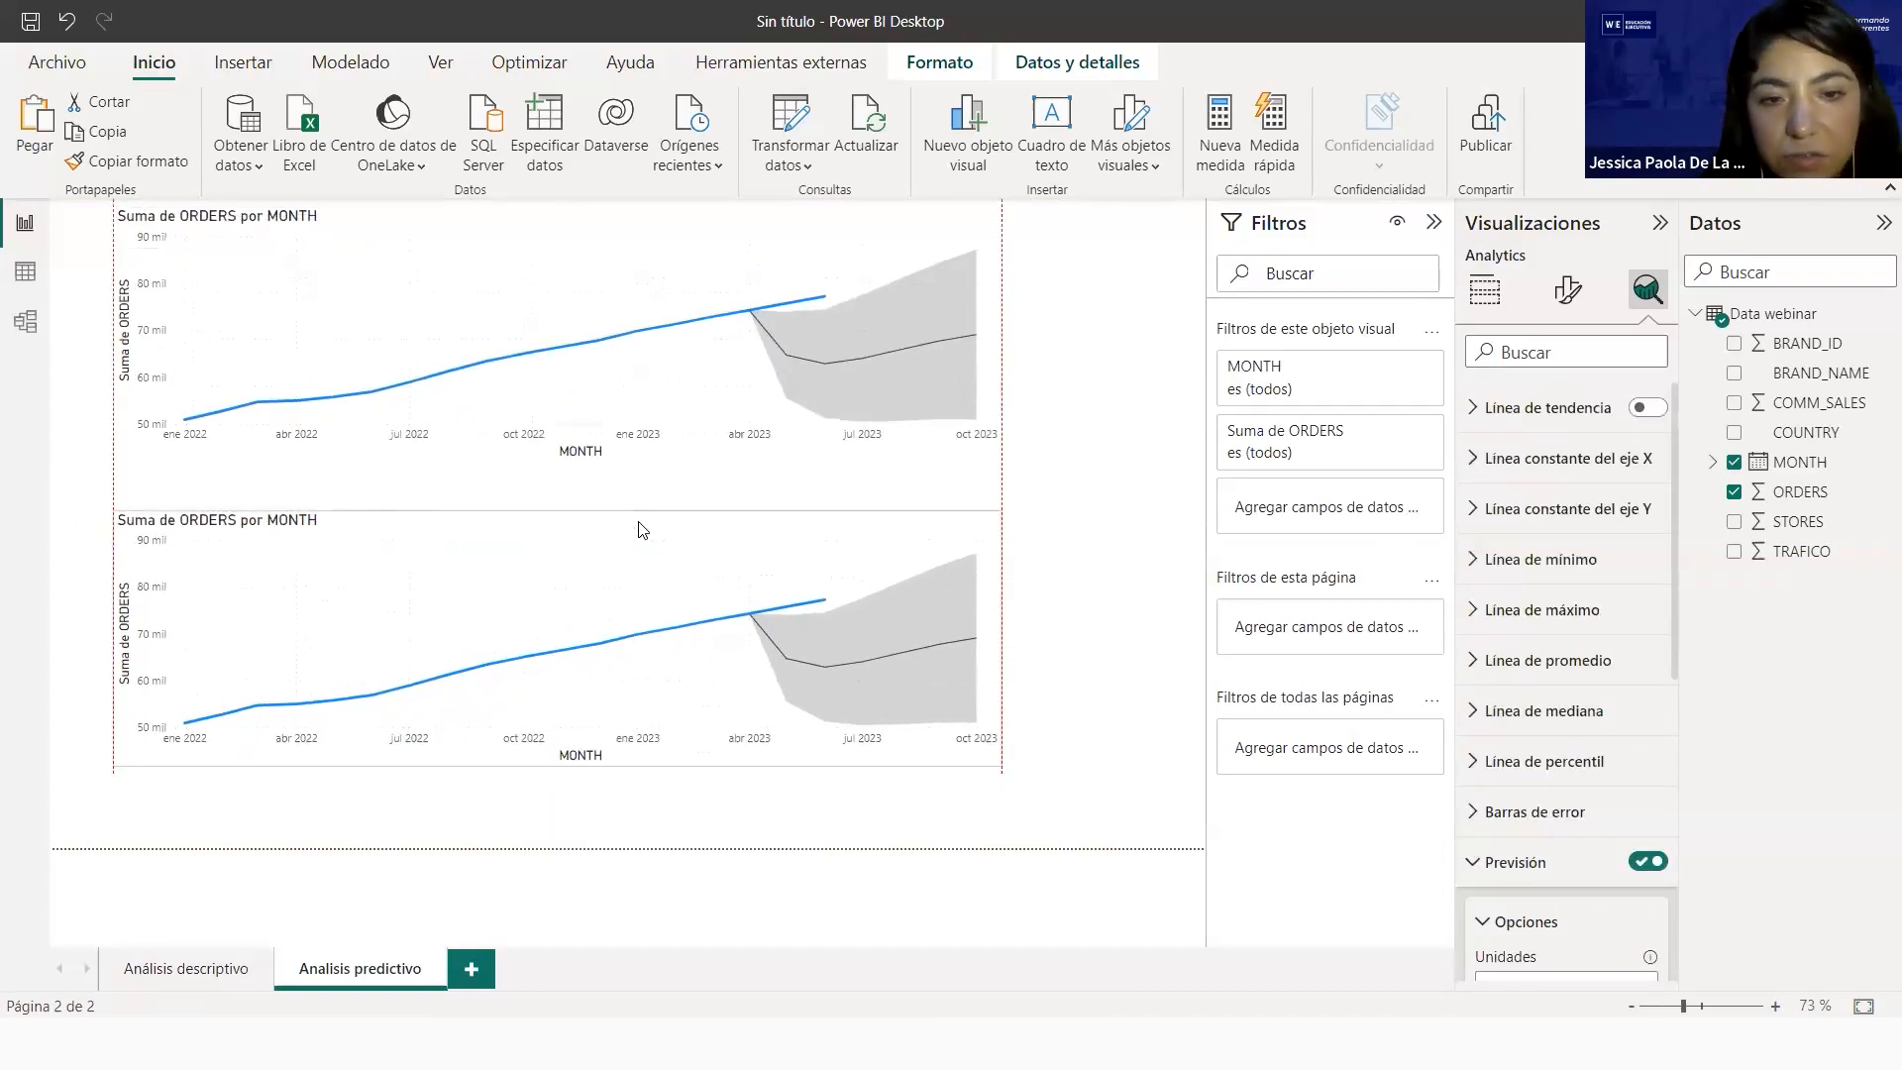
Replace ORDERS with COMM_SALES on the Y axis of the duplicated line chart
{"action": "left_click", "coordinate": [1483, 290]}
{"action": "left_click_drag", "start_coordinate": [1793, 402], "coordinate": [1536, 723]}
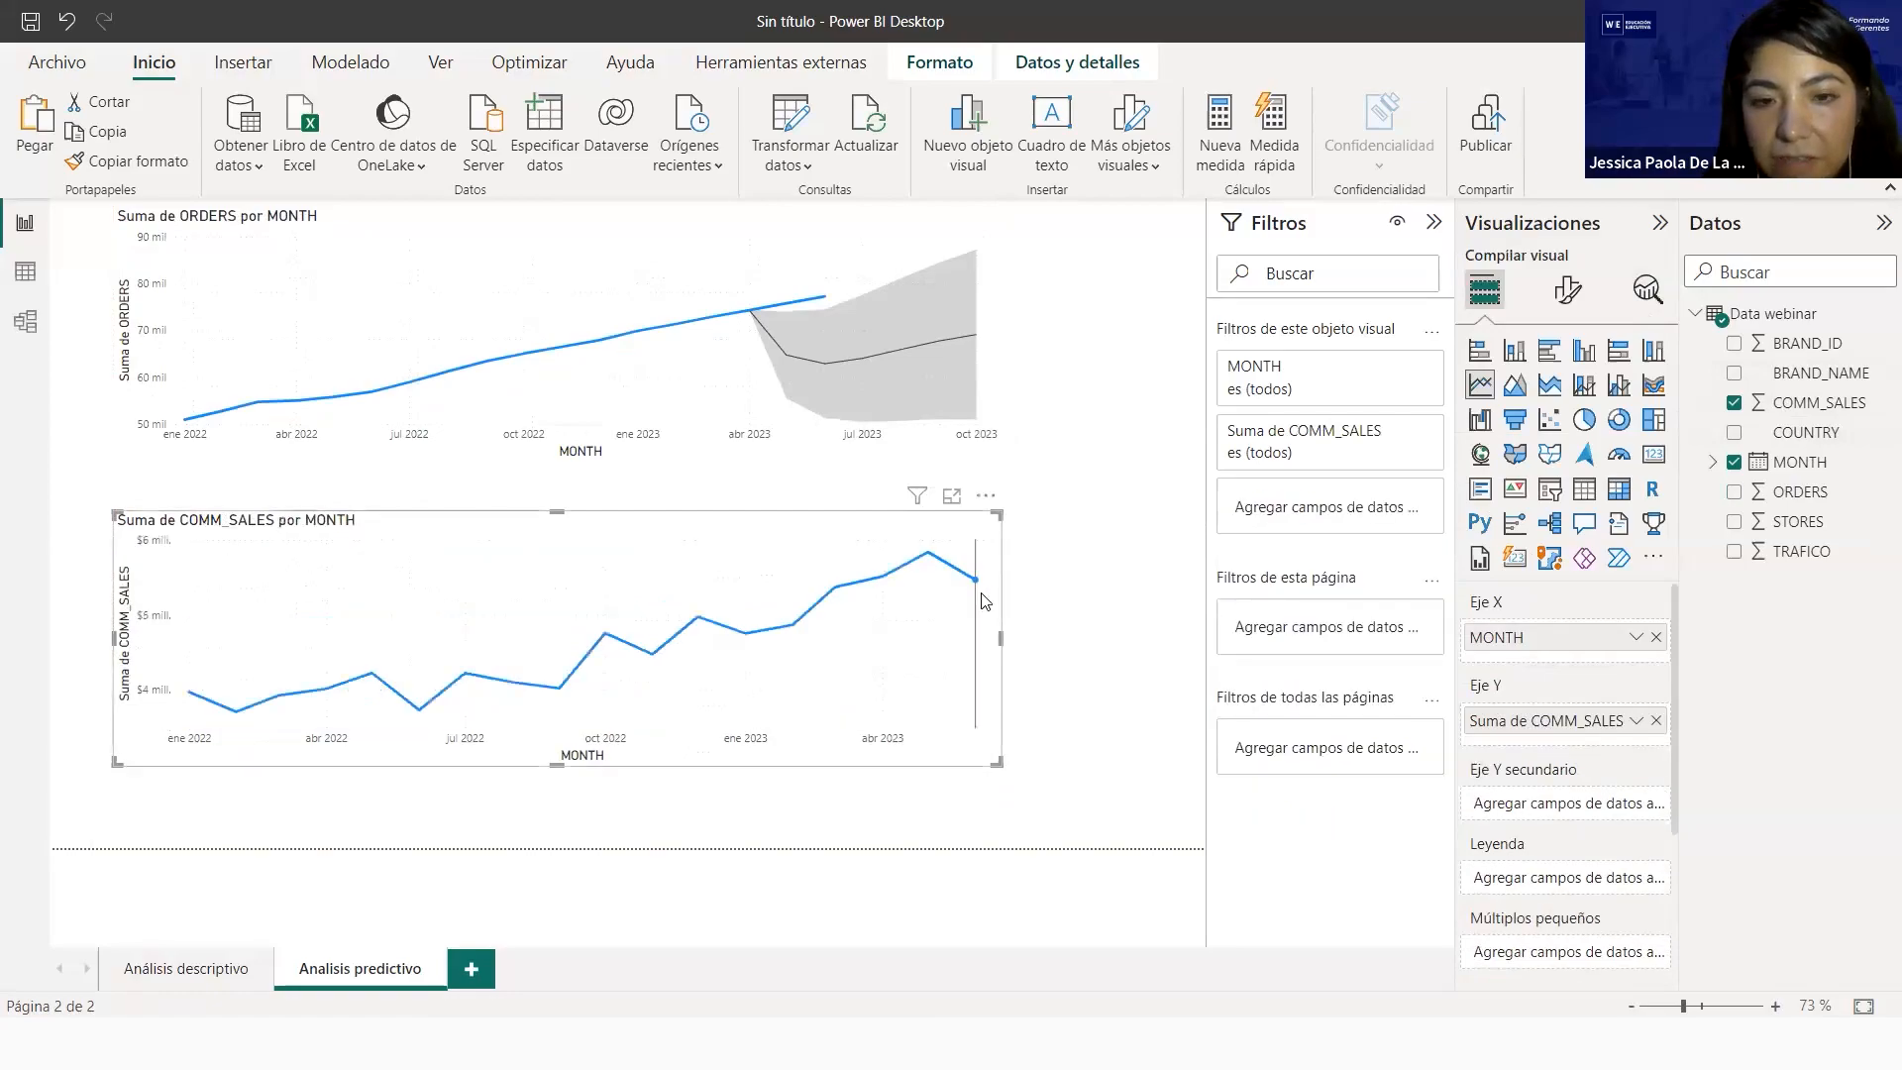
{"action": "left_click", "coordinate": [1656, 750]}
Turn on the forecast (Previsión) for the COMM_SALES line chart
{"action": "left_click", "coordinate": [1645, 289]}
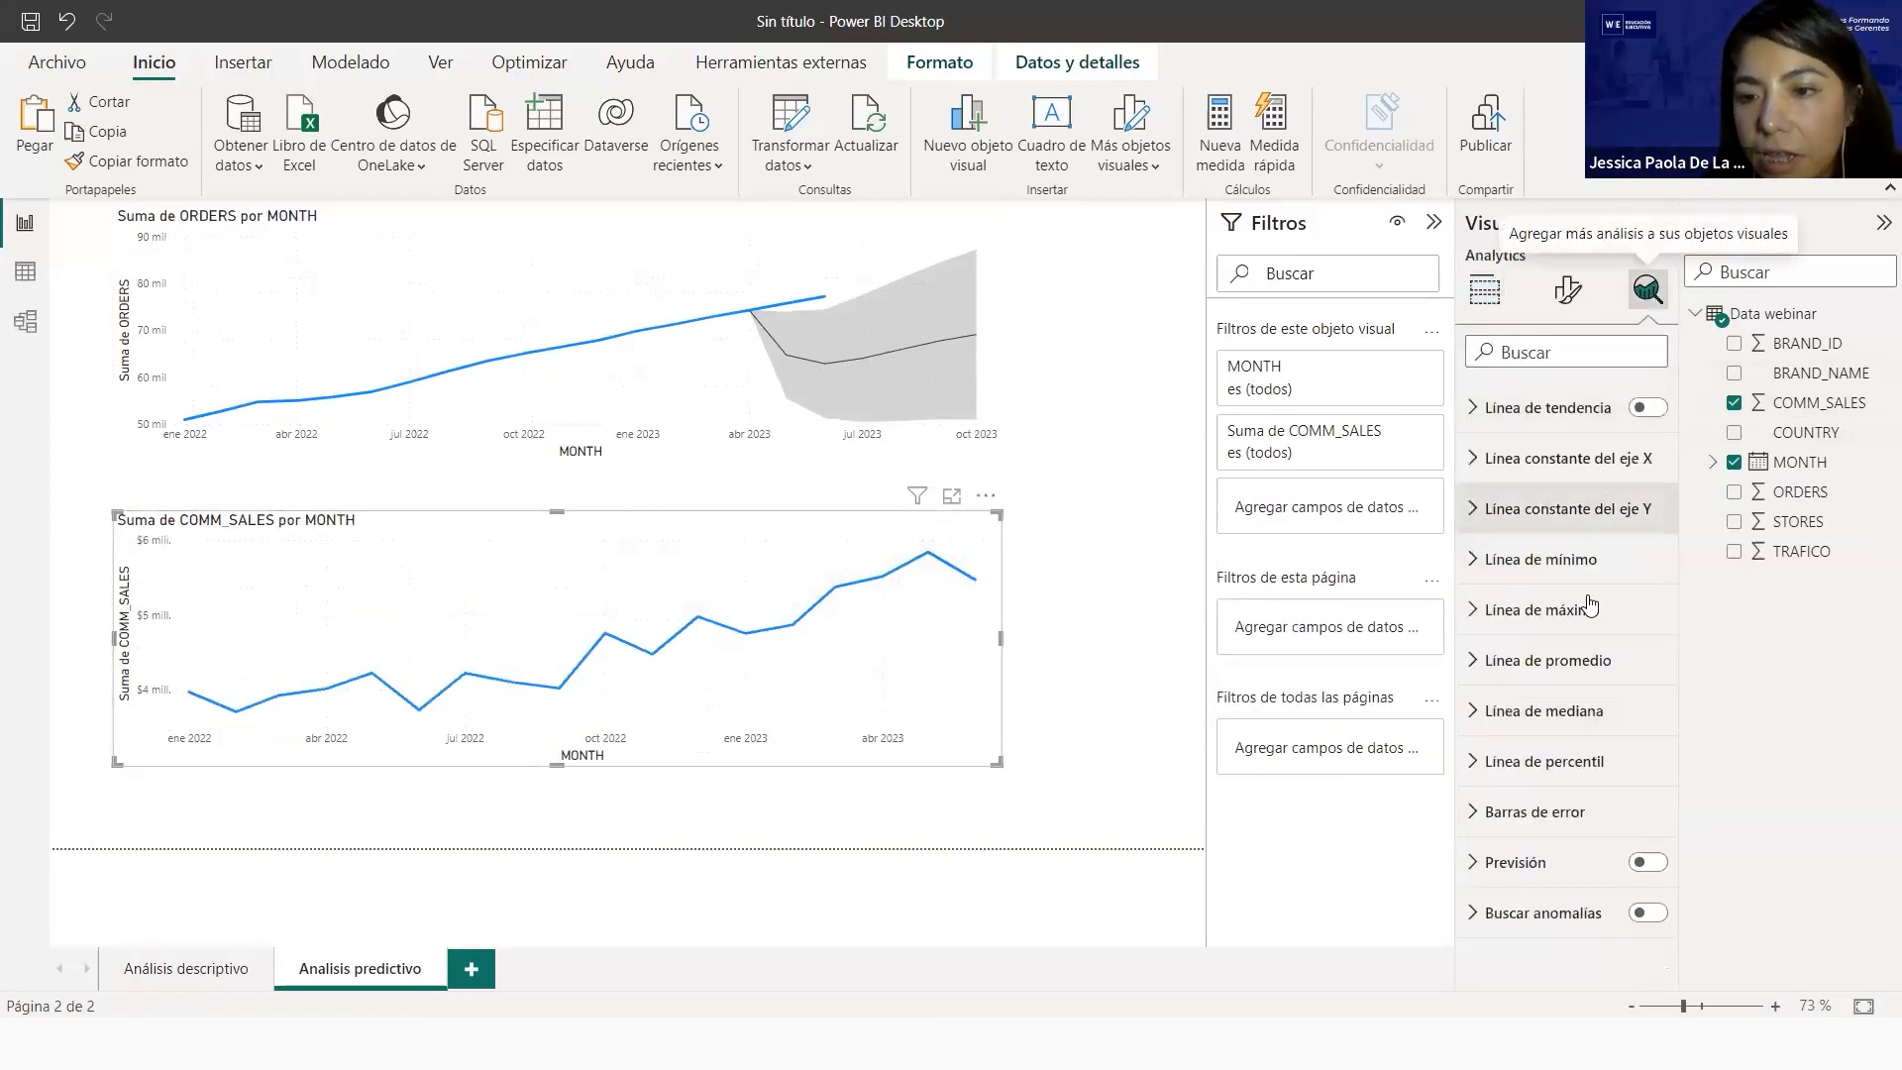
{"action": "left_click", "coordinate": [1609, 860]}
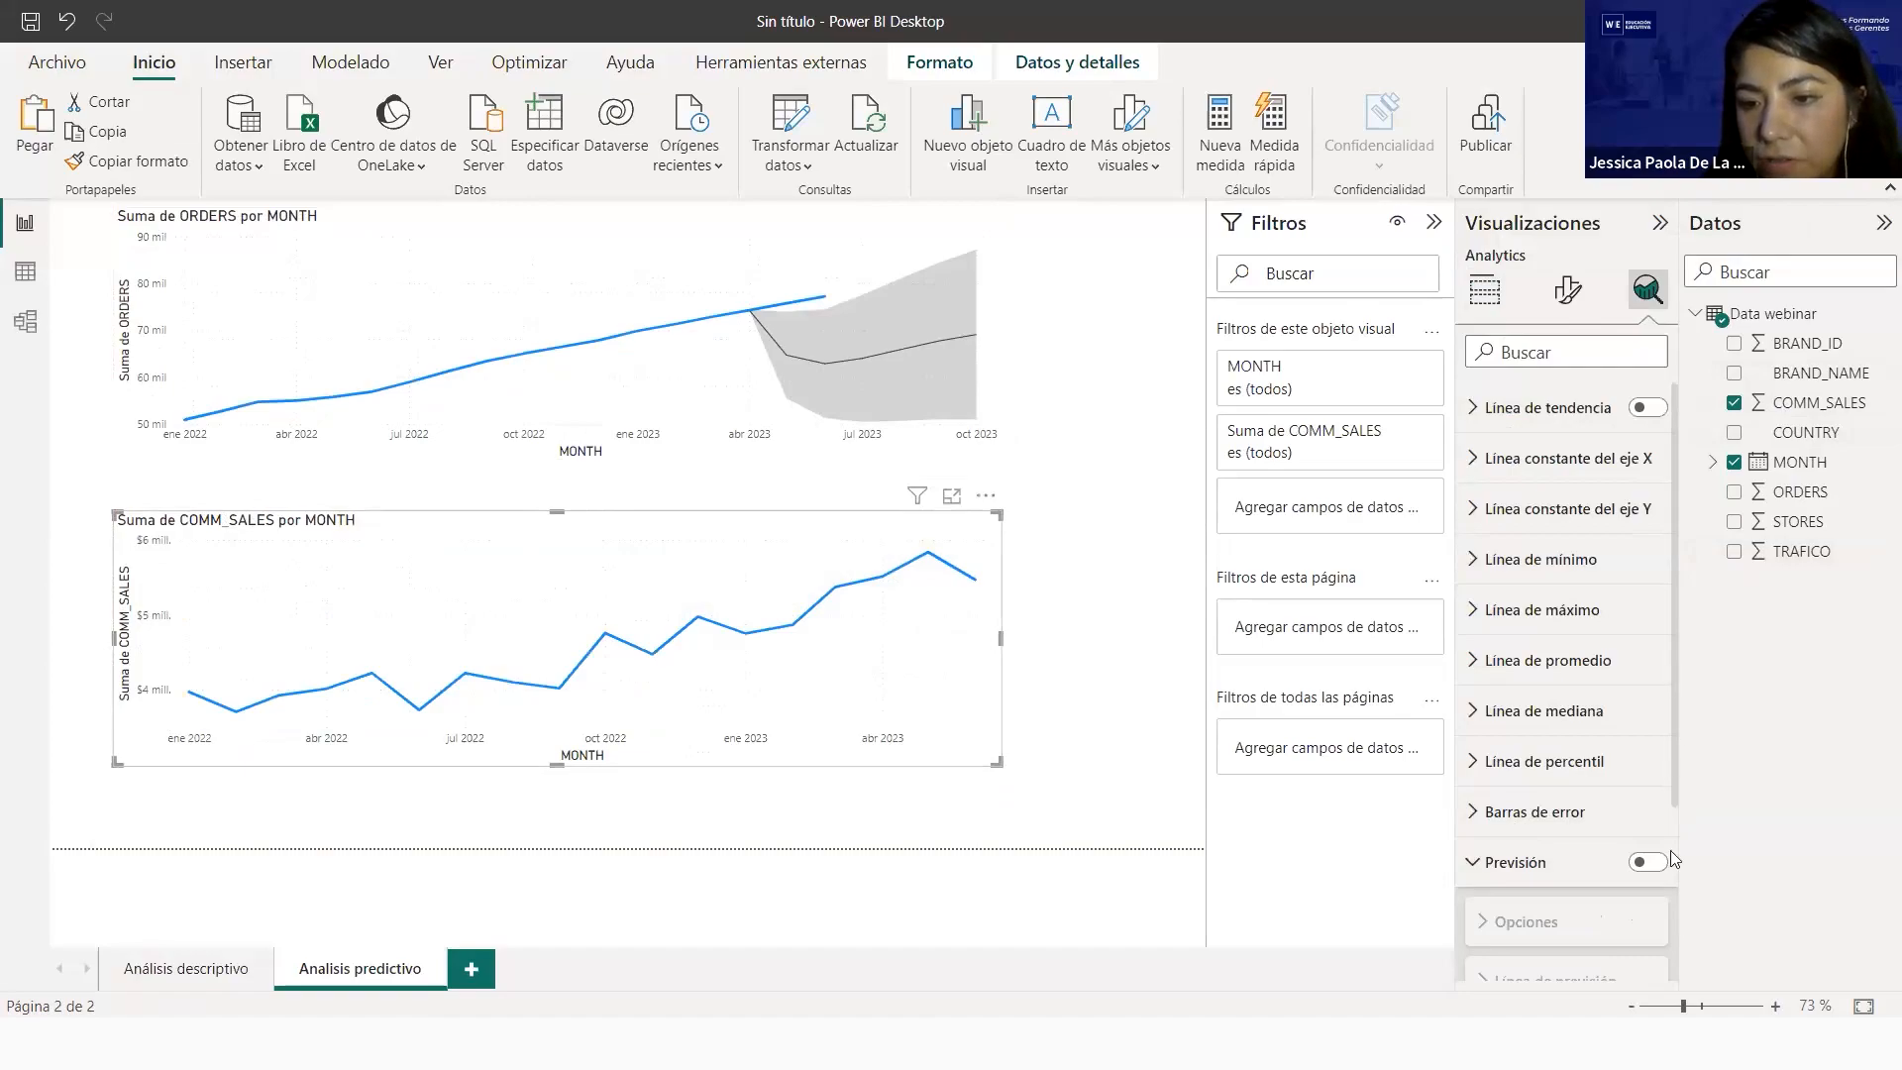
{"action": "scroll", "coordinate": [1676, 860], "scroll_direction": "down", "scroll_amount": 3}
{"action": "left_click", "coordinate": [1644, 618]}
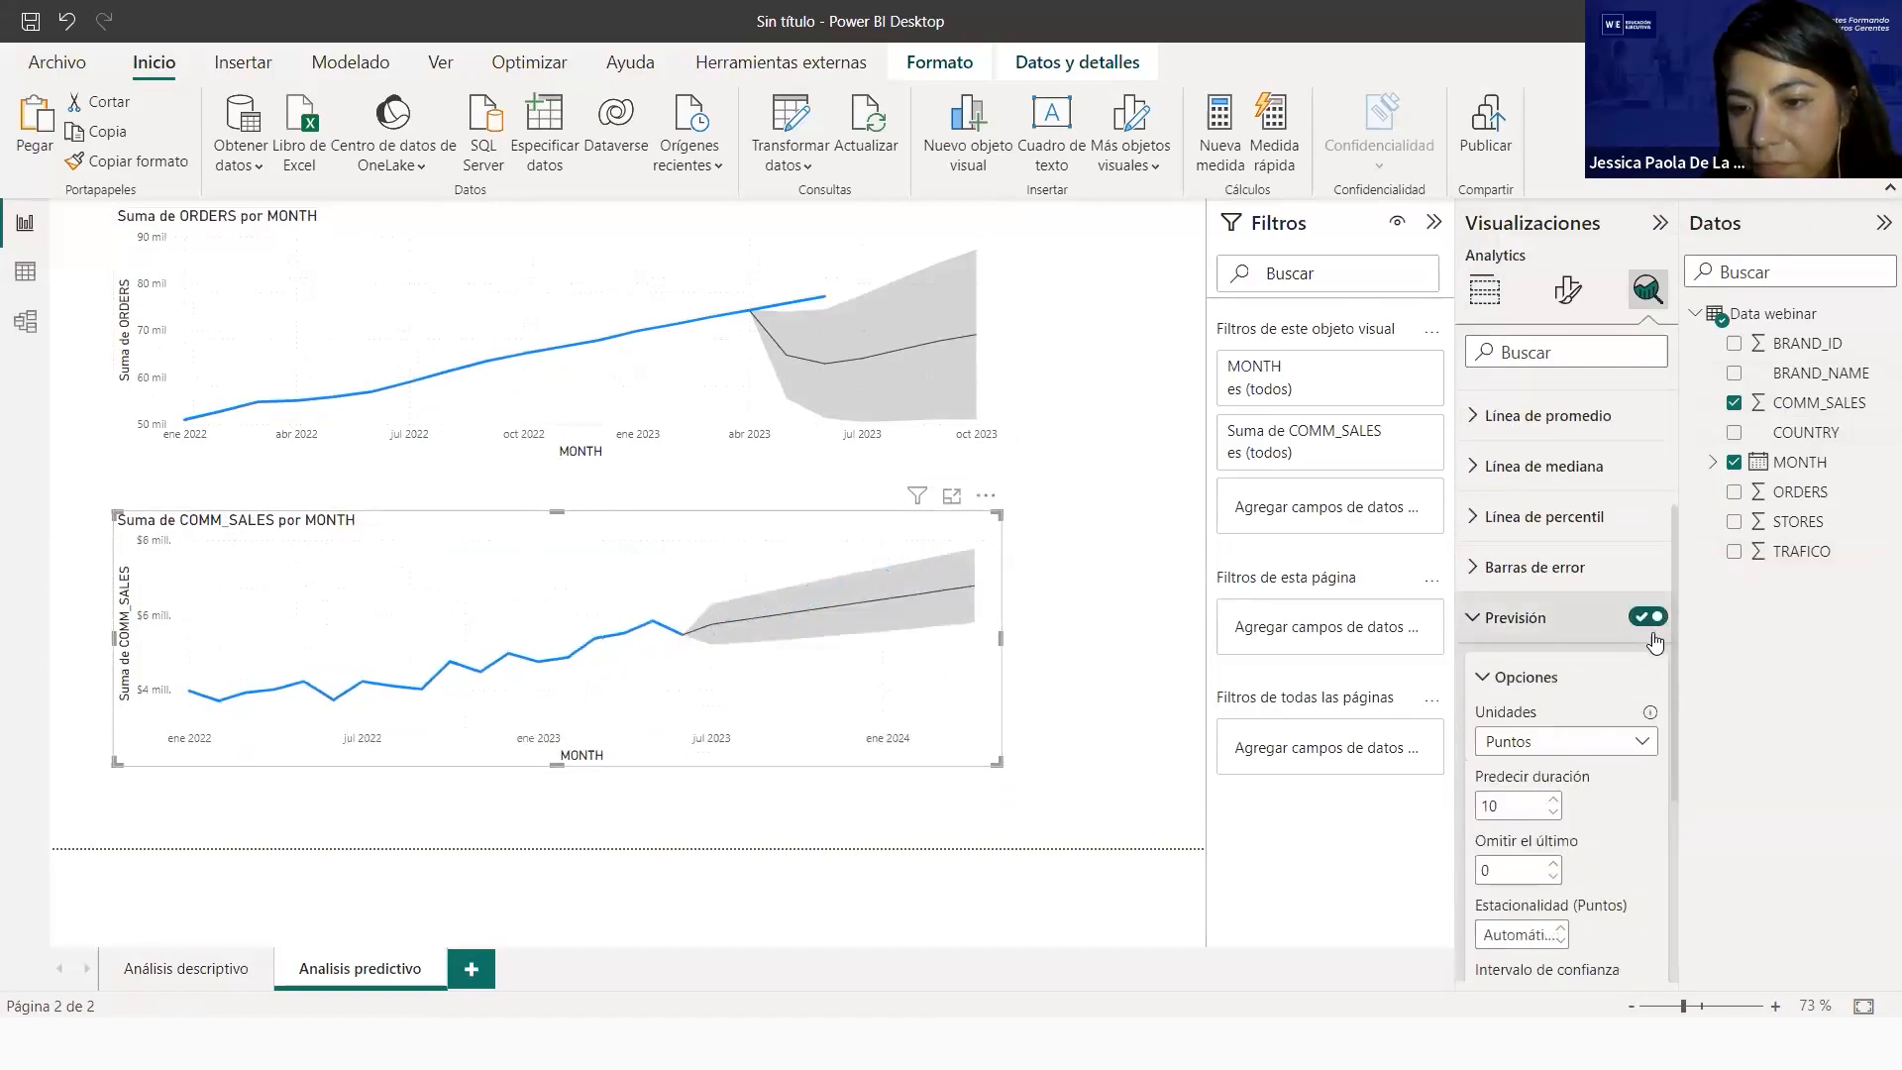
Set the COMM_SALES forecast units to Meses, the length to 6 and the seasonality to 12 points, and apply the settings
{"action": "left_click", "coordinate": [1543, 743]}
{"action": "left_click", "coordinate": [1513, 830]}
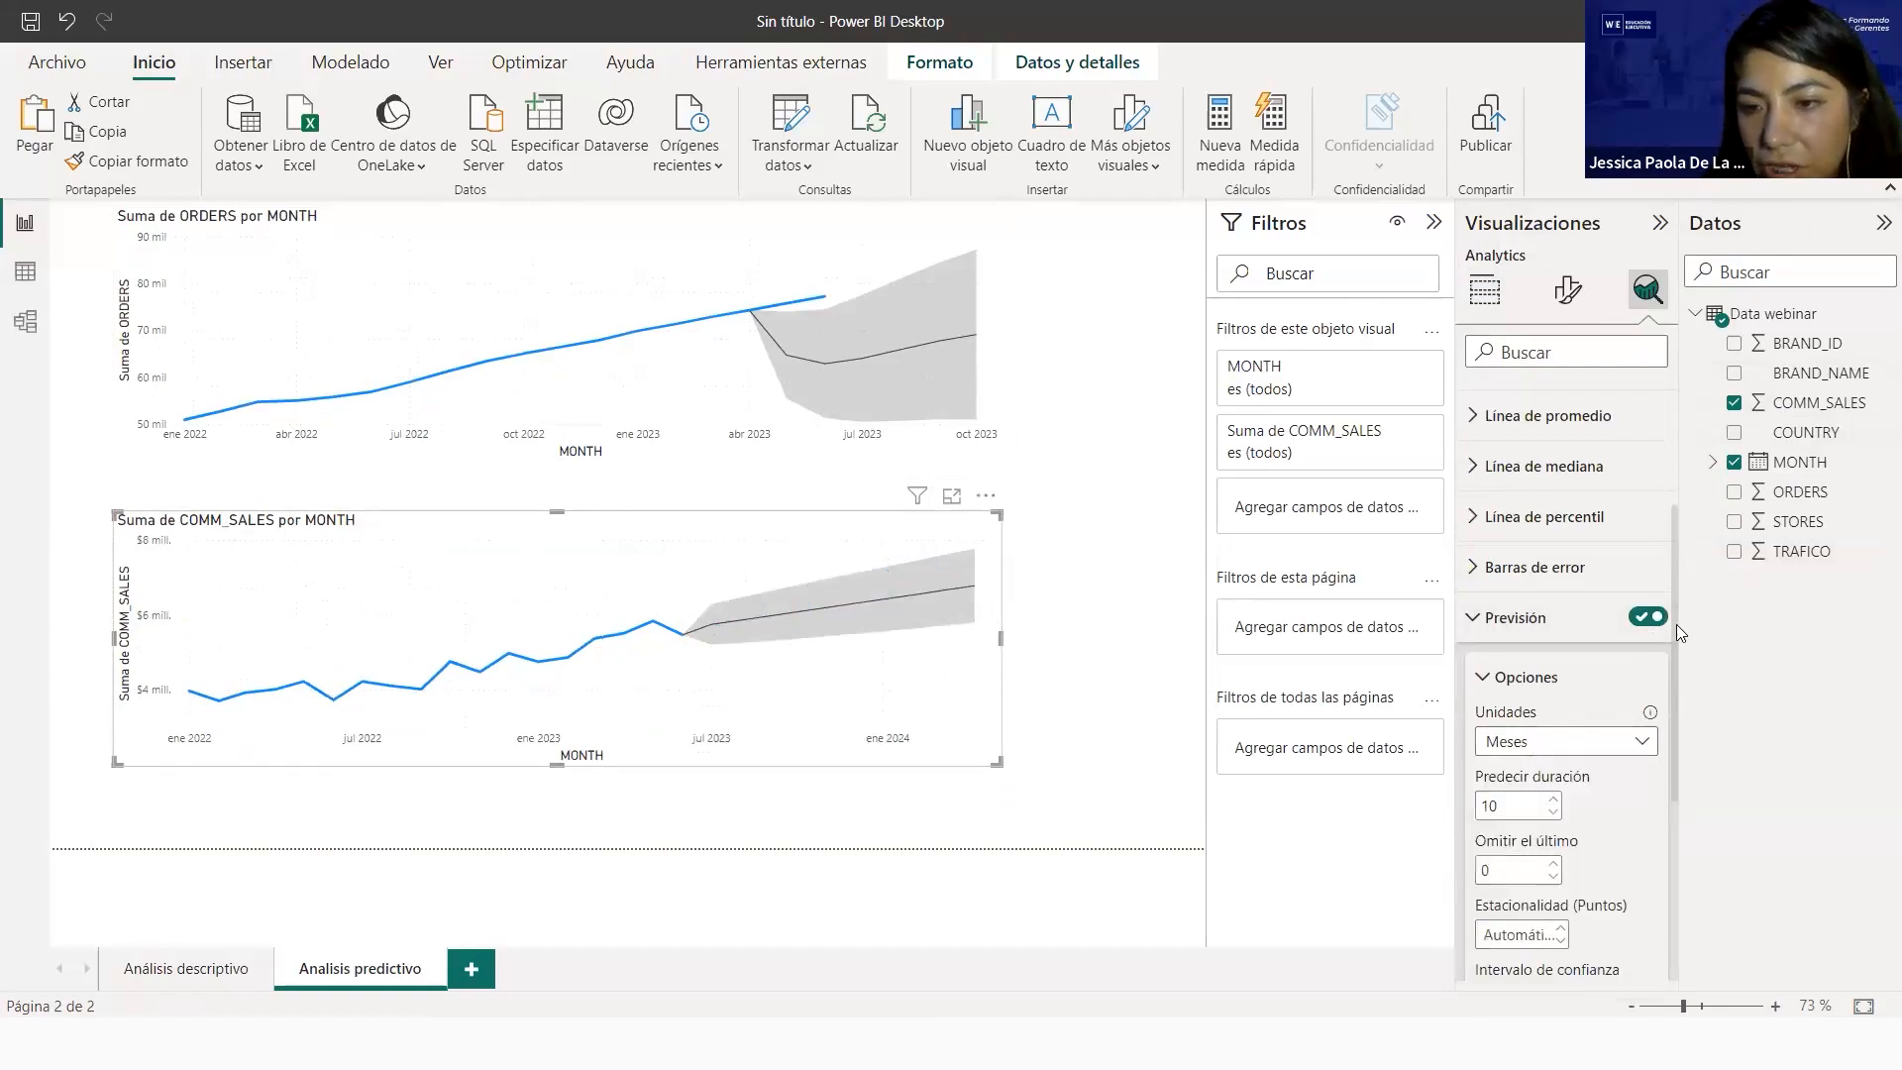
{"action": "scroll", "coordinate": [1673, 753], "scroll_direction": "down", "scroll_amount": 4}
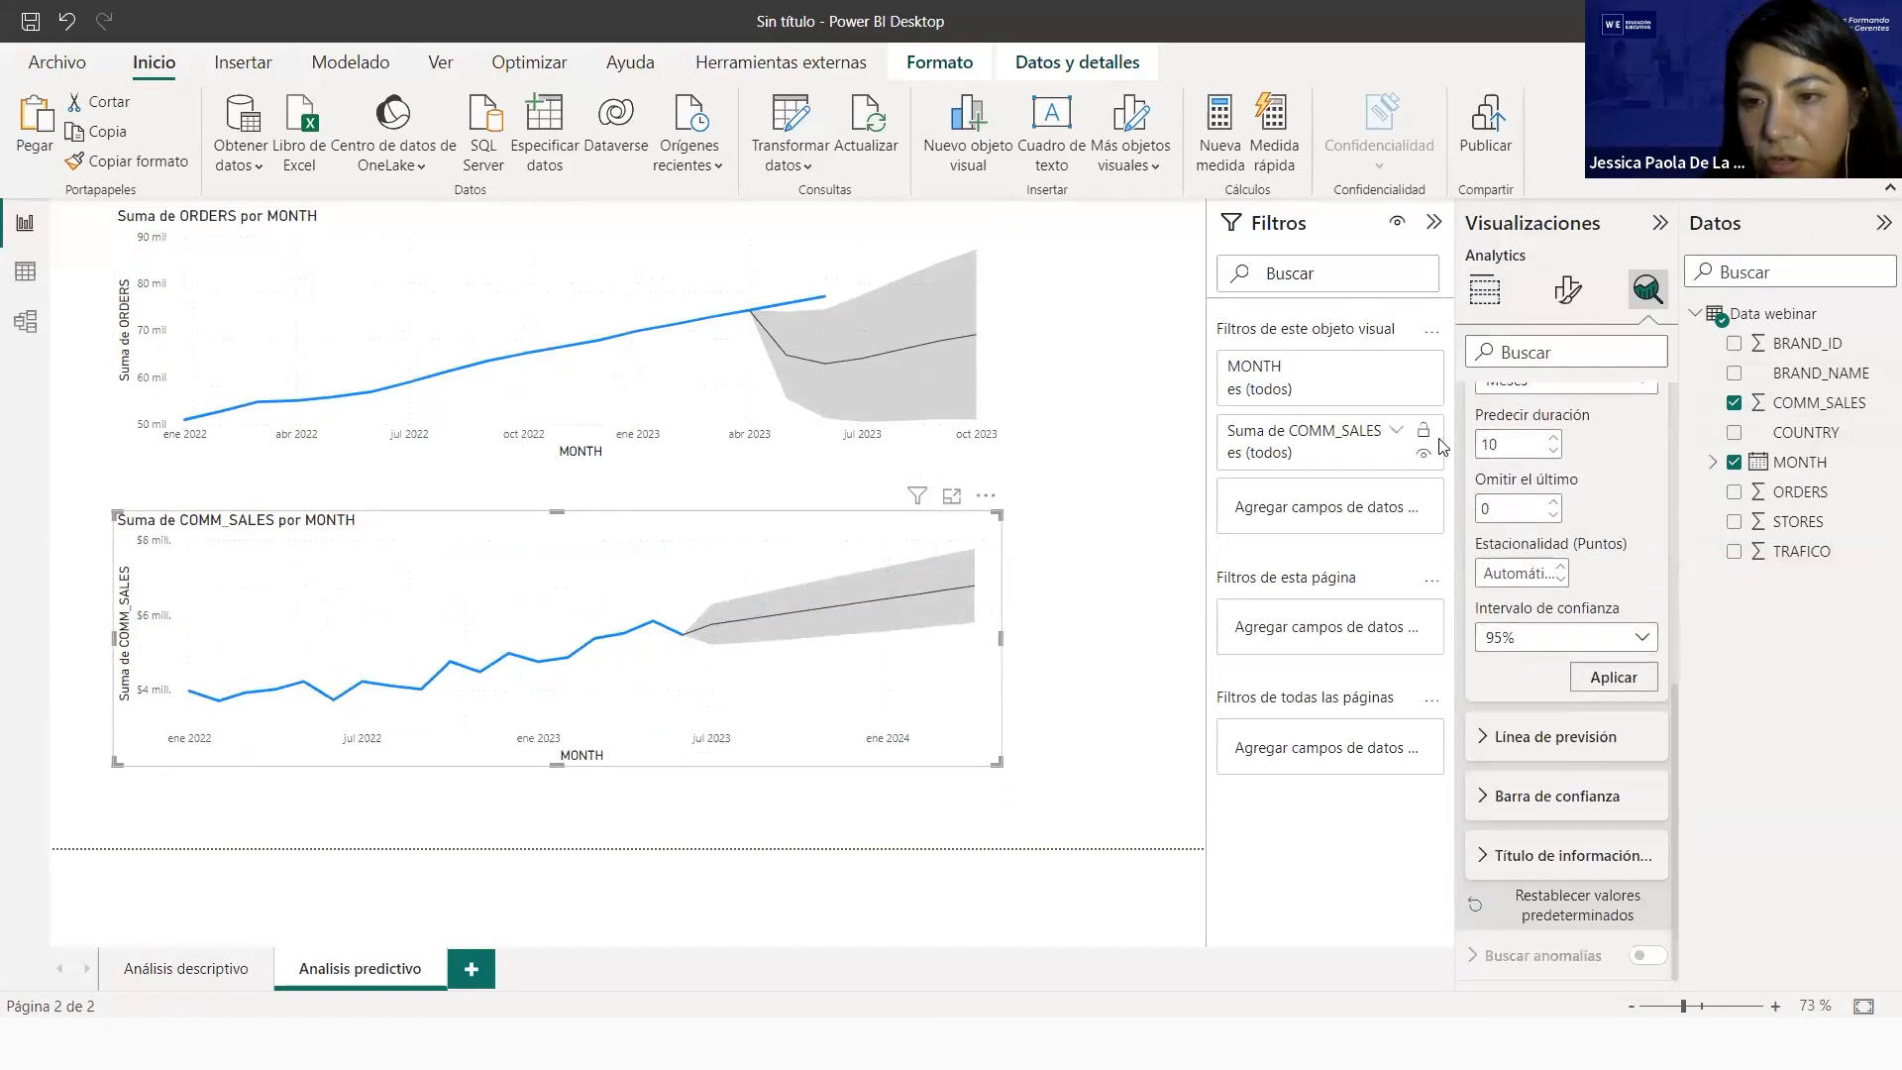
{"action": "left_click_drag", "start_coordinate": [1502, 444], "coordinate": [1426, 445]}
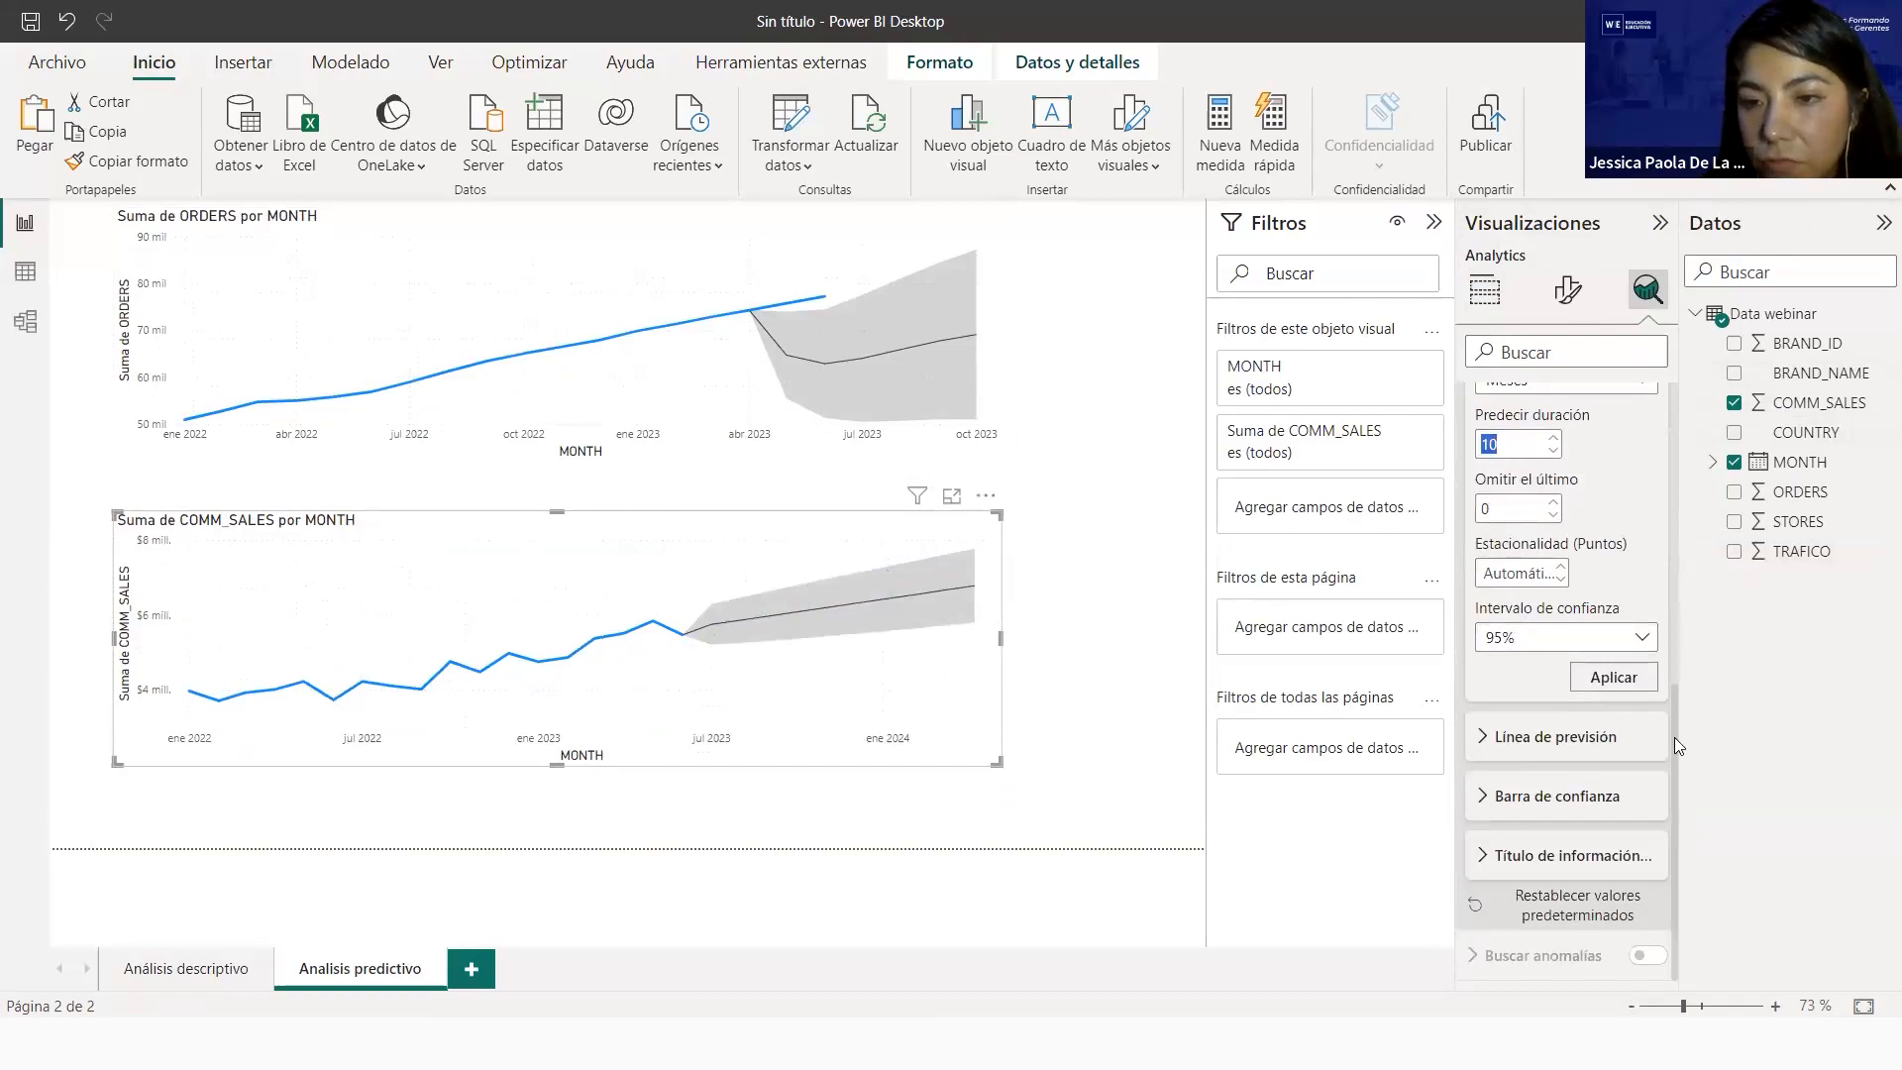
{"action": "scroll", "coordinate": [1674, 737], "scroll_direction": "up", "scroll_amount": 1}
{"action": "type", "text": "6"}
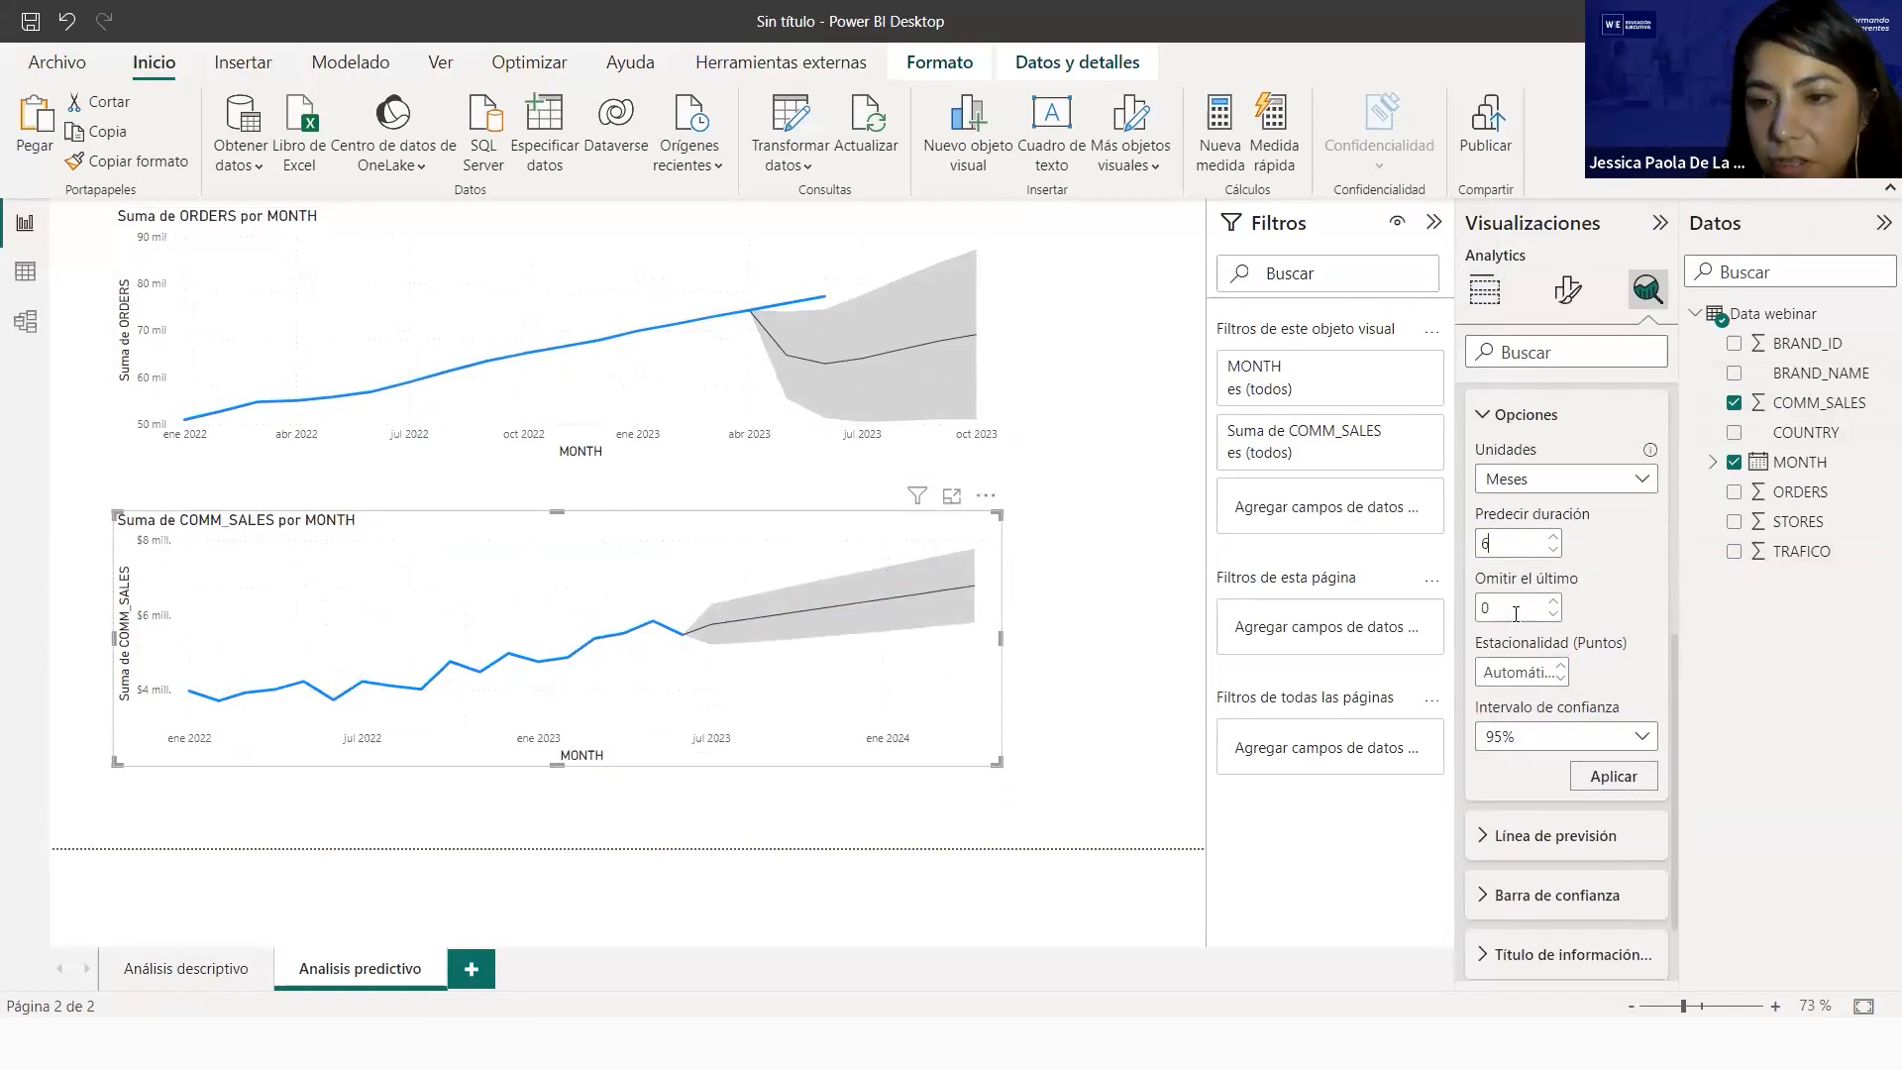
{"action": "left_click", "coordinate": [1529, 674]}
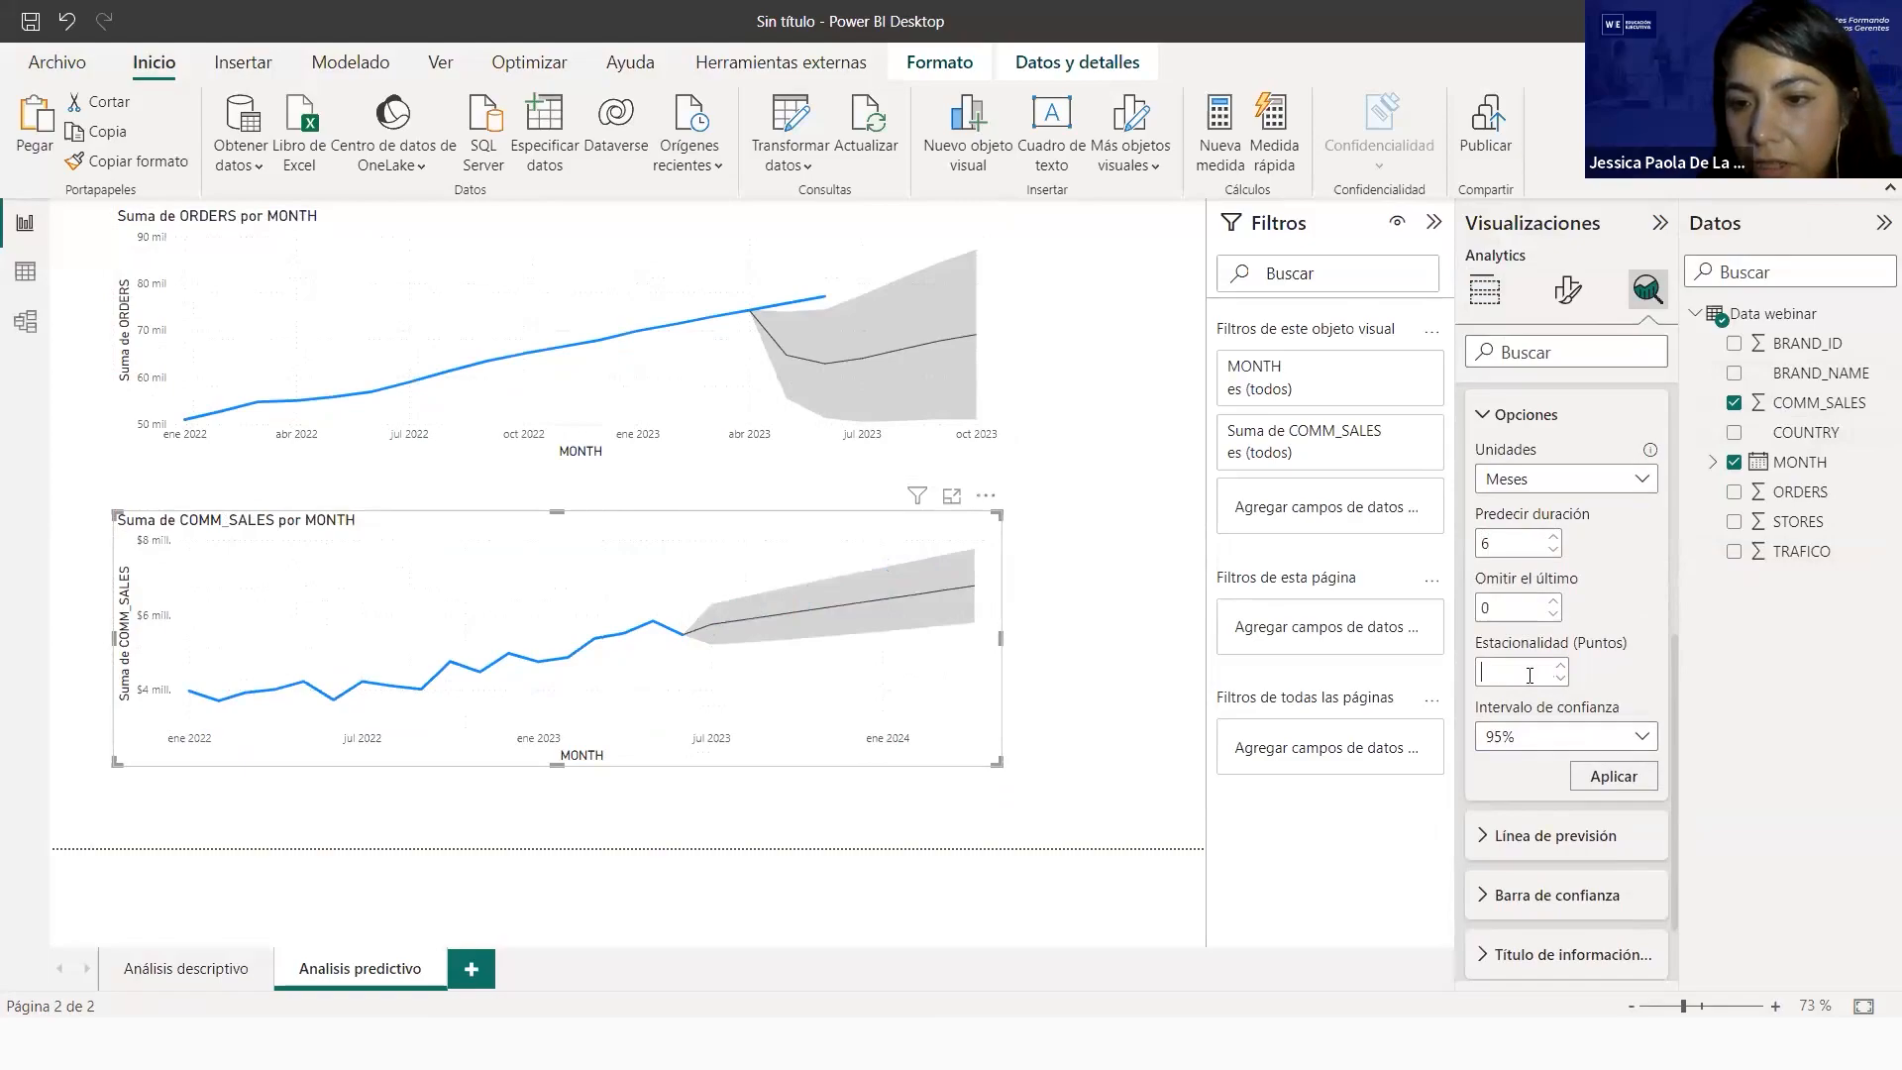
{"action": "left_click", "coordinate": [1597, 775]}
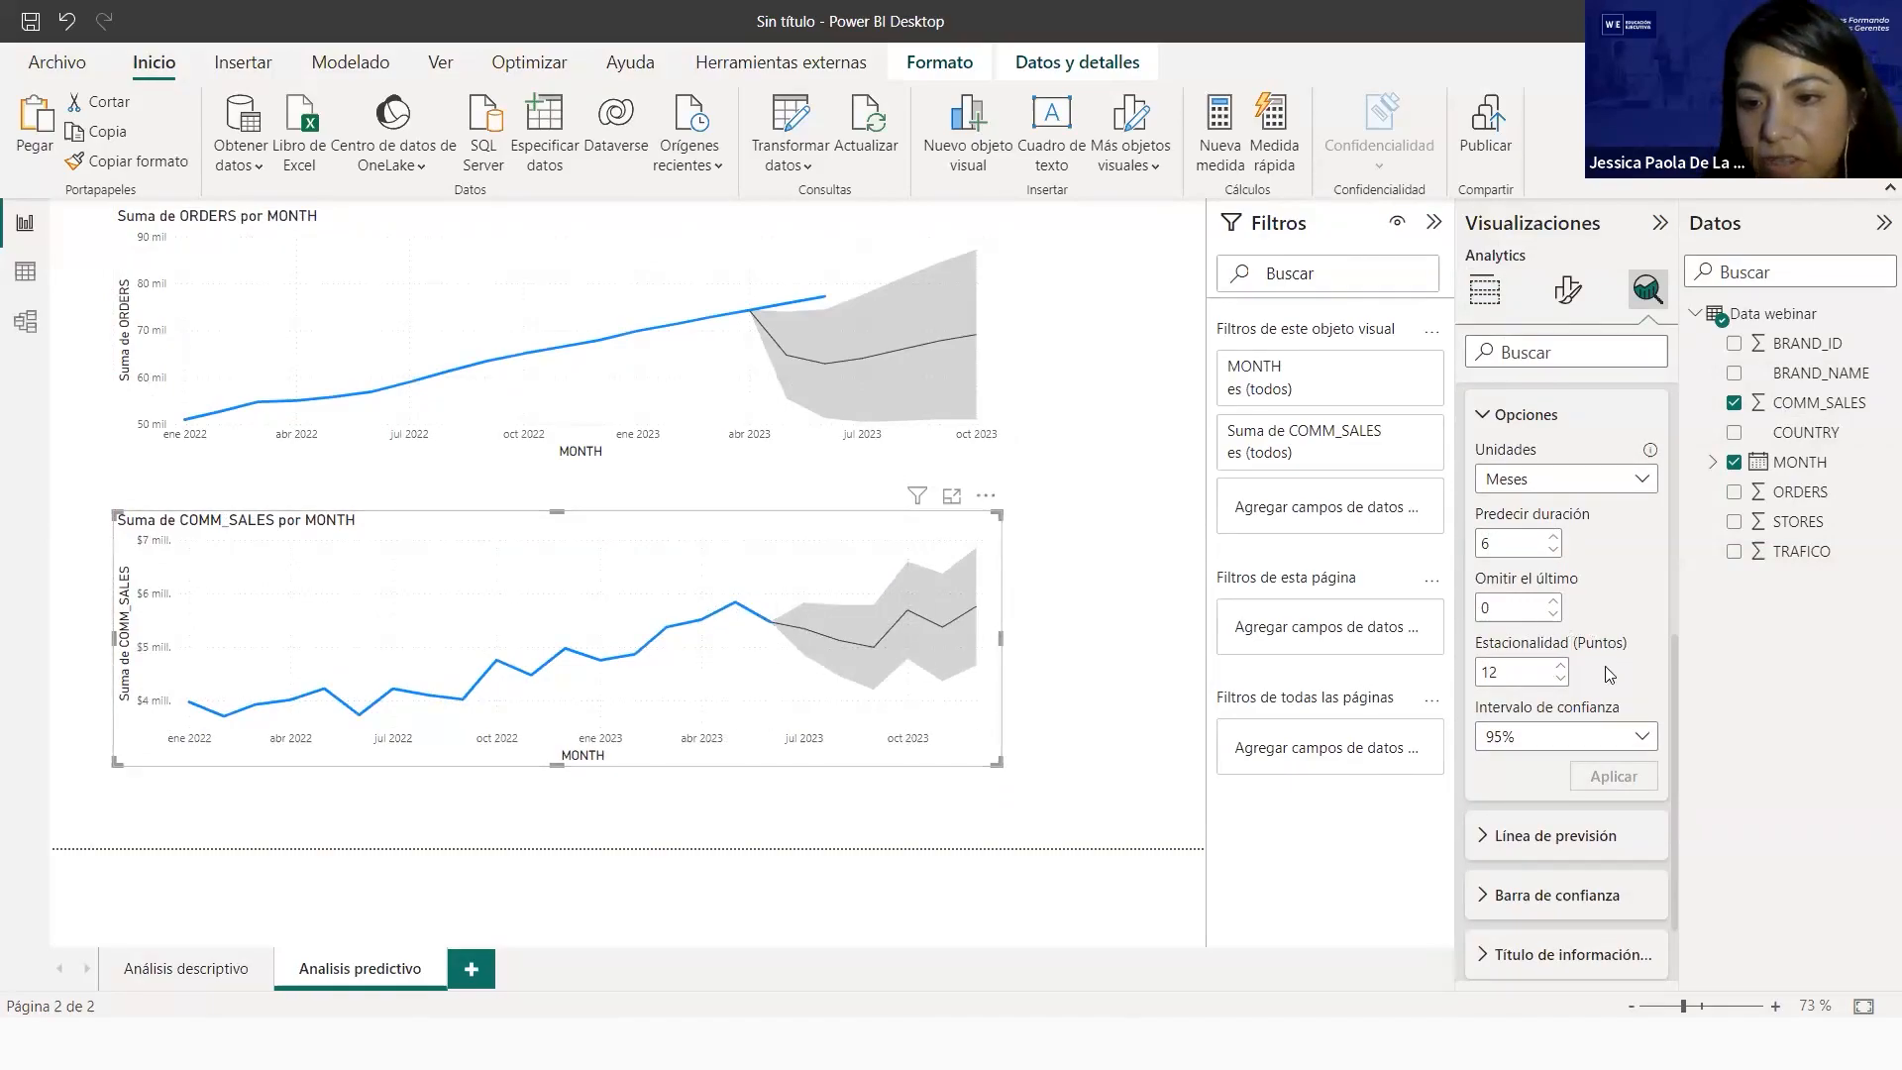
Set the COMM_SALES forecast to ignore the last 2 months and apply the change
{"action": "type", "text": "2"}
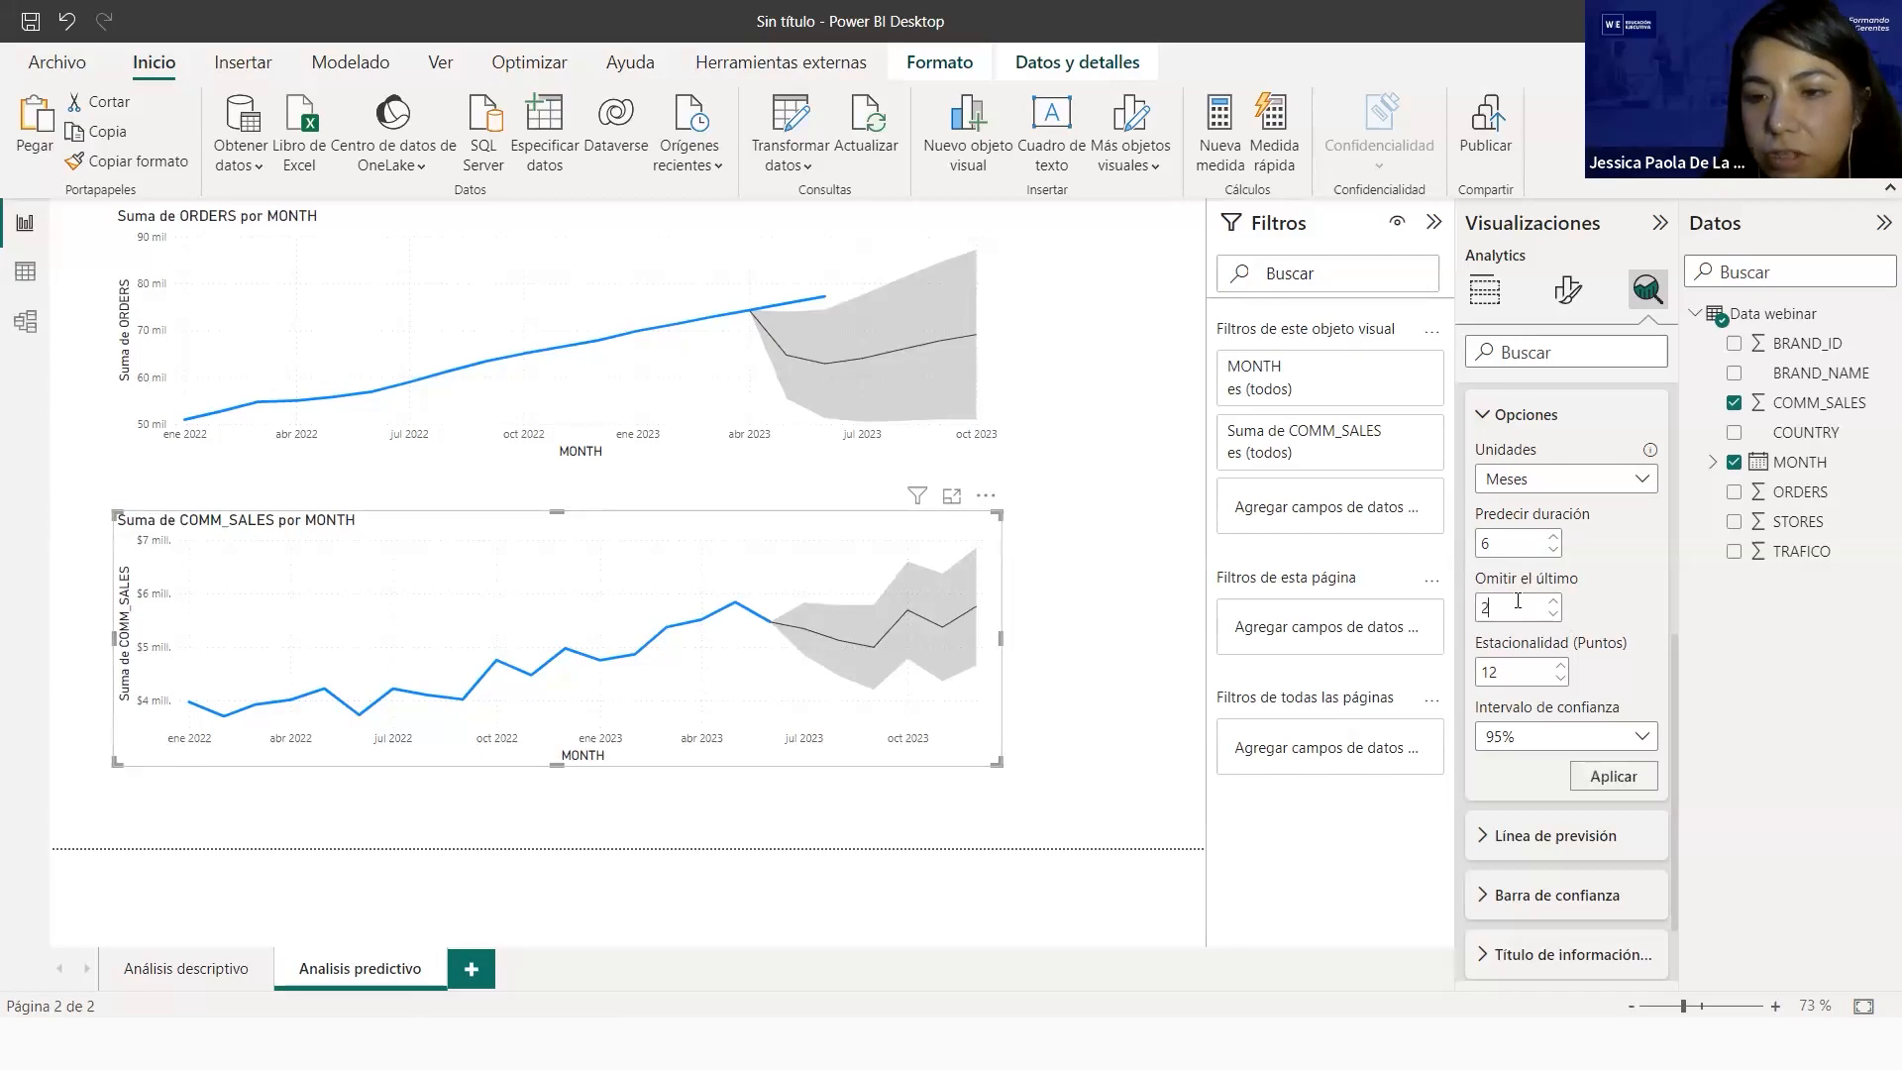
{"action": "left_click", "coordinate": [1576, 775]}
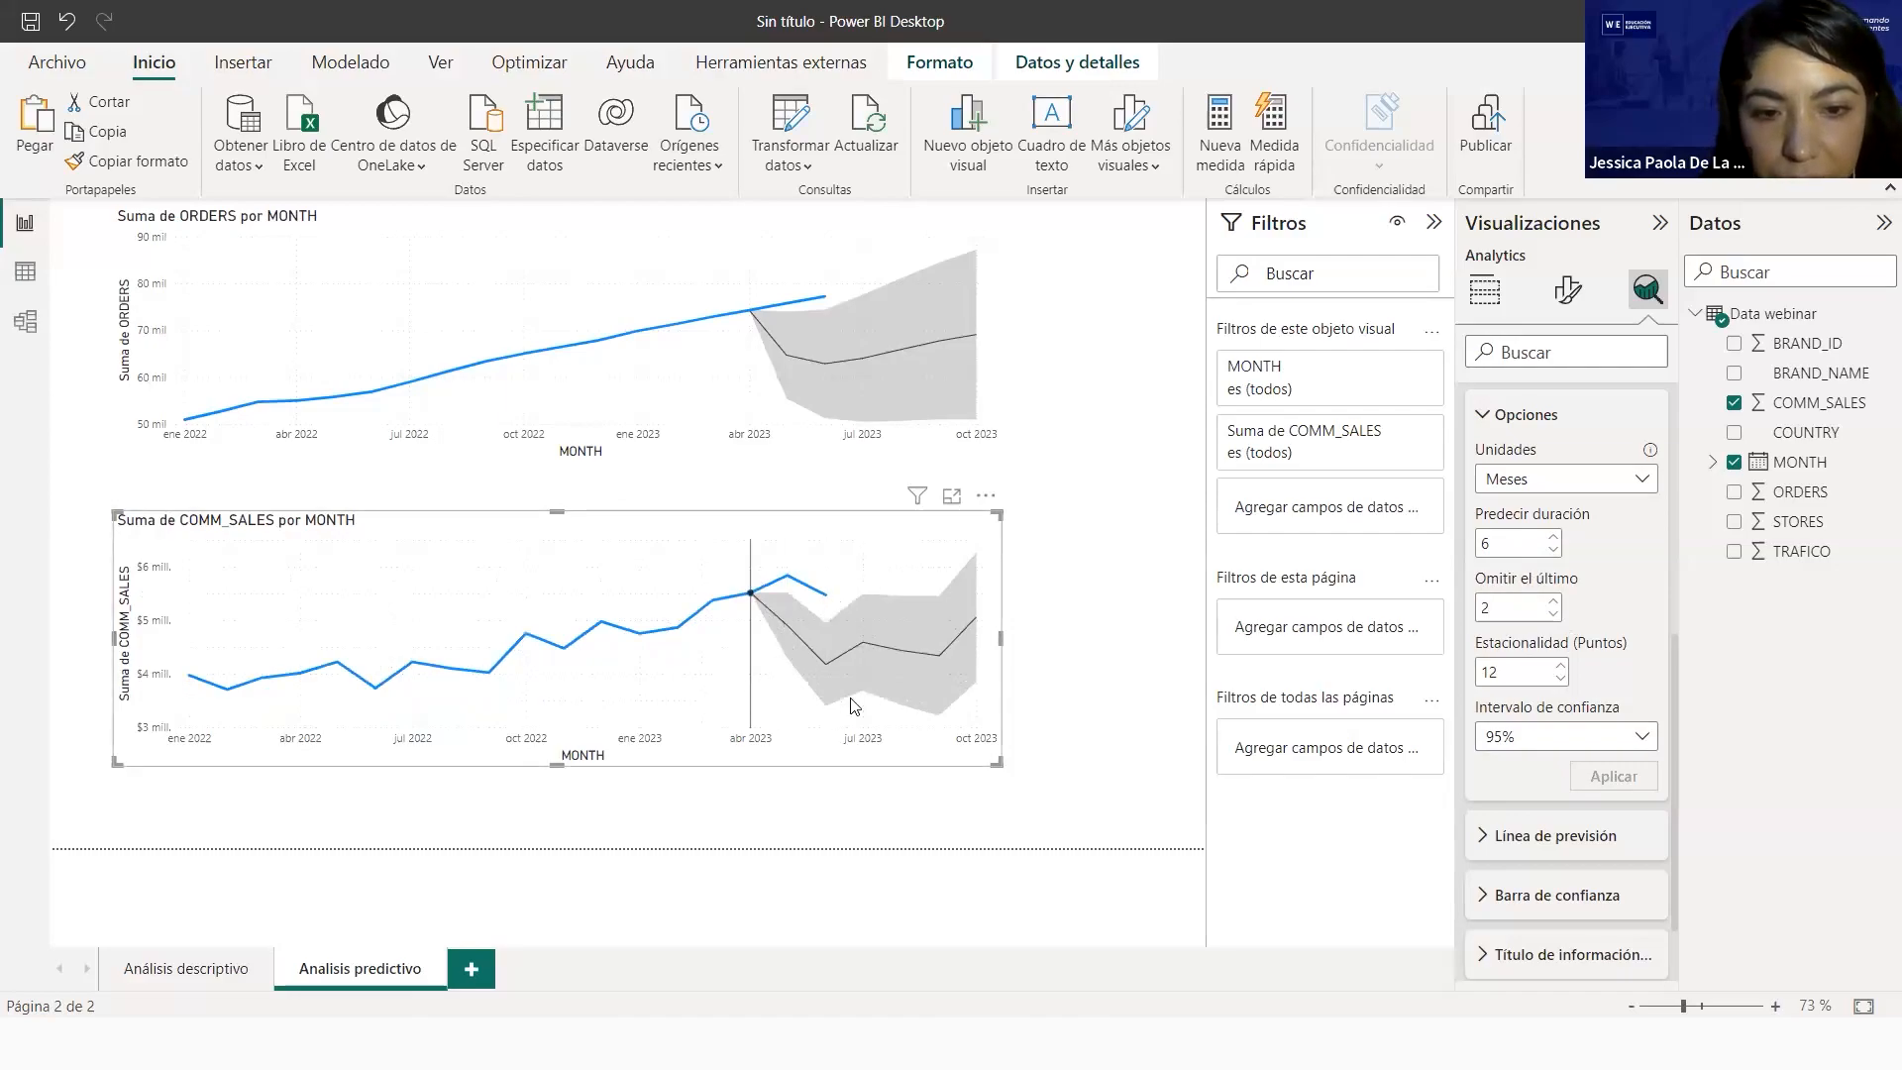
{"action": "mouse_move", "coordinate": [929, 639]}
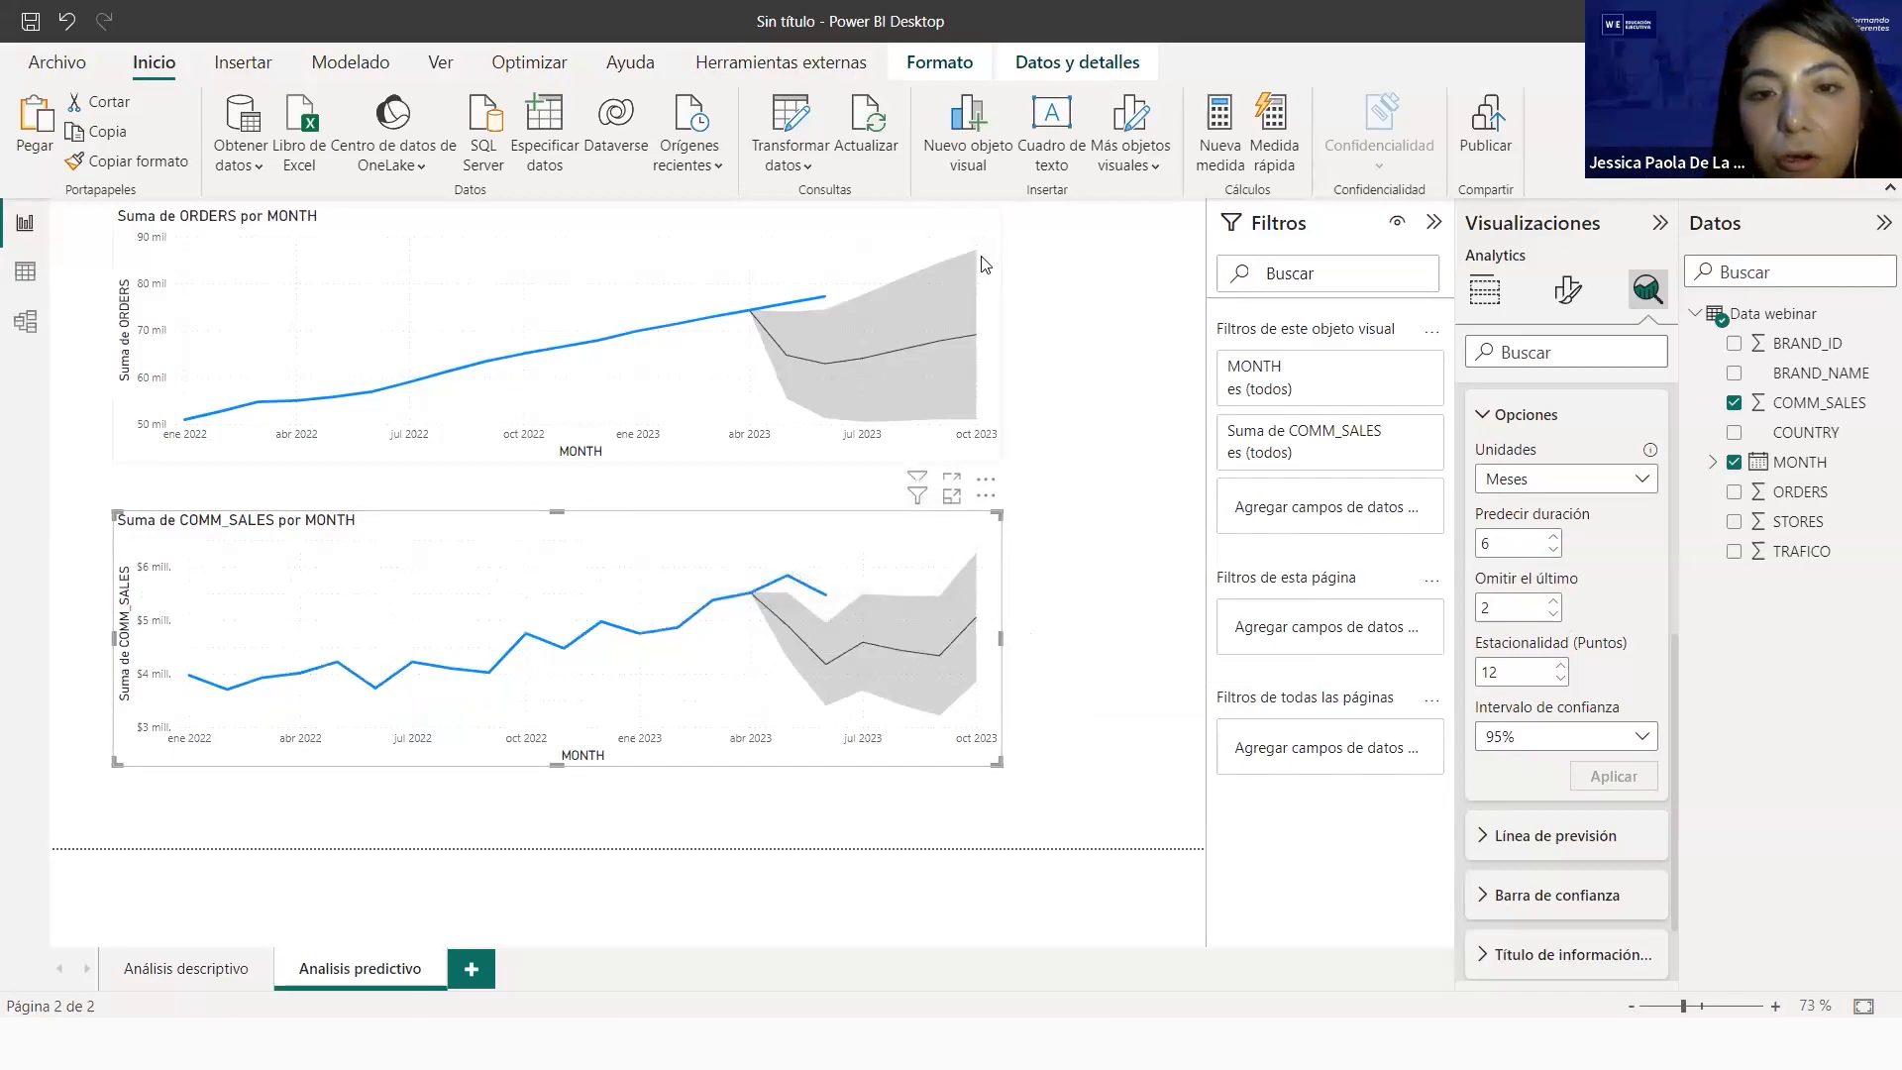
Show the COMM_SALES chart as a table, examine the forecast and confidence bound rows, and return to the report
{"action": "left_click", "coordinate": [985, 496]}
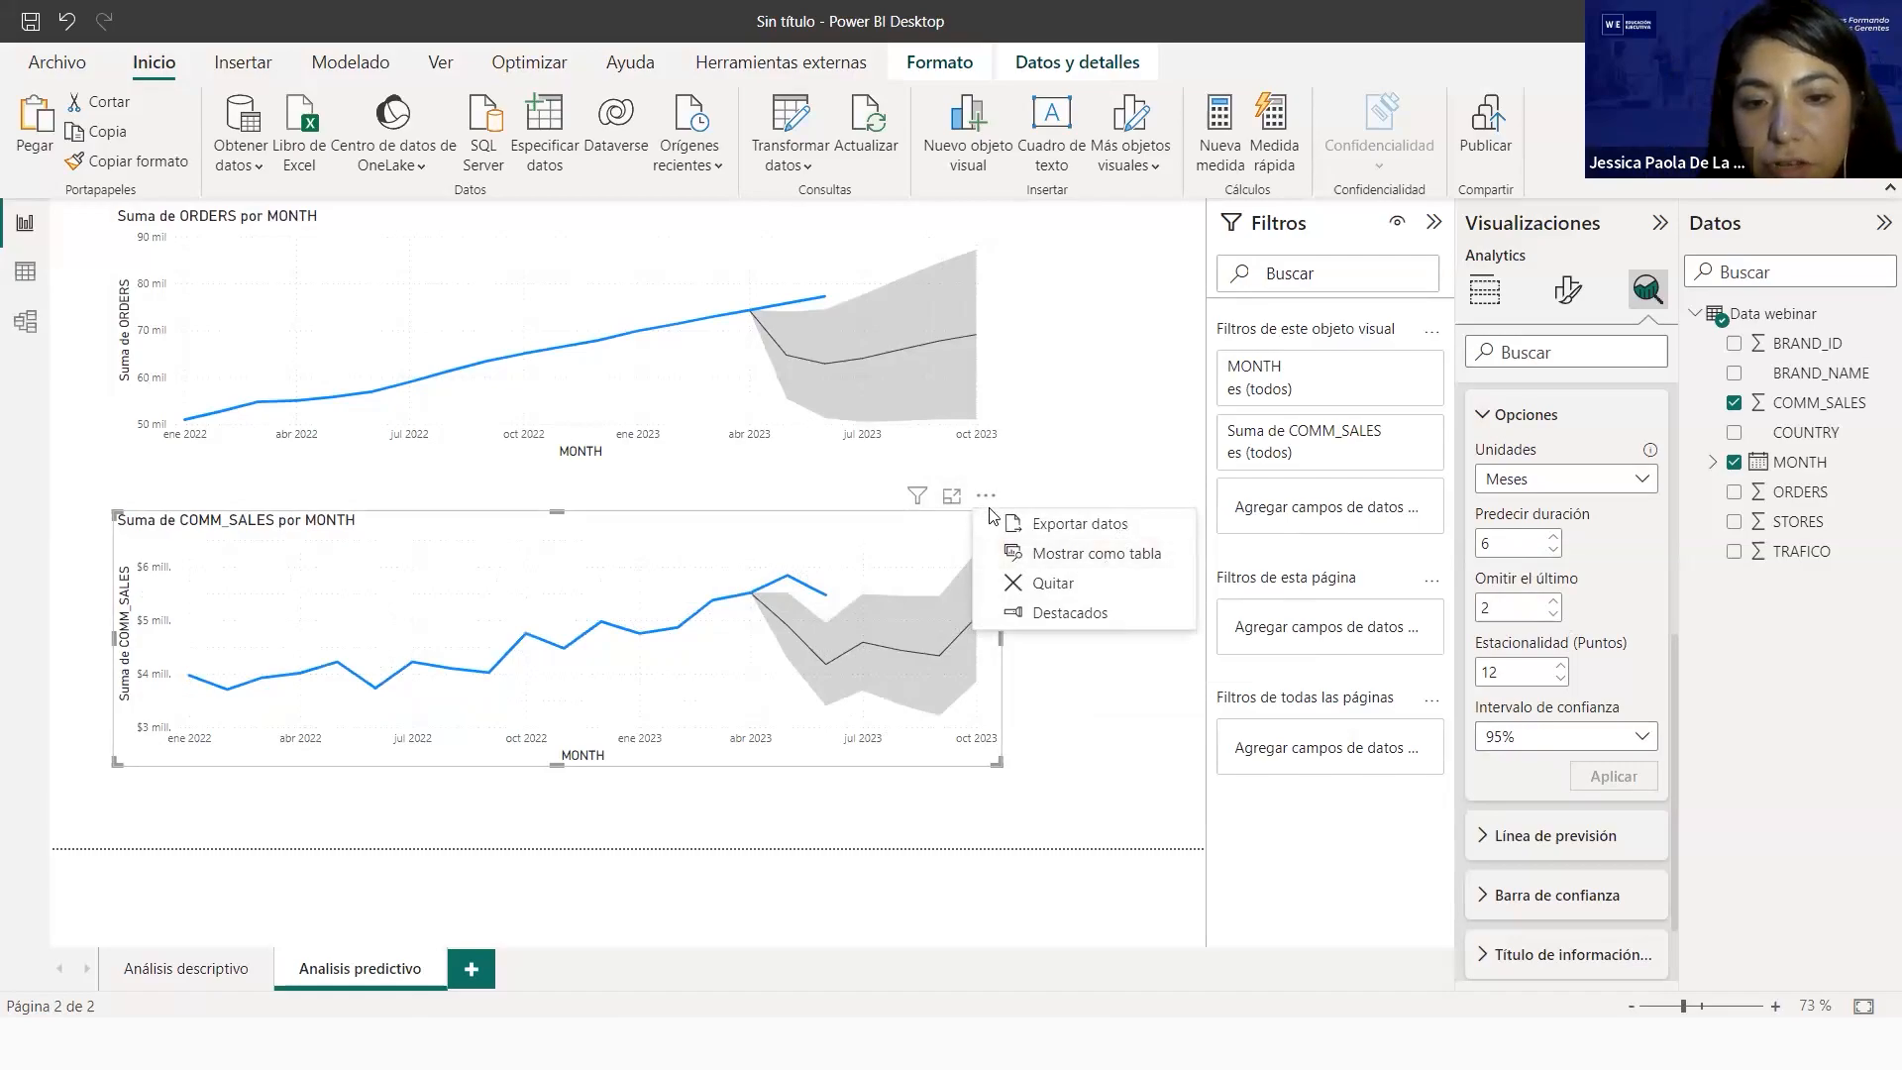
{"action": "left_click", "coordinate": [1046, 563]}
{"action": "left_click_drag", "start_coordinate": [1181, 671], "coordinate": [1188, 889]}
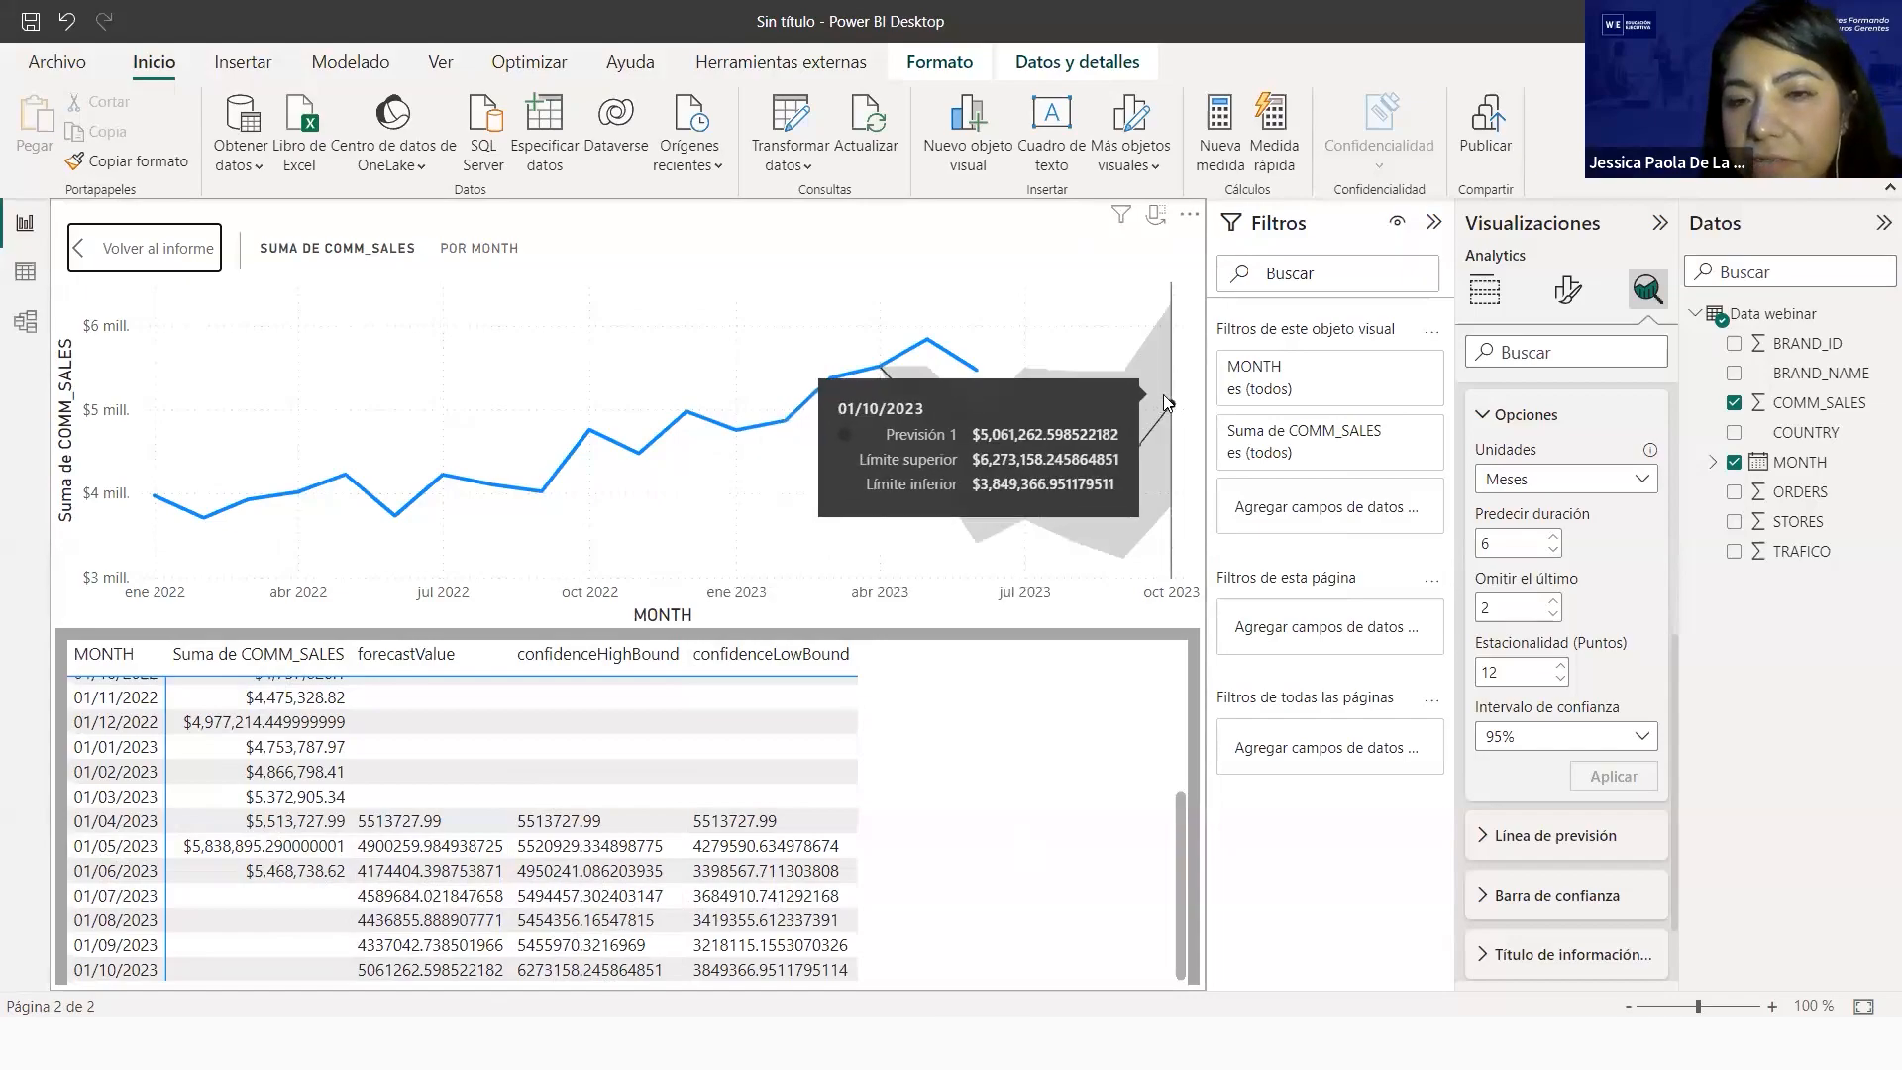
{"action": "left_click", "coordinate": [107, 256]}
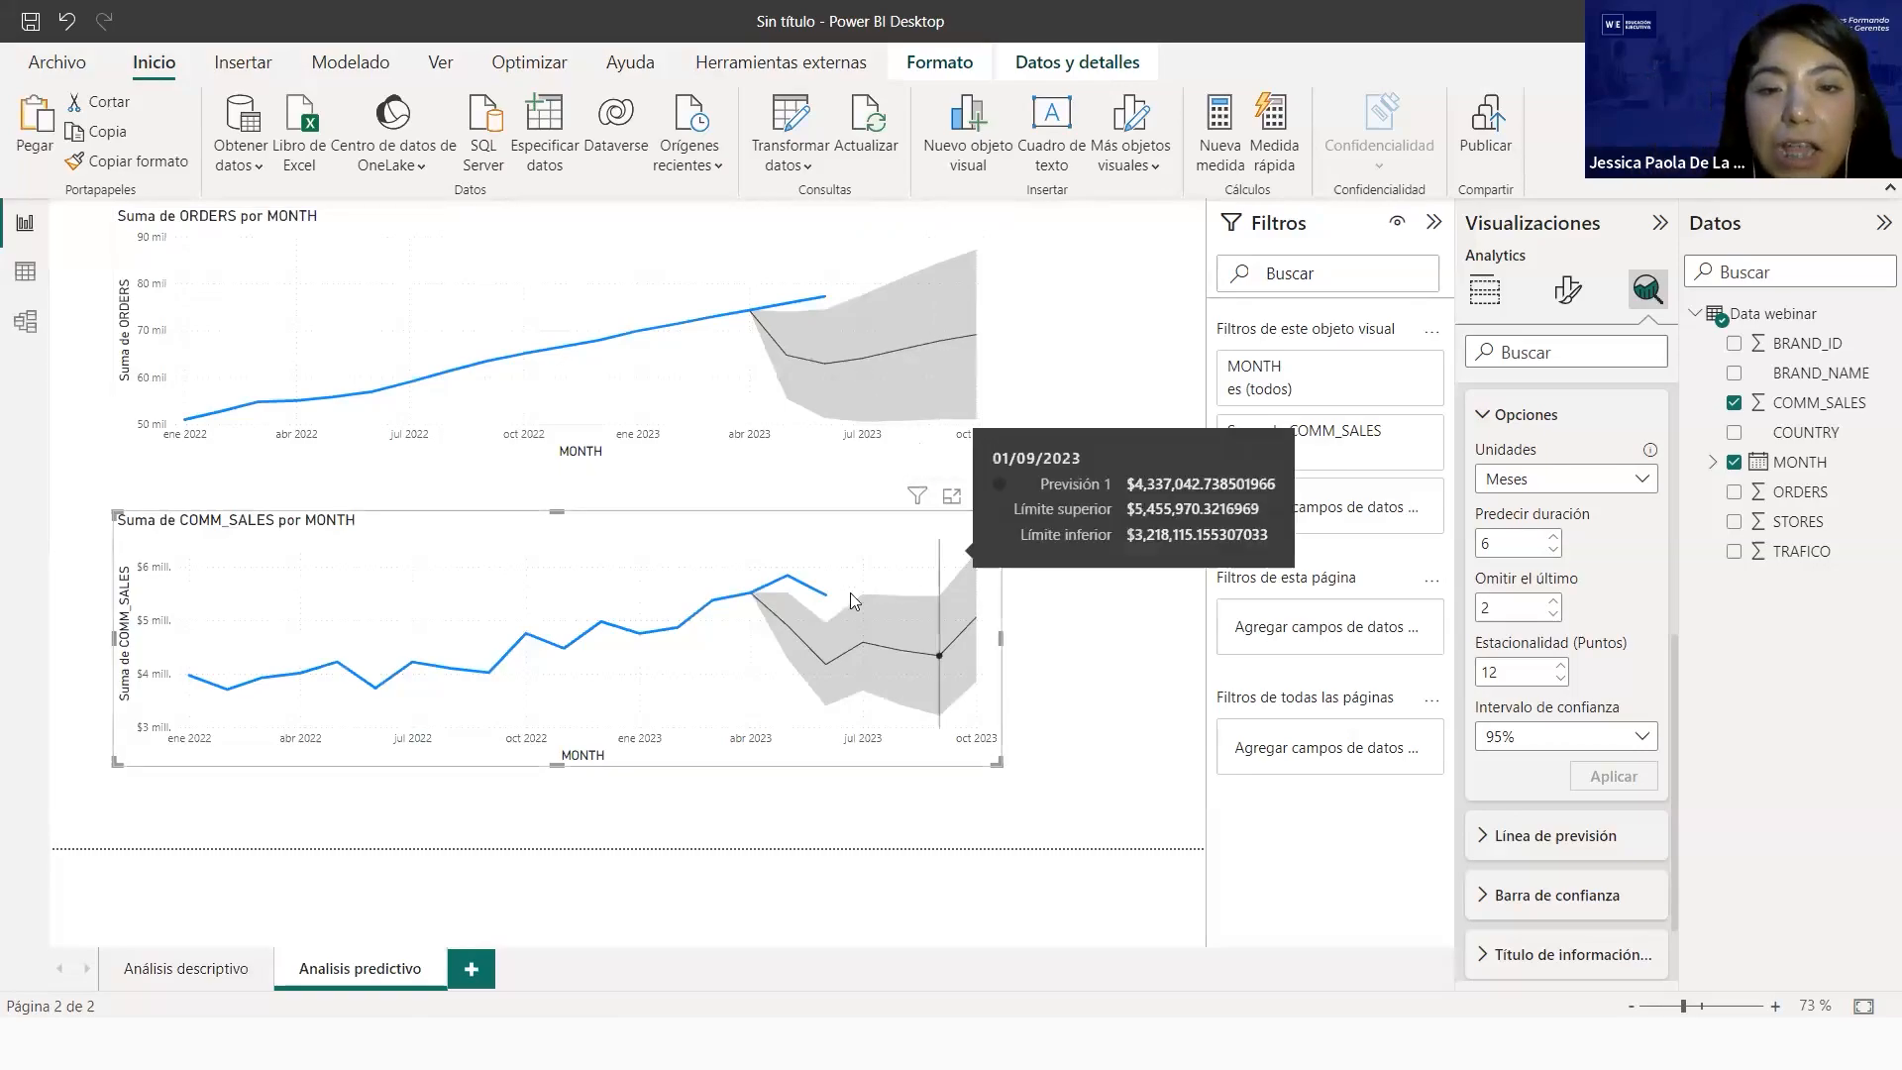
Deselect the COMM_SALES chart and inspect the monthly forecast values on the ORDERS chart
{"action": "left_click", "coordinate": [1058, 533]}
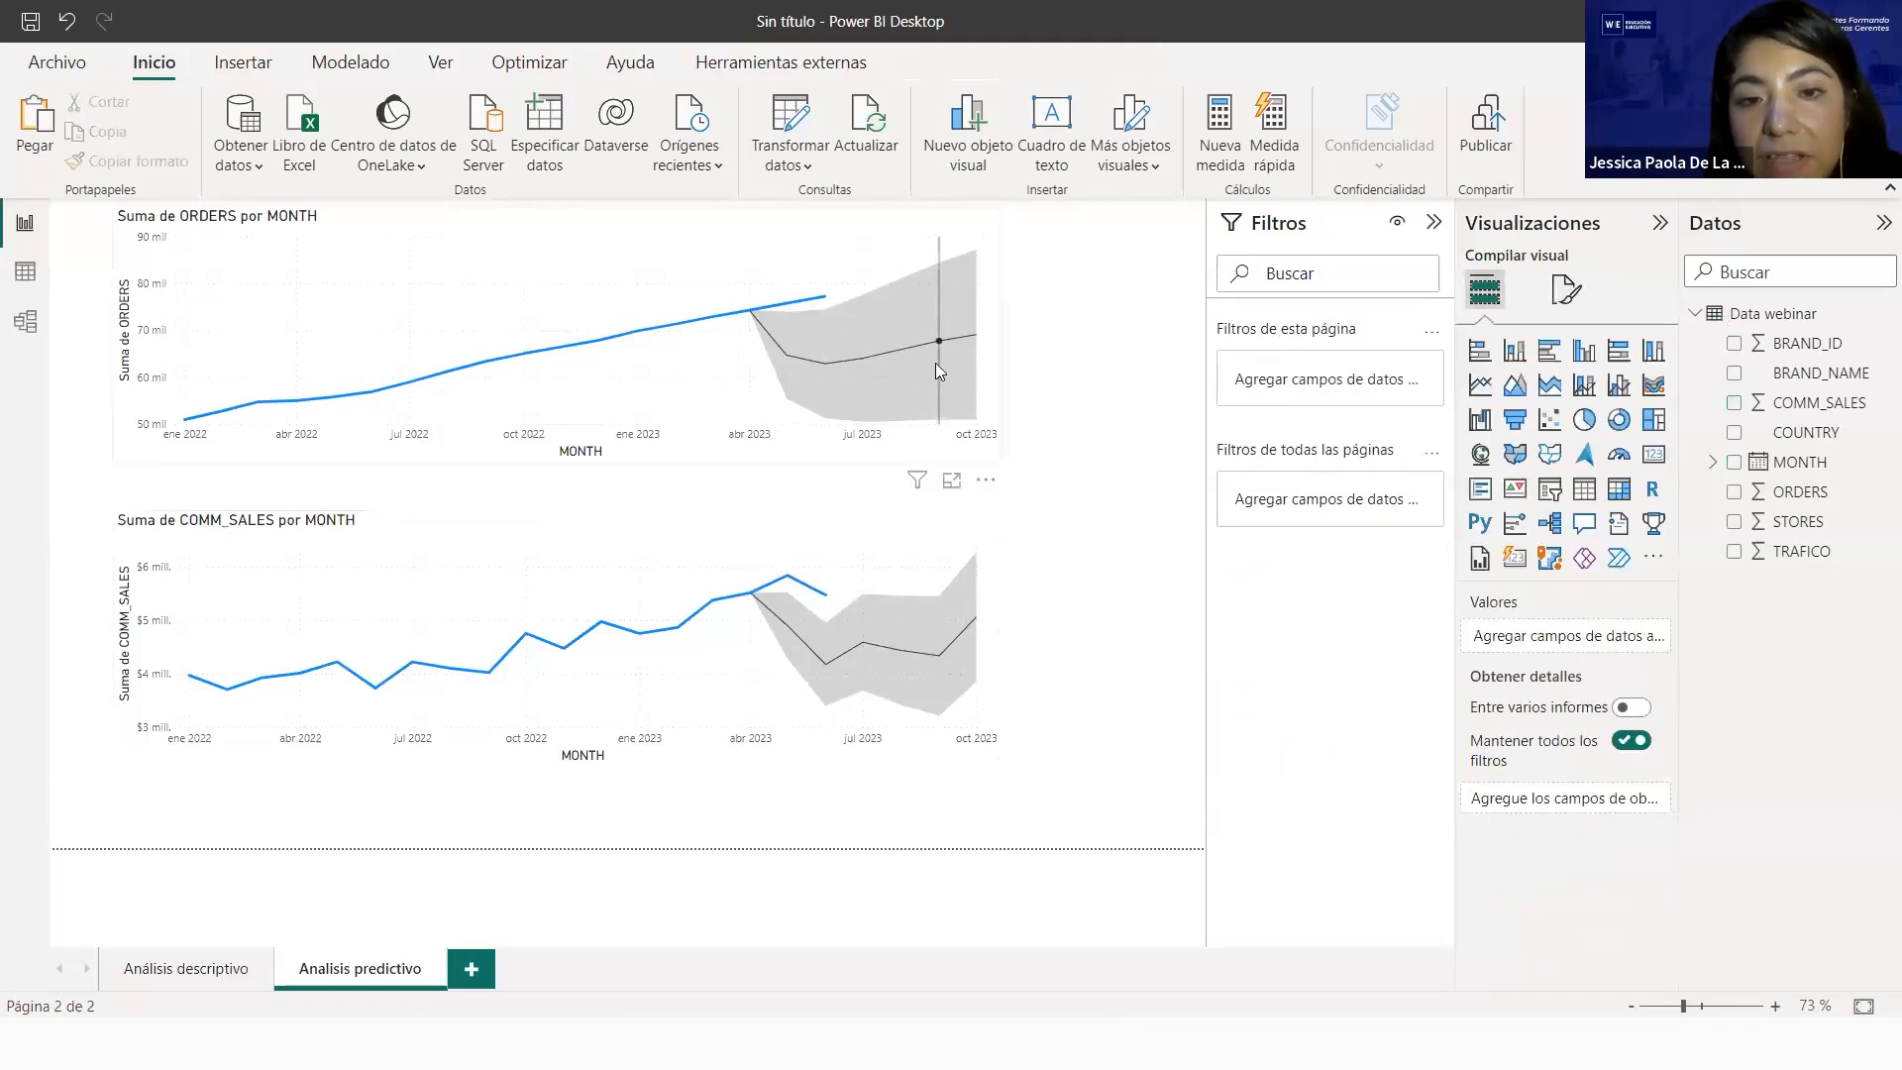
{"action": "mouse_move", "coordinate": [814, 389]}
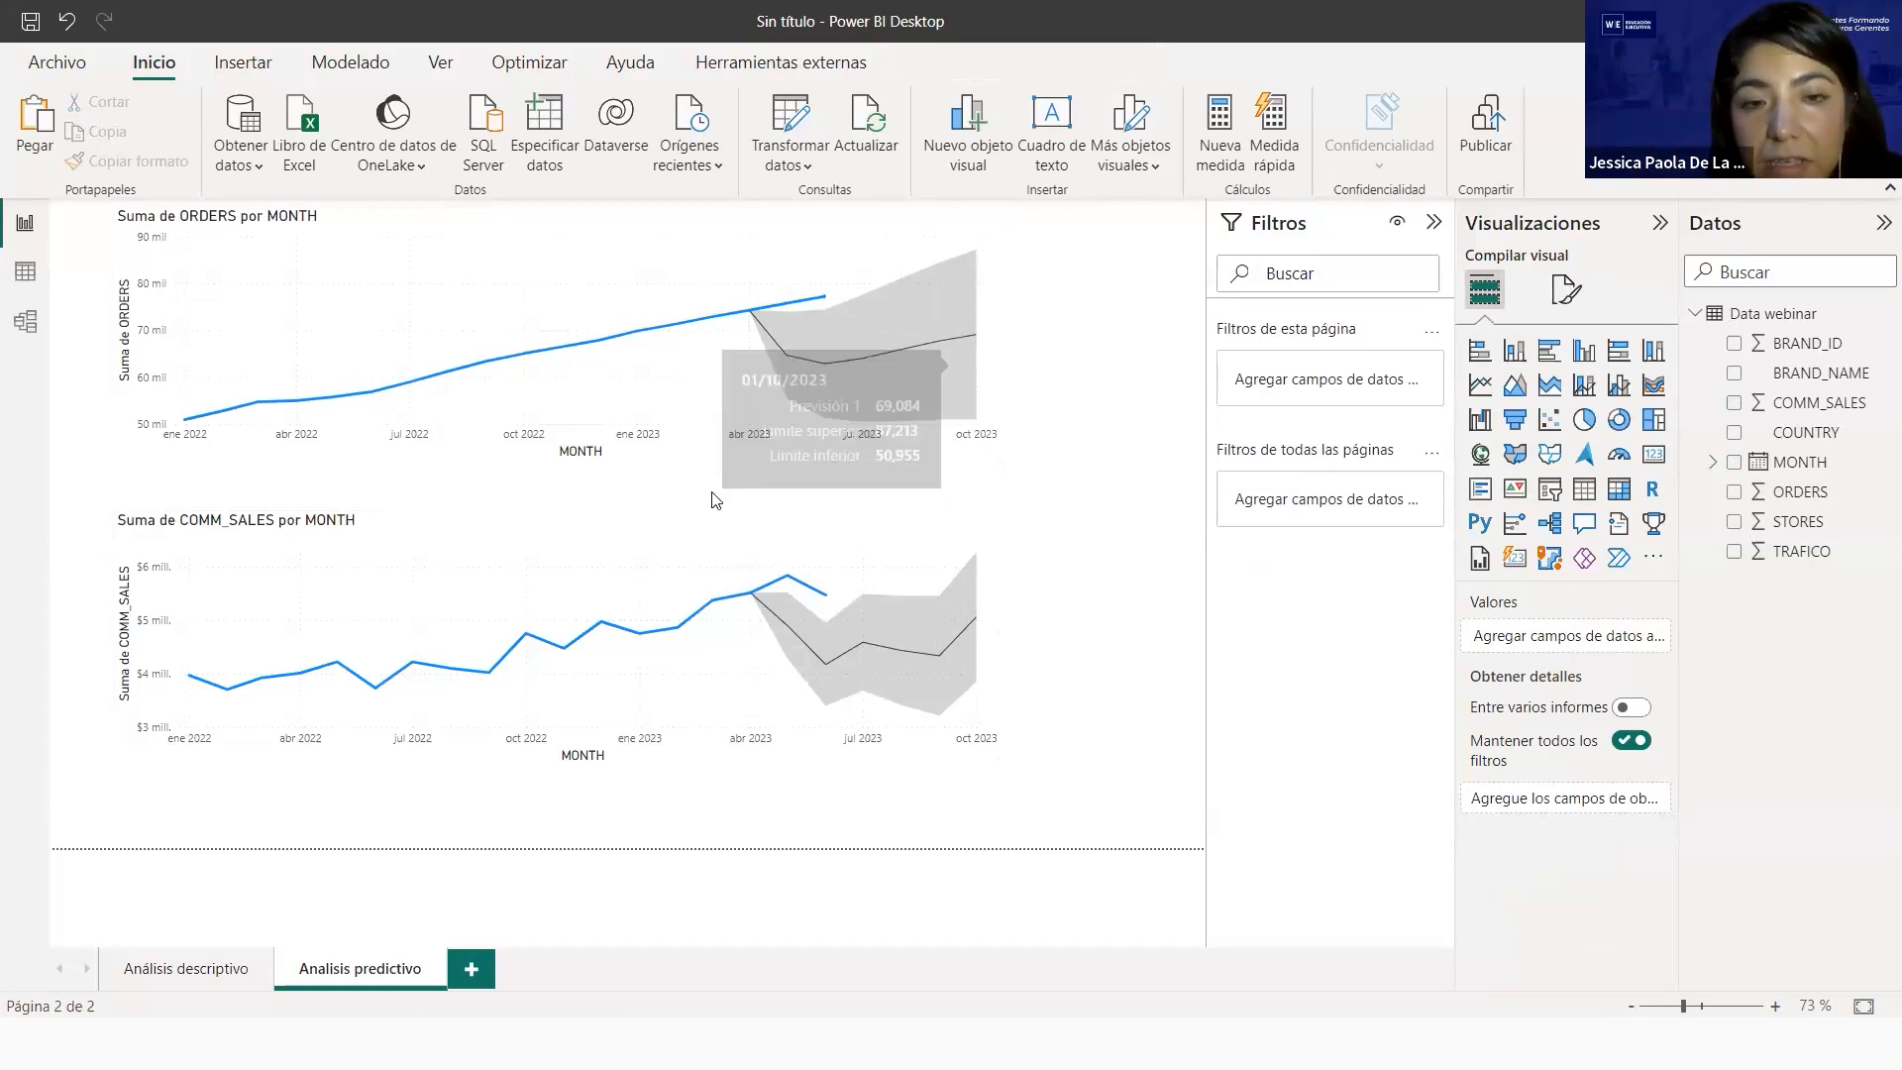
{"action": "mouse_move", "coordinate": [863, 347]}
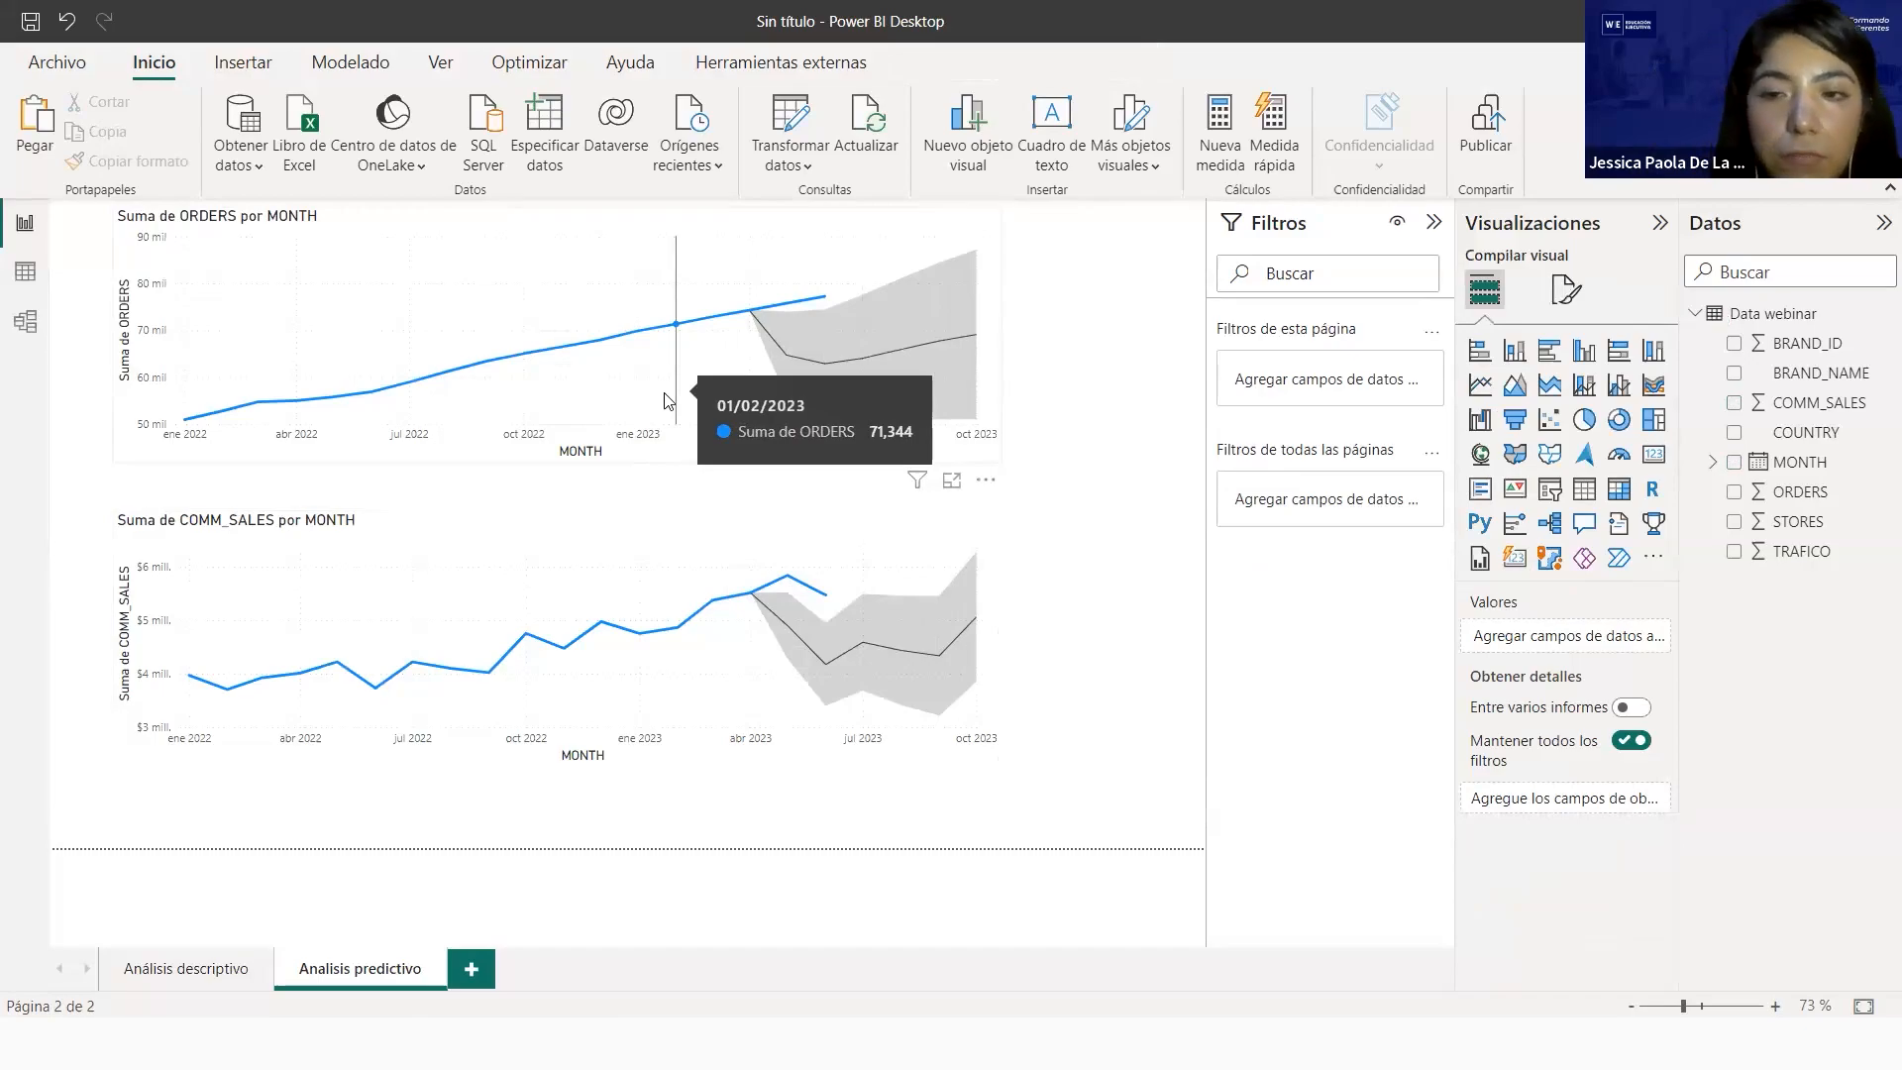
{"action": "key", "text": "alt+Tab"}
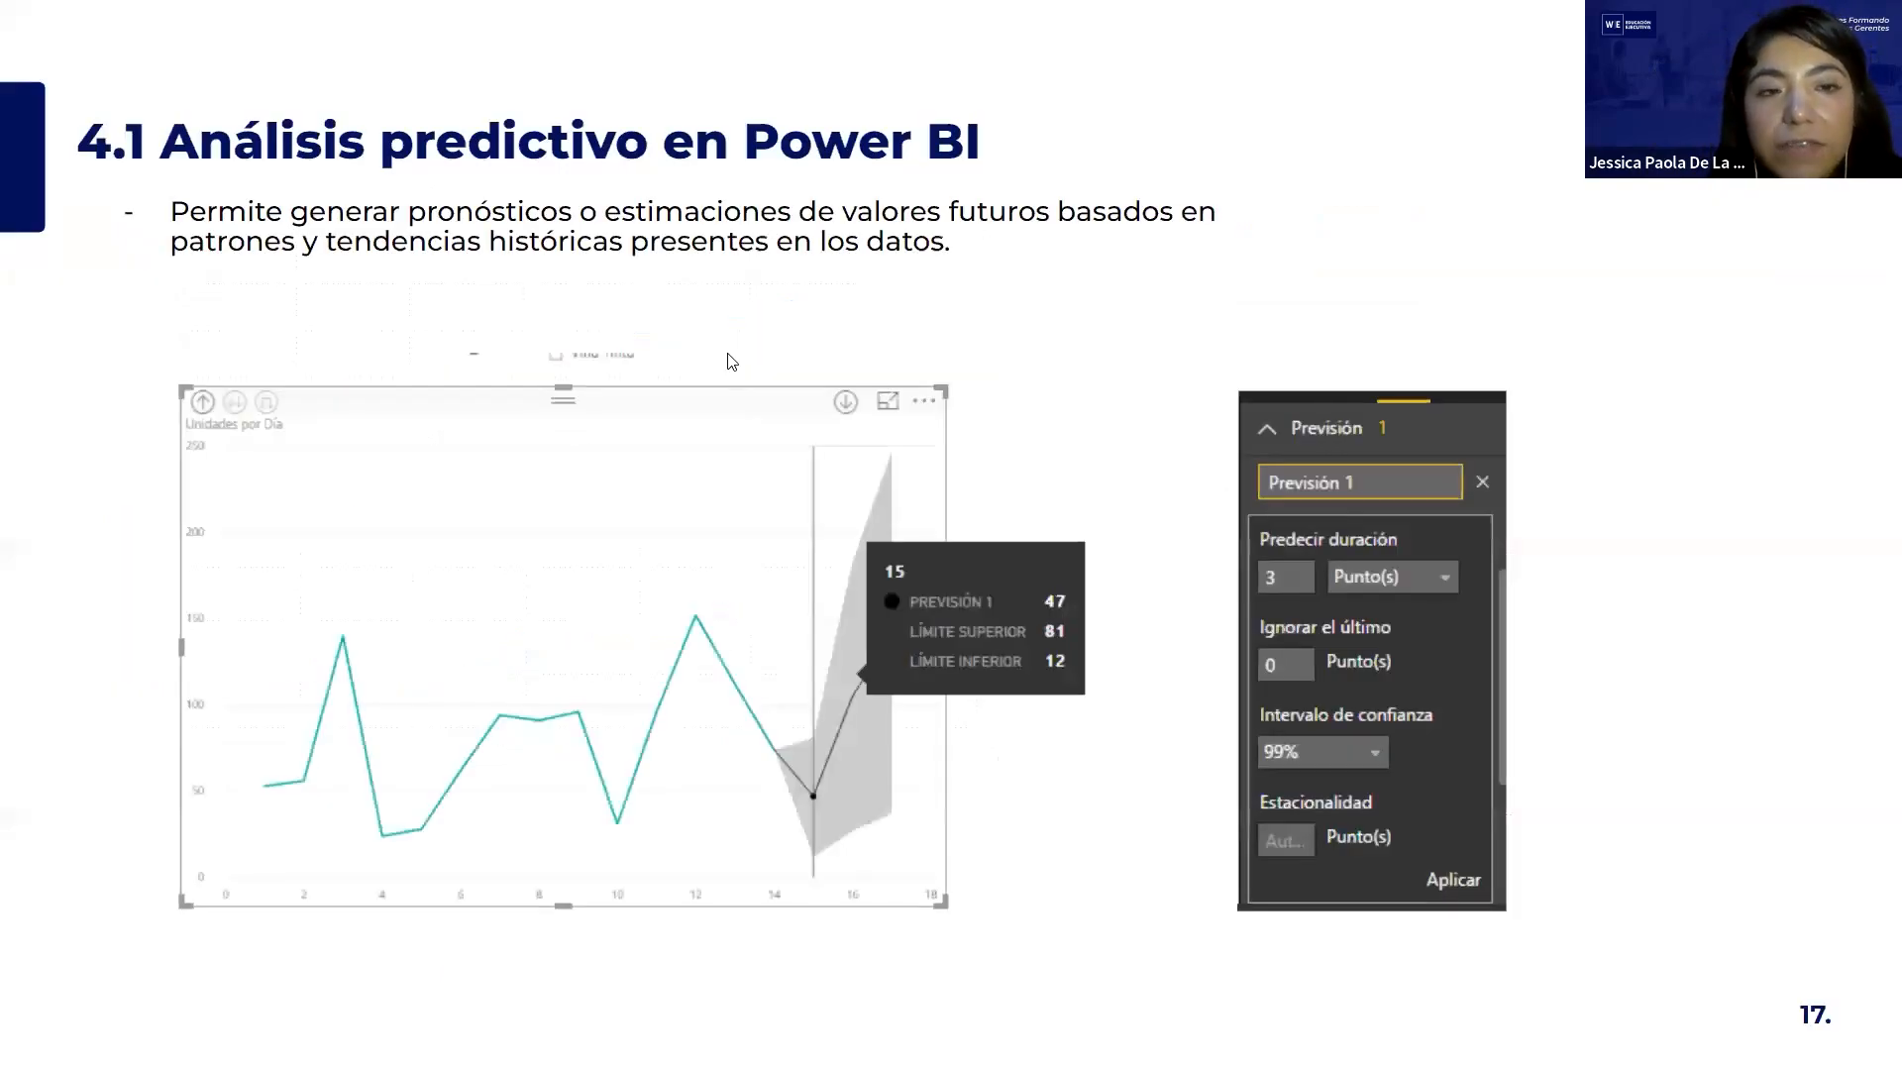
{"action": "key", "text": "Right"}
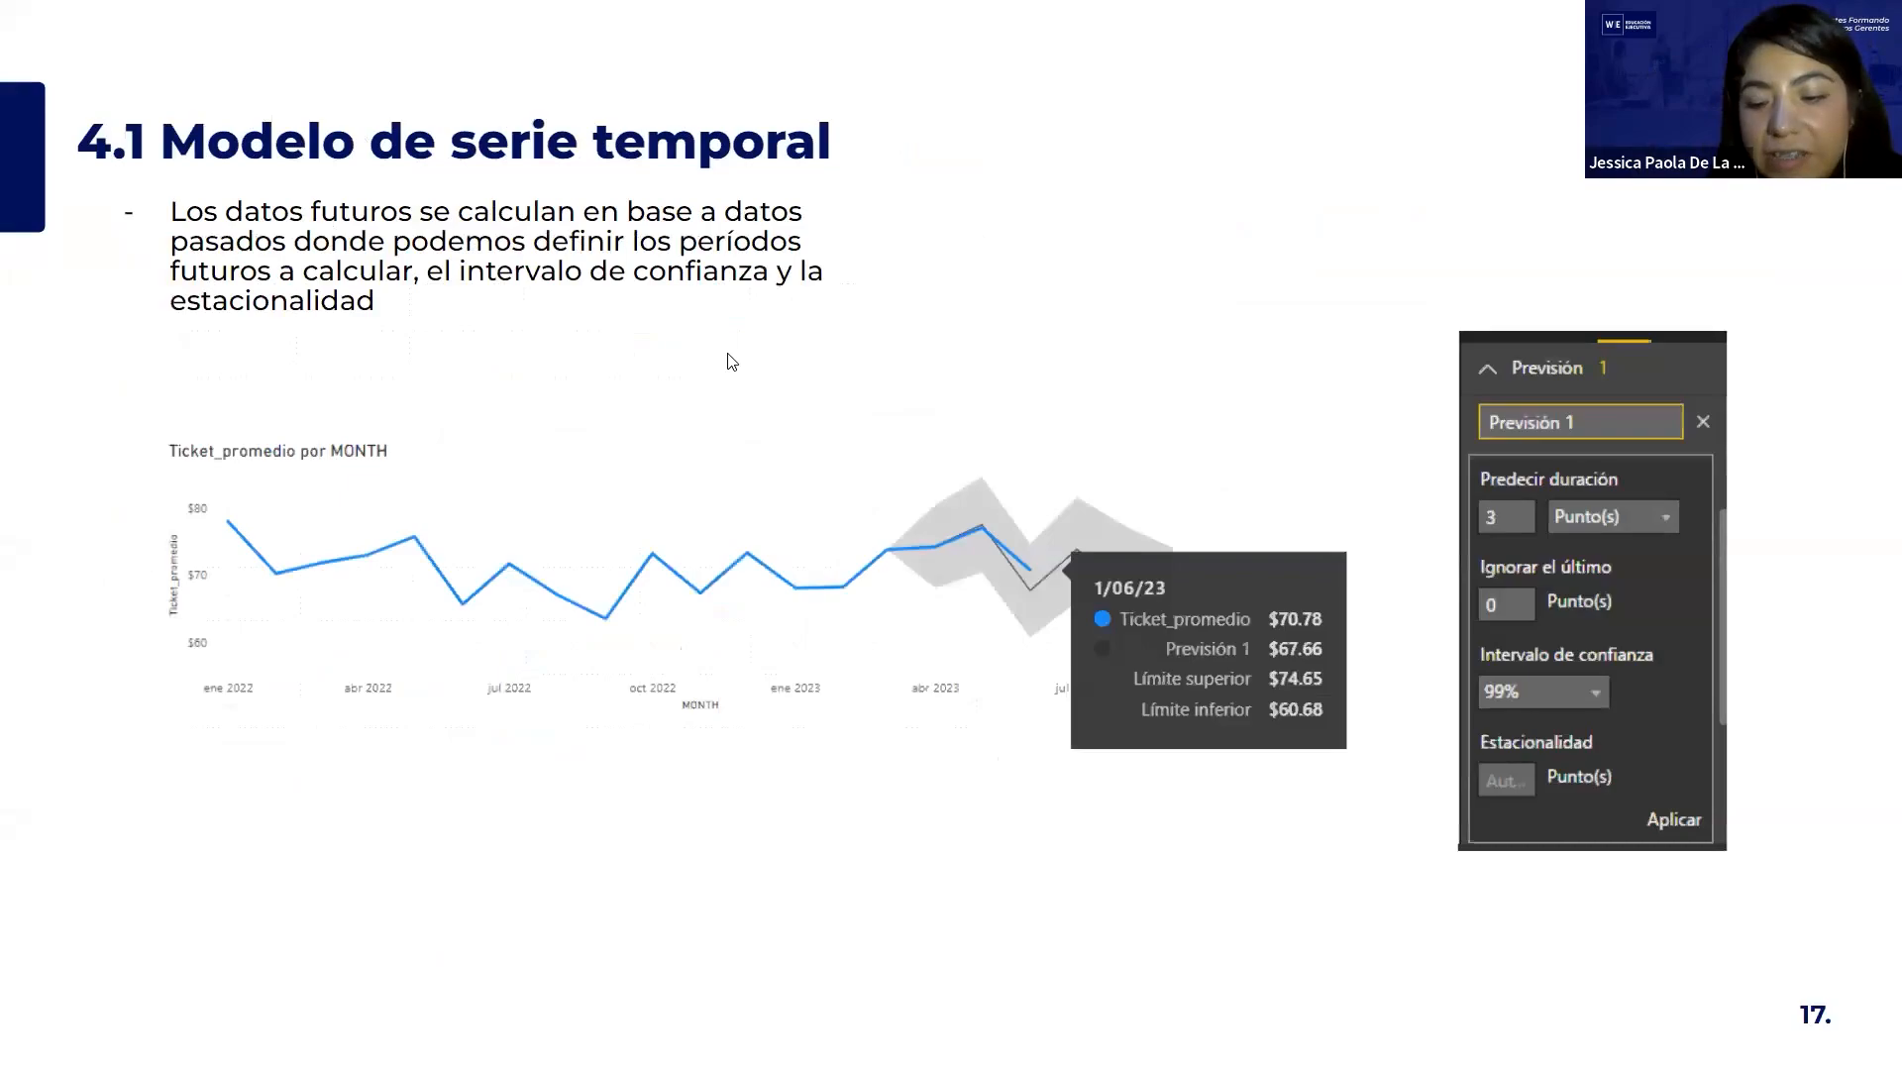
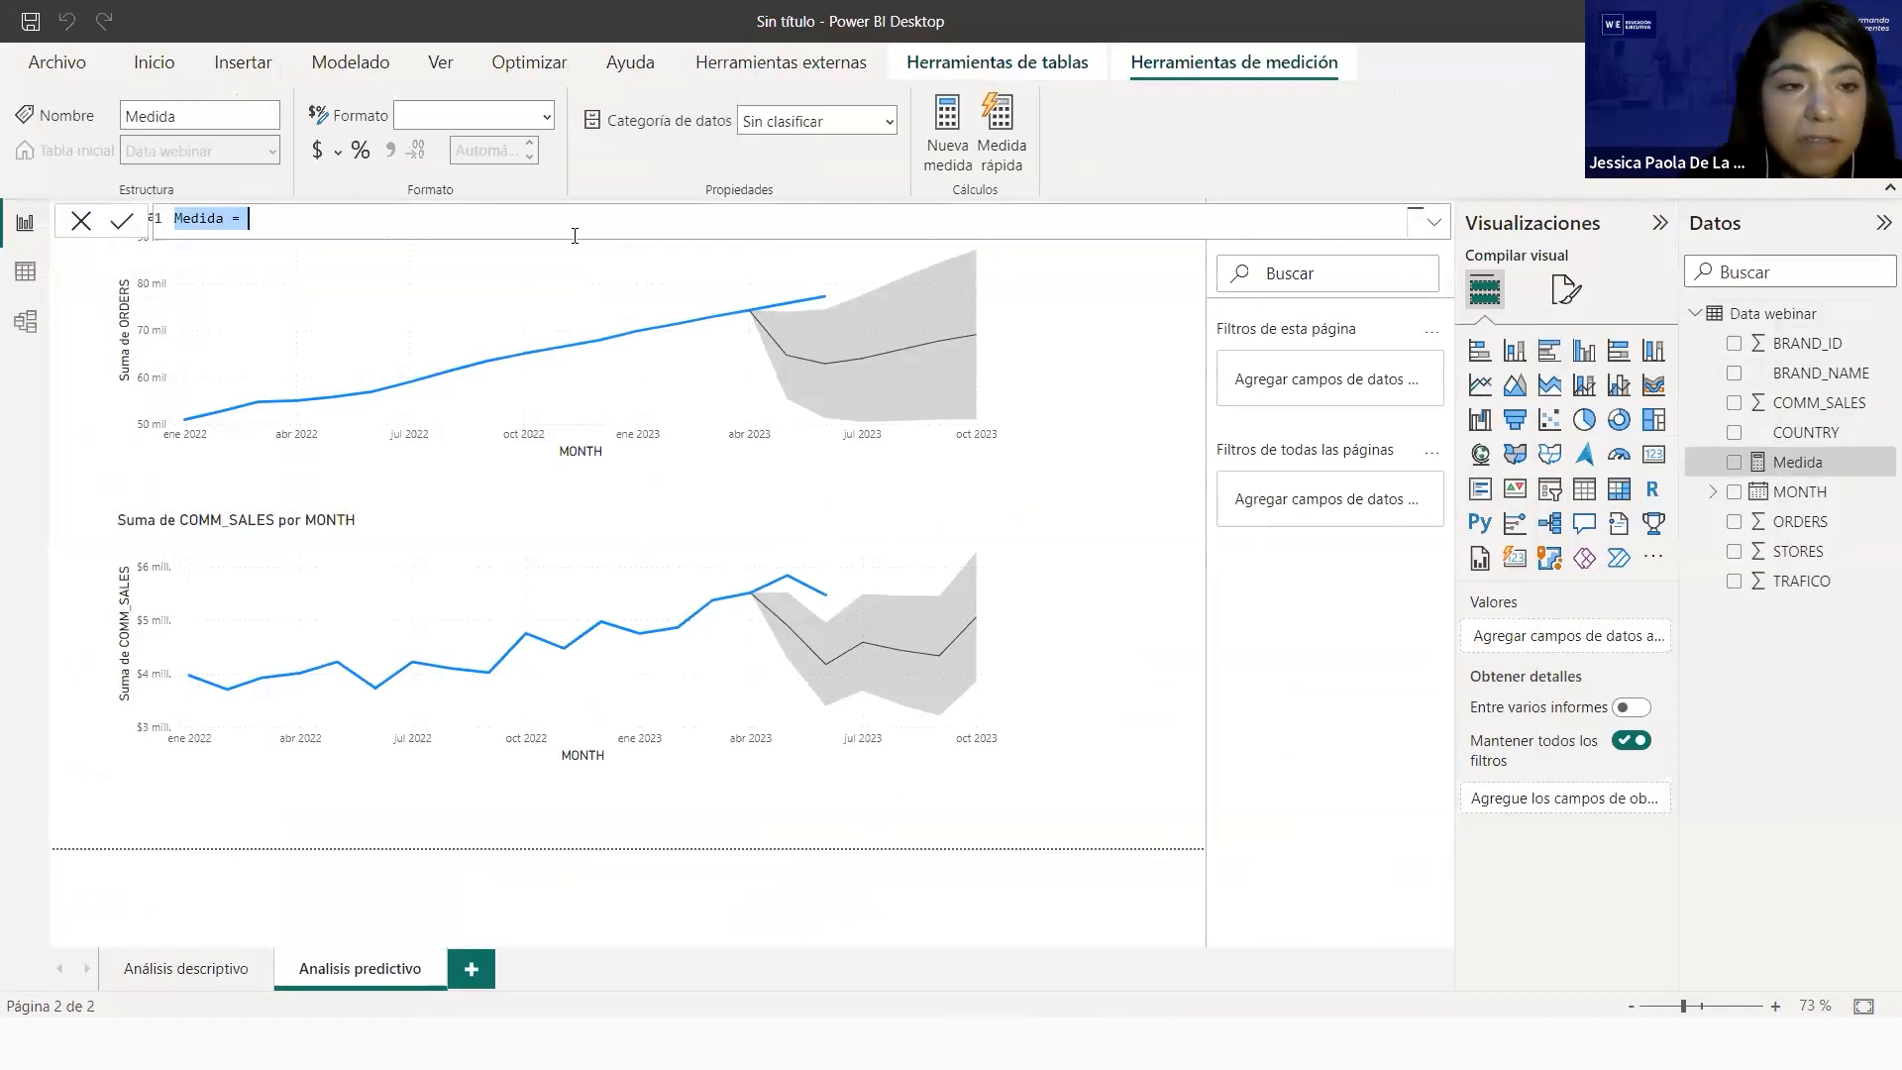
Replace the default name of the new measure with Ticket_promedio
{"action": "key", "text": "Home"}
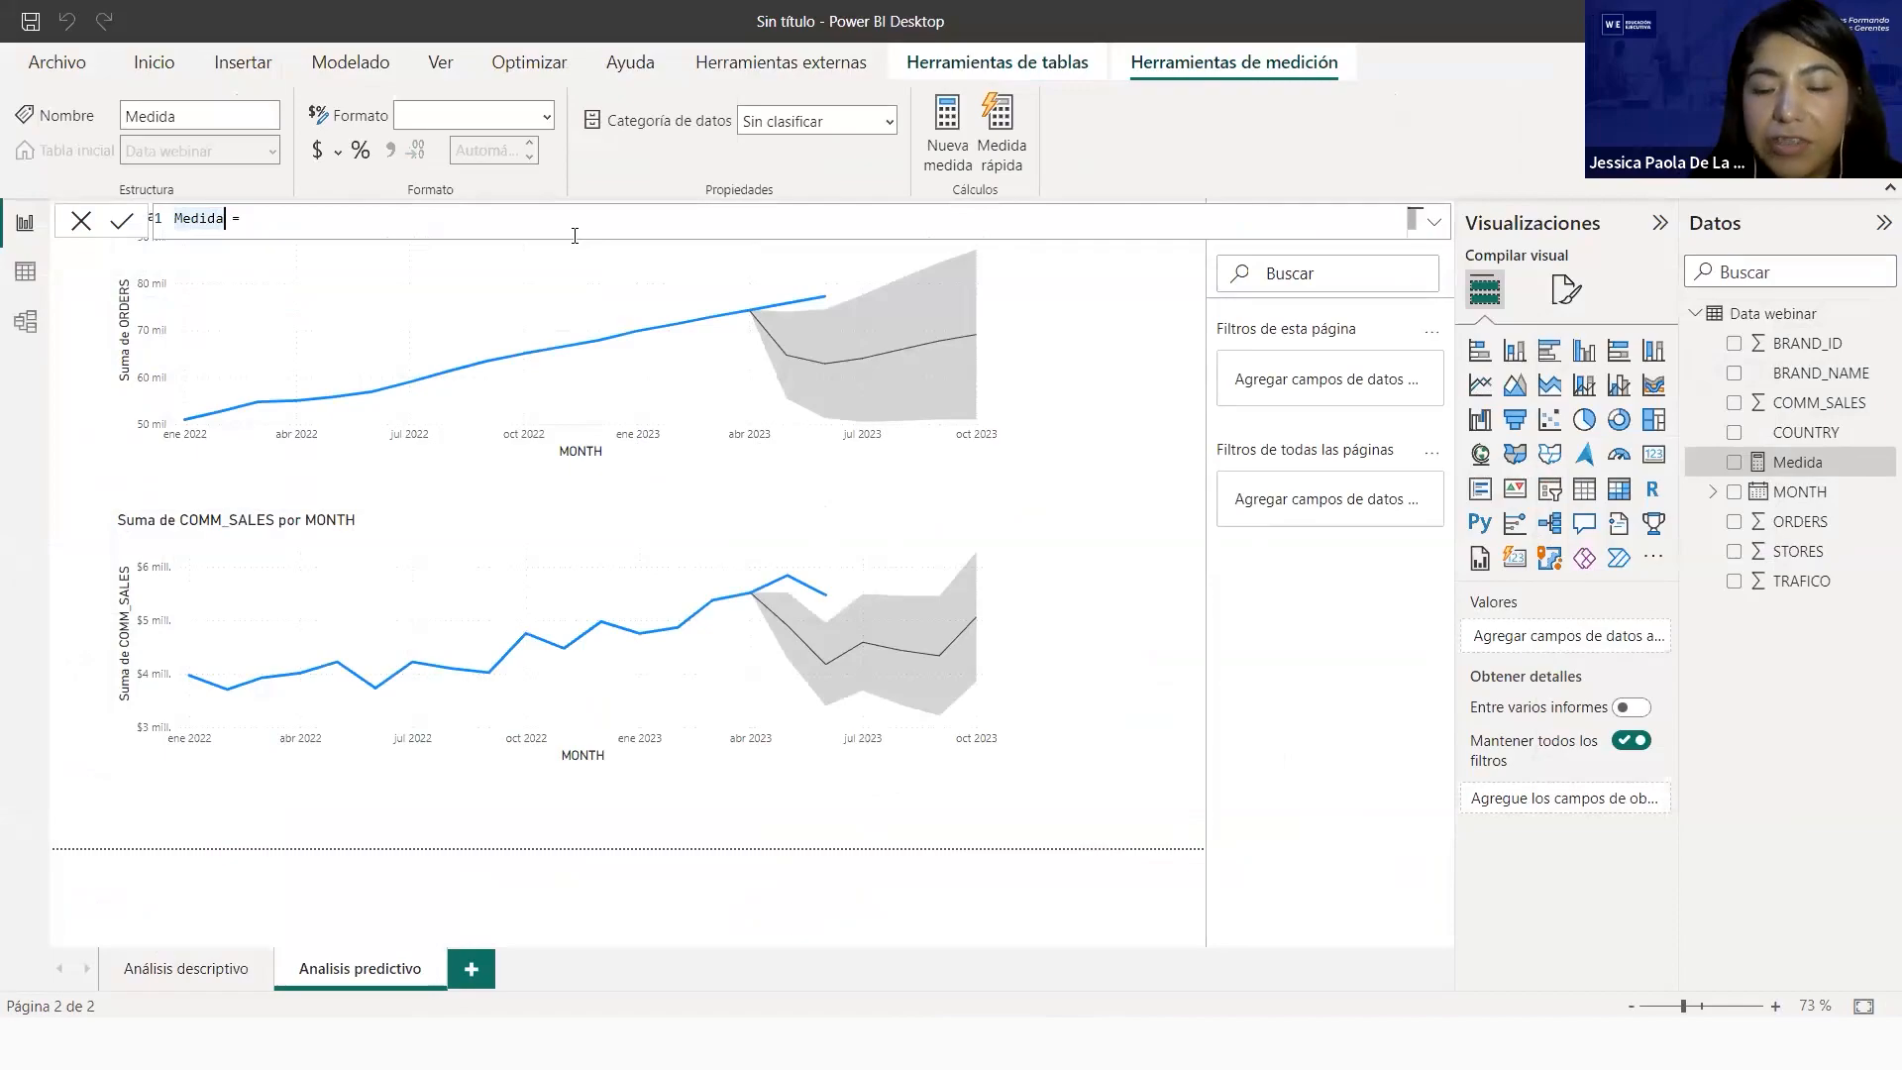
{"action": "key", "text": "BackSpace"}
{"action": "key", "text": "BackSpace"}
{"action": "key", "text": "BackSpace"}
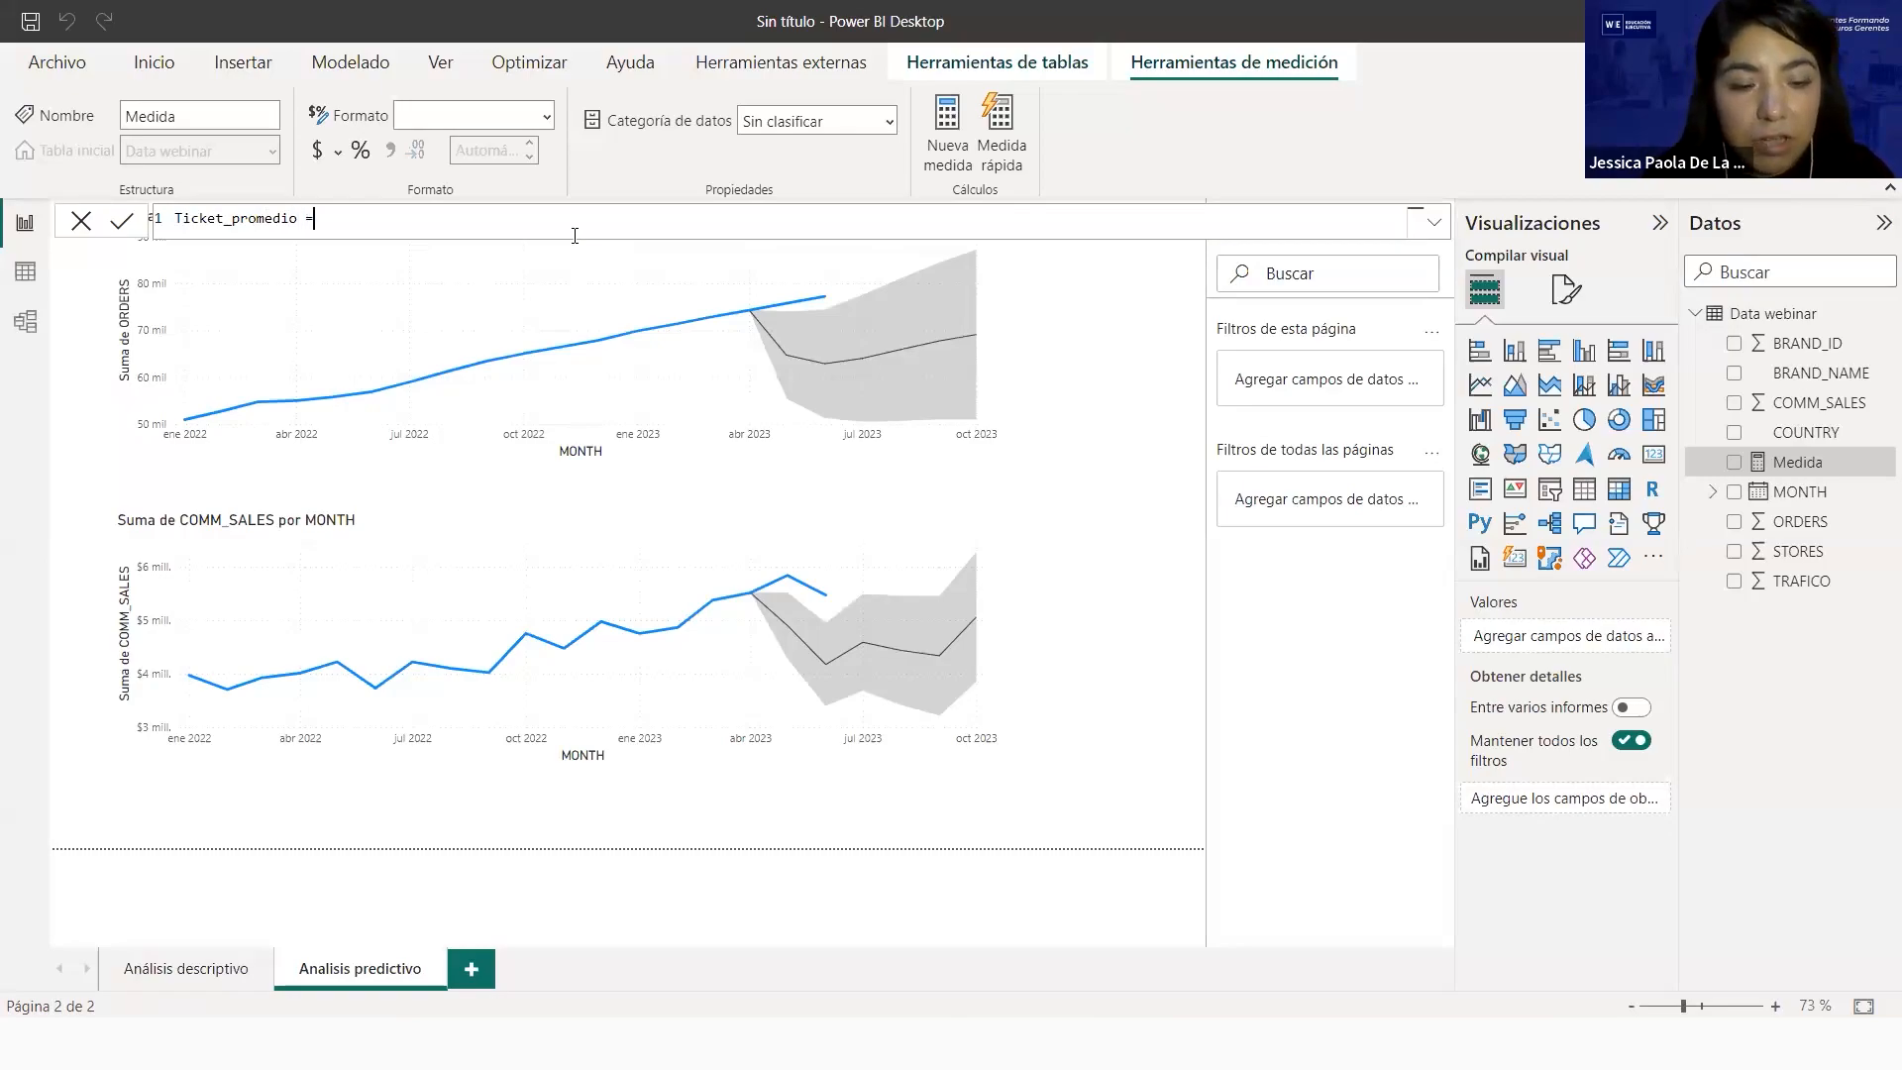
Define Ticket_promedio as sum('Data webinar'[COMM_SALES])/sum([ORDERS]) and commit the measure
{"action": "type", "text": "sum("}
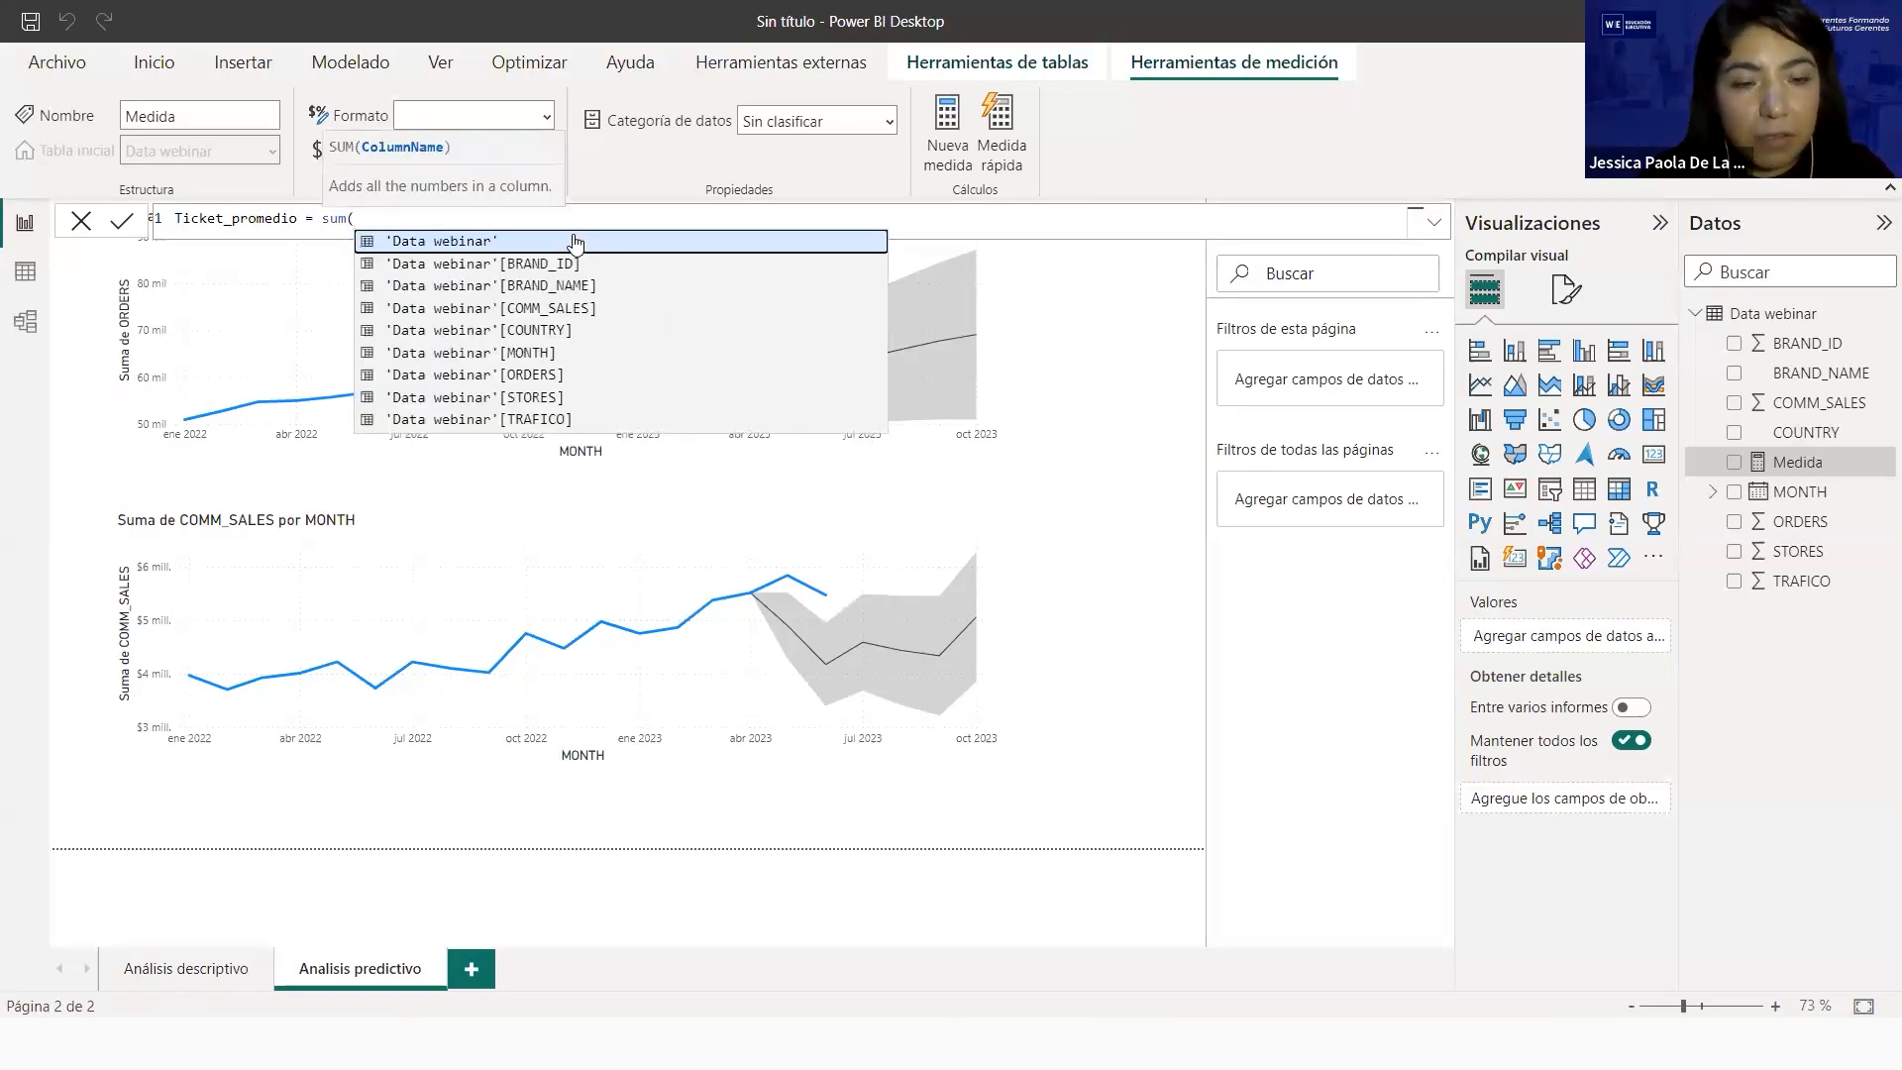
{"action": "left_click", "coordinate": [562, 308]}
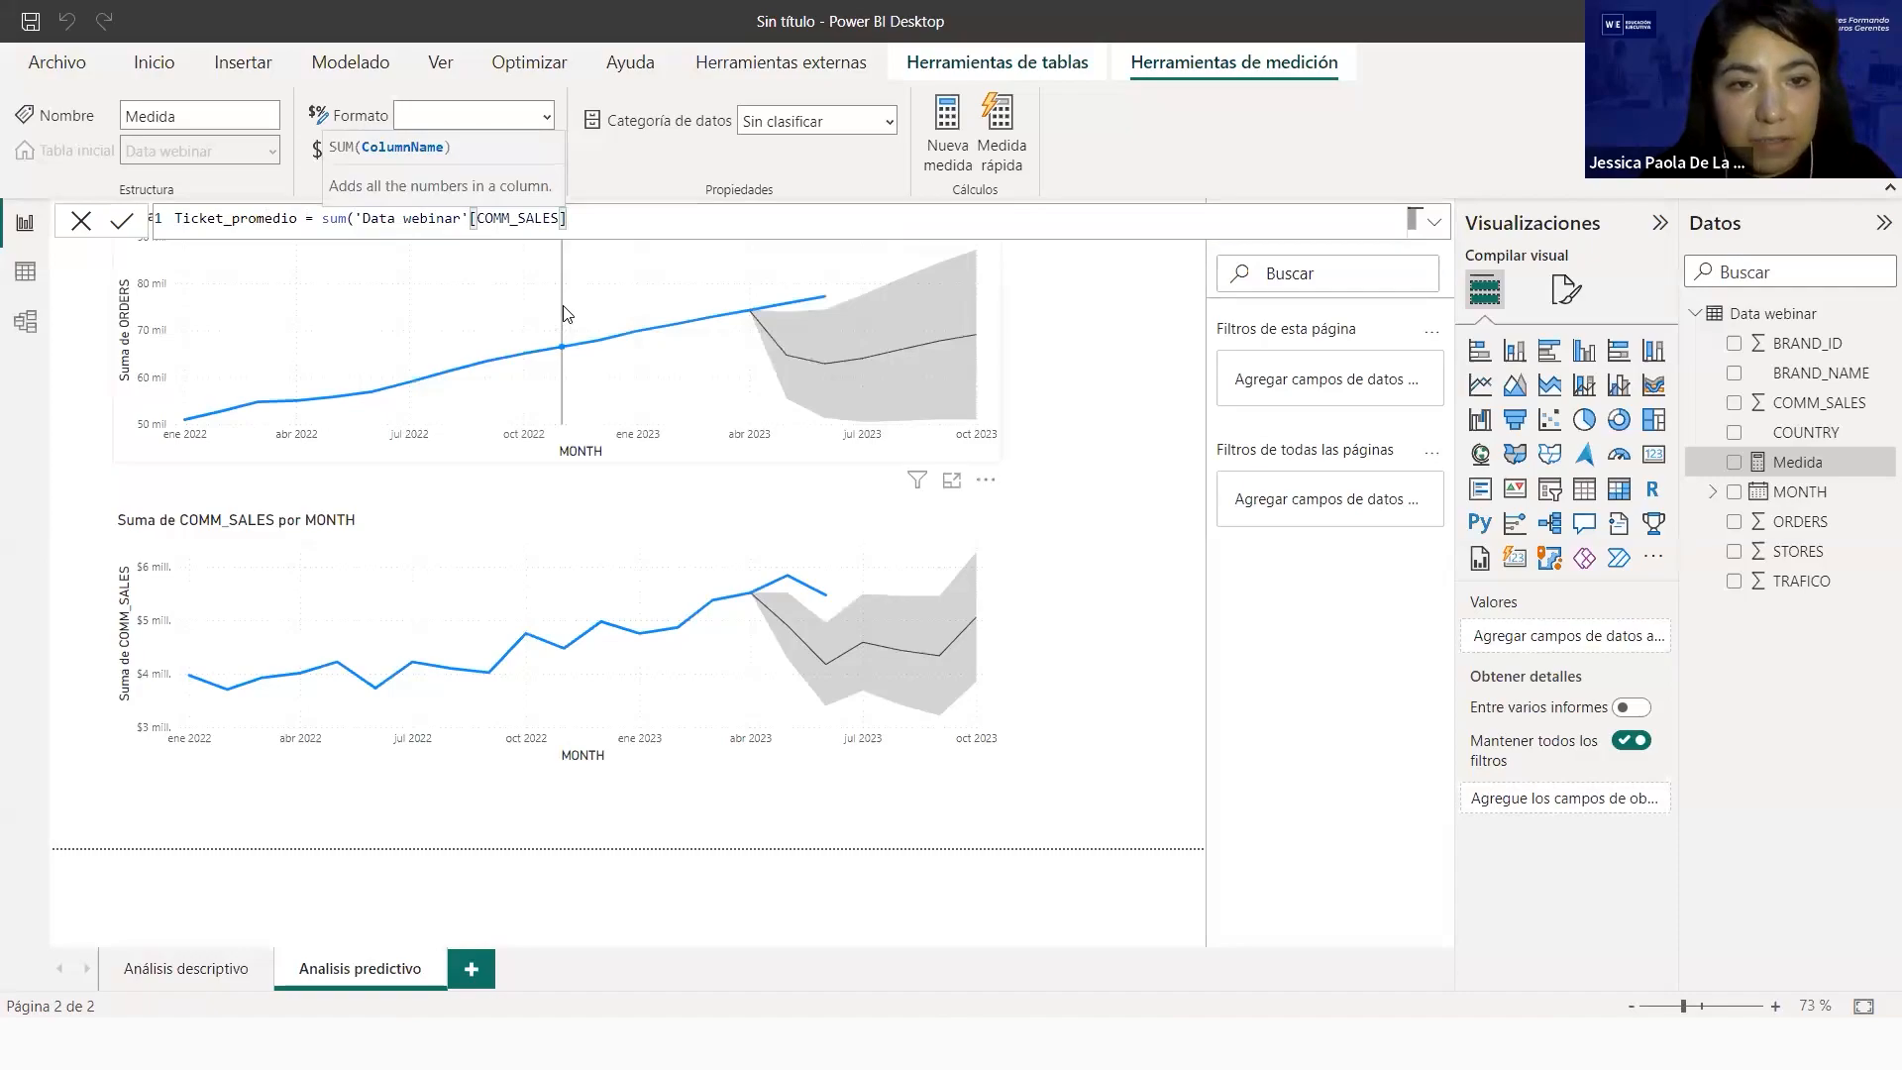
{"action": "type", "text": ")/s"}
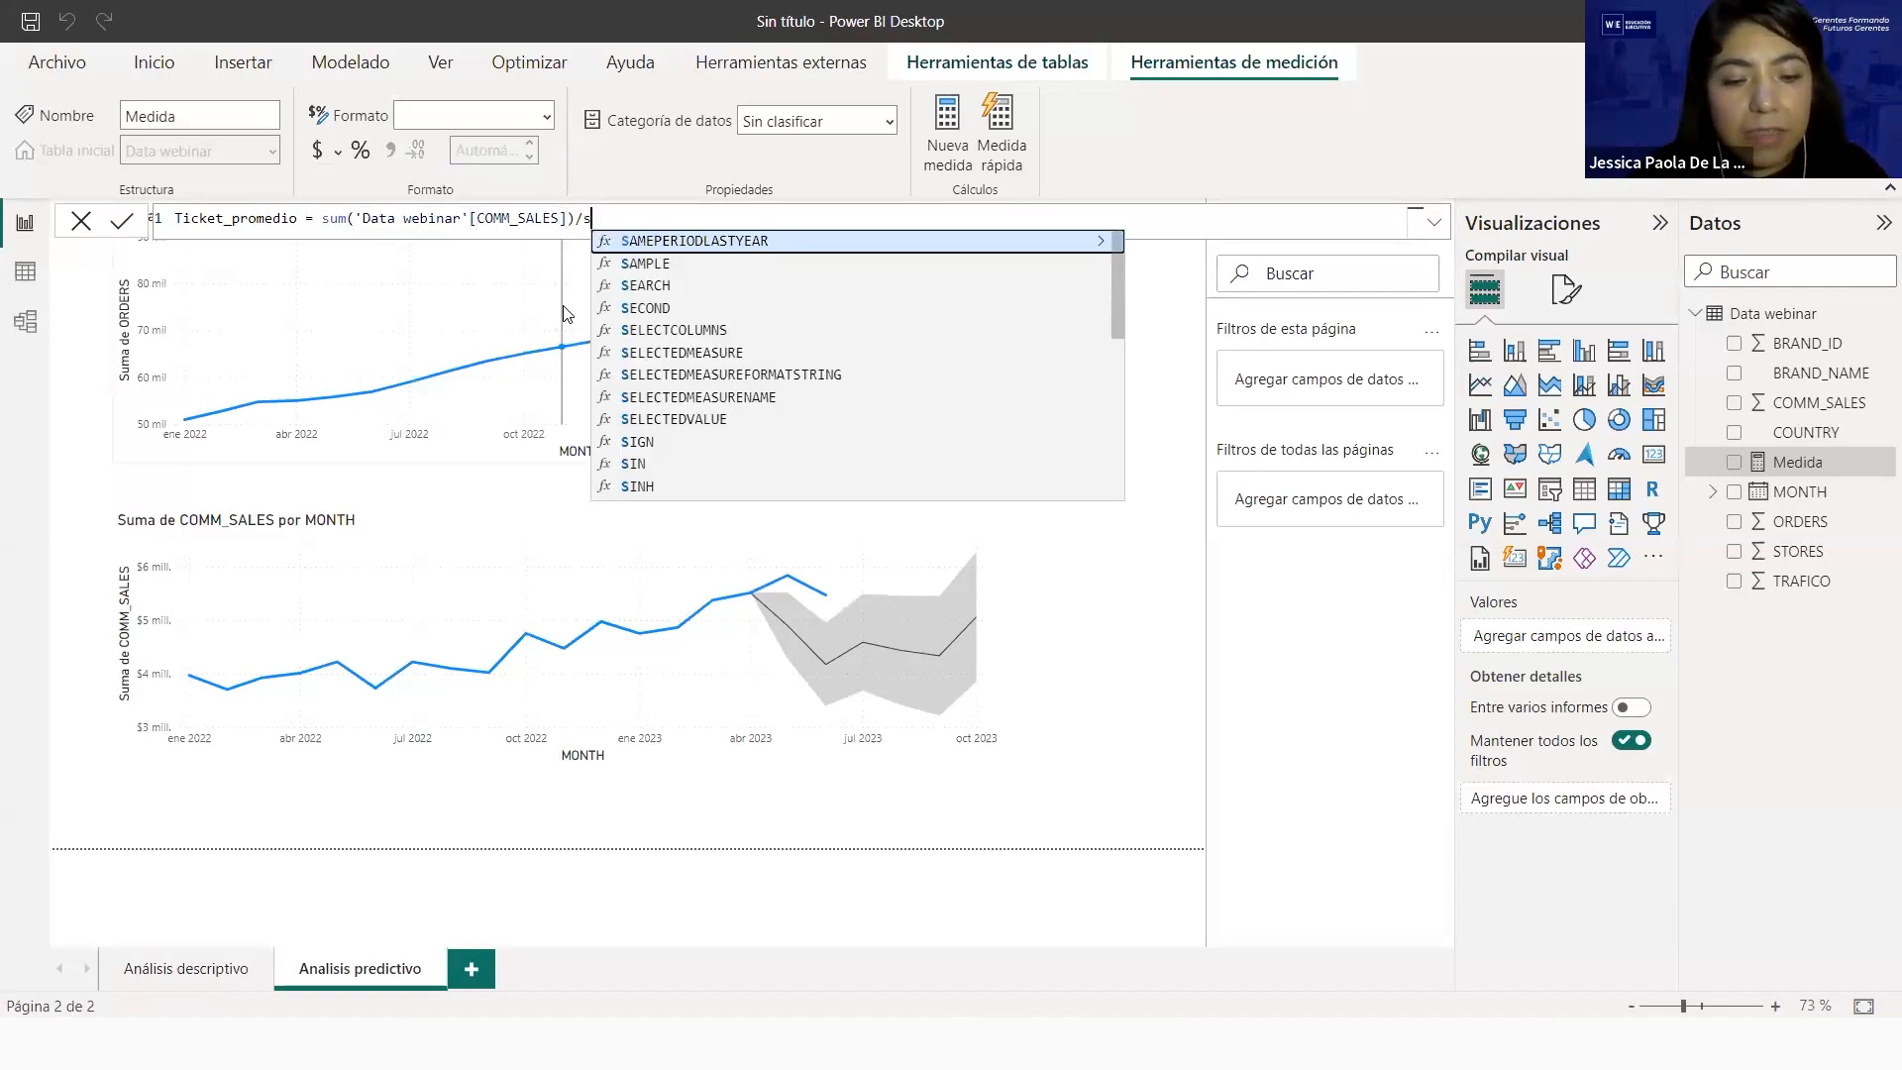
{"action": "type", "text": "um("}
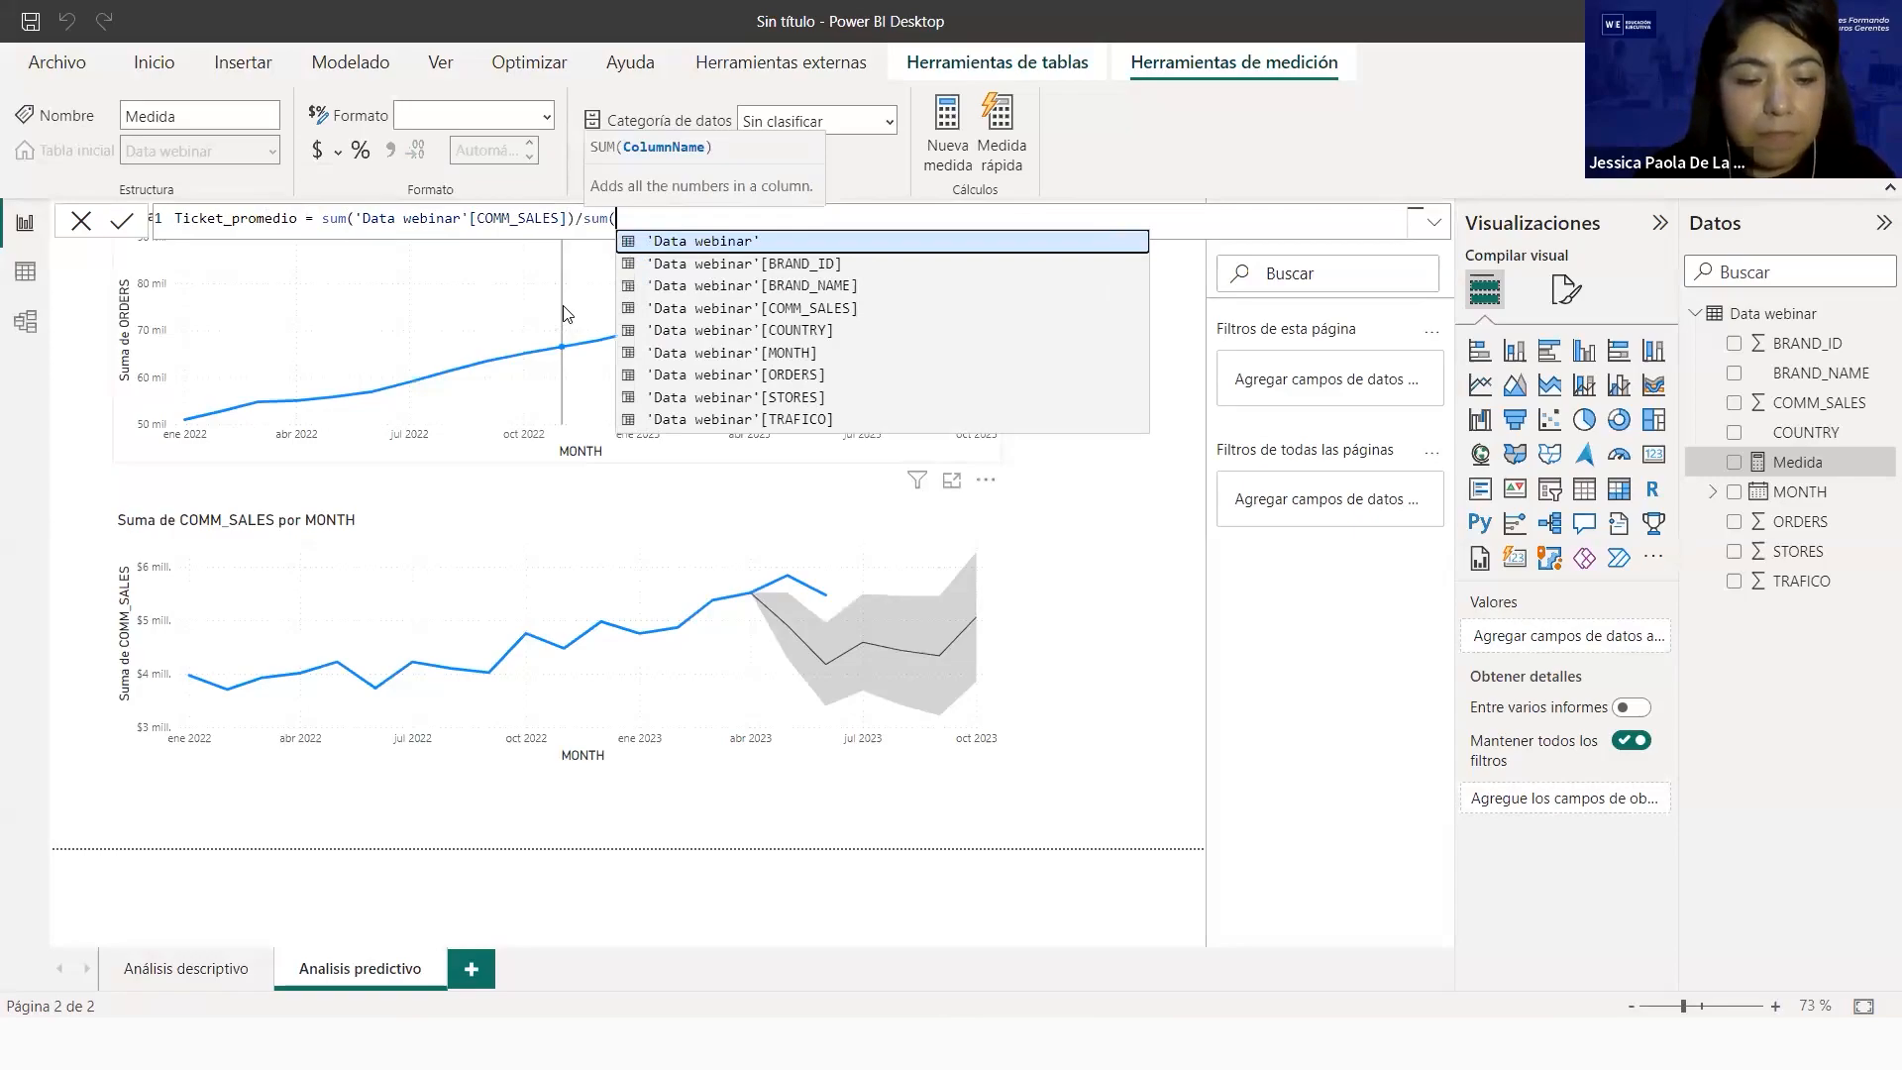
{"action": "type", "text": "[o"}
{"action": "left_click", "coordinate": [684, 244]}
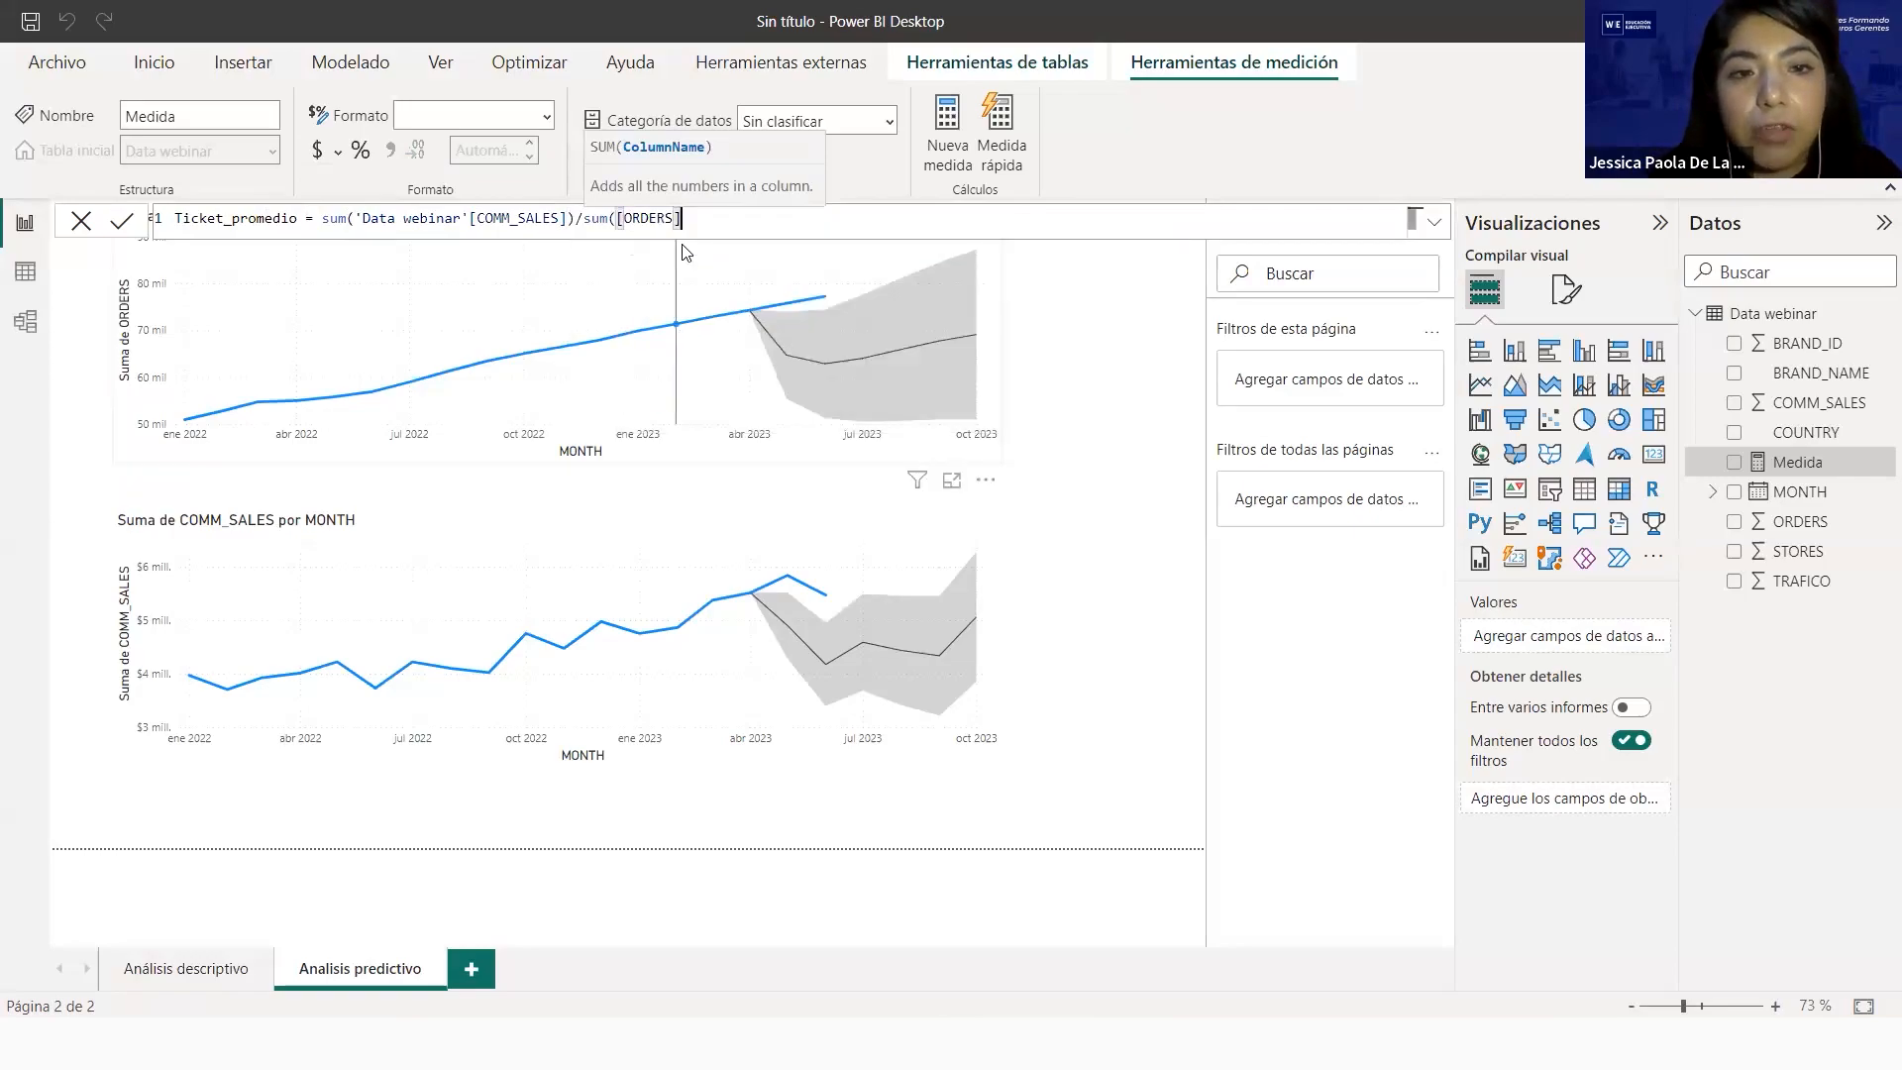
{"action": "type", "text": ")"}
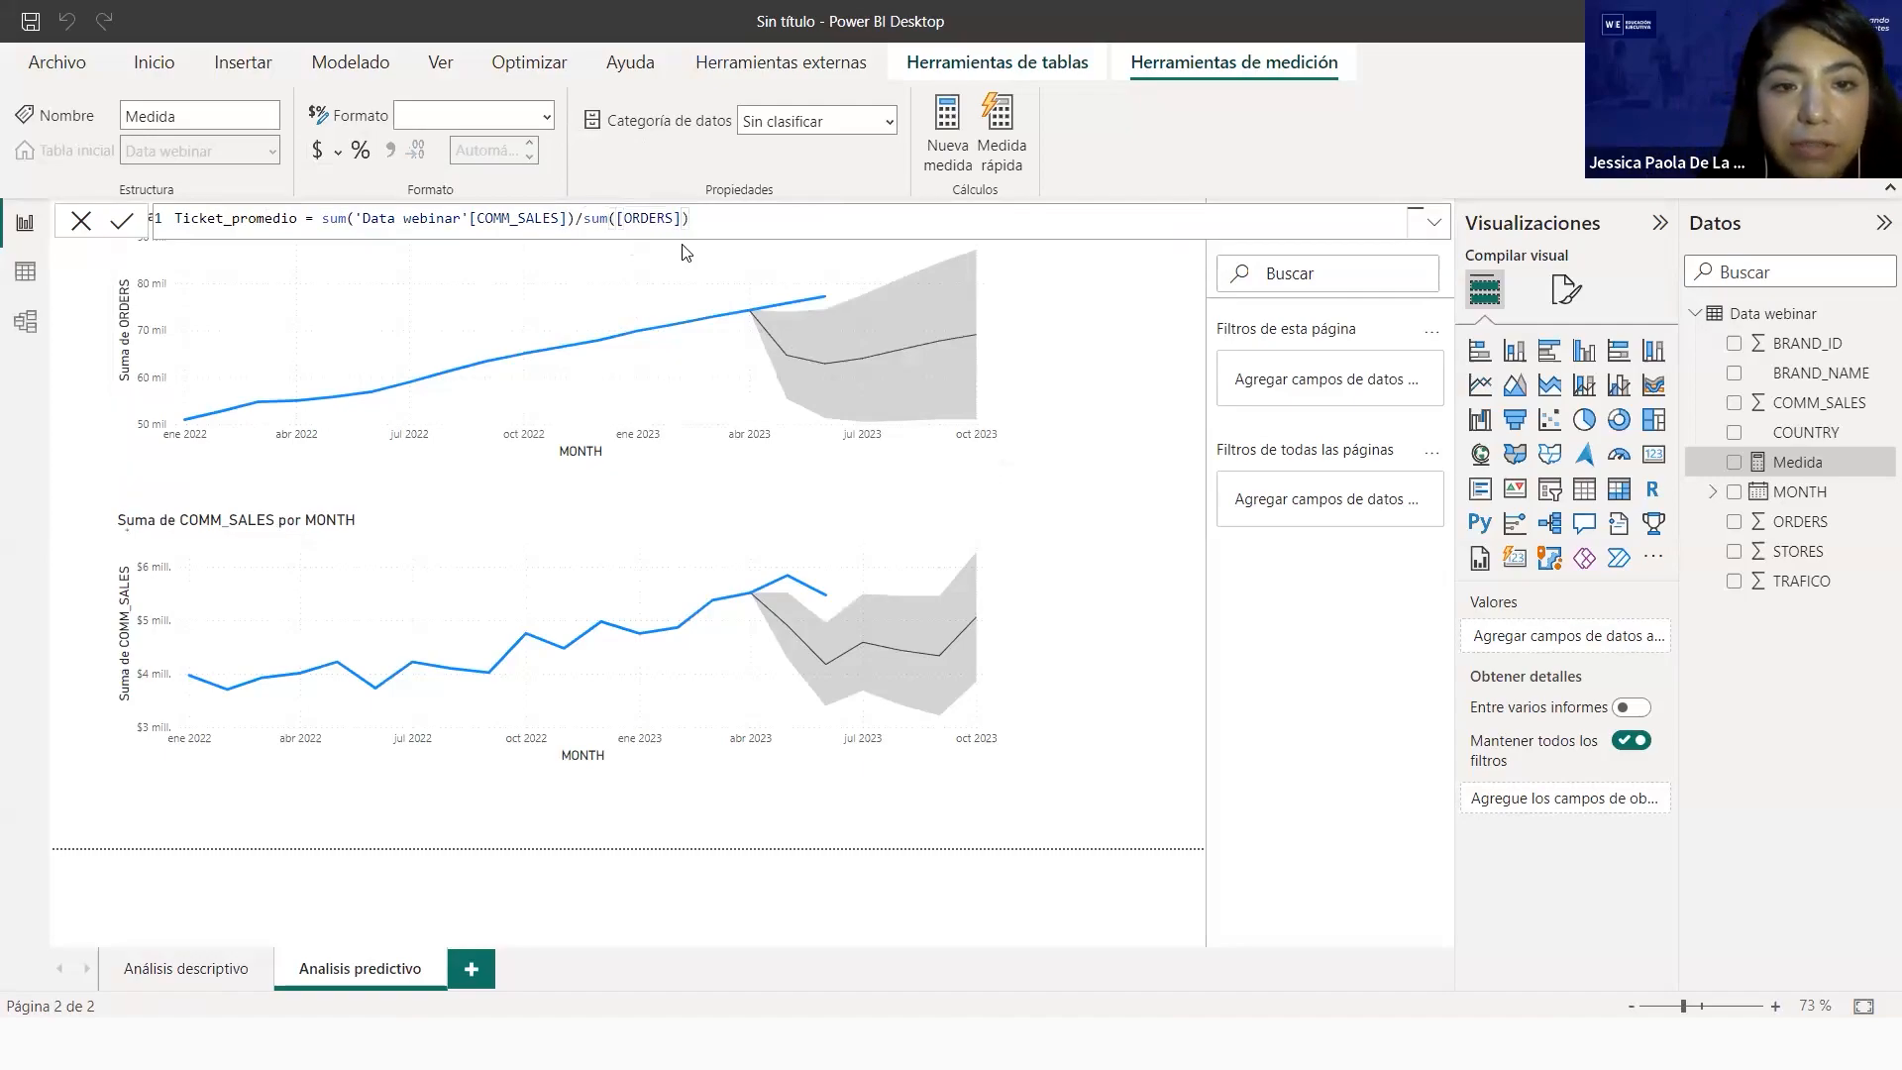
{"action": "key", "text": "Return"}
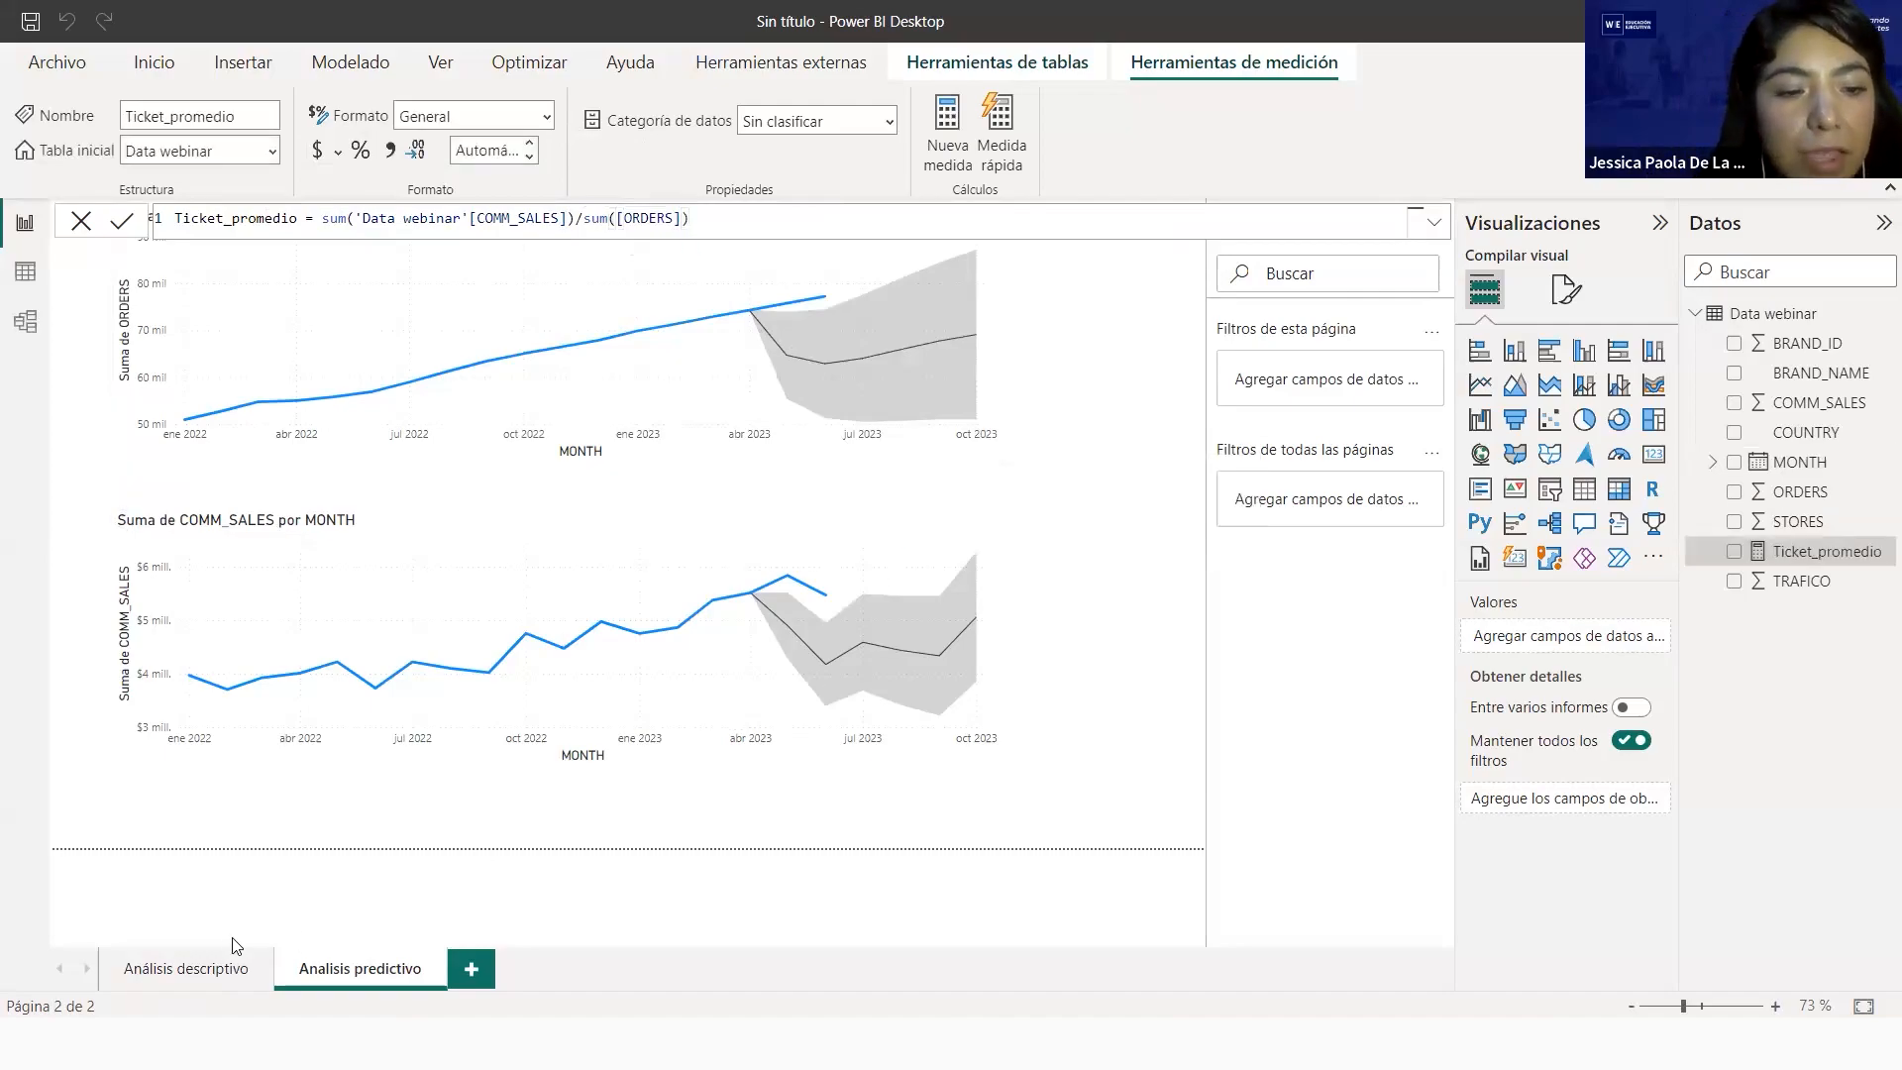
Add Ticket_promedio as the last column of the table on the Análisis descriptivo page and look through its monthly values
{"action": "left_click", "coordinate": [214, 961]}
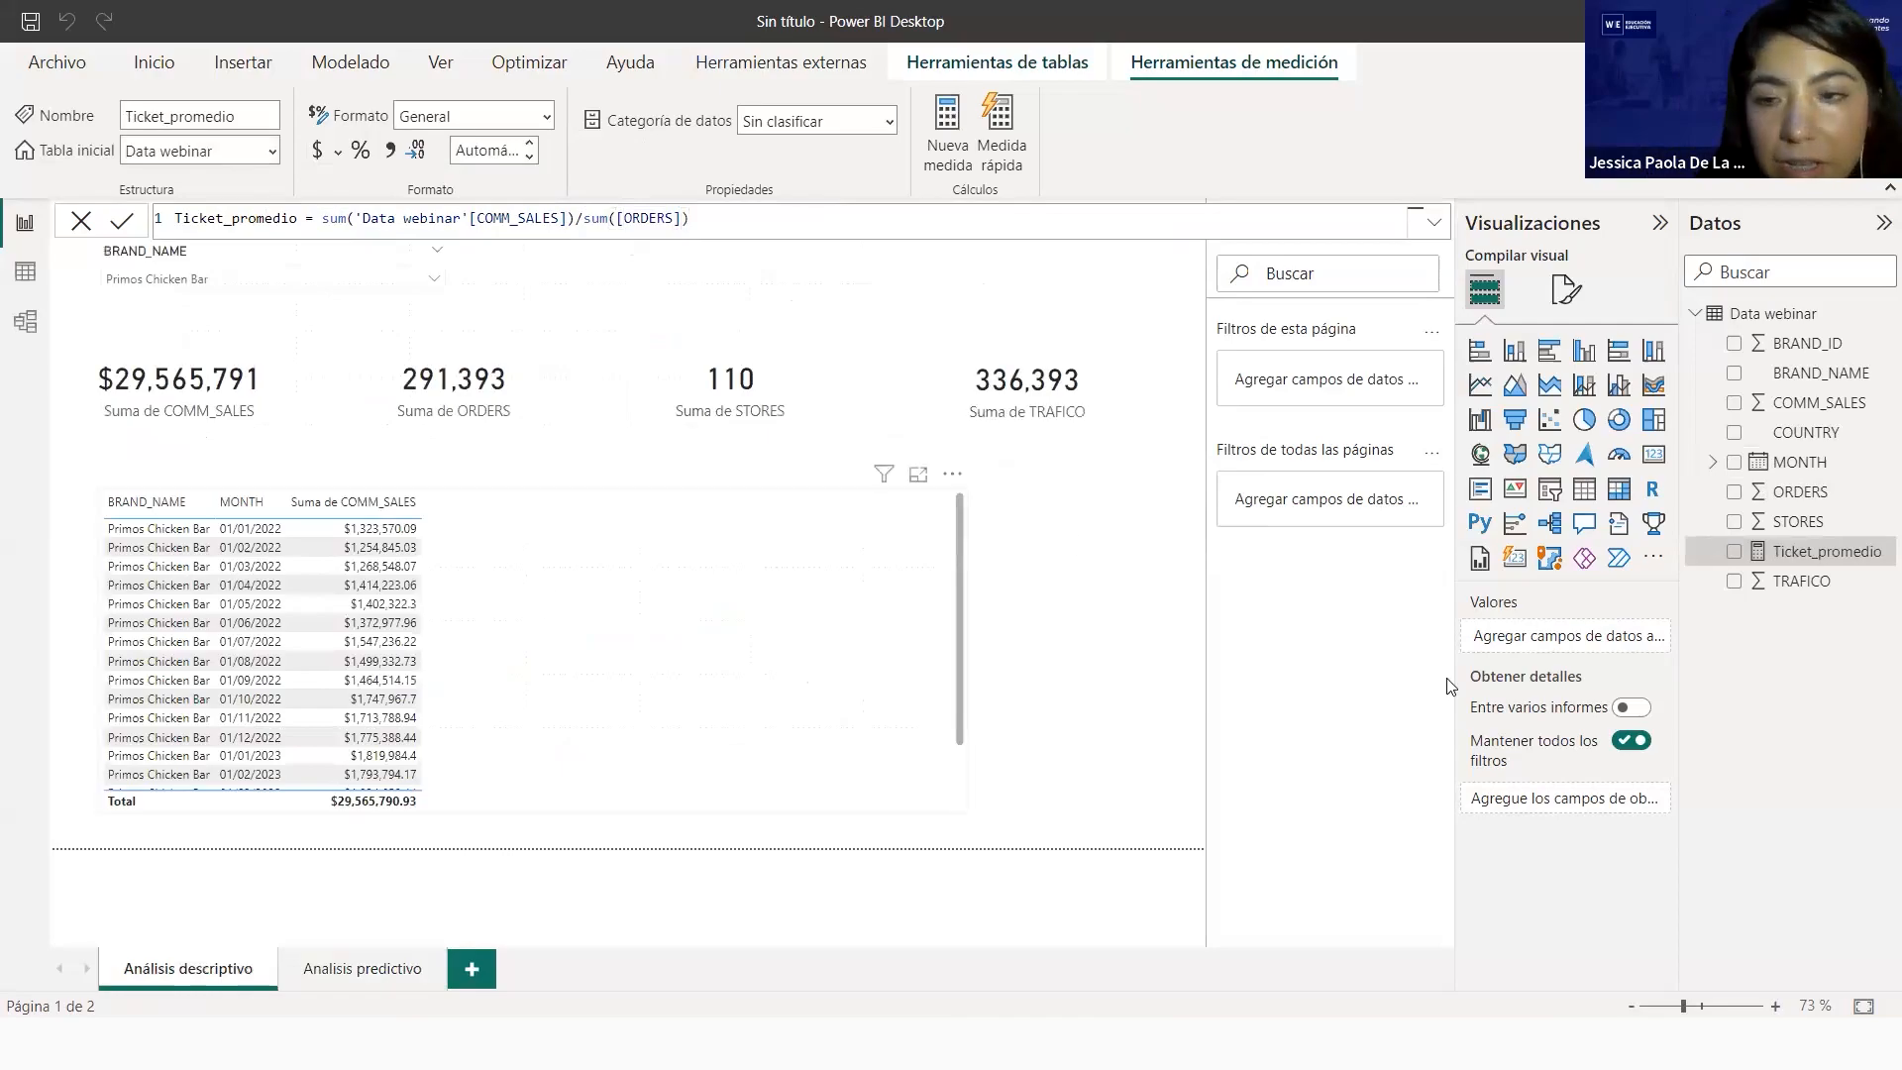
{"action": "left_click_drag", "start_coordinate": [1828, 552], "coordinate": [1565, 729]}
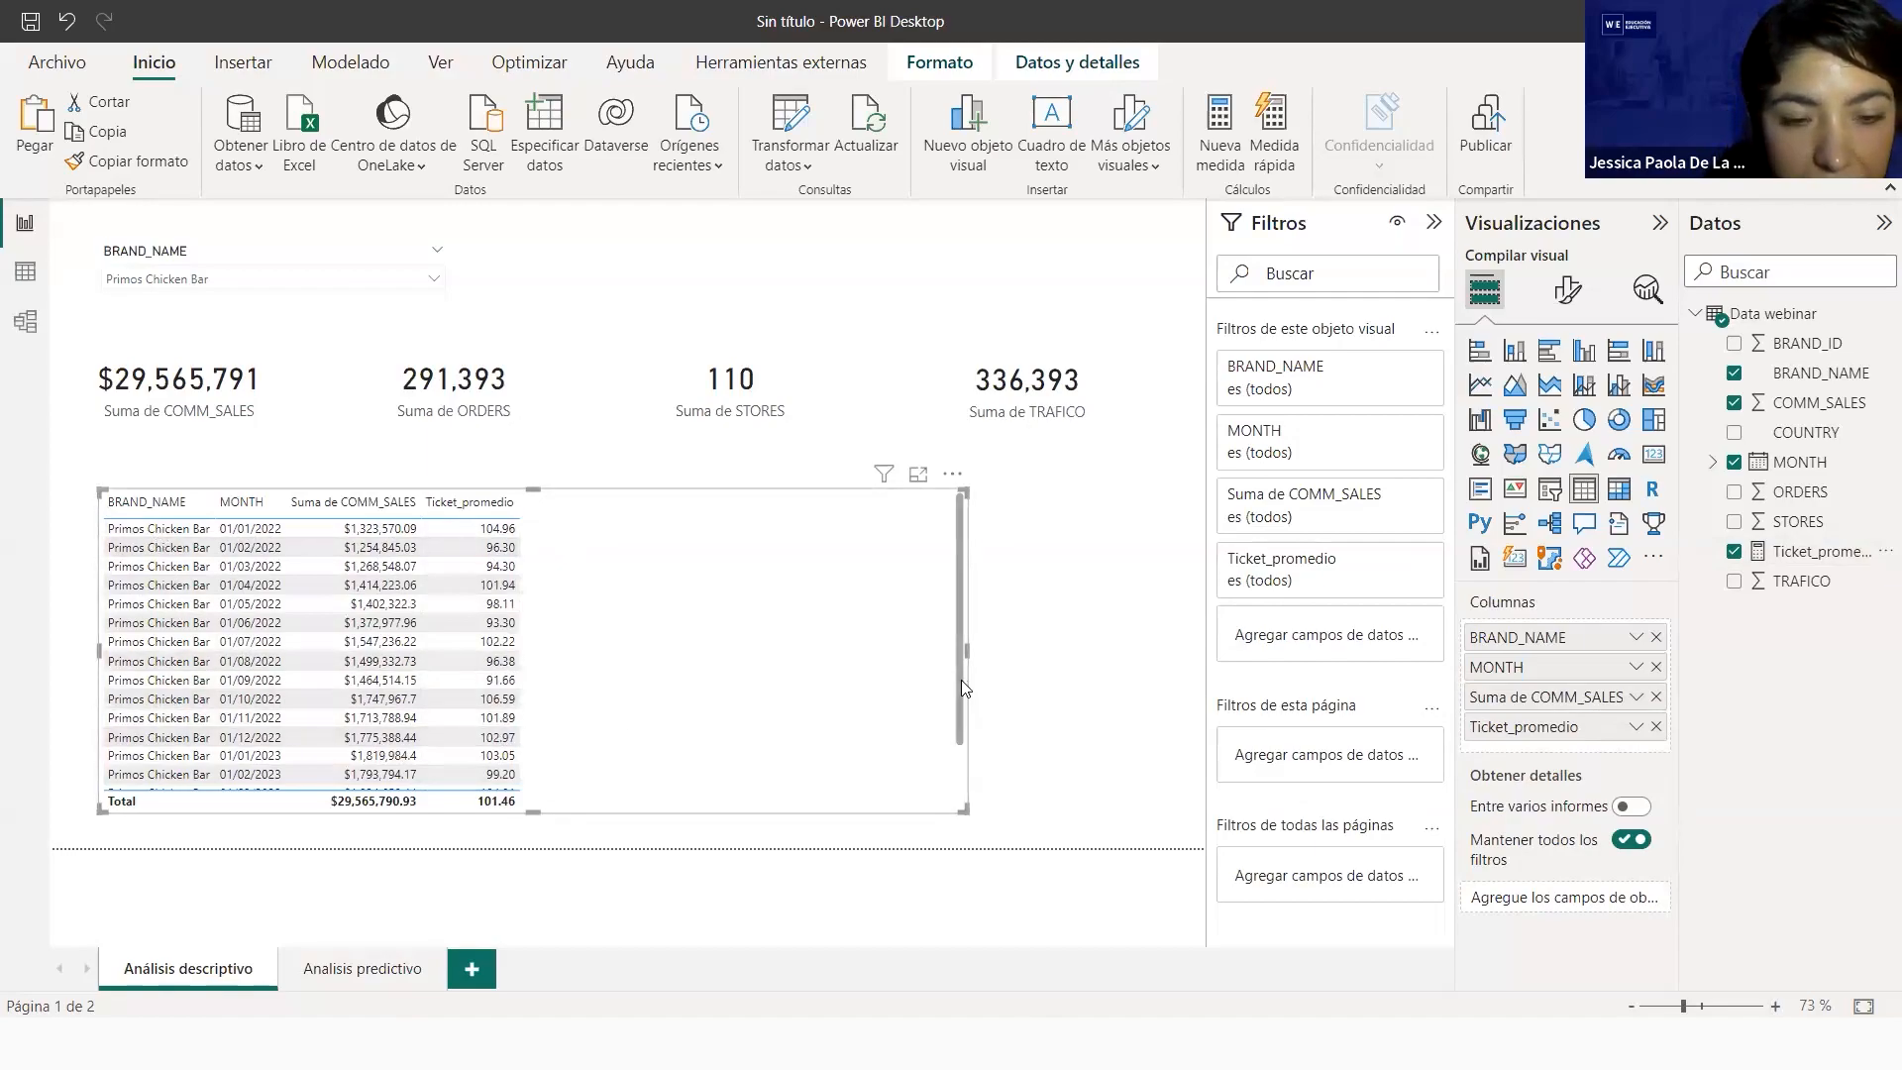
{"action": "left_click_drag", "start_coordinate": [960, 680], "coordinate": [966, 800]}
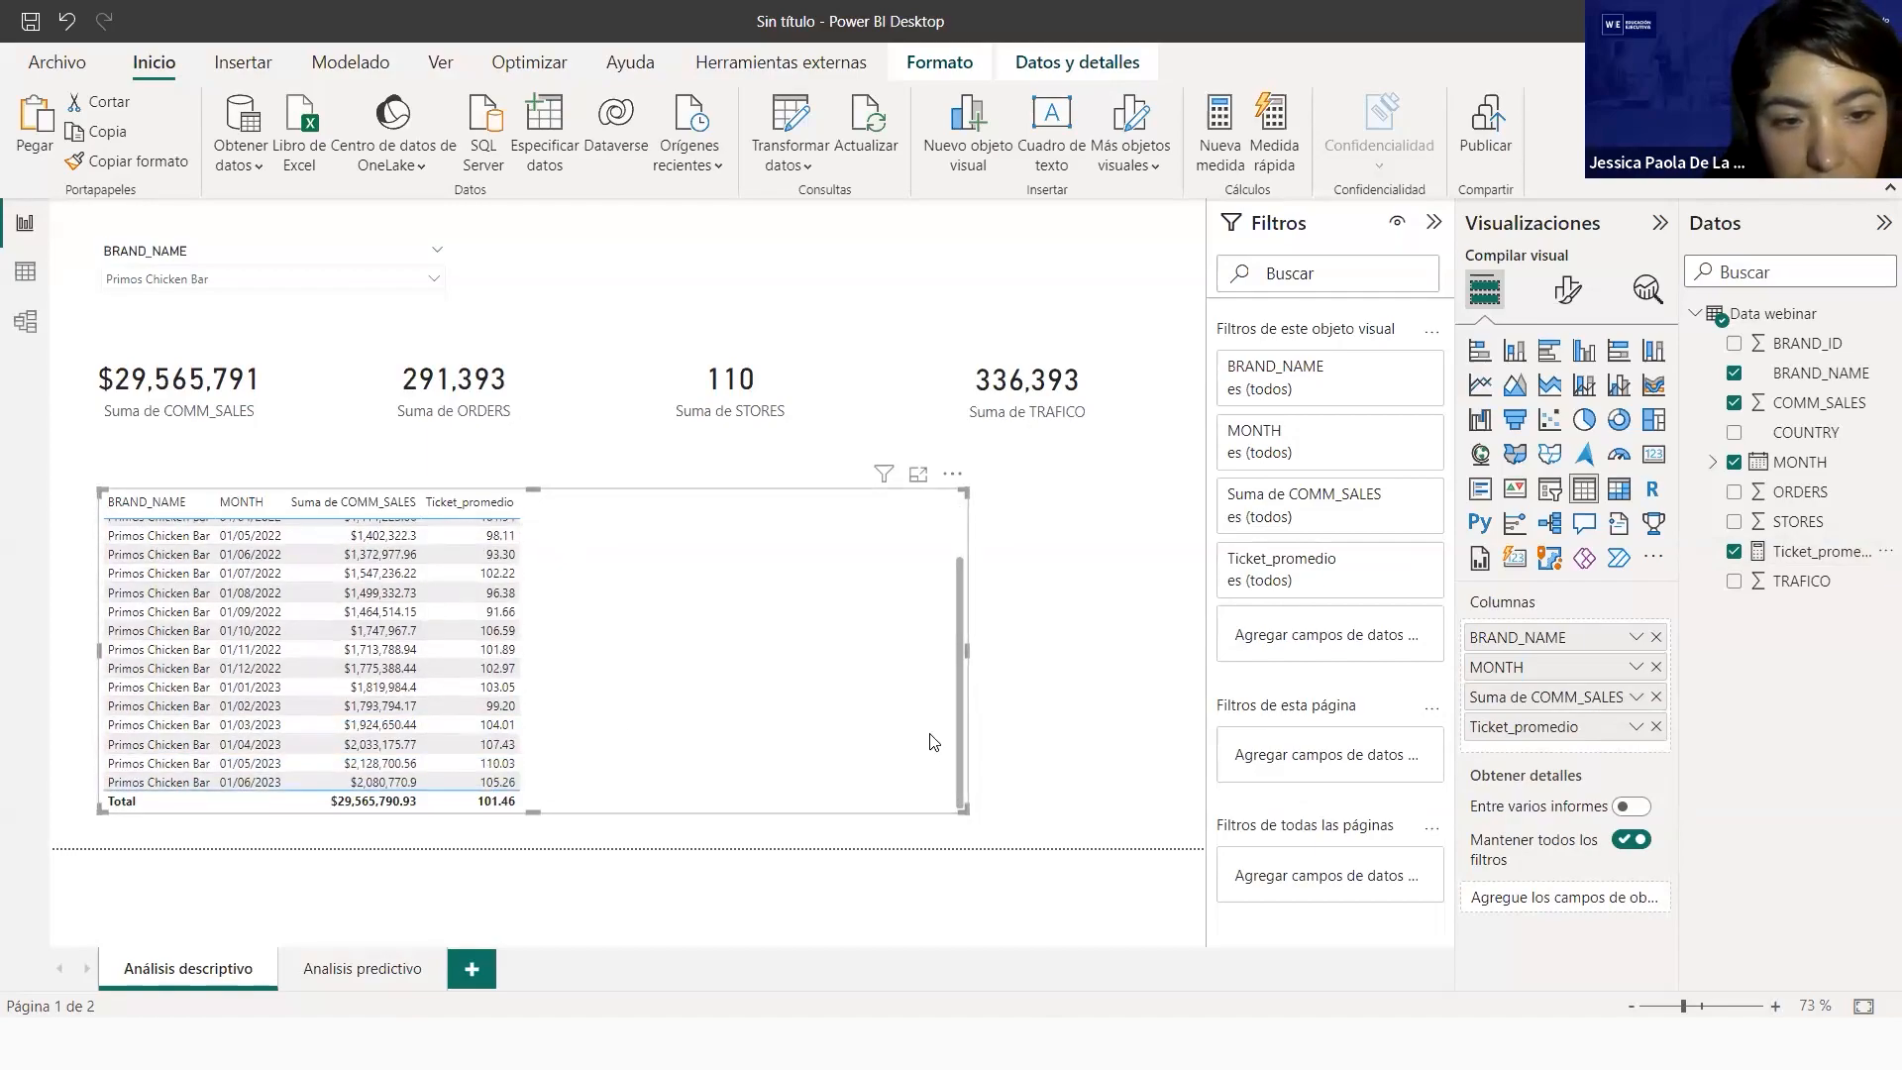
{"action": "scroll", "coordinate": [934, 661], "scroll_direction": "up", "scroll_amount": 1}
{"action": "scroll", "coordinate": [934, 662], "scroll_direction": "up", "scroll_amount": 2}
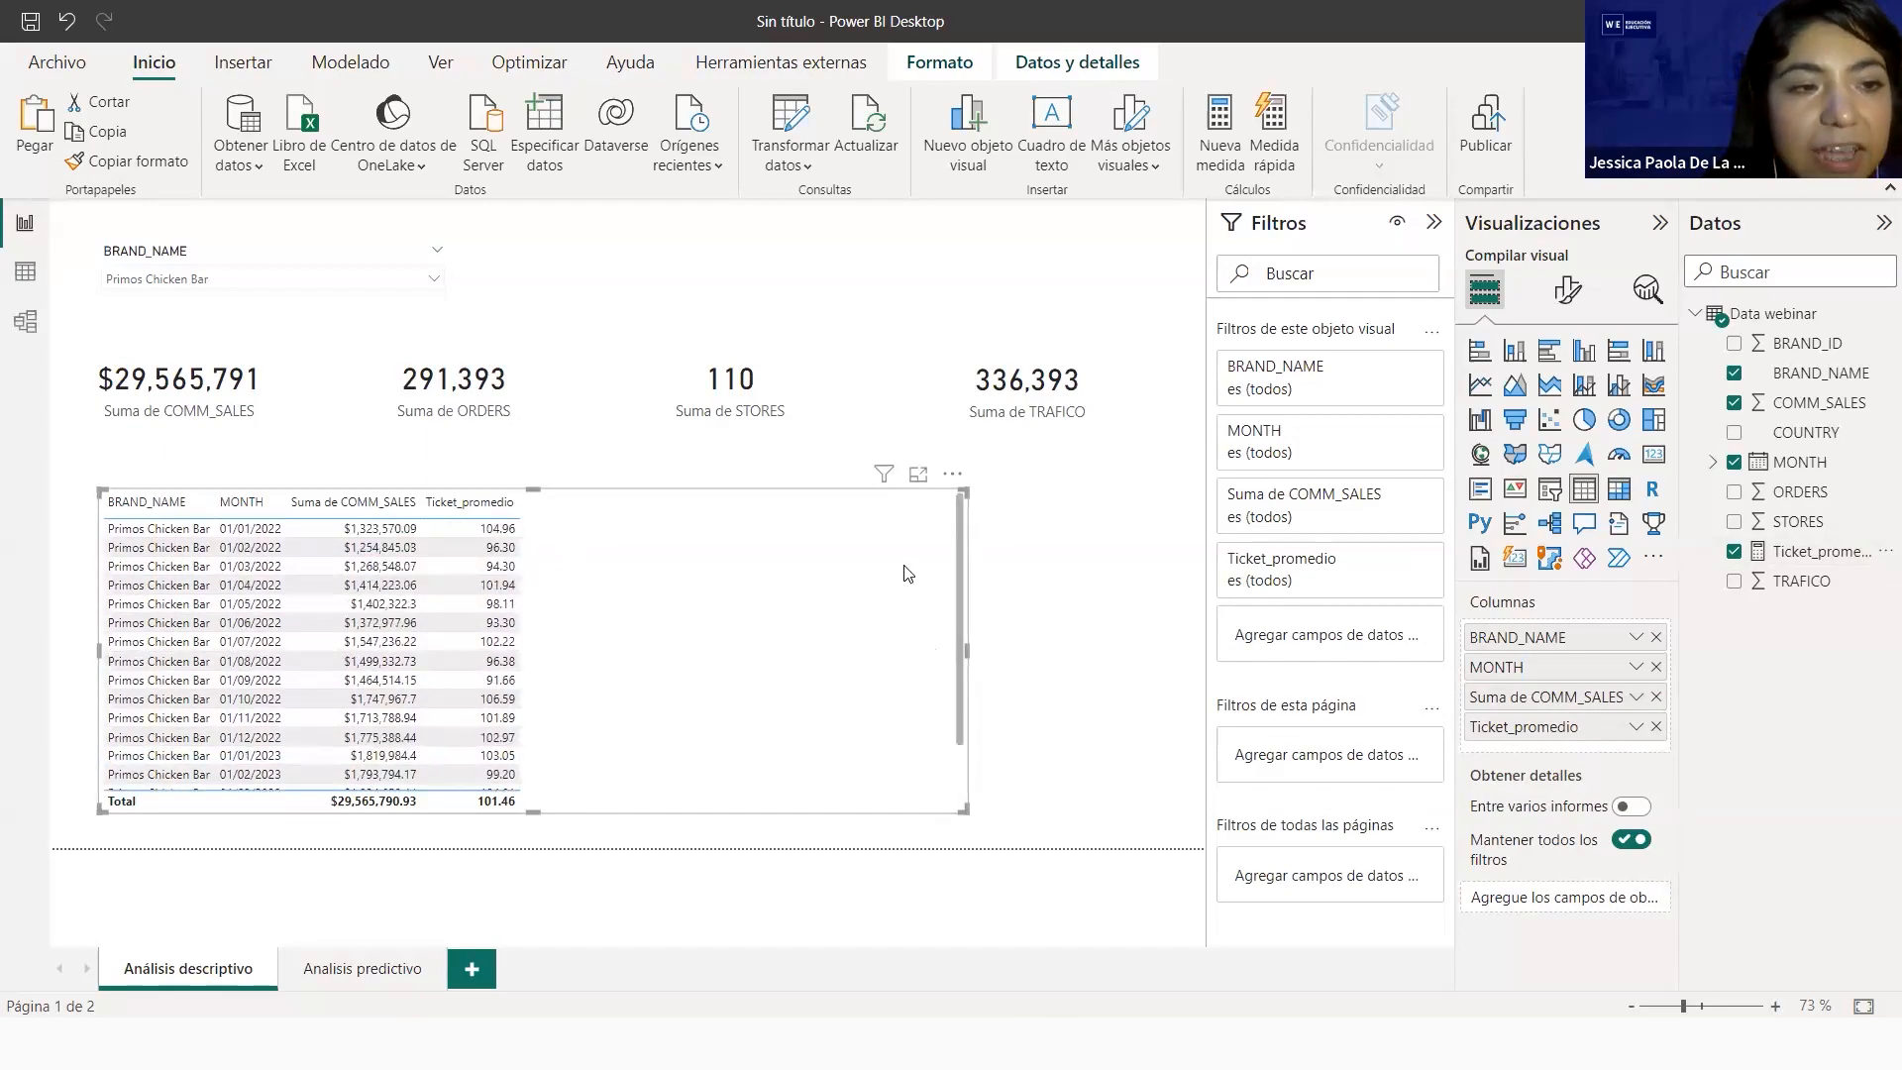
Filter the descriptive page by Roky's, review its monthly average tickets, and switch the BRAND_NAME slicer to Pardos Chicken
{"action": "left_click", "coordinate": [437, 274]}
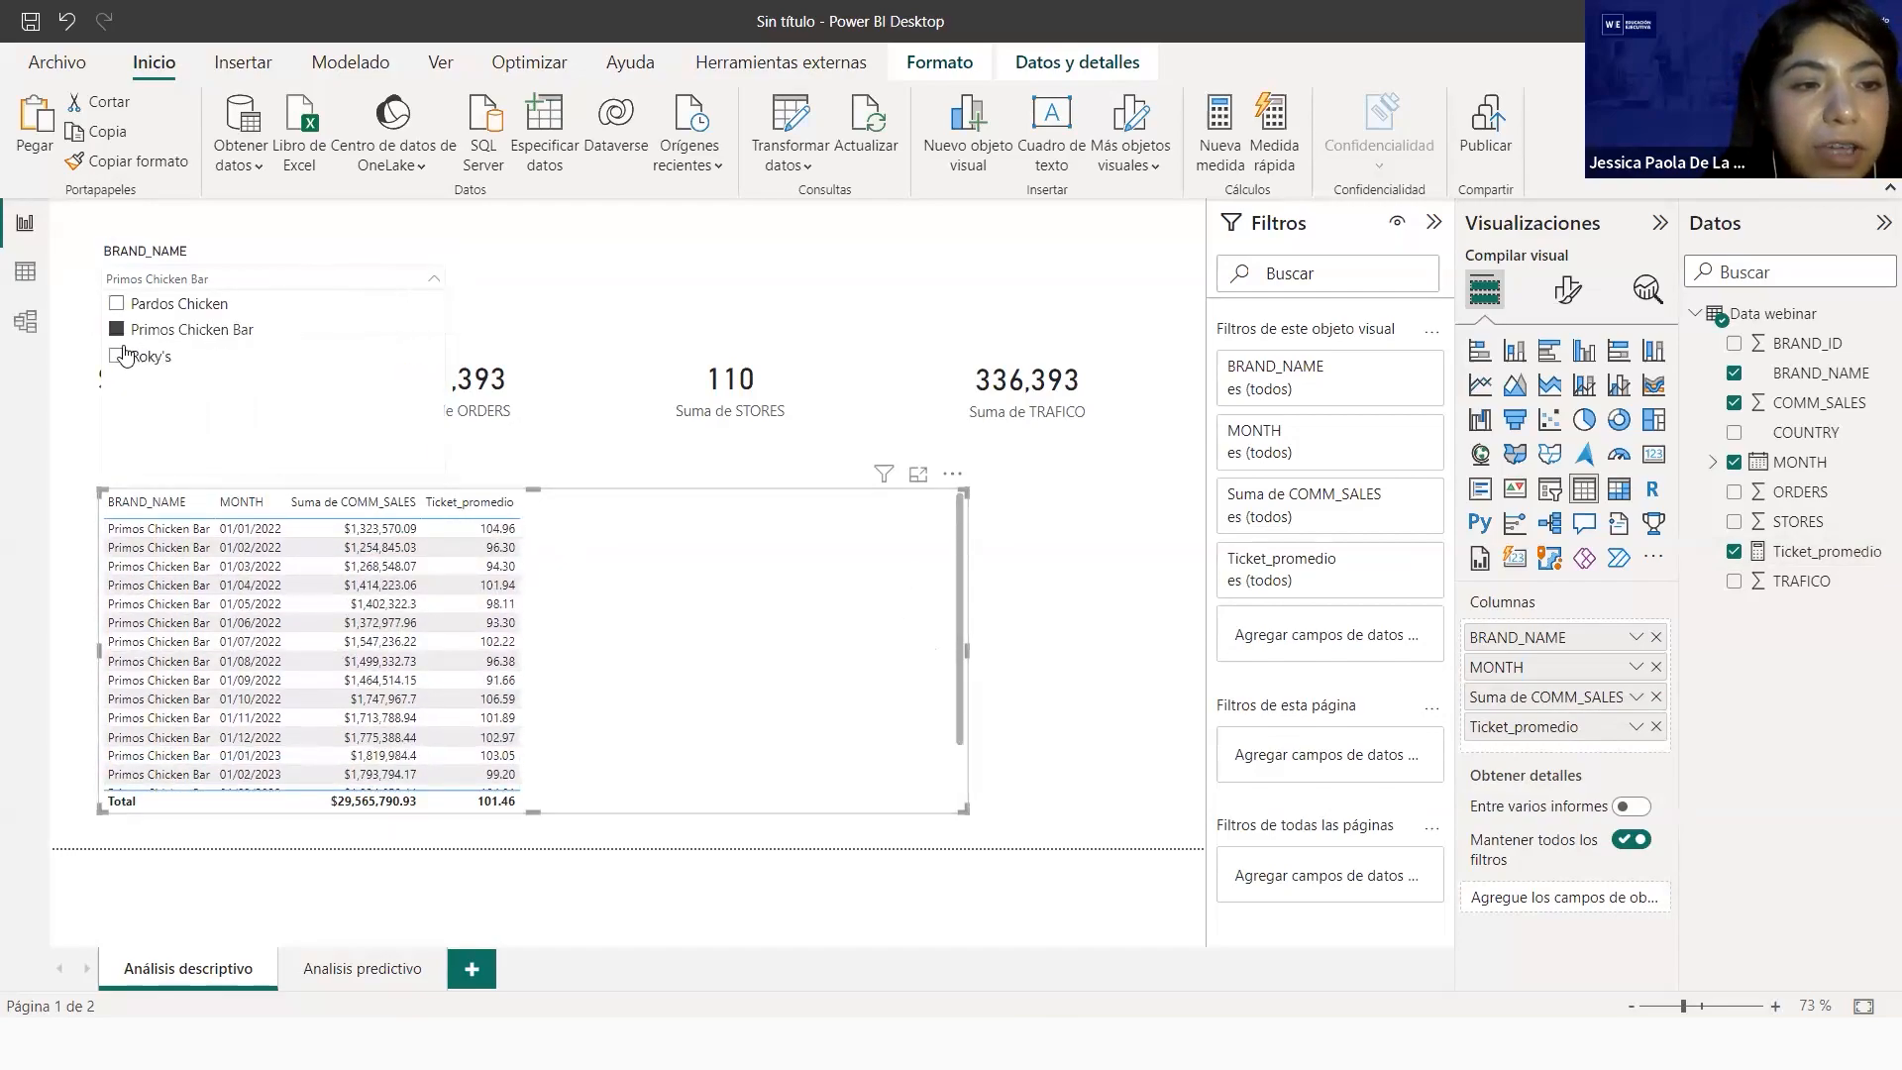
{"action": "left_click", "coordinate": [117, 355]}
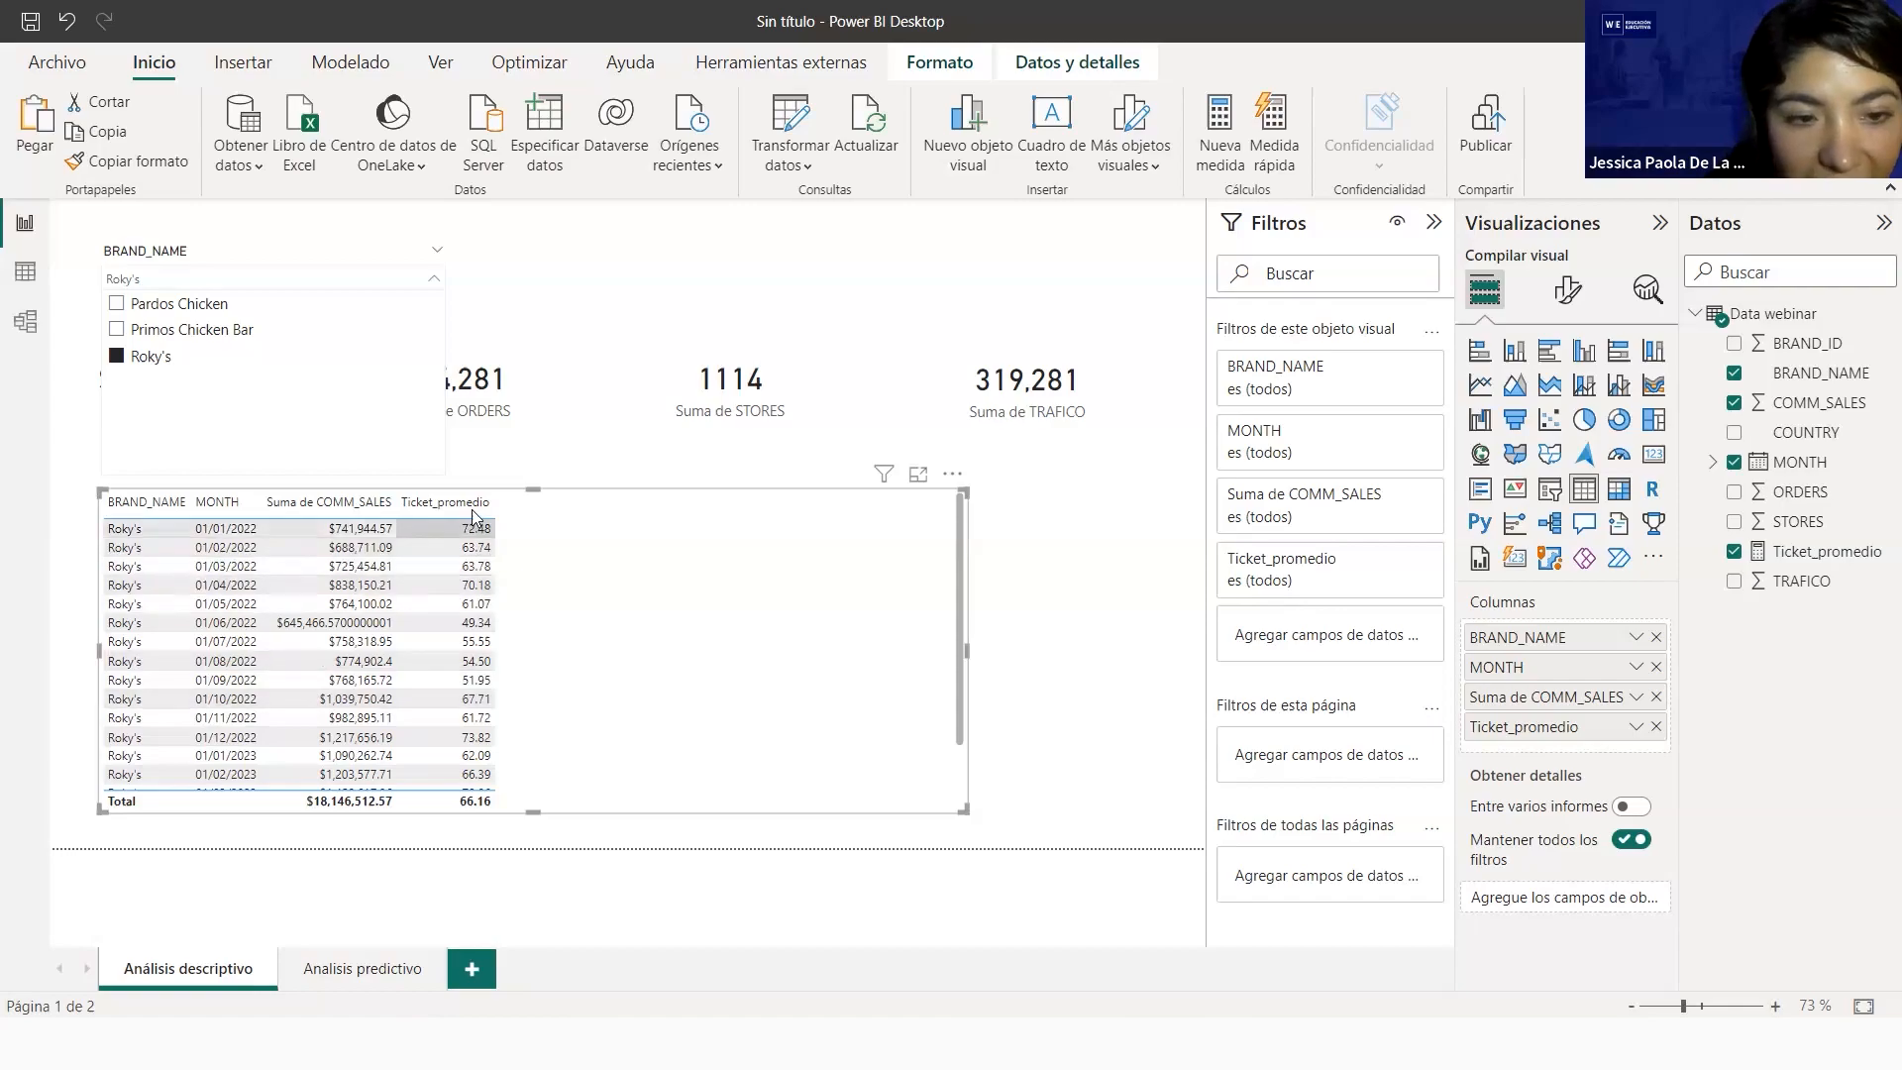
{"action": "left_click", "coordinate": [957, 614]}
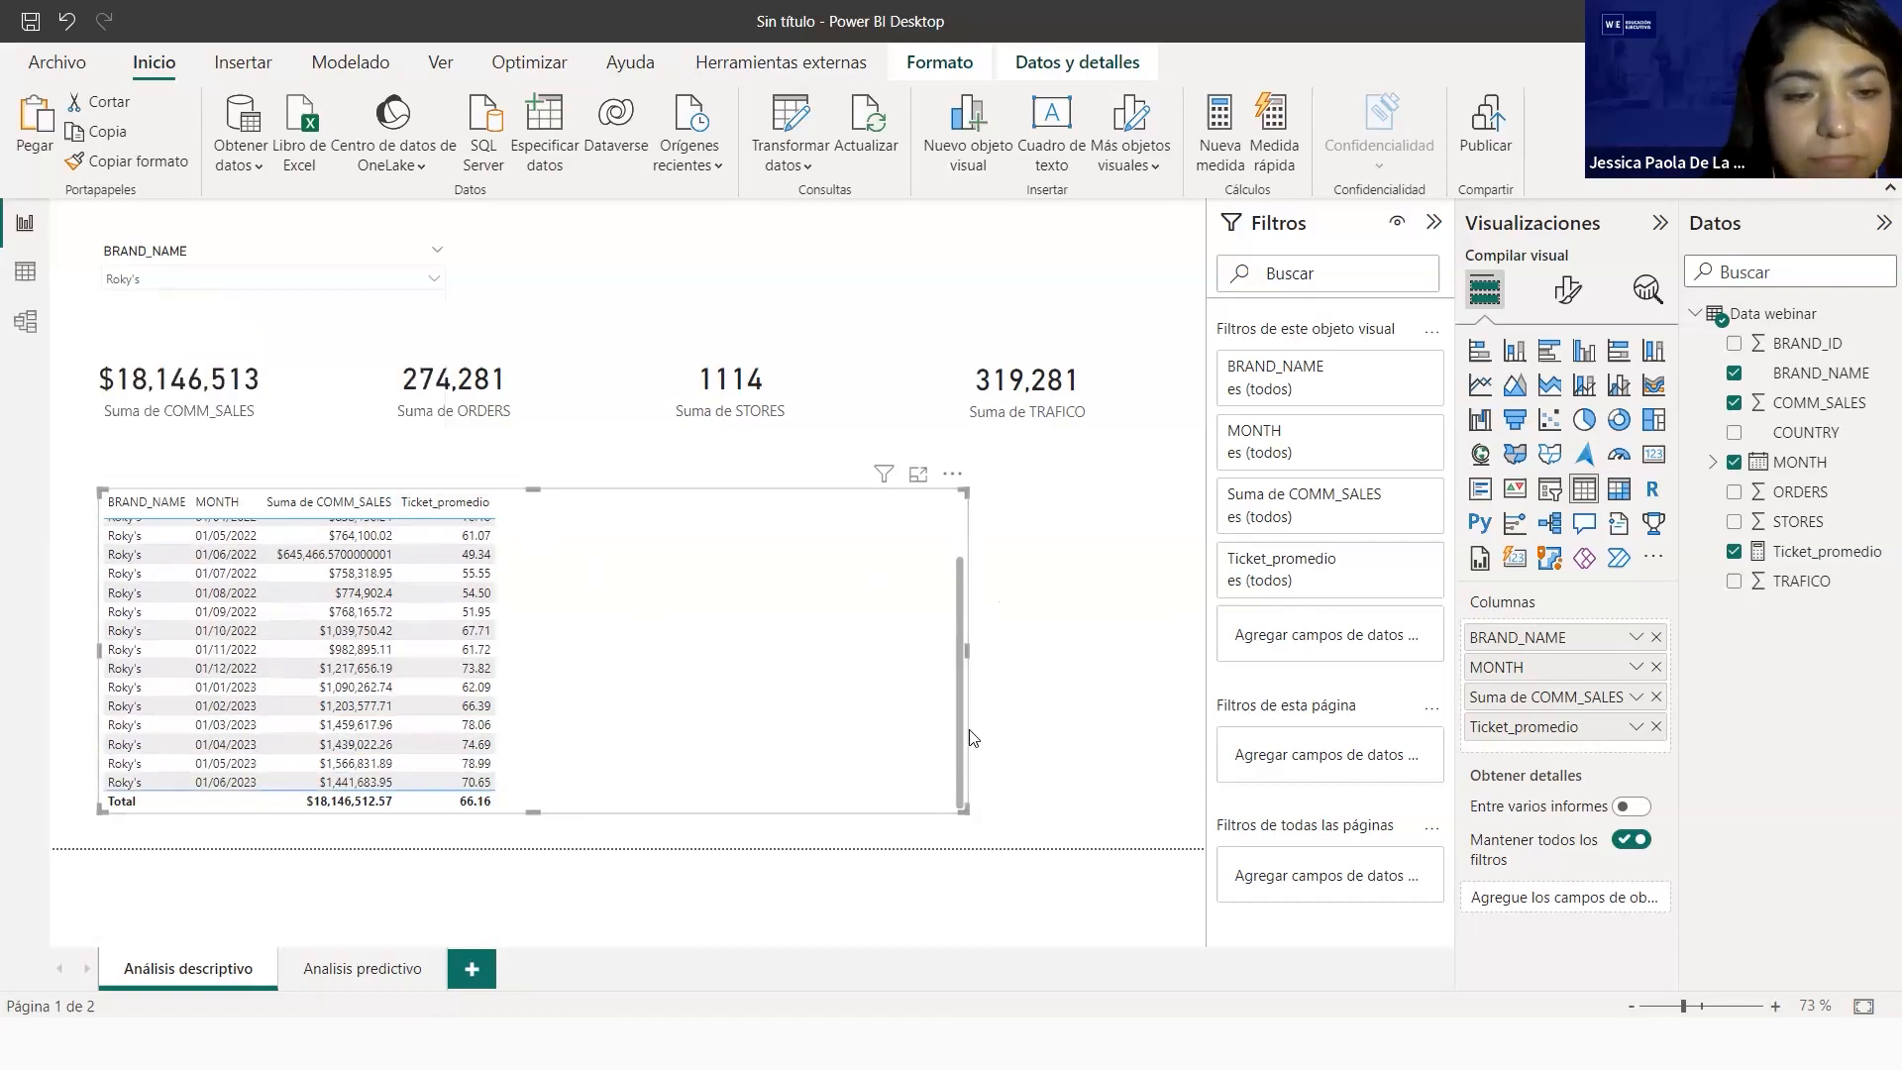
{"action": "left_click", "coordinate": [227, 285]}
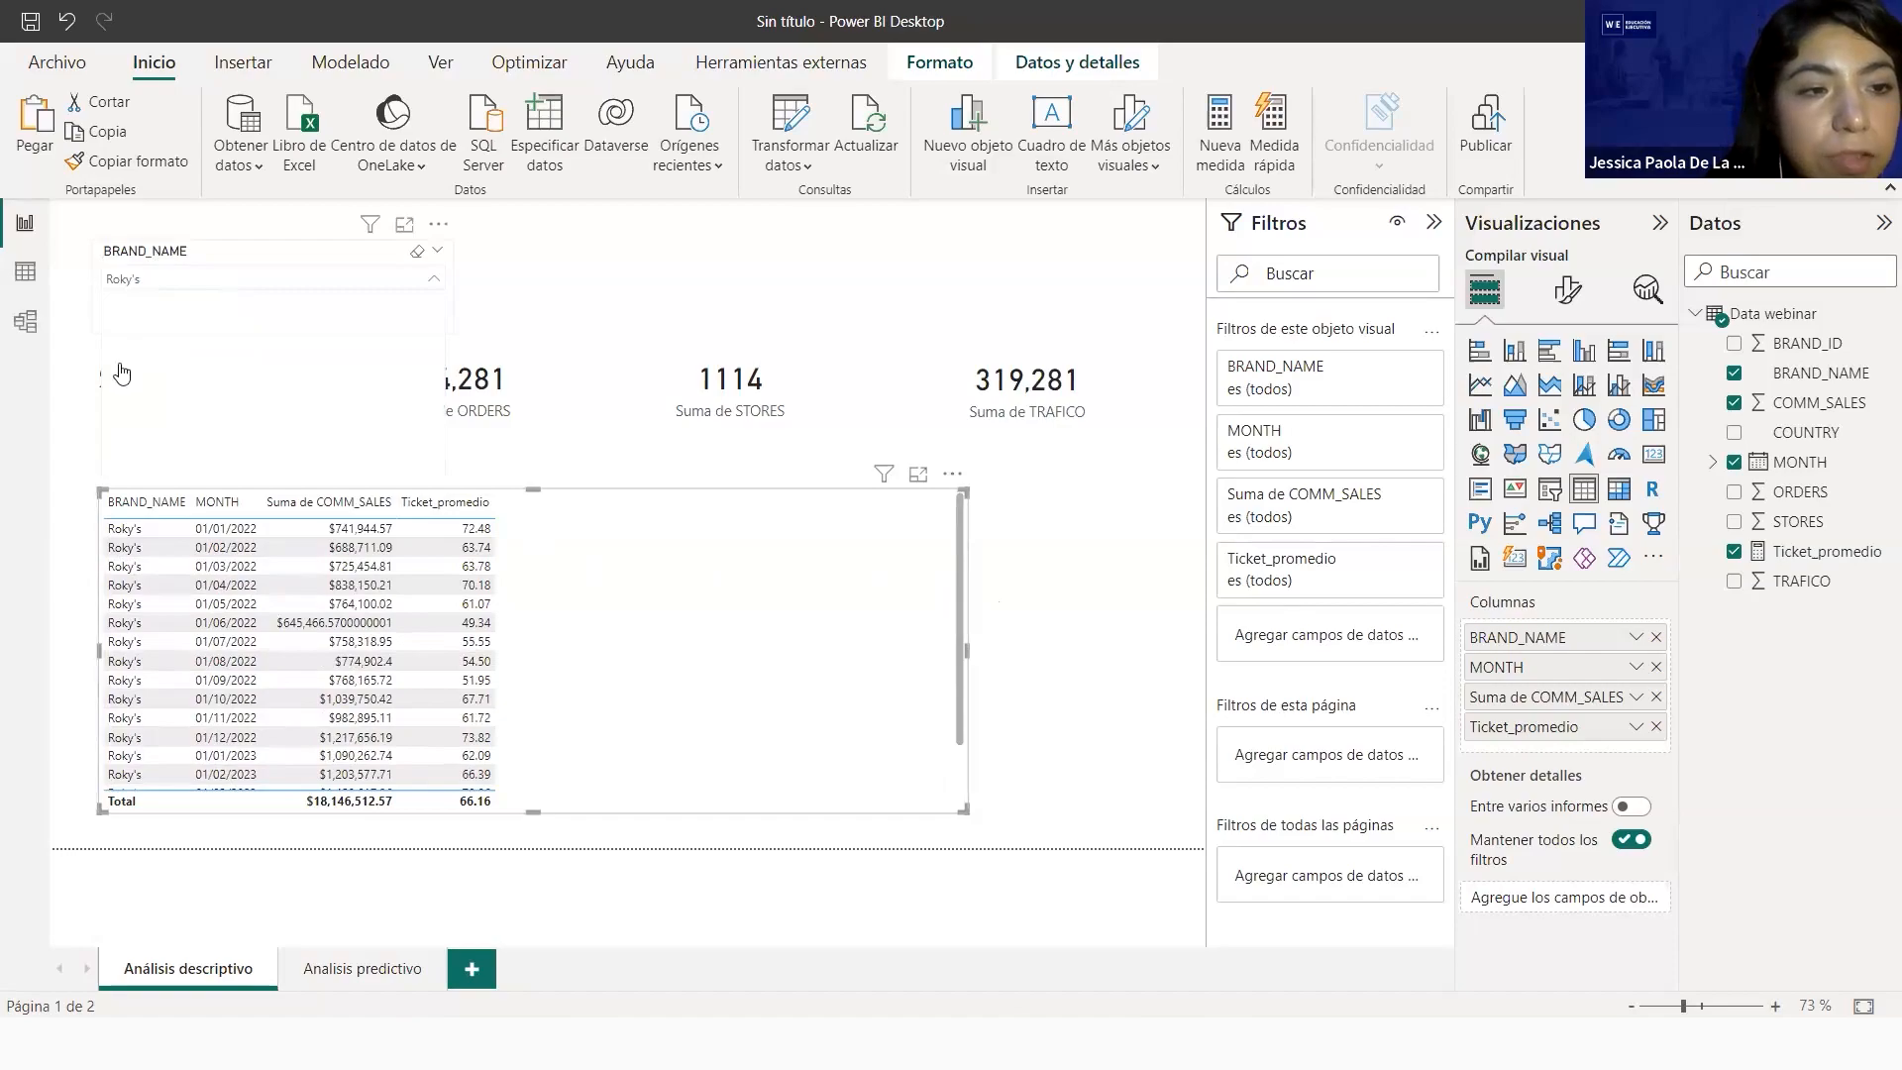
{"action": "left_click", "coordinate": [119, 303]}
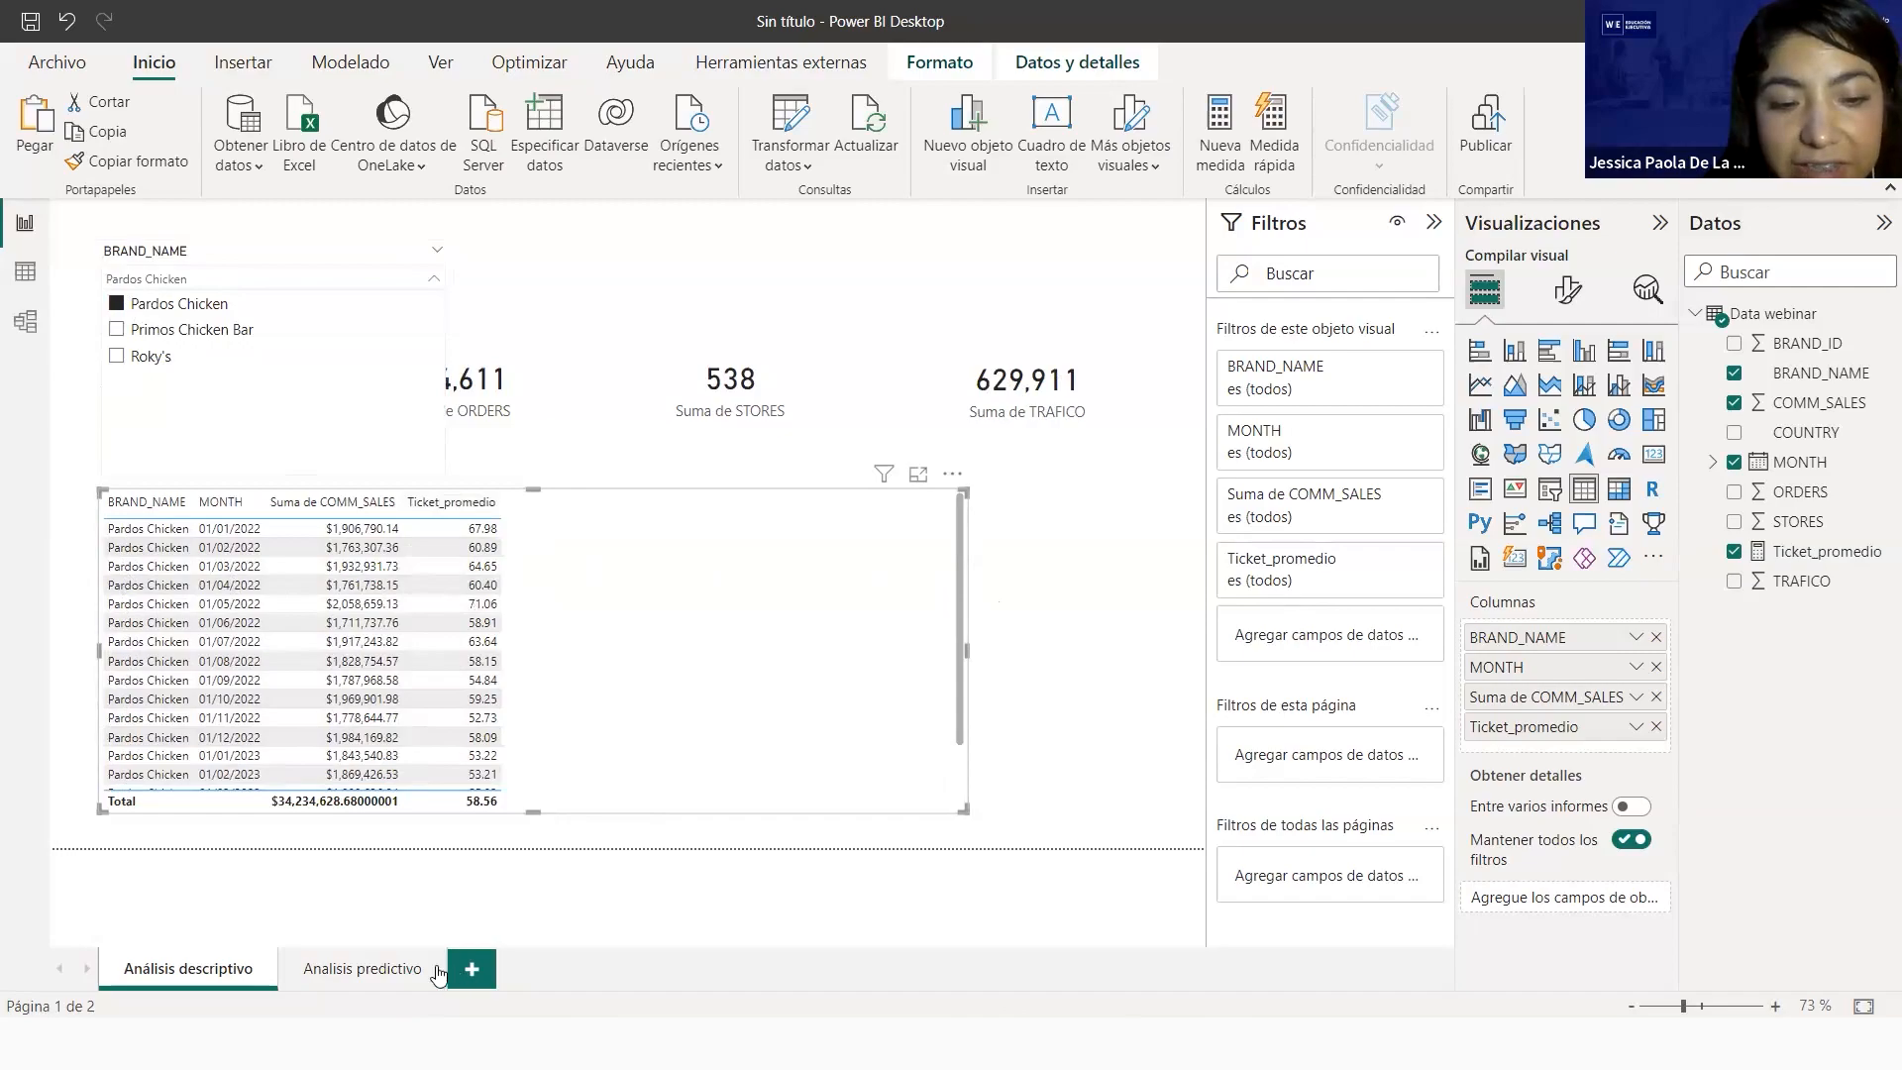
Return to the Analisis predictivo page and add a new blank report page after it
{"action": "left_click", "coordinate": [385, 966]}
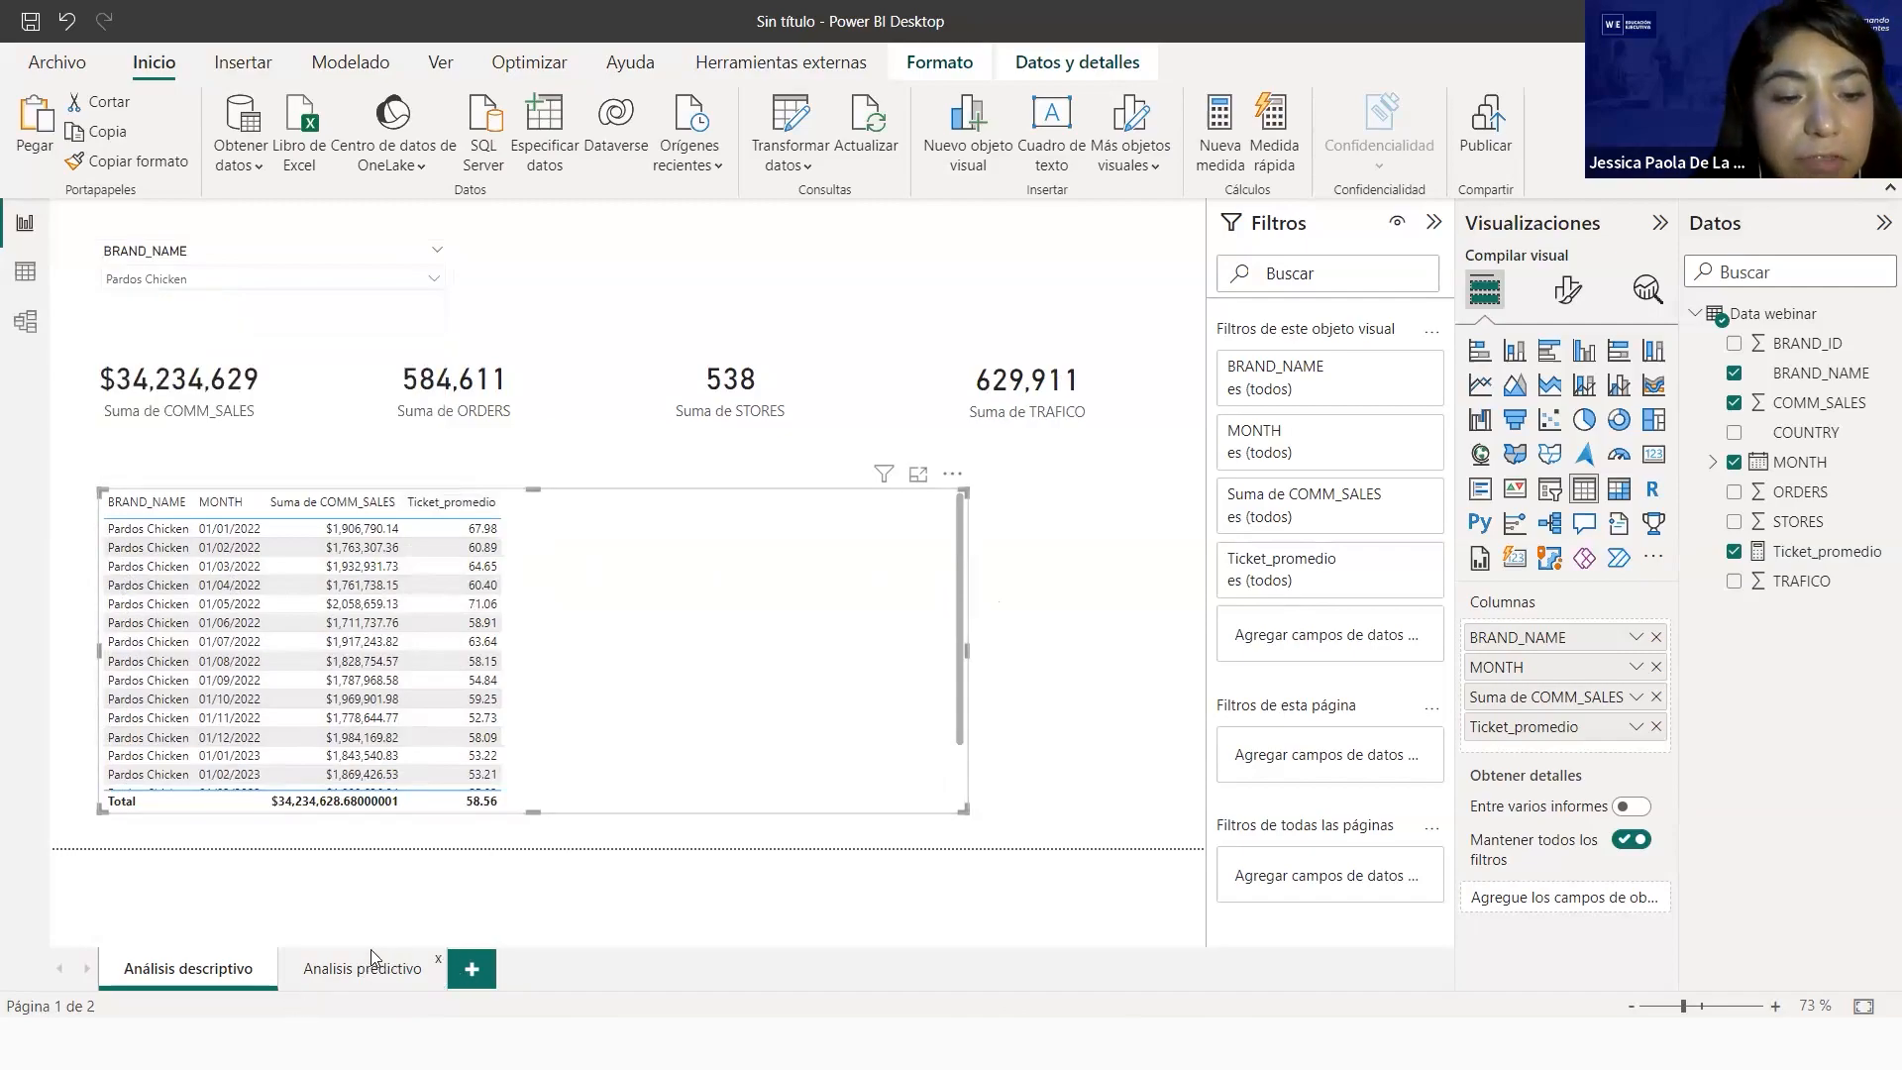
{"action": "left_click", "coordinate": [372, 960]}
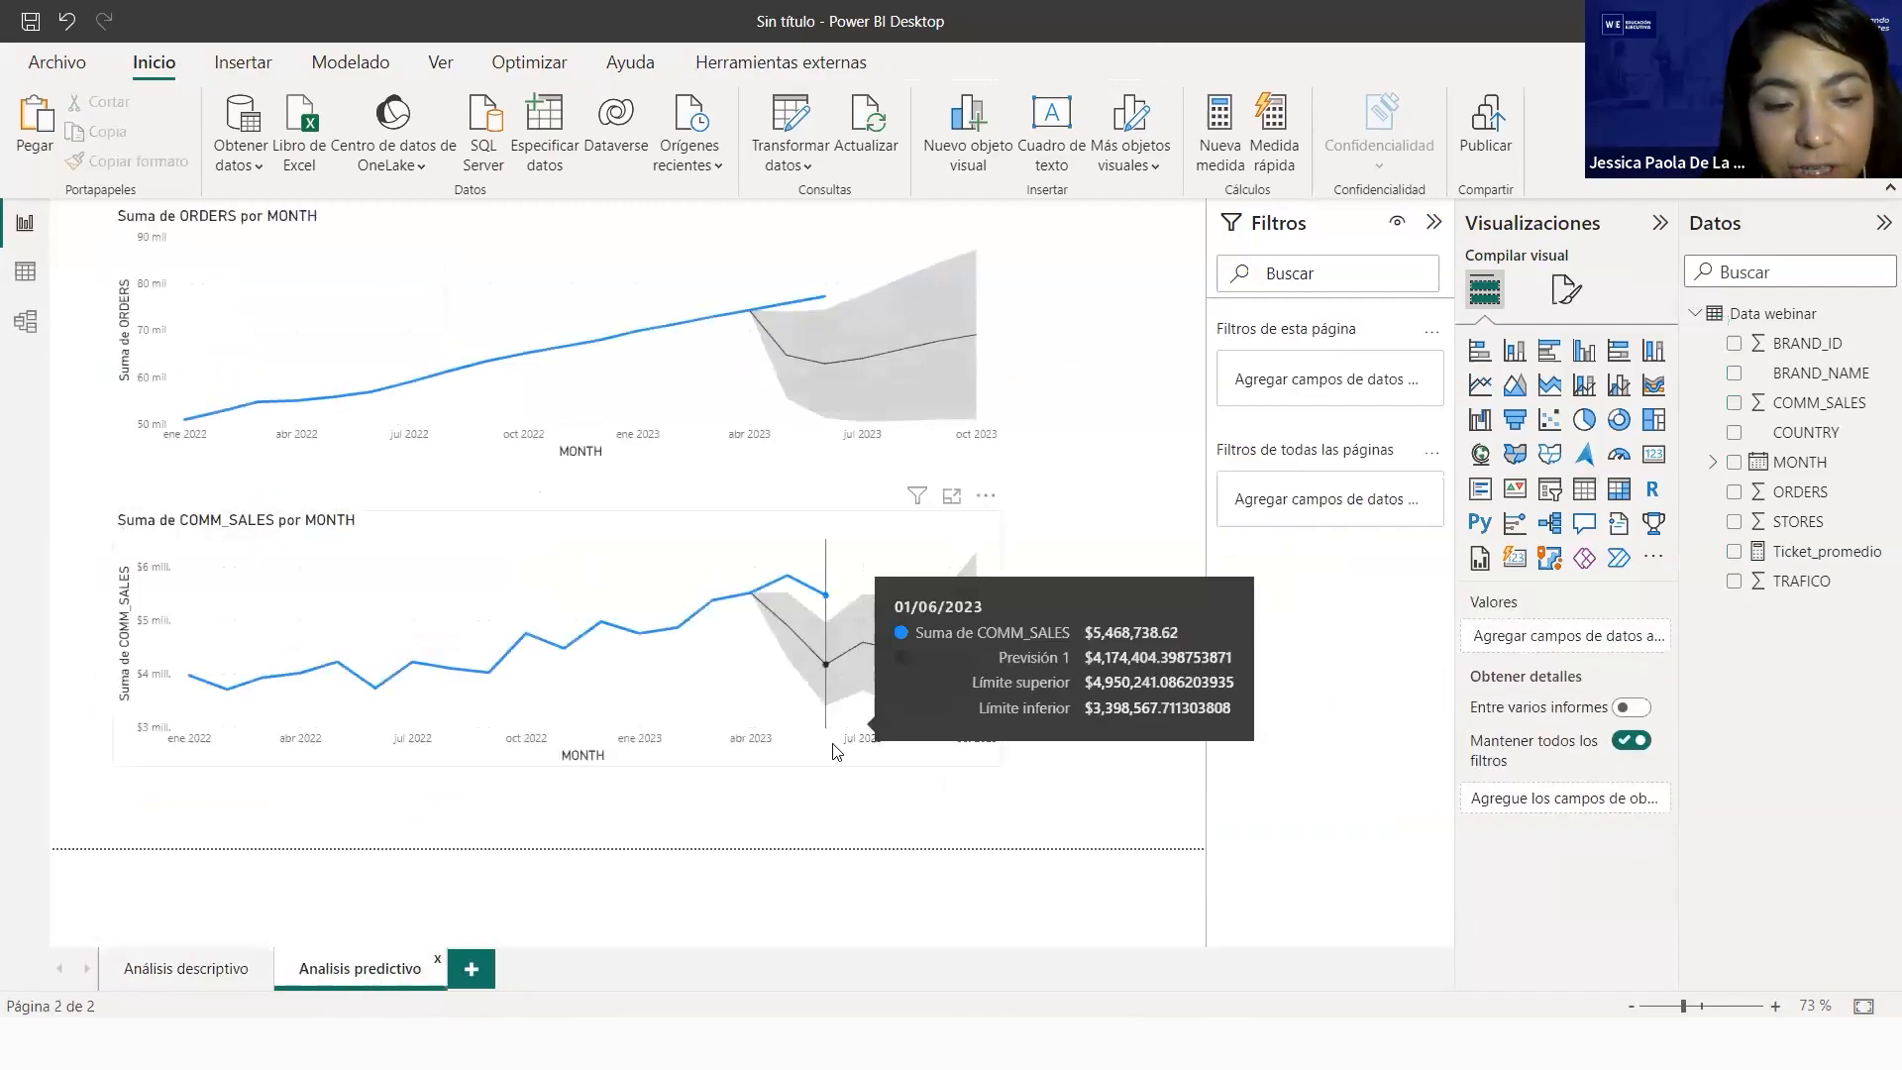
{"action": "left_click", "coordinate": [467, 961]}
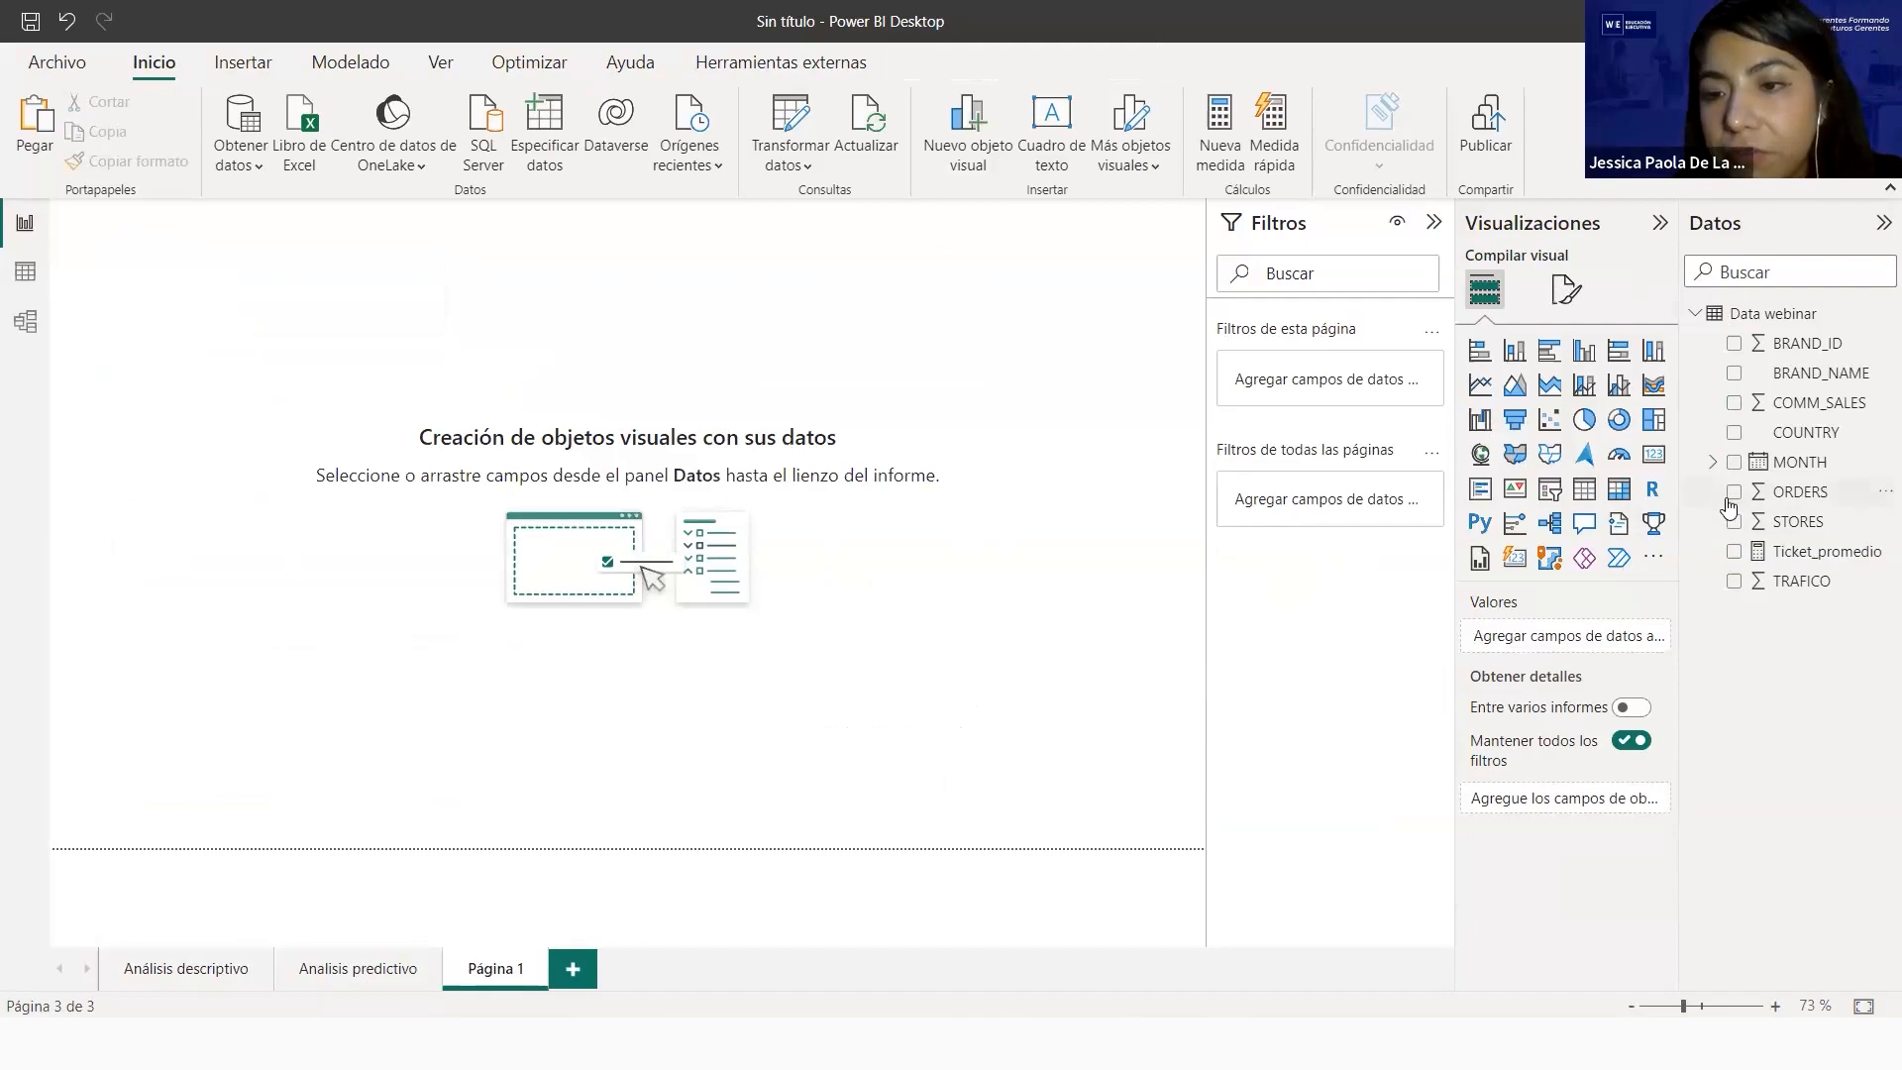
Search the additional visuals gallery for "box" and import the Box and Whisker chart by DataScenarios into the report
{"action": "left_click", "coordinate": [1660, 570]}
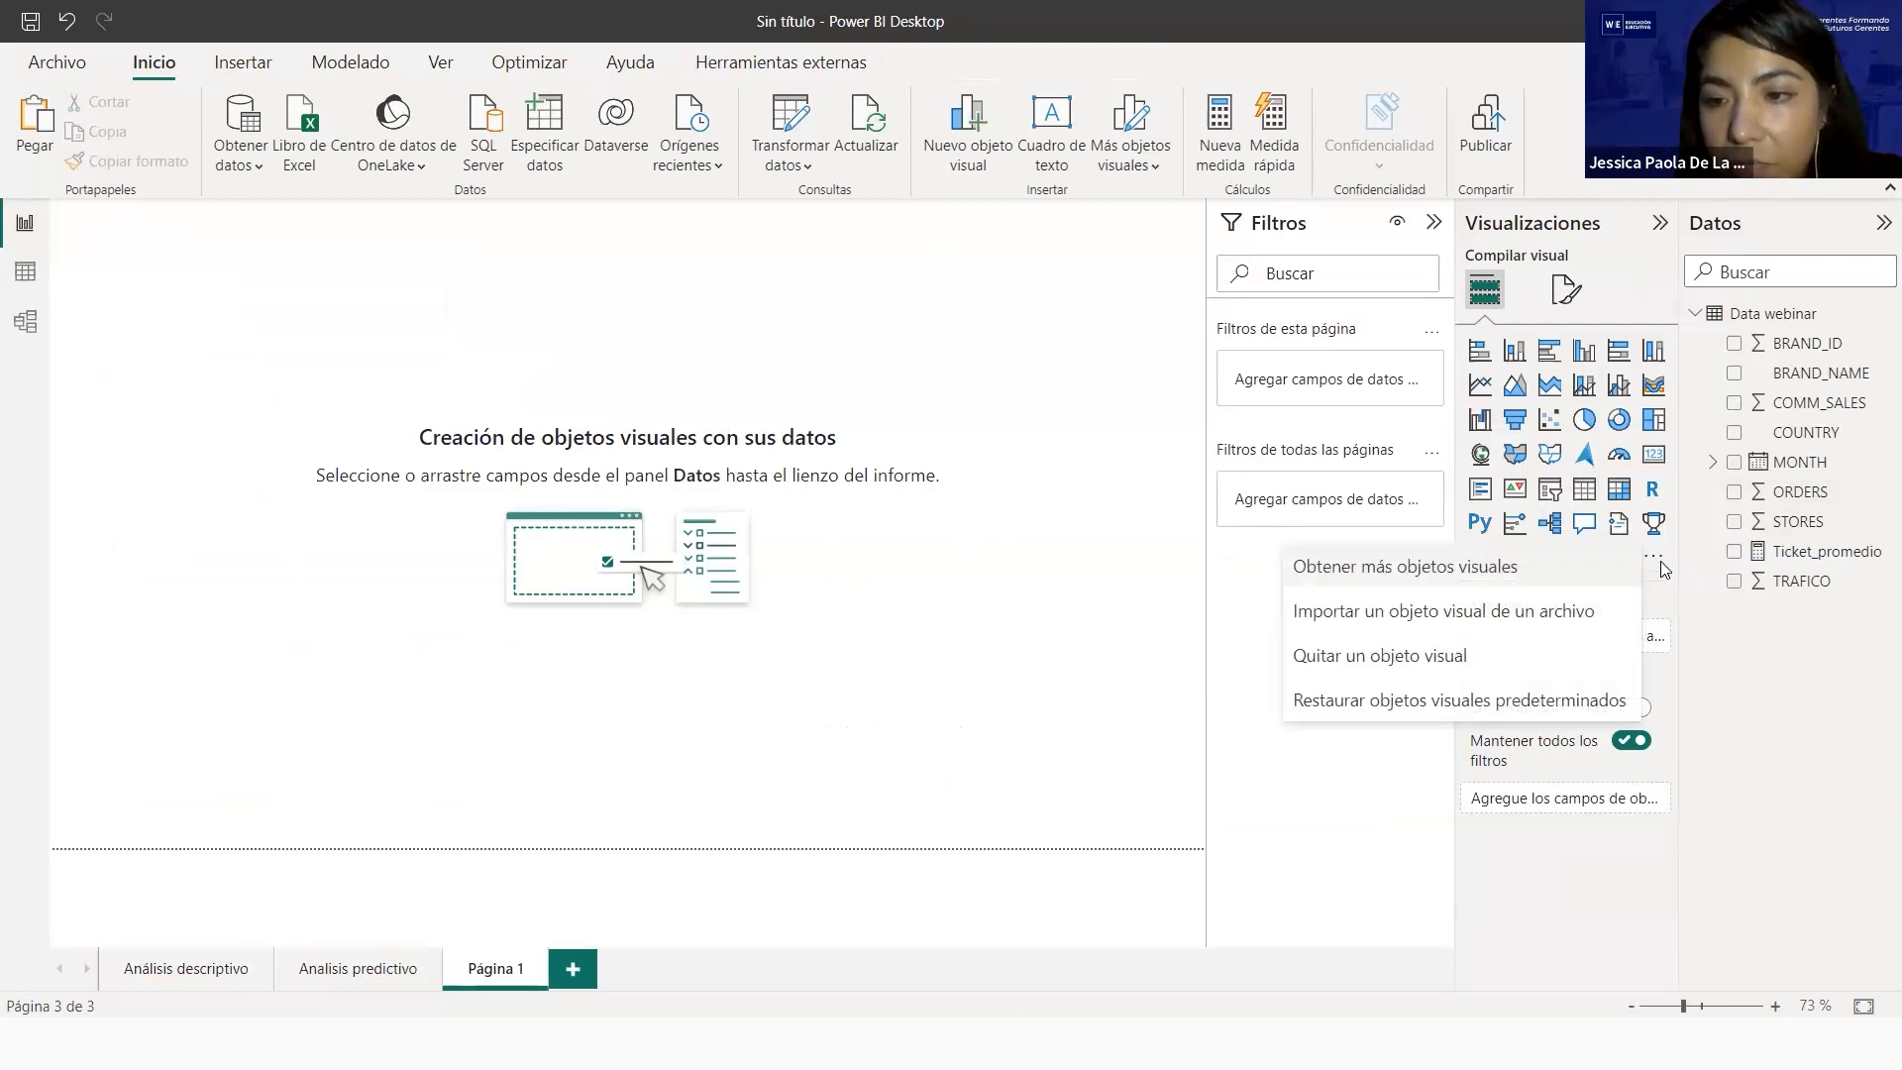
{"action": "left_click", "coordinate": [1547, 563]}
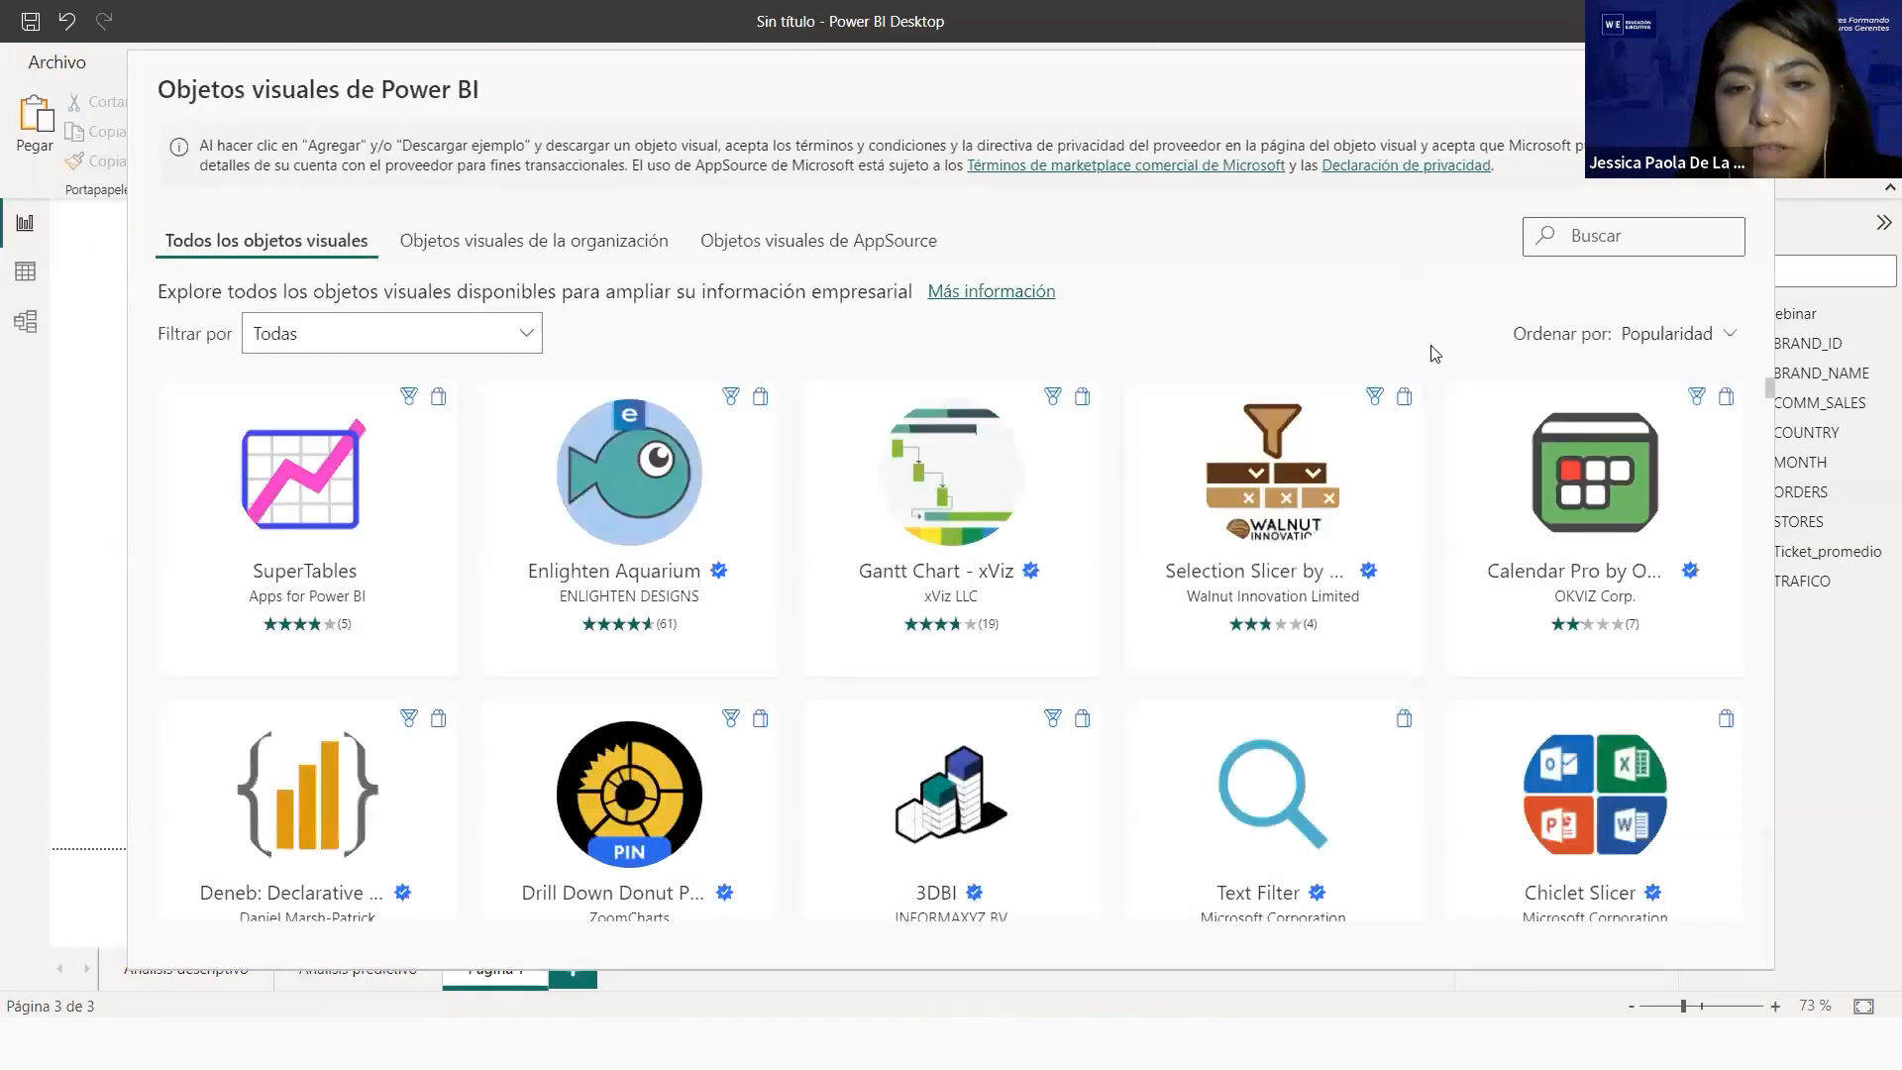
{"action": "left_click", "coordinate": [1598, 247]}
{"action": "type", "text": "box"}
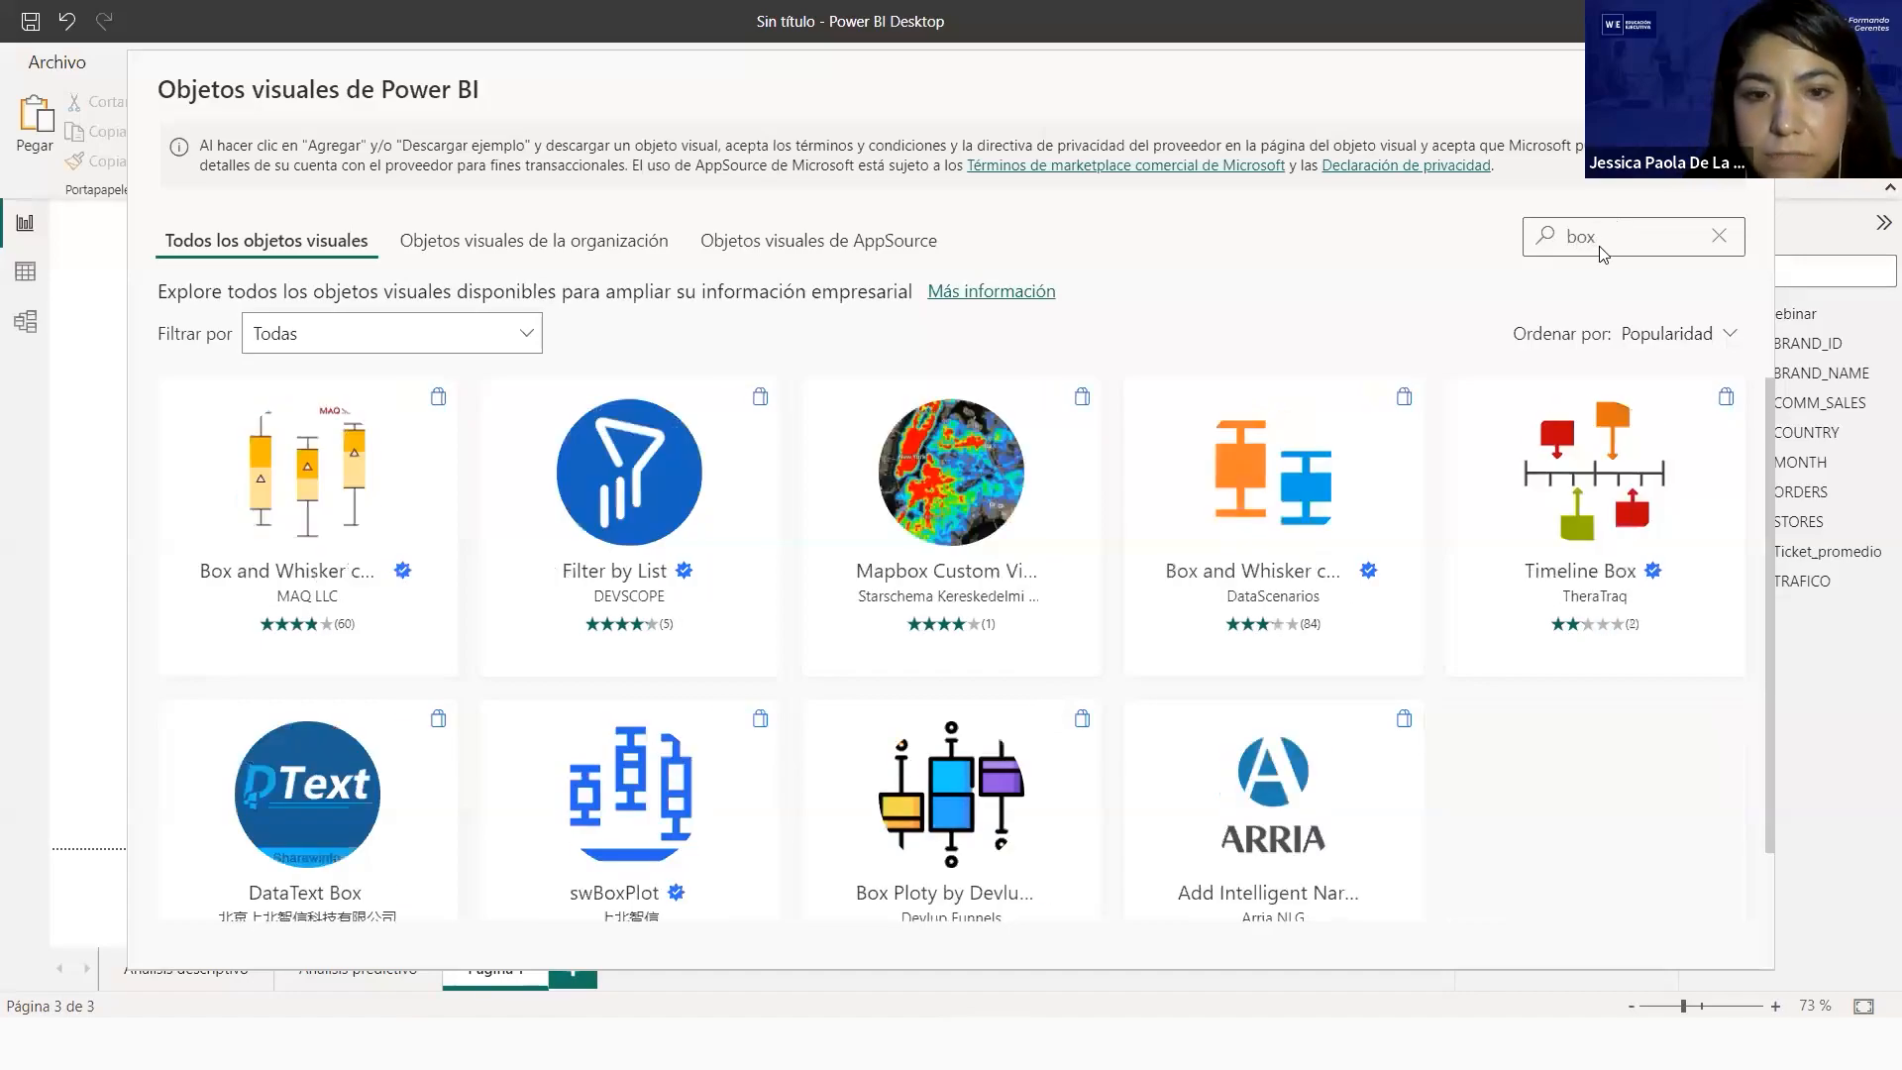
{"action": "mouse_move", "coordinate": [1251, 489]}
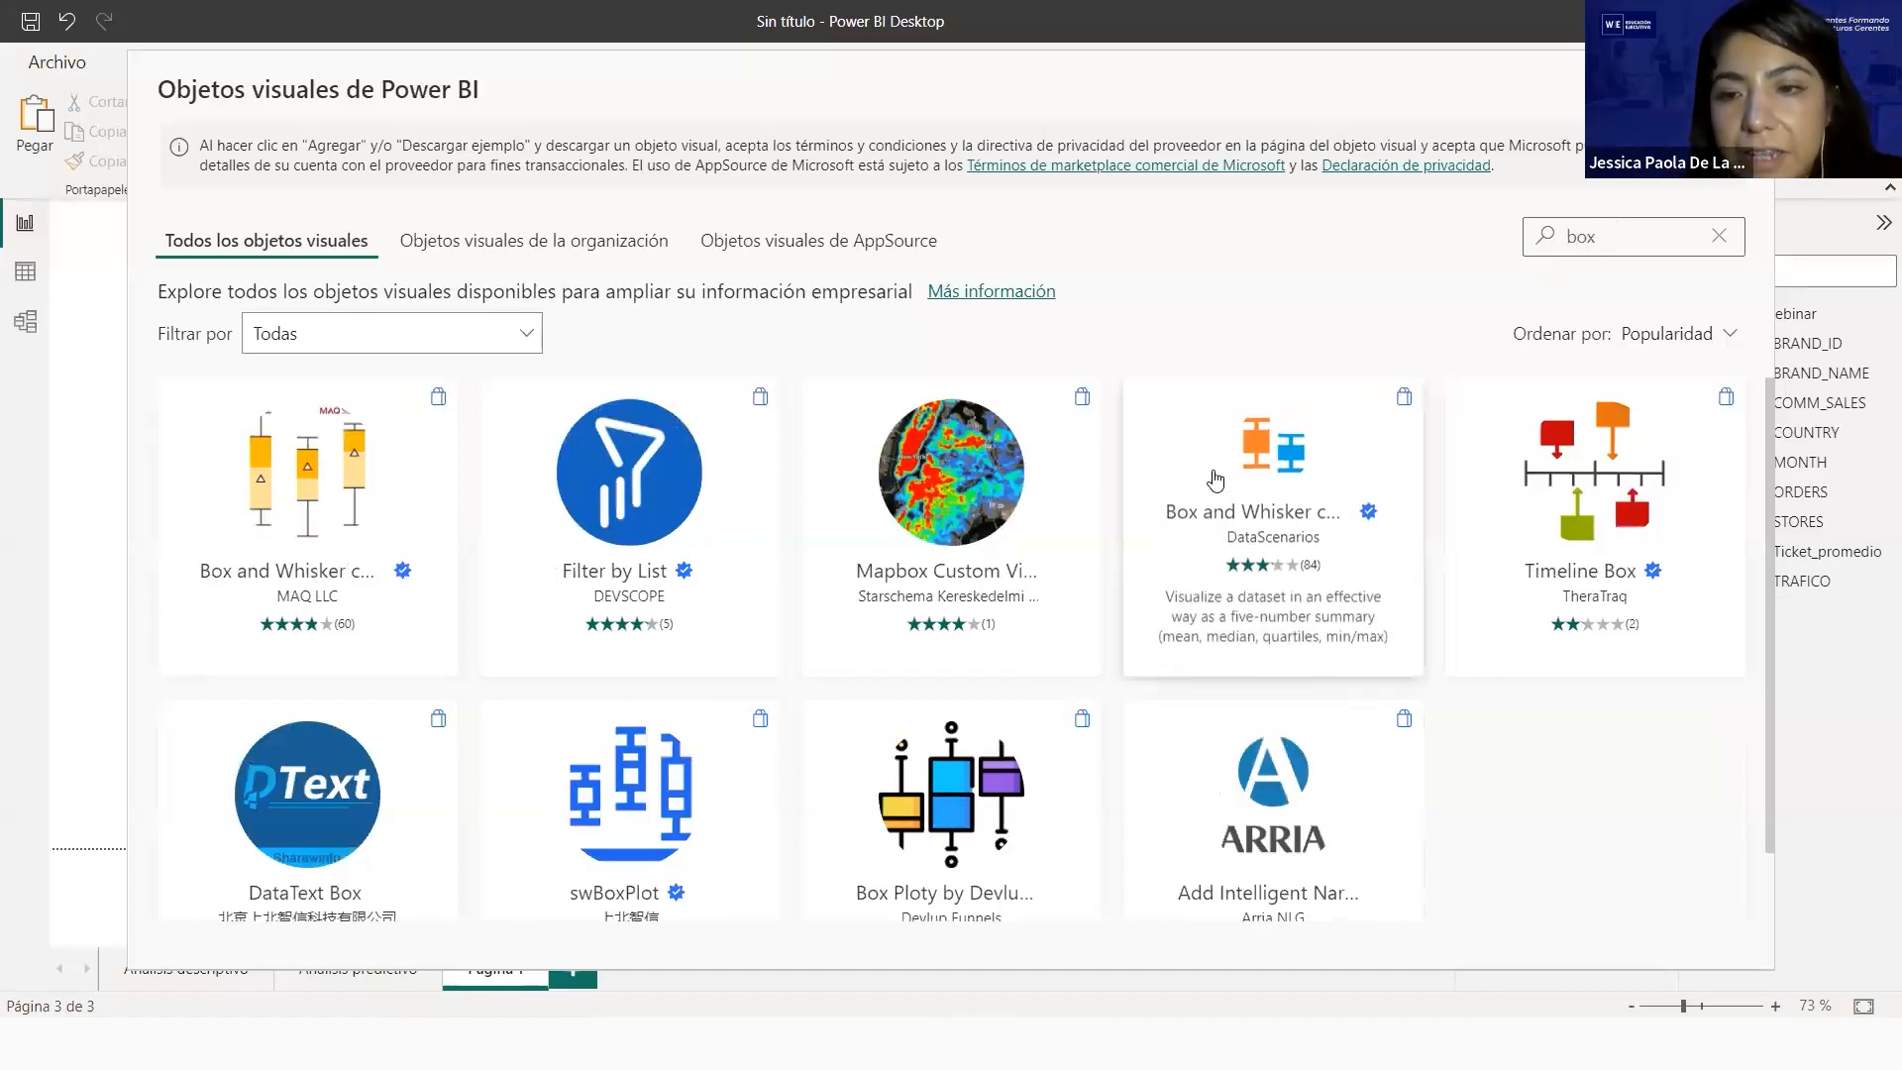
{"action": "left_click", "coordinate": [1251, 490]}
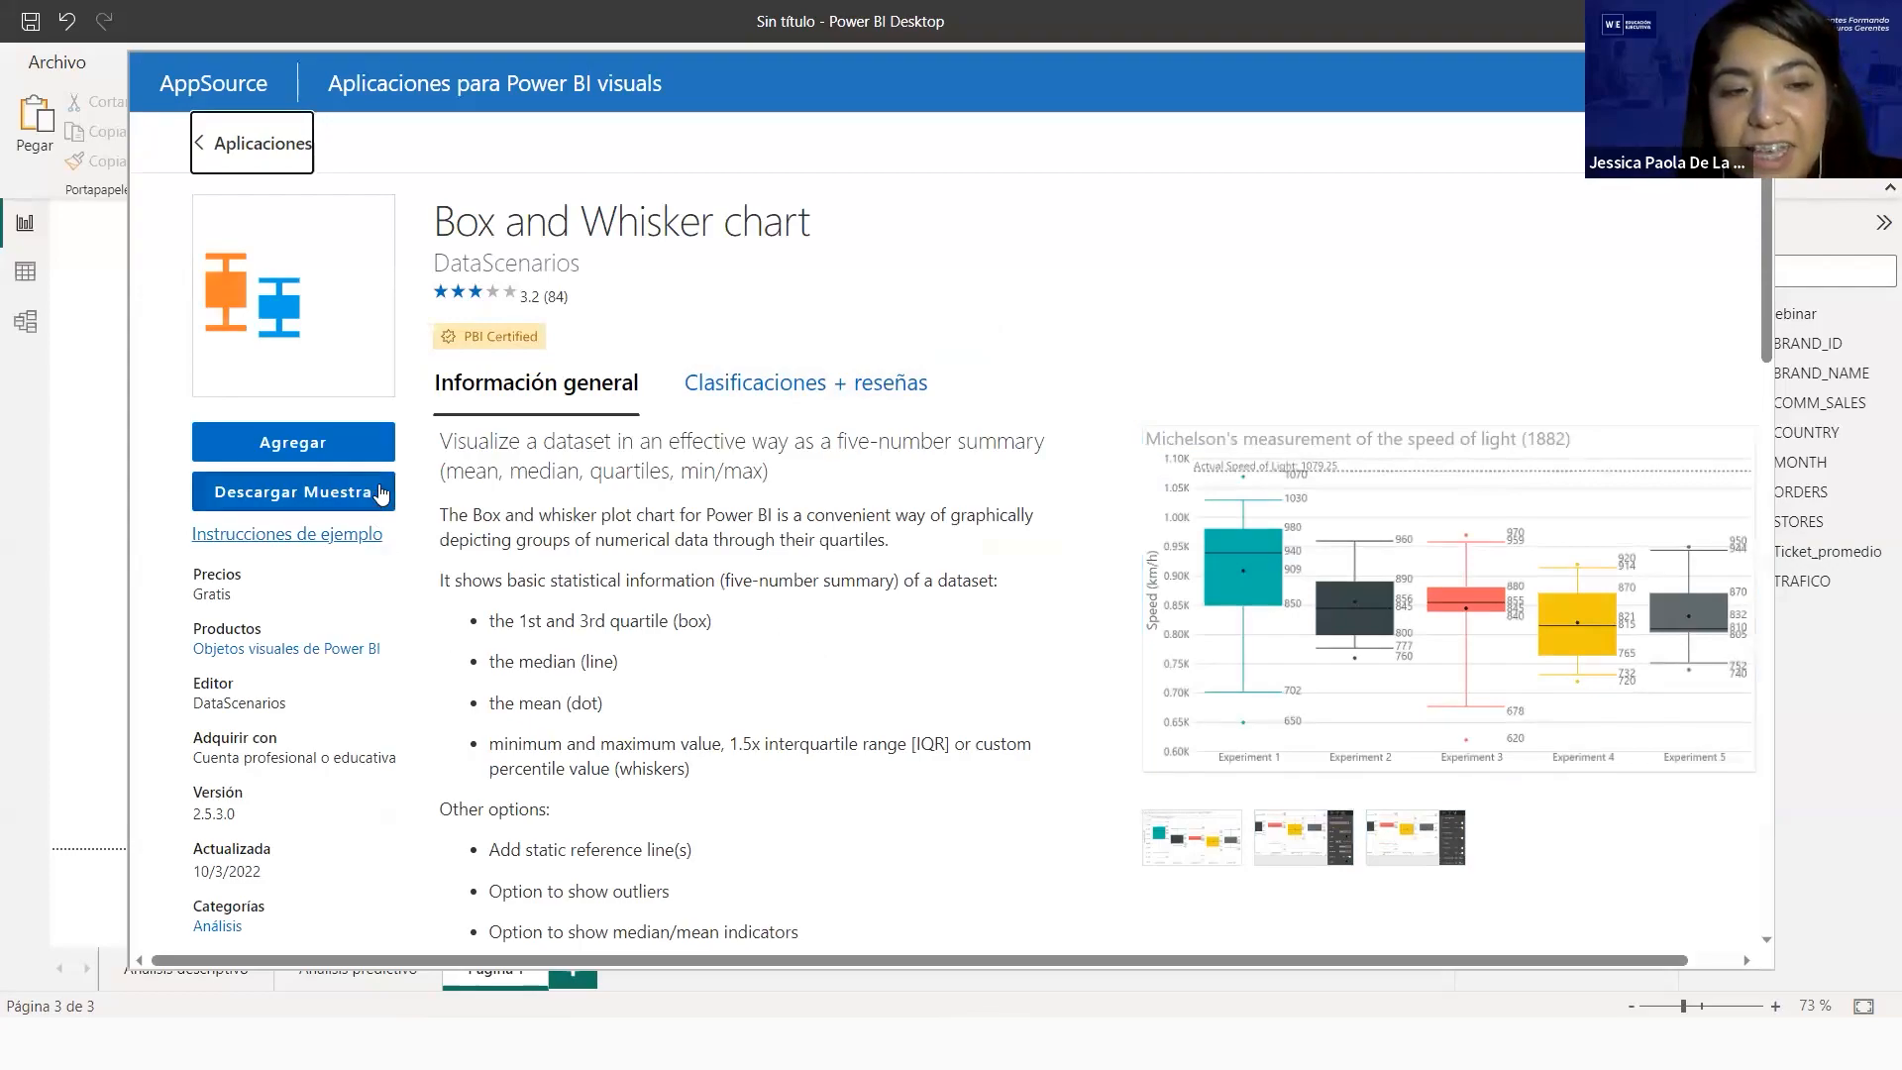
{"action": "left_click", "coordinate": [287, 462]}
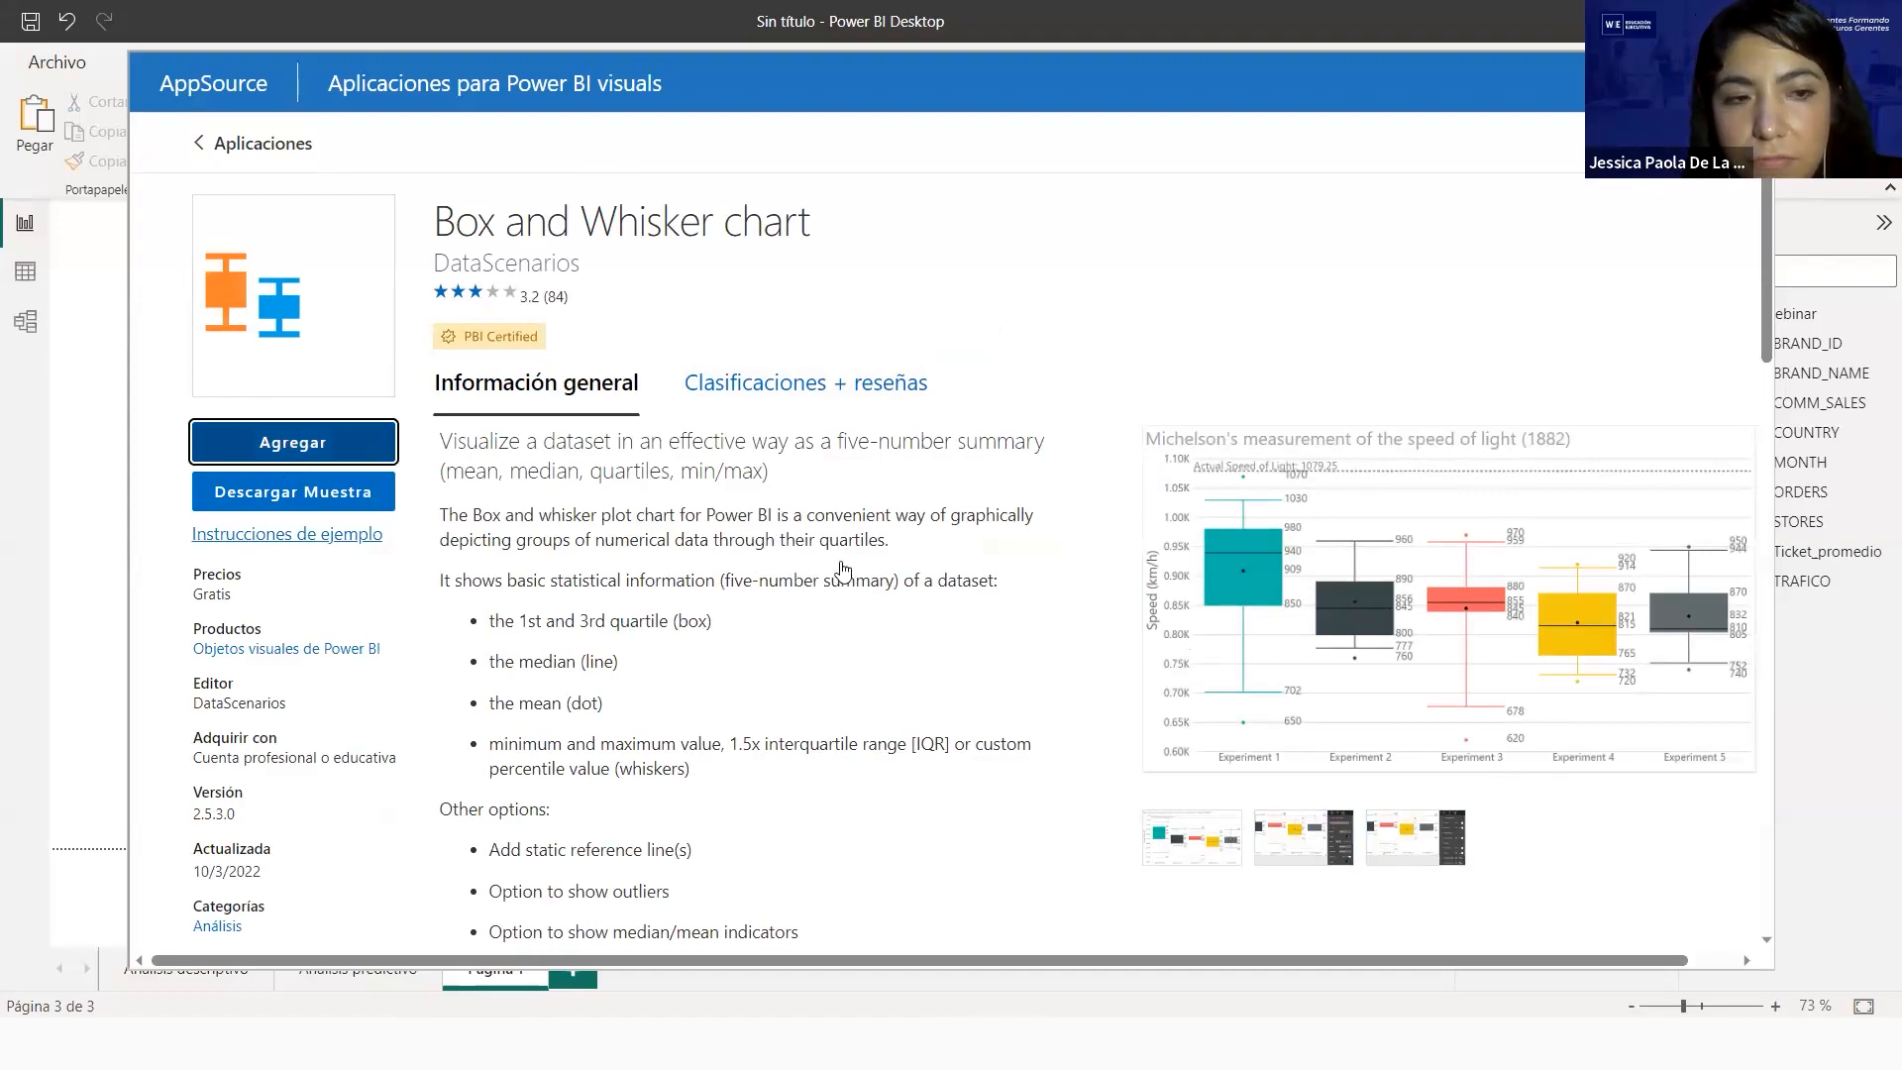
{"action": "left_click", "coordinate": [295, 442]}
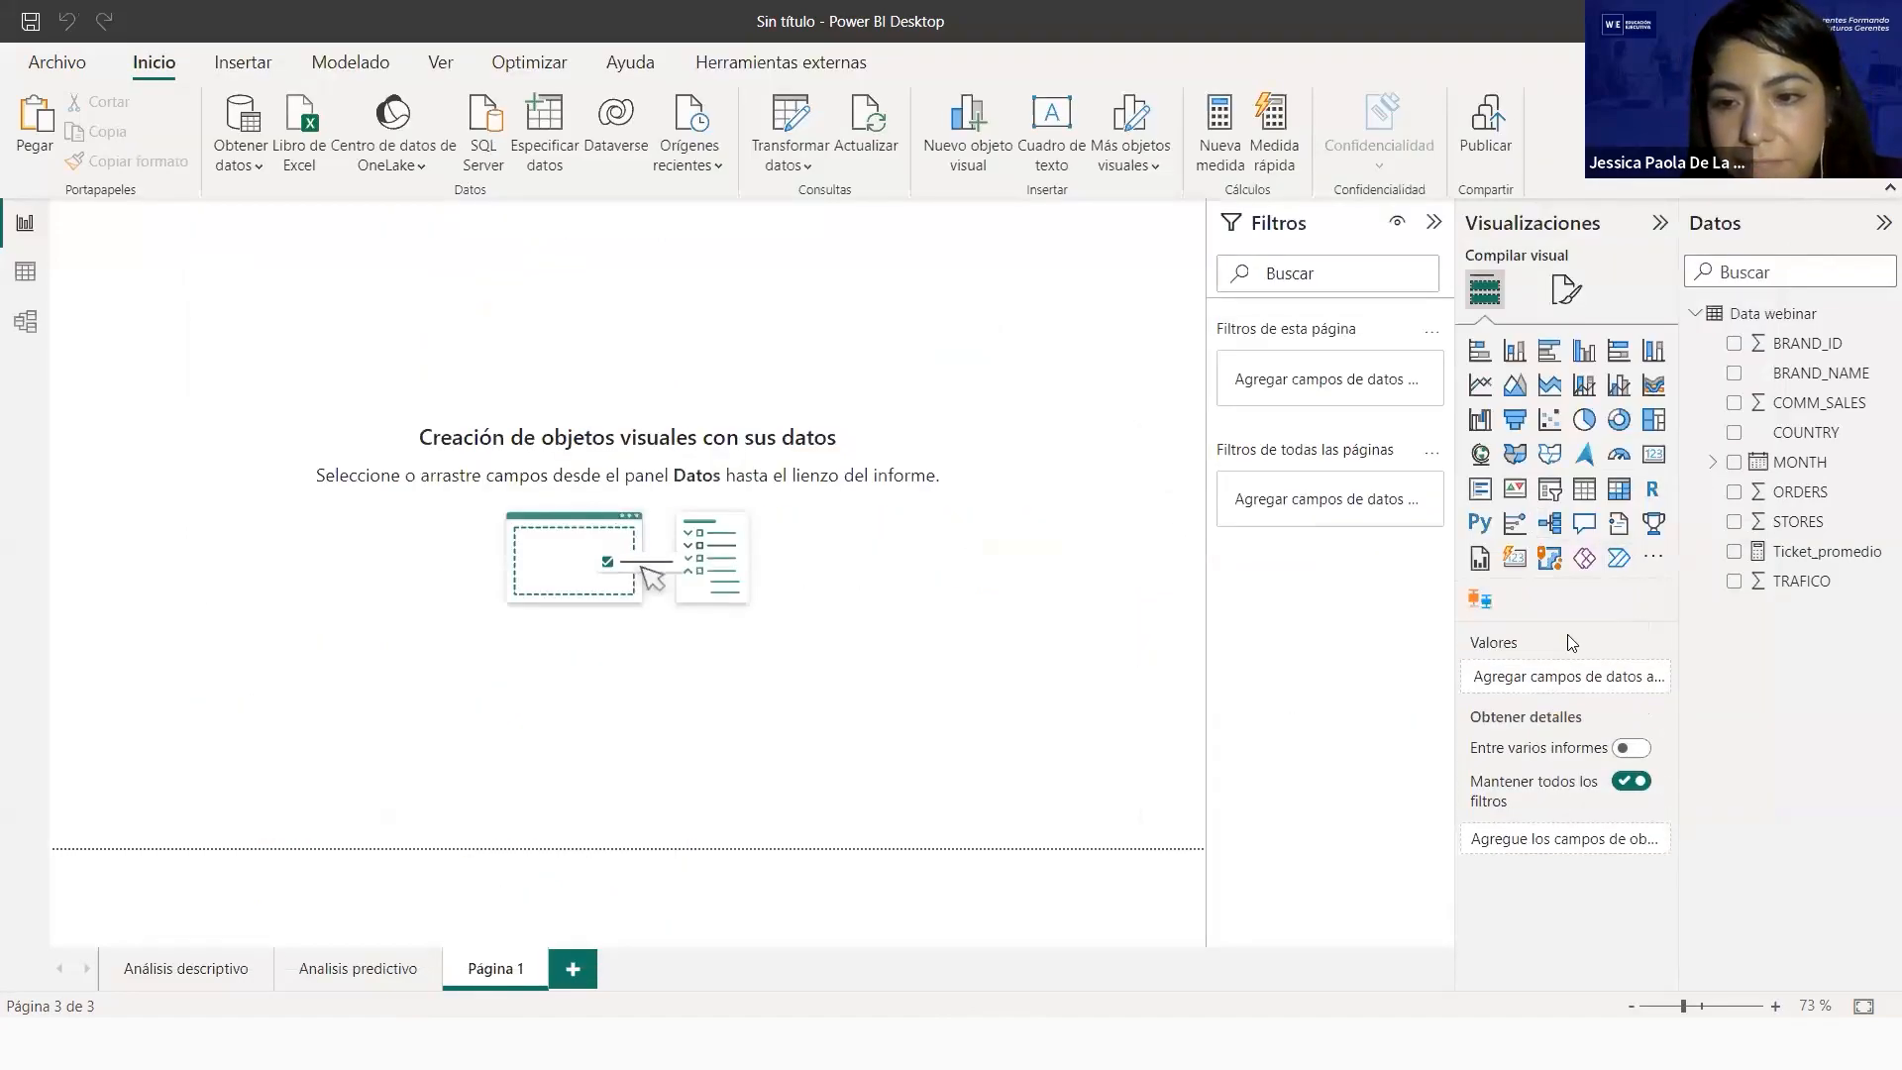
{"action": "left_click", "coordinate": [1156, 566]}
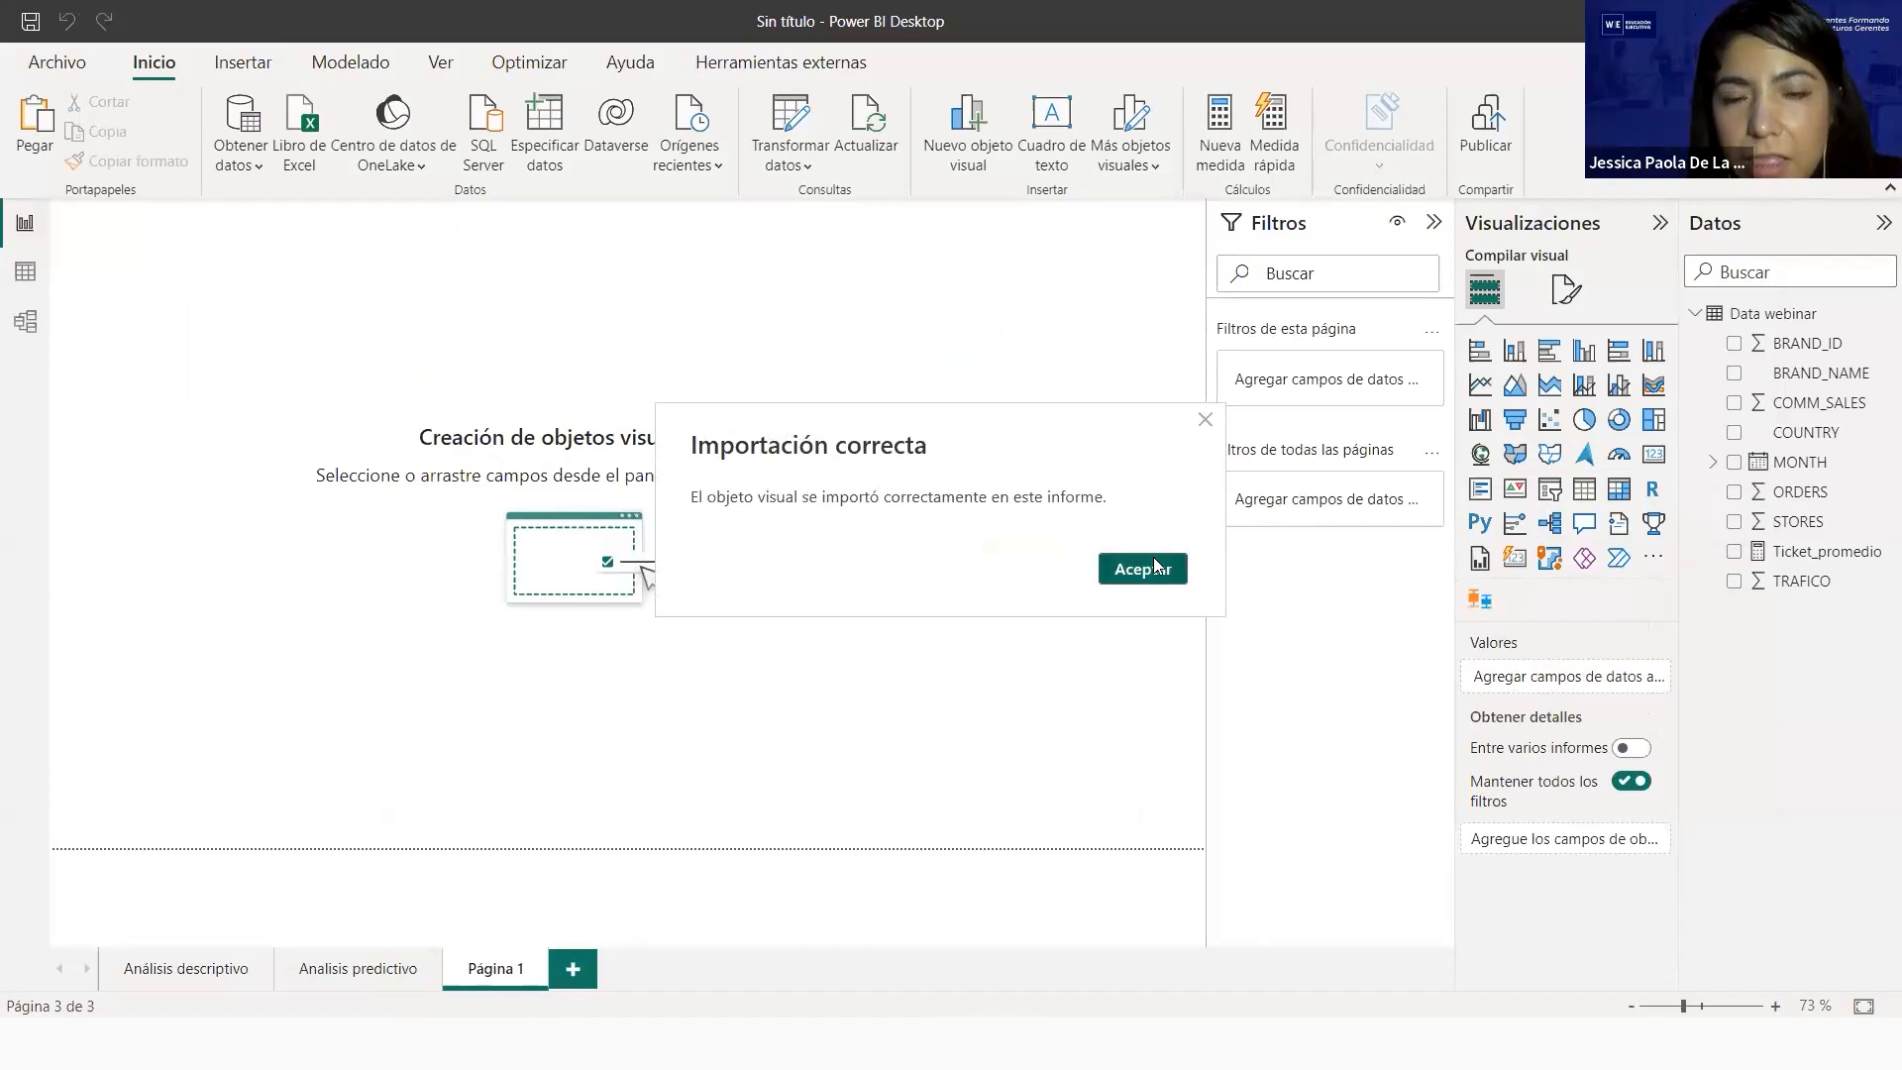
Place a Box and Whisker chart on the blank page with BRAND_NAME as its category and ORDERS as its sampling
{"action": "left_click", "coordinate": [1479, 599]}
{"action": "left_click_drag", "start_coordinate": [238, 364], "coordinate": [355, 515]}
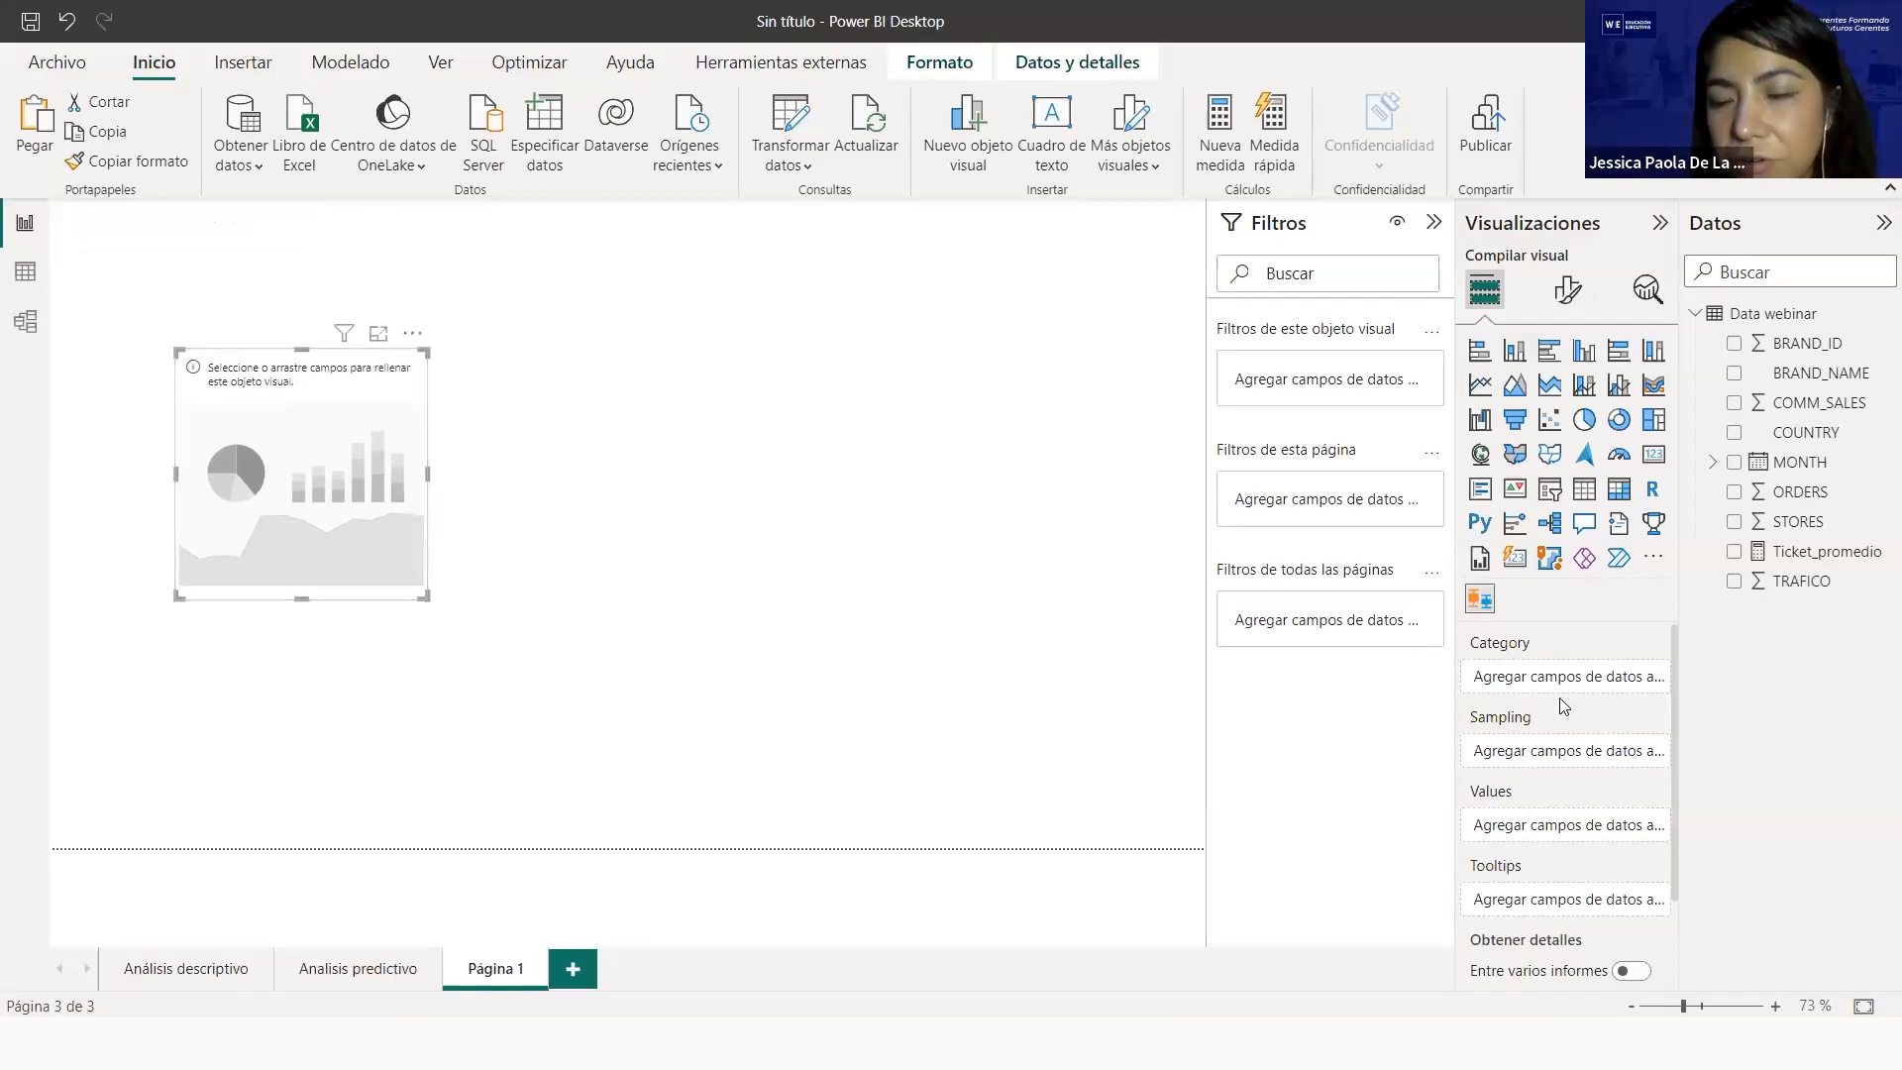
{"action": "left_click_drag", "start_coordinate": [1812, 382], "coordinate": [1574, 676]}
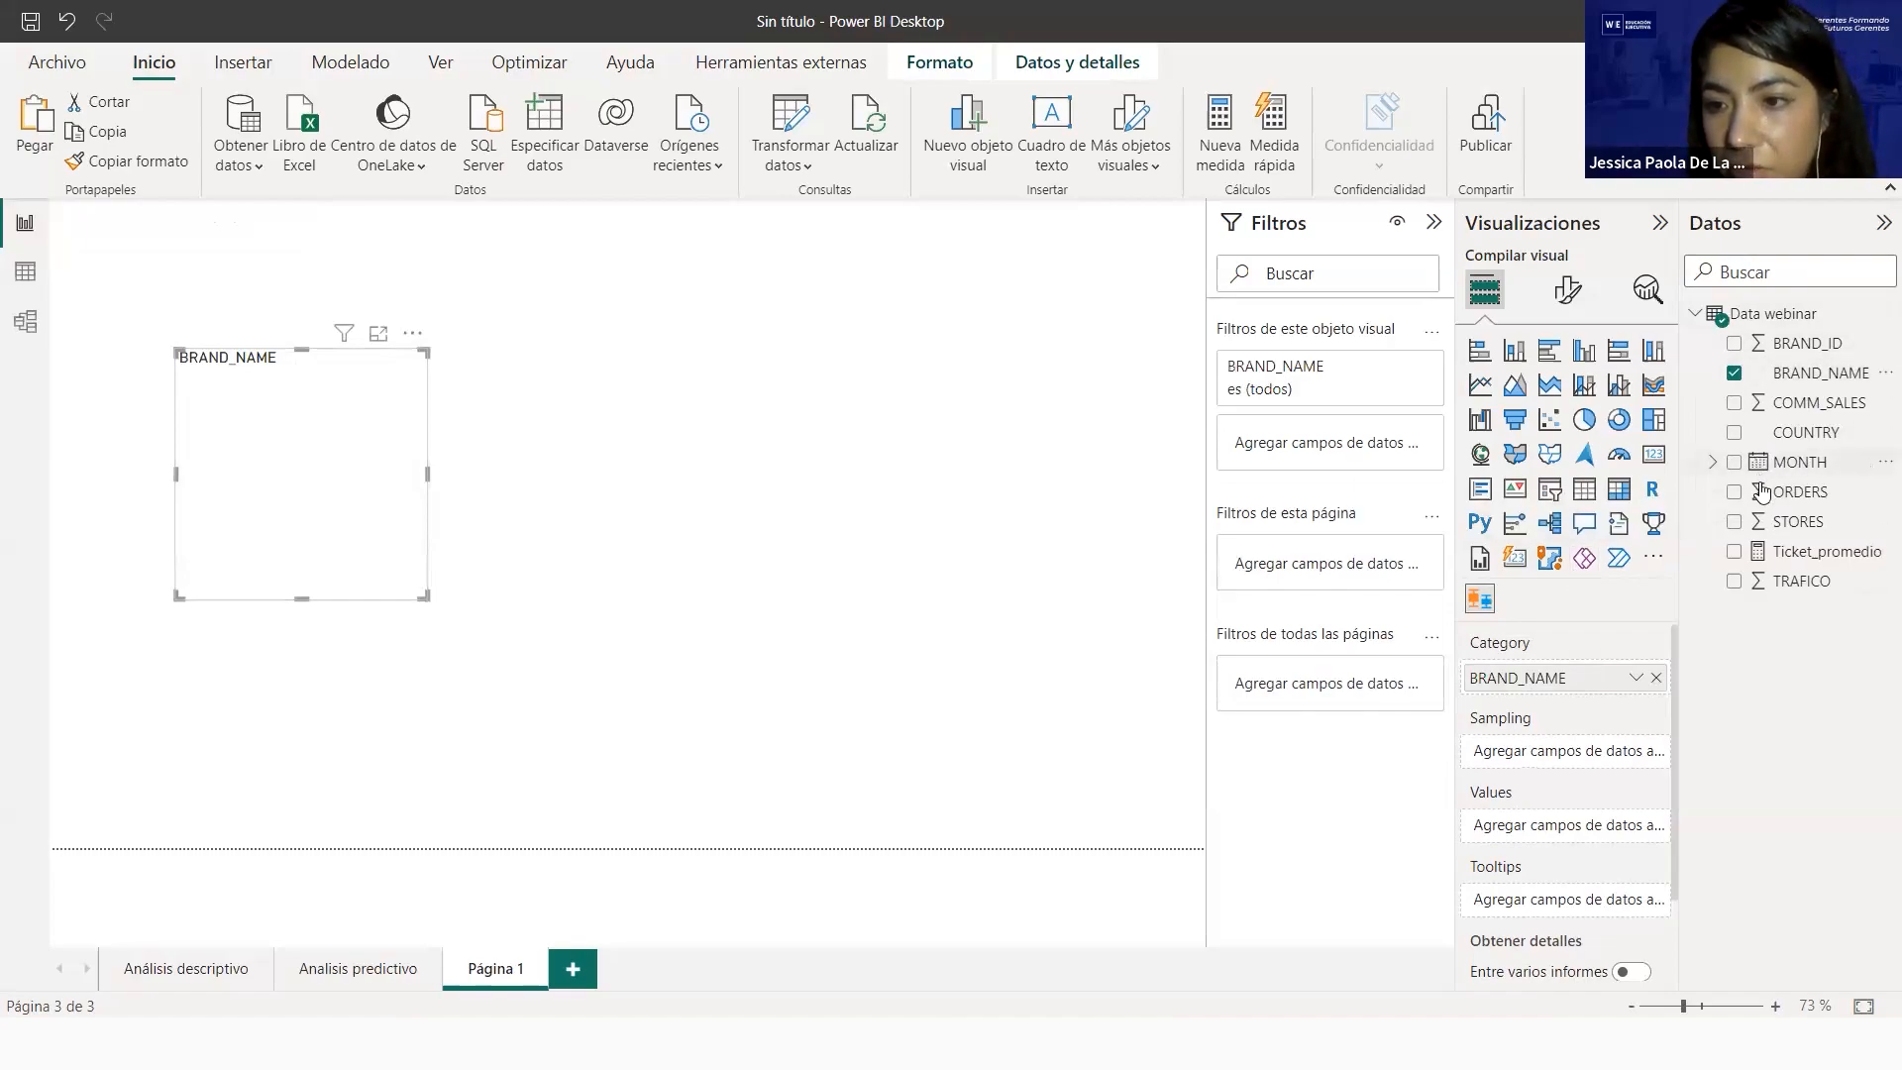
{"action": "left_click_drag", "start_coordinate": [1761, 492], "coordinate": [1476, 750]}
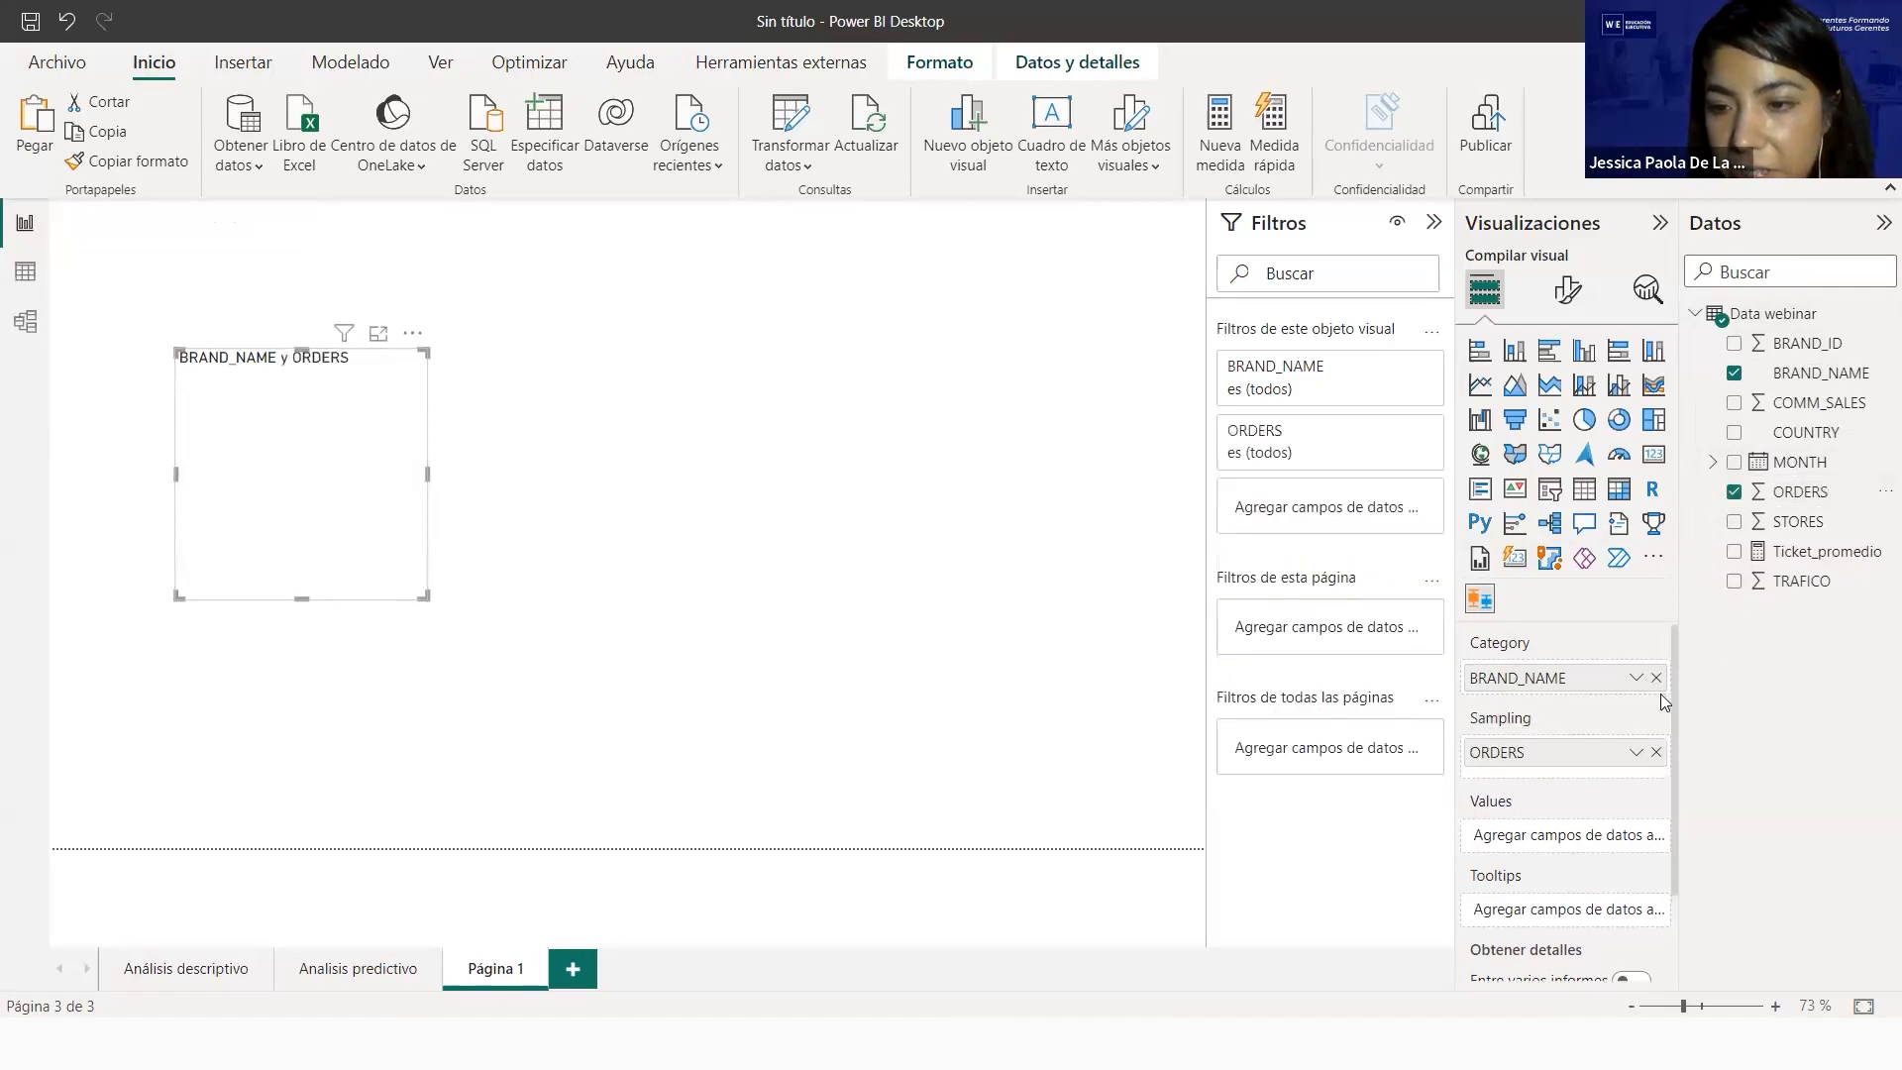
Set Ticket_promedio as the box plot's values and enlarge the chart down to near the bottom edge of the page
{"action": "scroll", "coordinate": [1670, 696], "scroll_direction": "down", "scroll_amount": 2}
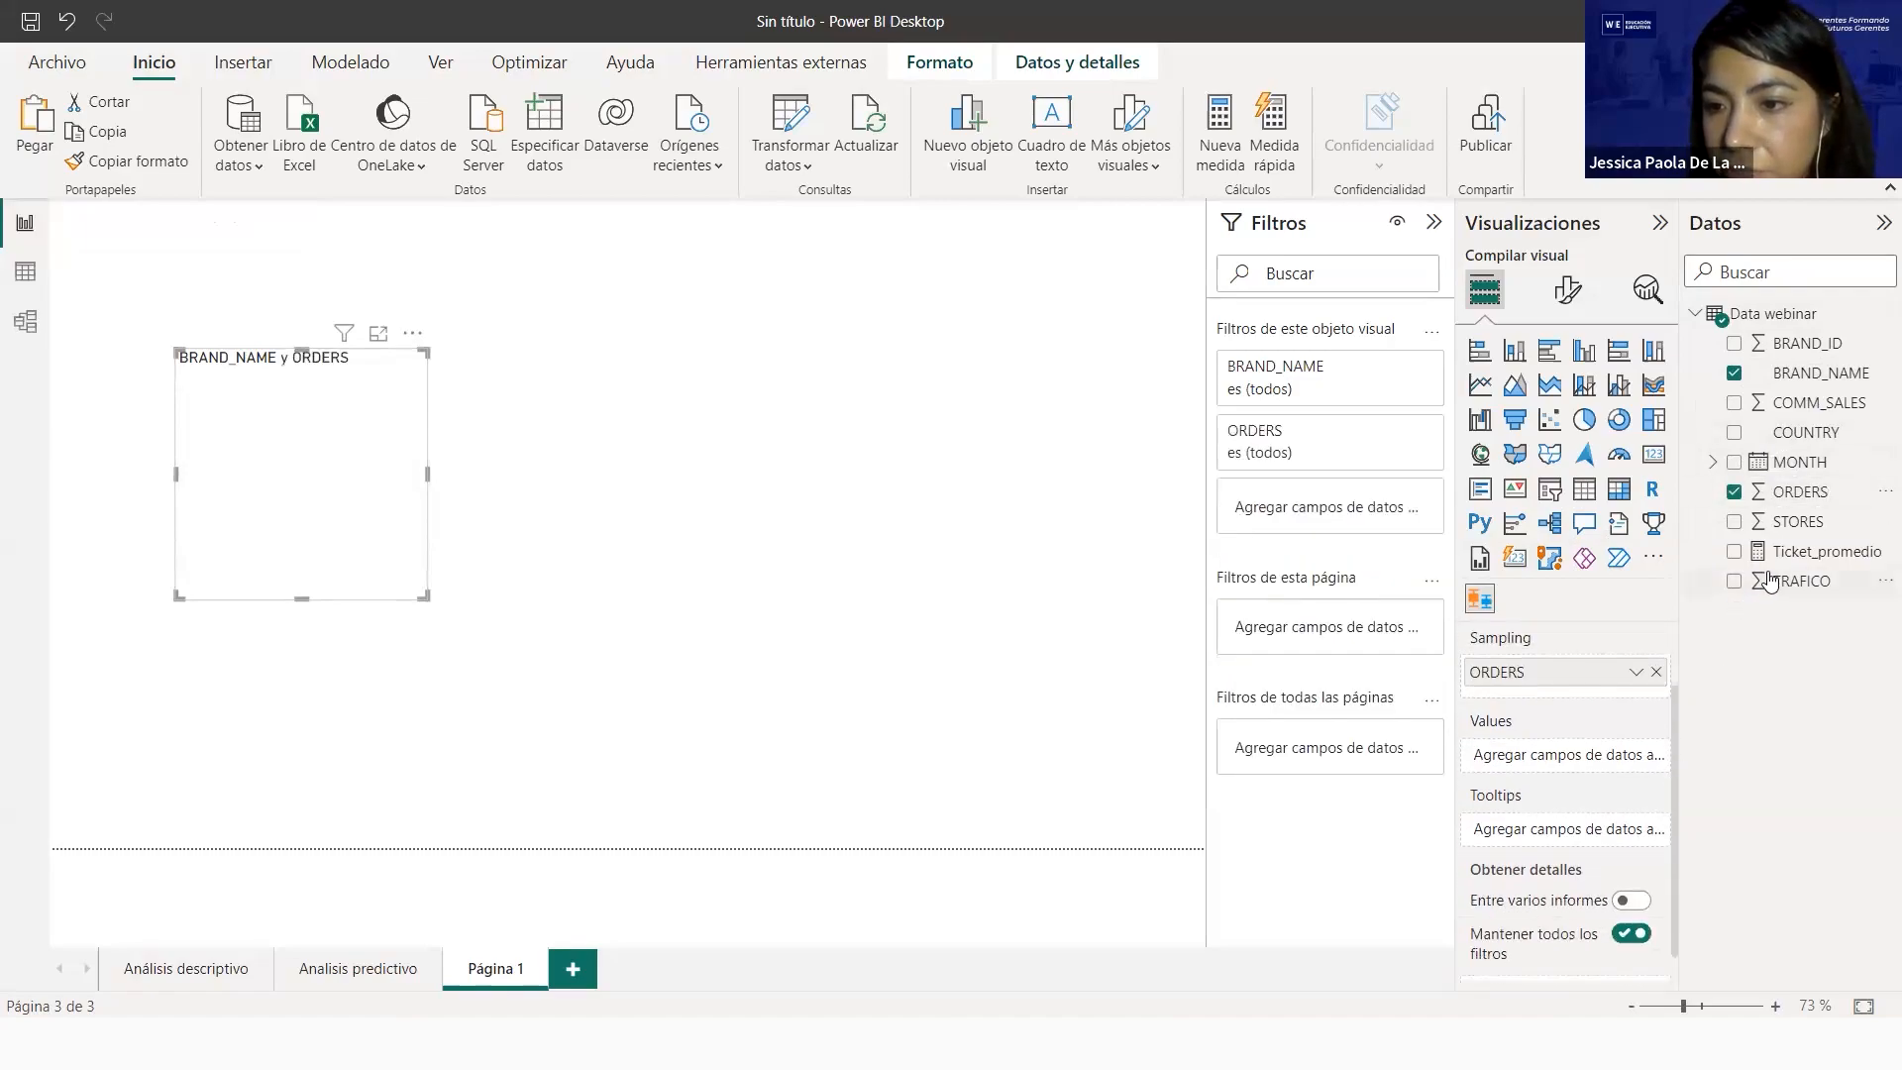
{"action": "left_click_drag", "start_coordinate": [1805, 550], "coordinate": [1569, 774]}
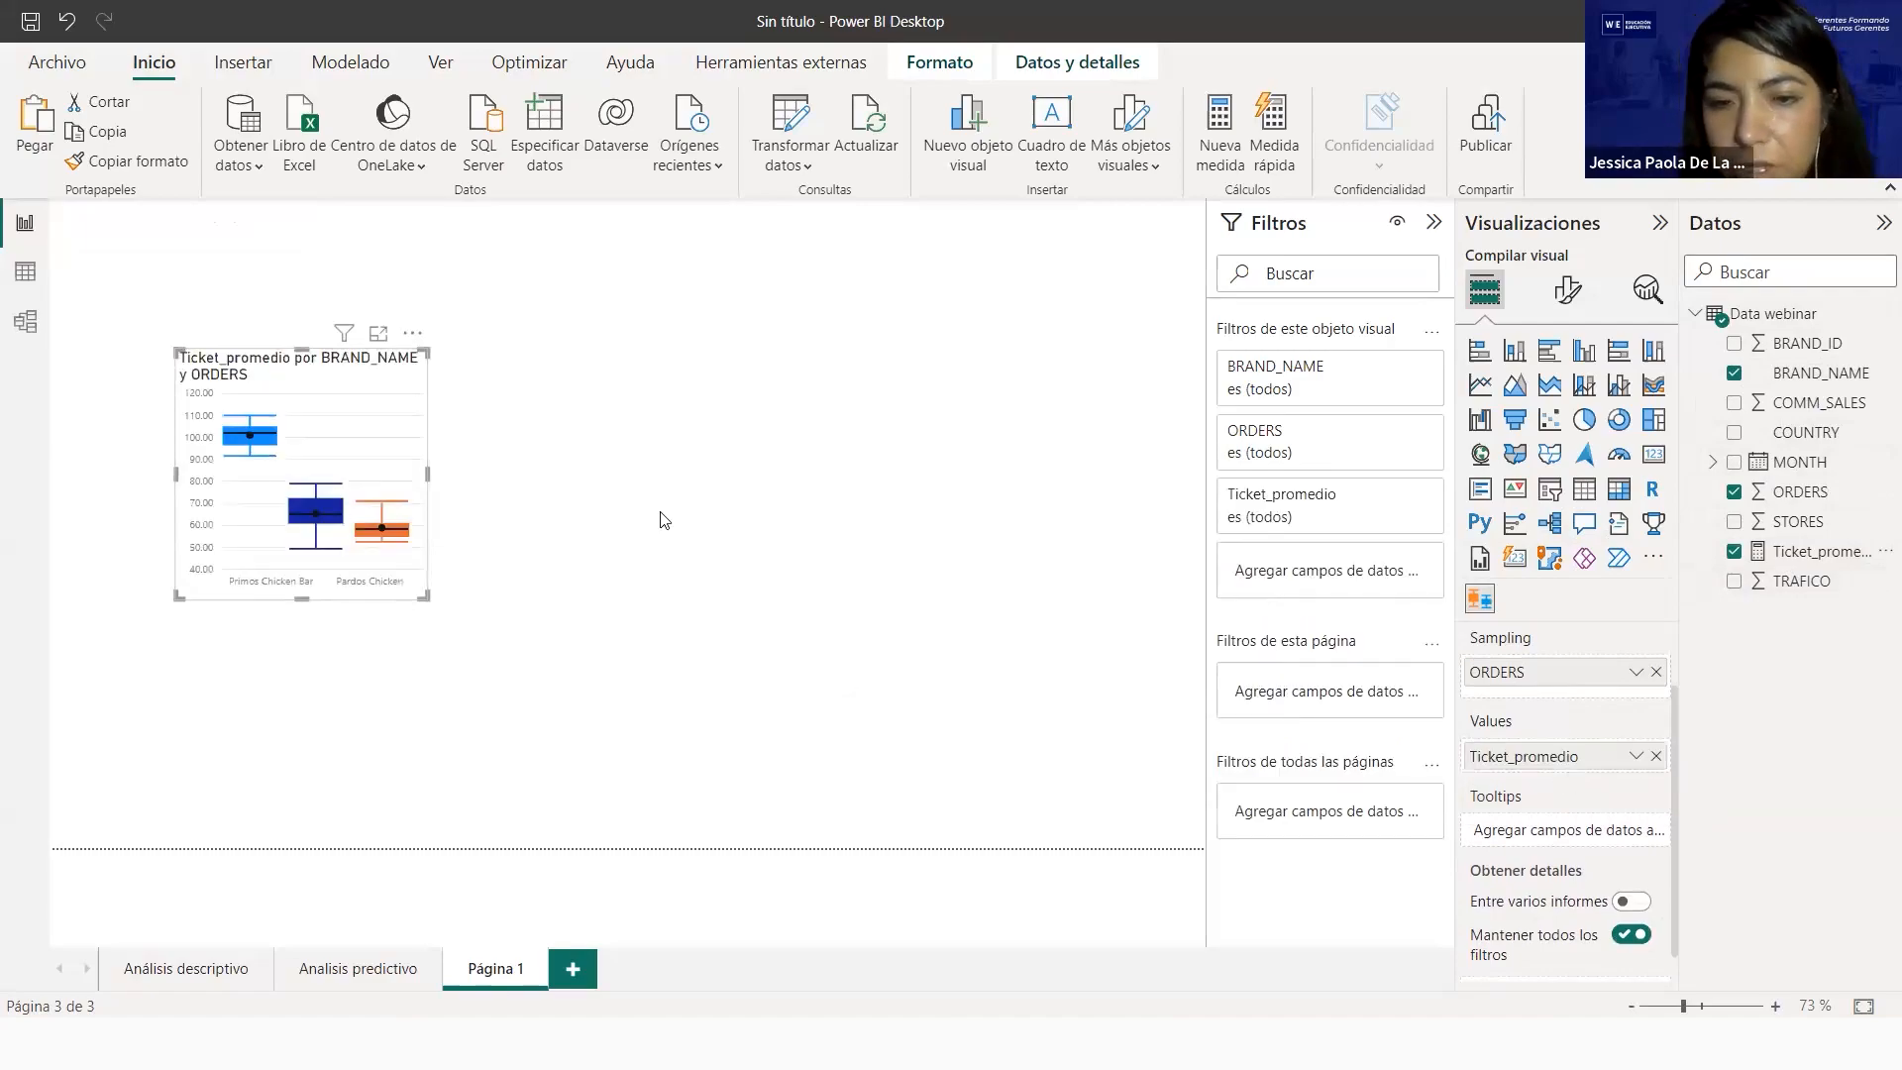
{"action": "left_click_drag", "start_coordinate": [424, 599], "coordinate": [715, 713]}
{"action": "left_click_drag", "start_coordinate": [832, 822], "coordinate": [832, 816]}
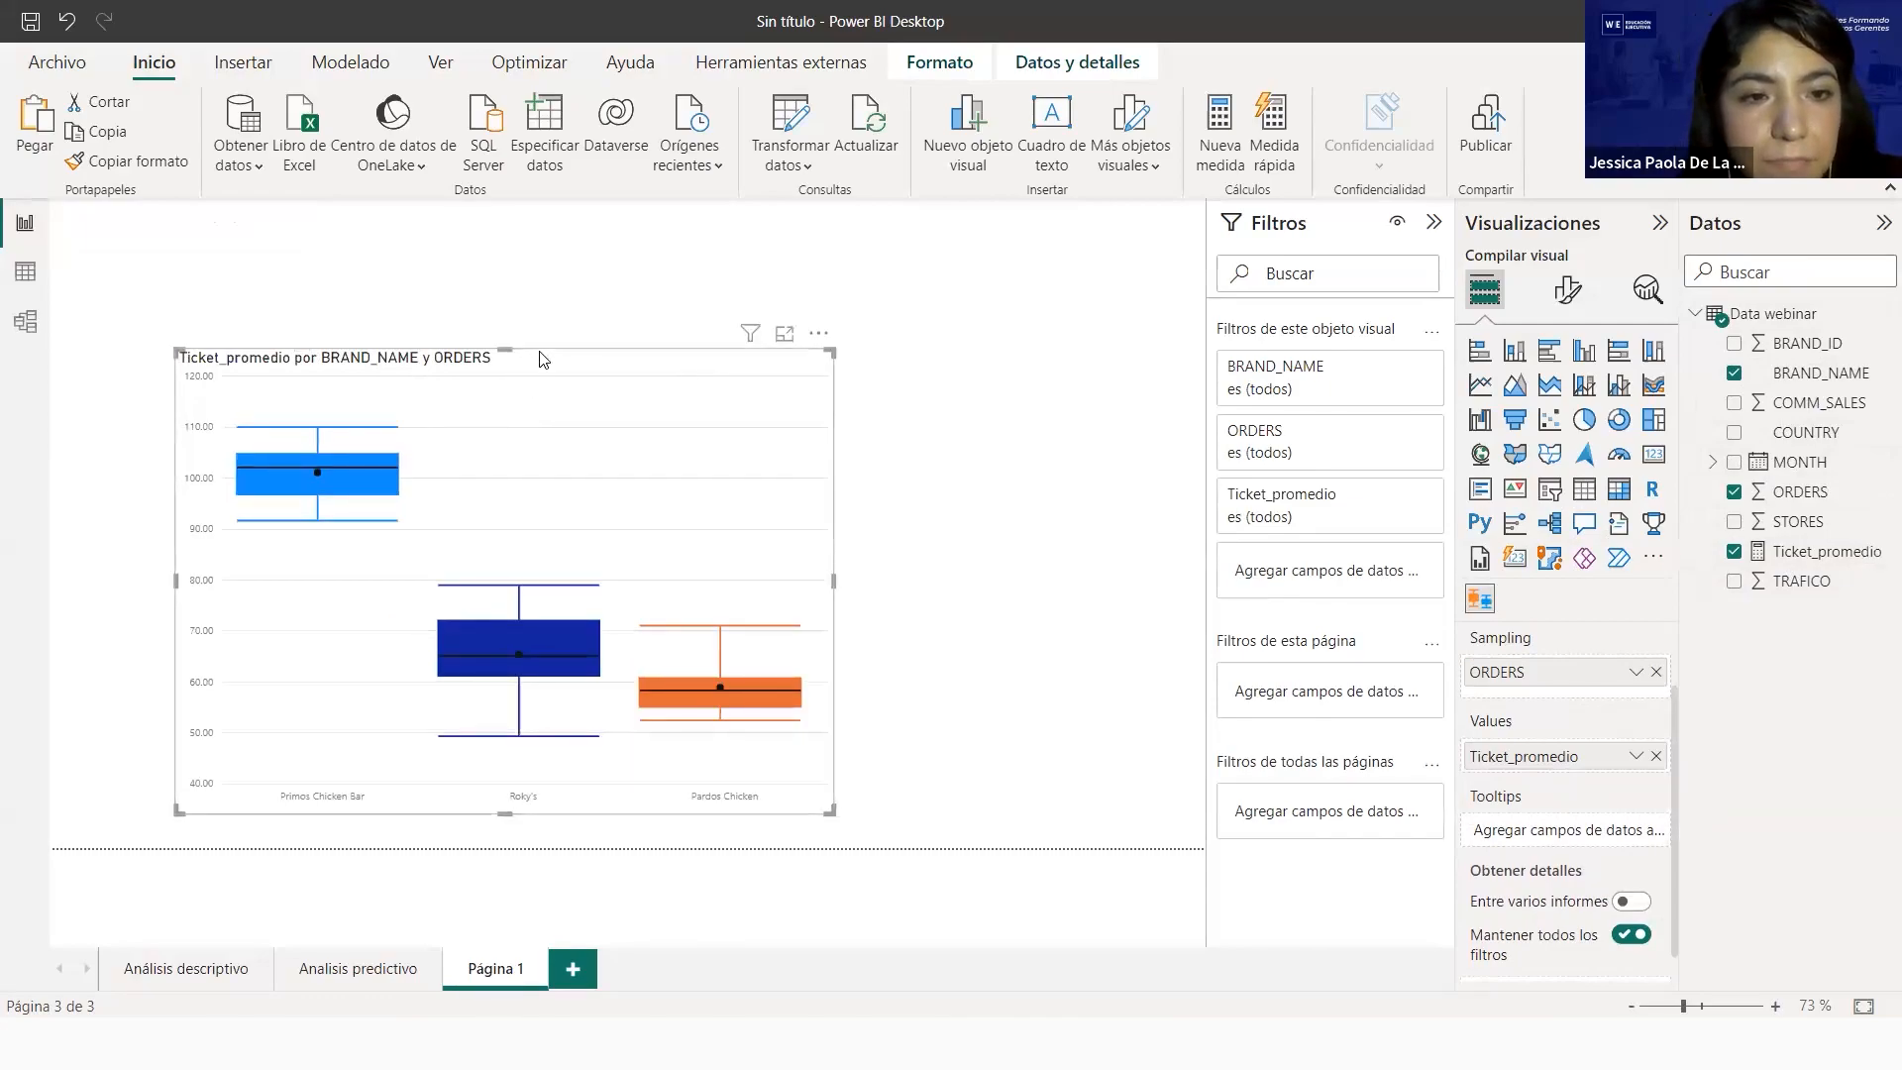
Move the box plot up and left, enlarge it toward the page's lower edge, and turn on its data labels
{"action": "left_click_drag", "start_coordinate": [539, 355], "coordinate": [497, 252]}
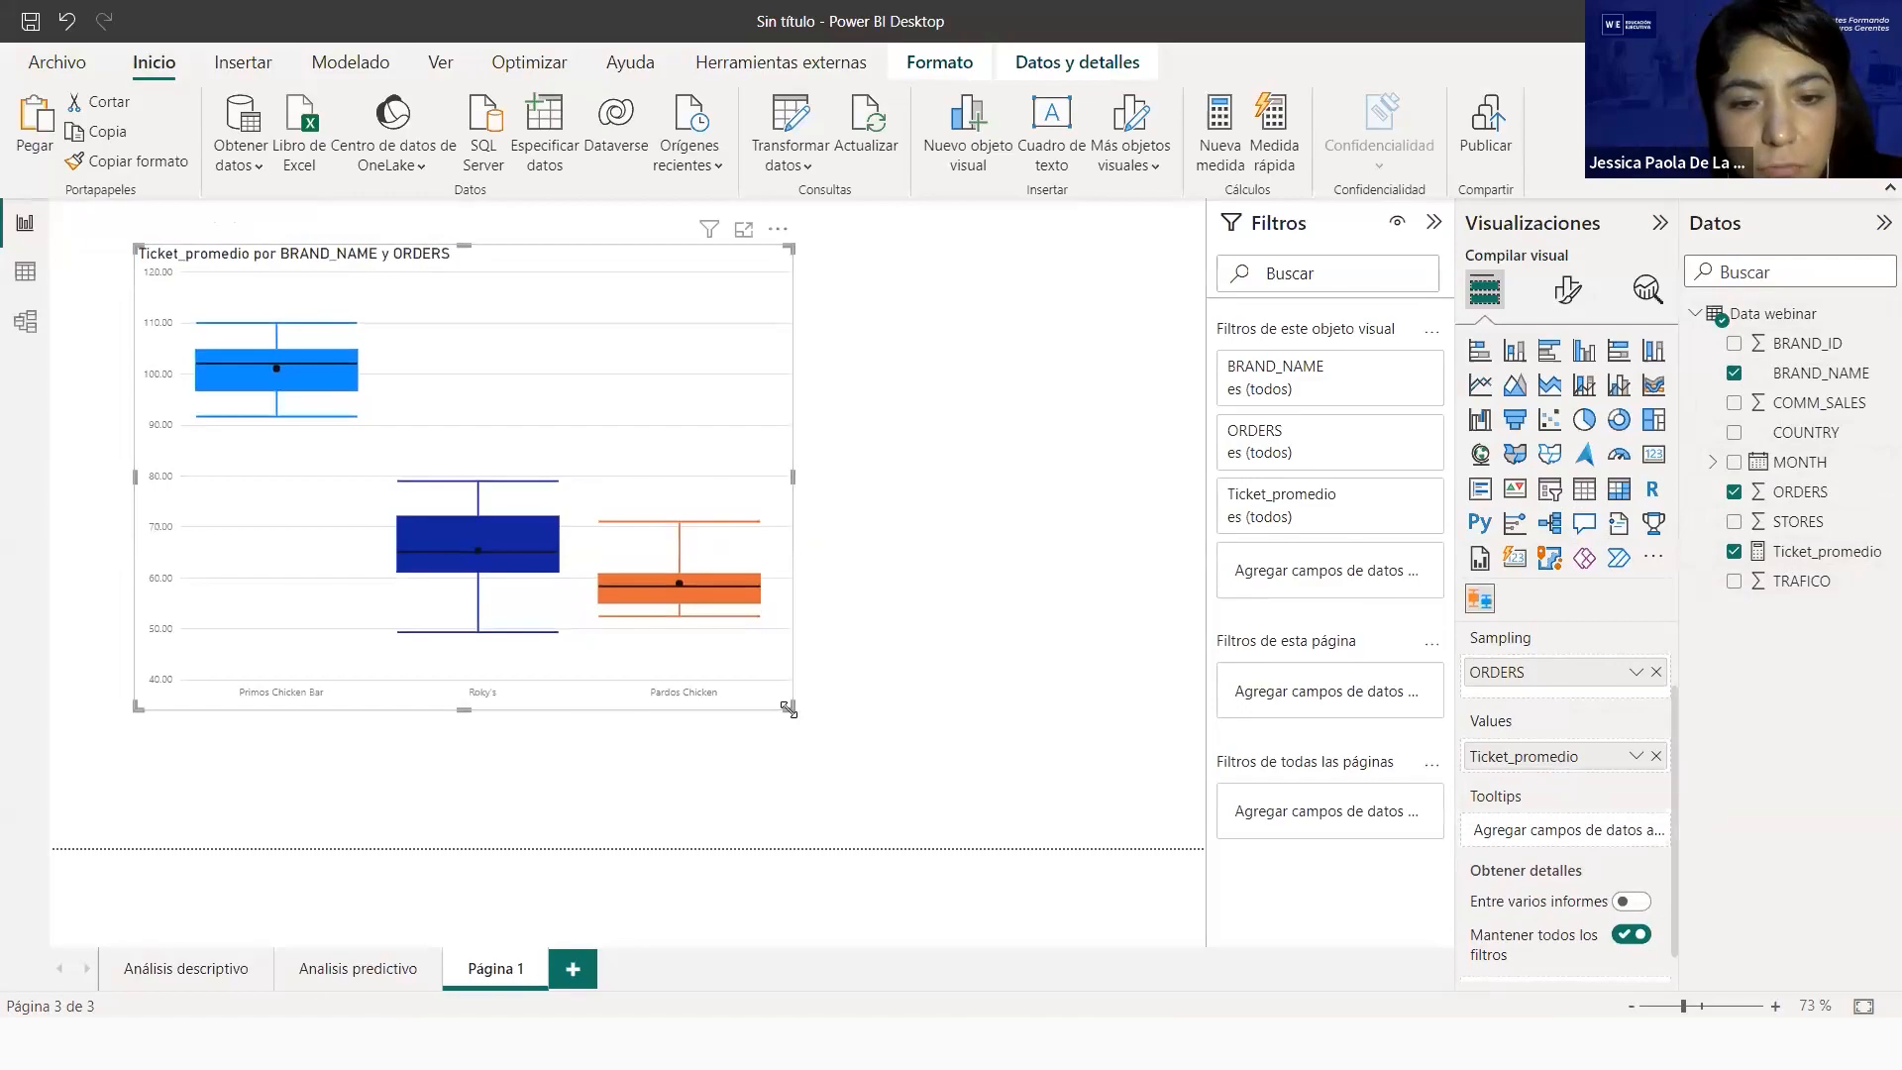
{"action": "left_click_drag", "start_coordinate": [789, 708], "coordinate": [990, 809]}
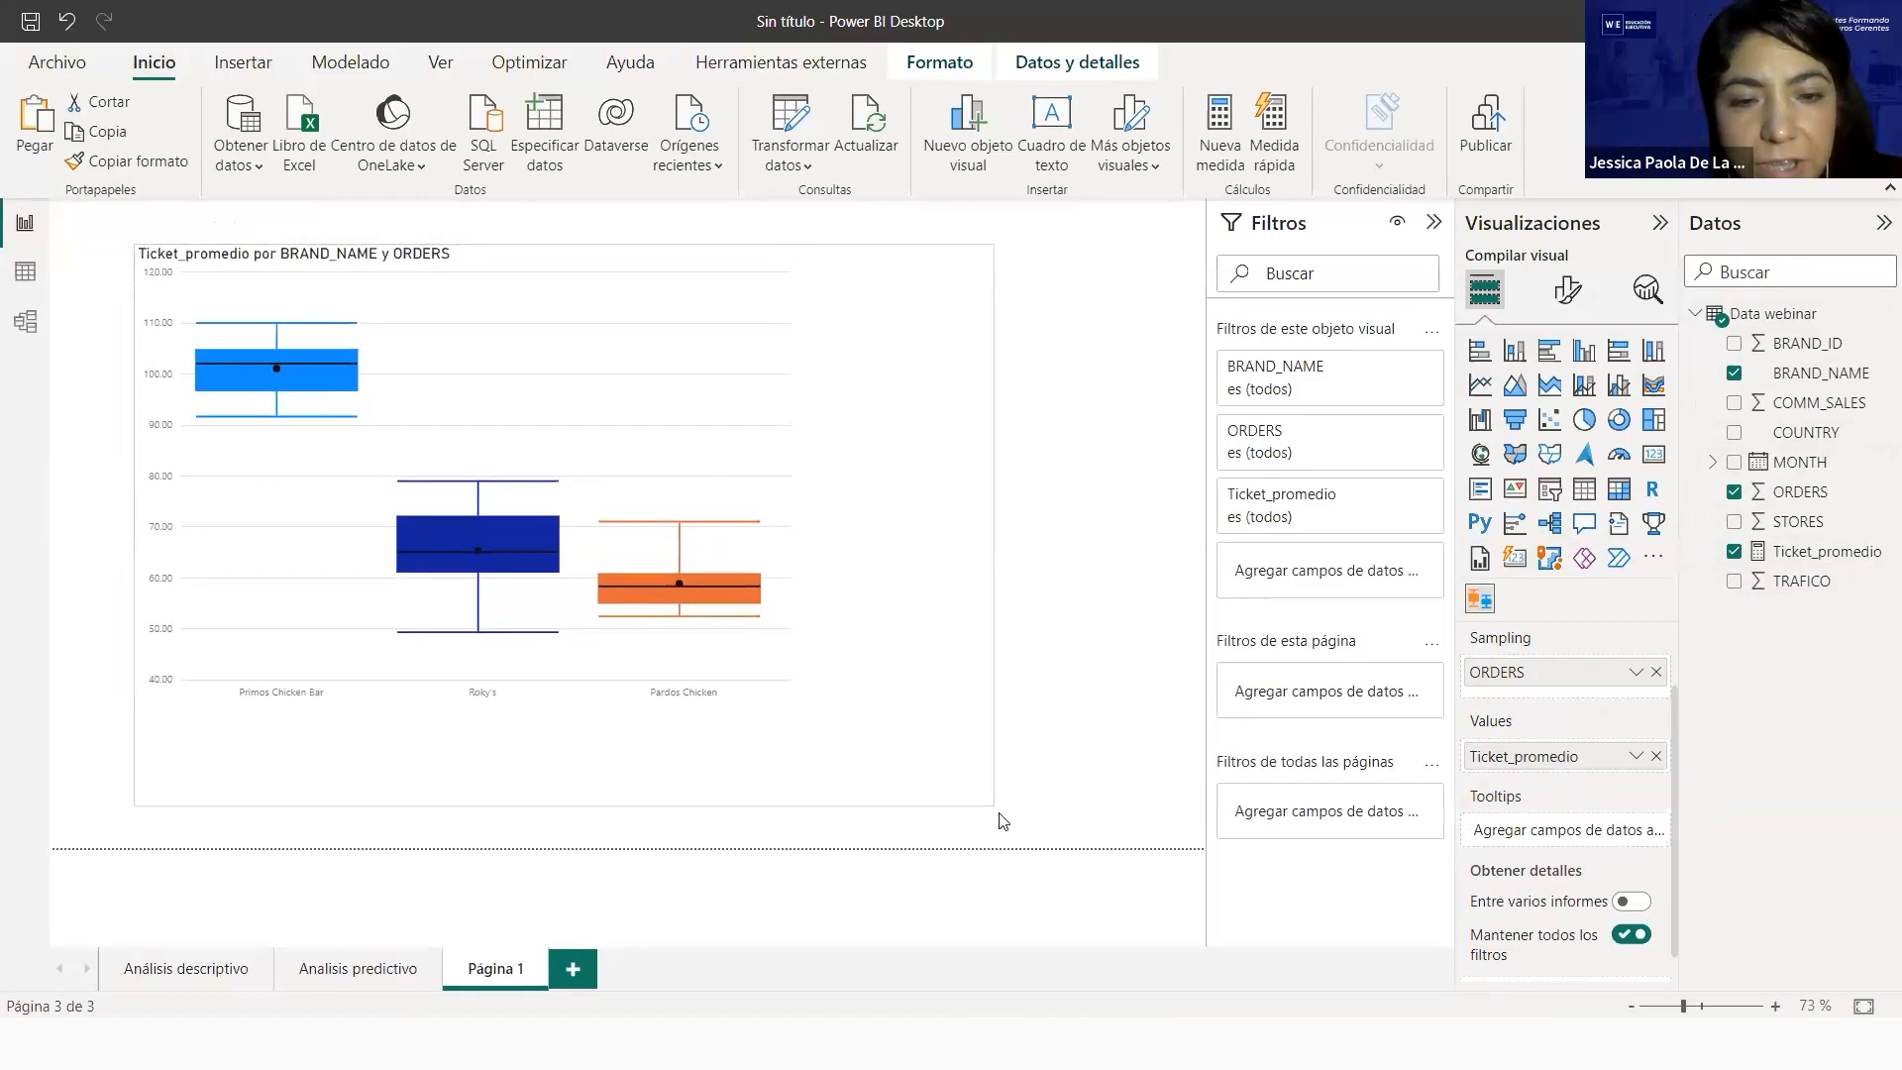
{"action": "left_click", "coordinate": [1567, 289]}
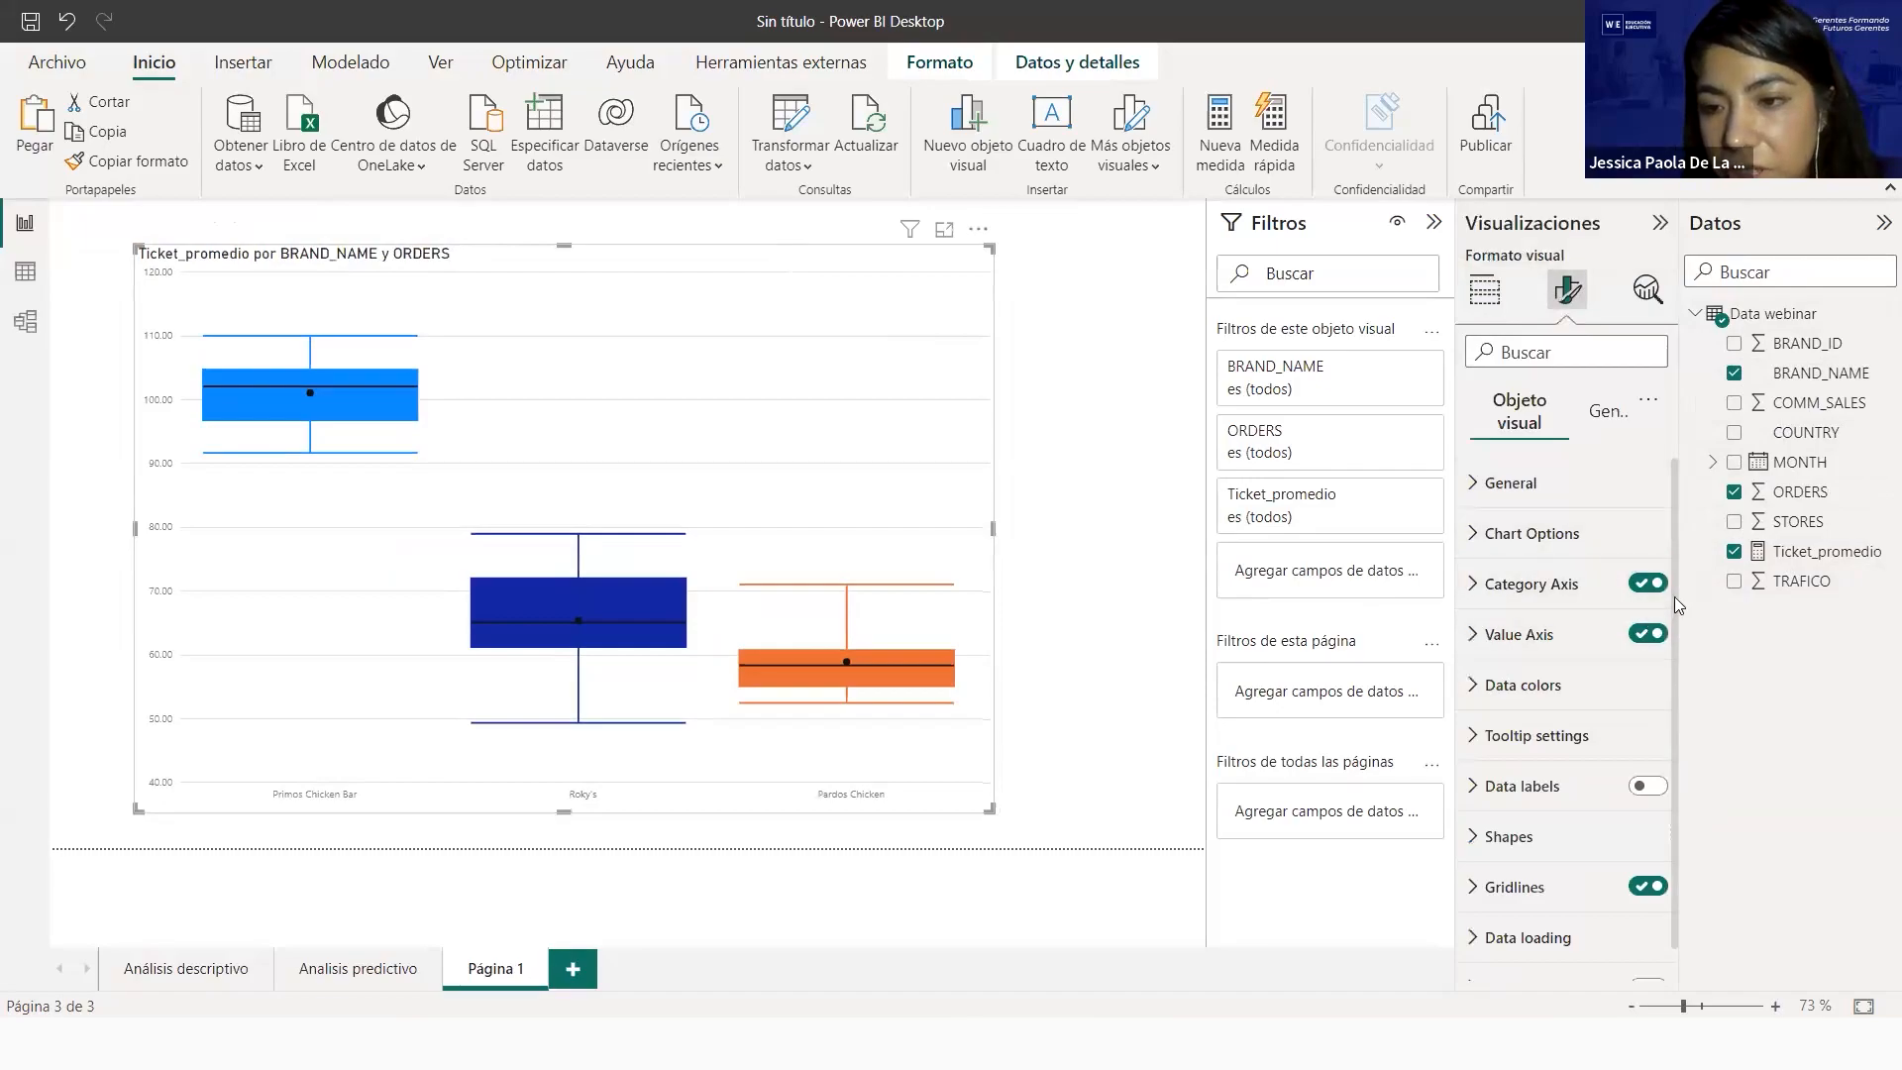
{"action": "scroll", "coordinate": [1664, 709], "scroll_direction": "down", "scroll_amount": 1}
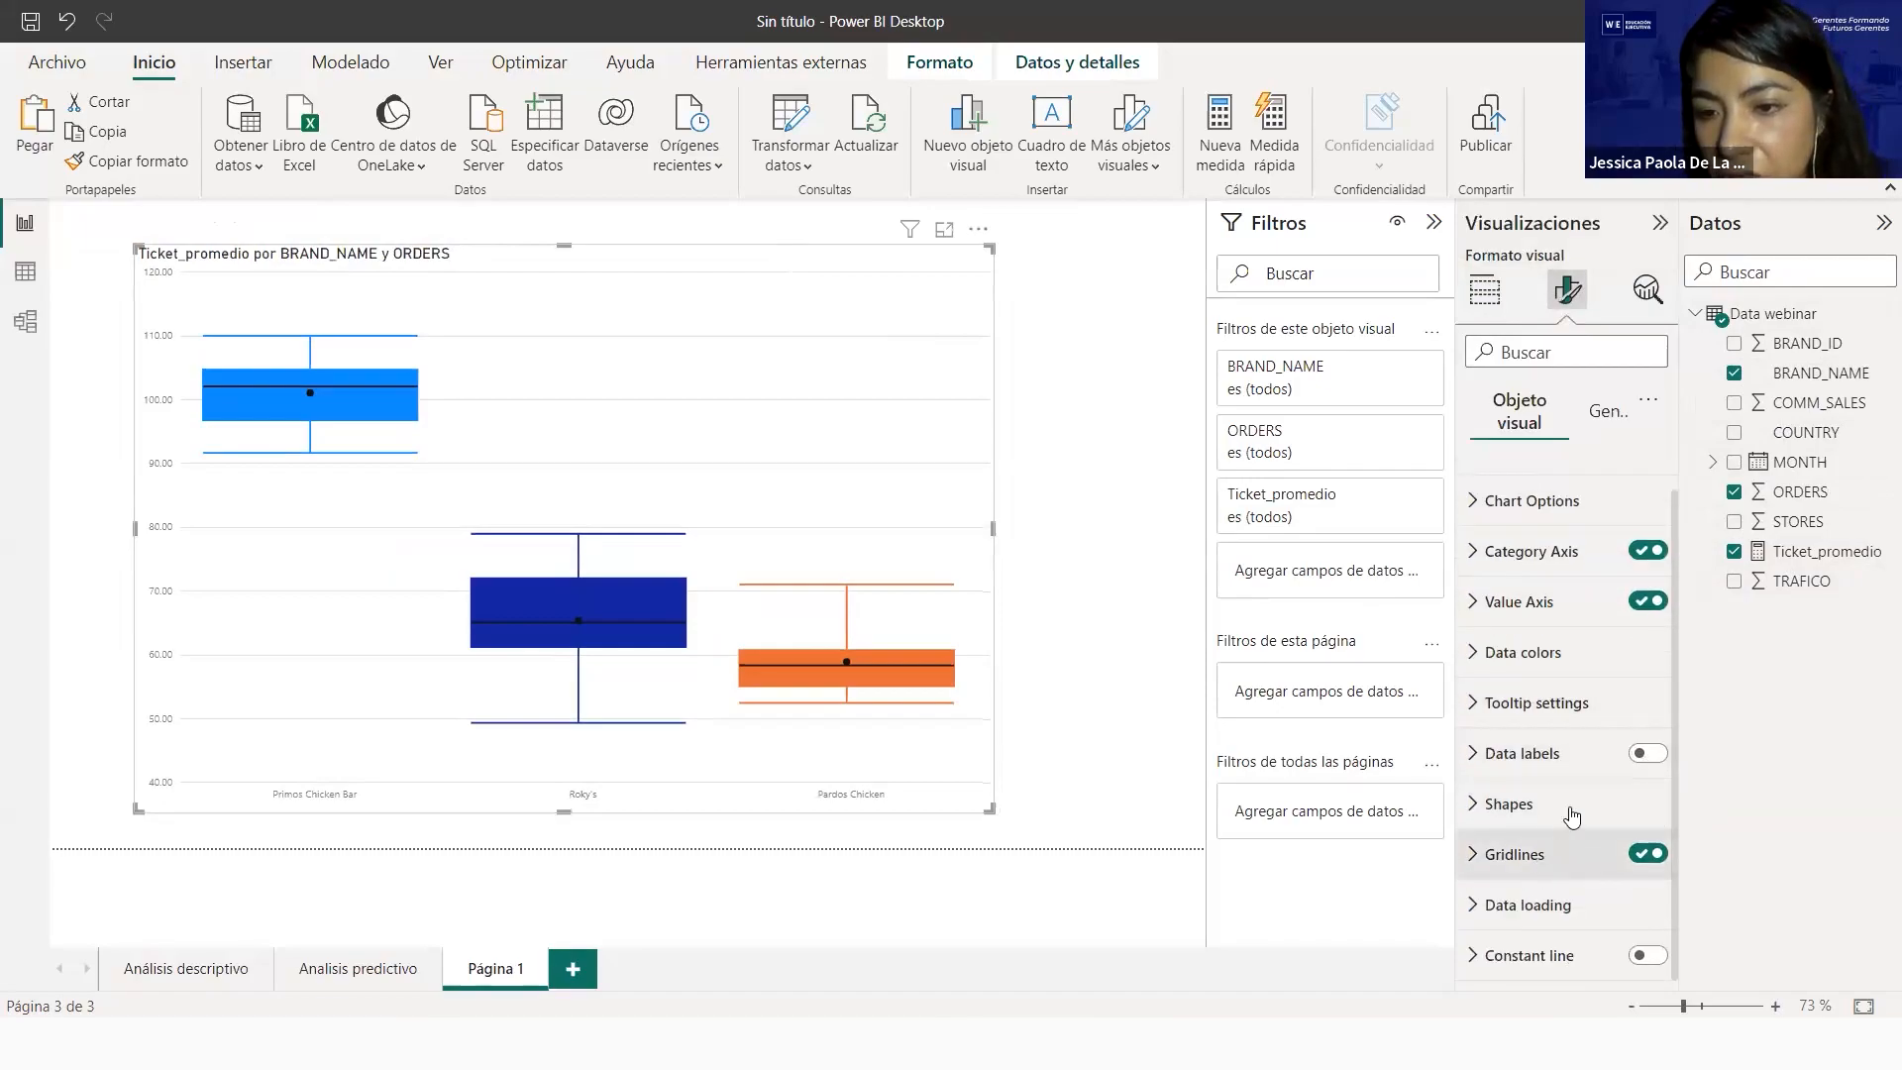
{"action": "left_click", "coordinate": [1647, 753]}
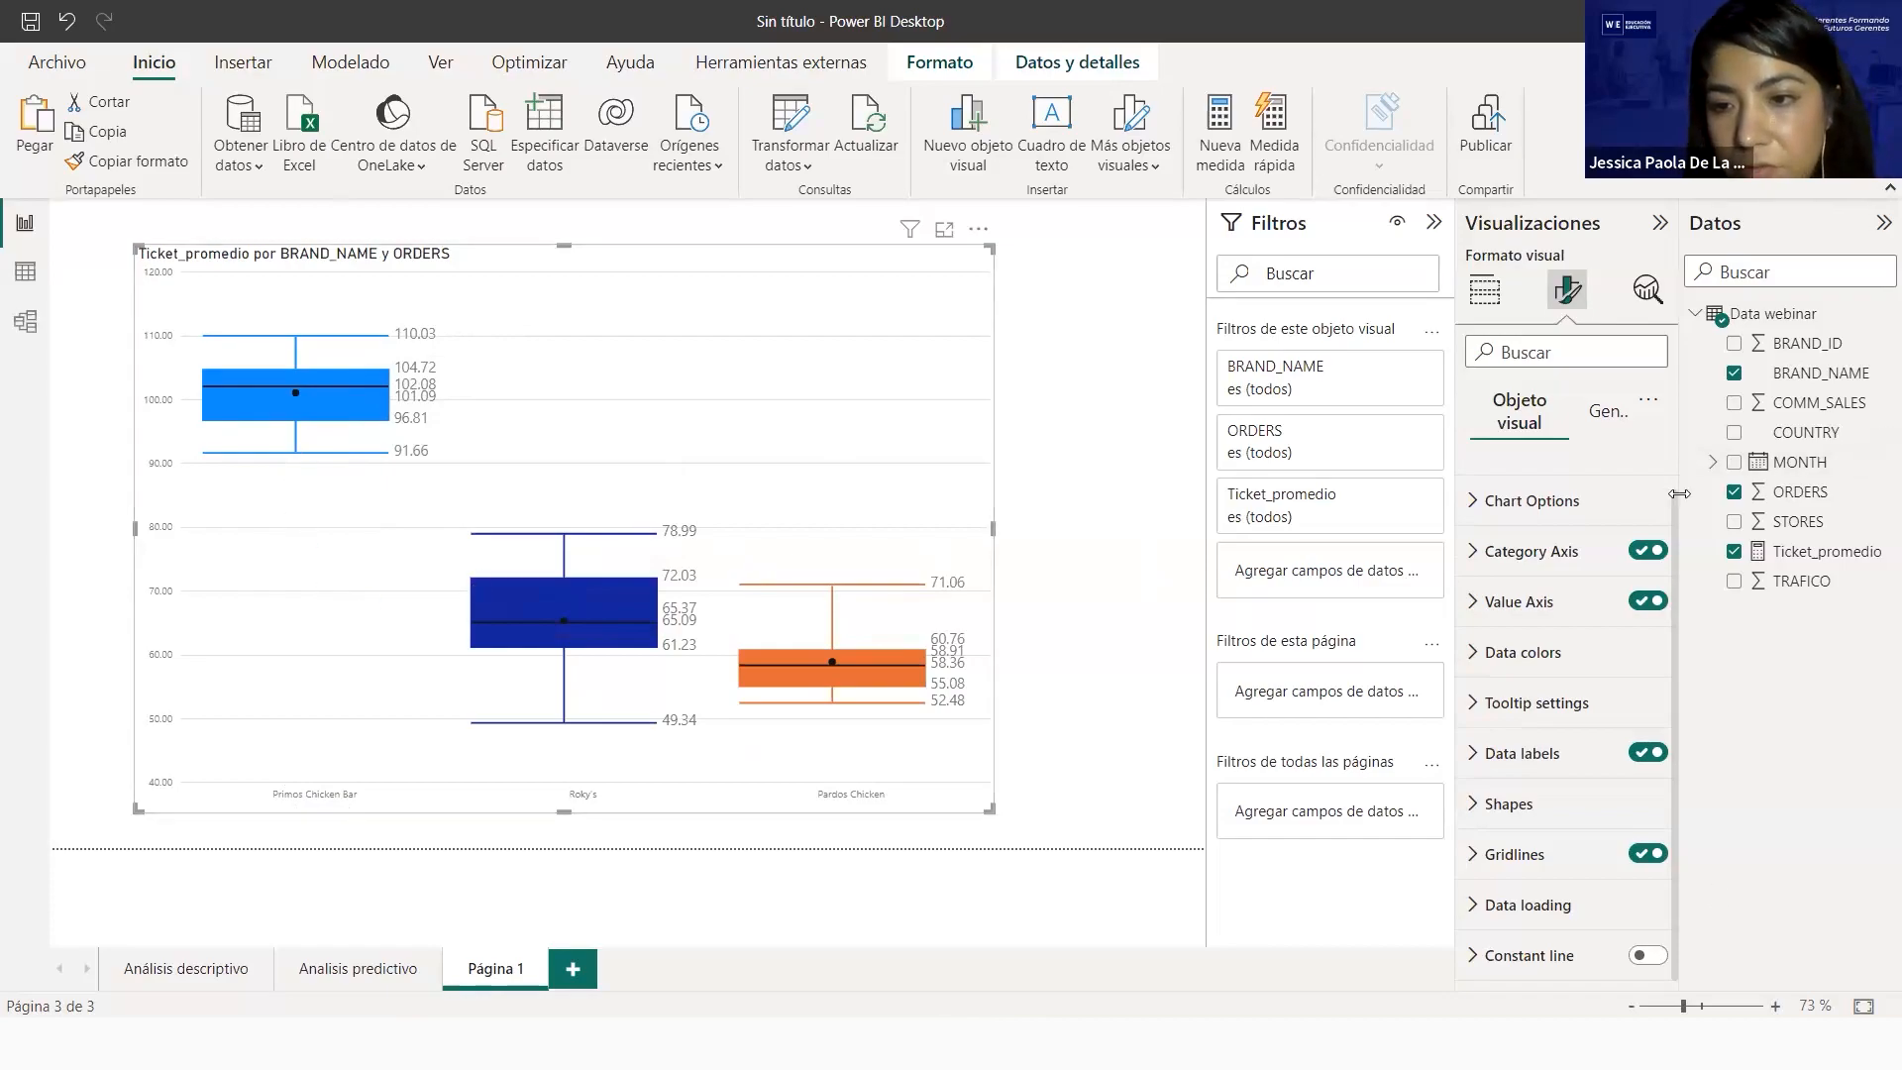
{"action": "scroll", "coordinate": [1668, 522], "scroll_direction": "up", "scroll_amount": 1}
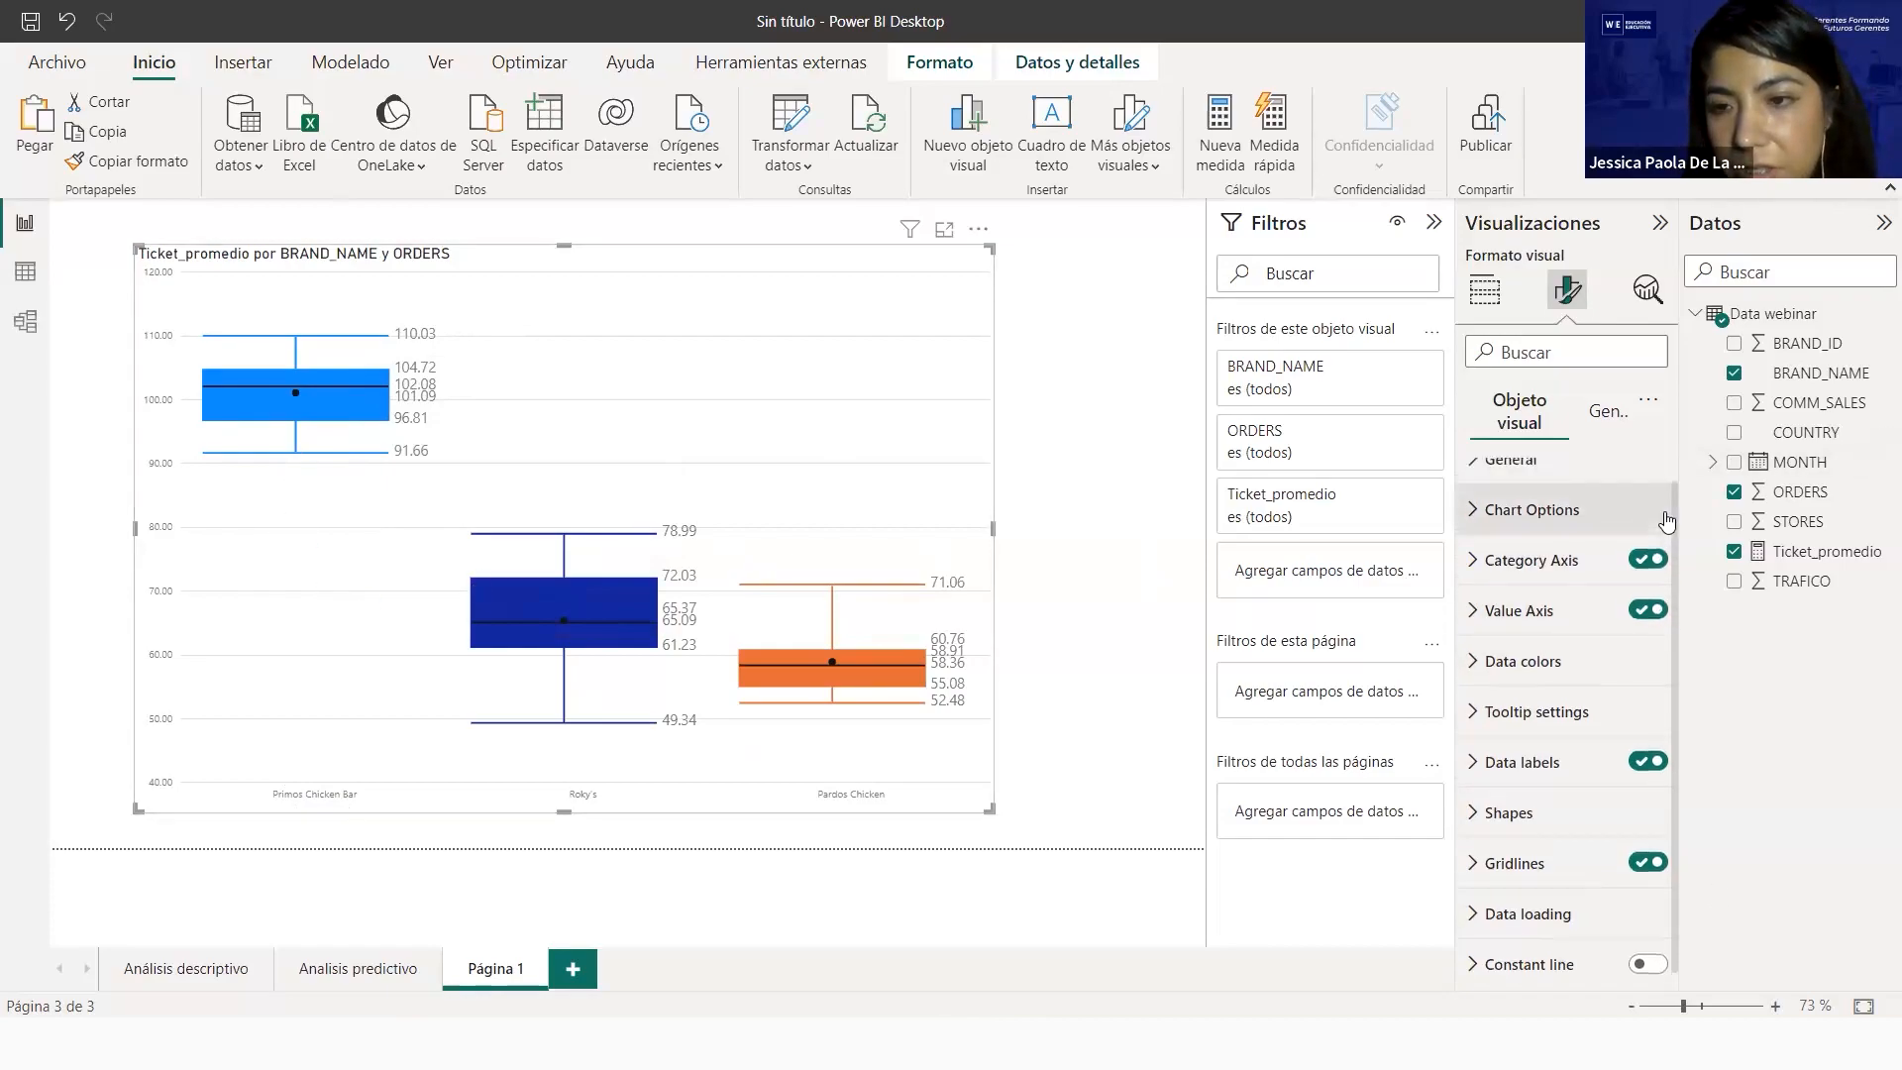
Format the Ticket_promedio measure as currency with 0 decimal places
{"action": "left_click", "coordinate": [1783, 552]}
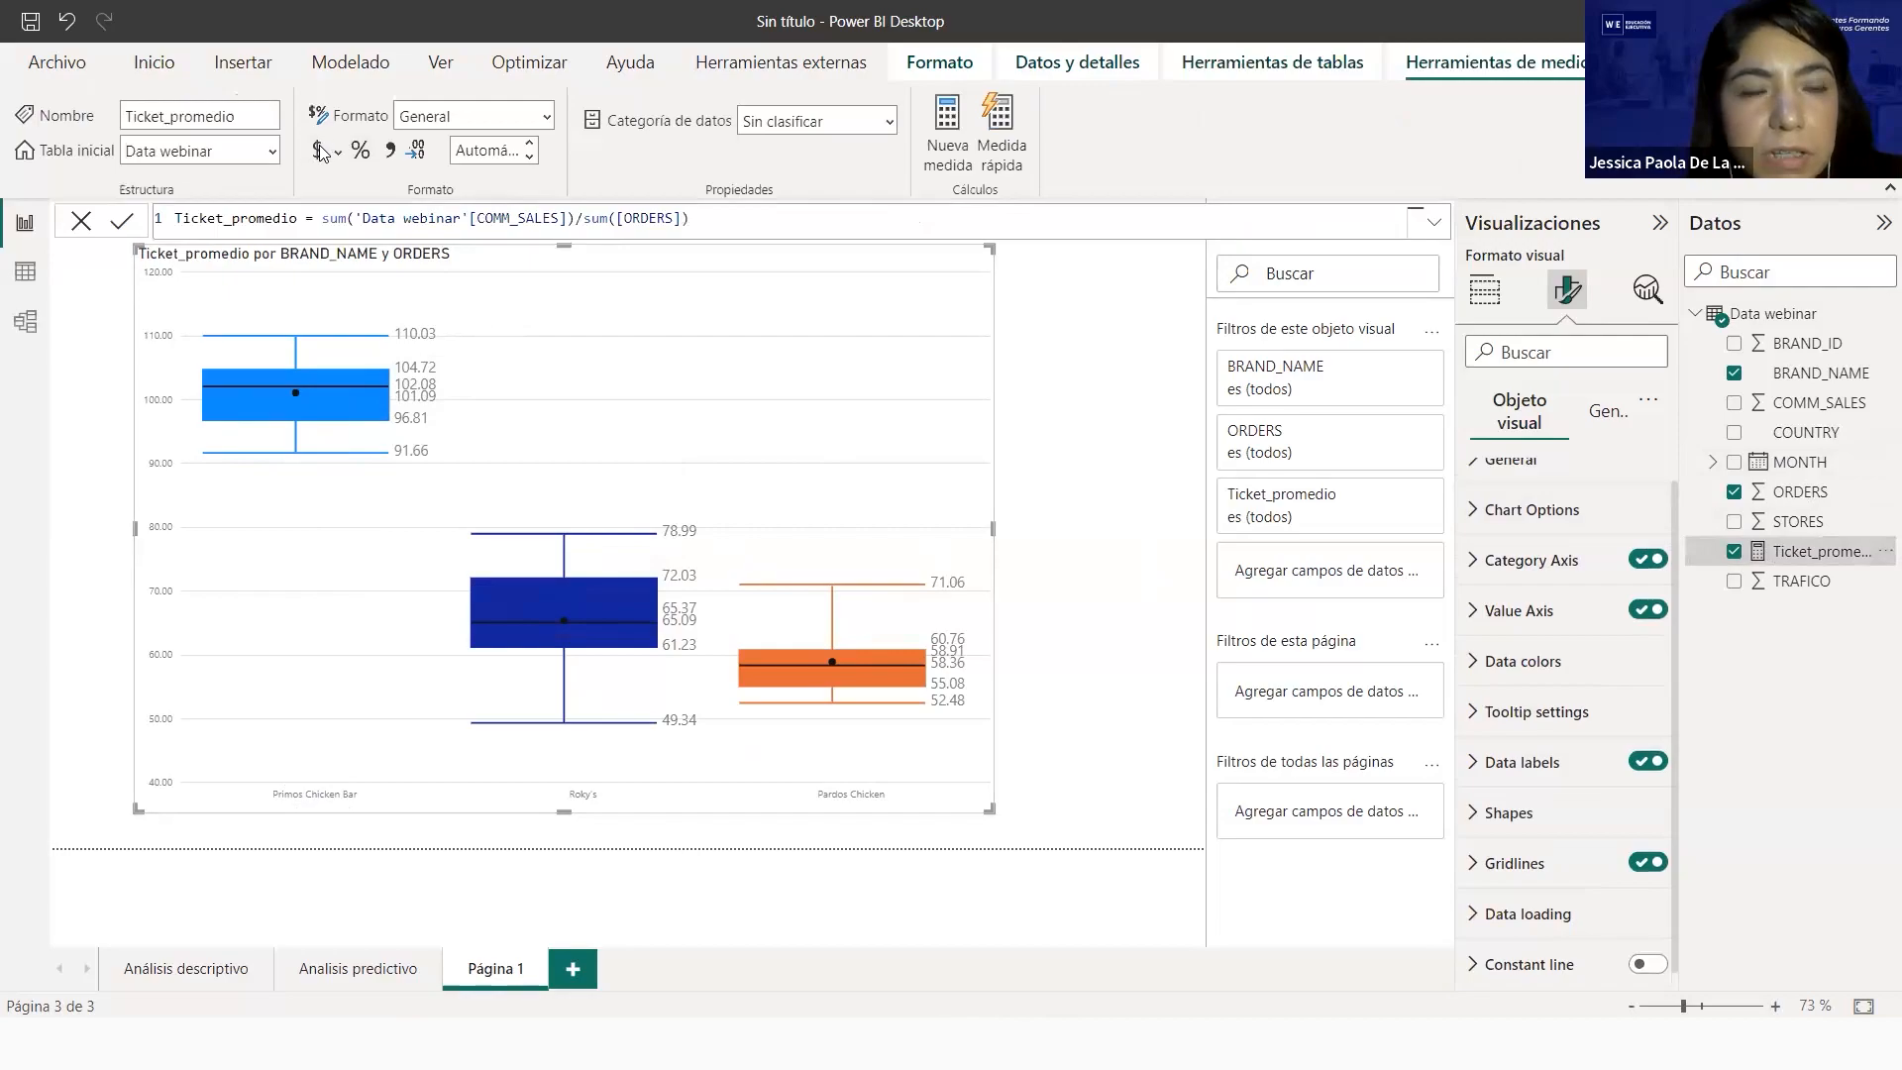
{"action": "left_click", "coordinate": [319, 150]}
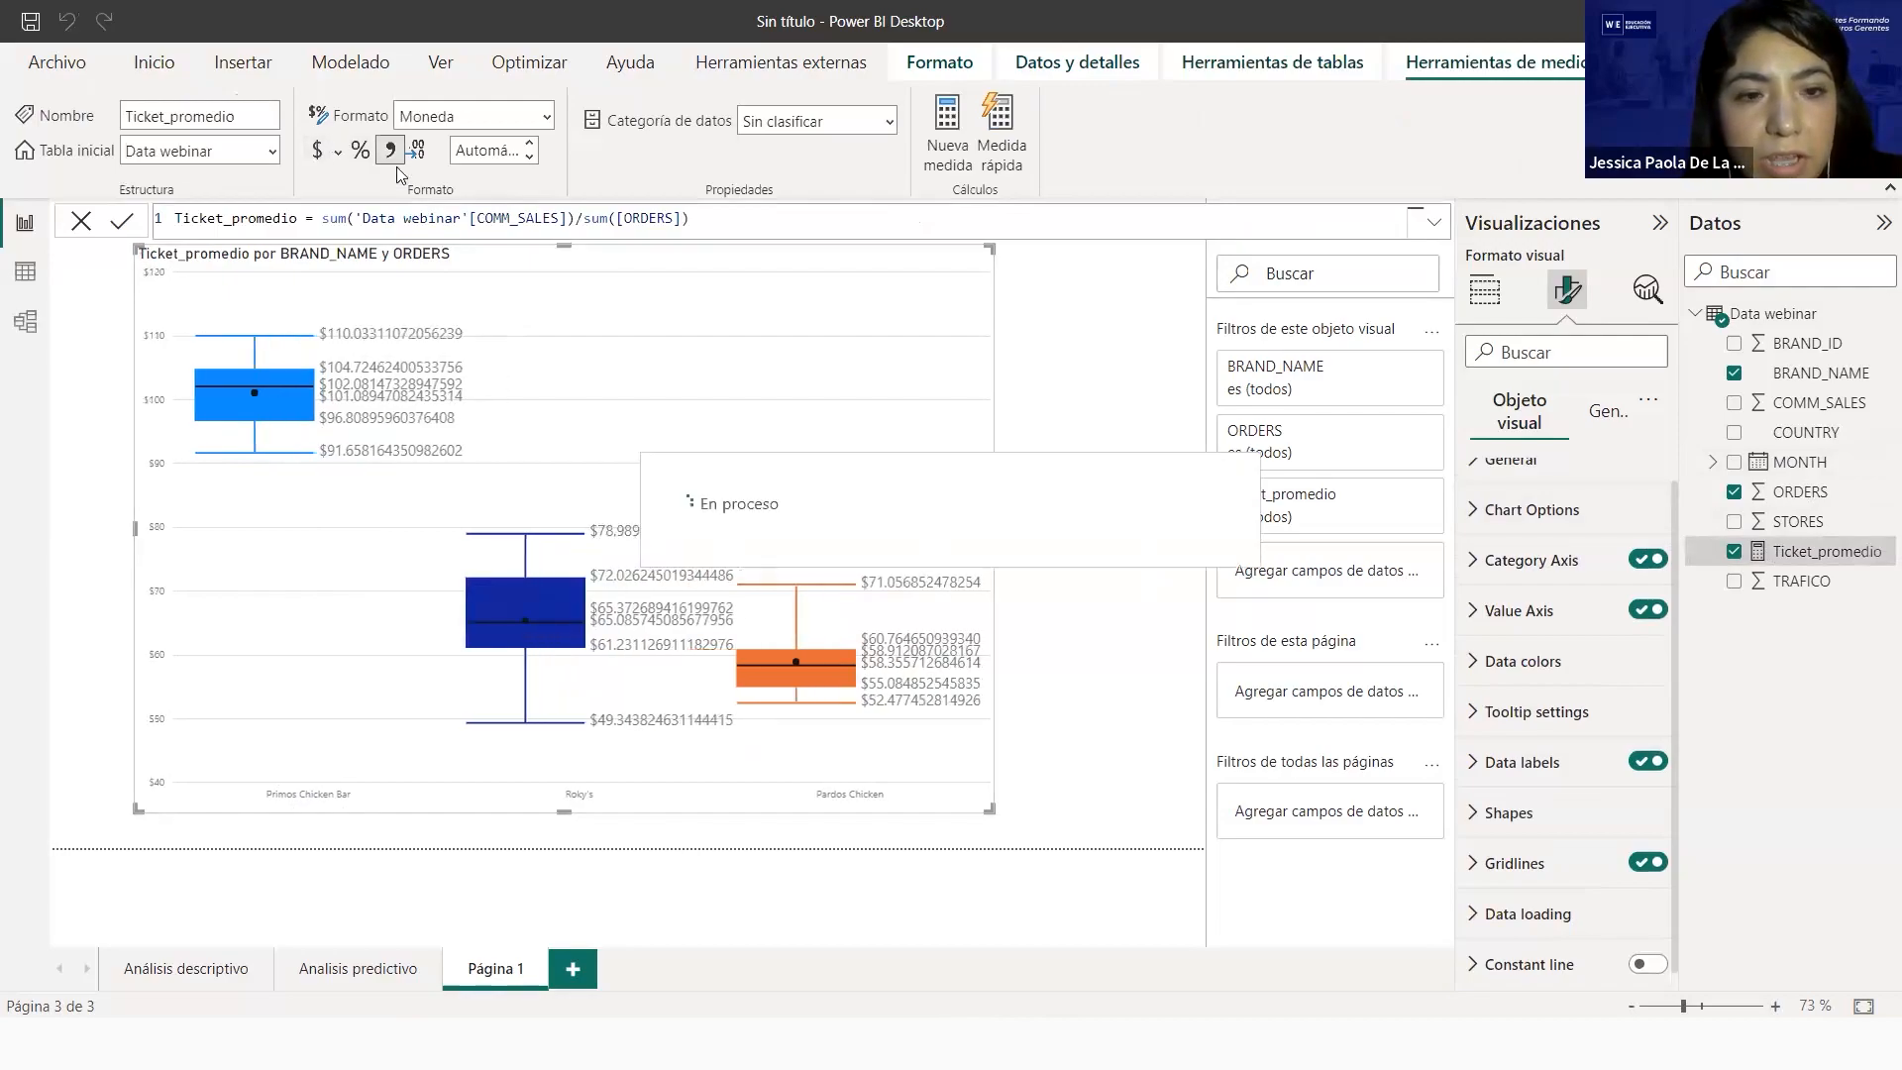
{"action": "left_click", "coordinate": [474, 153]}
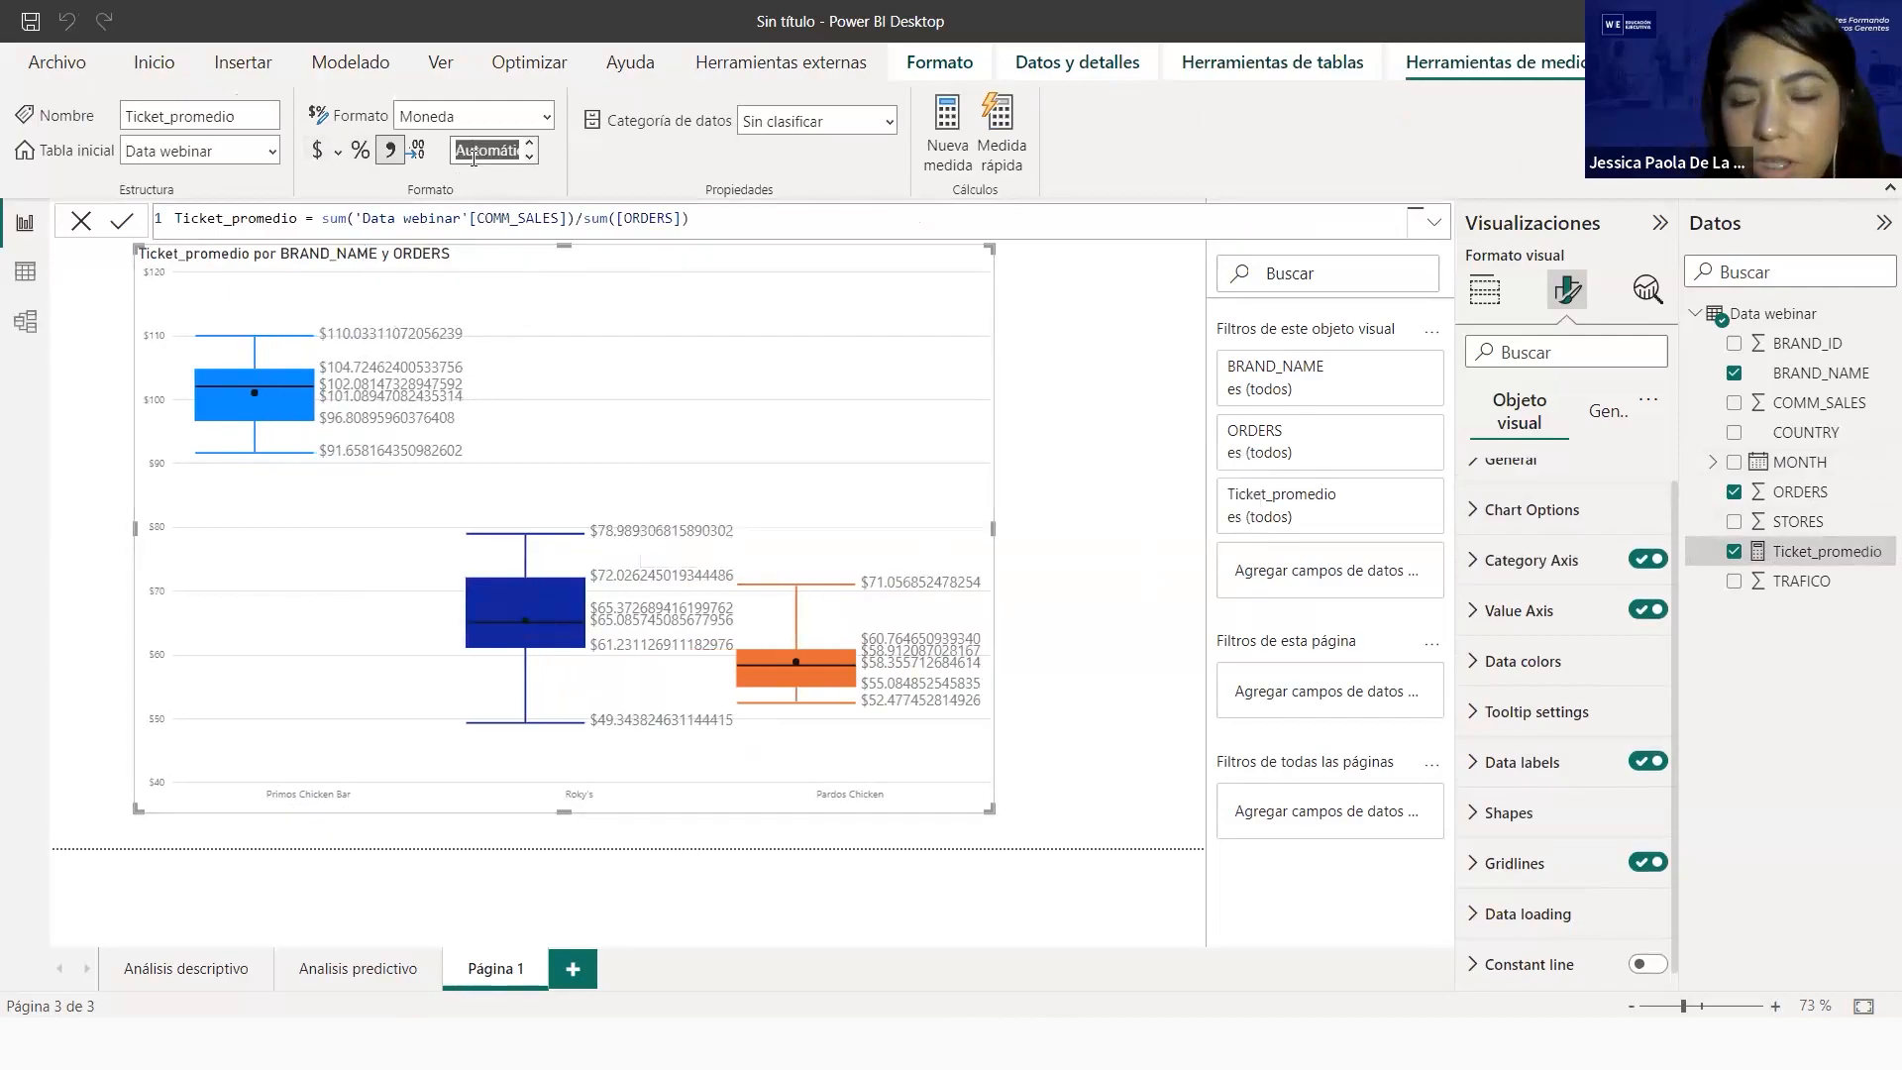
{"action": "type", "text": "0"}
{"action": "key", "text": "Return"}
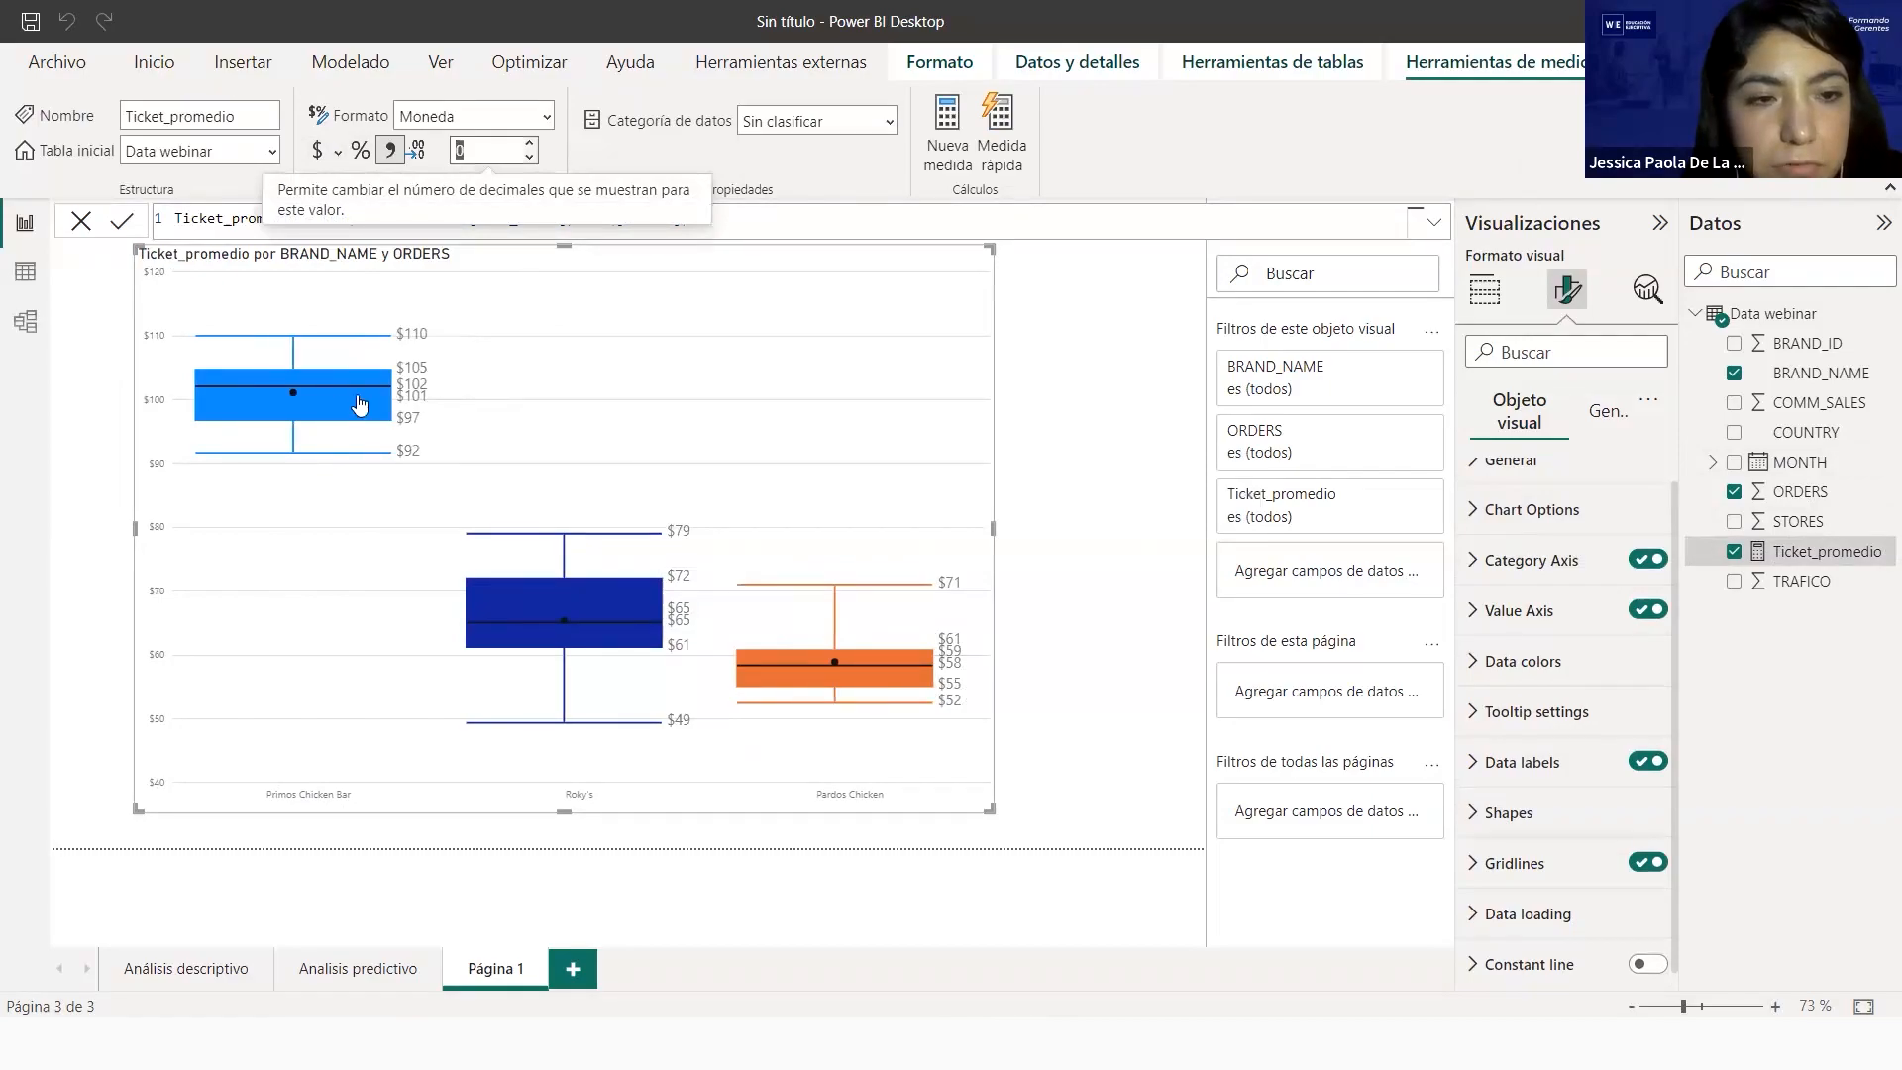
Deselect the box plot and examine the quartiles, median, average and extremes of each brand's average ticket
{"action": "mouse_move", "coordinate": [508, 624]}
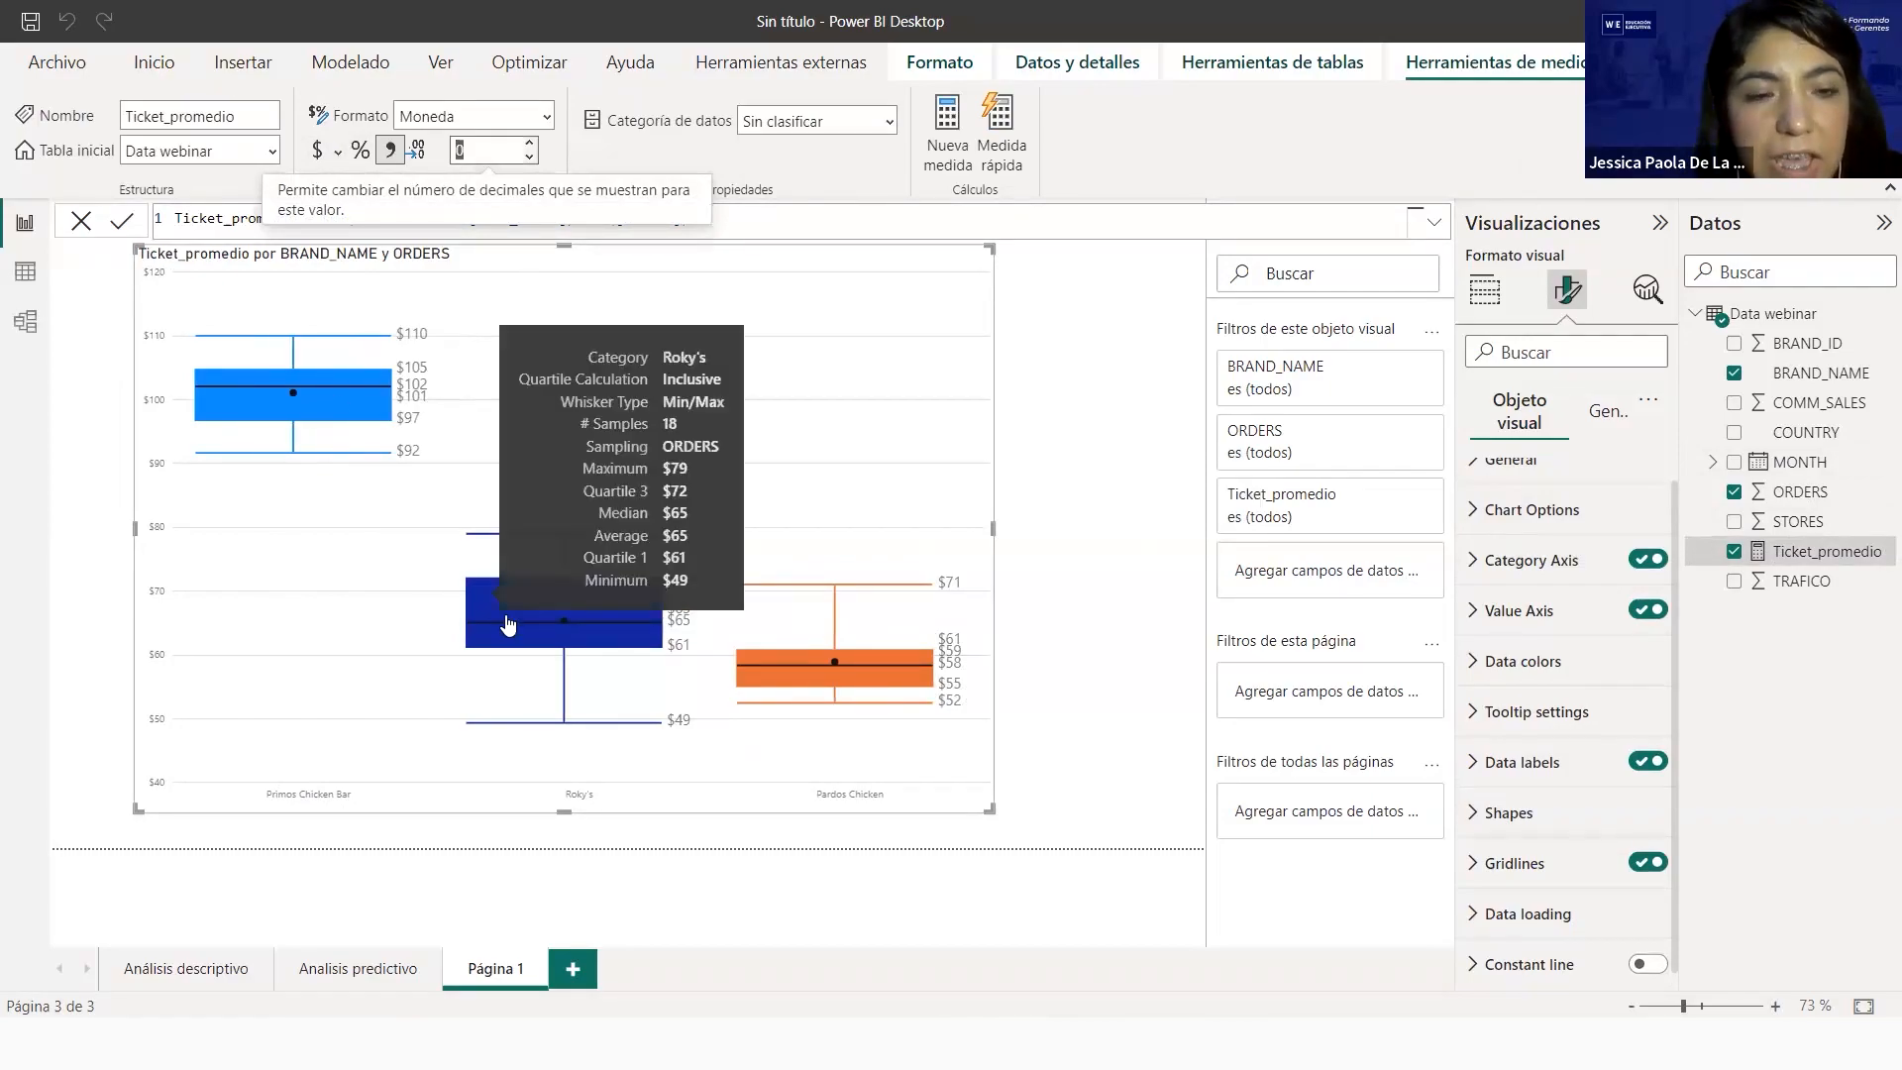
{"action": "left_click", "coordinate": [1100, 525]}
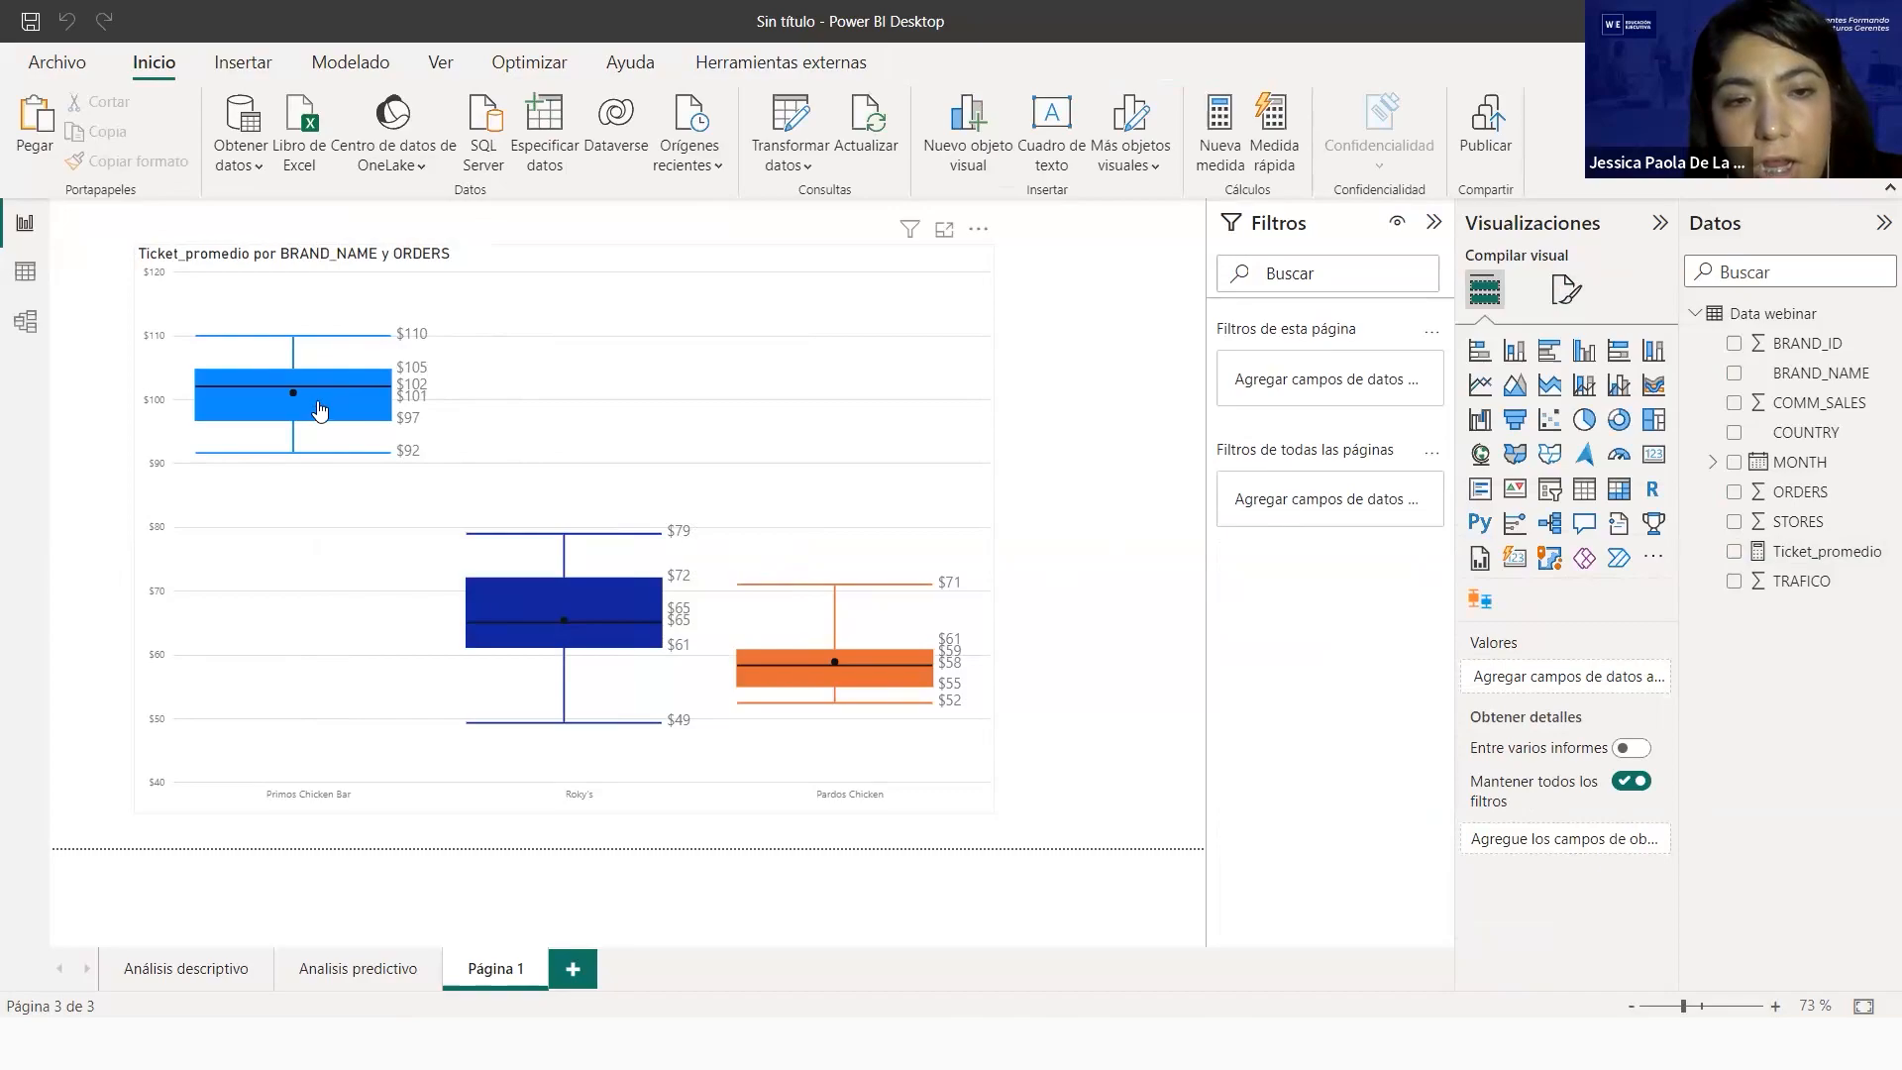
{"action": "mouse_move", "coordinate": [409, 399]}
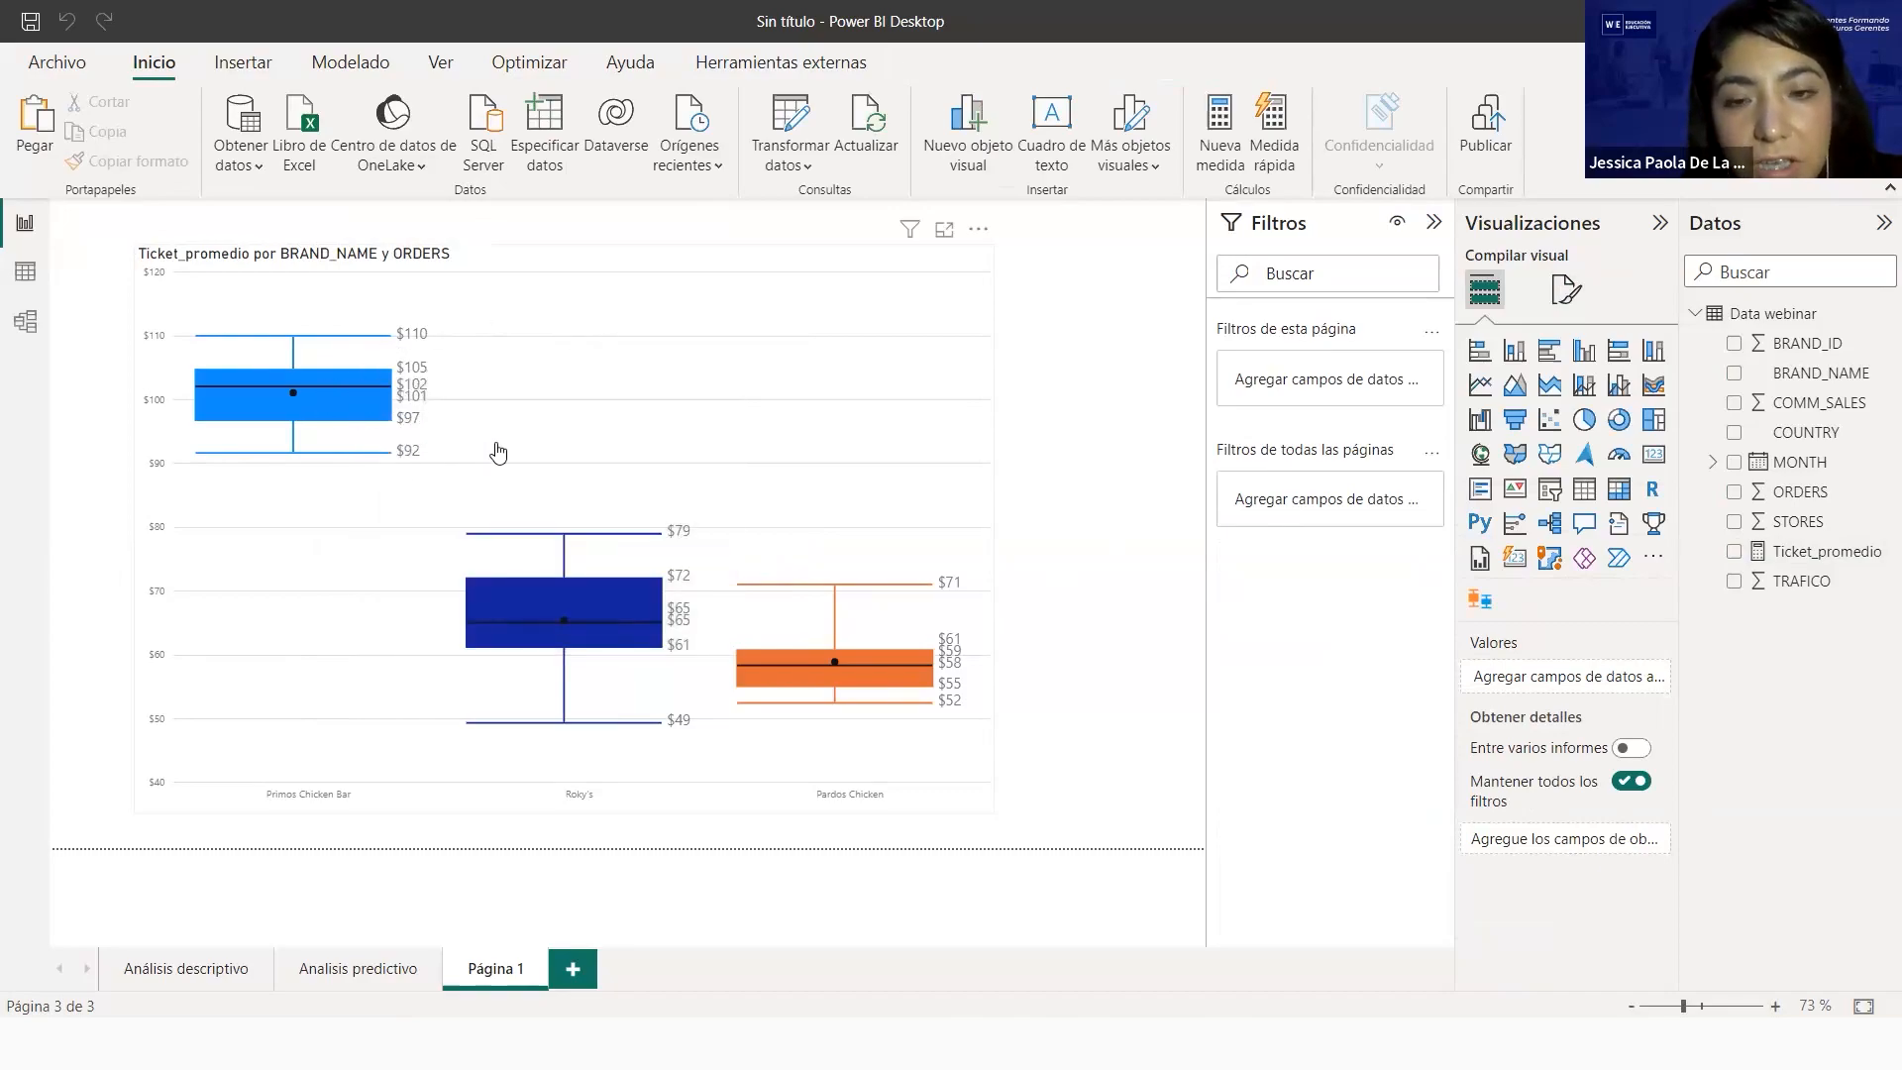
{"action": "mouse_move", "coordinate": [315, 401]}
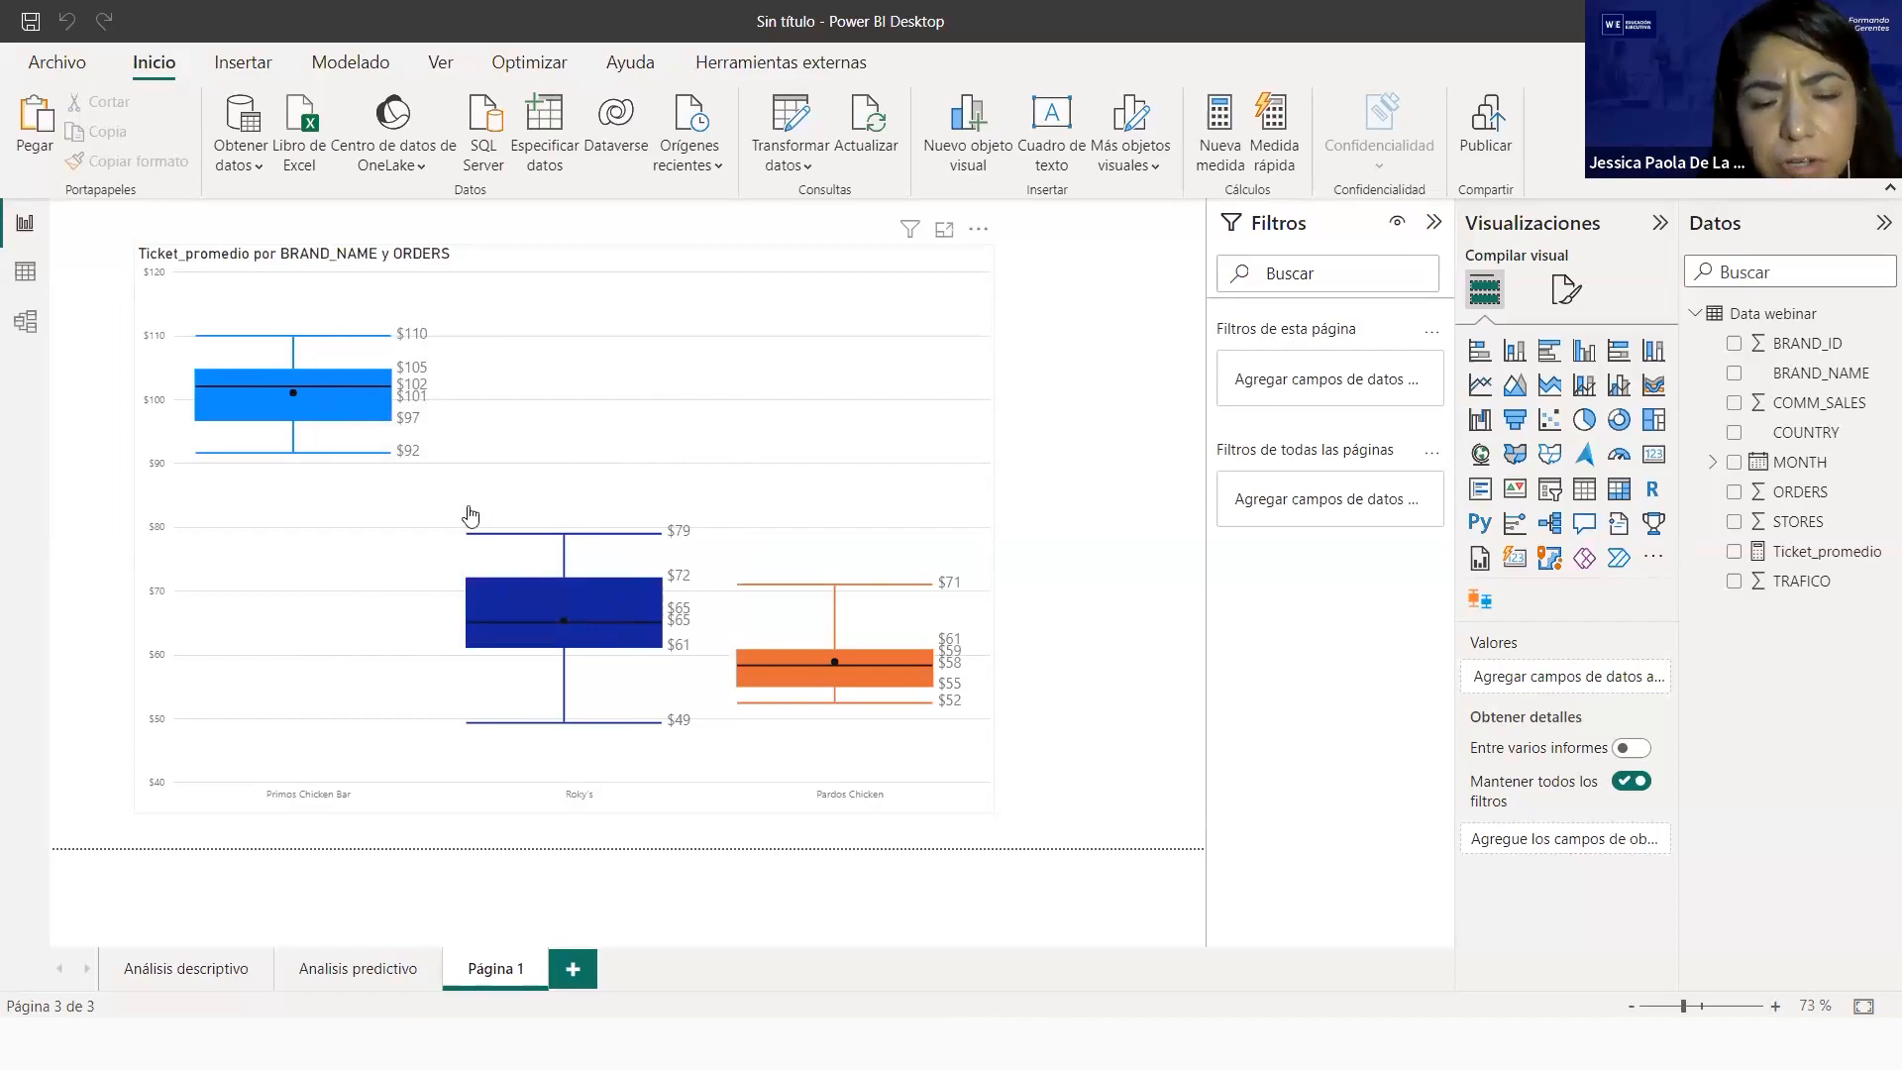
{"action": "mouse_move", "coordinate": [489, 599]}
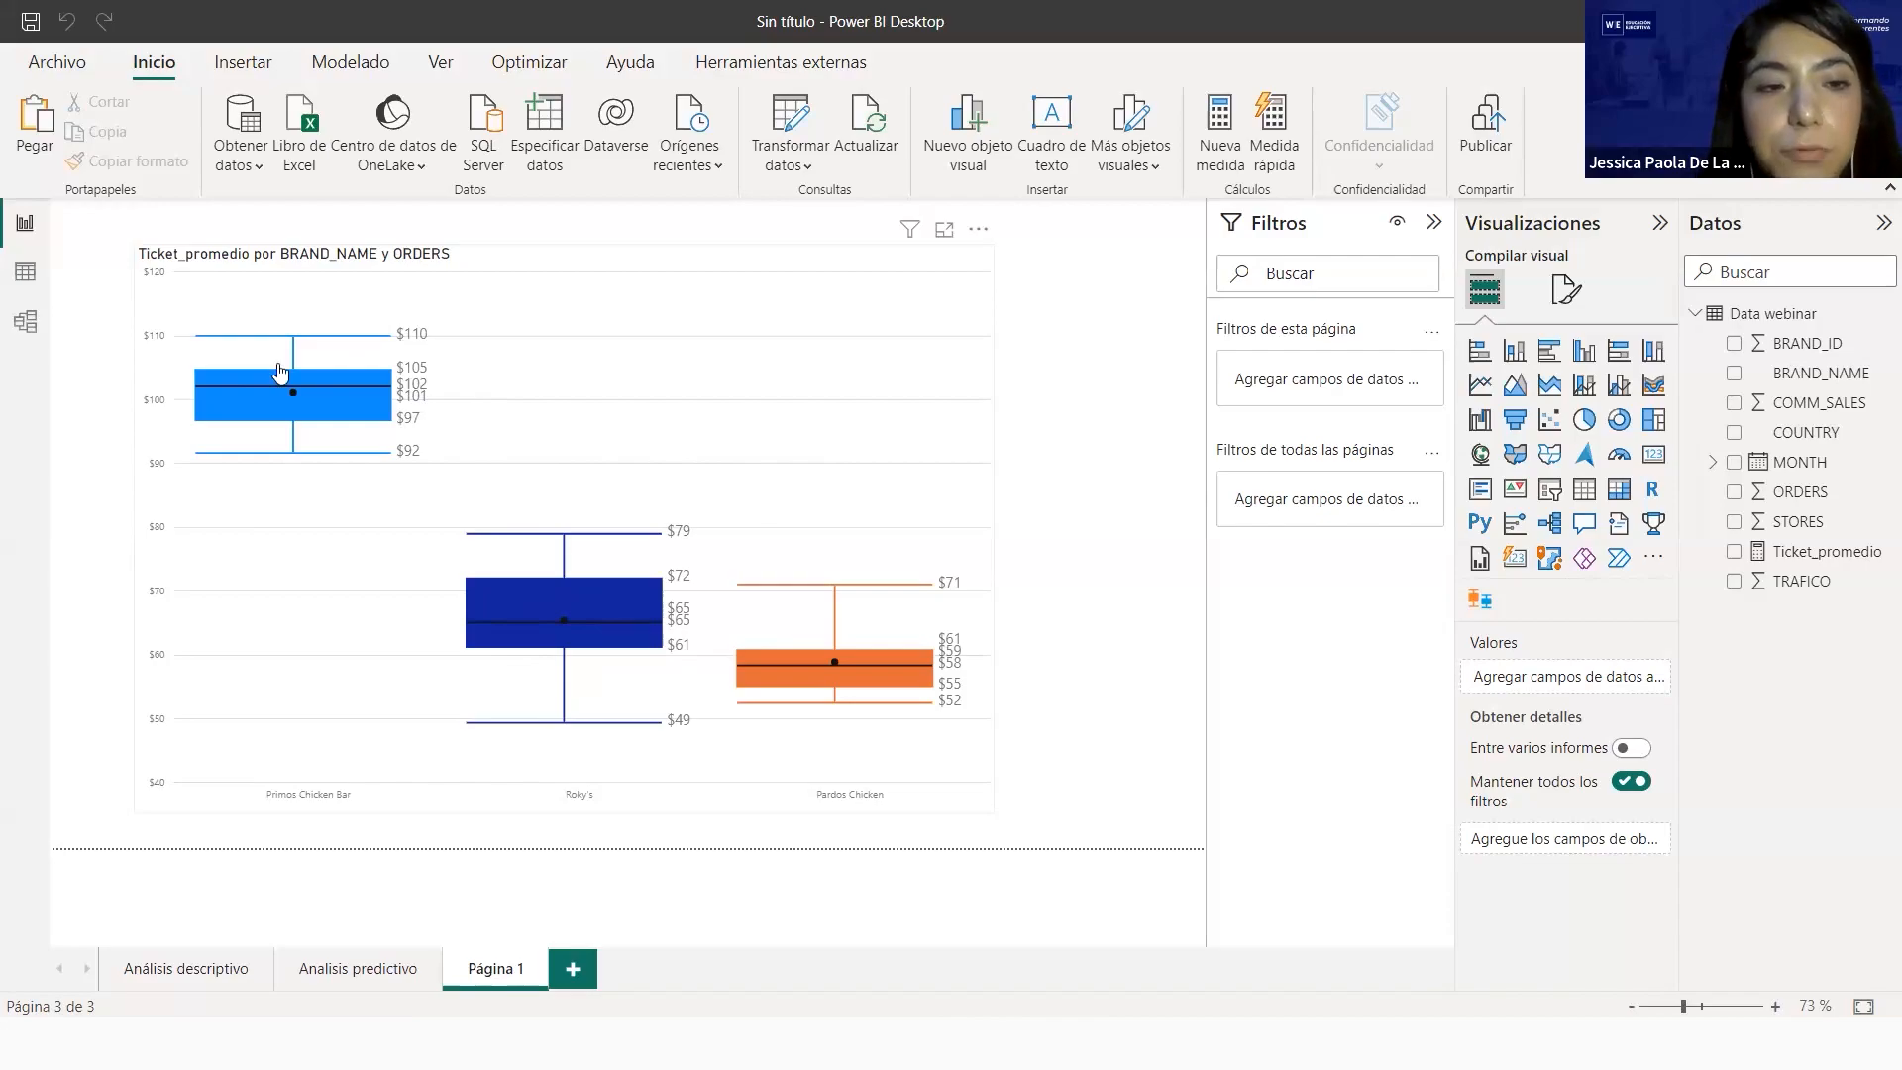
{"action": "mouse_move", "coordinate": [621, 654]}
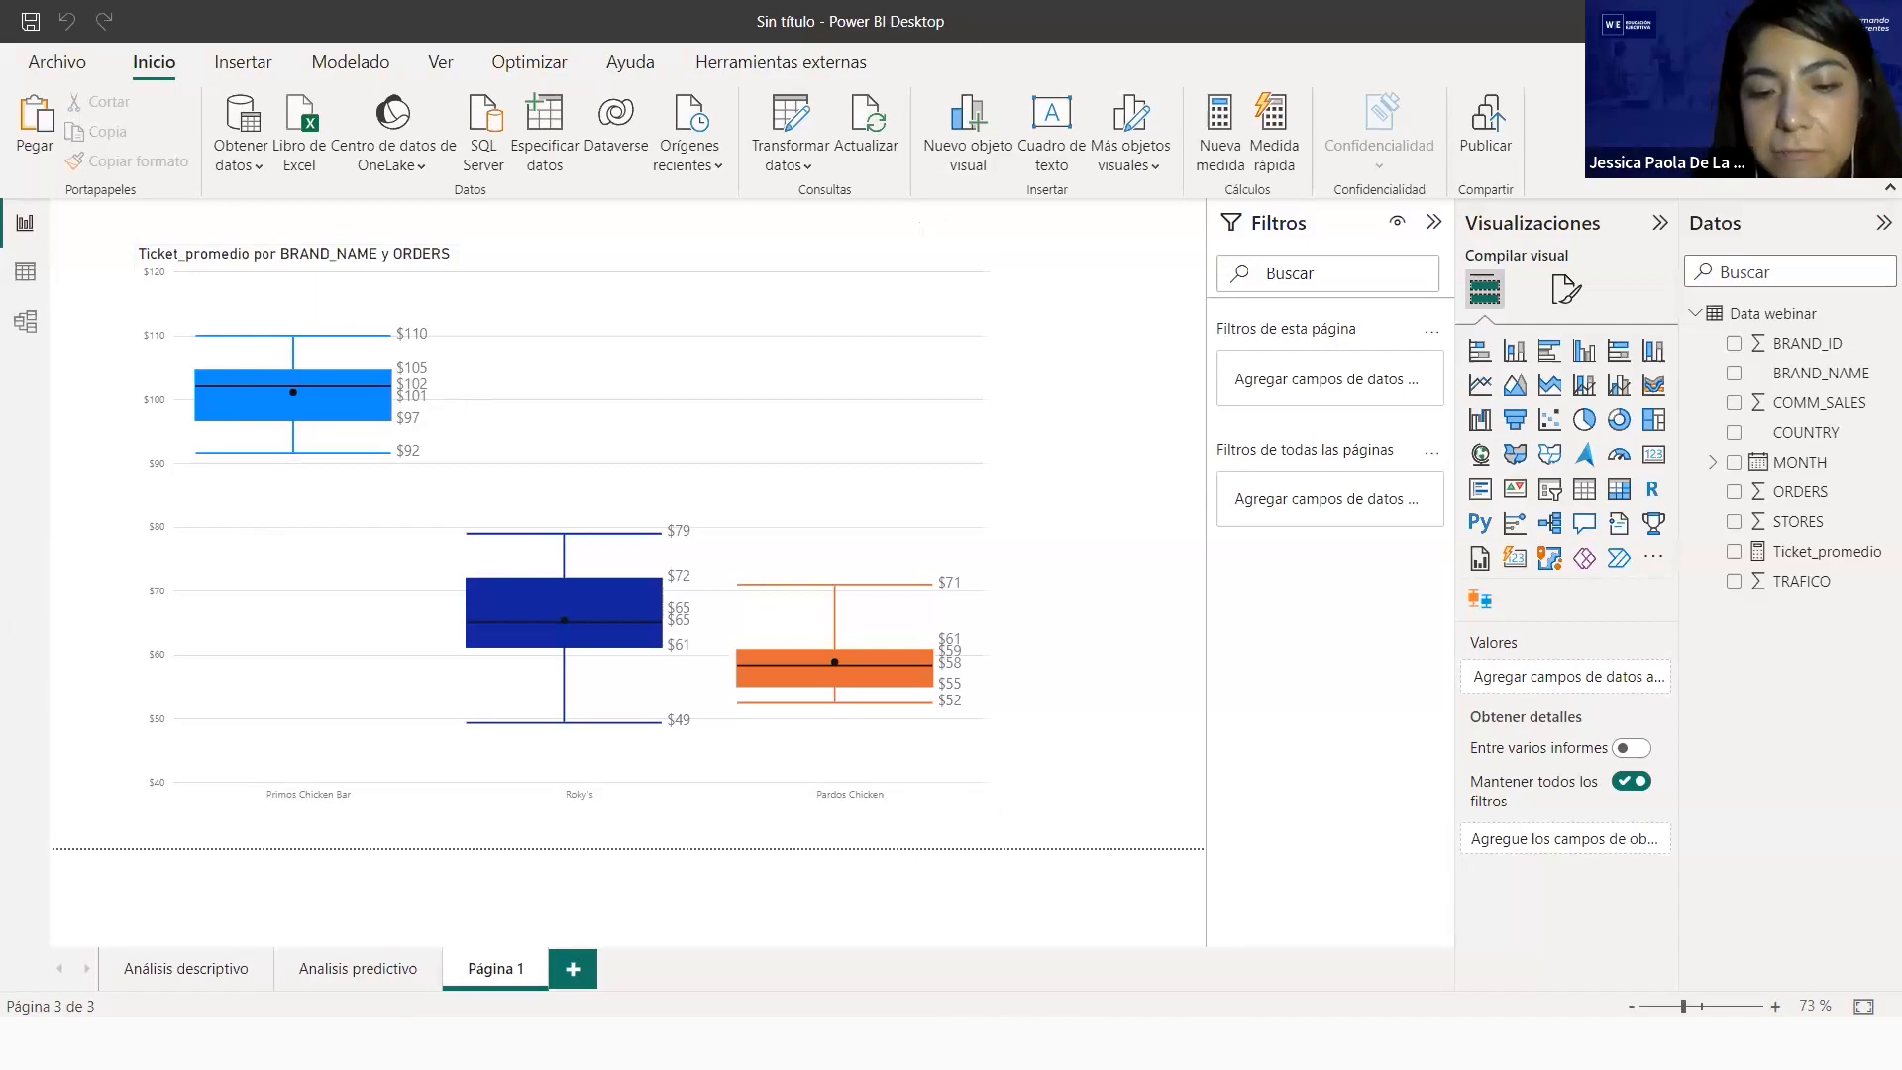
Switch to the Modelo predictivo presentation in Google Slides and move the Caso extra slide ahead of the Ronda de preguntas slide
{"action": "key", "text": "alt+Tab"}
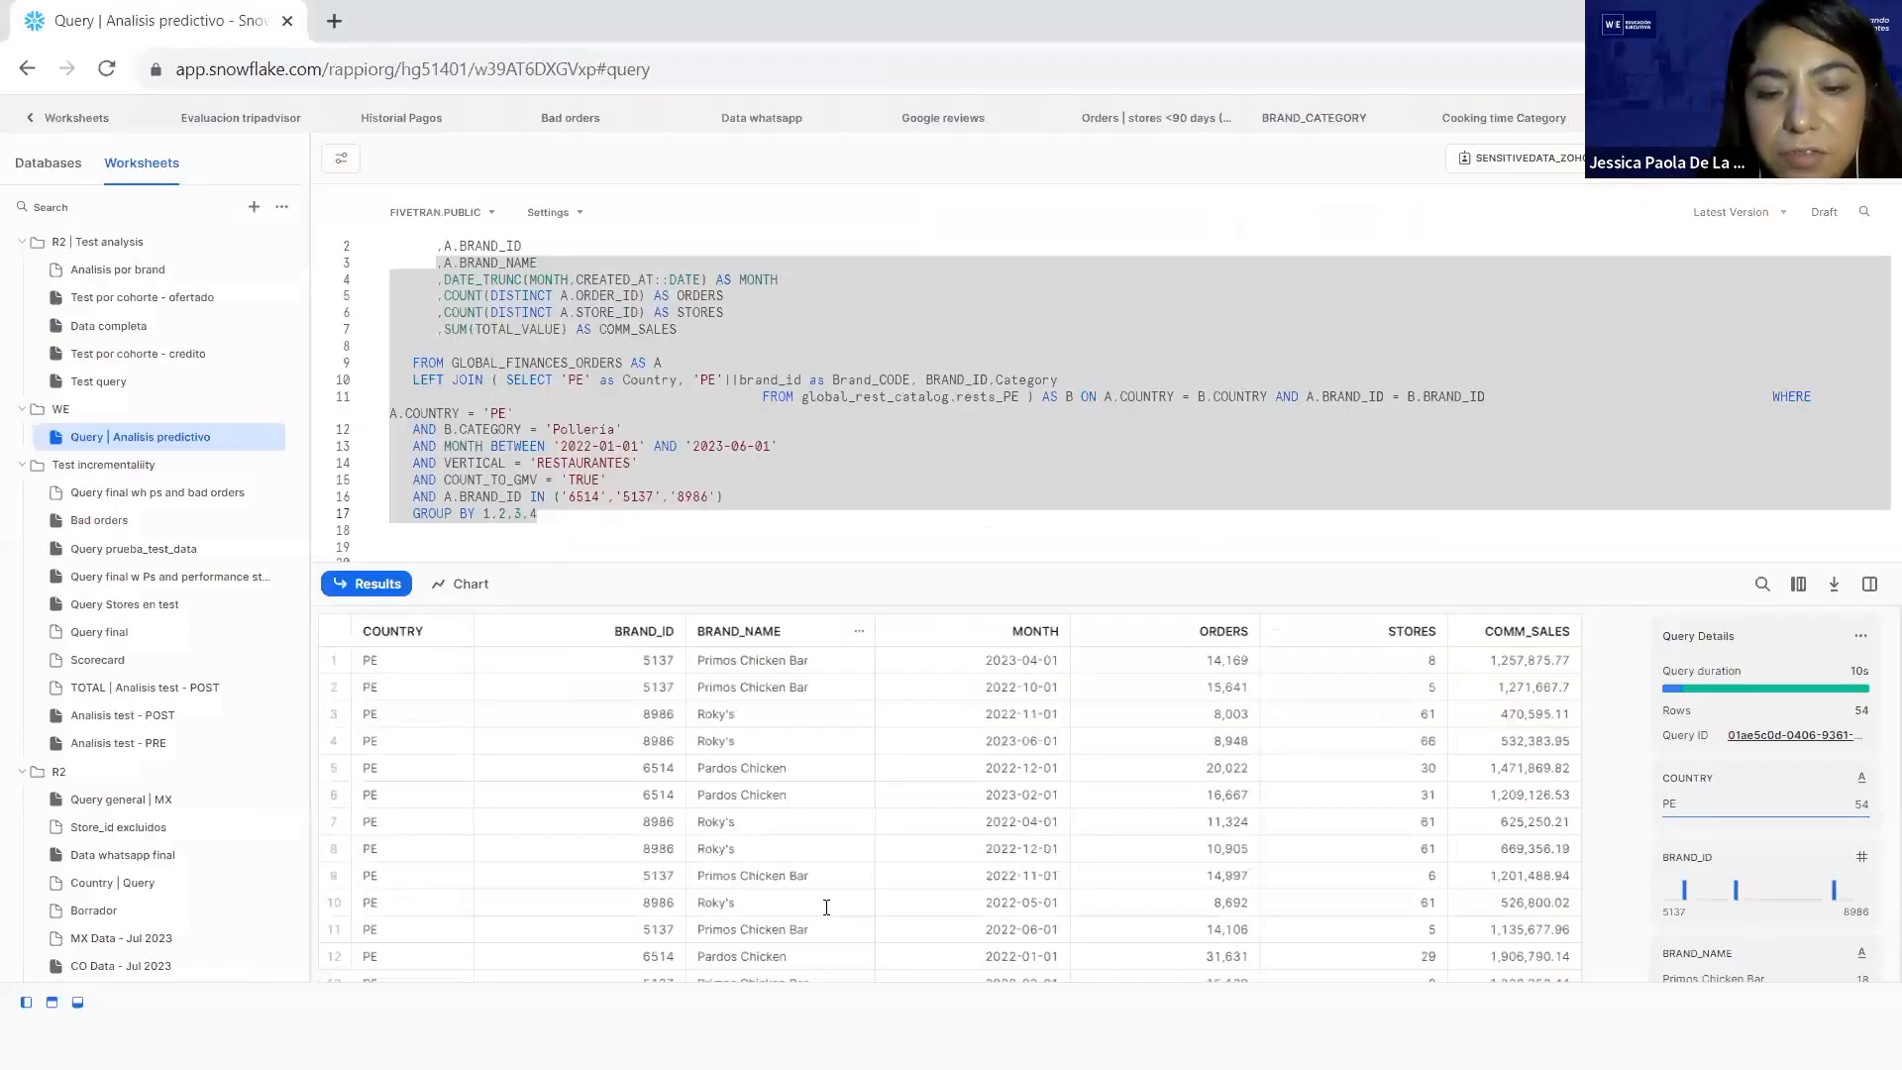
{"action": "key", "text": "alt+Tab"}
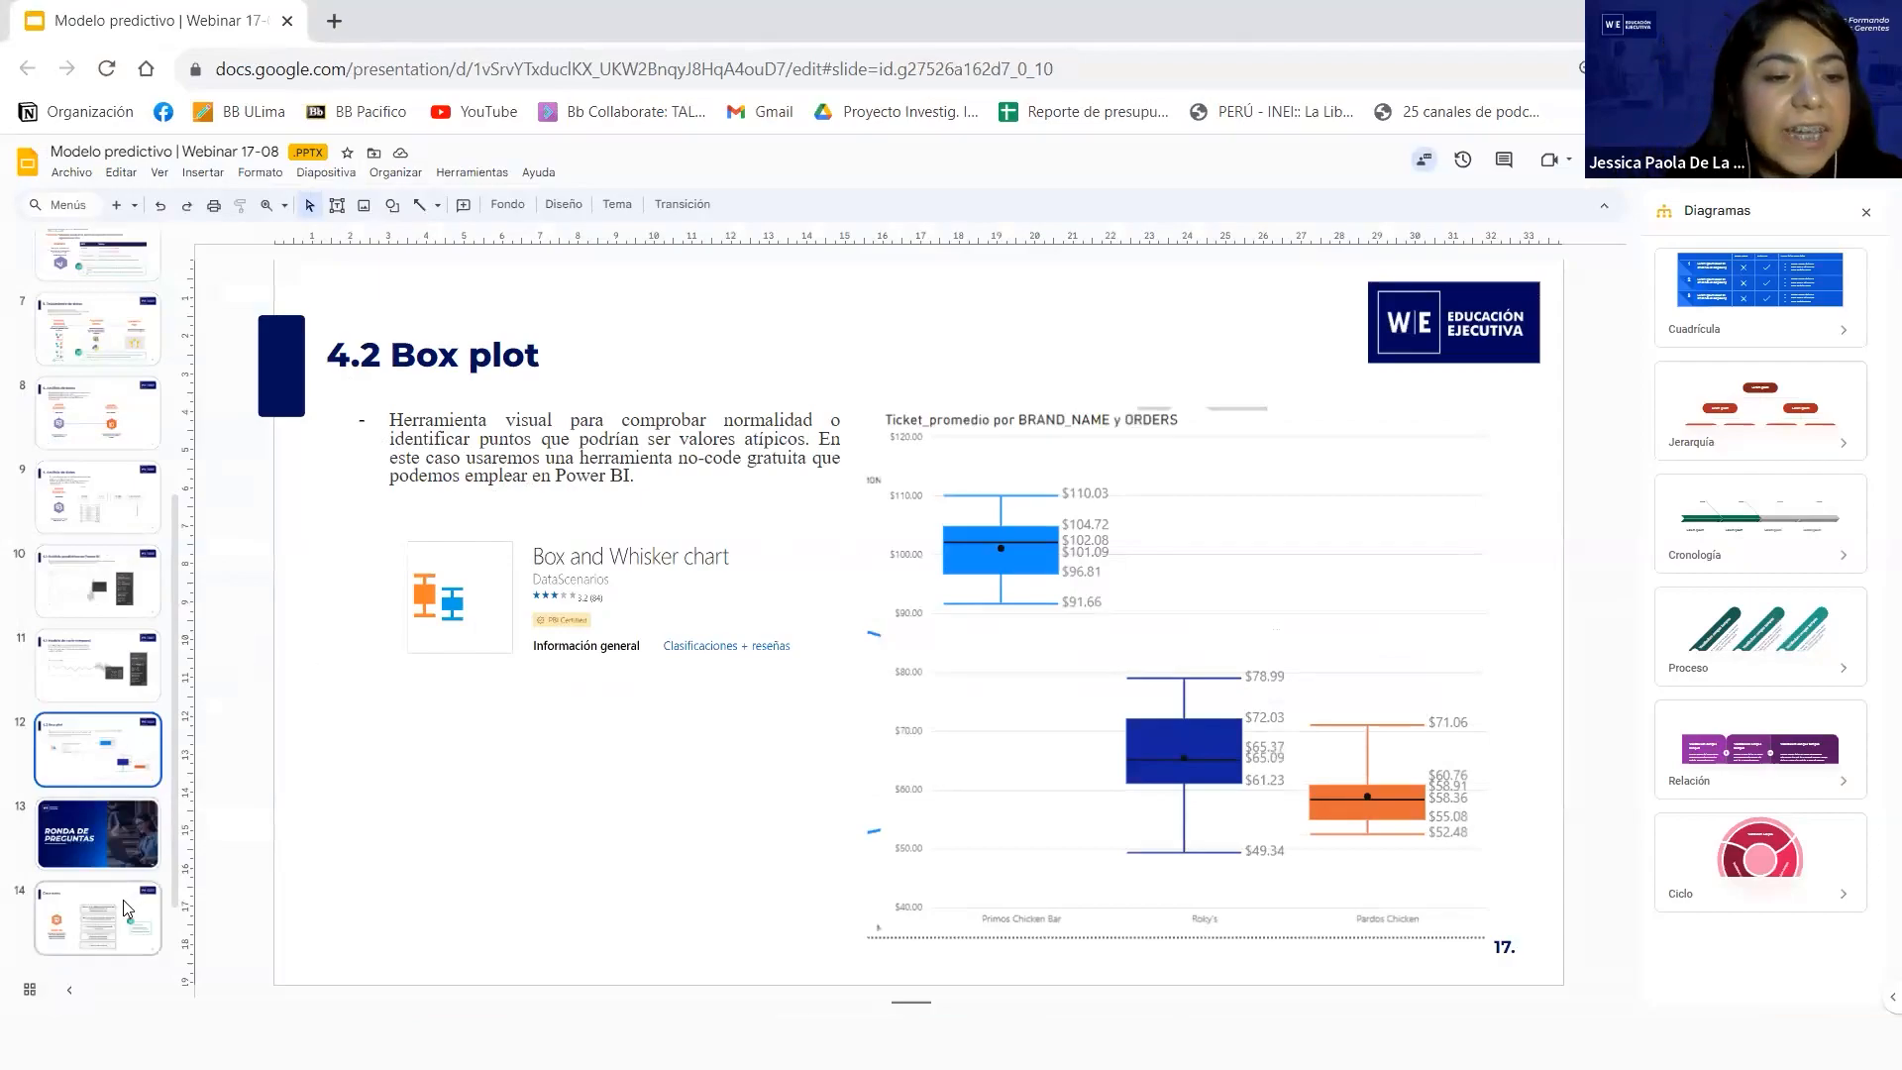
{"action": "left_click_drag", "start_coordinate": [123, 899], "coordinate": [119, 807]}
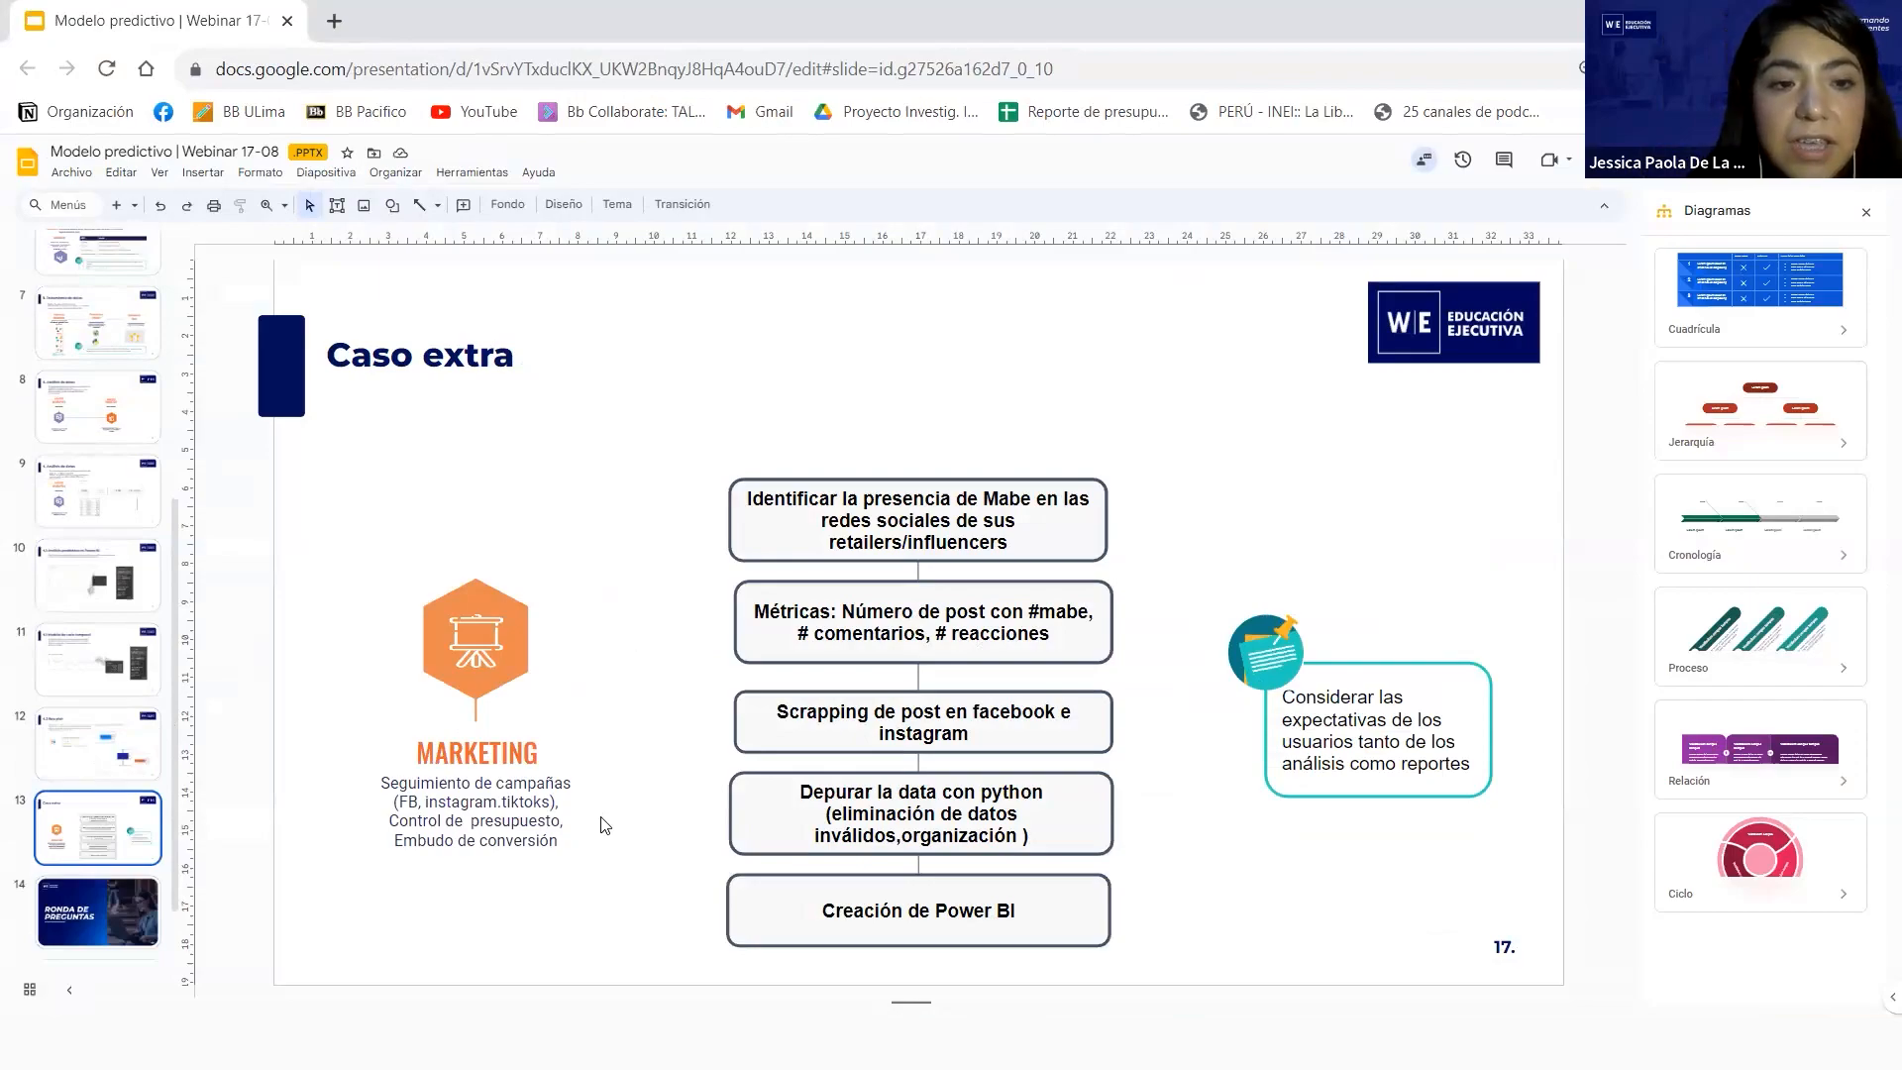
Start the full-screen slideshow from the Caso extra slide
{"action": "left_click", "coordinate": [436, 822]}
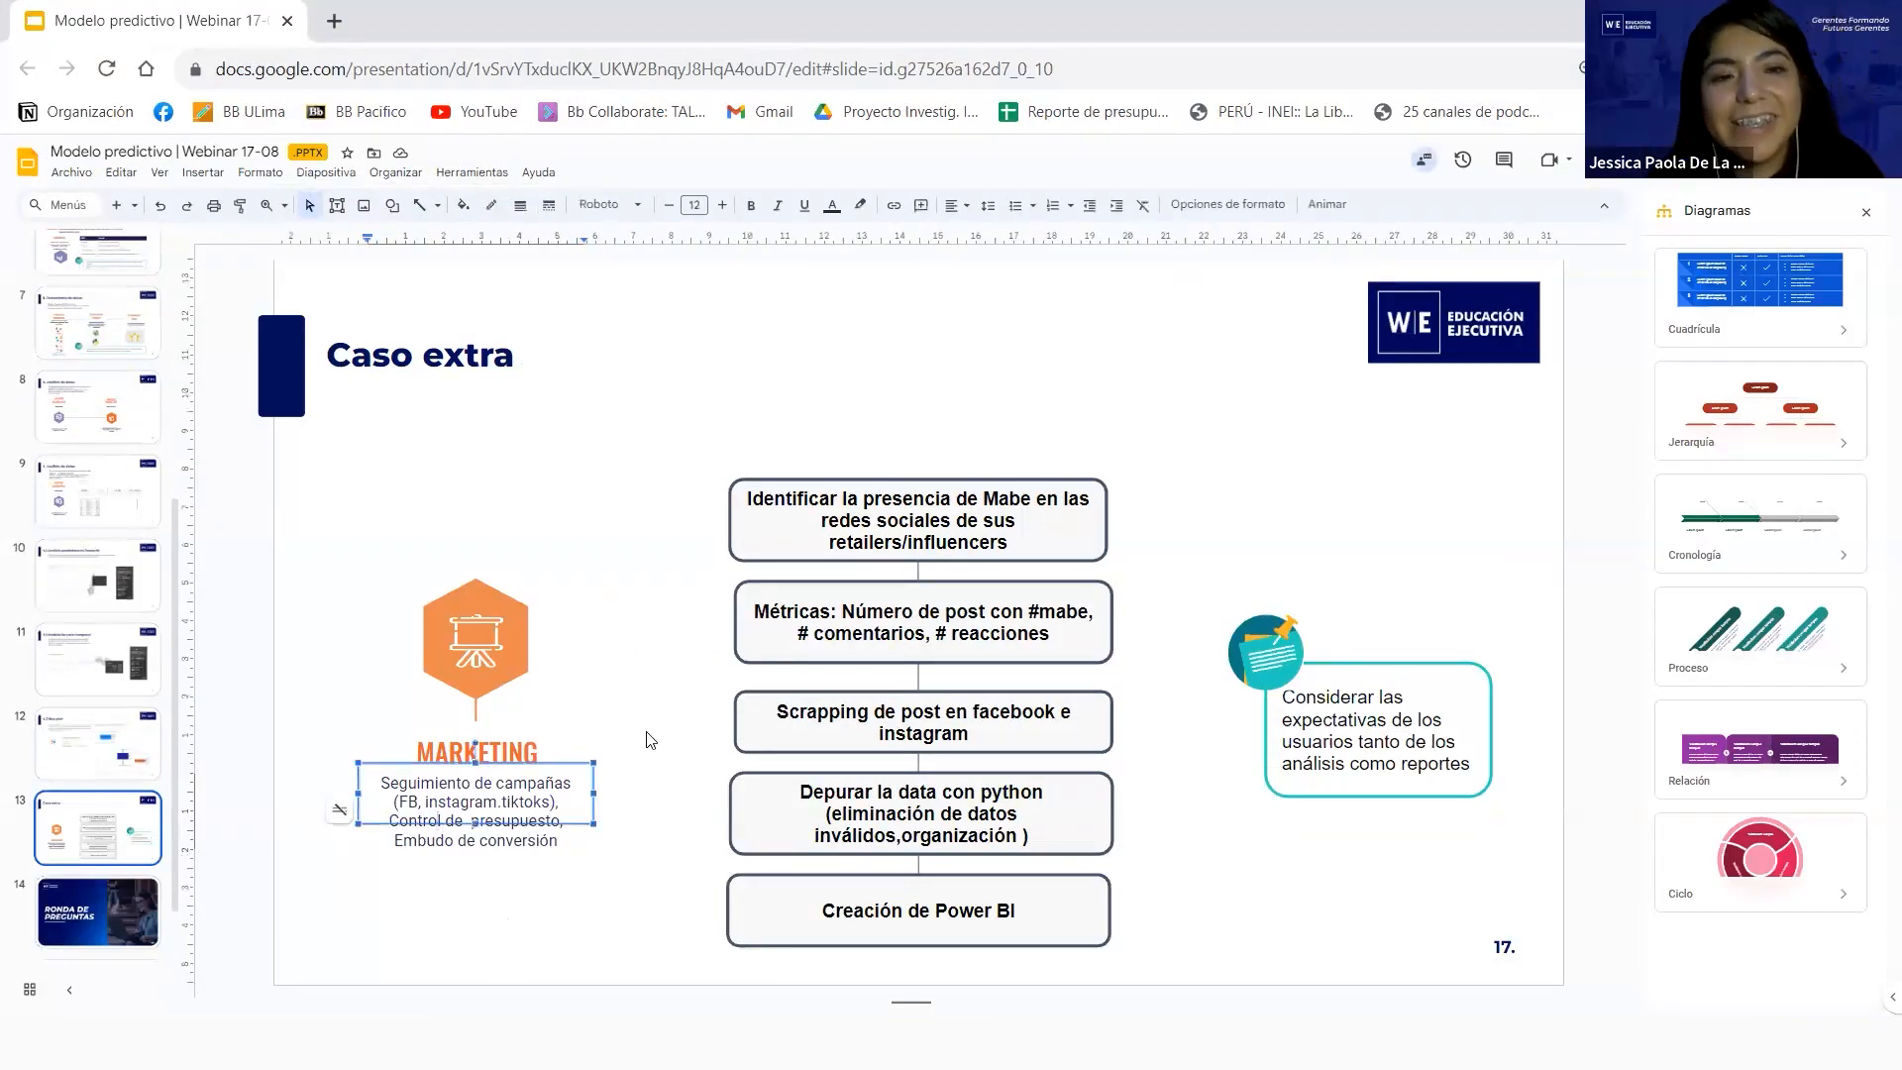
{"action": "left_click", "coordinate": [869, 523]}
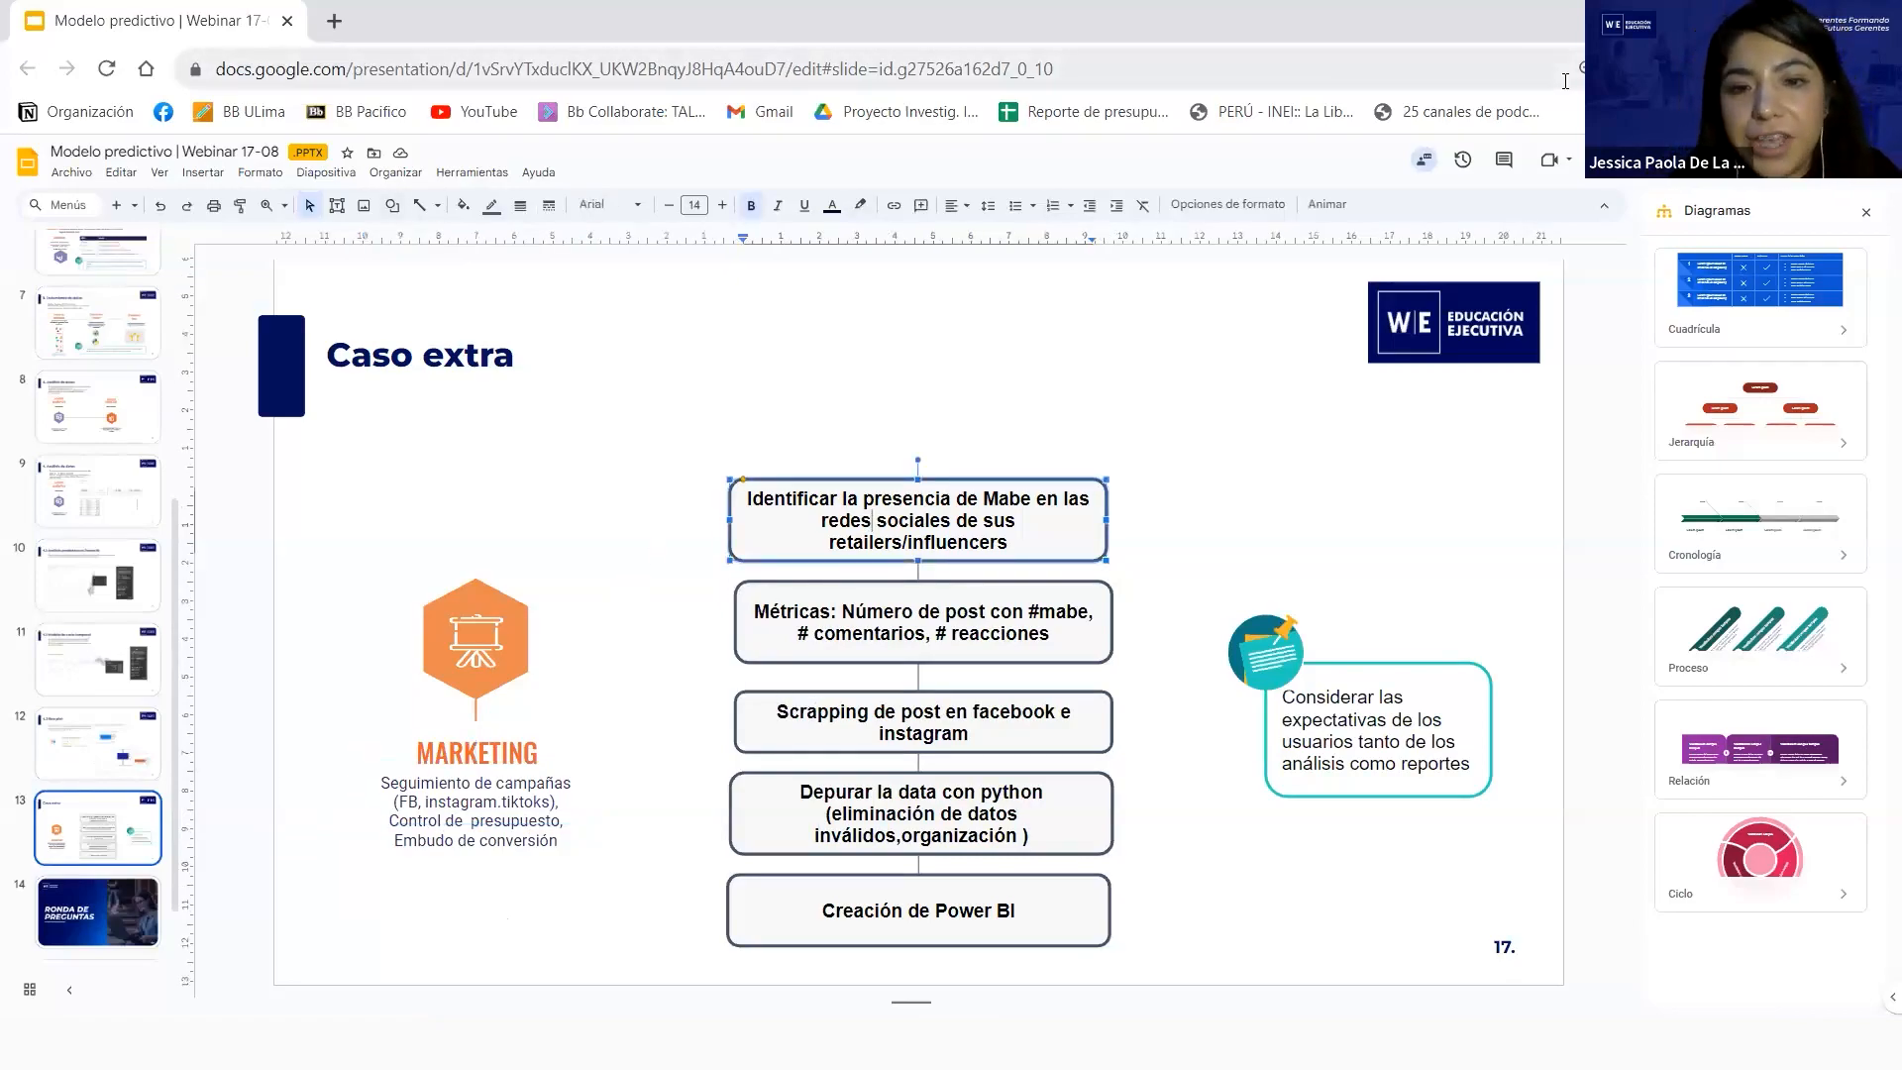
{"action": "left_click", "coordinate": [1652, 160]}
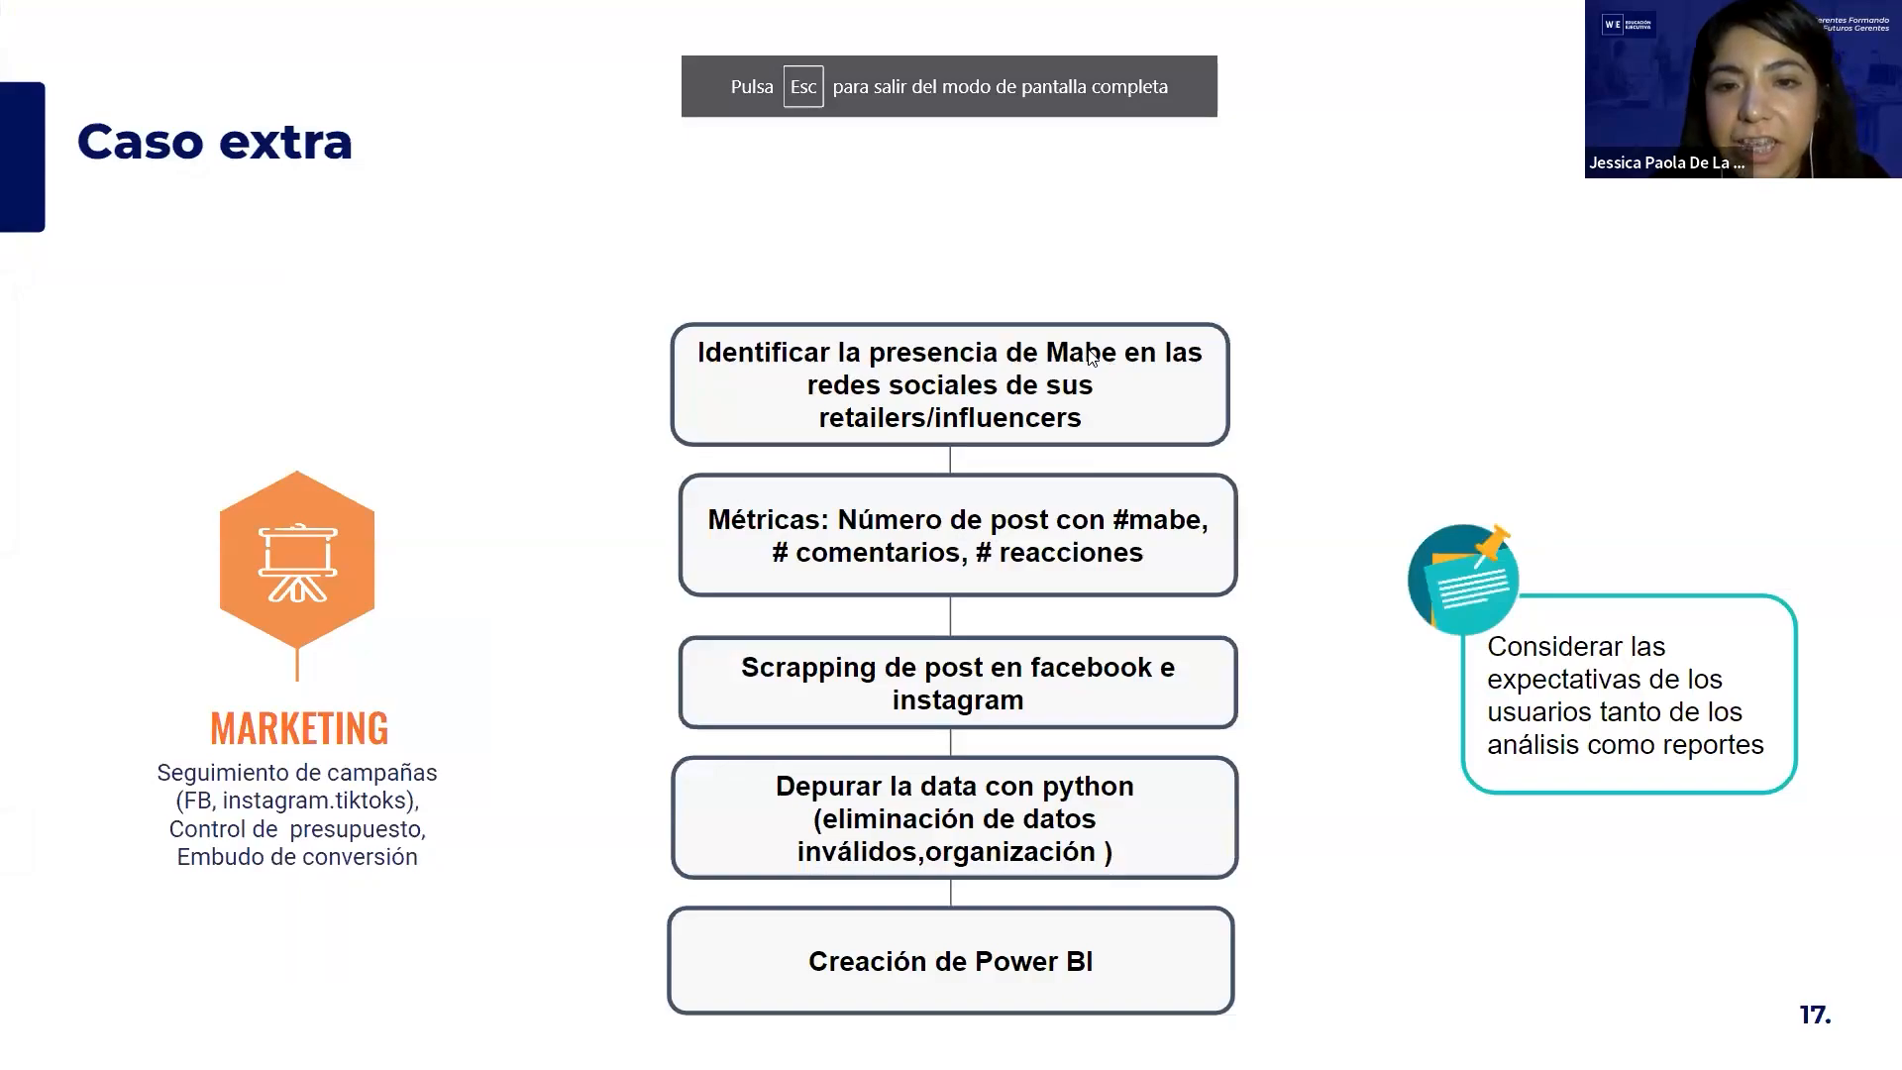